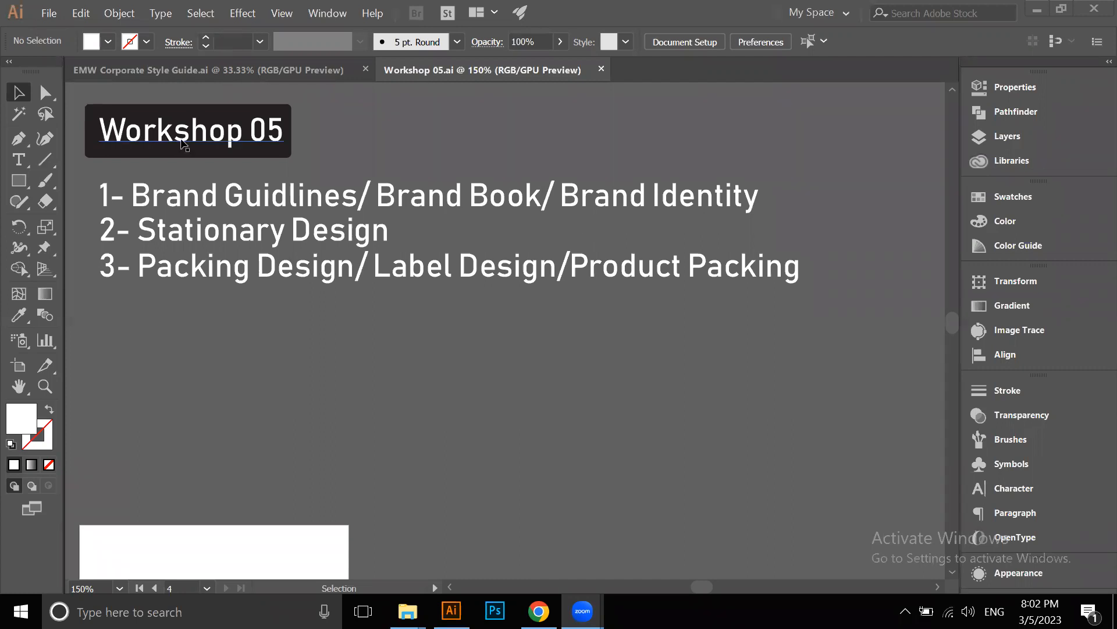
Review the Workshop 05 topic list covering brand guidelines, stationary design and packing design
left_click(468, 101)
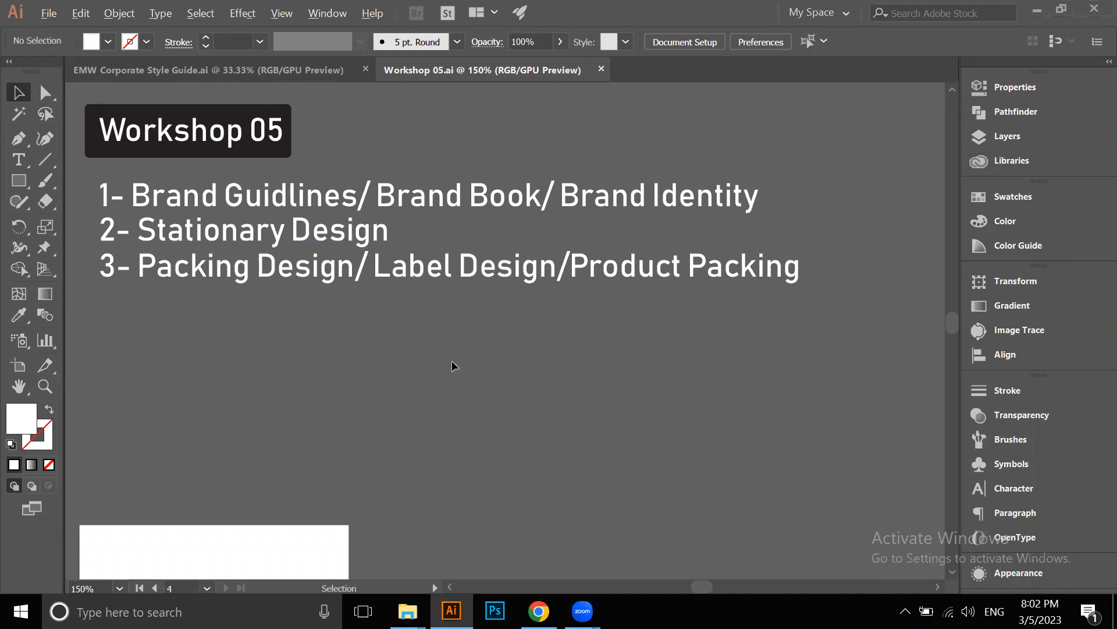
scroll(452, 371, "down", 1)
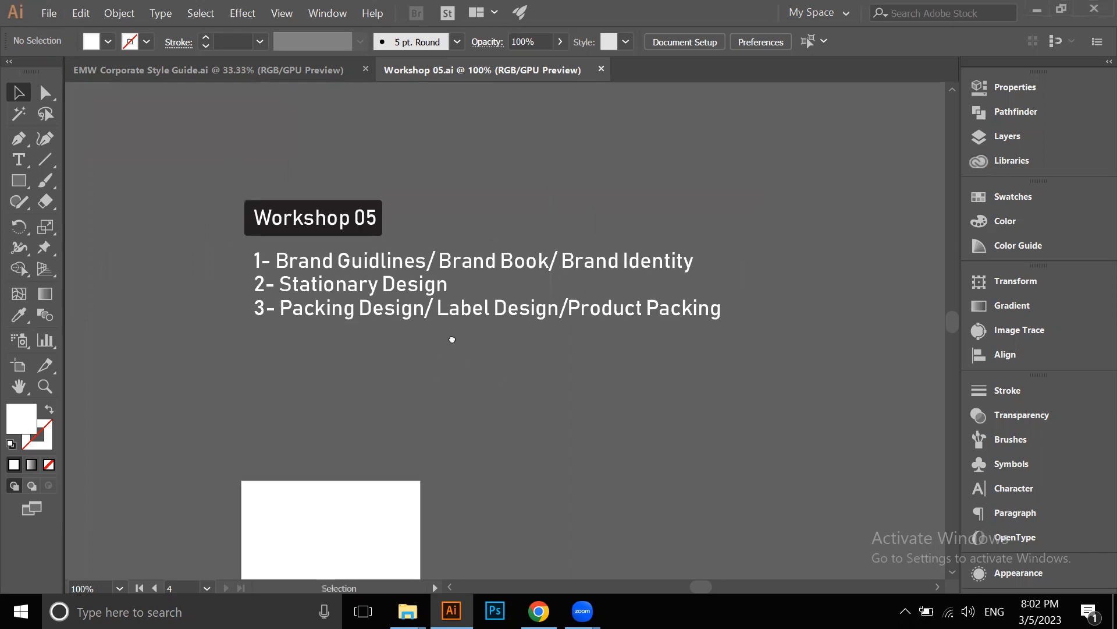
left_click_drag(383, 359, 411, 314)
left_click_drag(605, 391, 517, 396)
scroll(559, 386, "up", 1)
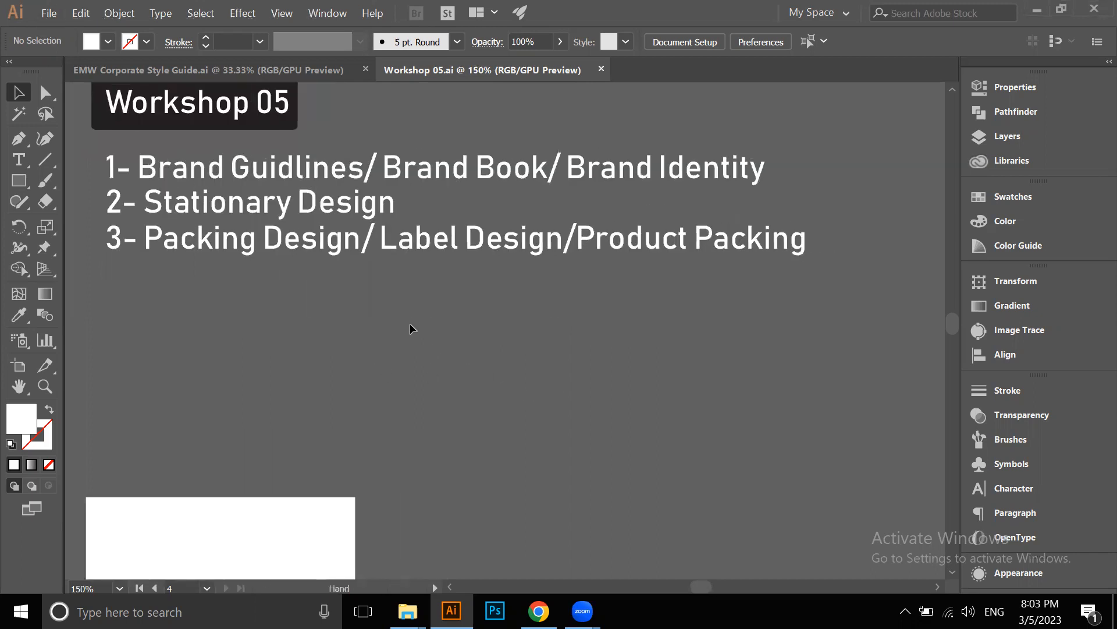
left_click_drag(298, 216, 305, 239)
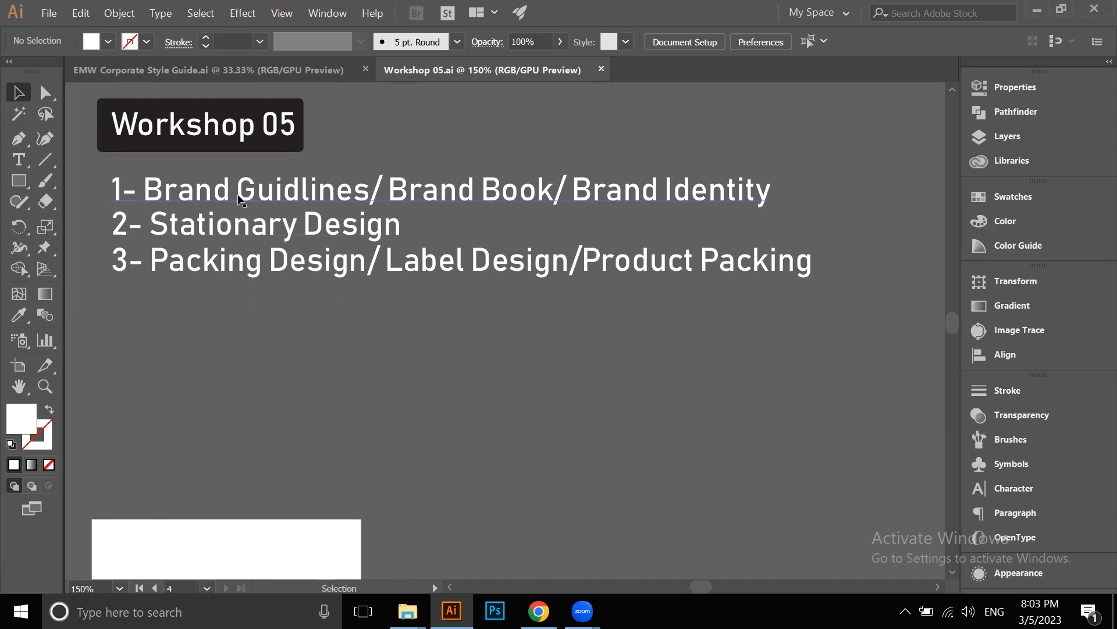
scroll(351, 321, "up", 1)
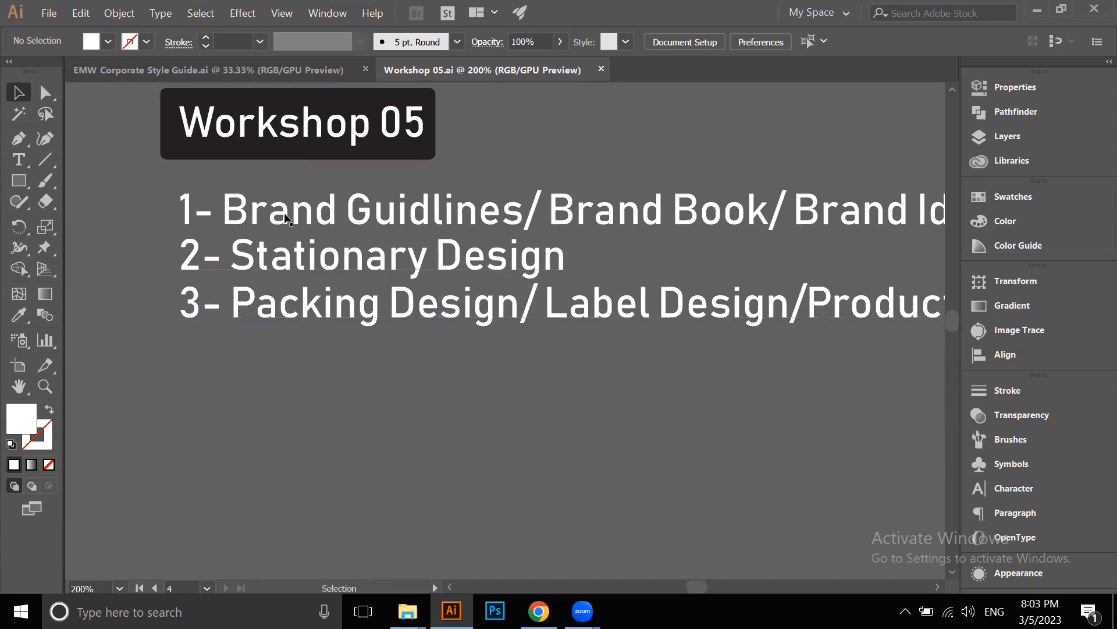
scroll(284, 213, "down", 2)
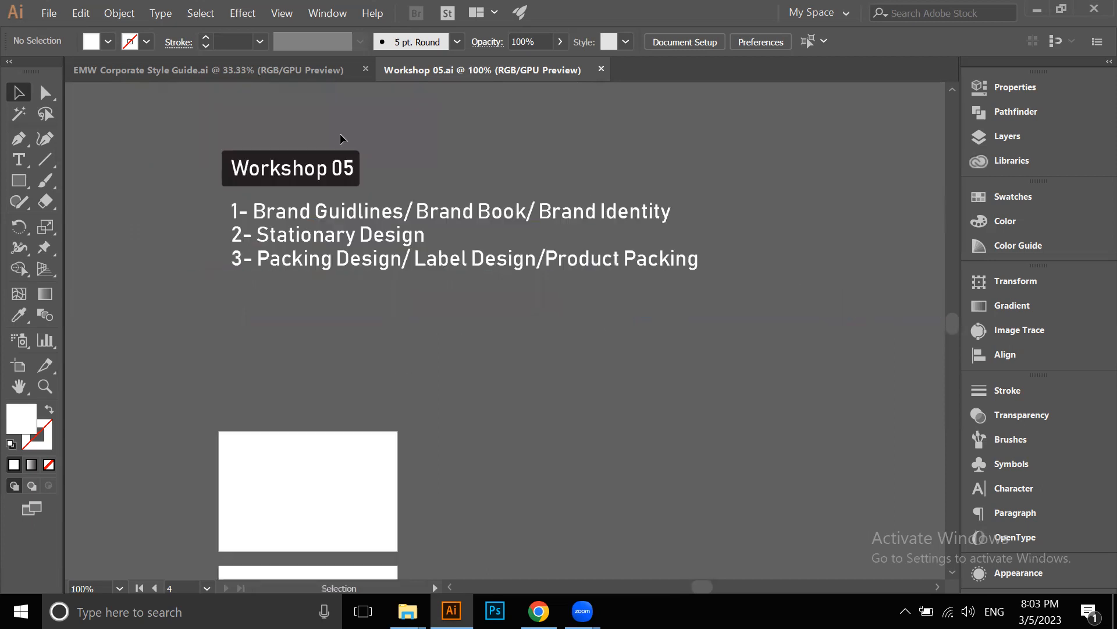
left_click(298, 69)
key("ctrl+Tab")
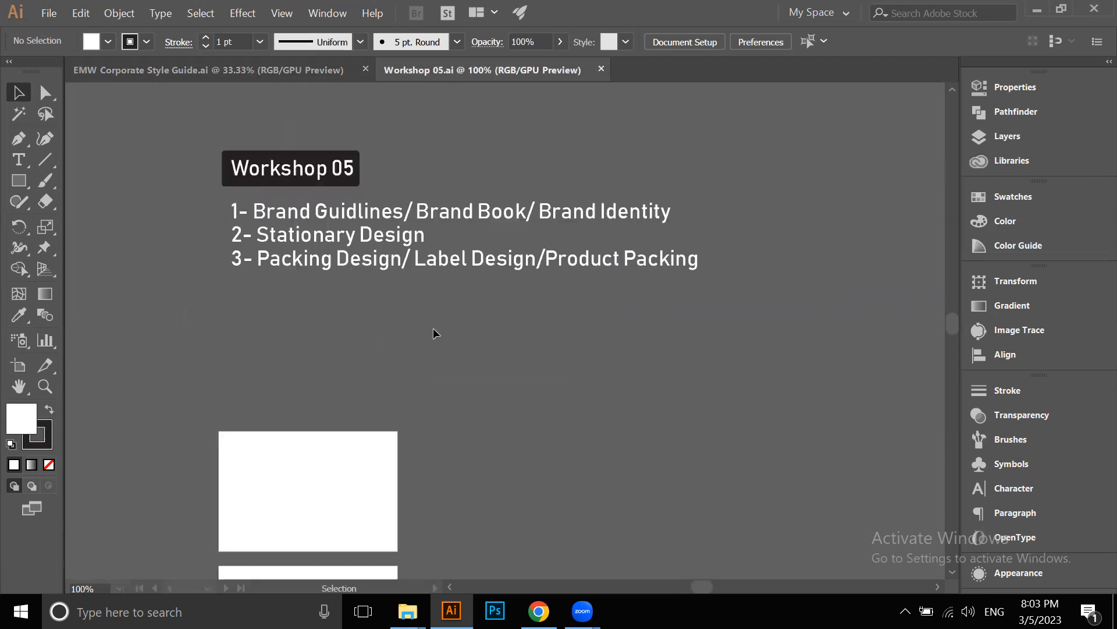
Compare the workshop topic list with the sample images for brand guidelines, stationary and packing design
scroll(442, 375, "down", 5)
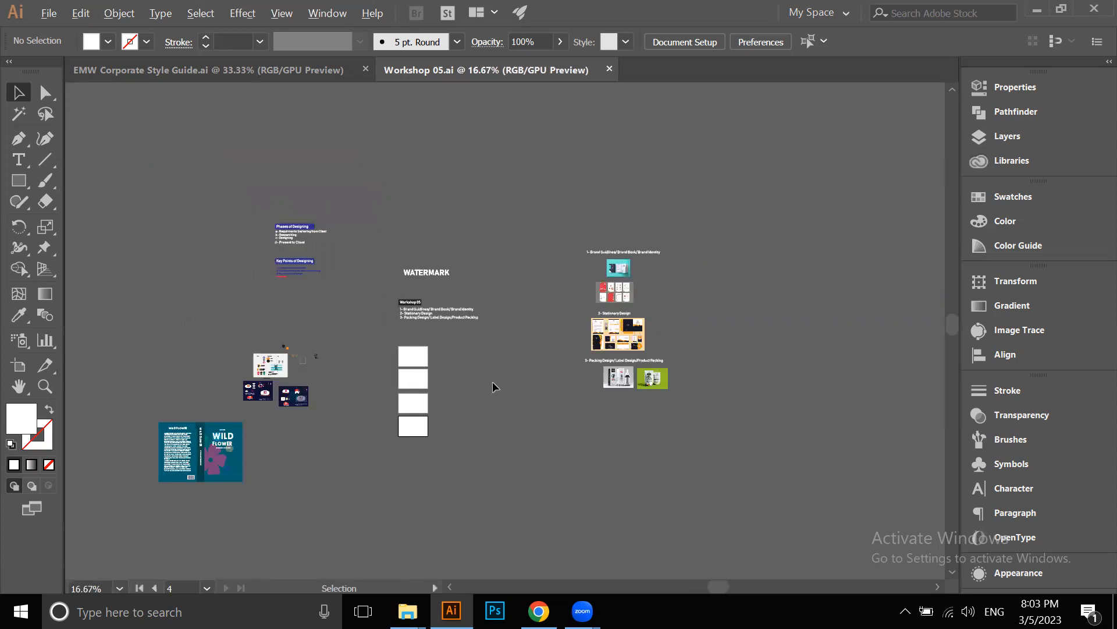
scroll(343, 360, "up", 2)
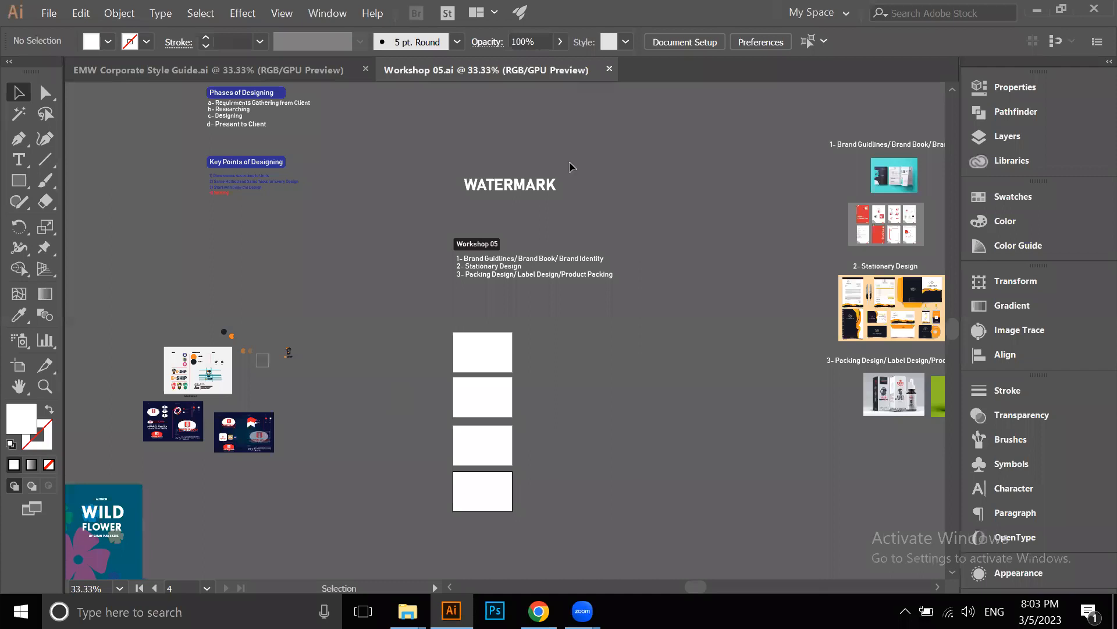
scroll(502, 369, "up", 2)
scroll(499, 367, "up", 1)
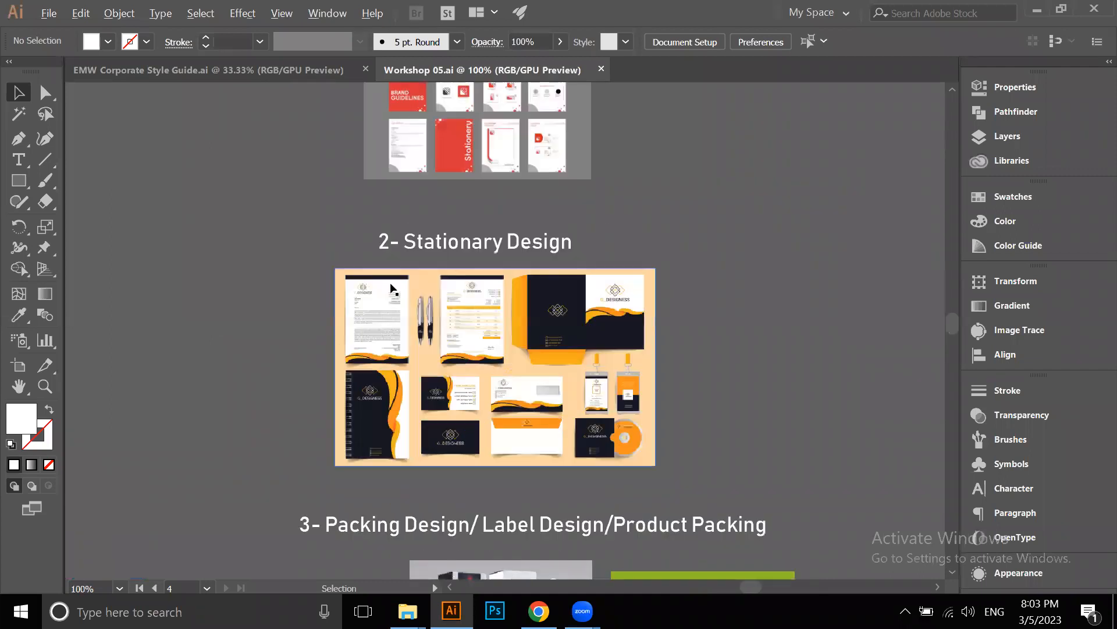
scroll(672, 331, "down", 3)
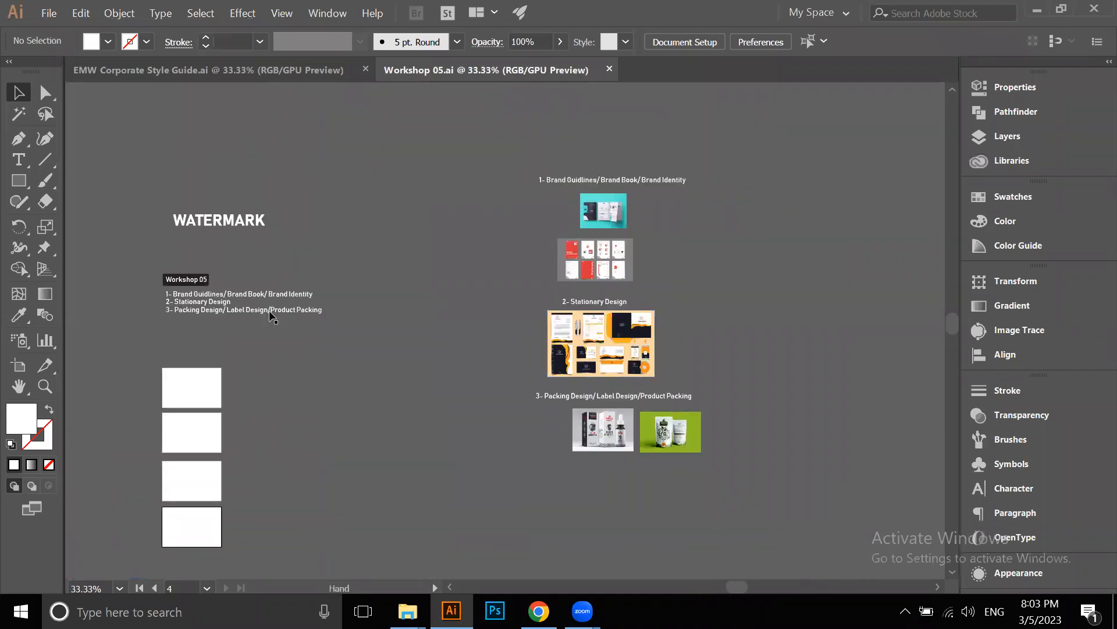
scroll(269, 315, "up", 3)
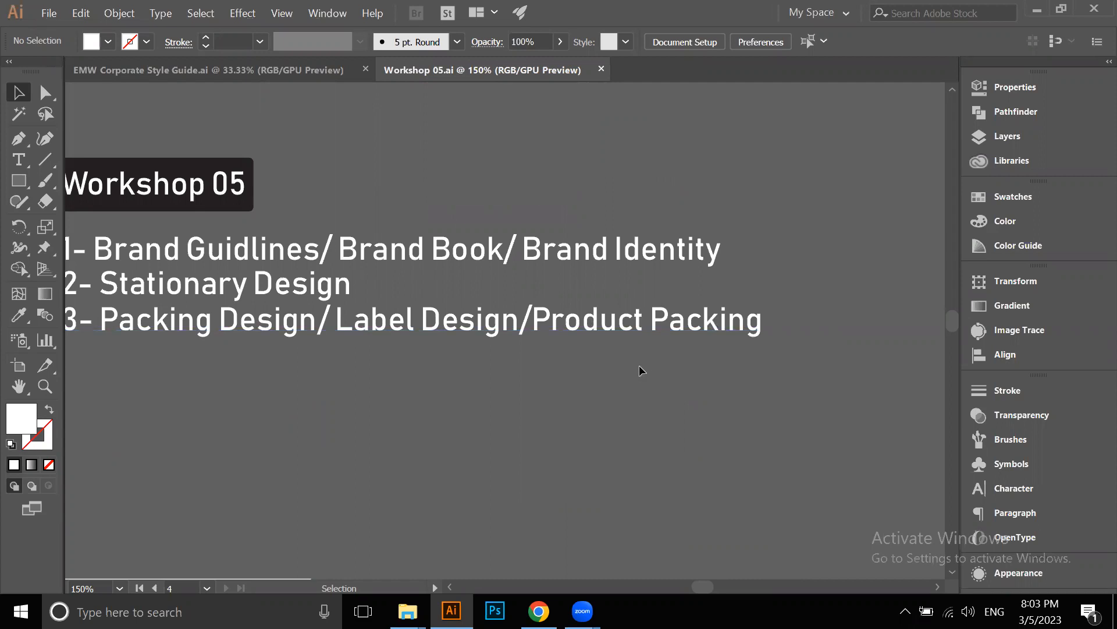
scroll(469, 312, "up", 2)
scroll(449, 351, "down", 2)
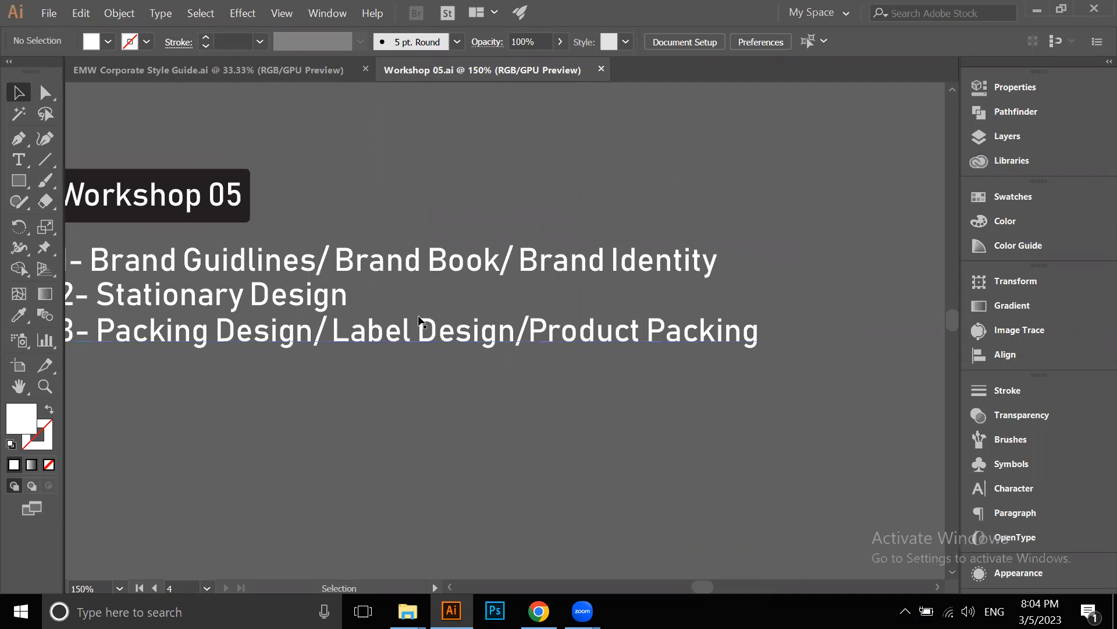
scroll(601, 298, "down", 1)
scroll(395, 367, "down", 1)
scroll(409, 334, "up", 2)
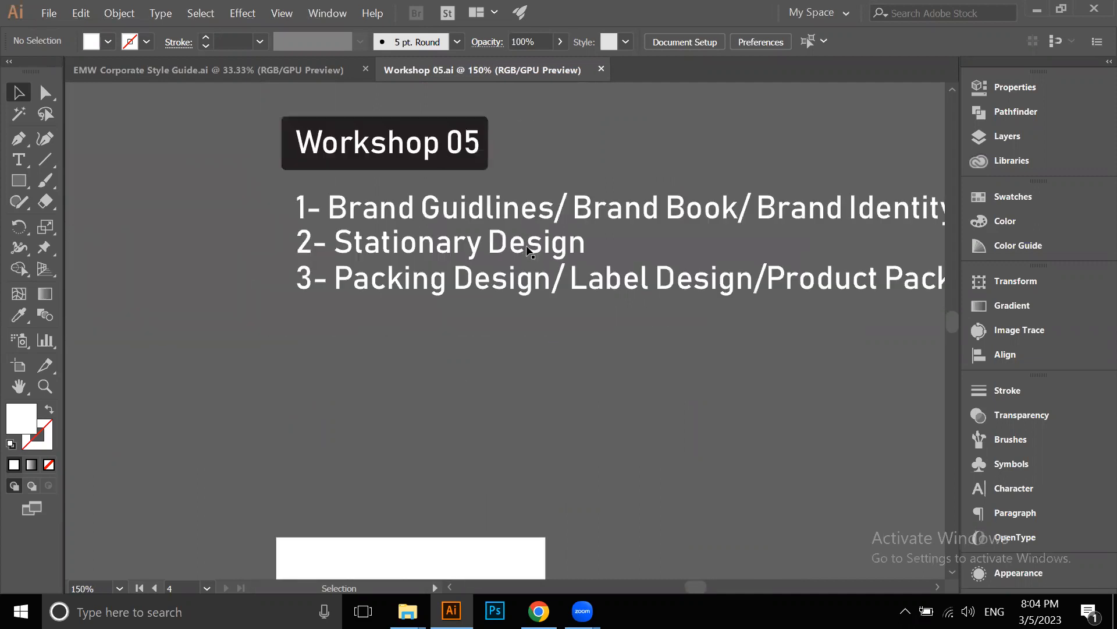
left_click_drag(664, 327, 495, 328)
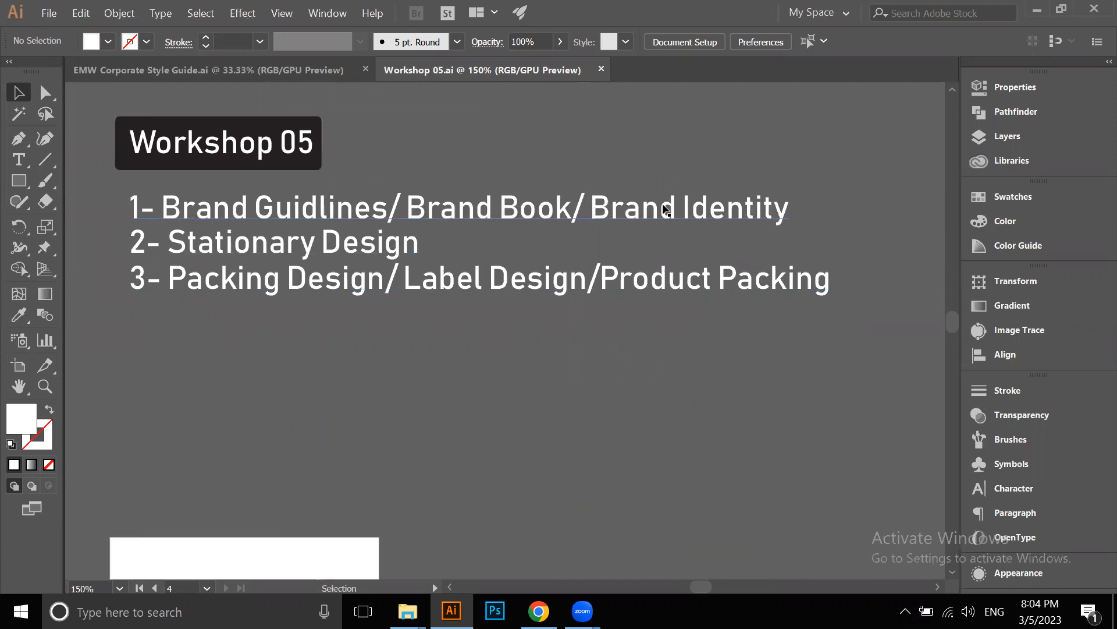
scroll(384, 338, "down", 3)
scroll(506, 288, "down", 1)
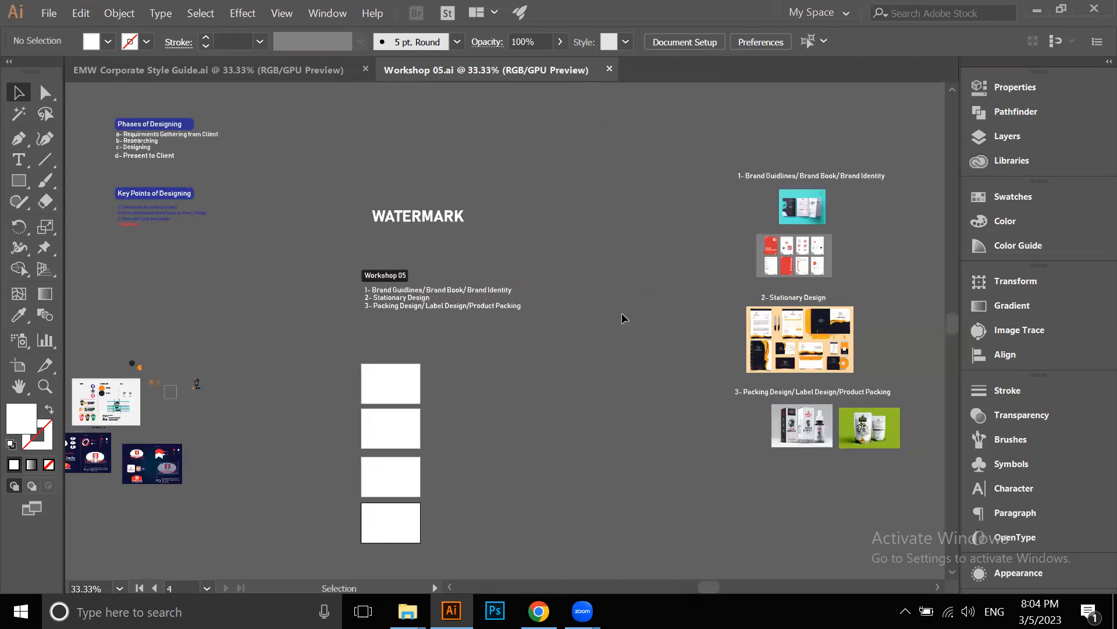
left_click_drag(898, 266, 826, 292)
Switch to the EMW Corporate Style Guide.ai document and move the client chat screenshot farther away from the artboards
left_click(333, 77)
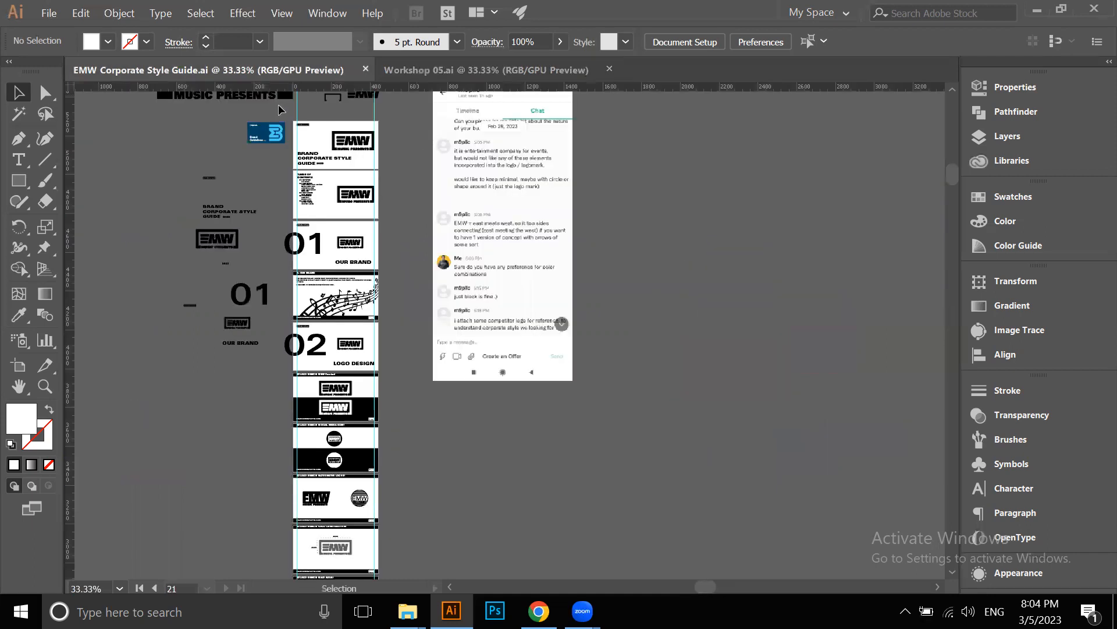
left_click_drag(648, 261, 844, 326)
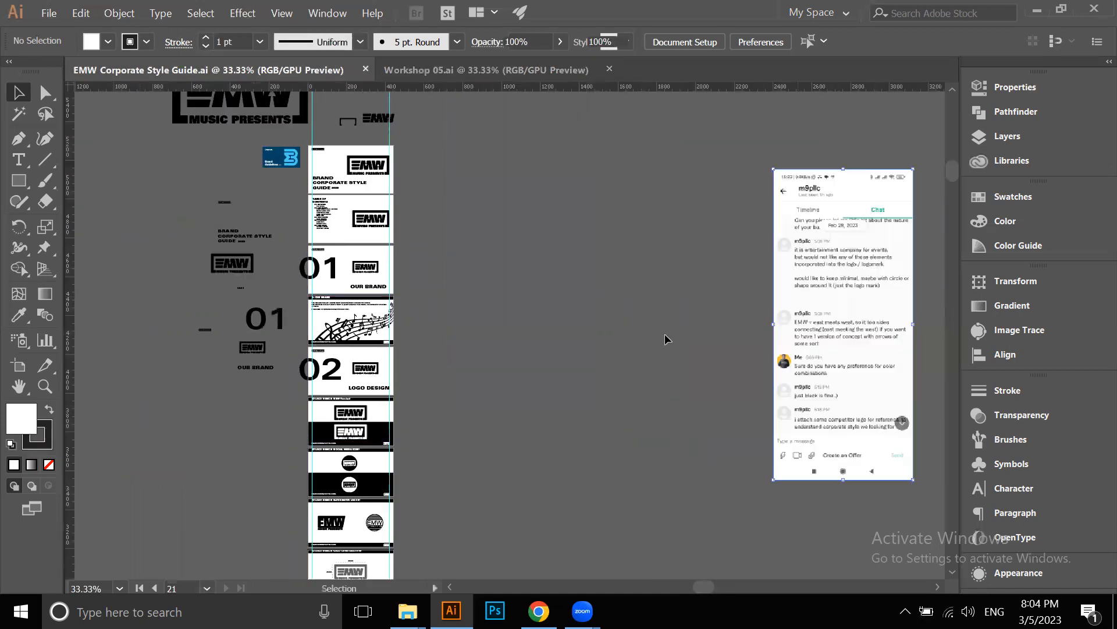
left_click(472, 249)
Examine the style guide's cover artboard and read the client's chat messages about the logo requirements
left_click_drag(174, 269, 338, 274)
left_click_drag(381, 145, 299, 208)
scroll(403, 239, "up", 1)
scroll(445, 239, "up", 4)
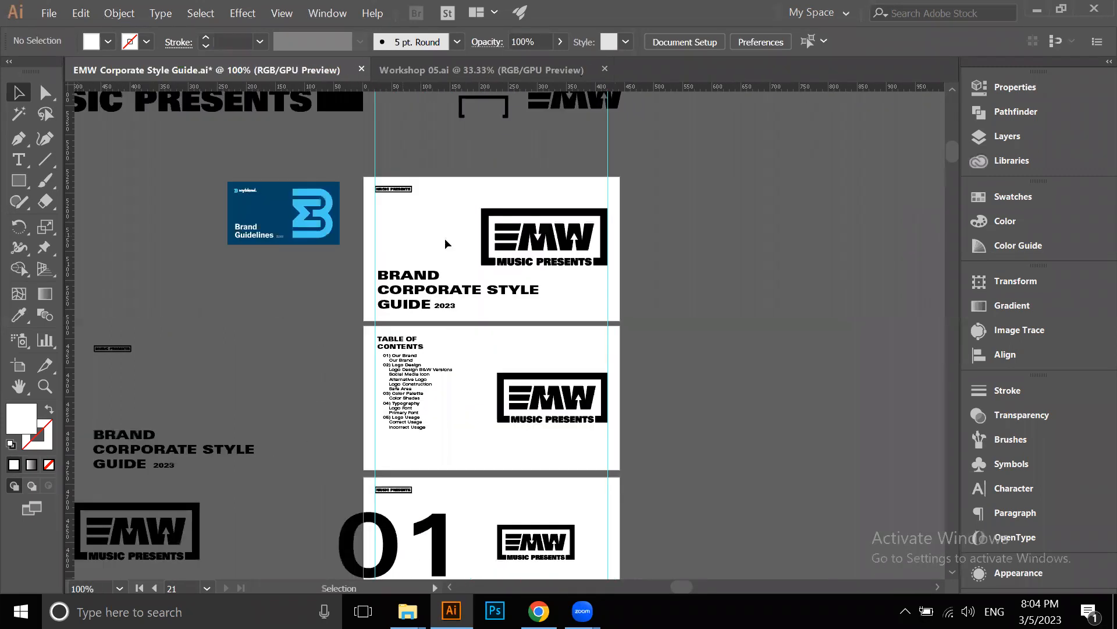
scroll(439, 239, "down", 3)
left_click_drag(740, 274, 403, 239)
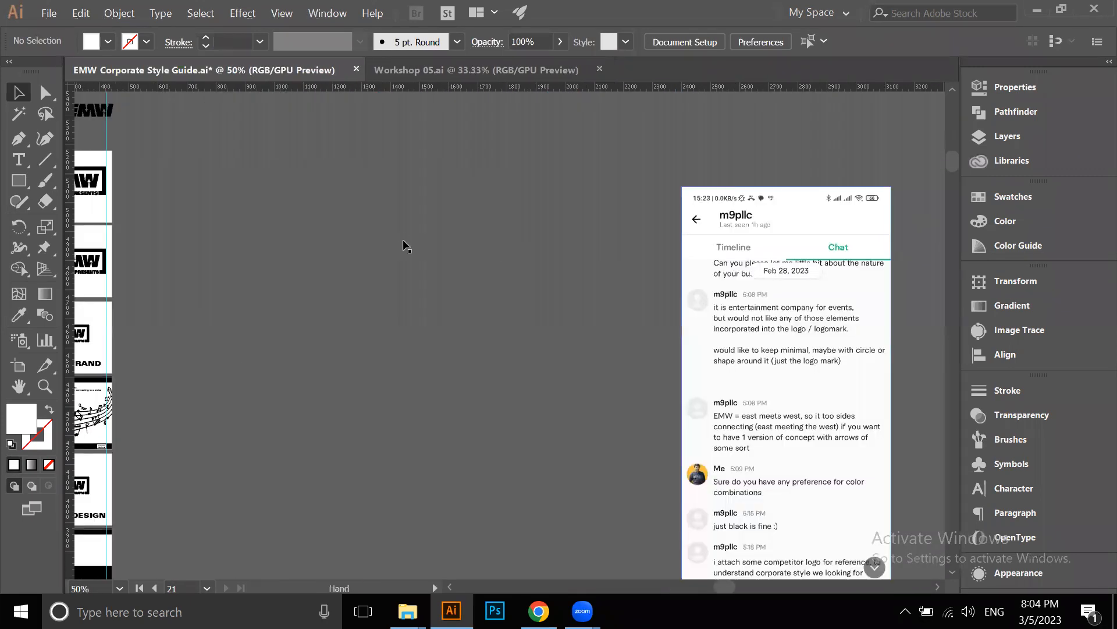
scroll(449, 260, "up", 2)
left_click_drag(391, 388, 395, 321)
scroll(399, 326, "down", 2)
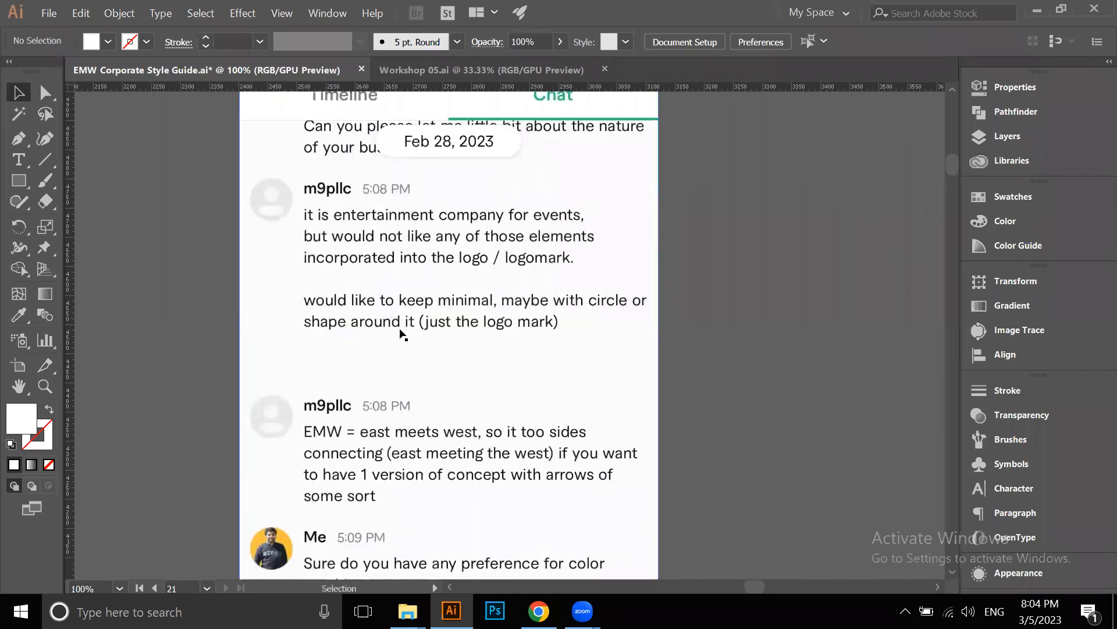
scroll(337, 162, "up", 1)
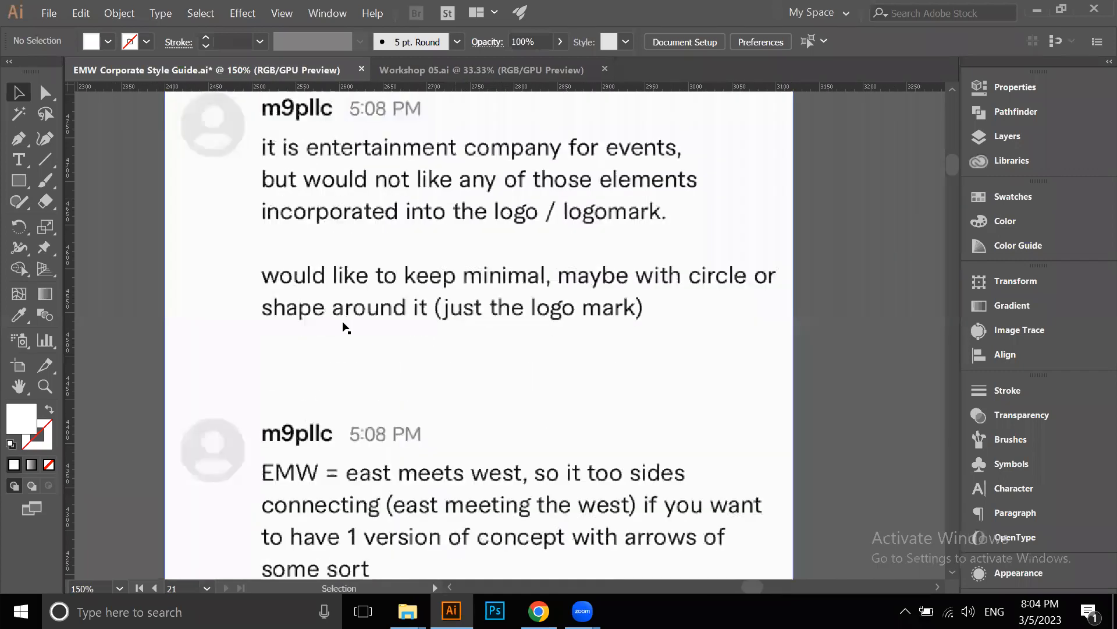
scroll(391, 427, "down", 2)
scroll(391, 427, "down", 10)
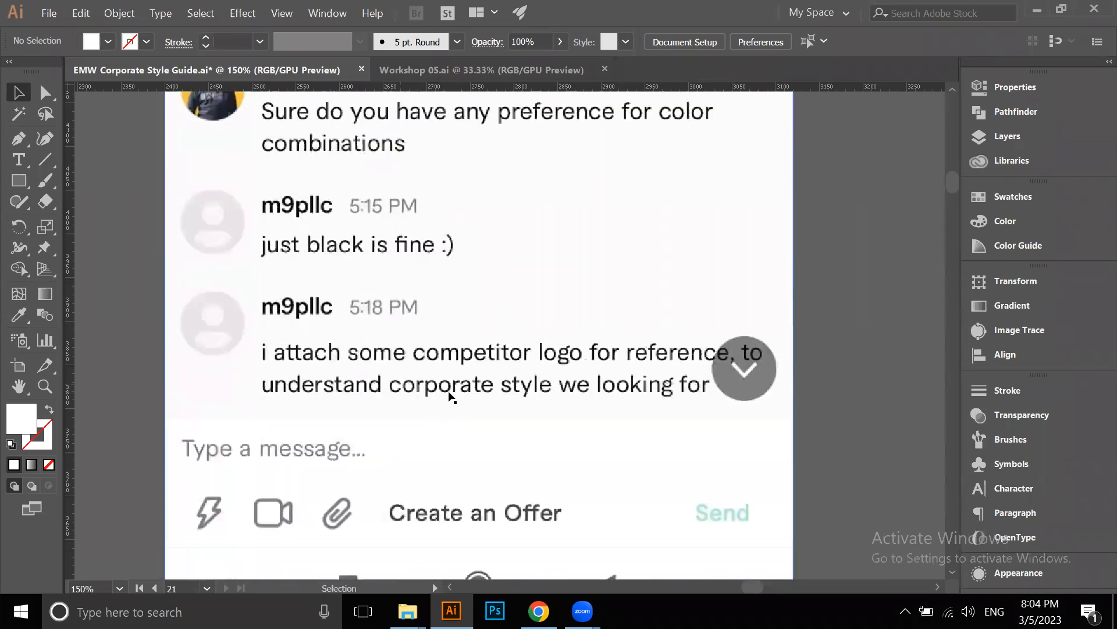
scroll(686, 379, "down", 3)
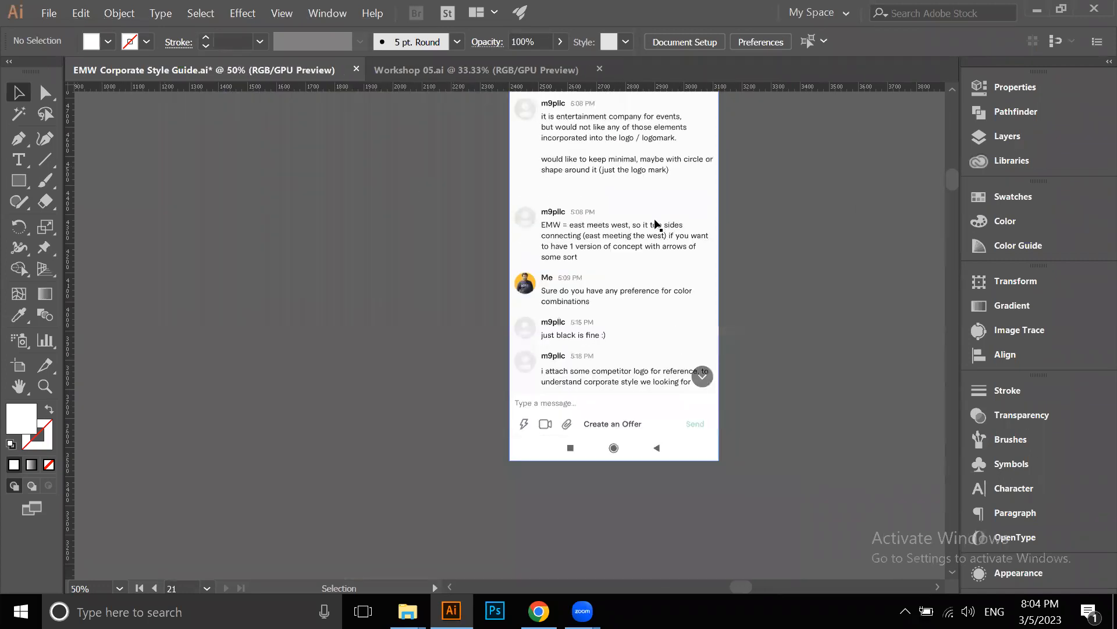
scroll(653, 222, "down", 2)
left_click_drag(644, 373, 735, 432)
left_click_drag(420, 234, 532, 331)
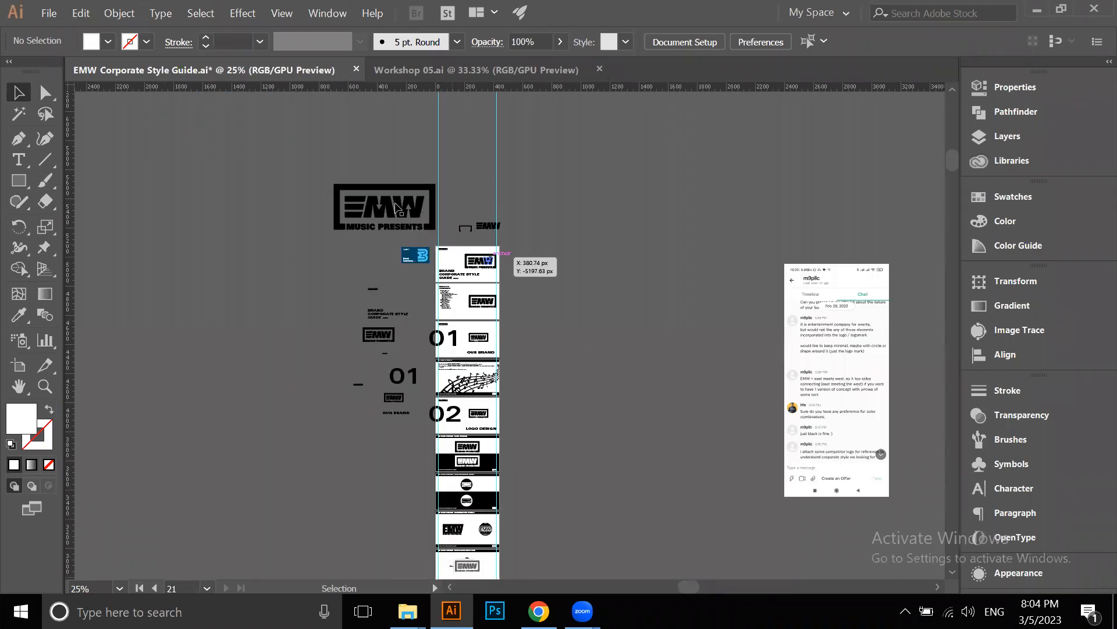
Compare the arrows in the cover's EMW logo with the client's chat request for an east-meets-west concept
scroll(498, 262, "up", 4)
left_click_drag(701, 347, 379, 165)
scroll(410, 256, "up", 1)
scroll(413, 259, "up", 2)
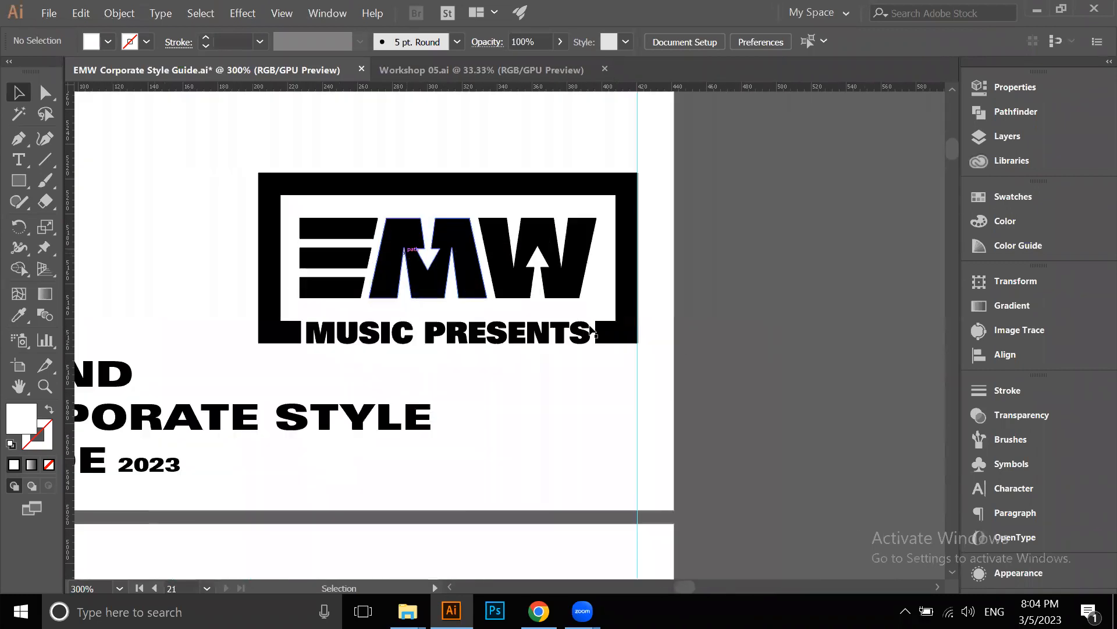
scroll(469, 294, "down", 7)
left_click_drag(665, 474, 319, 431)
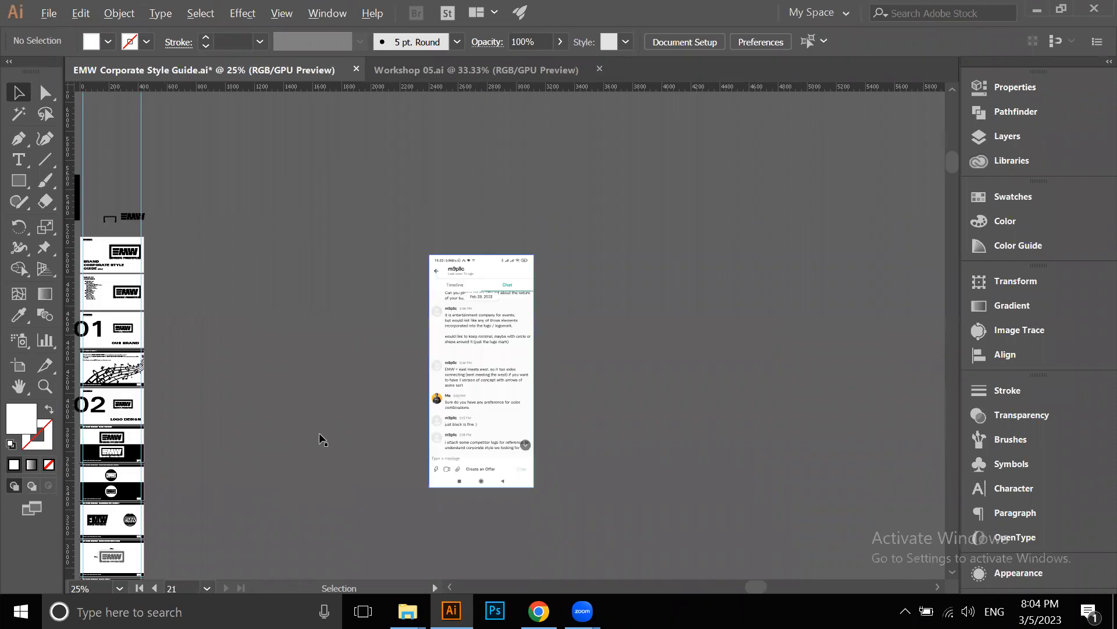
scroll(502, 342, "up", 5)
left_click_drag(261, 499, 462, 424)
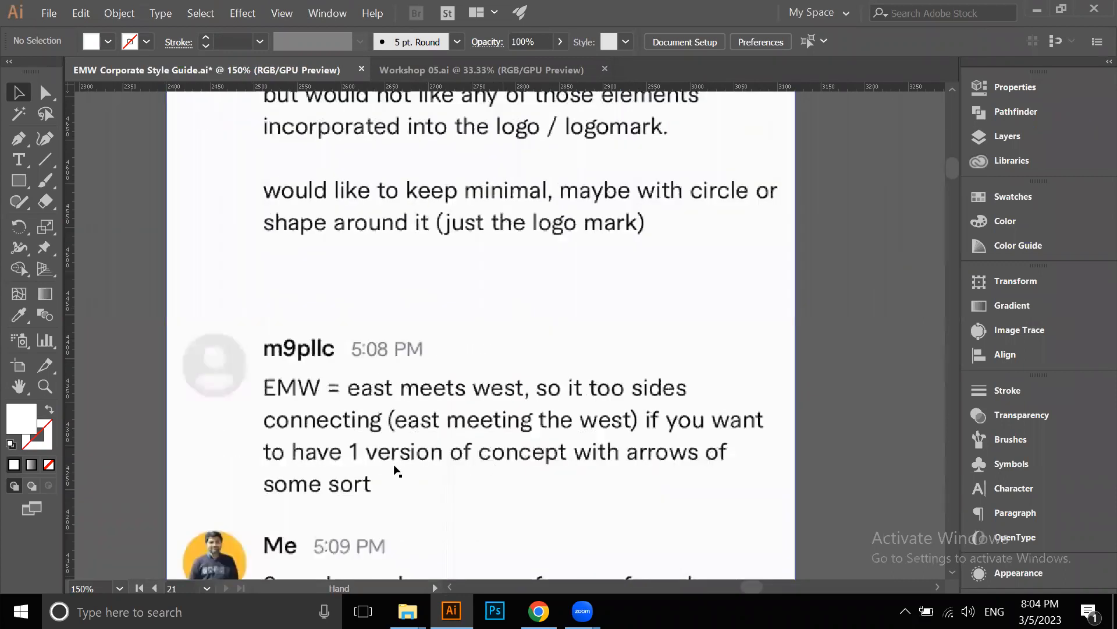
left_click_drag(626, 355, 612, 422)
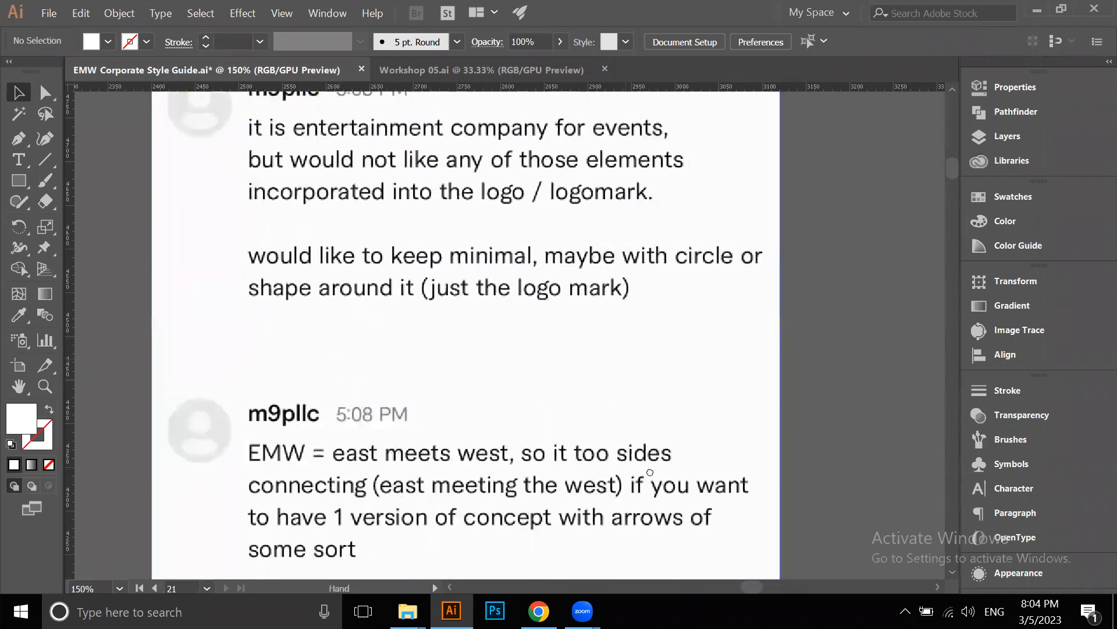
scroll(650, 466, "up", 3)
left_click_drag(615, 520, 611, 209)
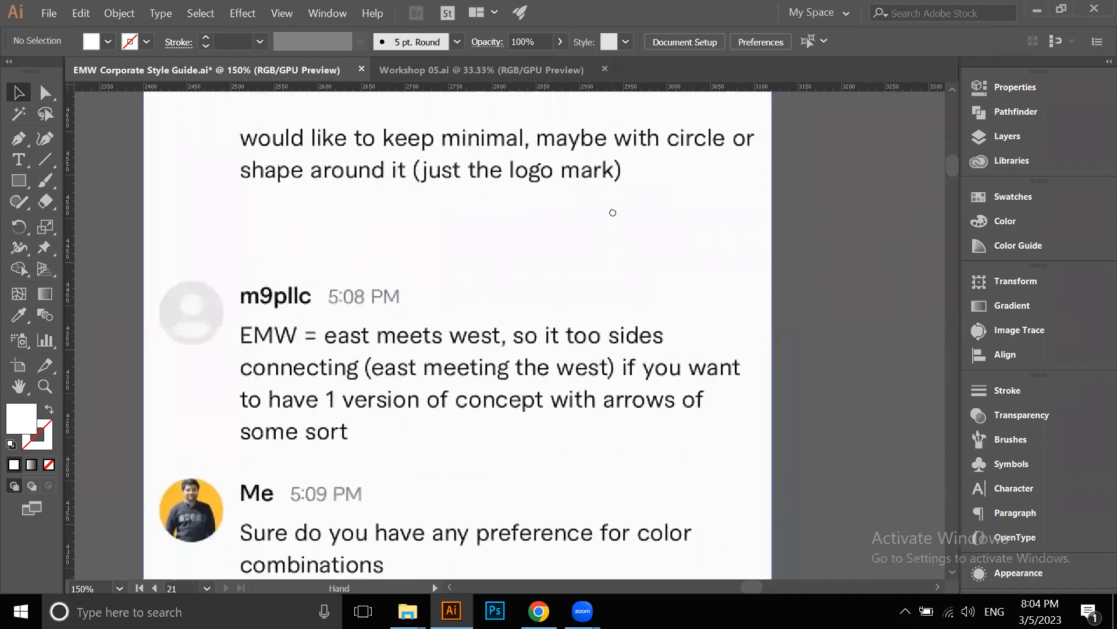
scroll(484, 437, "down", 1)
scroll(478, 420, "down", 3)
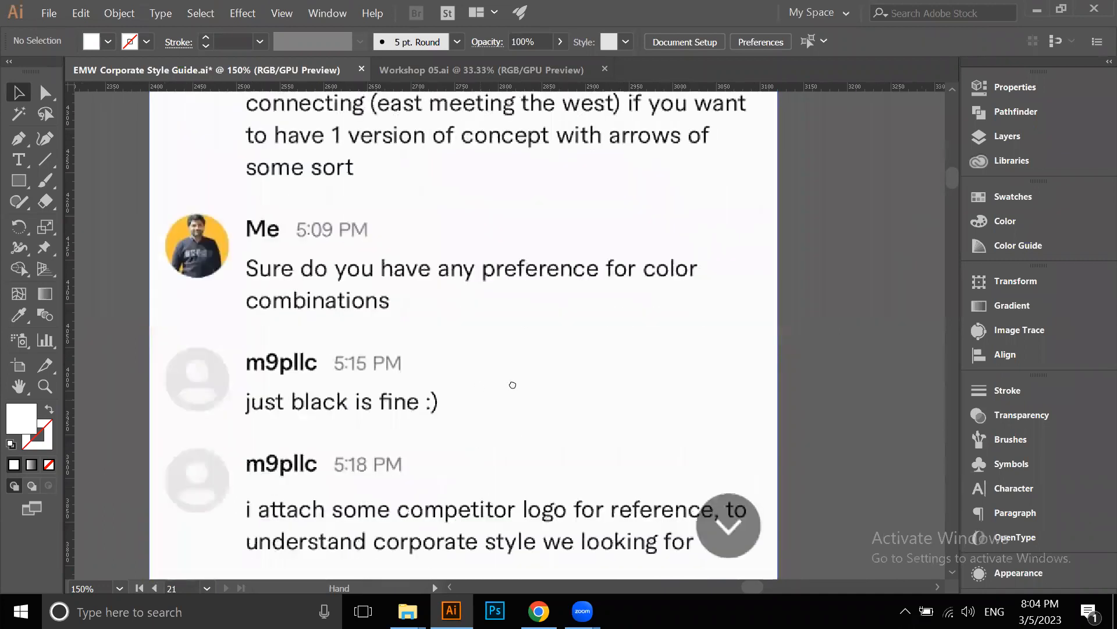
scroll(492, 471, "down", 1)
scroll(524, 344, "up", 3)
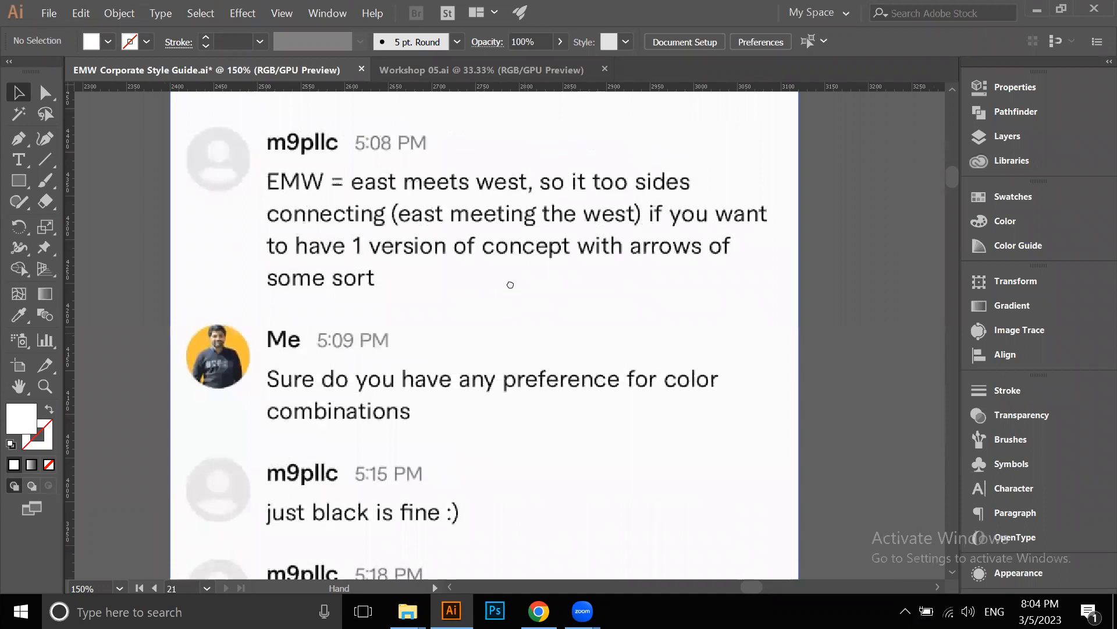
scroll(289, 499, "down", 1)
scroll(498, 459, "down", 7)
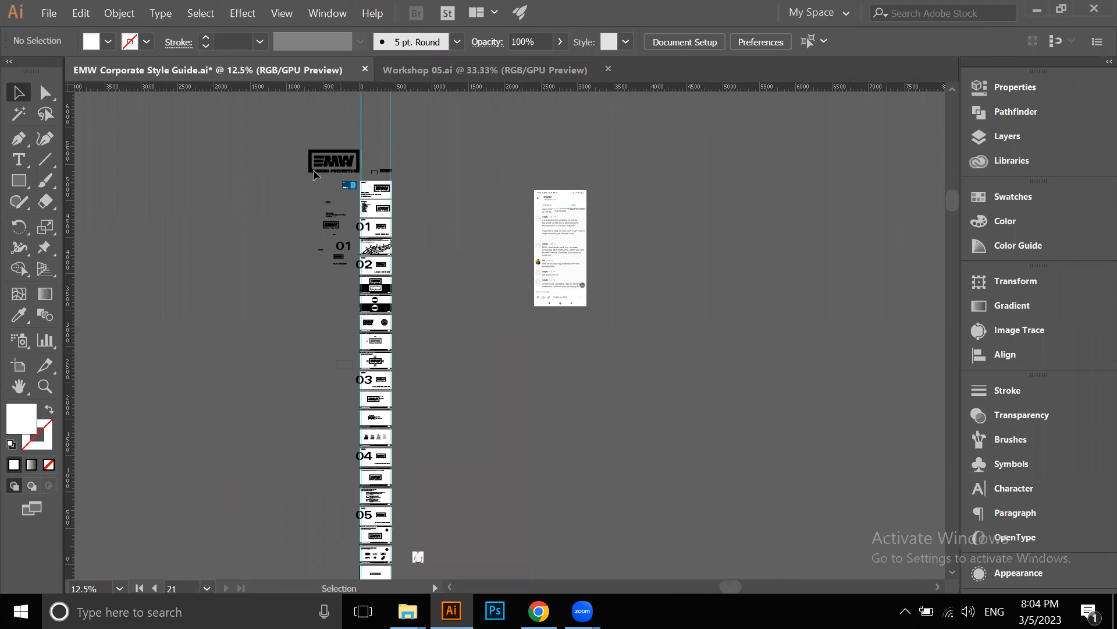
Check the cover artboard's dimensions and display settings in its Artboard Options, and close them
scroll(357, 190, "up", 8)
left_click_drag(379, 196, 253, 304)
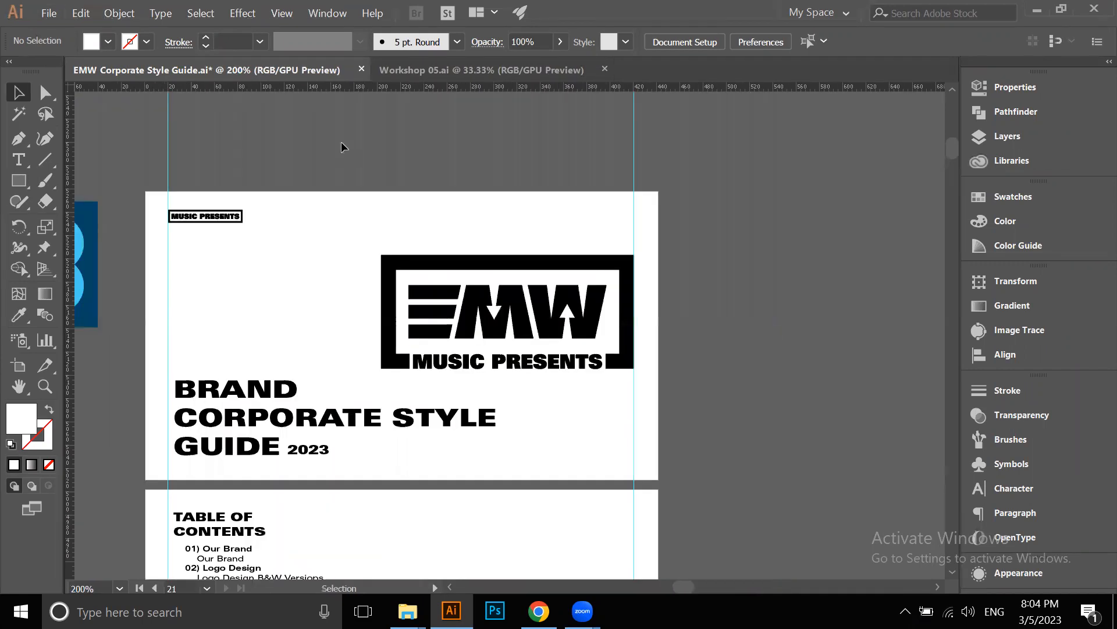
left_click(18, 368)
left_click(461, 43)
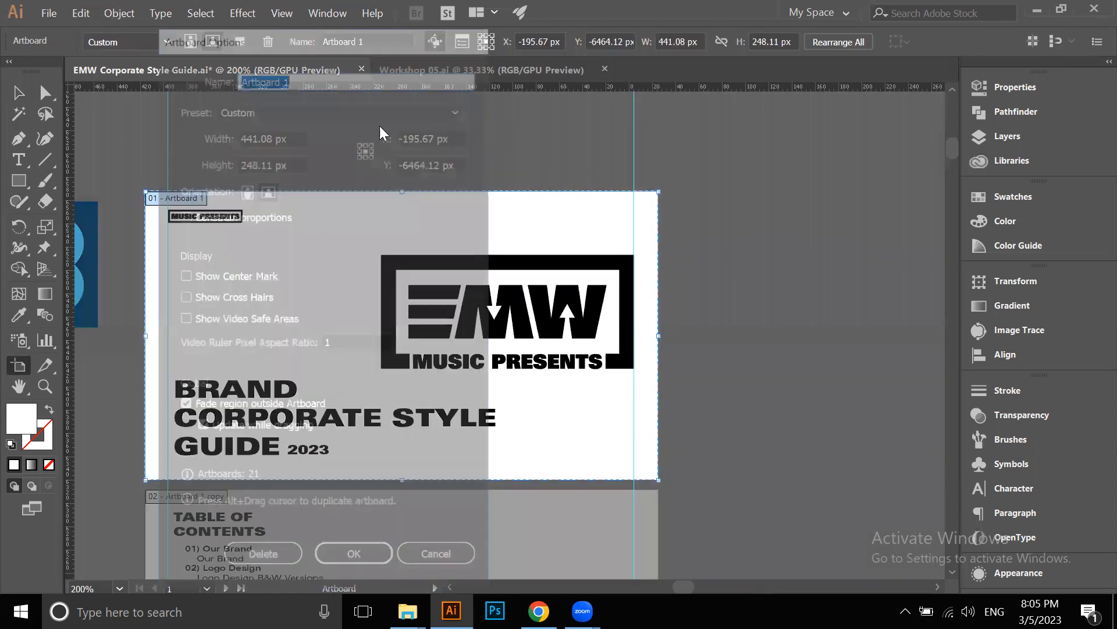
left_click(438, 560)
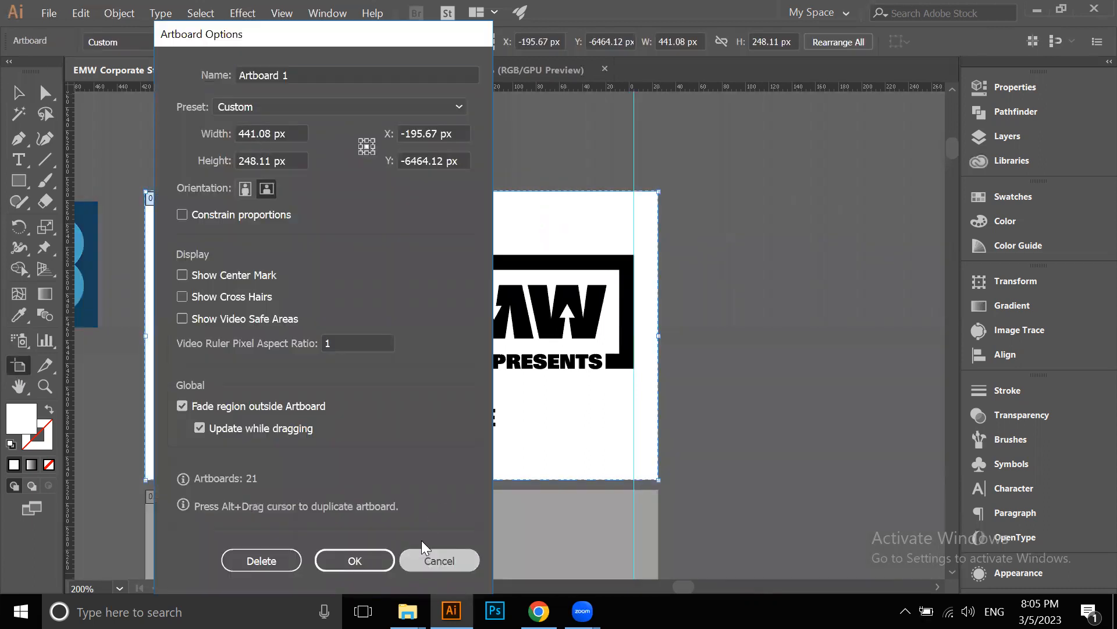
key("Escape")
Examine the vertical guides that mark the left and right margins of the cover artboard
left_click_drag(326, 241, 437, 186)
scroll(374, 191, "down", 2)
scroll(321, 145, "up", 5)
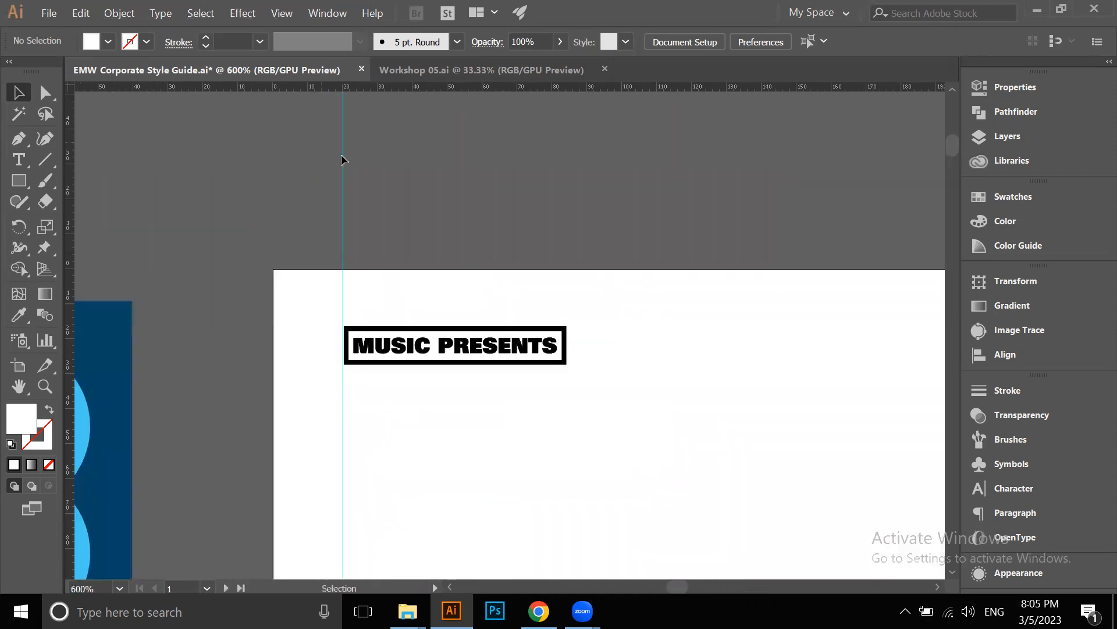
scroll(352, 176, "down", 3)
scroll(420, 163, "right", 3)
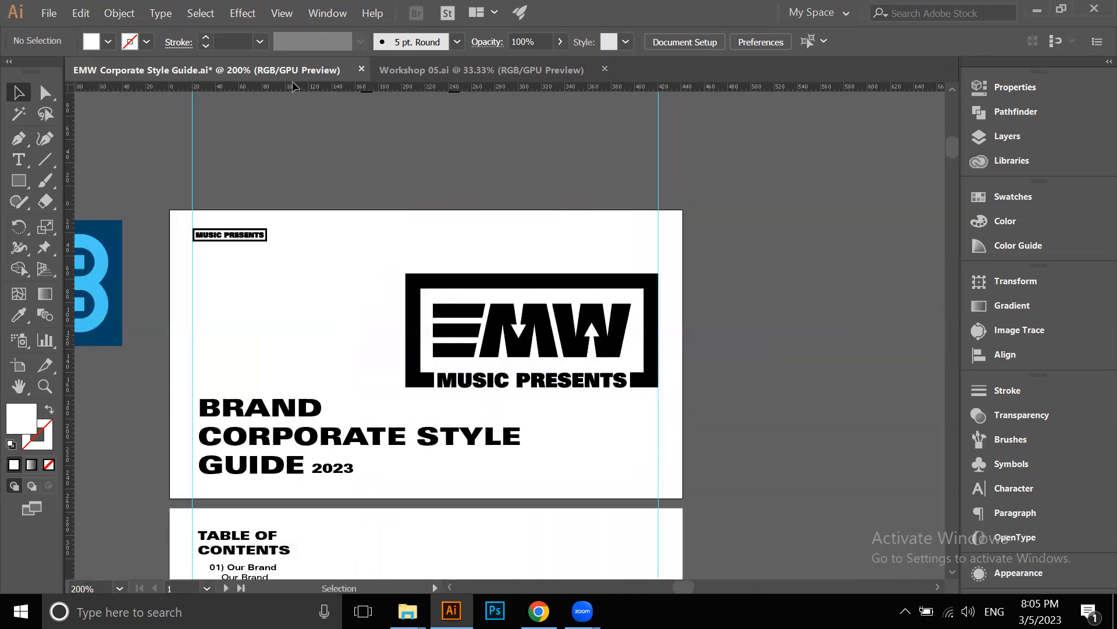
scroll(642, 184, "up", 2)
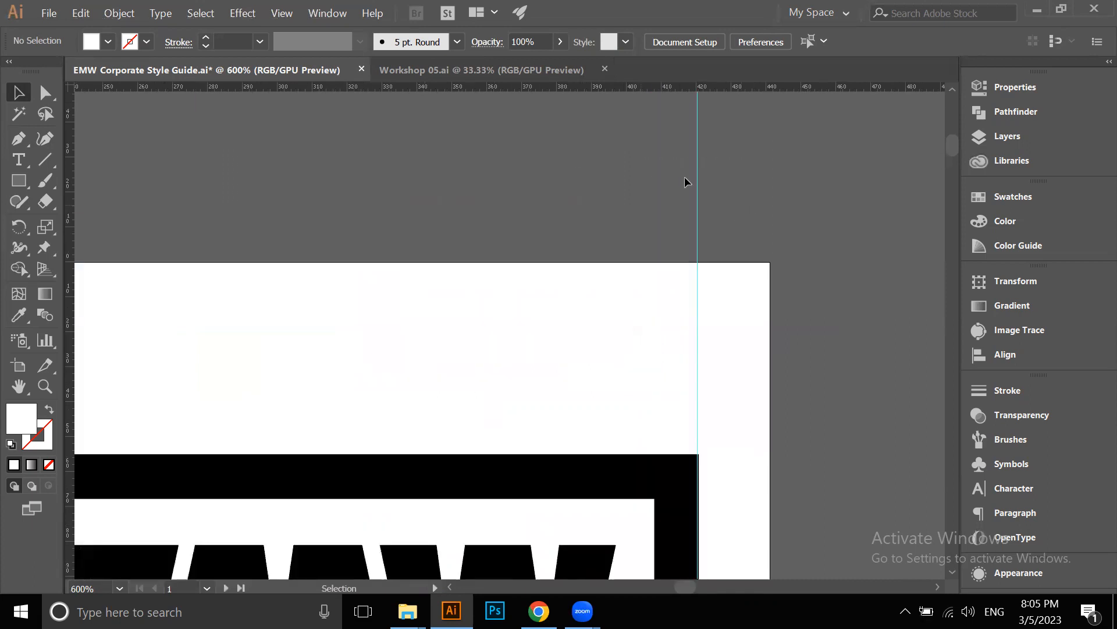
scroll(684, 176, "down", 3)
Browse the style guide's artboards from the Our Brand section to the Logo Usage section and back to the cover
scroll(585, 224, "down", 1)
scroll(557, 218, "down", 1)
scroll(557, 219, "down", 15)
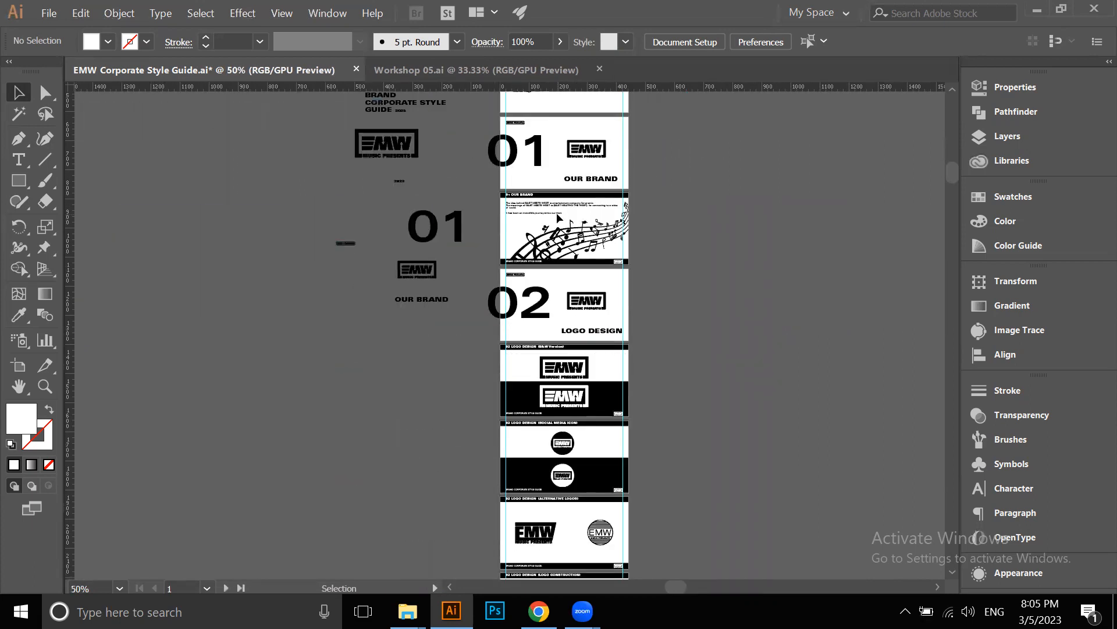
scroll(557, 218, "down", 15)
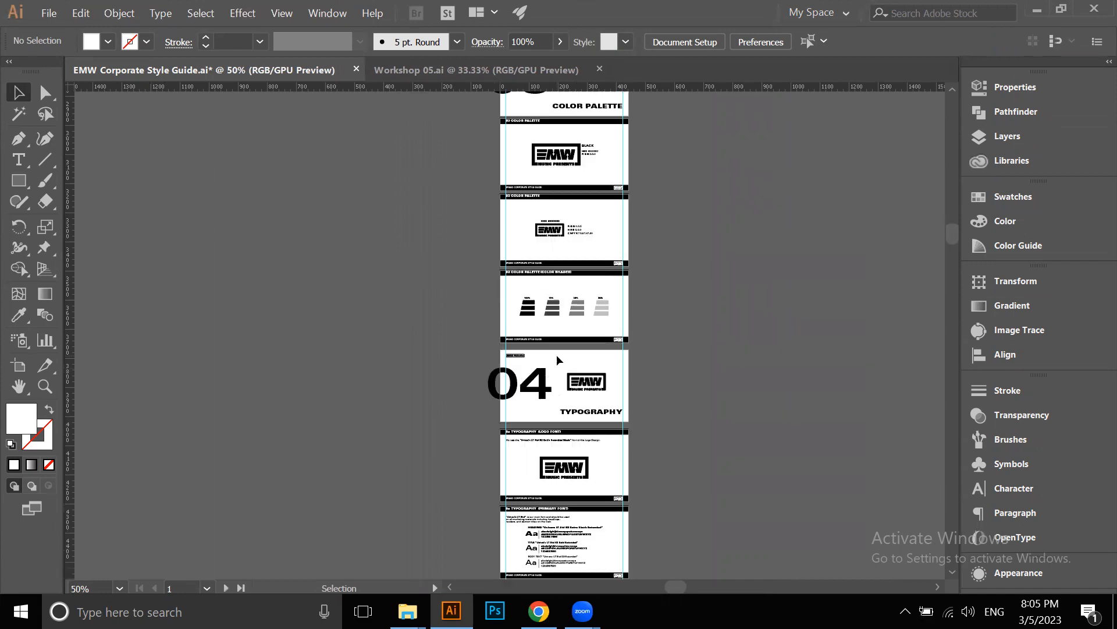
scroll(534, 389, "up", 3)
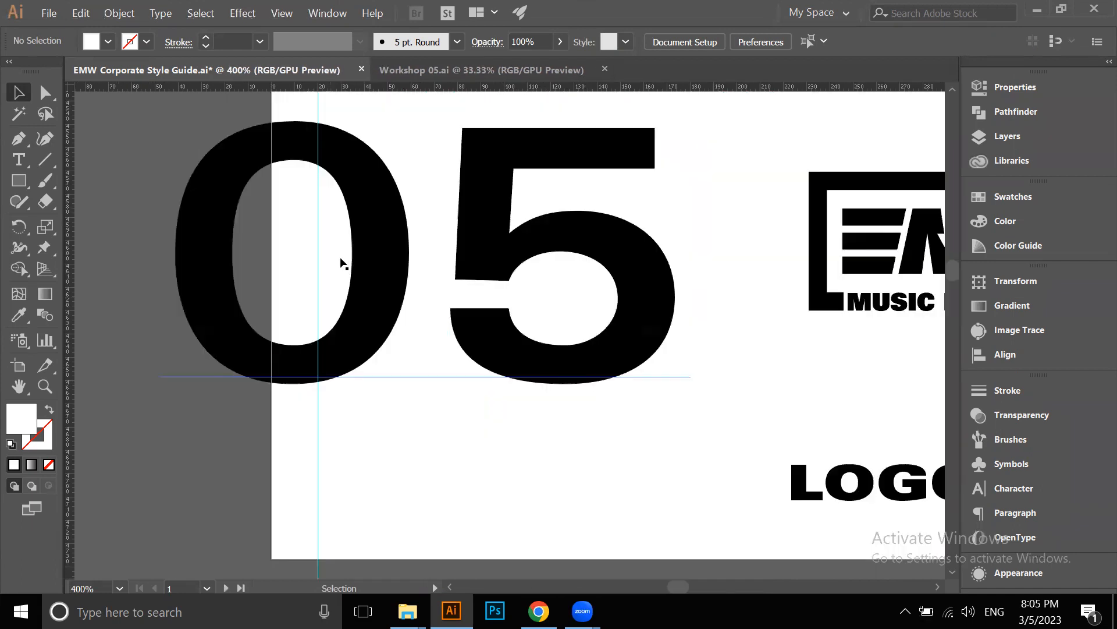
scroll(408, 326, "down", 2)
scroll(431, 329, "down", 3)
scroll(396, 462, "up", 10)
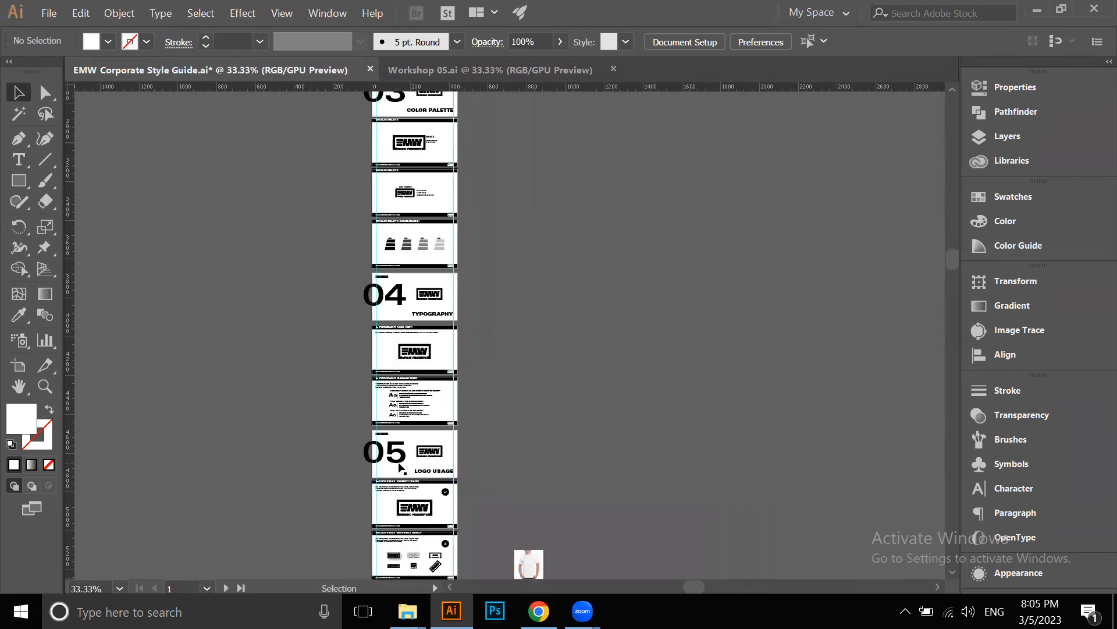
scroll(402, 326, "up", 10)
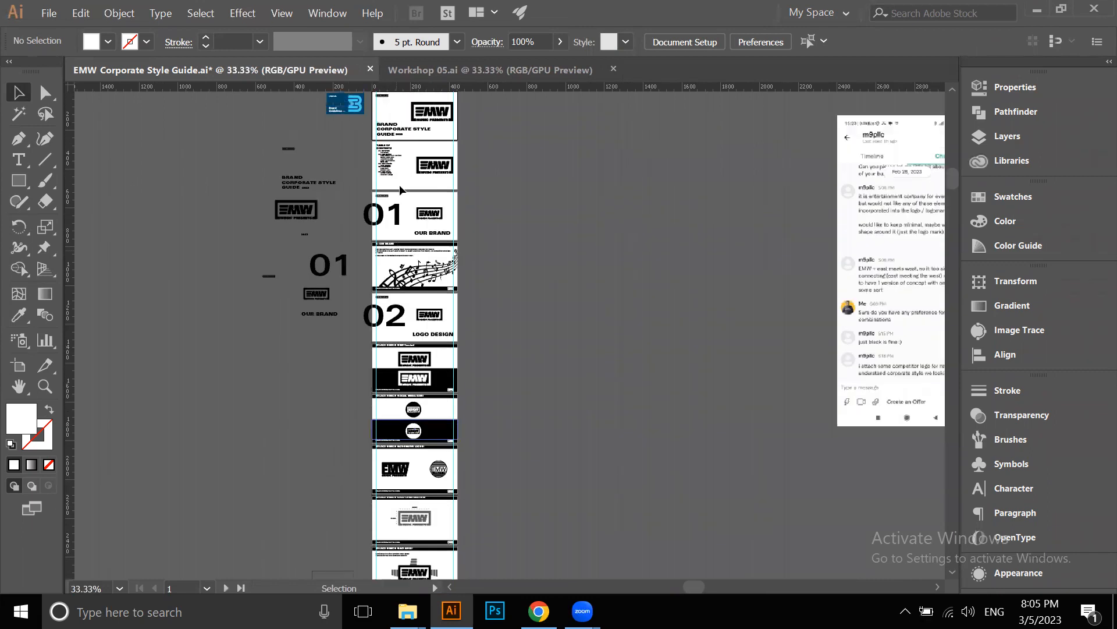
Compare the EMW cover layout with the myblend Brand Guidelines reference image beside it
scroll(402, 180, "up", 2)
scroll(401, 179, "up", 1)
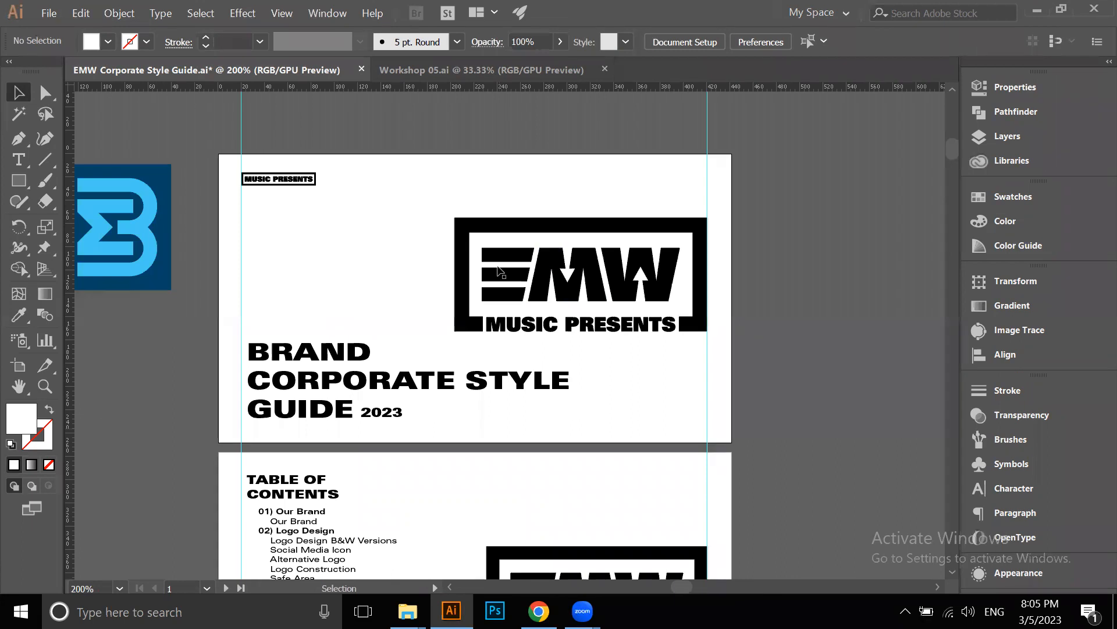
key("alt")
left_click(361, 255)
left_click_drag(444, 429, 403, 423)
scroll(478, 226, "down", 1)
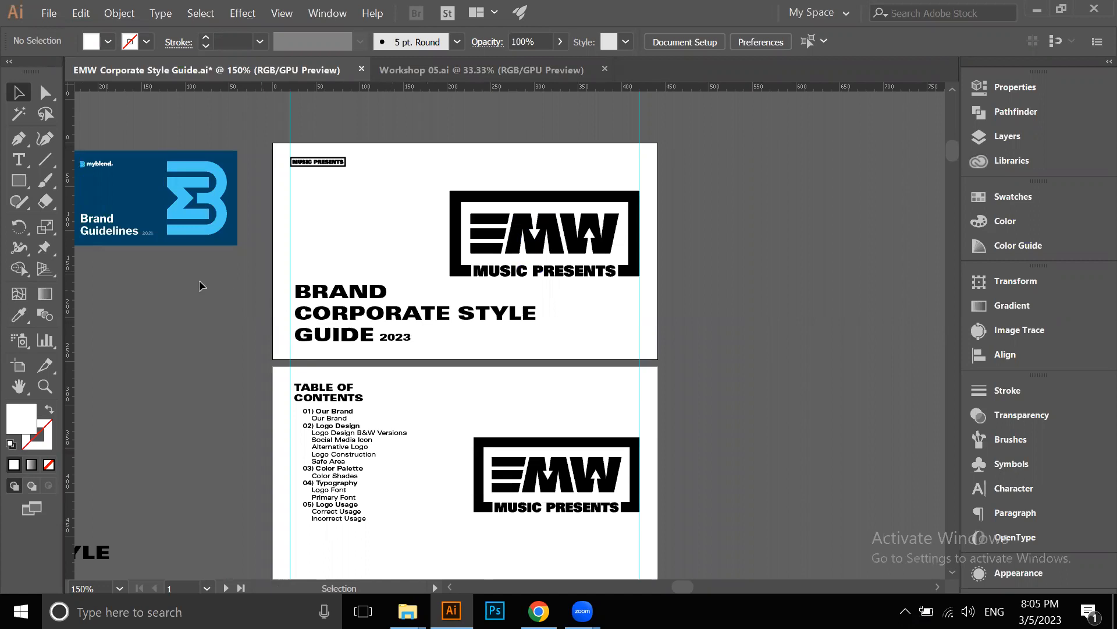
scroll(238, 239, "up", 3)
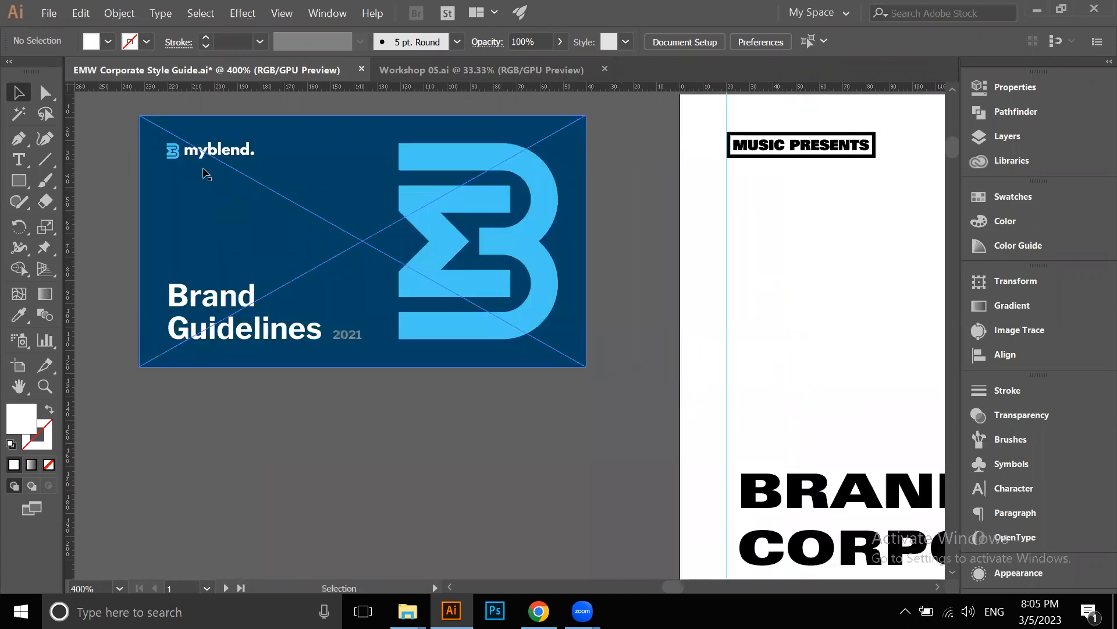
scroll(400, 234, "down", 3)
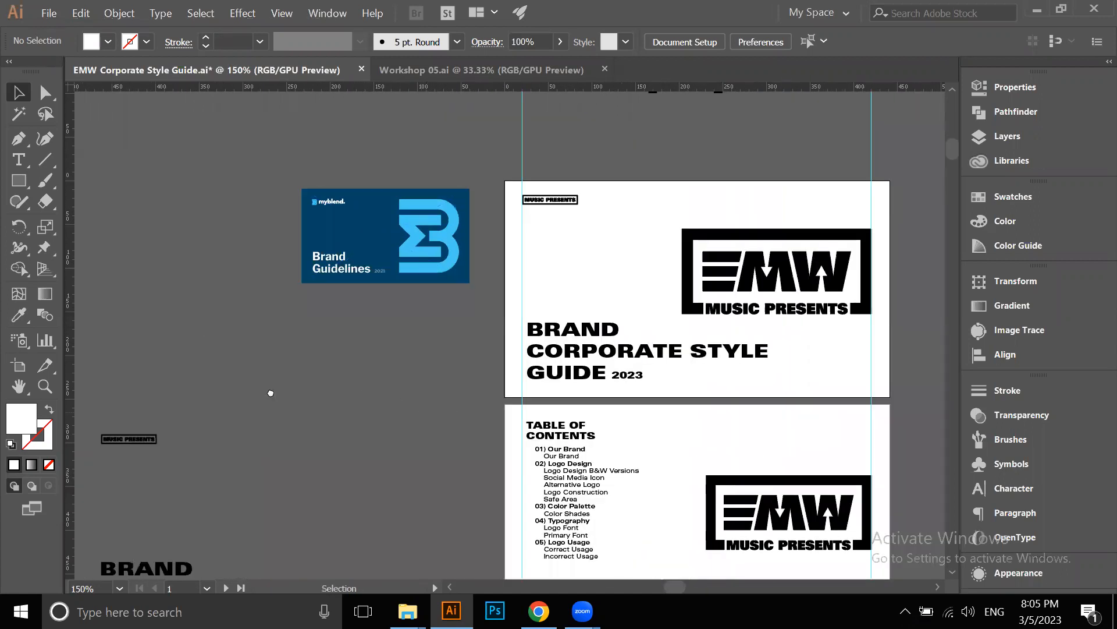
Read the Table of Contents artboard, covering the five sections and their subtopics
scroll(429, 277, "right", 3)
scroll(429, 278, "up", 1)
scroll(429, 279, "down", 2)
scroll(454, 277, "down", 3)
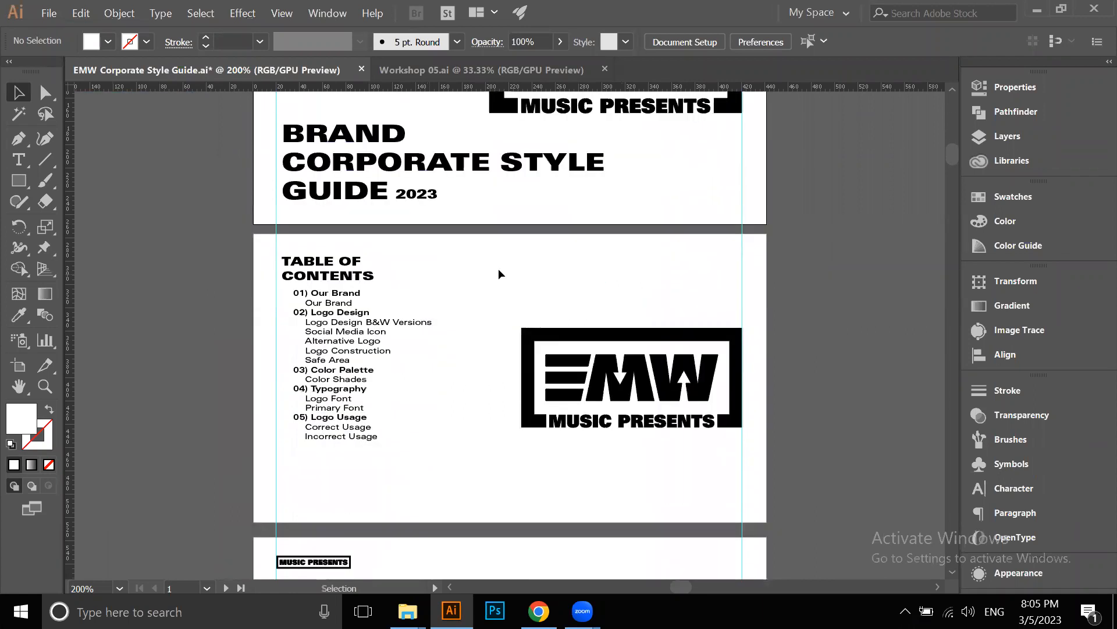
scroll(314, 324, "up", 3)
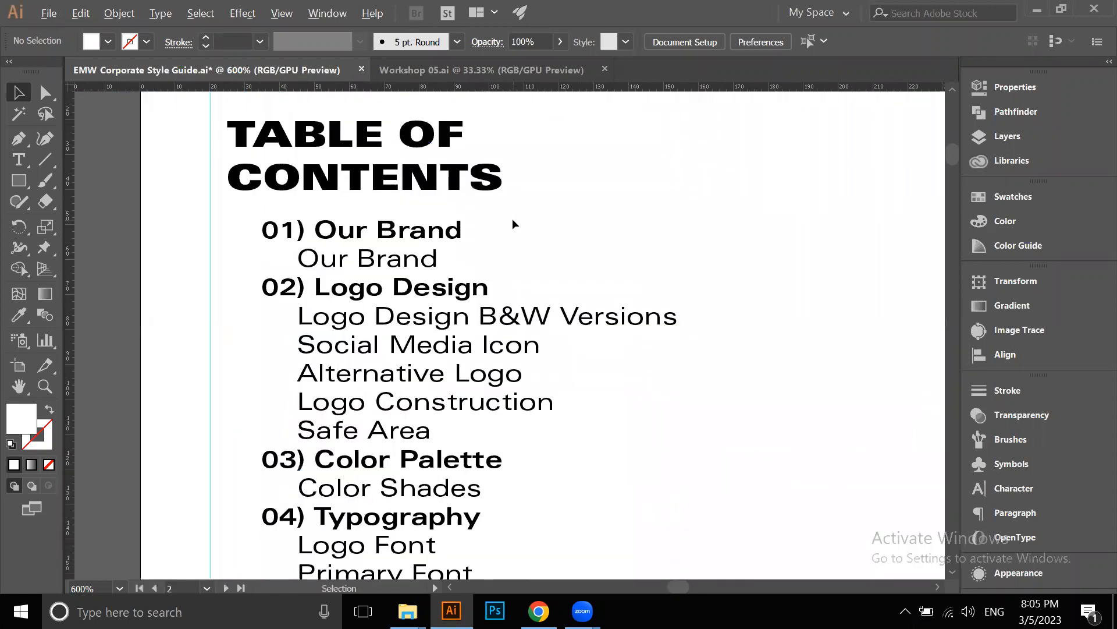
scroll(653, 437, "down", 1)
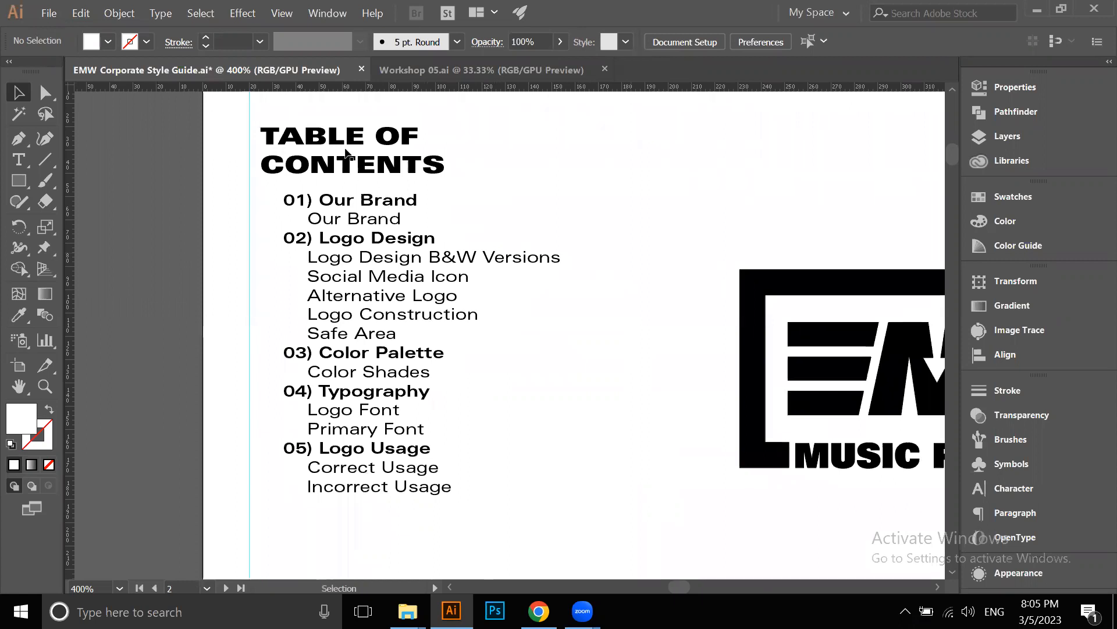
scroll(502, 162, "down", 1)
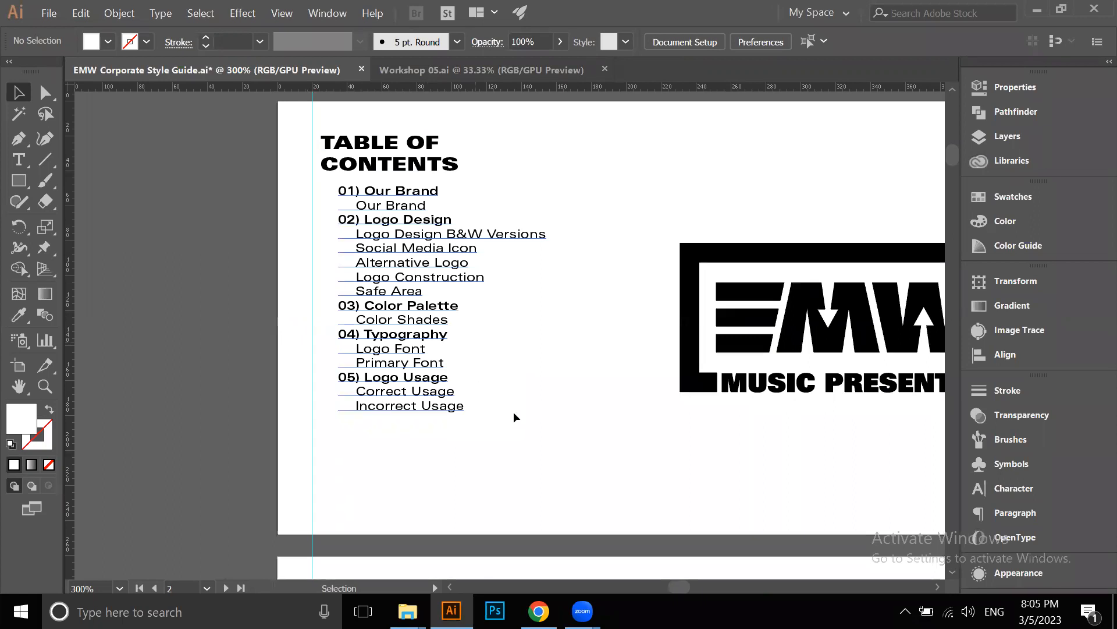
Examine how the large 01 on the Our Brand divider artboard extends past the artboard's left edge
key("ctrl+minus")
key("ctrl+minus")
scroll(513, 411, "down", 4)
left_click_drag(430, 432, 407, 350)
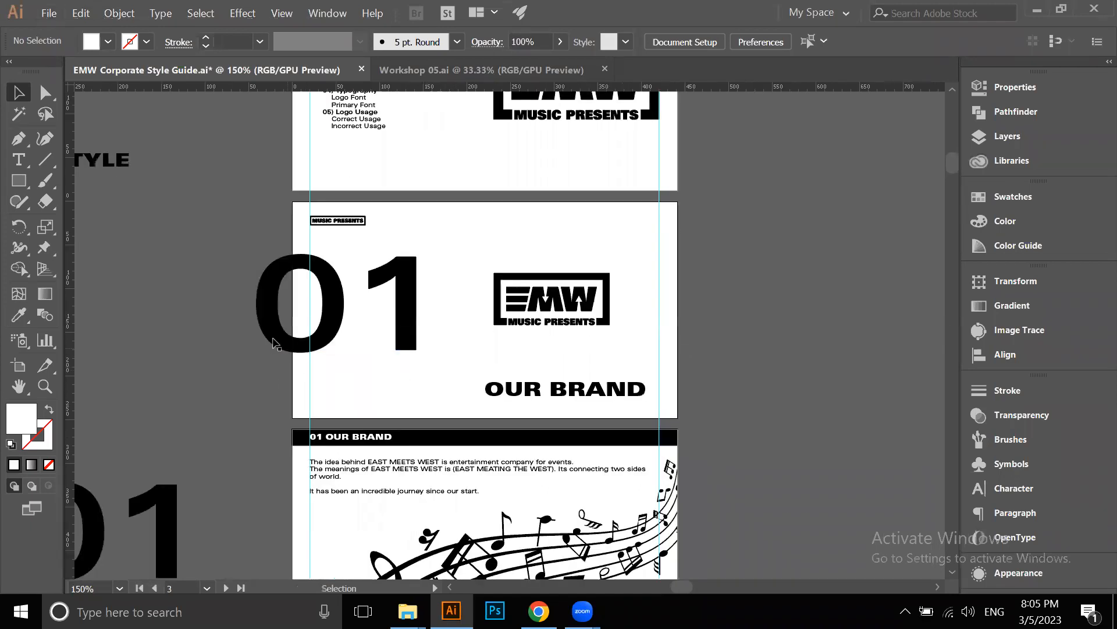
key("ctrl+plus")
key("ctrl+plus")
key("ctrl+plus")
key("ctrl+plus")
scroll(458, 289, "down", 2)
scroll(369, 208, "up", 4)
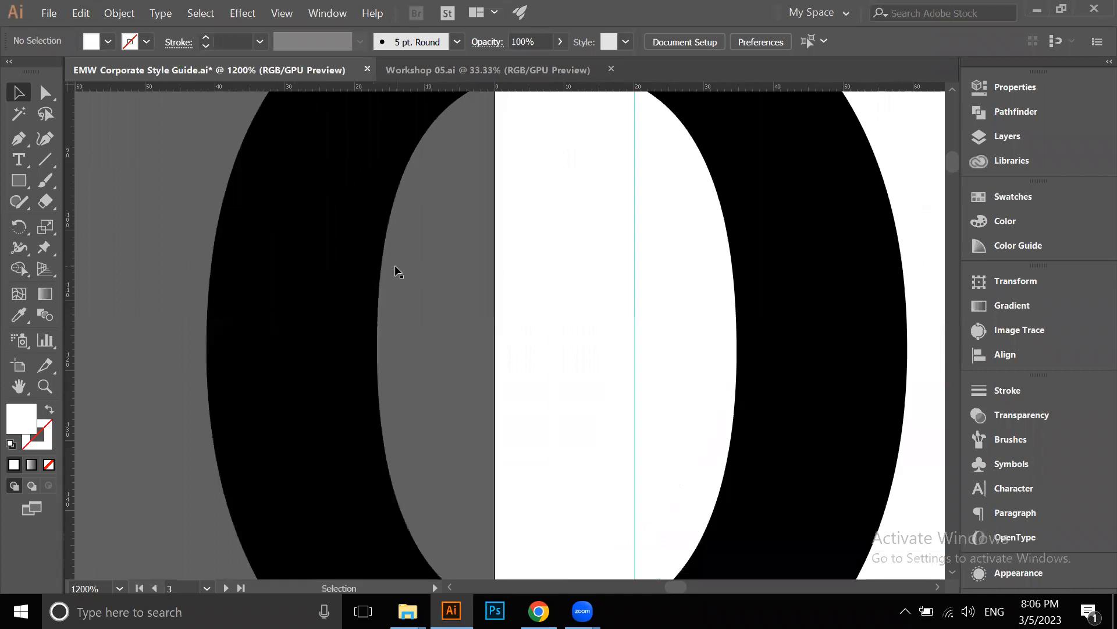
scroll(395, 268, "down", 3)
scroll(365, 261, "down", 2)
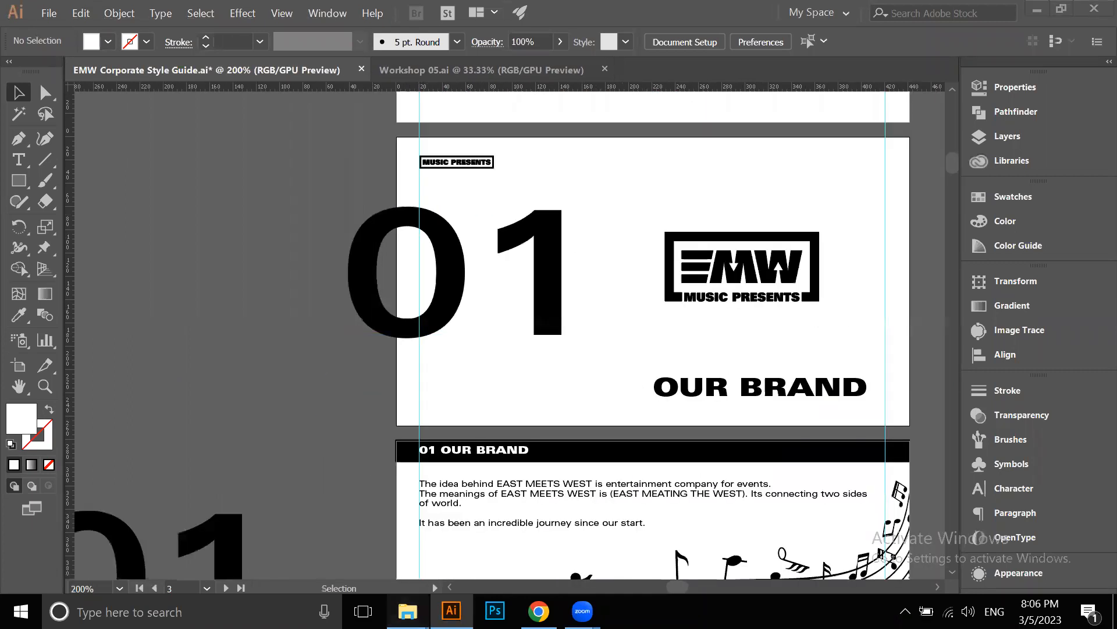
Open the exported EMW Corporate Style Guide PDF from the Projects 2023 folder in Chrome
mouse_move(408, 611)
left_click(221, 524)
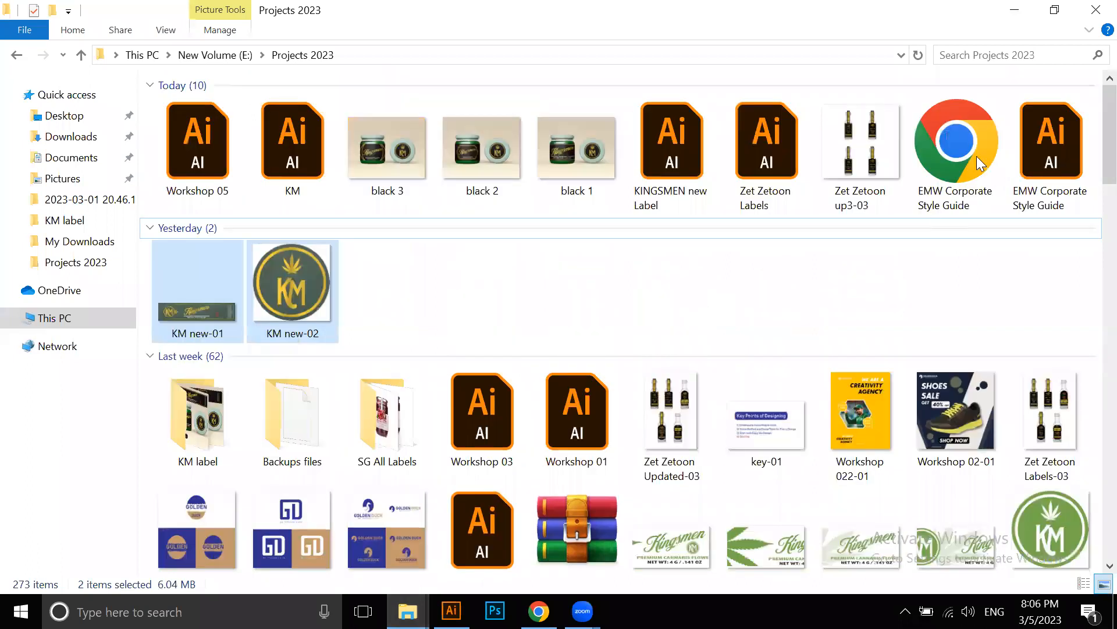
double_click(938, 150)
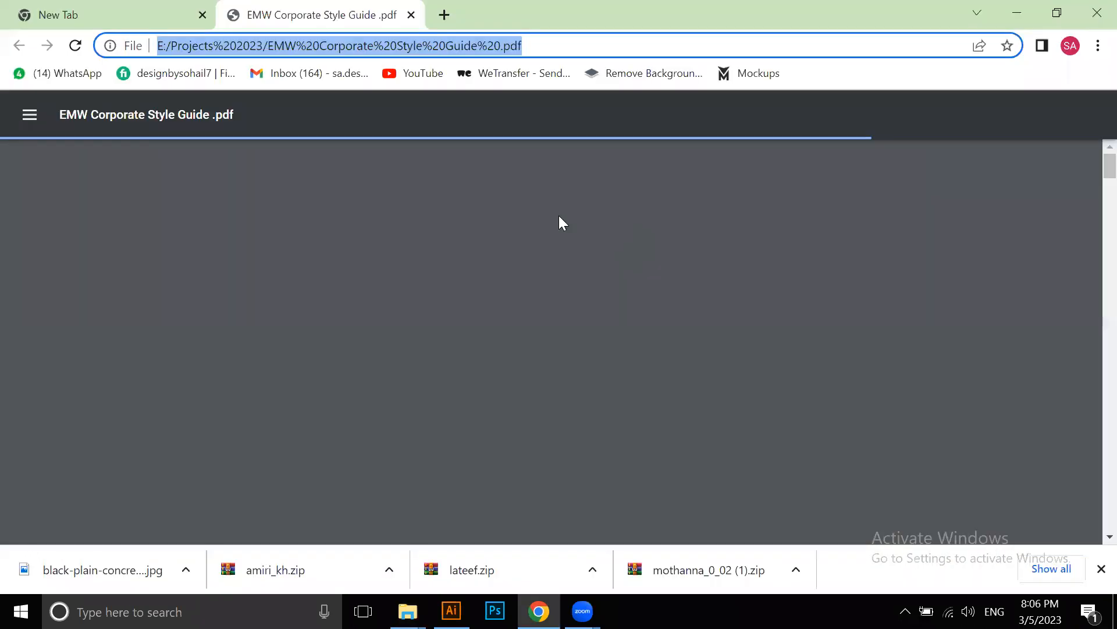
left_click(515, 115)
left_click(515, 115)
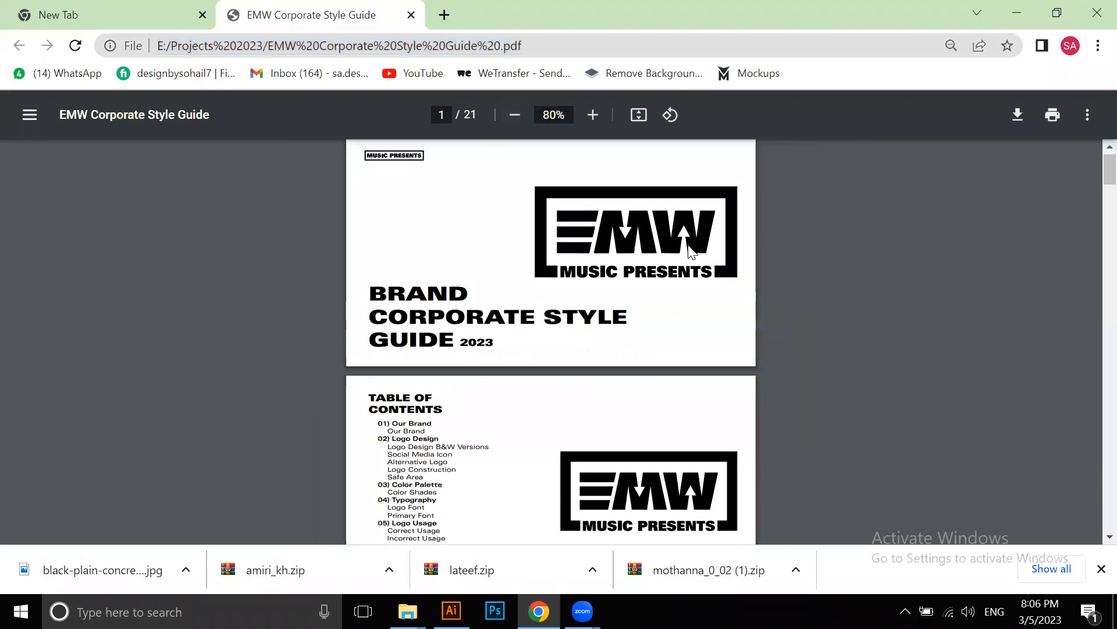
Examine how the large 01 is cropped at the page edge on page 3 of the PDF
scroll(469, 260, "down", 9)
scroll(442, 233, "down", 1)
scroll(444, 299, "up", 3)
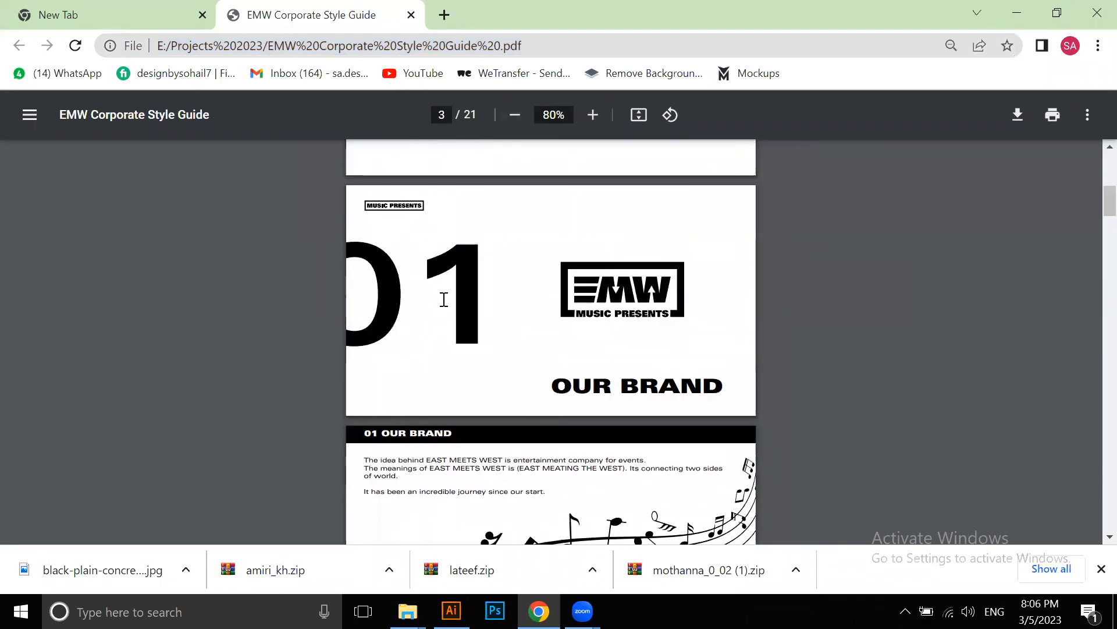
left_click(593, 114)
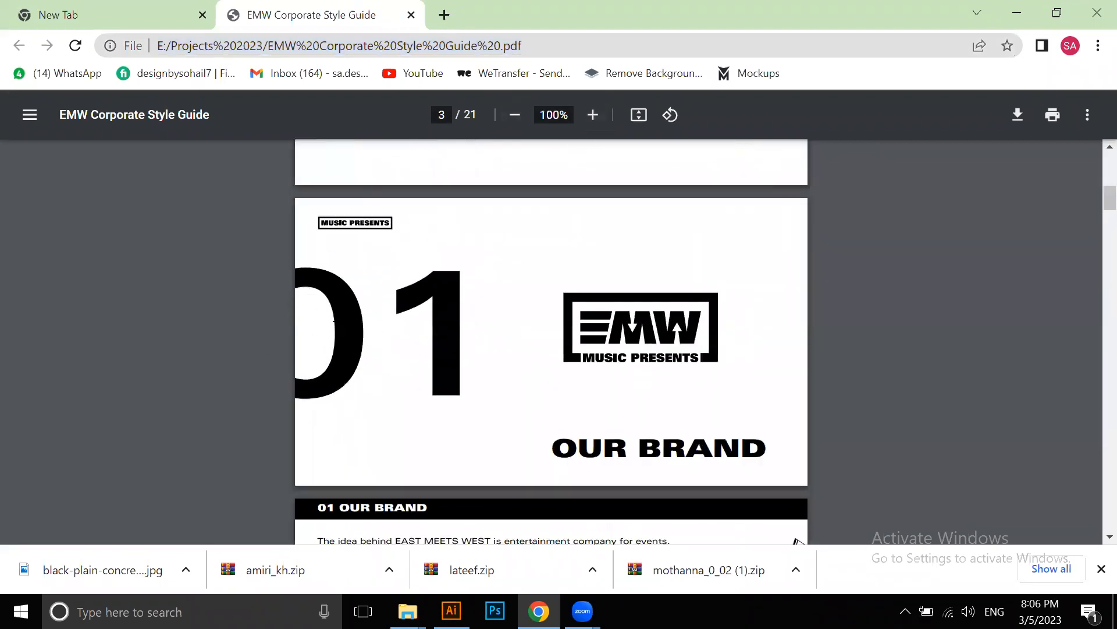
left_click(522, 123)
left_click(522, 122)
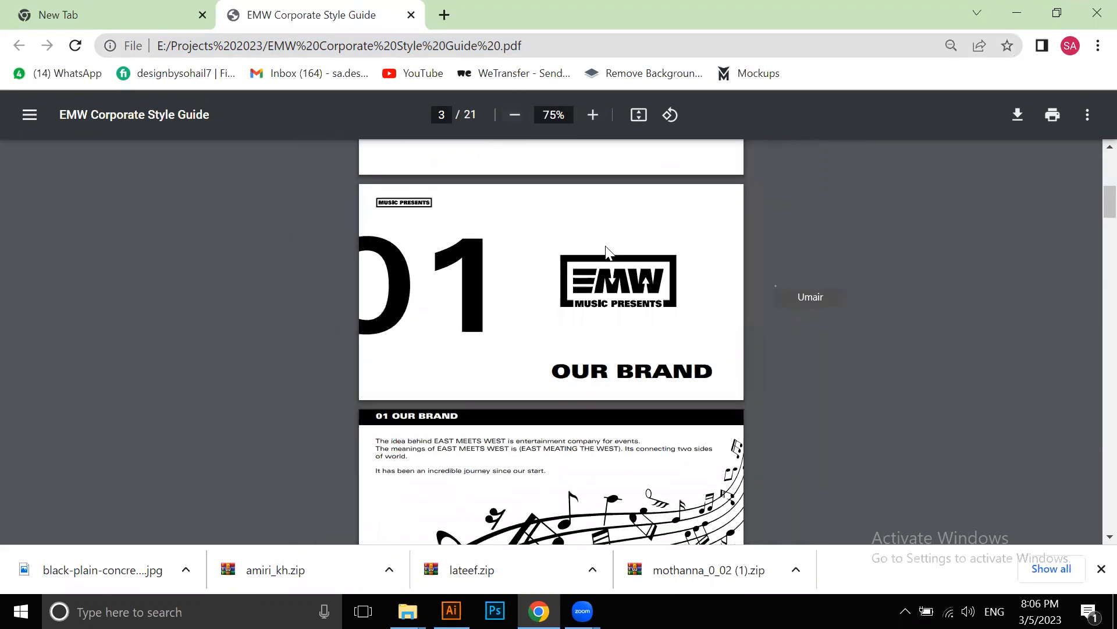
Browse the PDF's logo design, color palette and remaining pages, and return to its cover
scroll(606, 252, "down", 12)
scroll(530, 313, "down", 8)
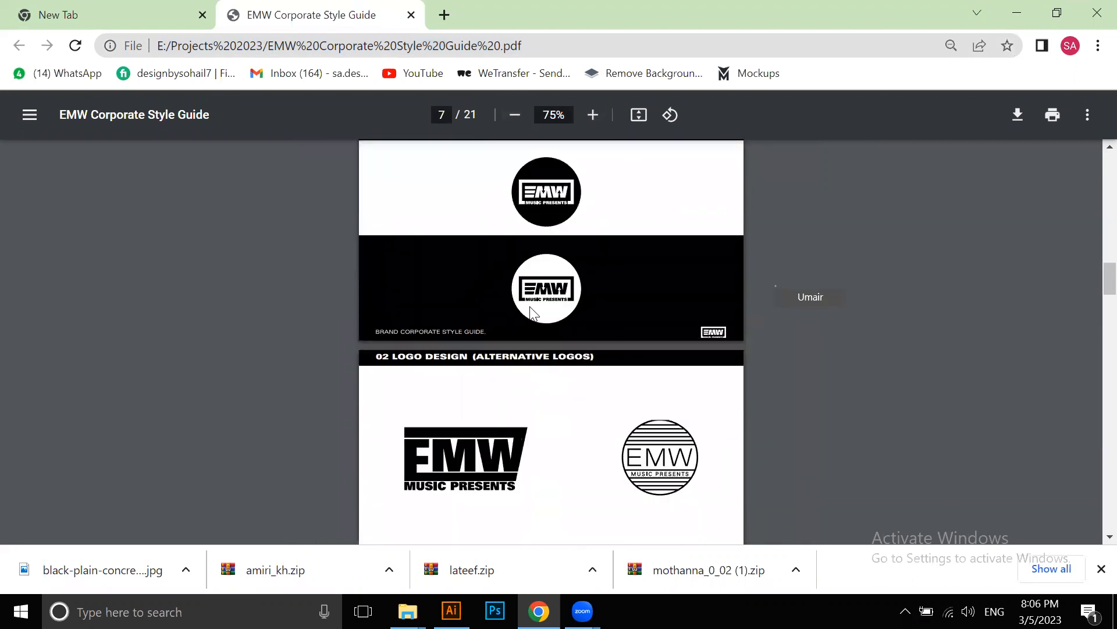
scroll(531, 312, "down", 5)
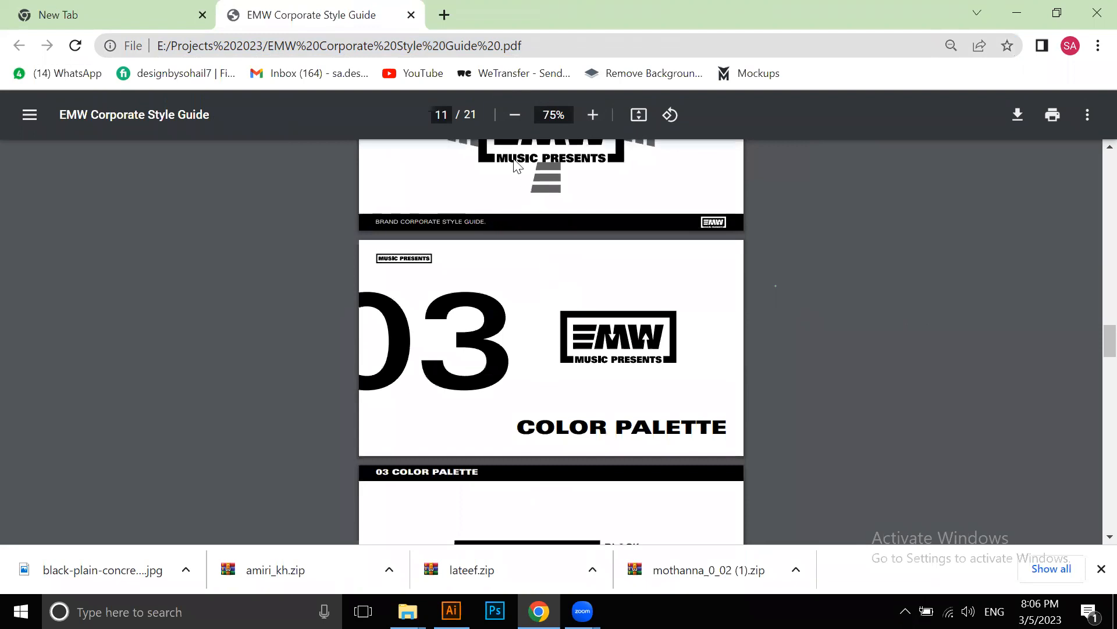
left_click(514, 114)
left_click(514, 114)
scroll(619, 384, "down", 12)
scroll(618, 384, "up", 20)
scroll(618, 385, "up", 15)
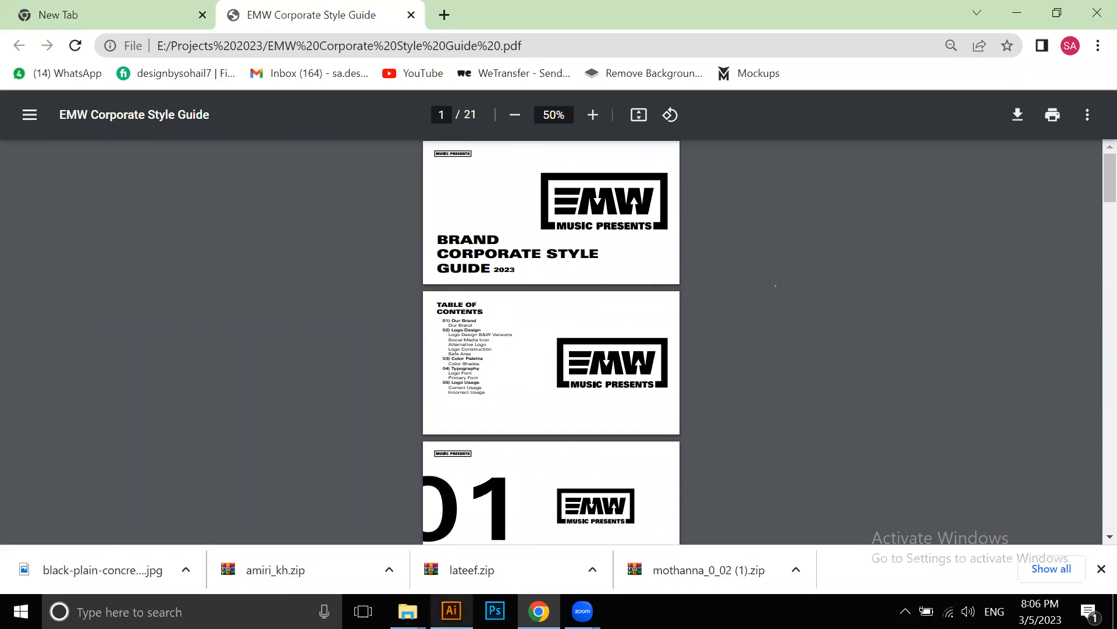
Switch back to Illustrator and review the Our Brand divider and content artboards, ending at the cover
left_click(451, 610)
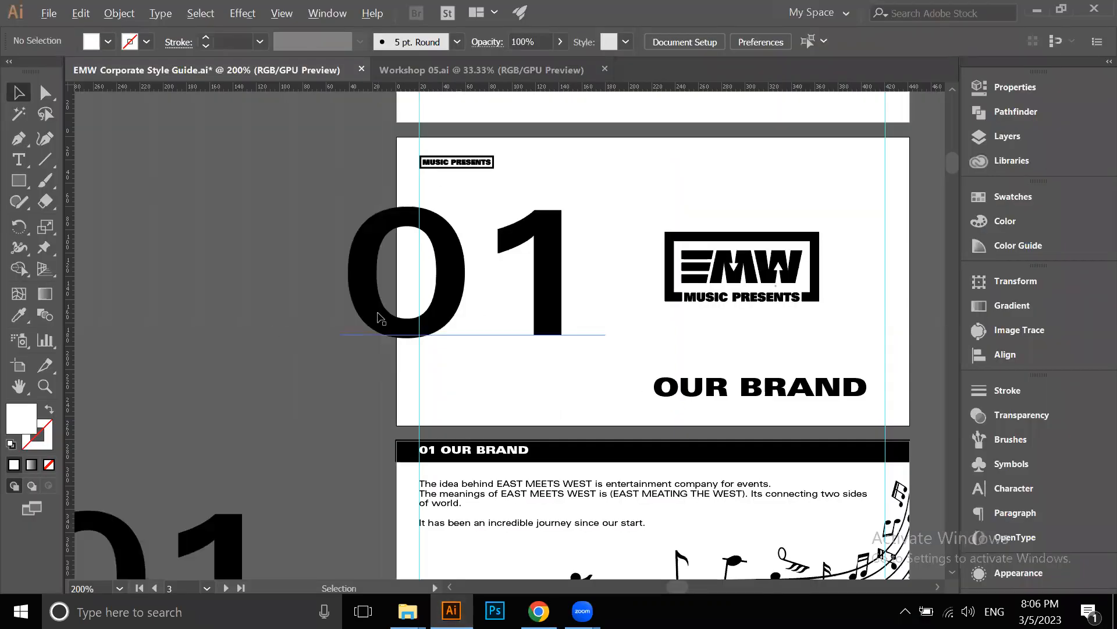
scroll(374, 253, "down", 1)
scroll(494, 223, "up", 1)
scroll(494, 222, "right", 2)
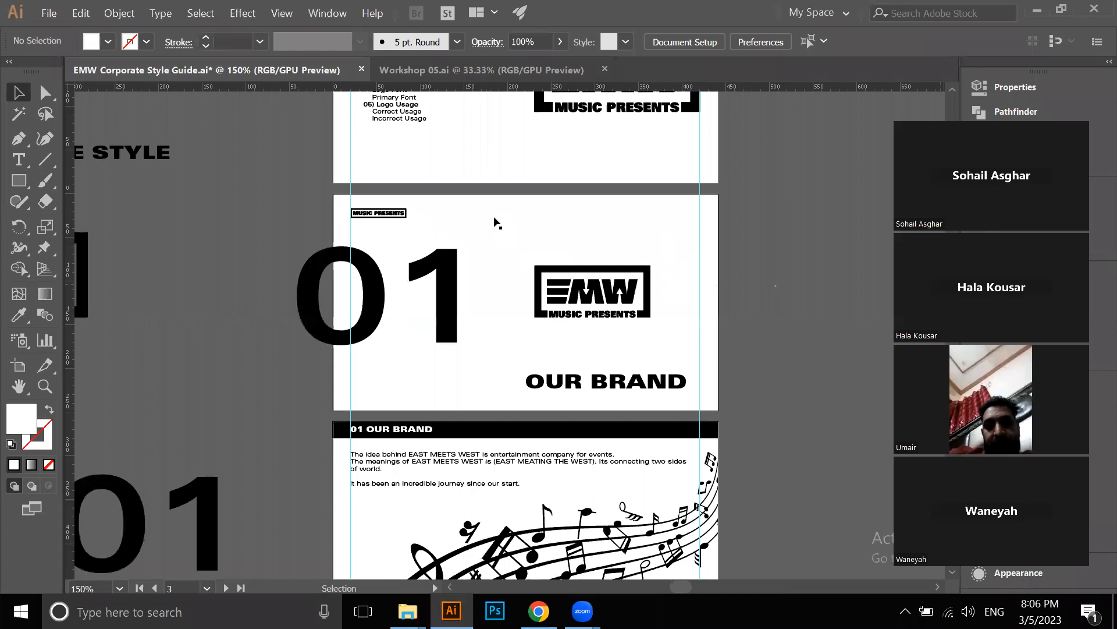
left_click_drag(444, 414, 448, 308)
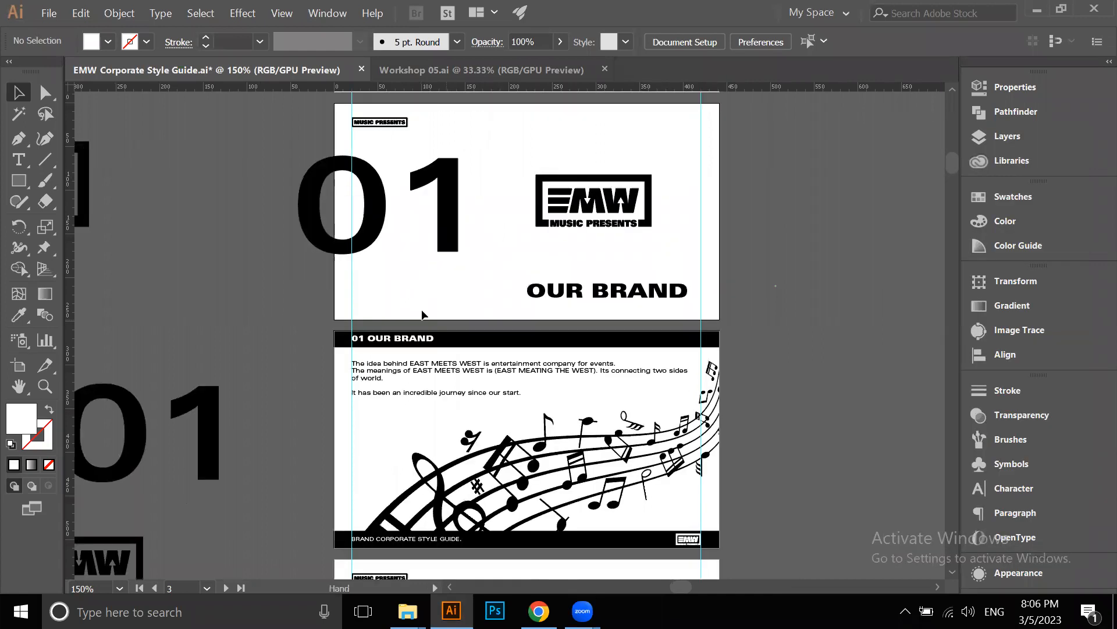
scroll(412, 310, "up", 2)
scroll(412, 310, "down", 1)
left_click_drag(428, 245, 398, 361)
scroll(398, 361, "down", 4)
left_click_drag(399, 141, 392, 291)
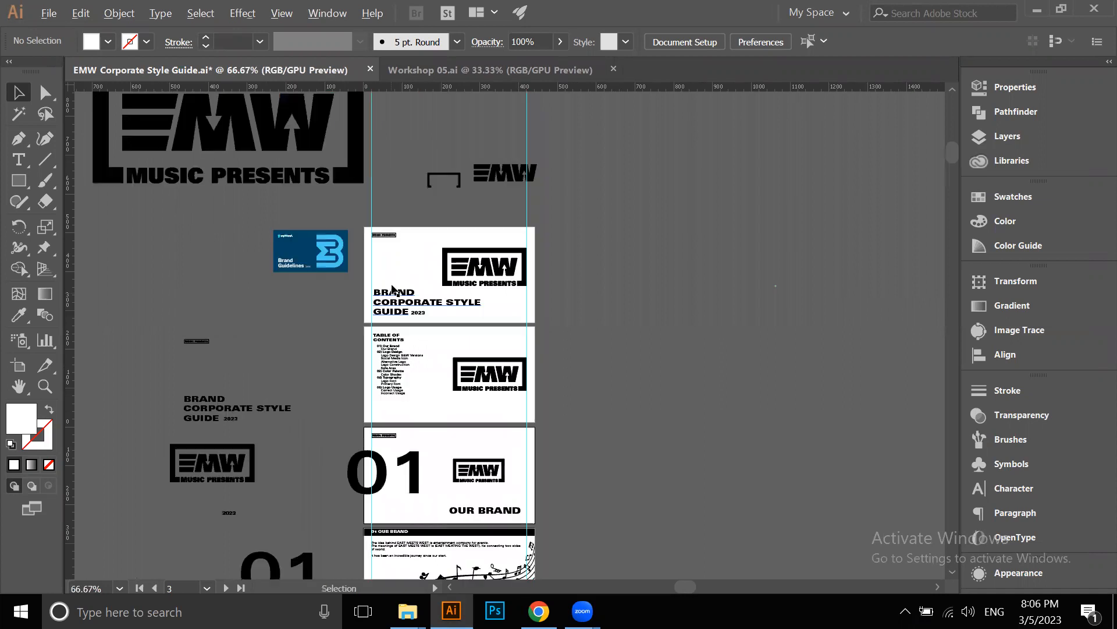
Look over the style guide cover and skim all artboards down to the closing Music Presents page
scroll(394, 290, "up", 4)
scroll(397, 282, "down", 6)
scroll(398, 286, "up", 3)
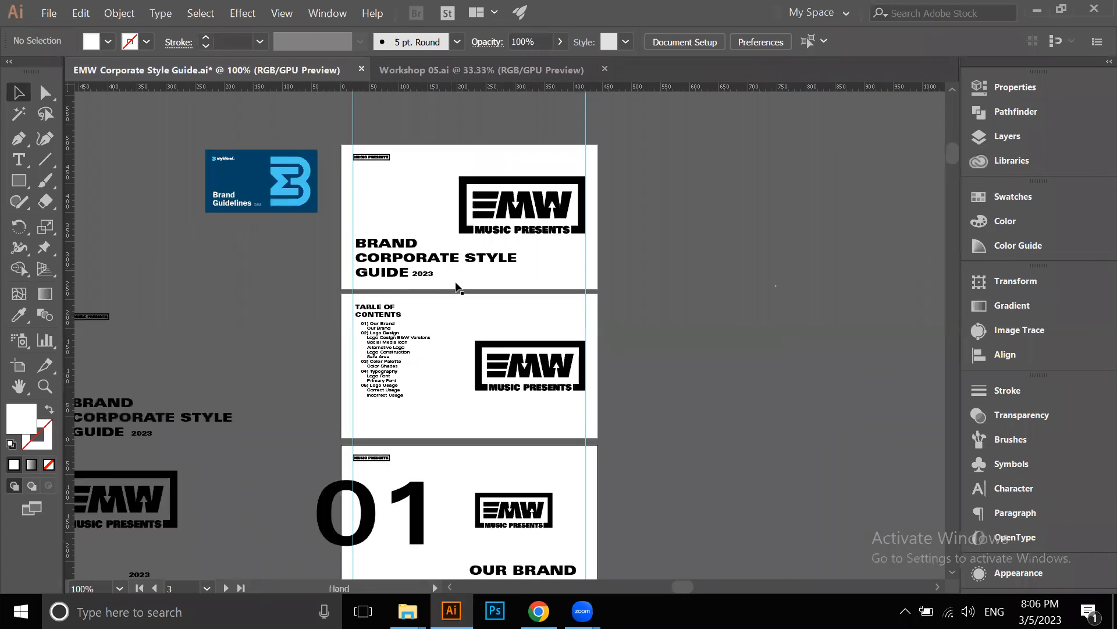
scroll(454, 285, "up", 2)
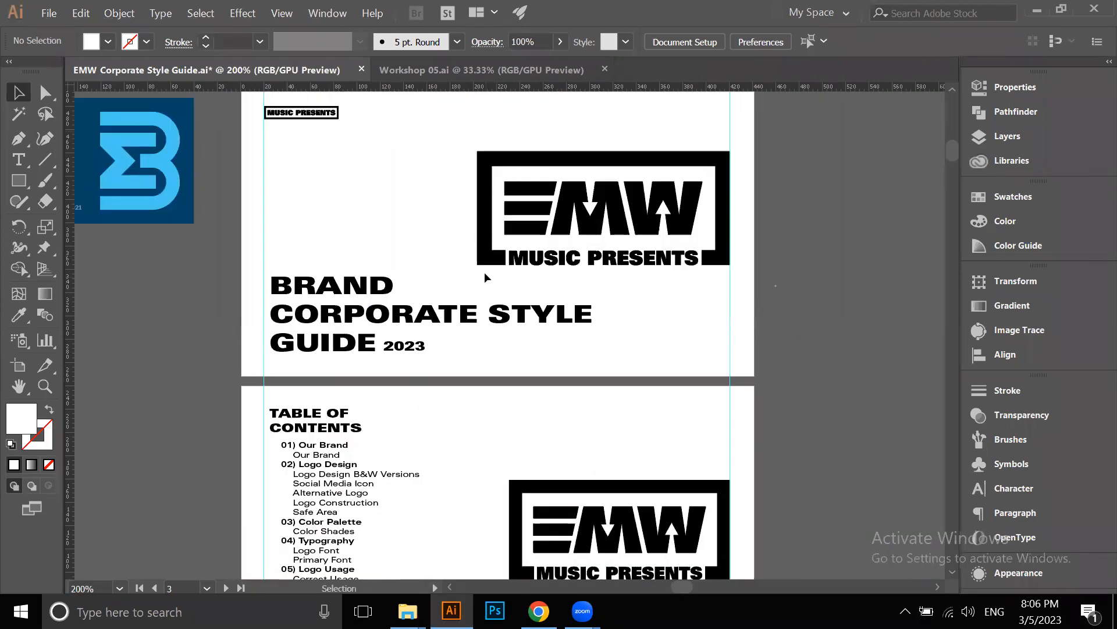
scroll(484, 271, "down", 5)
scroll(551, 333, "down", 8)
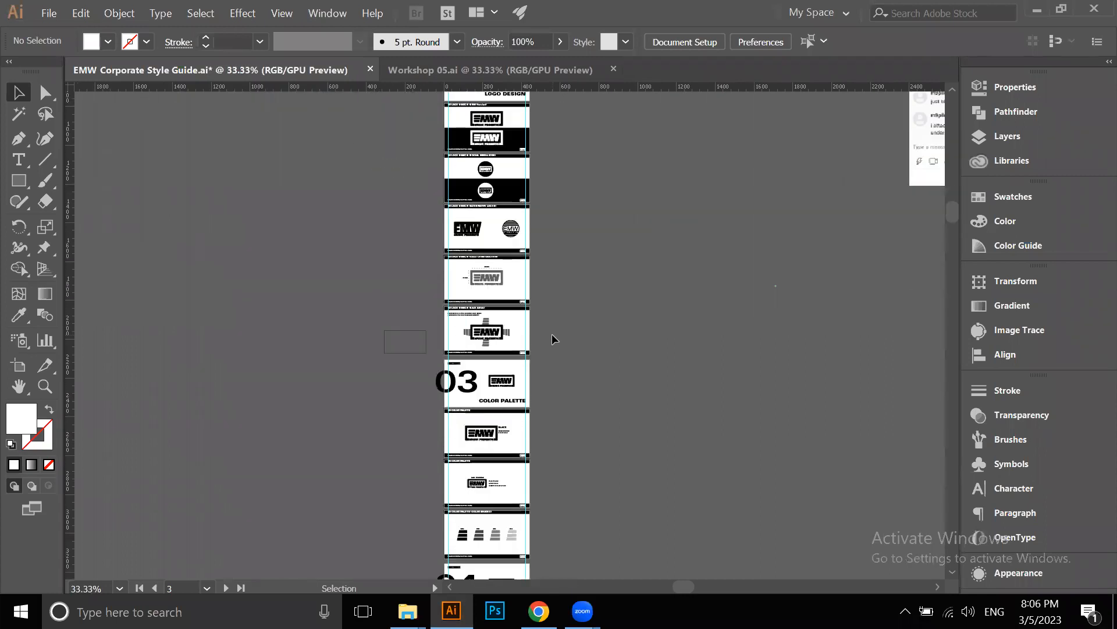
scroll(552, 334, "down", 10)
scroll(483, 426, "up", 5)
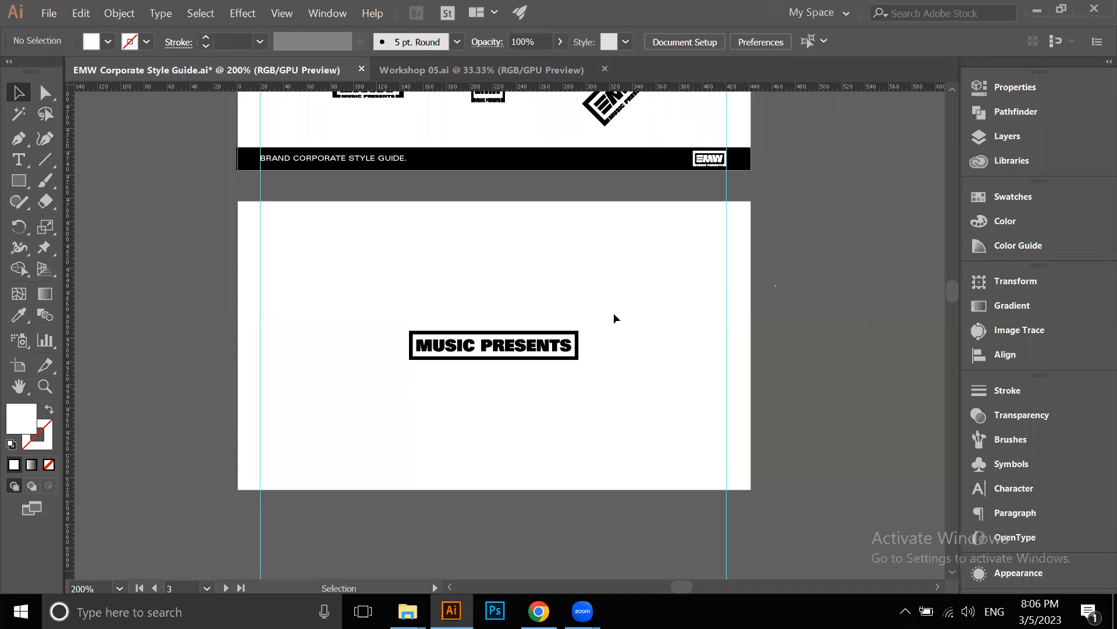
scroll(519, 401, "down", 2)
scroll(519, 402, "down", 6)
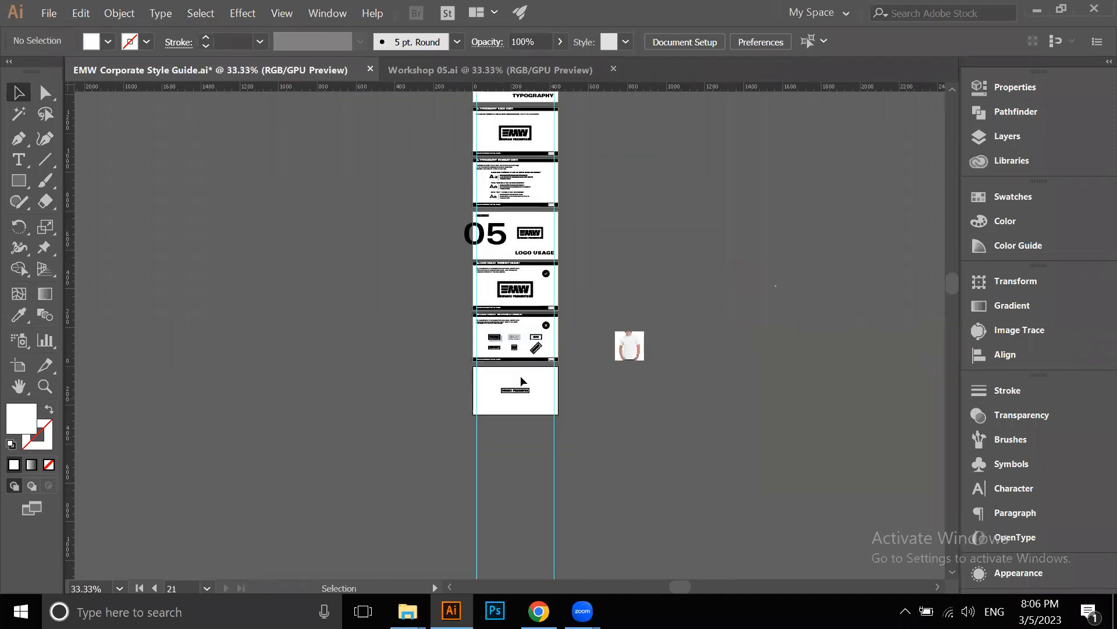
Review the entries on the Table of Contents artboard and return to the cover
scroll(506, 396, "up", 5)
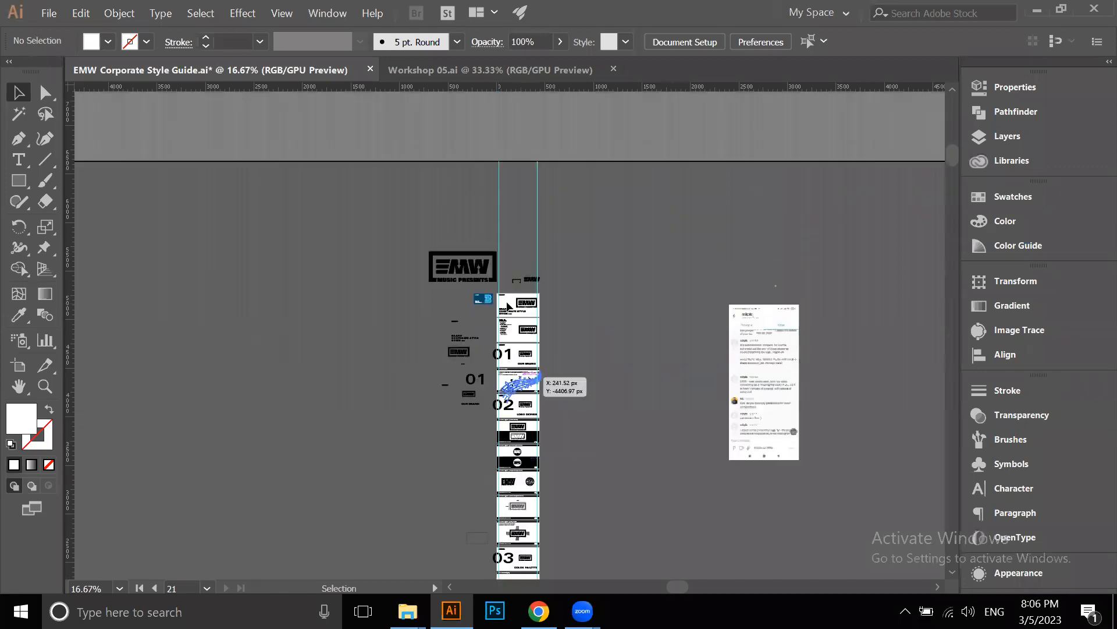
scroll(449, 336, "up", 2)
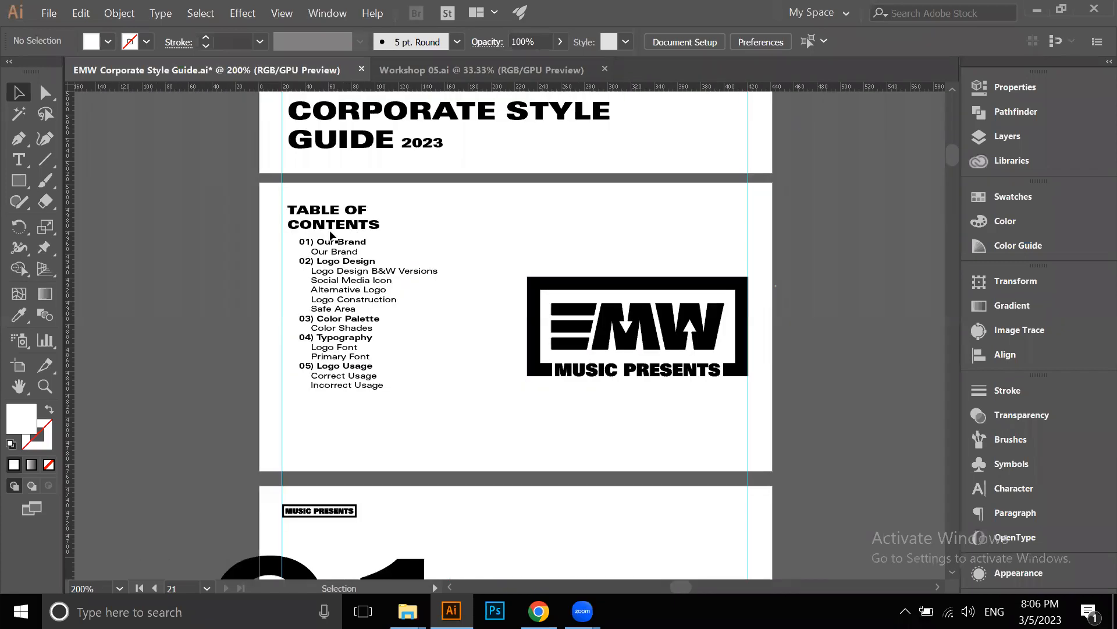
scroll(292, 271, "up", 3)
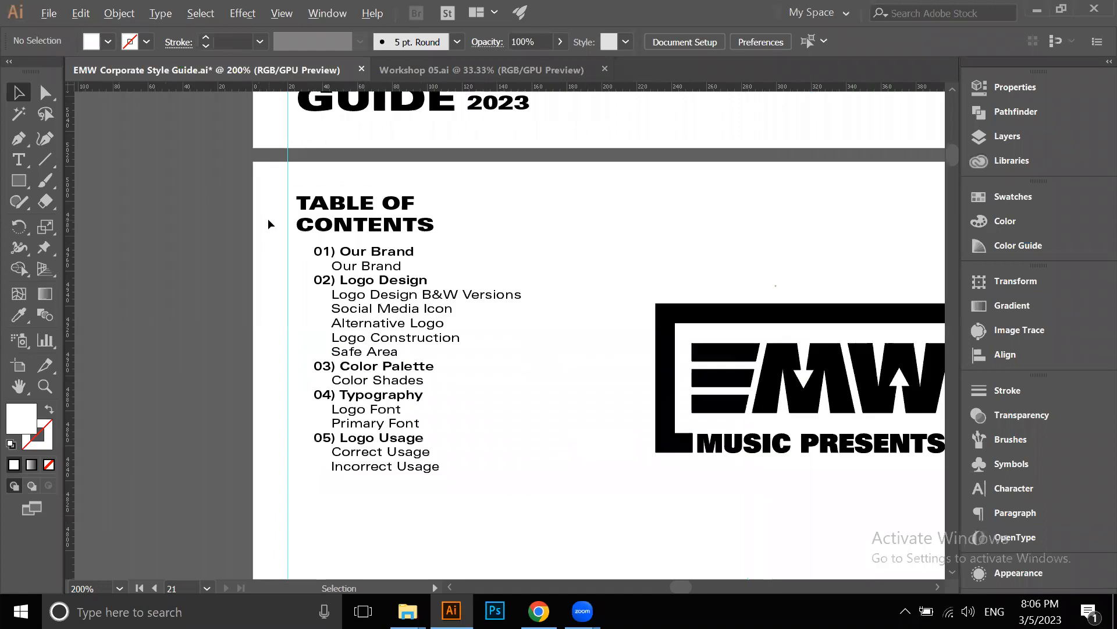
scroll(494, 372, "down", 2)
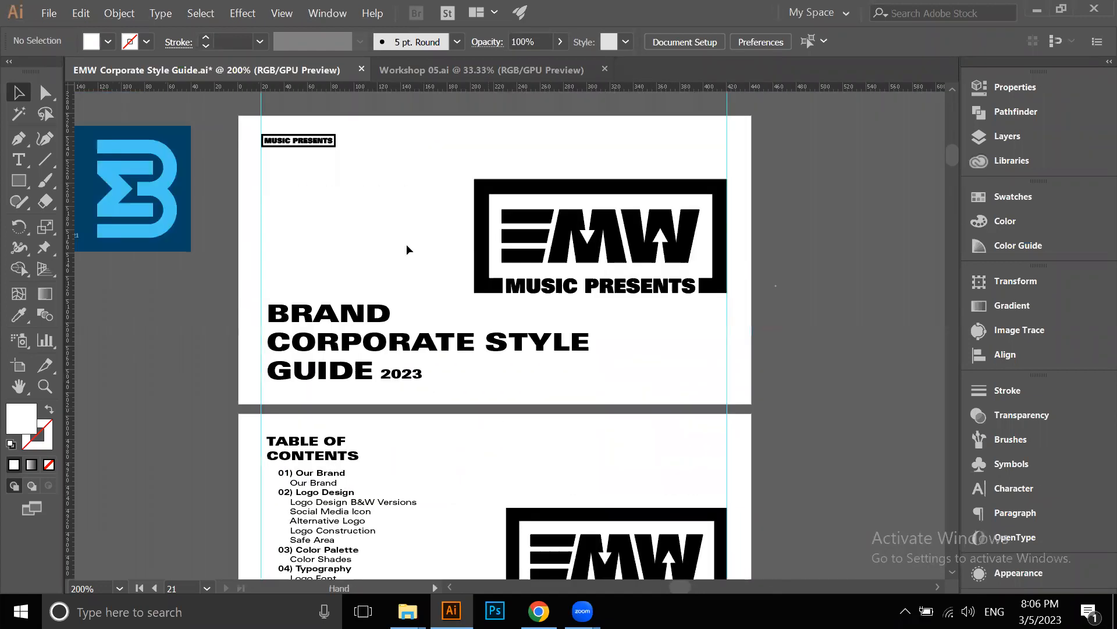
Try a horizontal guide along the upper margin of the cover, at the small Music Presents tag
left_click_drag(401, 201, 398, 192)
scroll(419, 156, "up", 3)
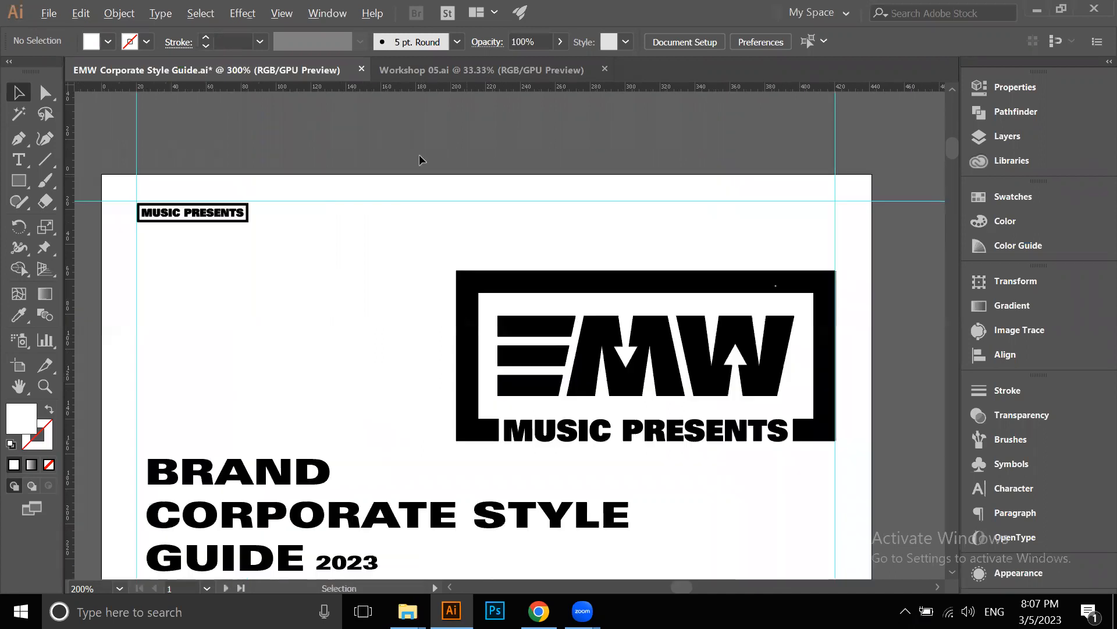
scroll(447, 206, "down", 3)
left_click(489, 272)
left_click(484, 194)
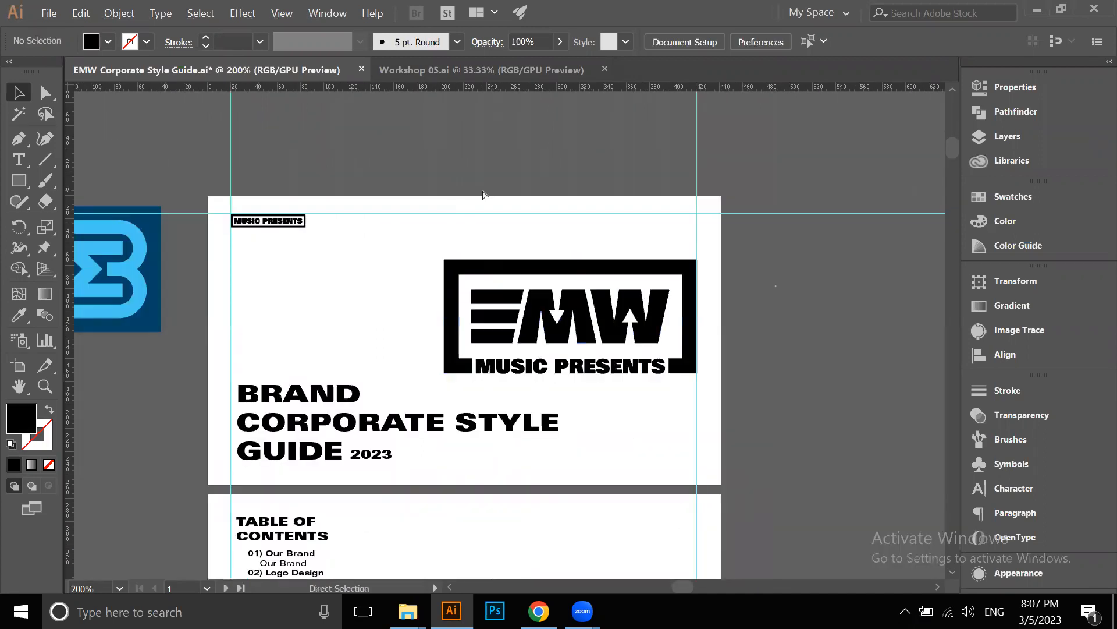
Examine the Our Brand divider artboard, including the oversized 01, the EMW logo and the section title
scroll(396, 242, "down", 3)
scroll(439, 307, "up", 2)
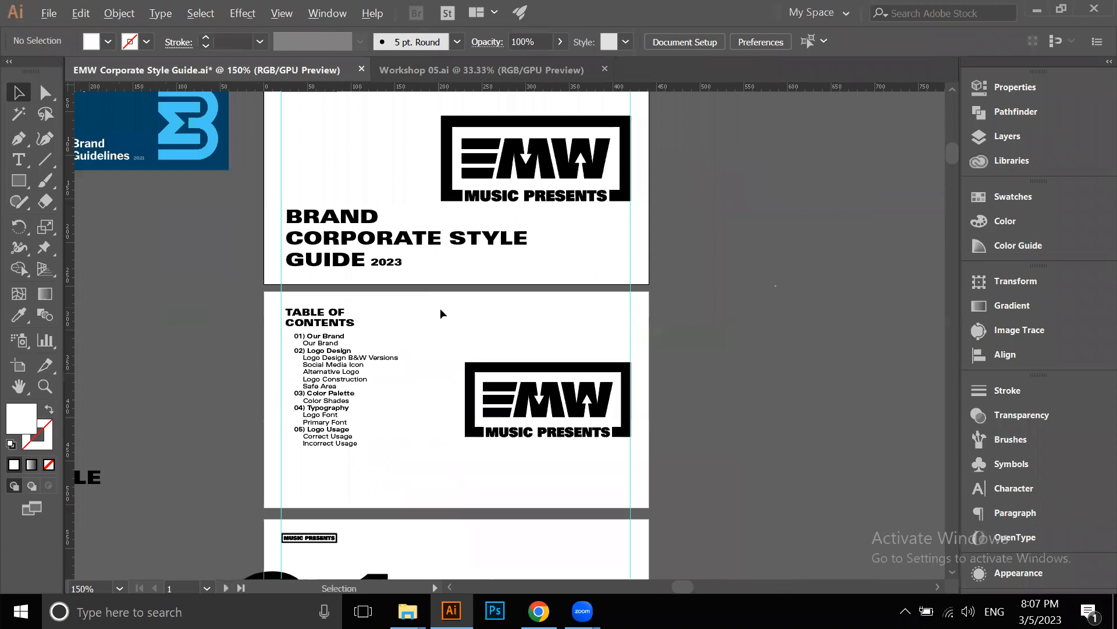
scroll(440, 309, "down", 4)
scroll(432, 366, "up", 5)
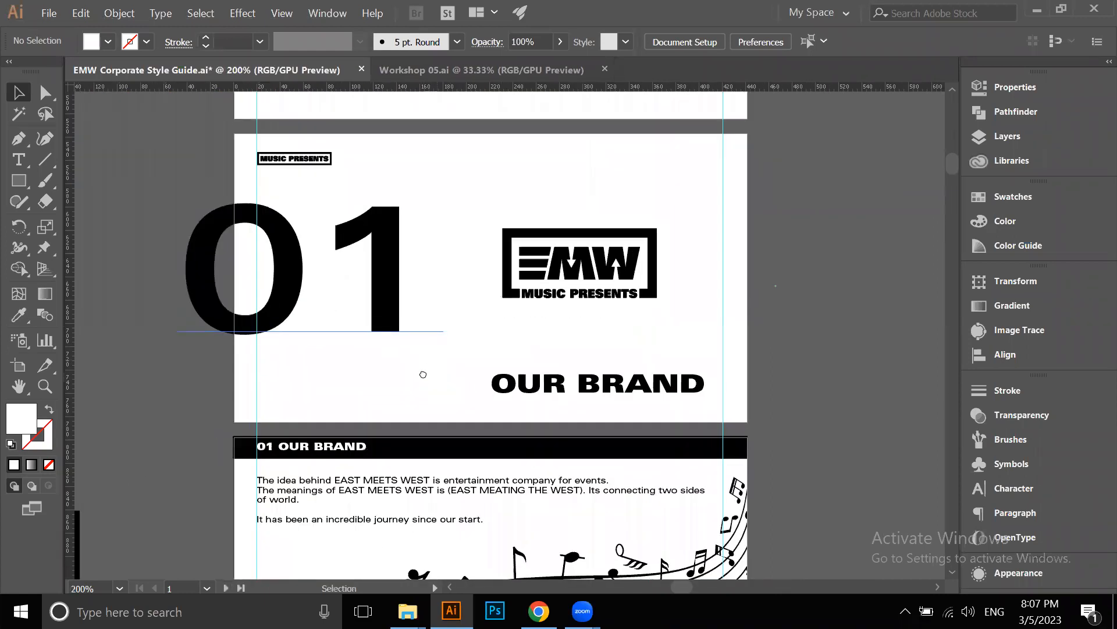
left_click_drag(423, 374, 402, 397)
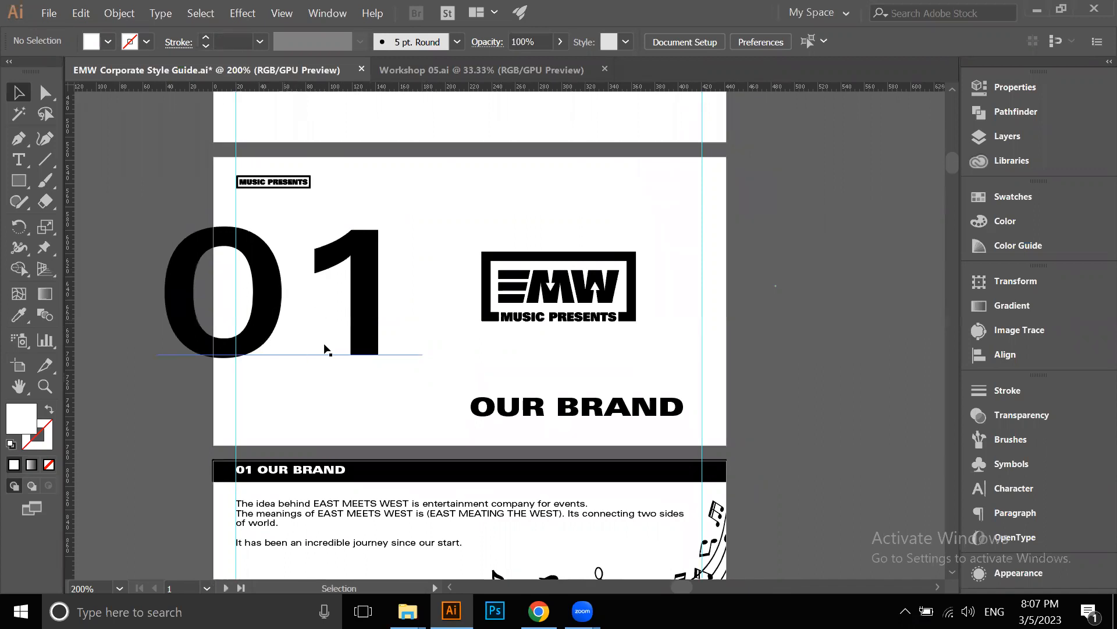
key("alt")
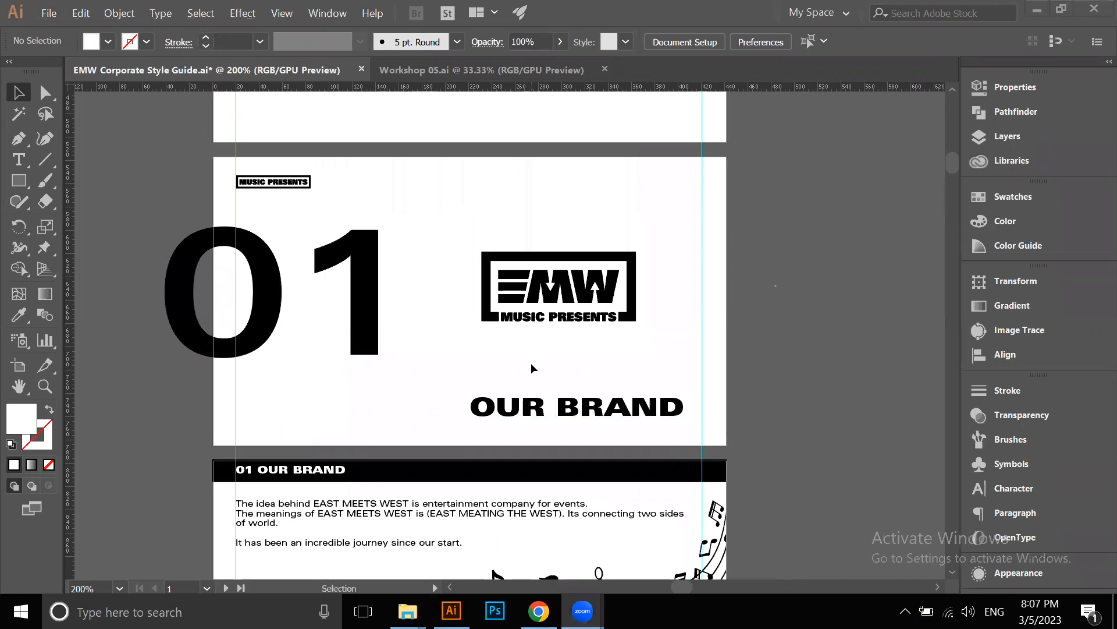
scroll(531, 362, "down", 1)
scroll(357, 182, "up", 3)
scroll(616, 310, "down", 3)
scroll(614, 305, "down", 1)
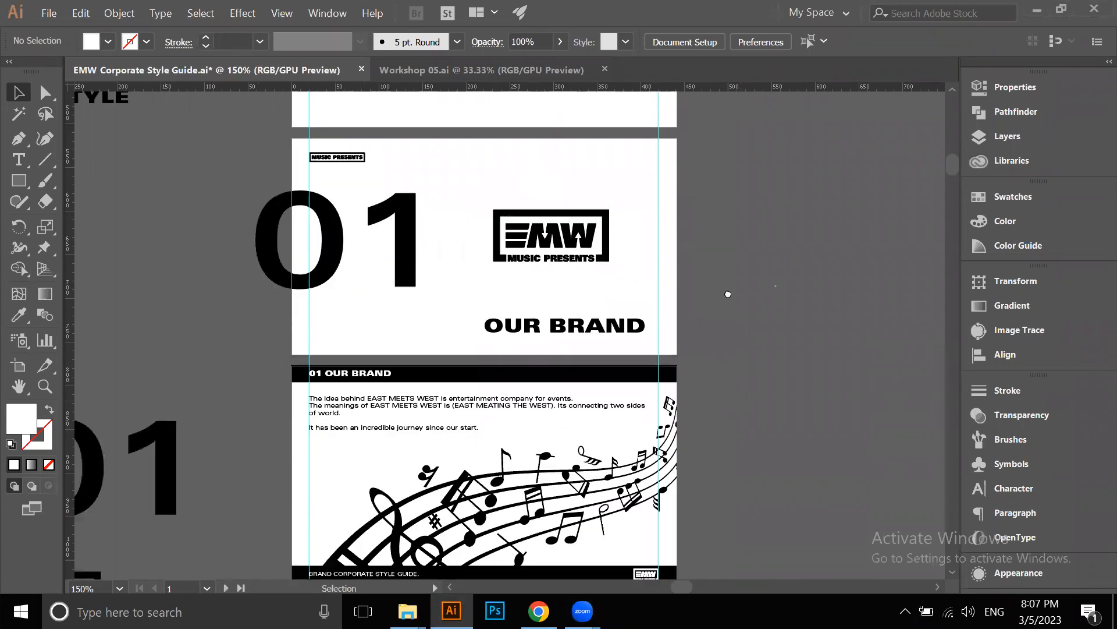
Inspect the header and footer bars on the Our Brand content artboard and return to the cover
scroll(726, 295, "down", 2)
scroll(252, 281, "up", 1)
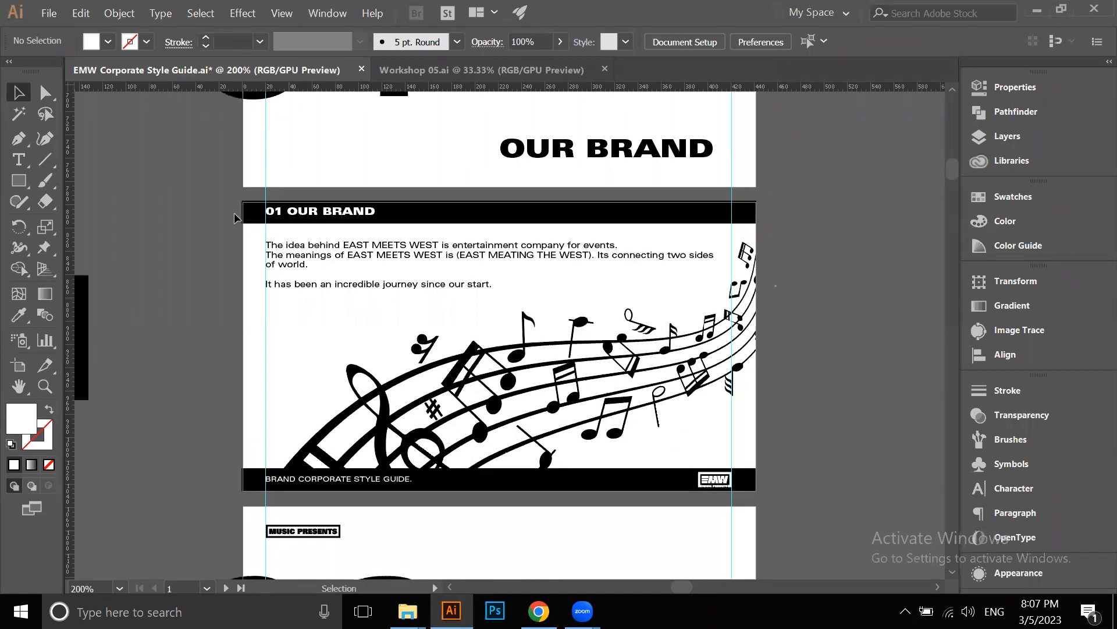
scroll(468, 258, "down", 2)
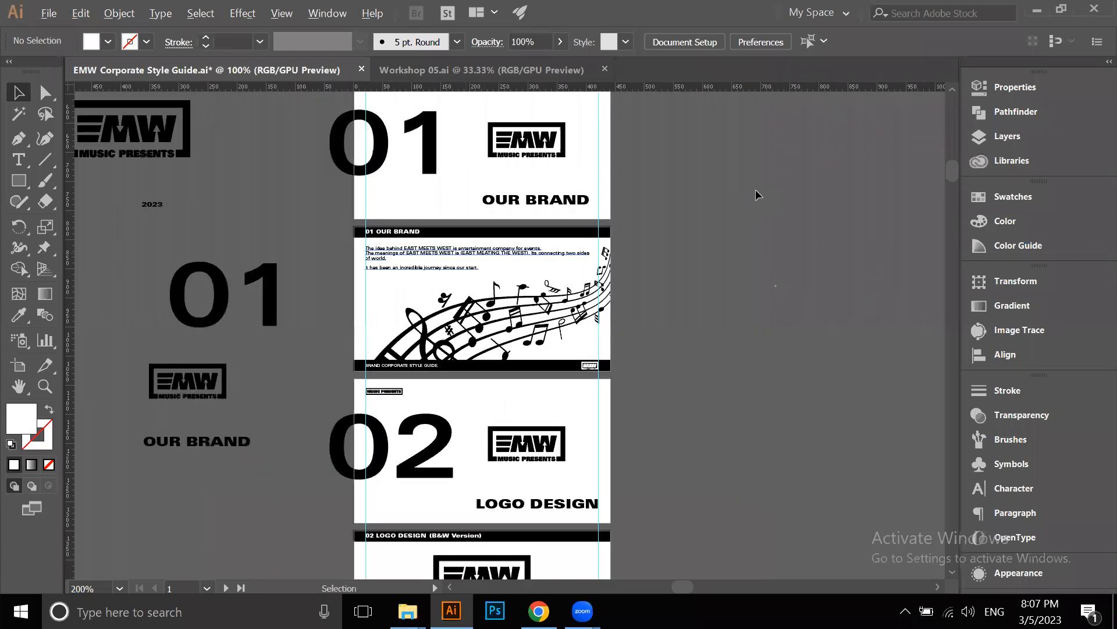
scroll(647, 355, "up", 3)
scroll(651, 355, "down", 1)
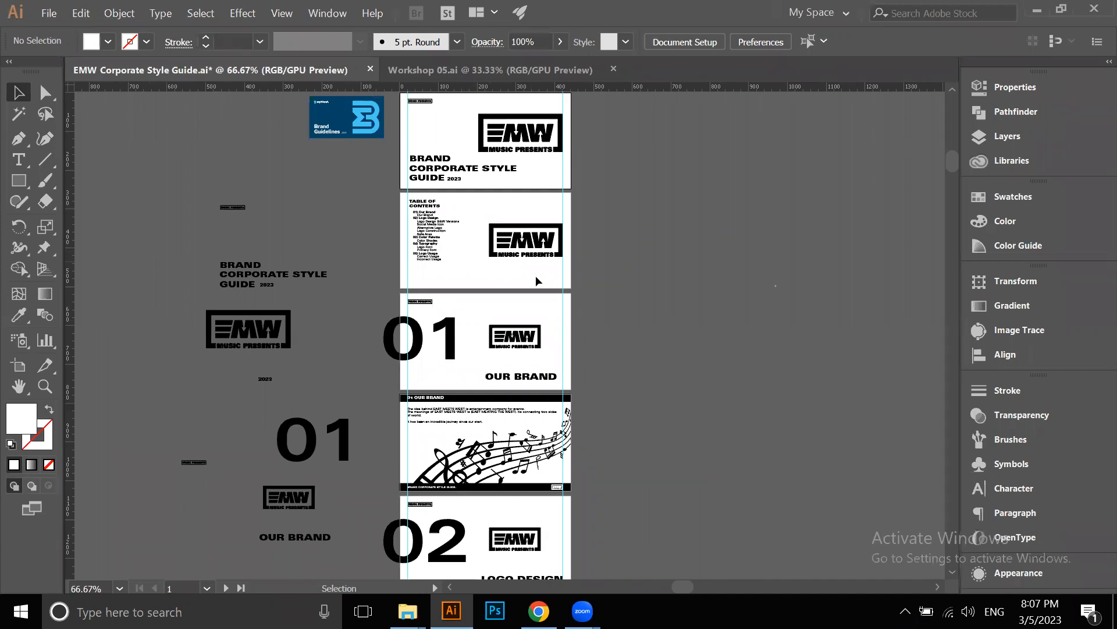
scroll(553, 279, "down", 2)
scroll(535, 260, "up", 3)
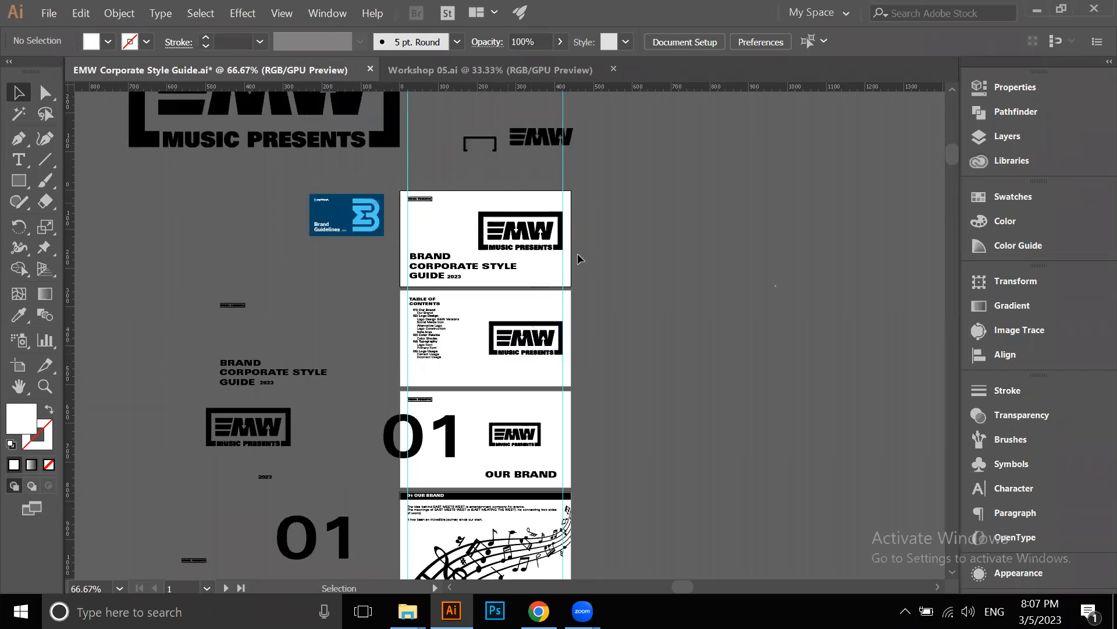
scroll(578, 253, "up", 2)
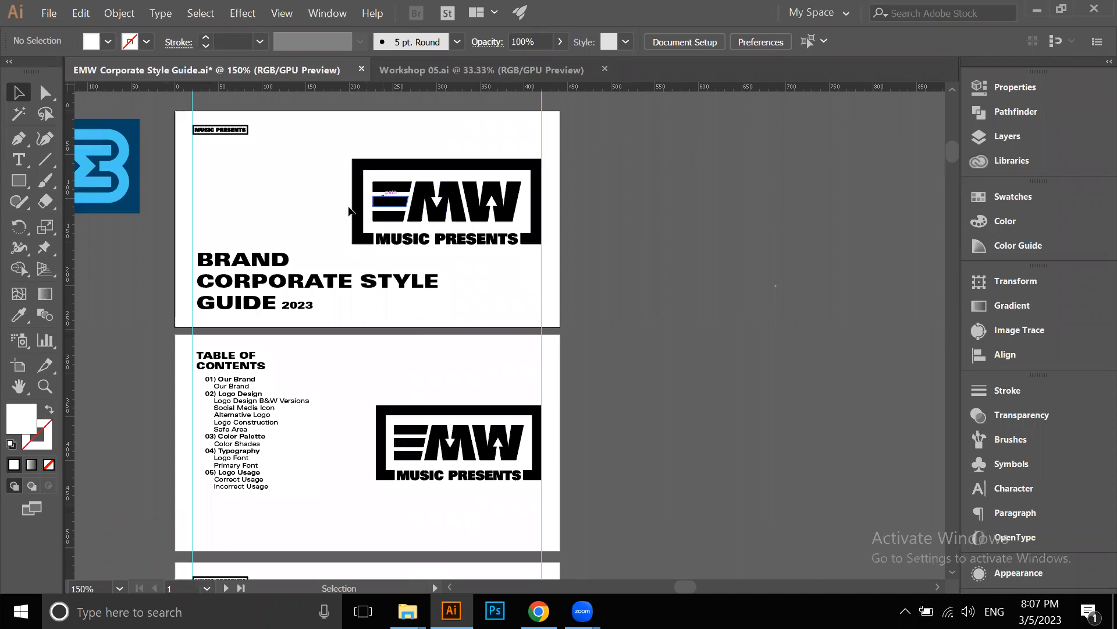
scroll(457, 230, "down", 1)
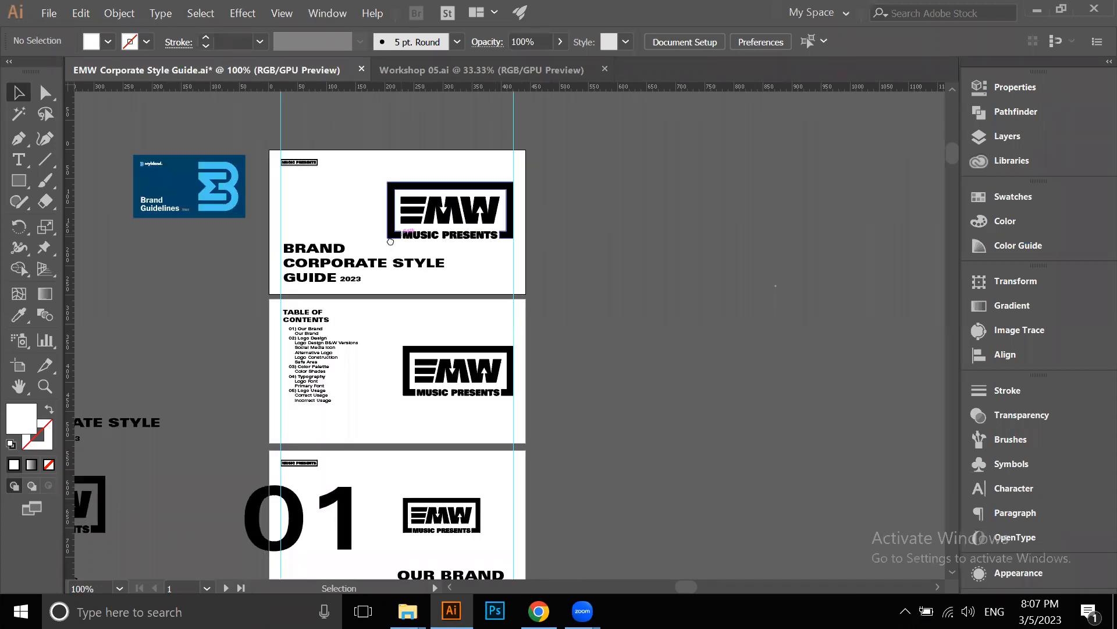
Compare the Table of Contents, the 01 divider and the Our Brand content artboard for title placement and alignment
scroll(396, 234, "down", 4)
scroll(396, 234, "left", 2)
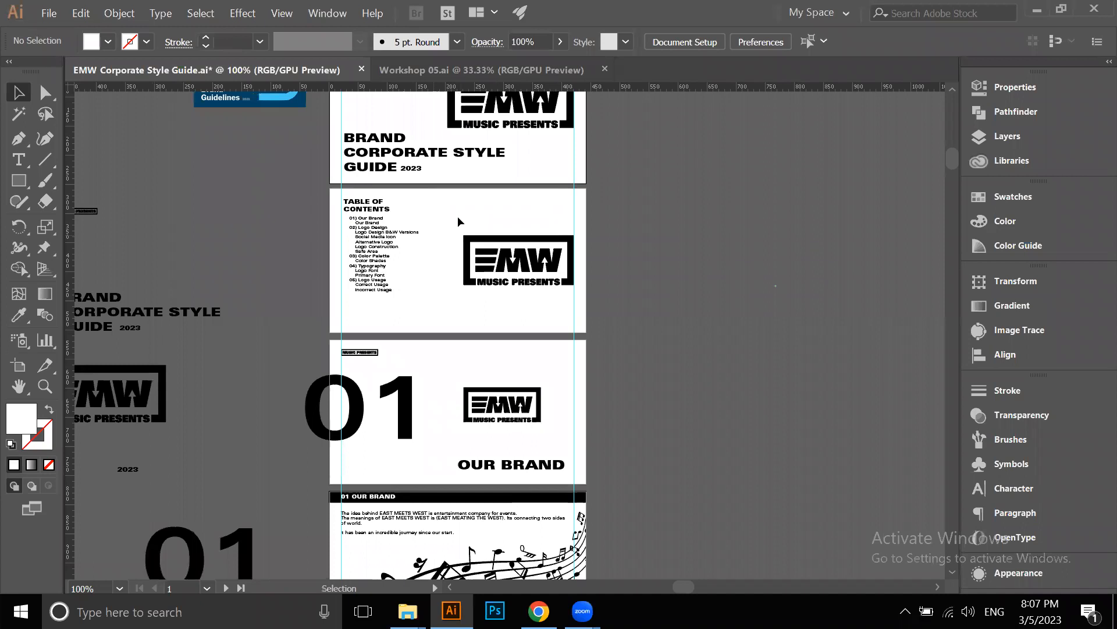
scroll(429, 266, "down", 5)
scroll(429, 267, "left", 2)
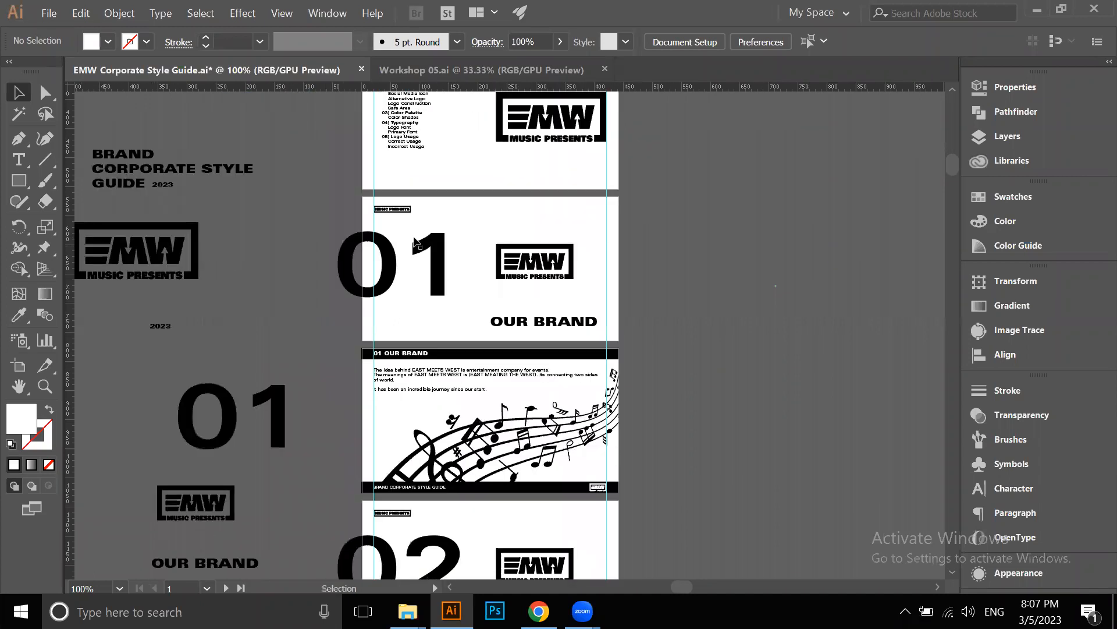
scroll(464, 295, "up", 2)
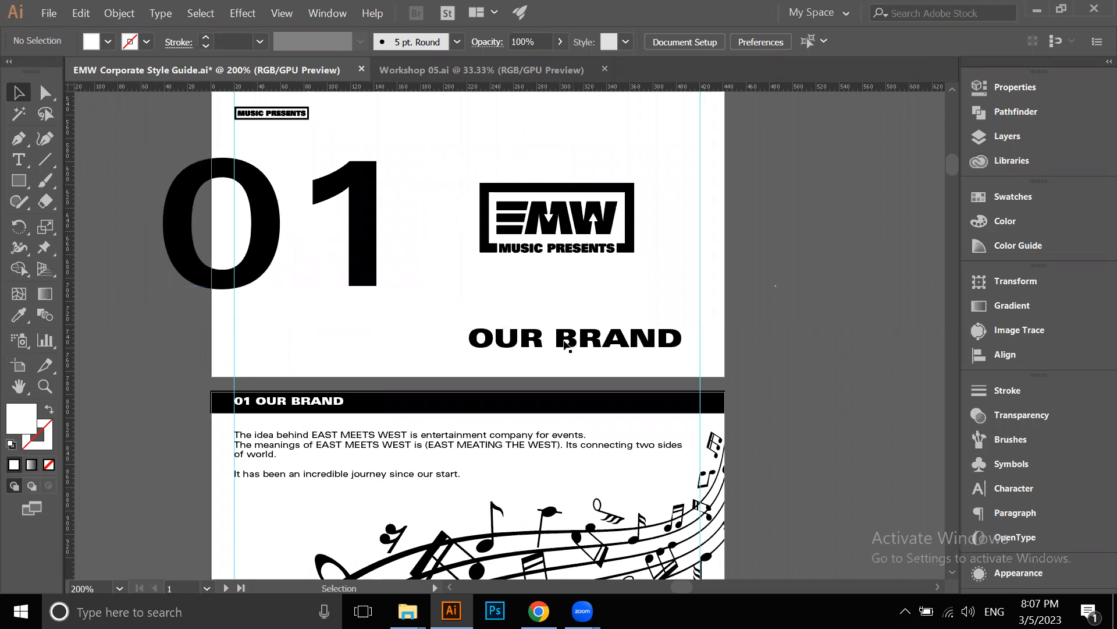
scroll(584, 324, "down", 2)
scroll(495, 336, "down", 1)
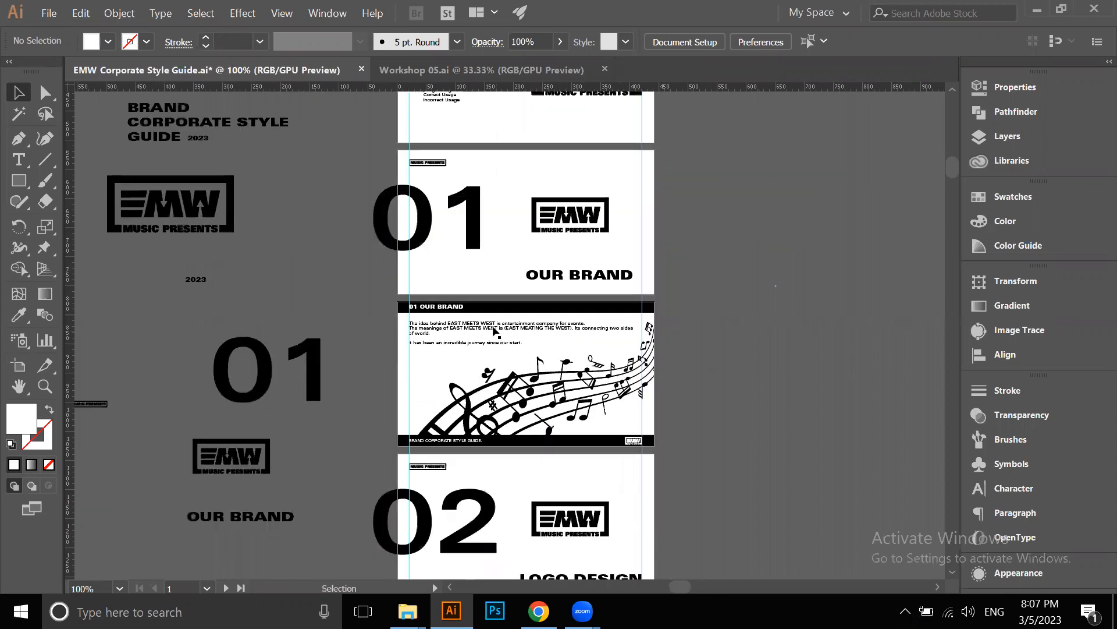
scroll(498, 333, "up", 2)
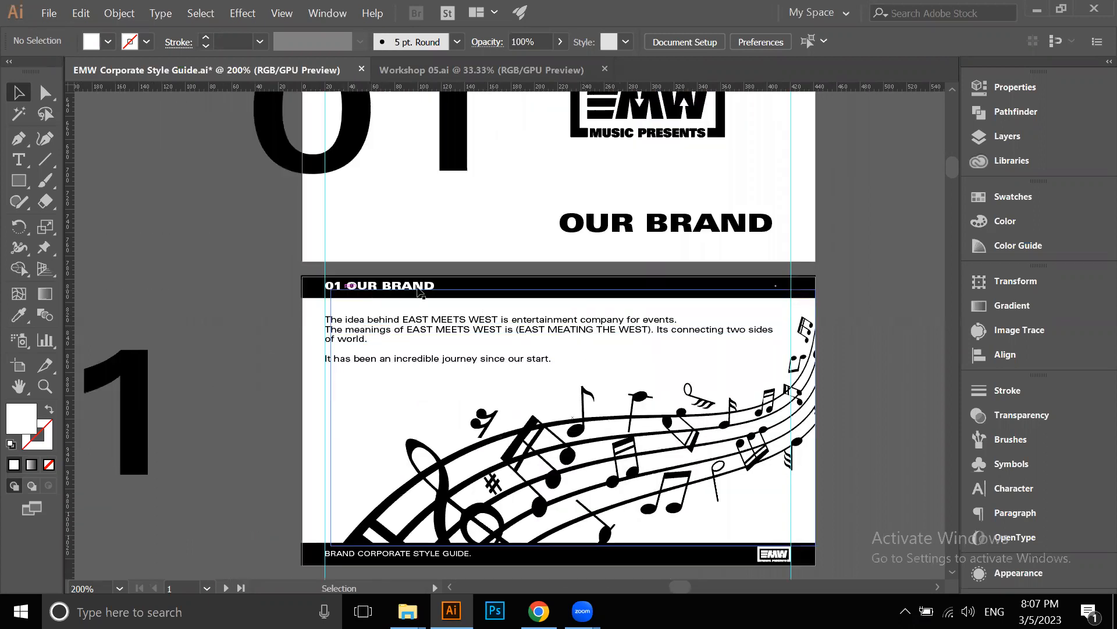
scroll(345, 294, "down", 3)
scroll(352, 362, "up", 1)
scroll(353, 362, "up", 1)
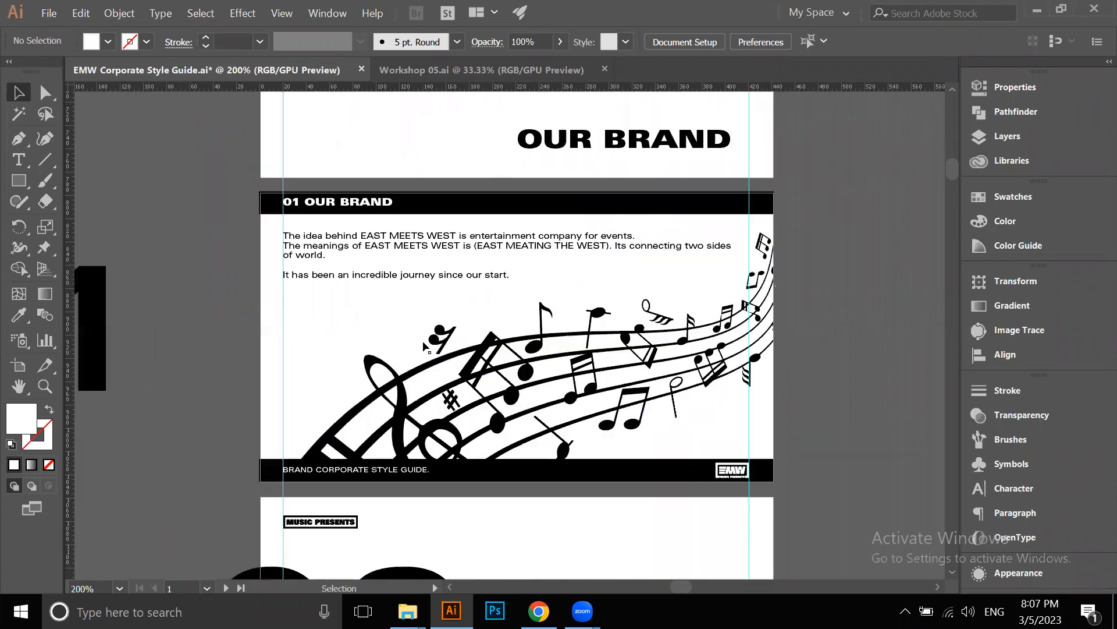
Examine the music-note artwork and the EAST MEETS WEST description text on the Our Brand content artboard
scroll(670, 391, "down", 2)
scroll(612, 280, "up", 2)
scroll(606, 375, "down", 2)
scroll(441, 431, "up", 2)
scroll(434, 414, "down", 1)
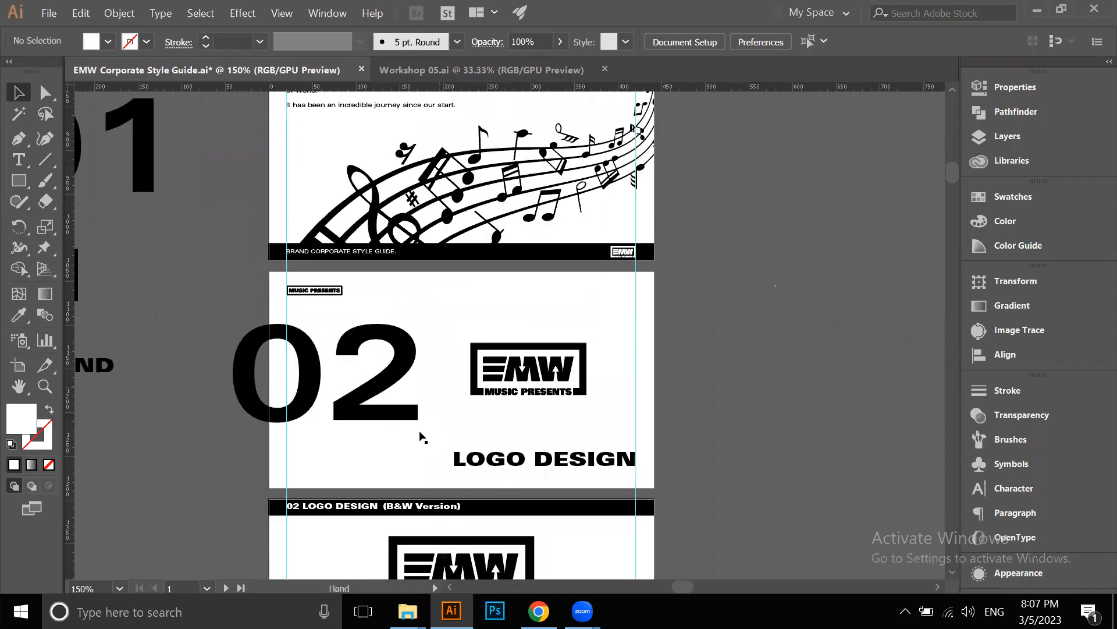
scroll(468, 306, "up", 3)
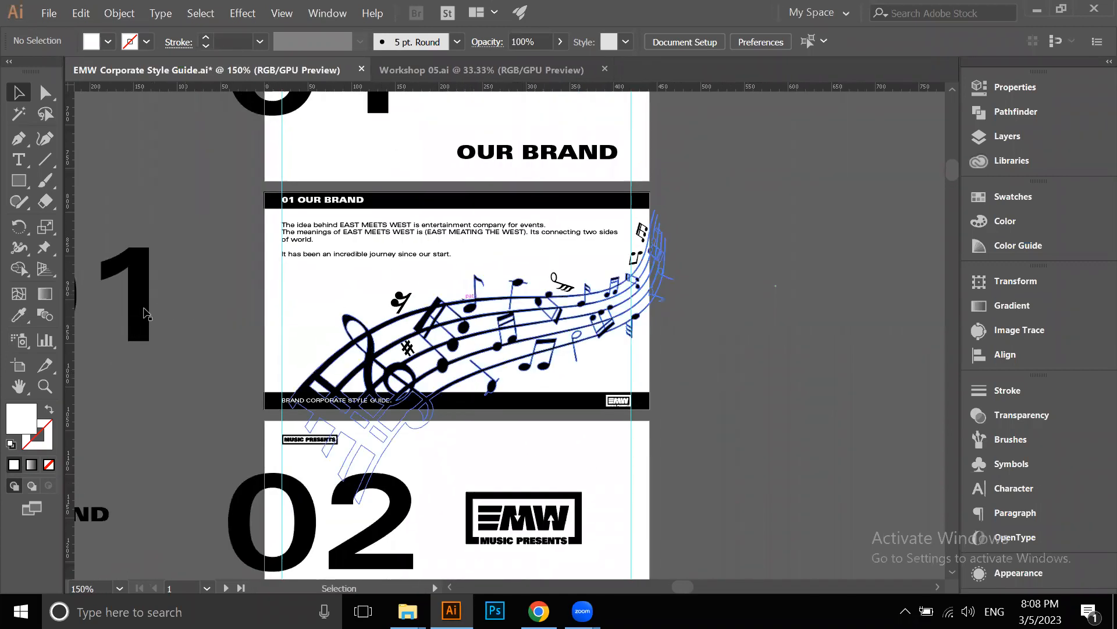
scroll(247, 291, "up", 1)
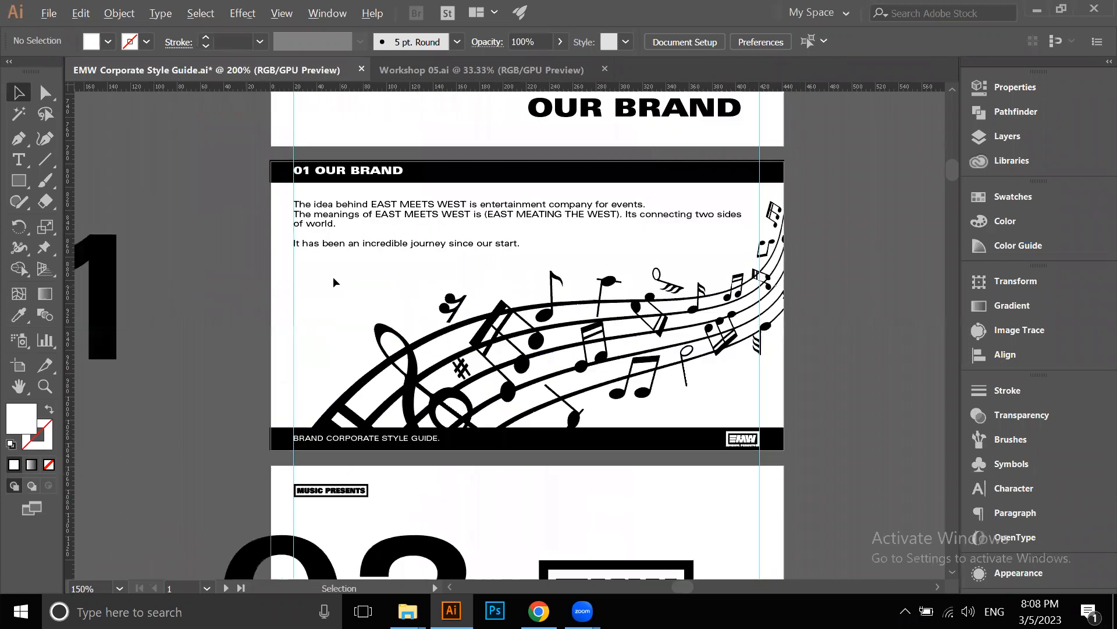
scroll(333, 279, "up", 3)
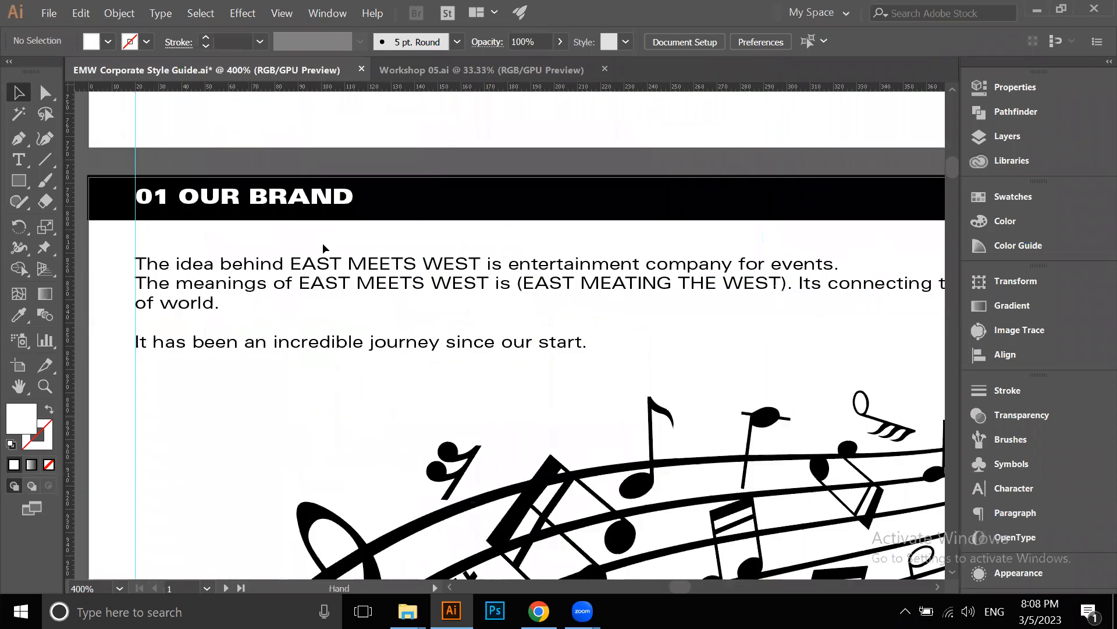
Browse the section 02 artboards, from the Logo Design divider to the B&W version and social media icon pages
scroll(363, 205, "down", 5)
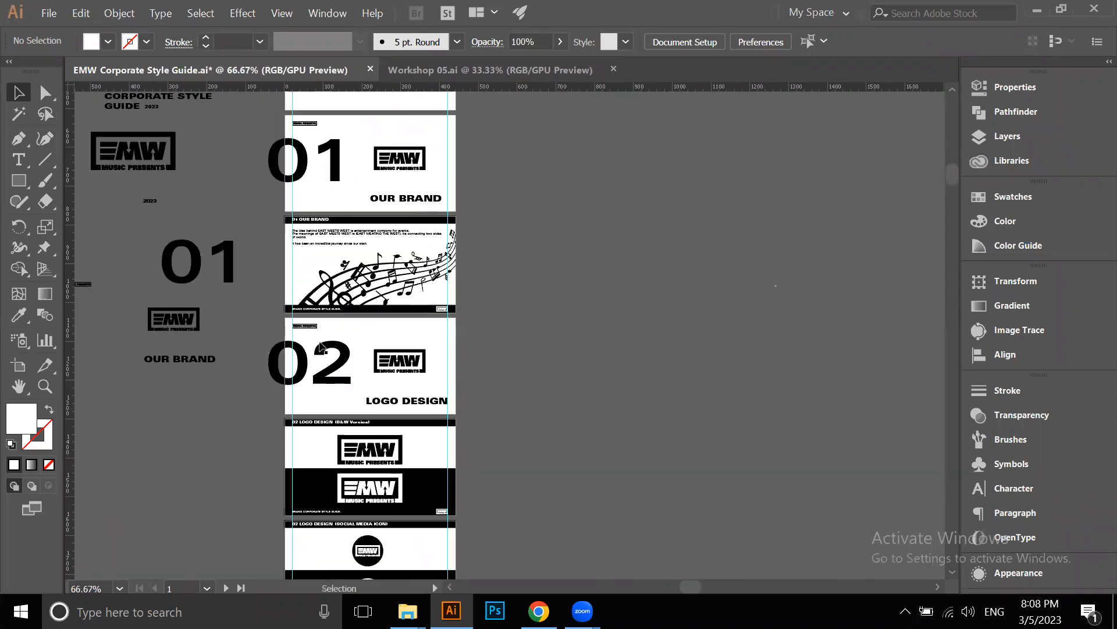
scroll(323, 349, "up", 1)
scroll(332, 367, "down", 1)
scroll(349, 378, "down", 2)
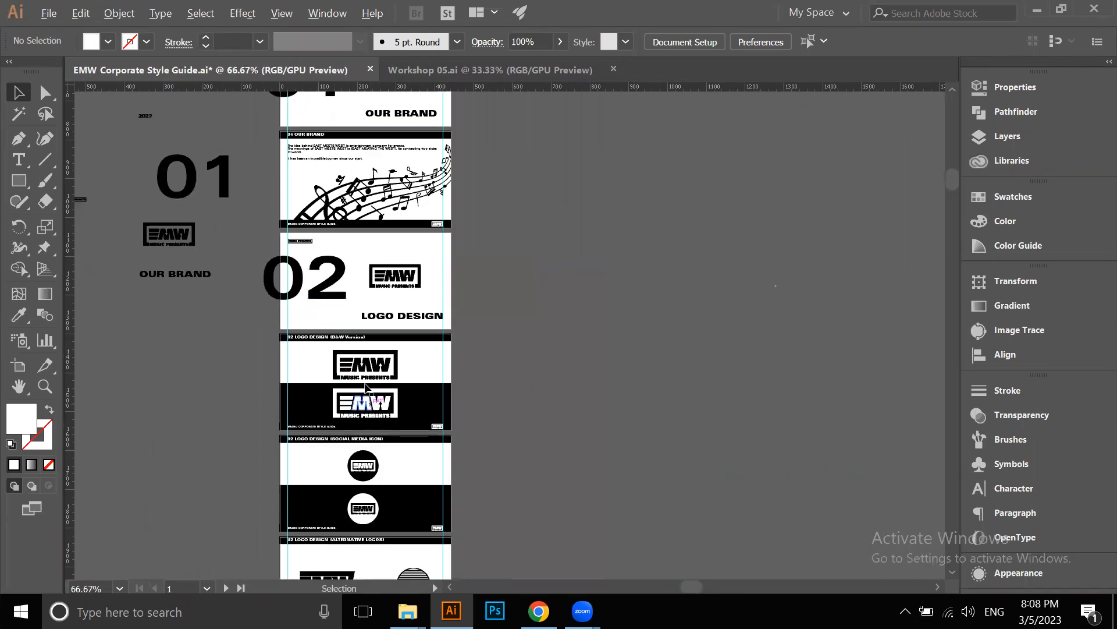
scroll(370, 400, "up", 3)
scroll(289, 336, "down", 3)
left_click_drag(489, 212, 435, 421)
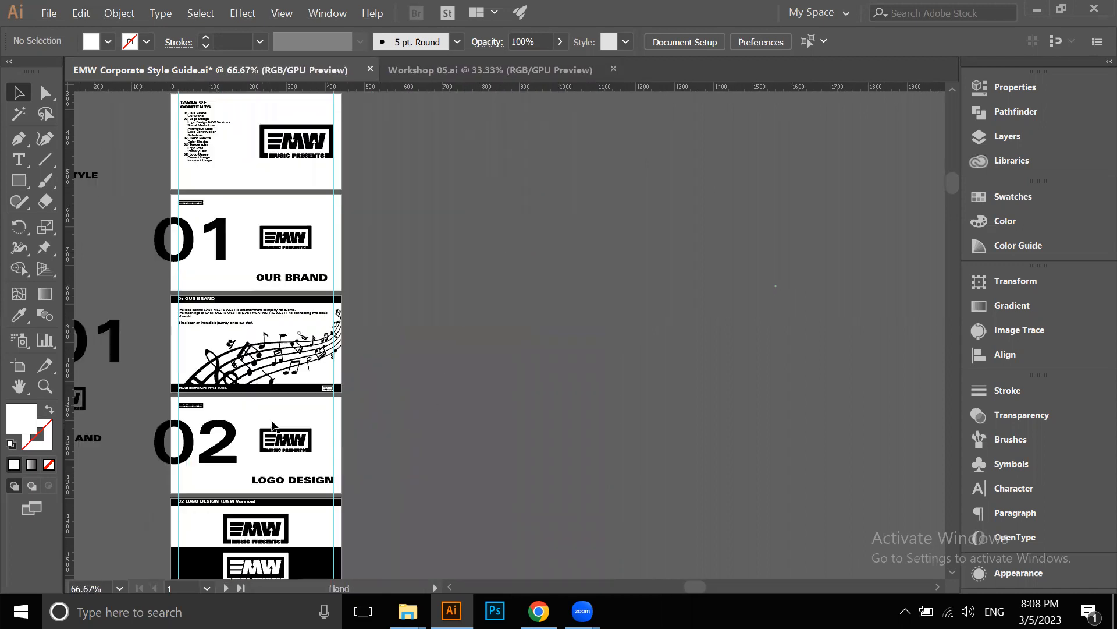
left_click(23, 364)
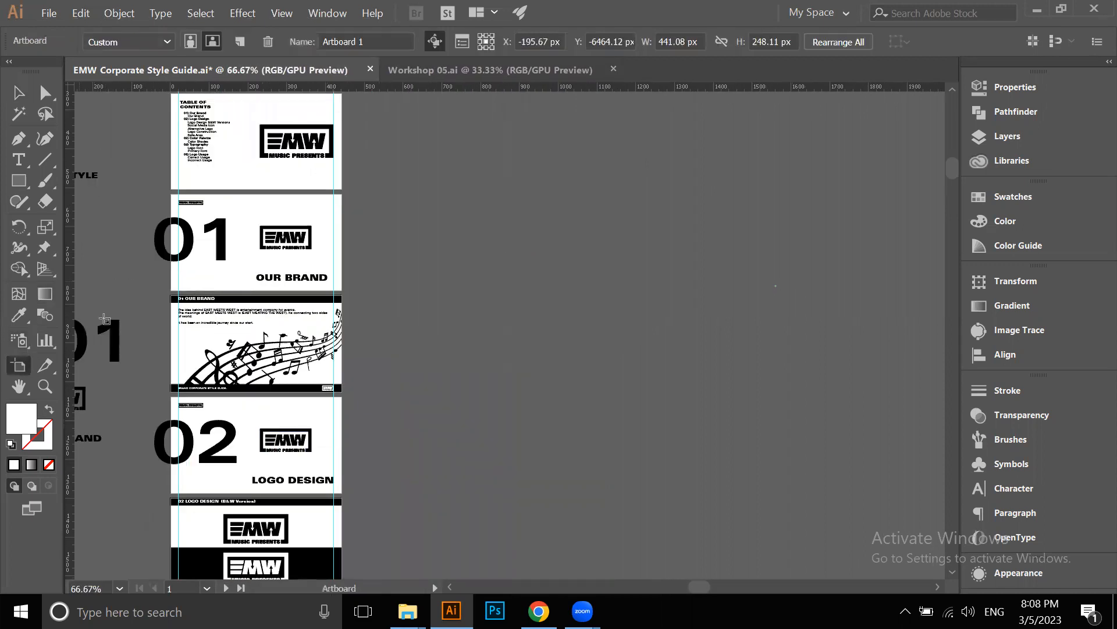
left_click_drag(283, 245, 407, 451)
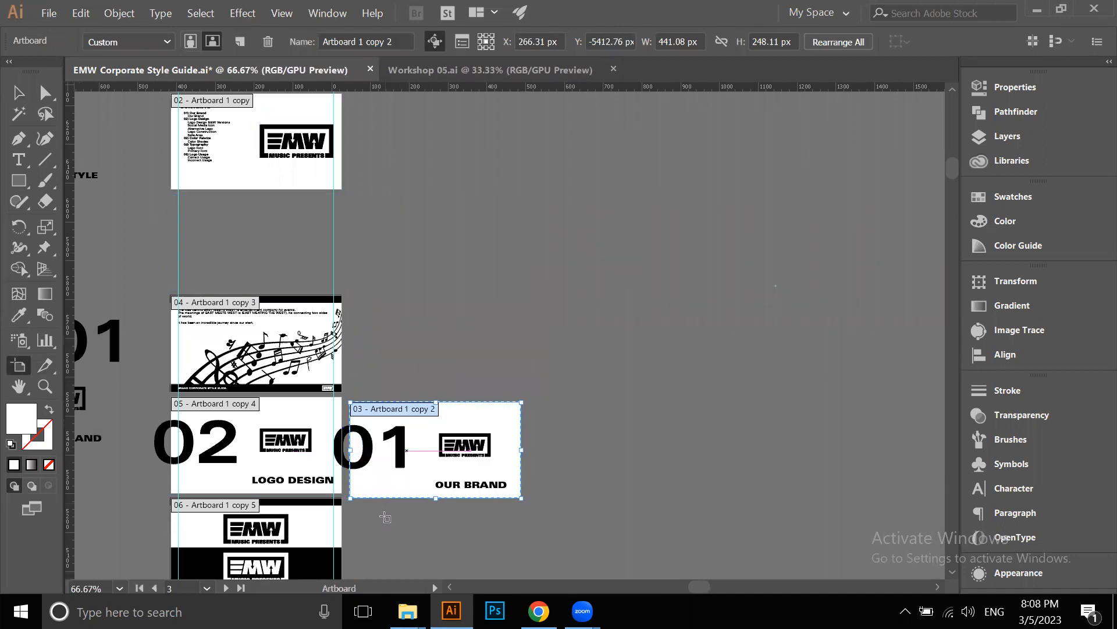
key("ctrl+z")
Remove the 02 Logo Design divider artboard together with its number, logo, title and MUSIC PRESENTS label
left_click_drag(285, 425, 422, 377)
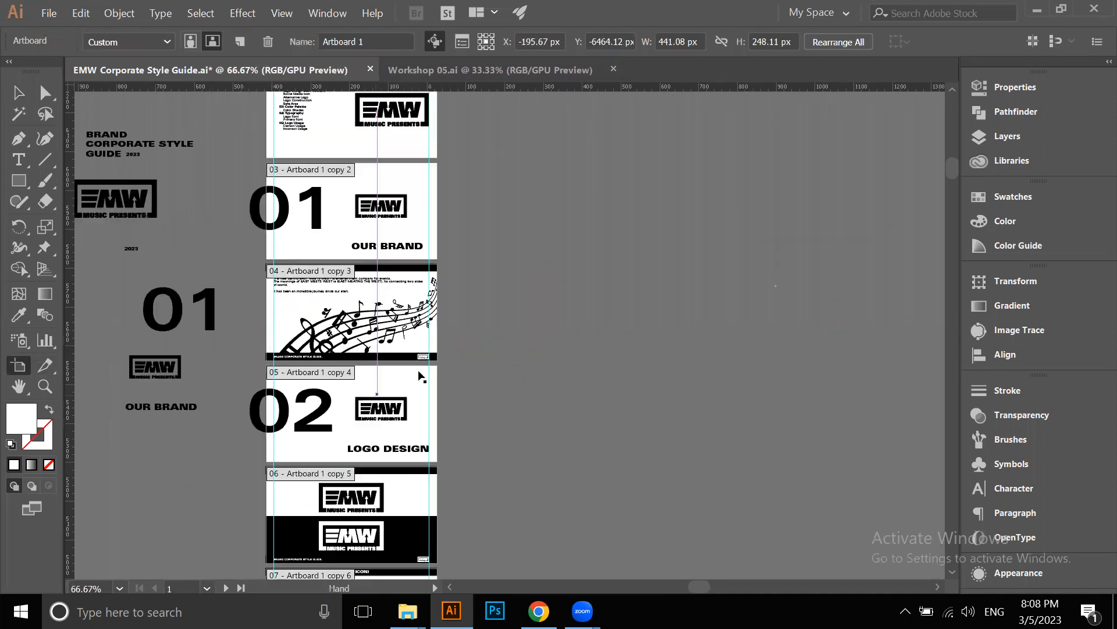
left_click(411, 360)
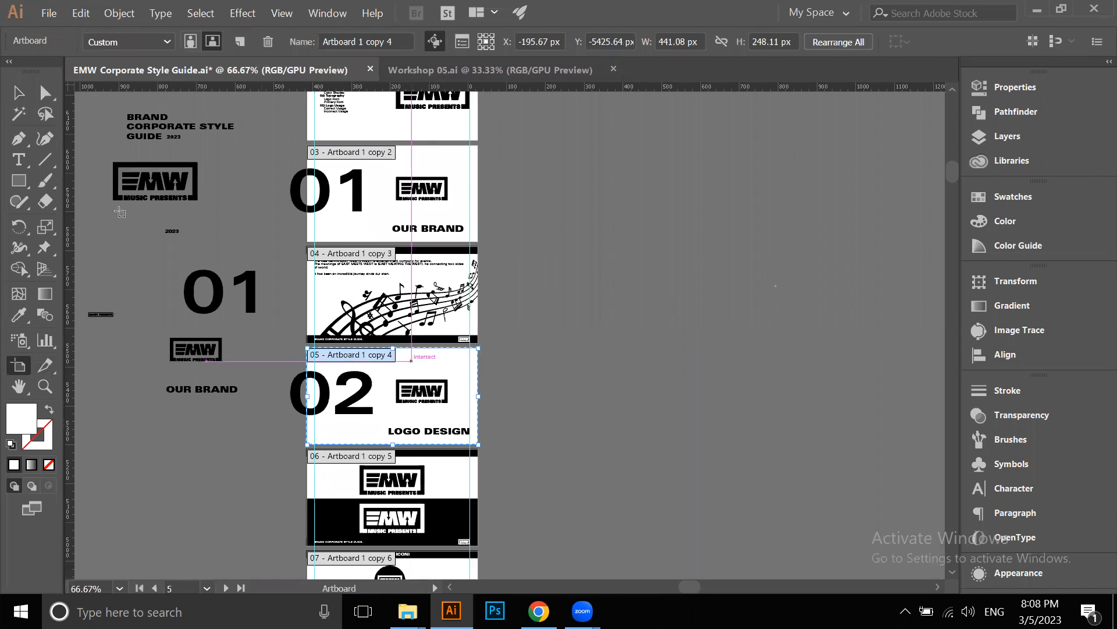
left_click(19, 92)
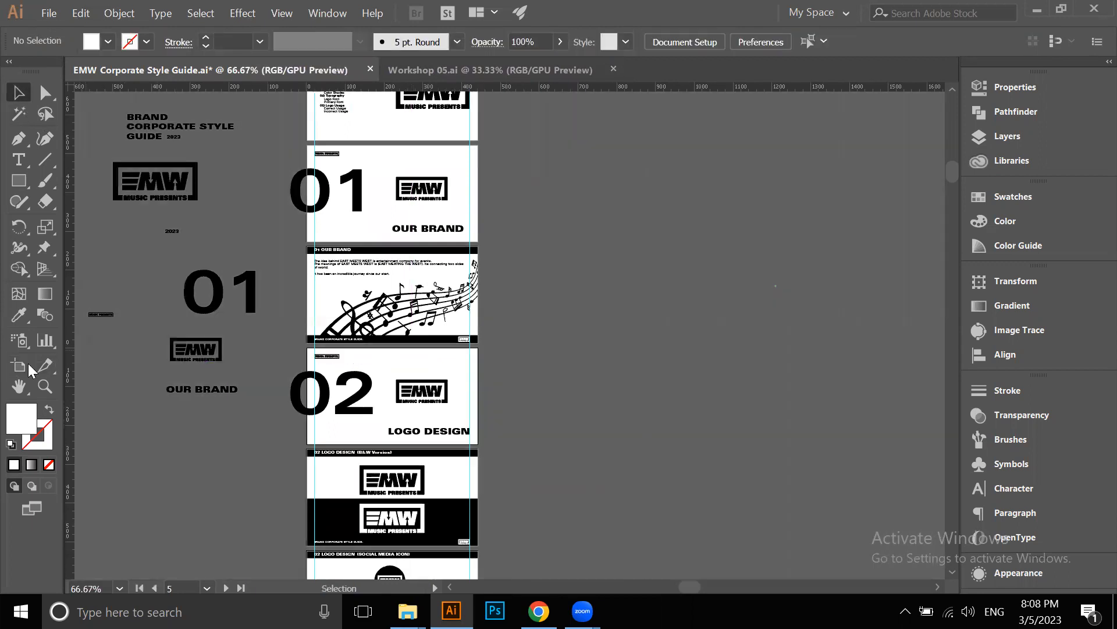
left_click(28, 366)
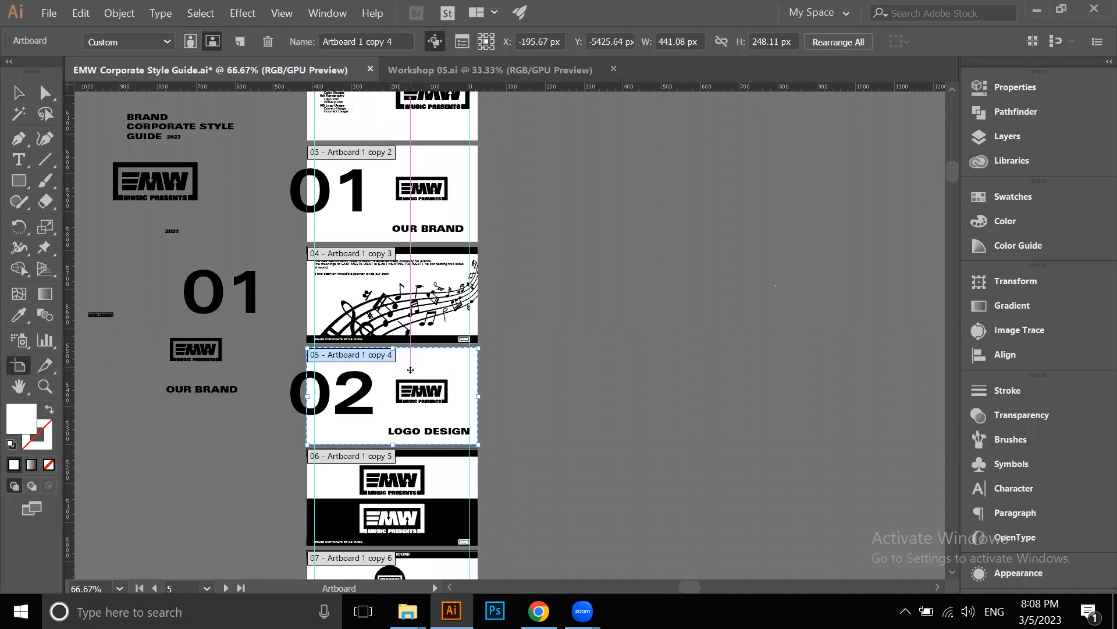
left_click(18, 92)
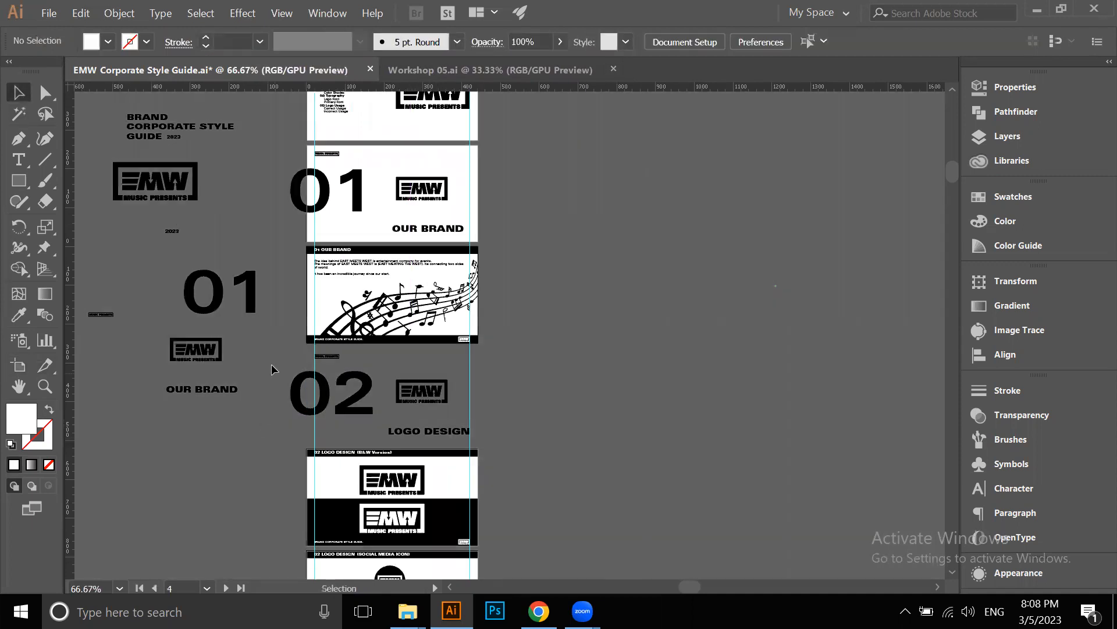
left_click(497, 446)
key("Delete")
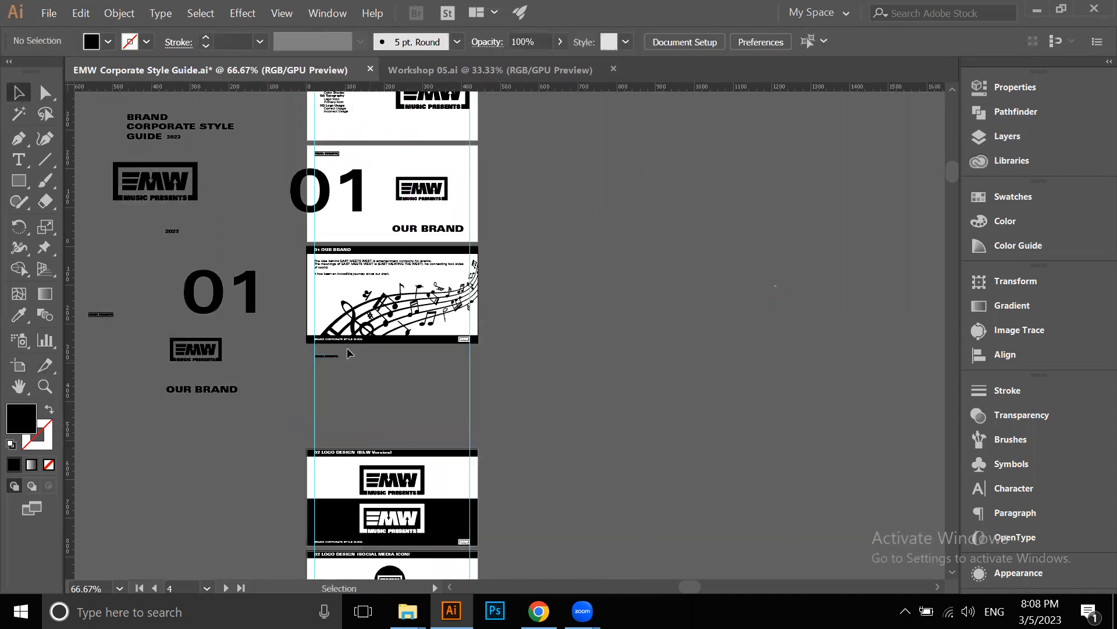
left_click(333, 360)
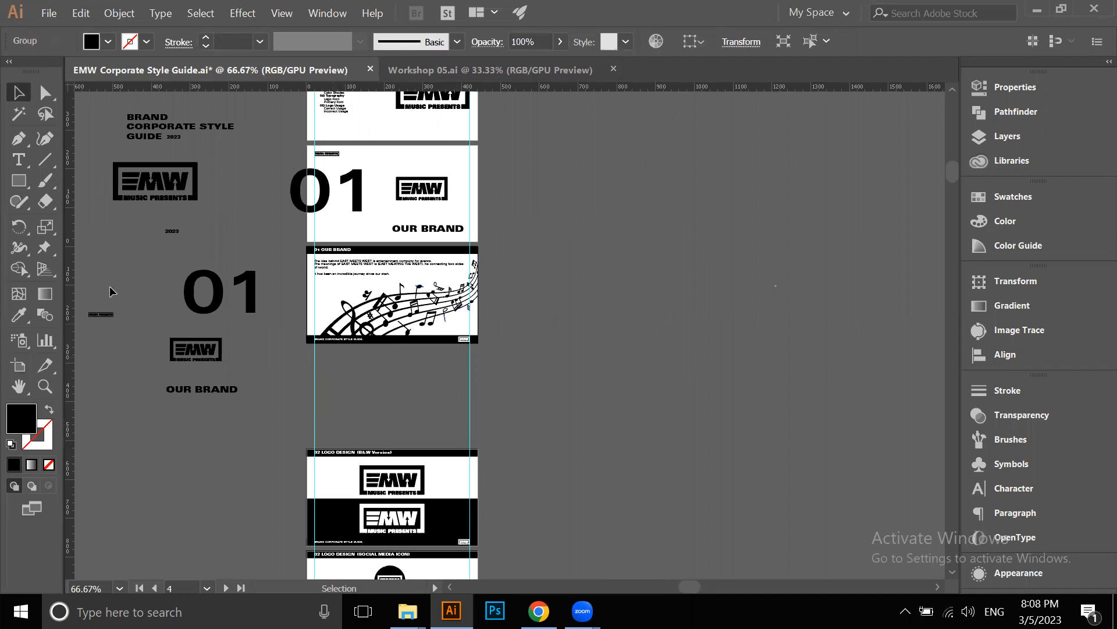
Duplicate the 01 divider artboard with its artwork into the empty slot below the Our Brand content artboard
left_click(18, 365)
left_click_drag(383, 183, 373, 388)
left_click(18, 92)
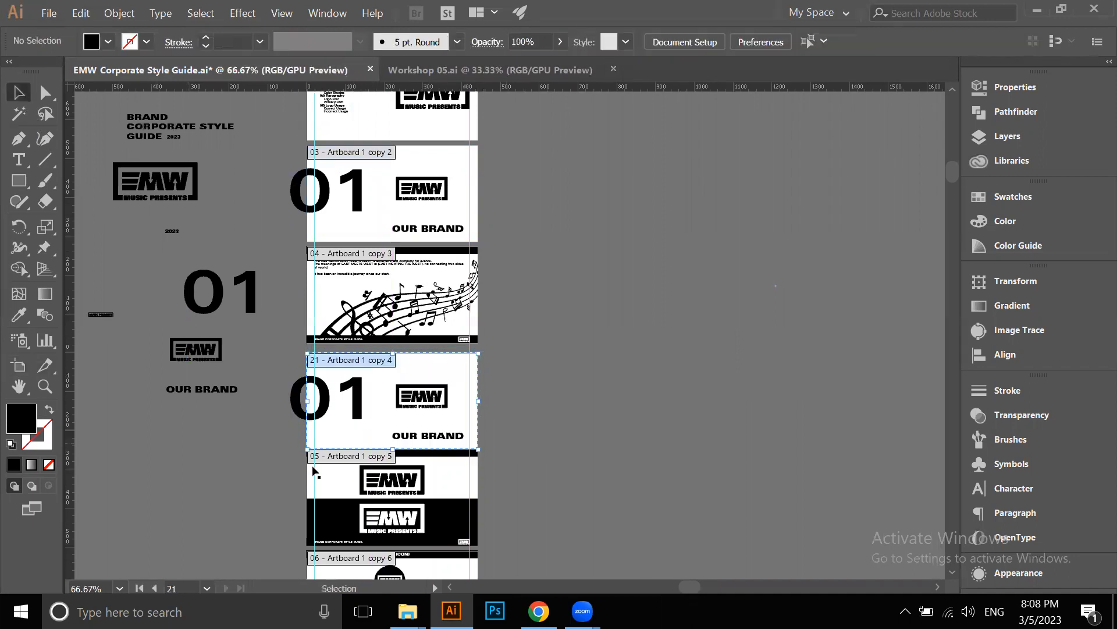
Change the section number on the duplicated divider to 02
scroll(315, 471, "up", 2)
left_click(18, 159)
double_click(408, 316)
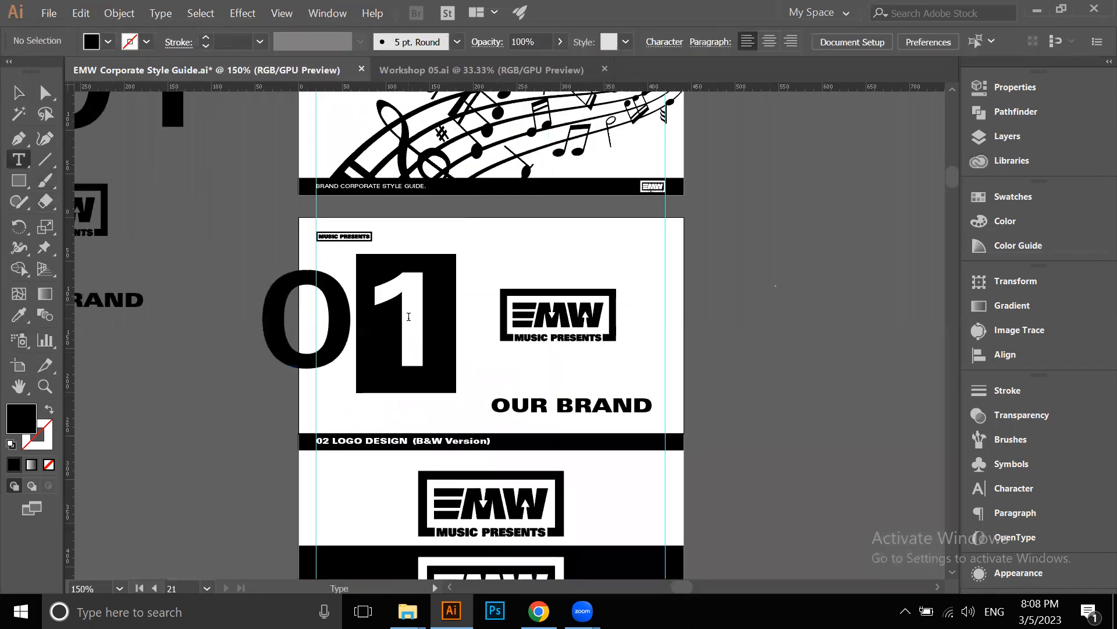
type("2")
Check the section name in the Table of Contents and replace the duplicated divider's title with LOGO DESIGN
scroll(551, 409, "down", 2)
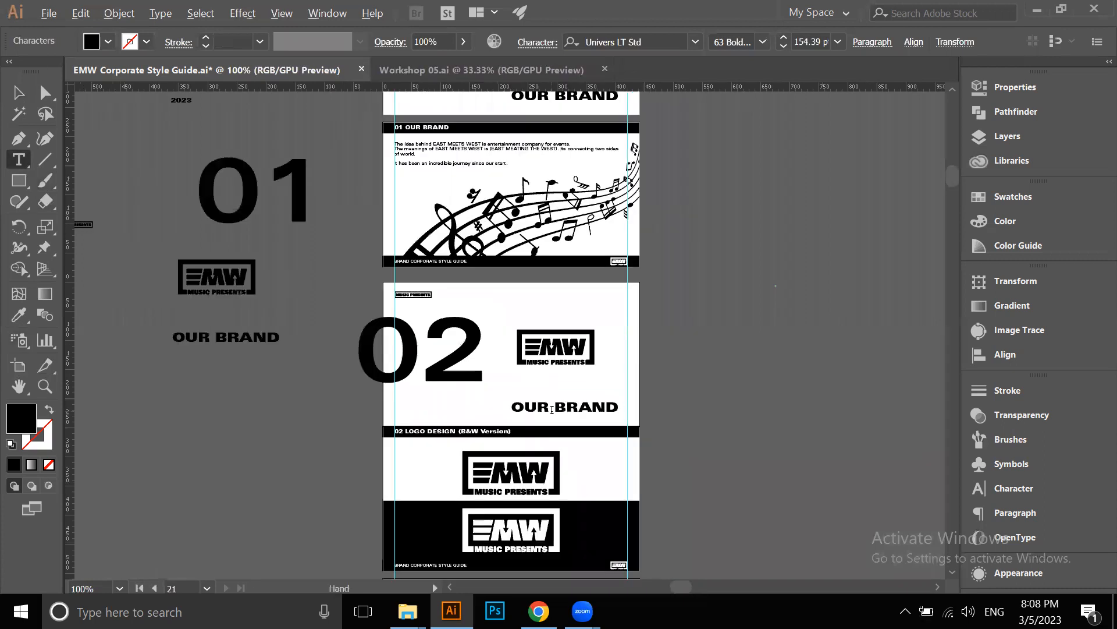
scroll(476, 236, "up", 8)
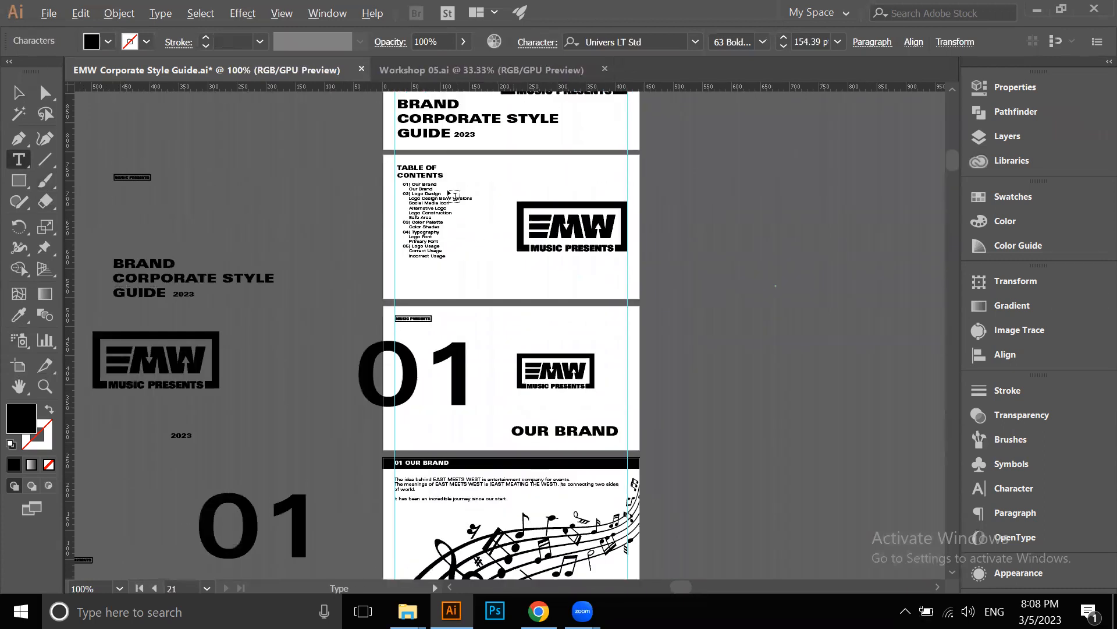
scroll(422, 196, "up", 3)
scroll(415, 254, "down", 4)
scroll(416, 254, "down", 6)
scroll(521, 384, "up", 2)
scroll(521, 384, "up", 3)
left_click(512, 372)
key("ctrl+a")
type("LOGO DESIGN")
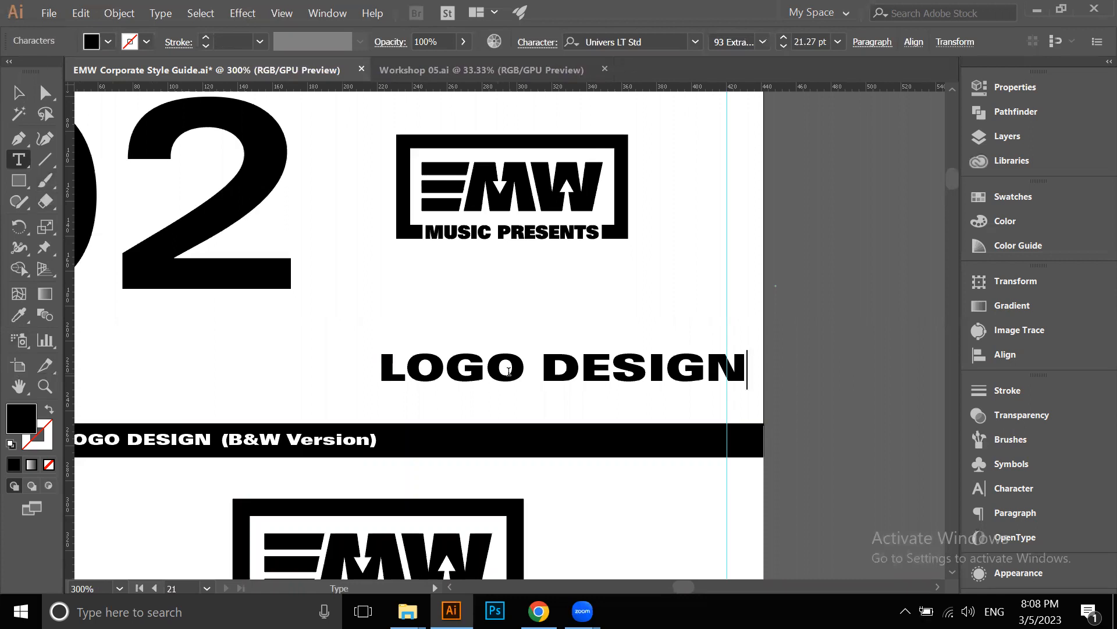
Shift the LOGO DESIGN title so that its end aligns with the right margin guide
left_click(18, 92)
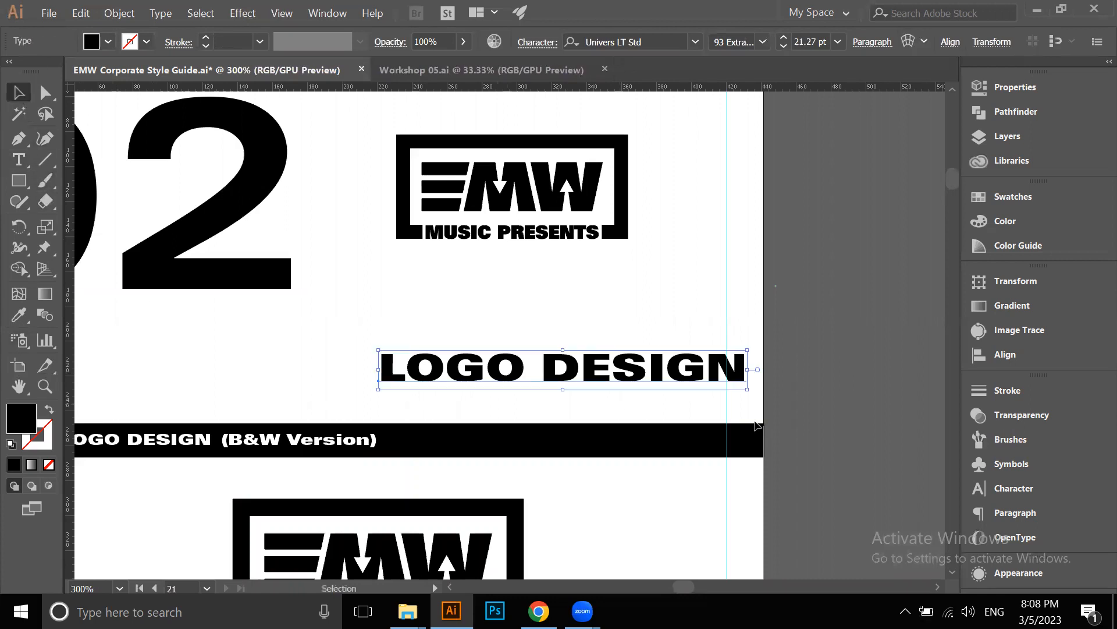
scroll(762, 421, "up", 3)
left_click(763, 421)
left_click_drag(723, 281, 672, 286)
left_click(730, 285)
Compare the rebuilt 02 divider with the B&W Version page and the Our Brand content page
scroll(730, 285, "down", 5)
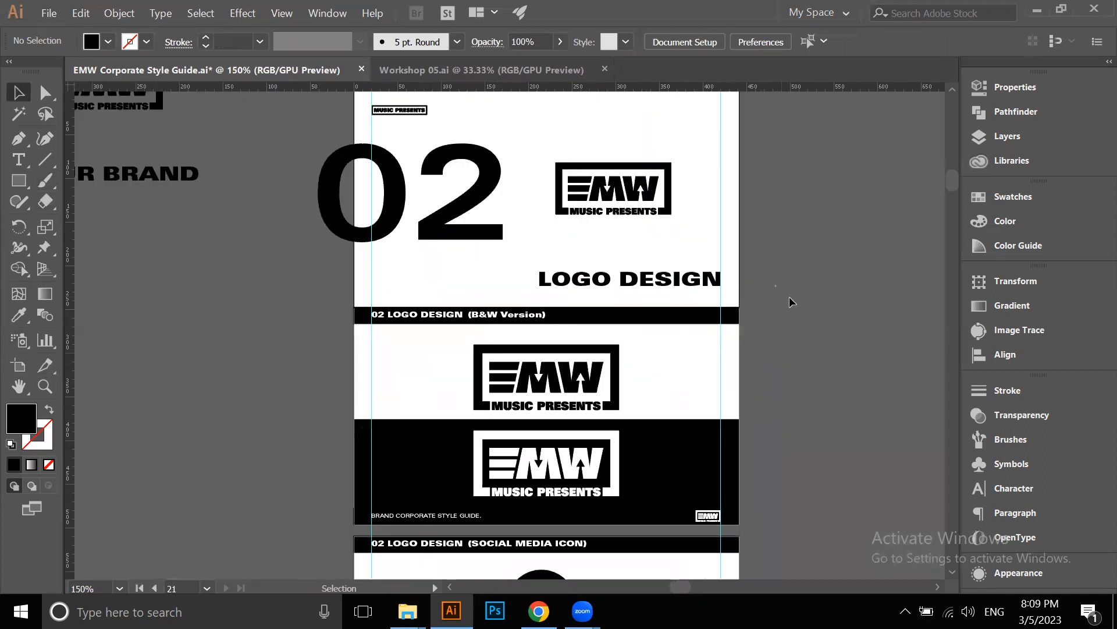
scroll(790, 297, "down", 2)
left_click_drag(816, 254, 729, 429)
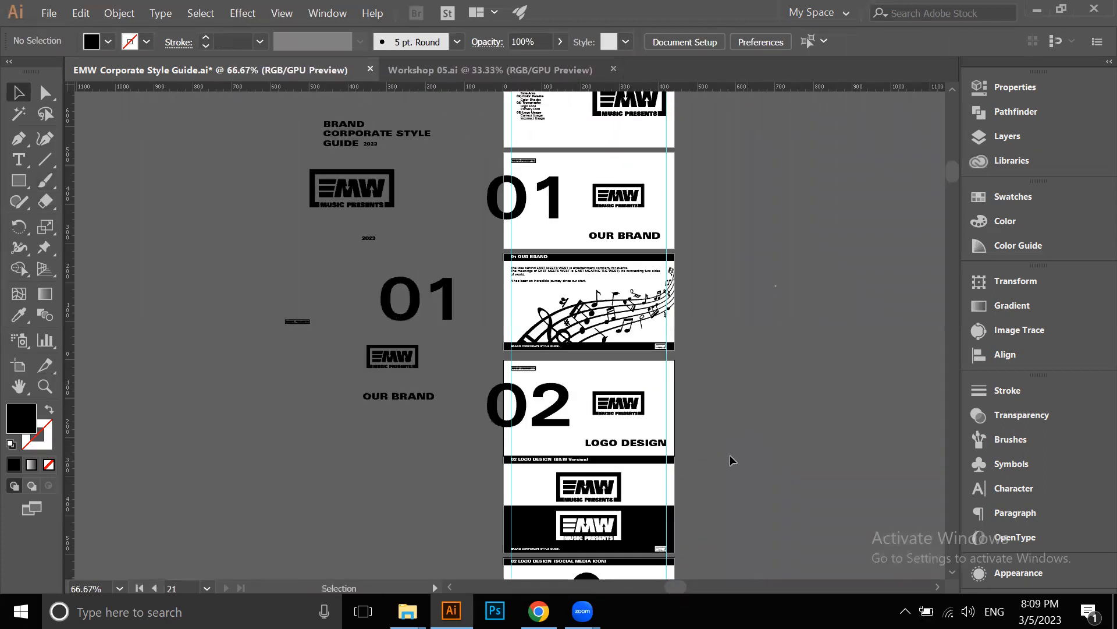
scroll(730, 460, "up", 6)
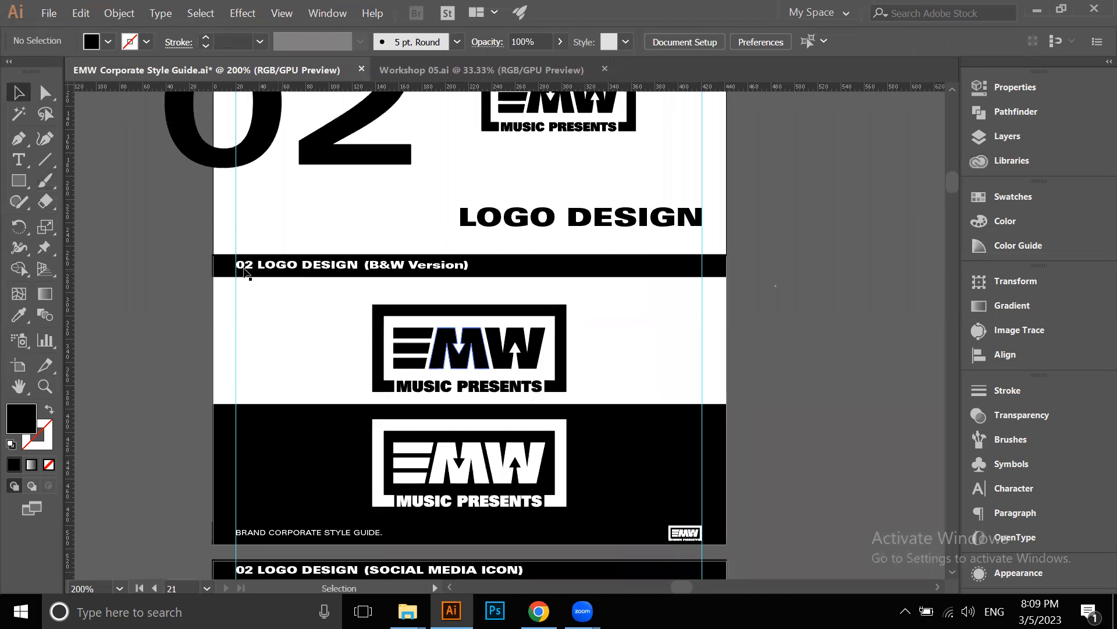
scroll(406, 290, "down", 2)
scroll(594, 216, "up", 4)
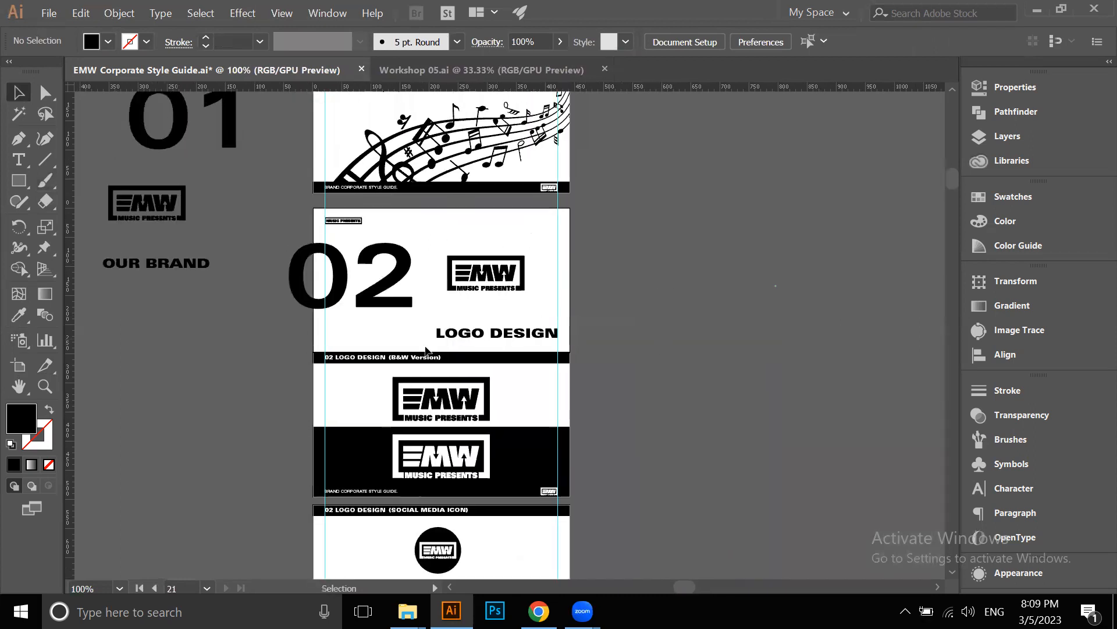
scroll(446, 205, "up", 1)
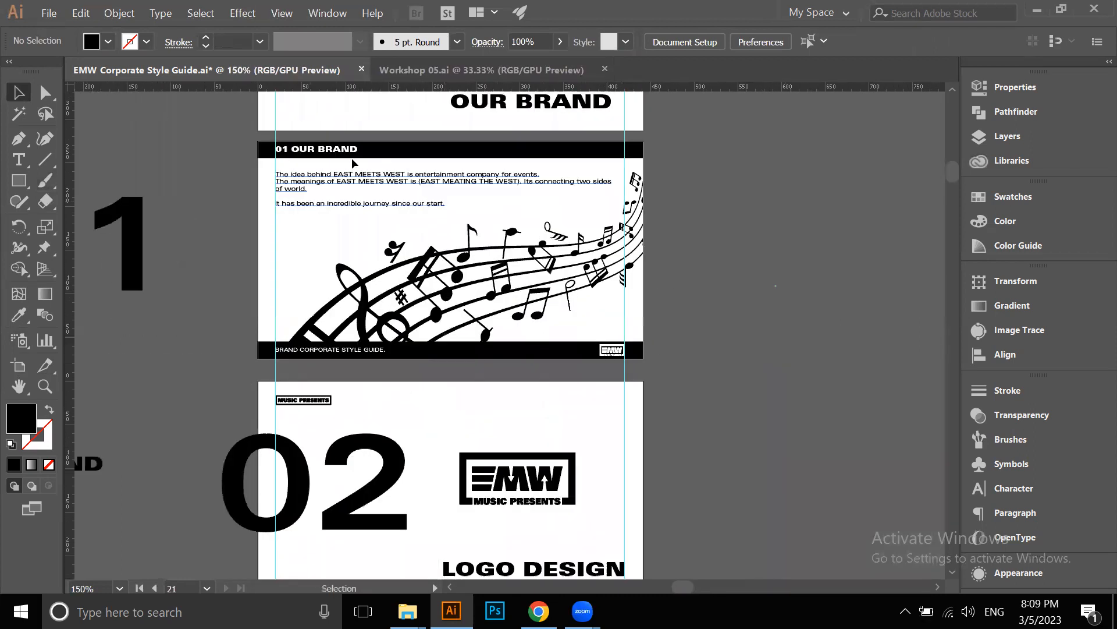
key("ctrl+minus")
key("ctrl+minus")
key("ctrl+minus")
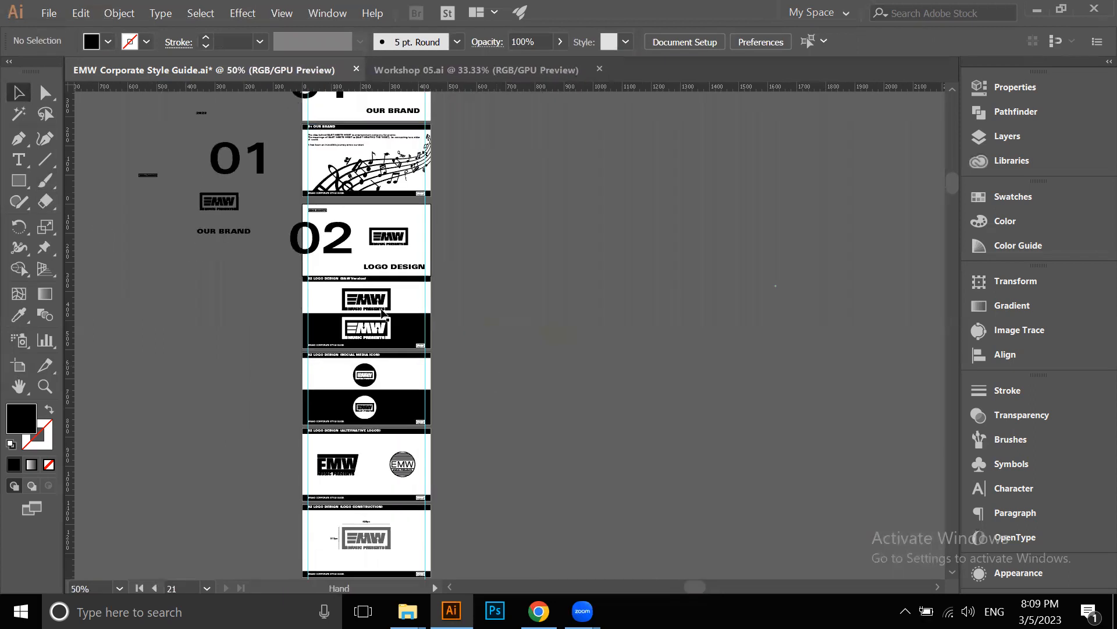
Delete the 02 Logo Design (B&W Version) artboard along with its logos, background, header and footer
left_click(19, 365)
scroll(338, 274, "up", 2)
left_click(379, 328)
key("Delete")
key("Escape")
left_click_drag(581, 386, 548, 402)
key("Delete")
left_click(368, 265)
key("Delete")
key("Delete")
left_click(342, 265)
key("Delete")
key("ctrl+minus")
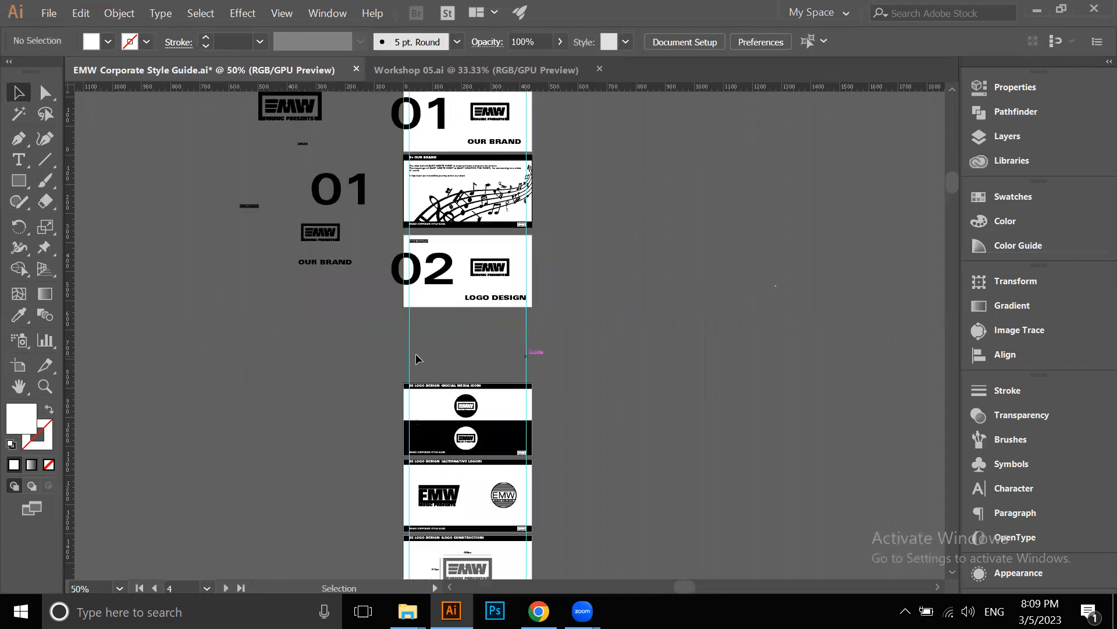
Duplicate the 01 Our Brand content artboard into the empty slot below the 02 divider
scroll(438, 320, "up", 1)
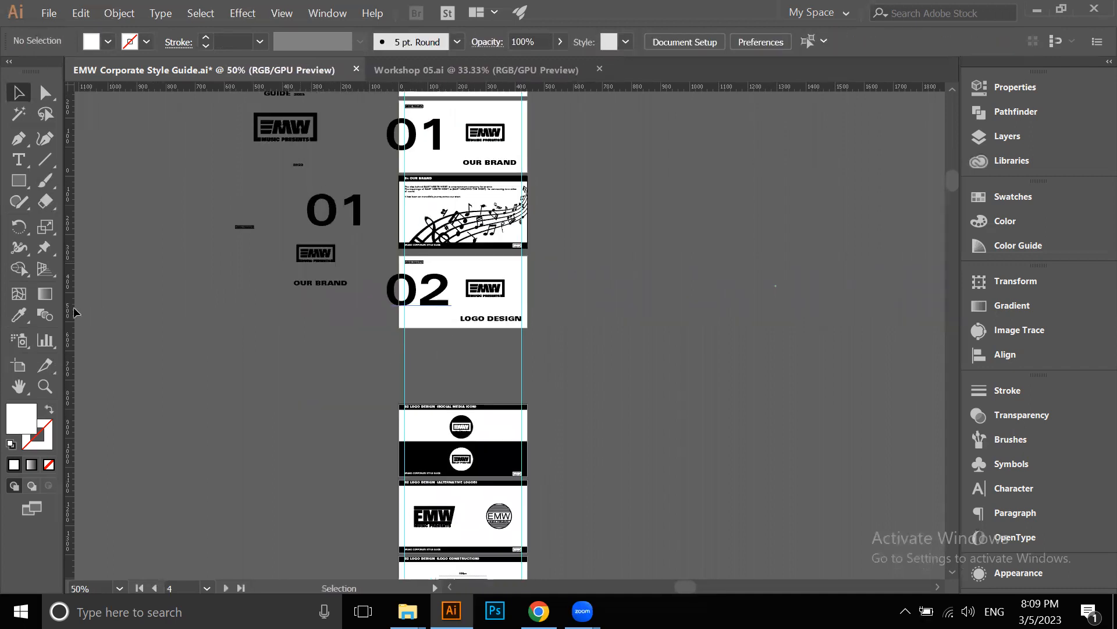
left_click(18, 365)
left_click_drag(458, 244, 456, 371)
left_click(18, 92)
Try to adjust the duplicated content artboard's spacing above the Social Media Icon page, and undo the duplication
scroll(404, 397, "up", 4)
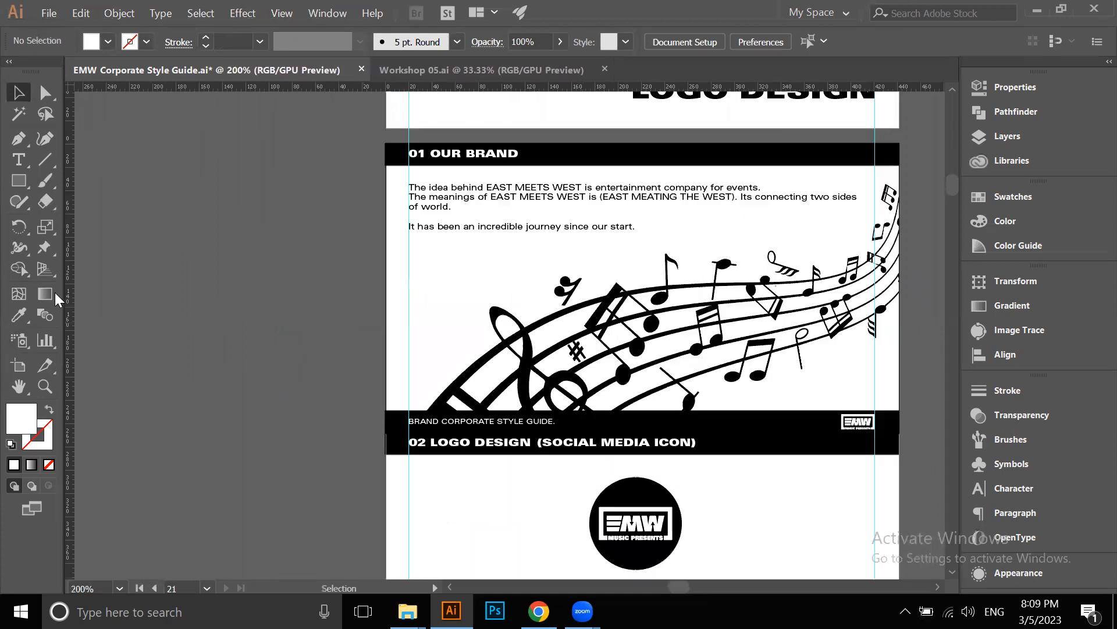
left_click(18, 365)
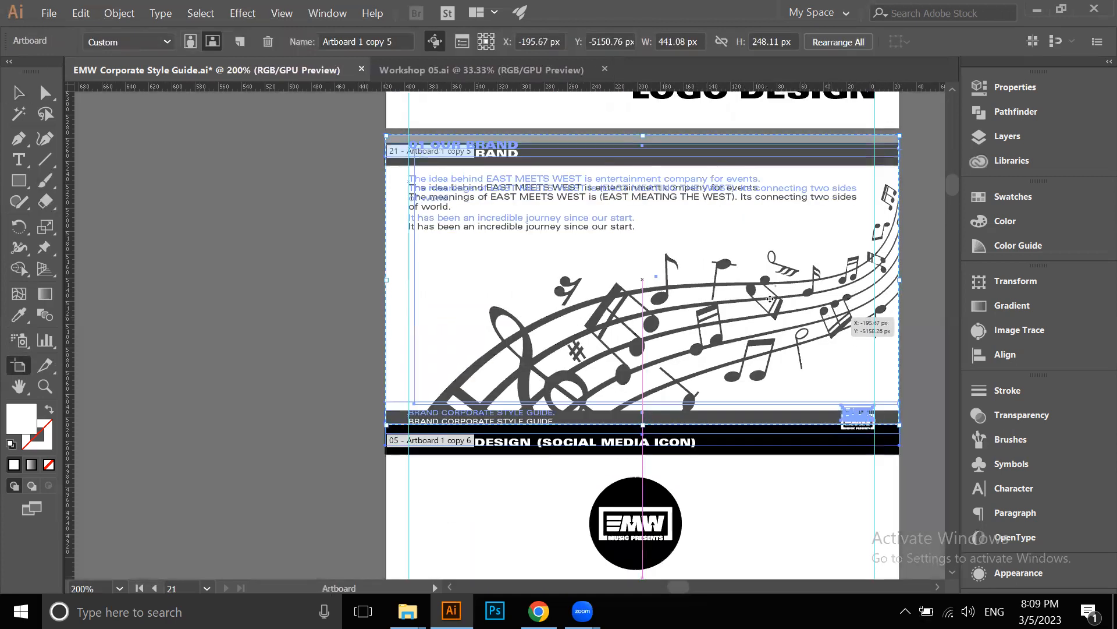
left_click(18, 92)
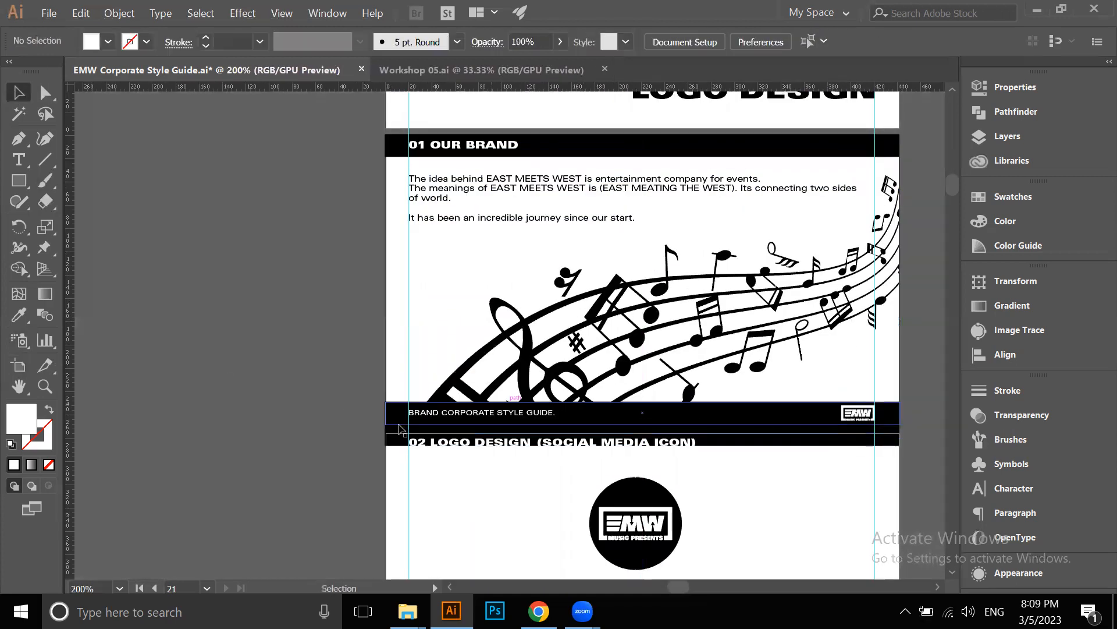
left_click_drag(394, 433, 393, 442)
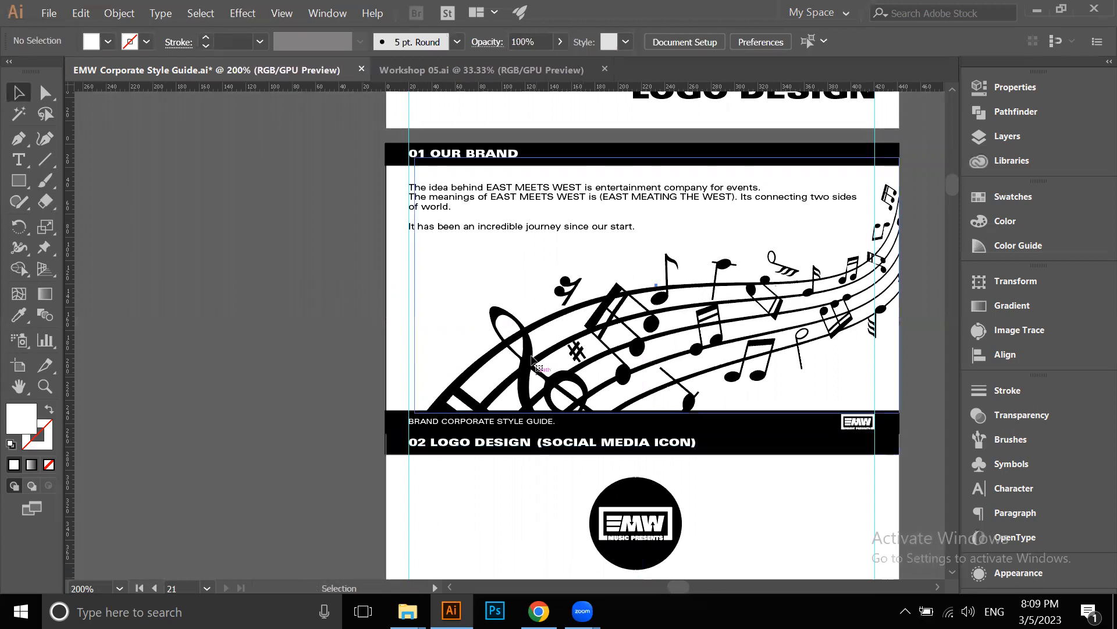
left_click(316, 337)
scroll(315, 337, "down", 2)
key("ctrl+z")
scroll(647, 279, "down", 1)
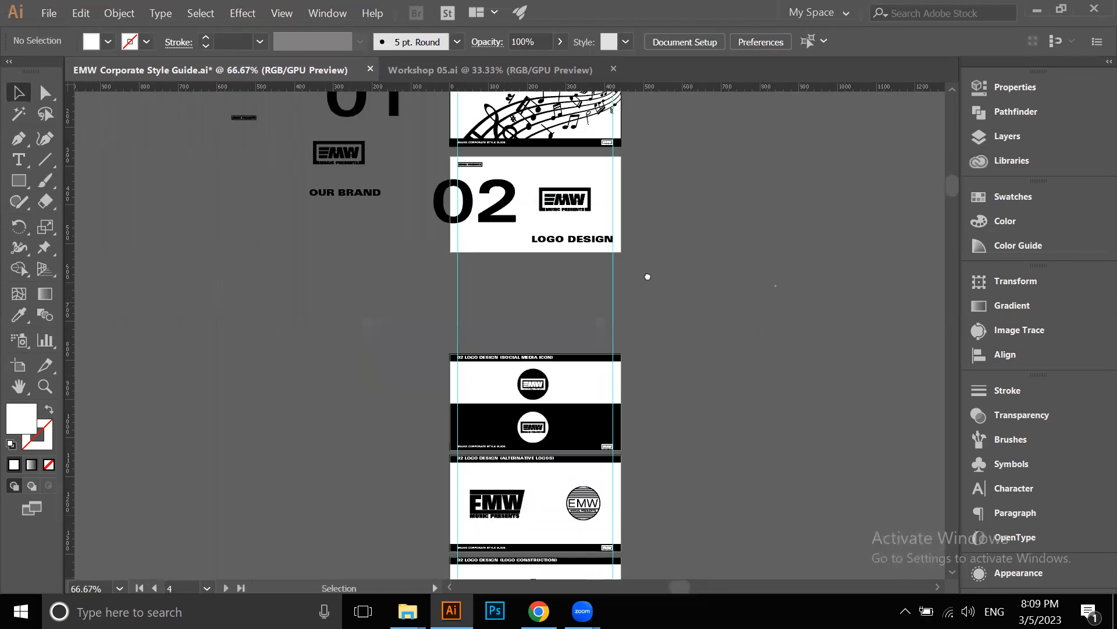
Place another copy of the Our Brand content artboard between the 02 divider and the Social Media Icon page, evening out the gaps
left_click_drag(478, 176, 376, 364)
scroll(313, 267, "down", 1)
key("shift+o")
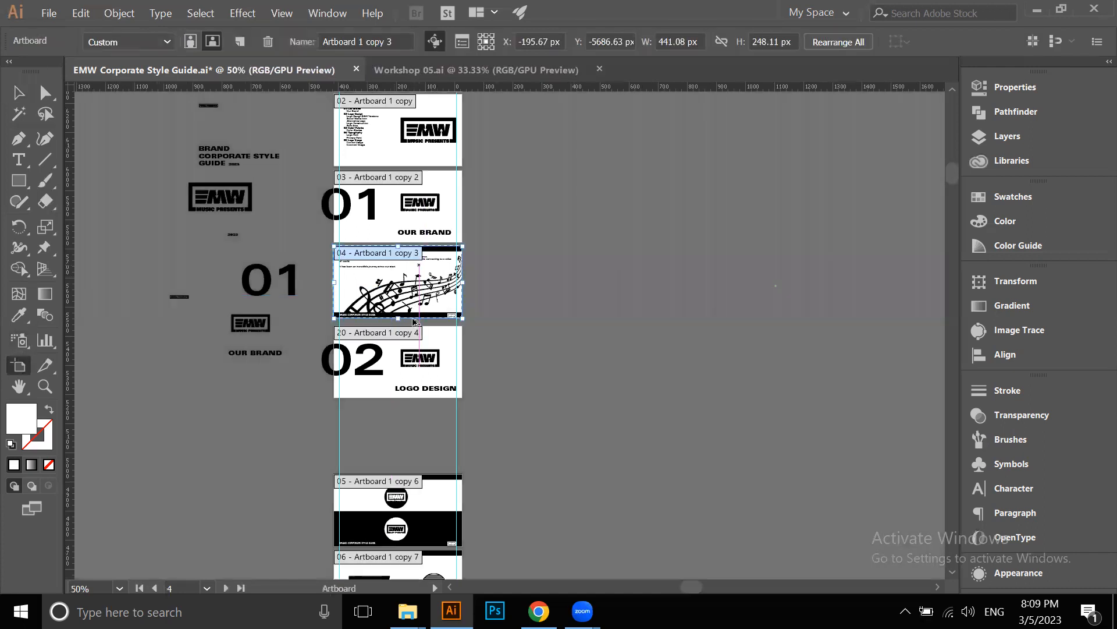
left_click_drag(425, 263, 406, 419)
scroll(406, 419, "up", 4)
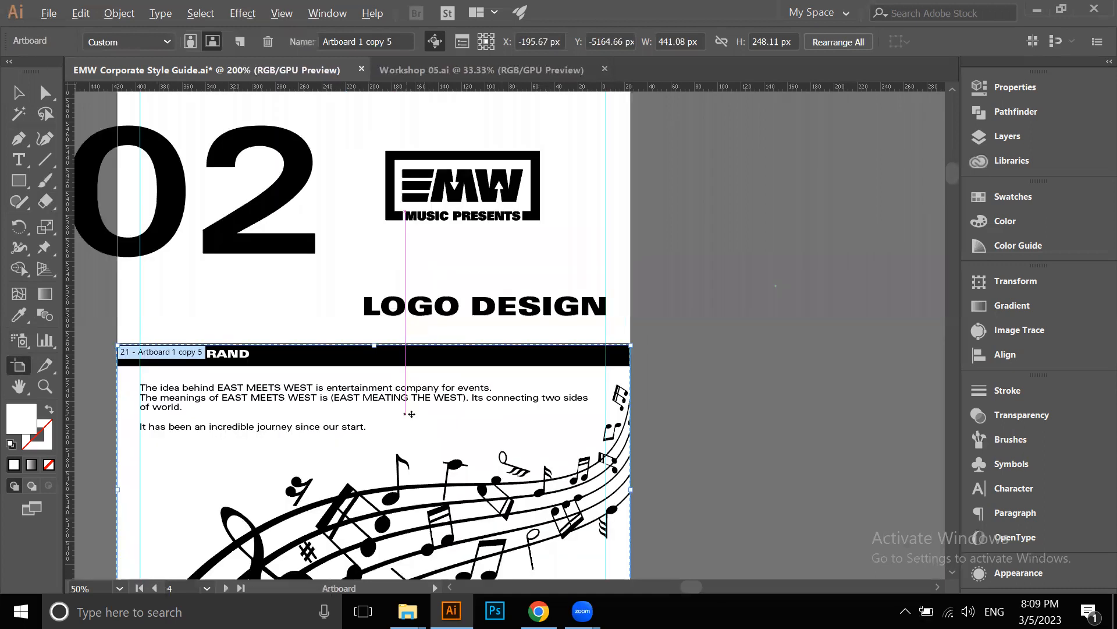
left_click_drag(449, 298, 476, 199)
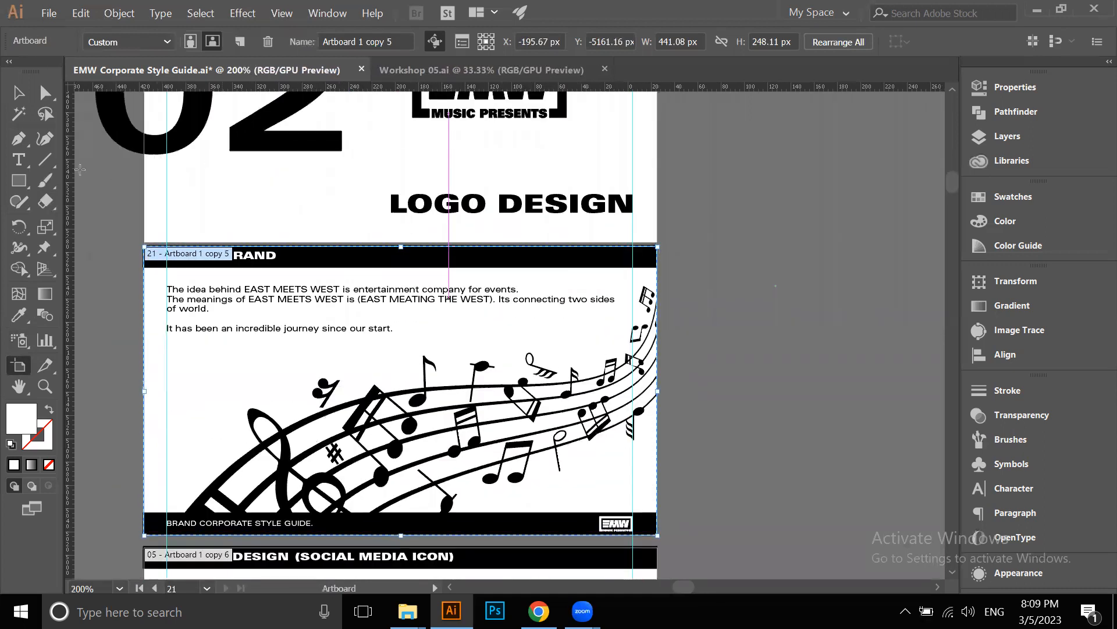
Review the copied content page's header, text and footer in its place beneath the 02 divider
key("v")
scroll(768, 301, "down", 2)
left_click_drag(756, 365, 716, 346)
scroll(451, 251, "up", 3)
scroll(439, 290, "down", 2)
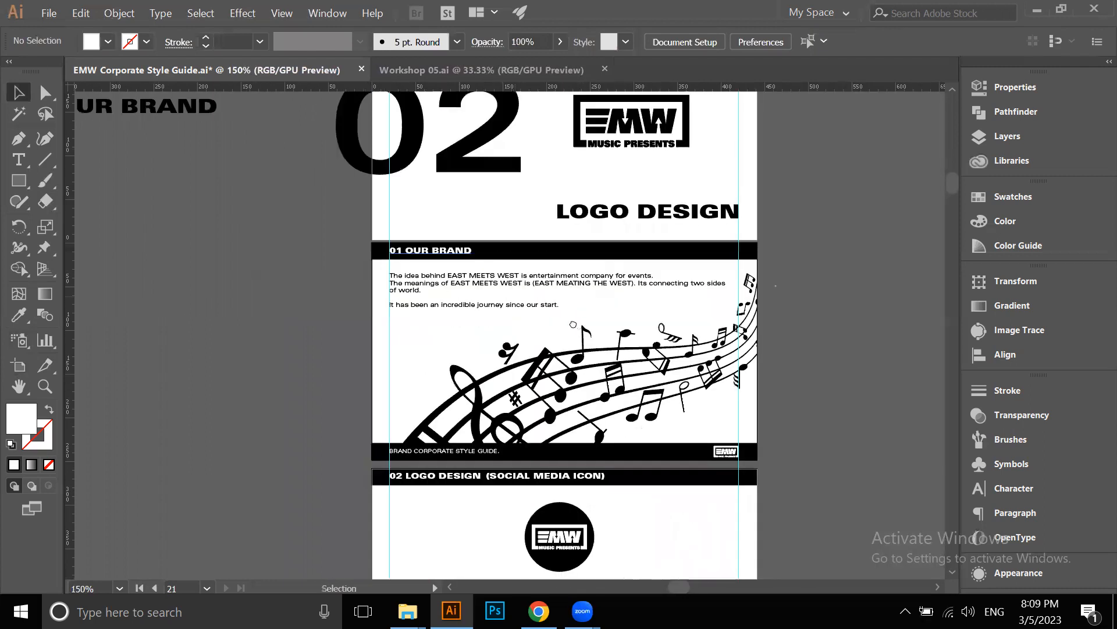
left_click_drag(573, 324, 471, 342)
scroll(335, 280, "up", 1)
scroll(348, 298, "down", 2)
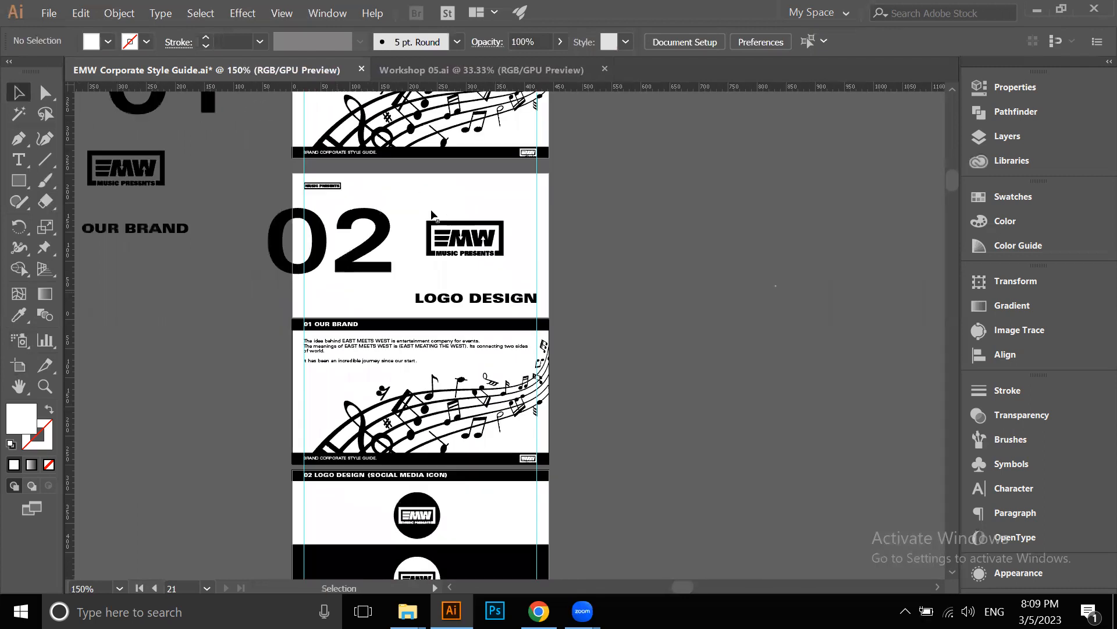
Undo the content page copy and the deletions to restore the 02 Logo Design (B&W Version) page
key("ctrl+z")
key("ctrl+z")
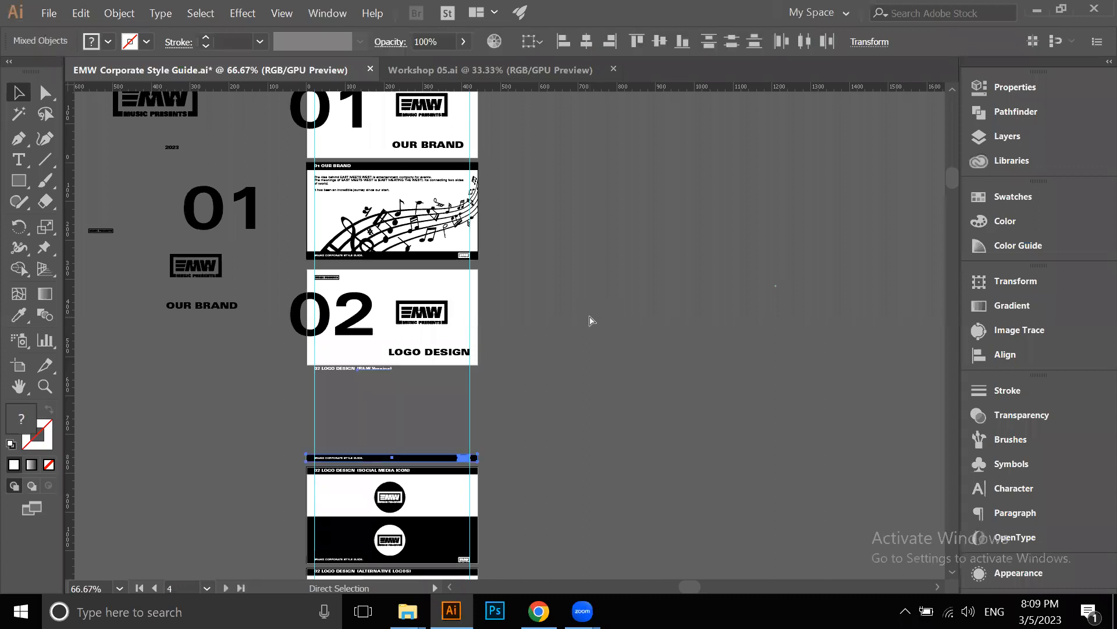
left_click(585, 309)
scroll(545, 287, "down", 2)
scroll(545, 288, "down", 5)
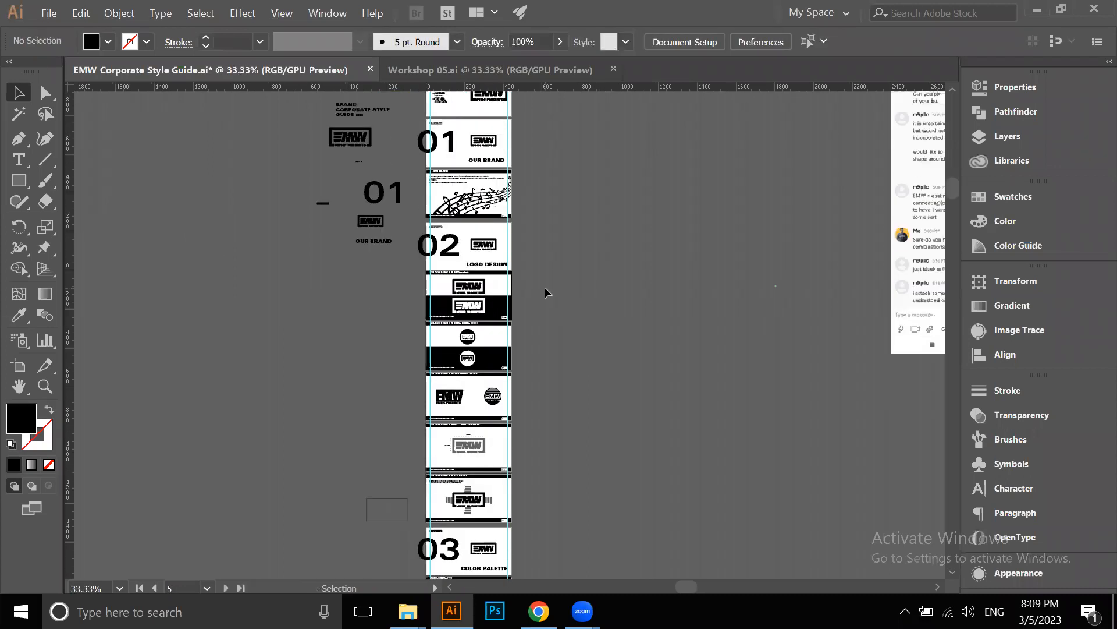
Examine the Logo Construction page's dimension markings, the Safe Area page, and the remaining Color Palette, Typography and Logo Usage sections
scroll(458, 334, "up", 3)
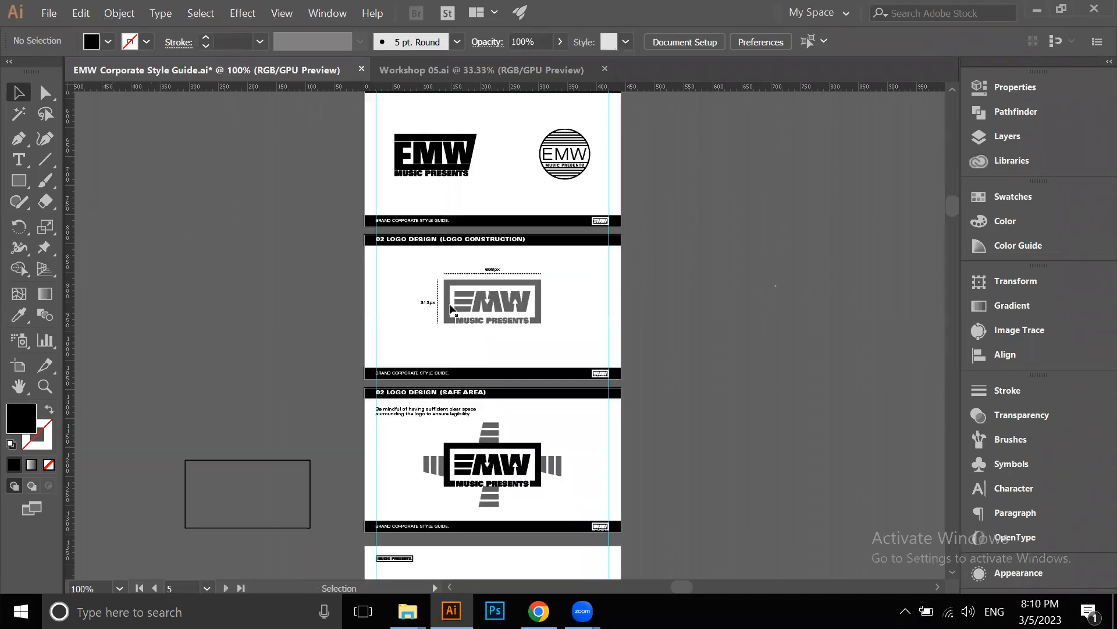
scroll(499, 315, "up", 1)
scroll(499, 315, "up", 3)
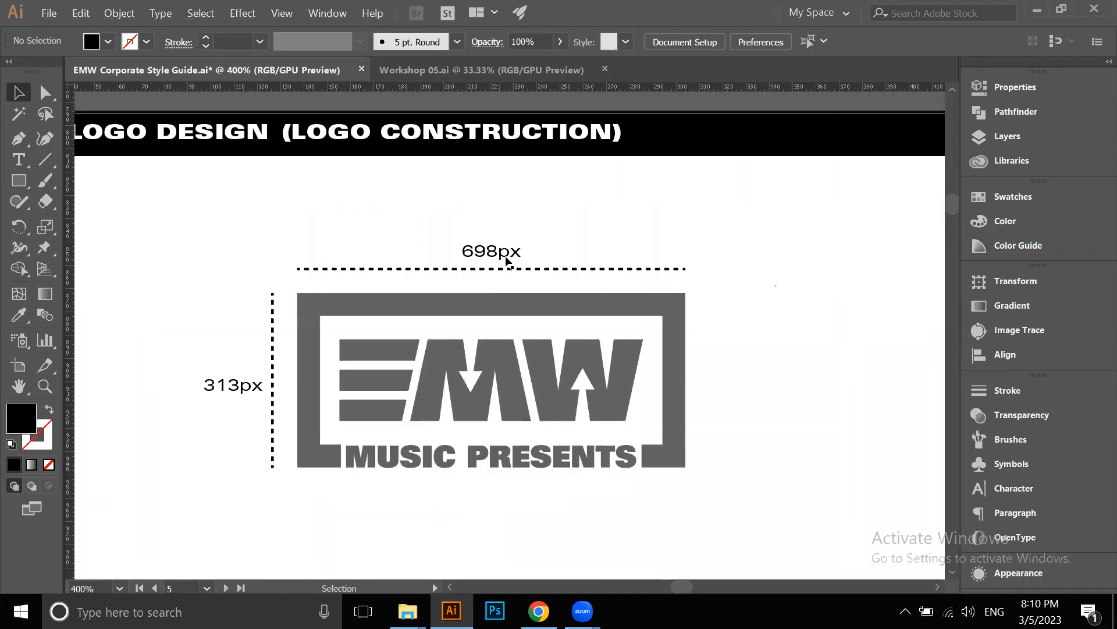
scroll(505, 258, "down", 5)
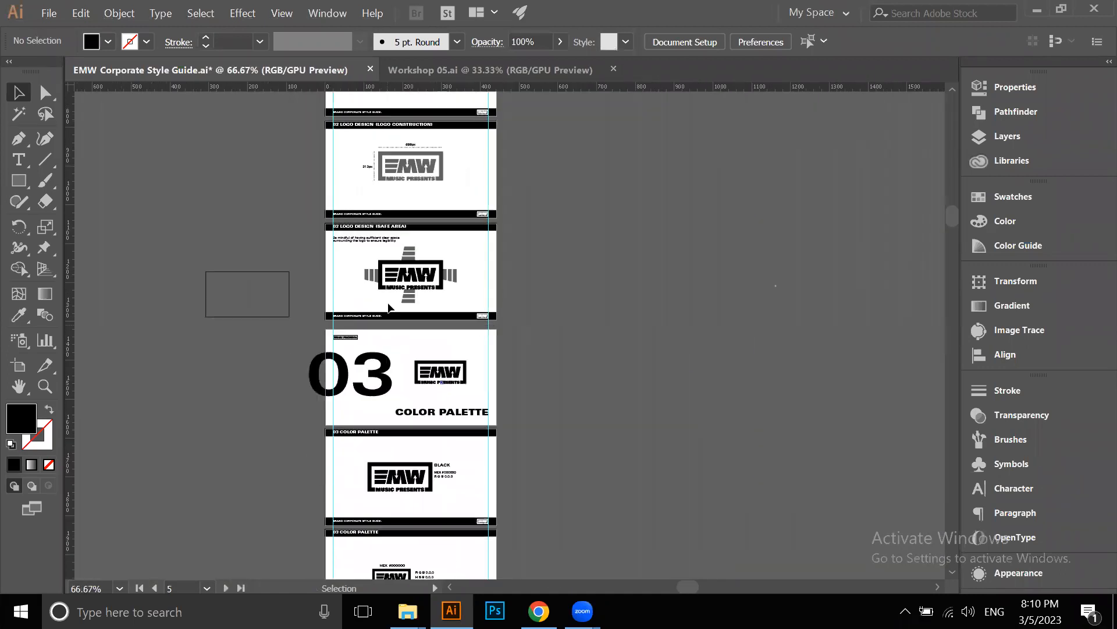
scroll(431, 239, "down", 4)
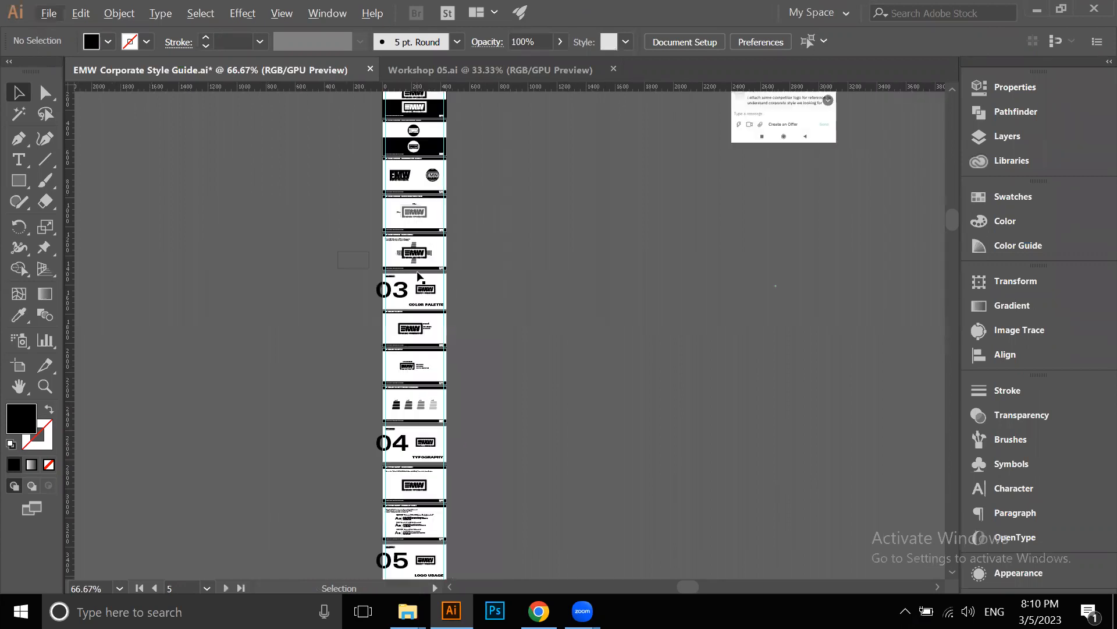
scroll(486, 211, "down", 2)
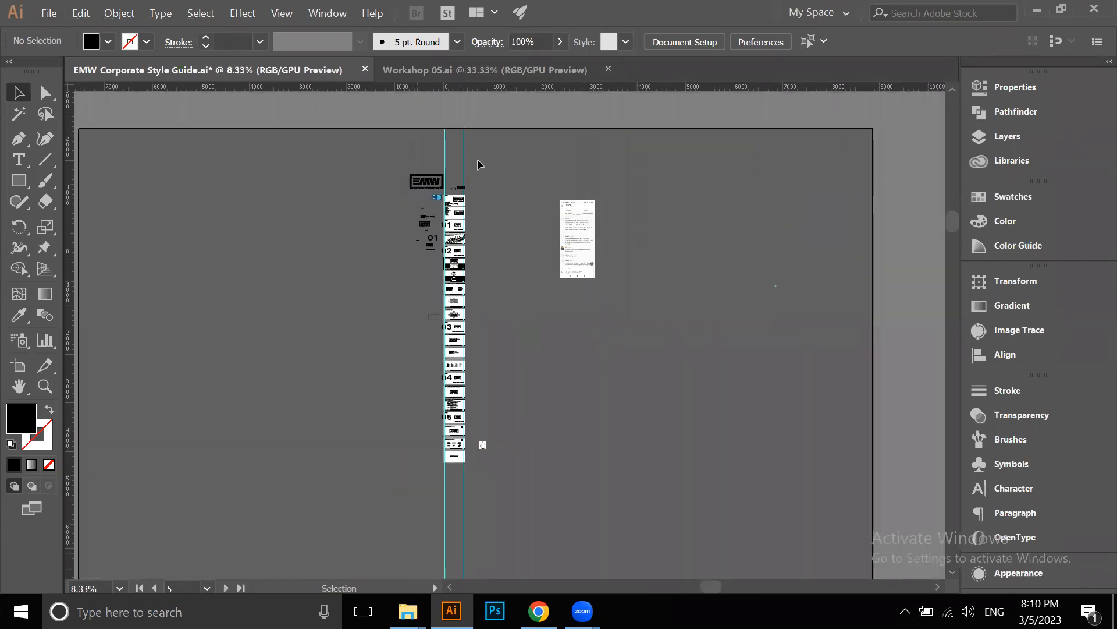
scroll(463, 211, "up", 2)
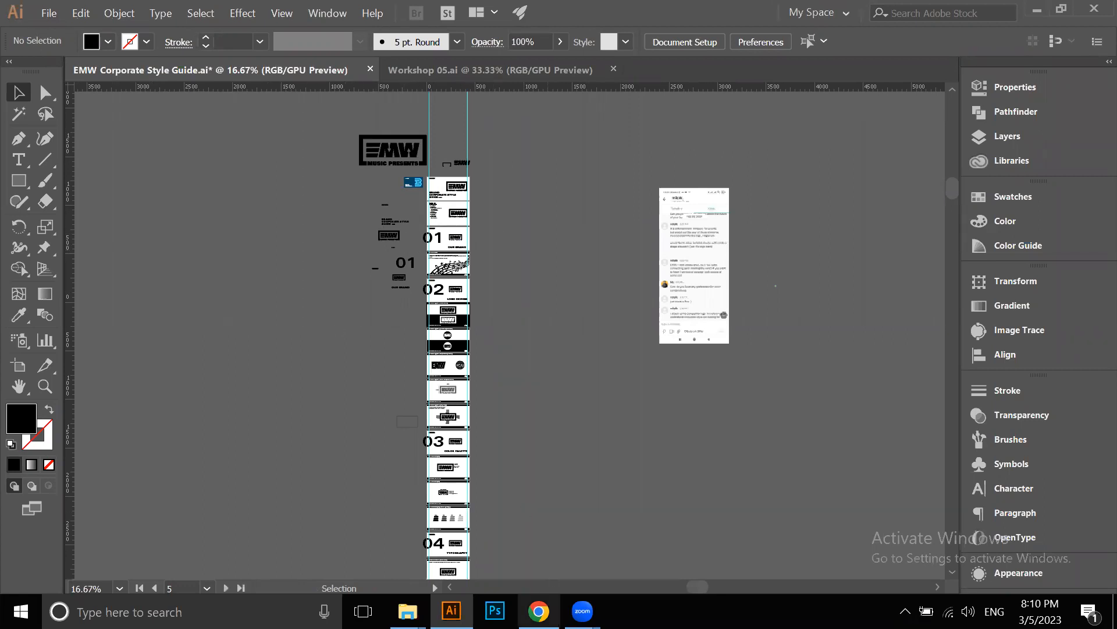
Switch to Chrome and review the EMW Corporate Style Guide PDF at 100% zoom, through the Logo Usage section and closing page
left_click(538, 611)
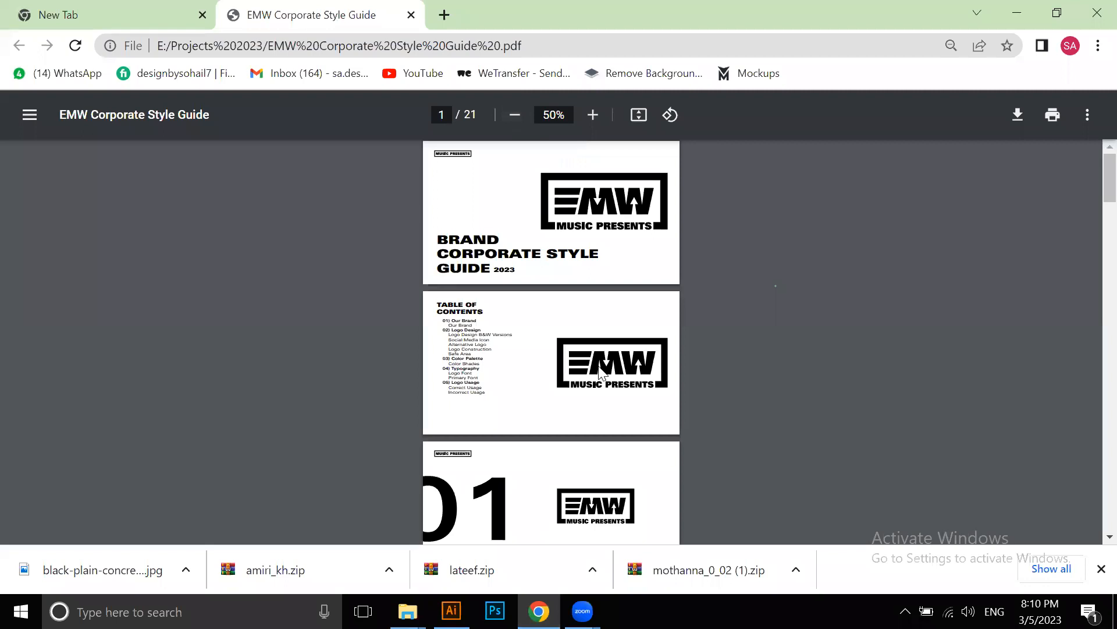
scroll(601, 372, "down", 15)
left_click(594, 119)
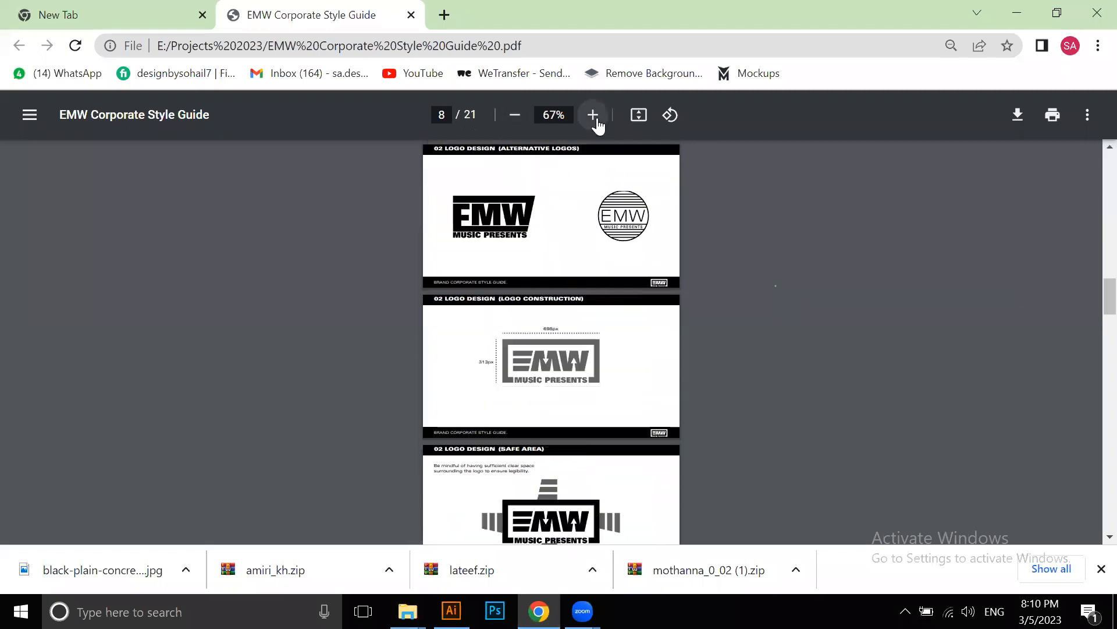
left_click(593, 115)
left_click(593, 115)
left_click(593, 115)
scroll(569, 233, "down", 5)
scroll(568, 230, "down", 20)
scroll(570, 230, "down", 20)
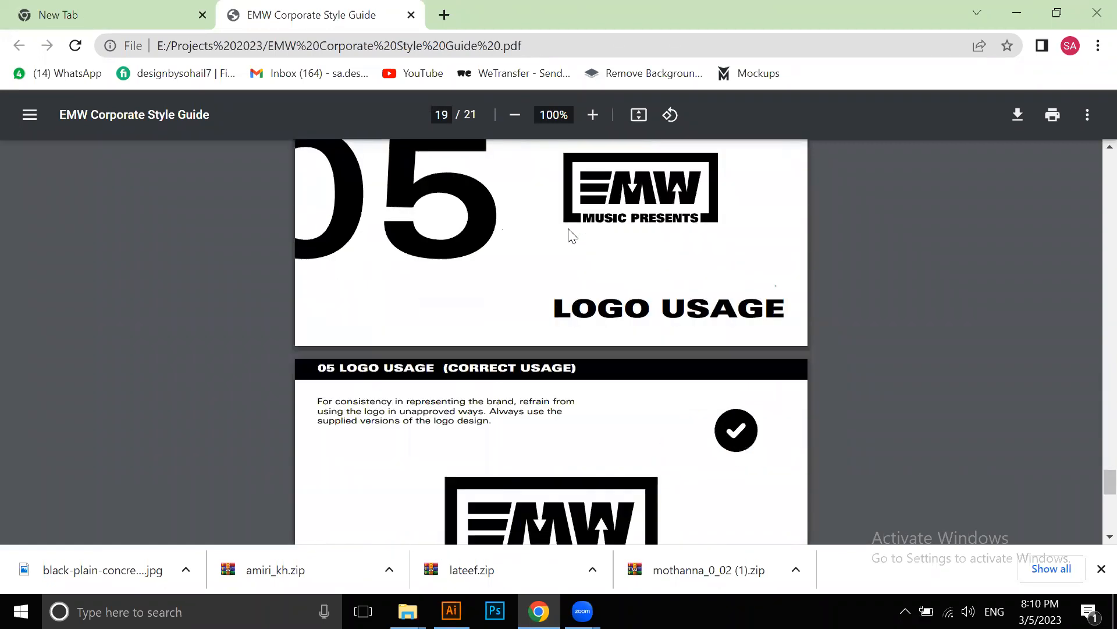
scroll(572, 236, "down", 7)
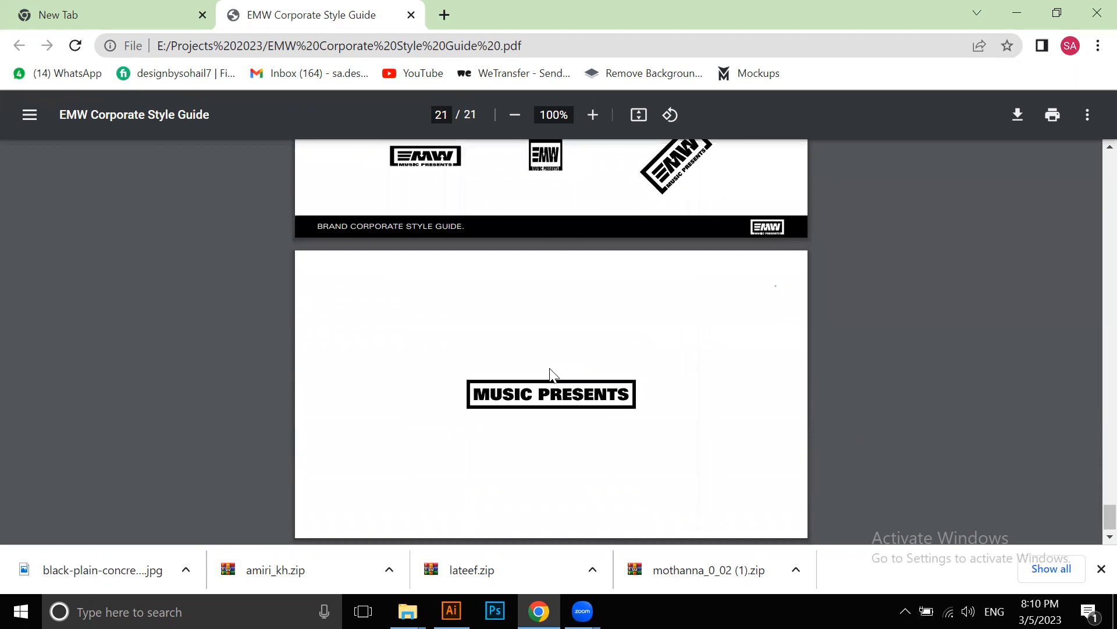
scroll(551, 373, "up", 10)
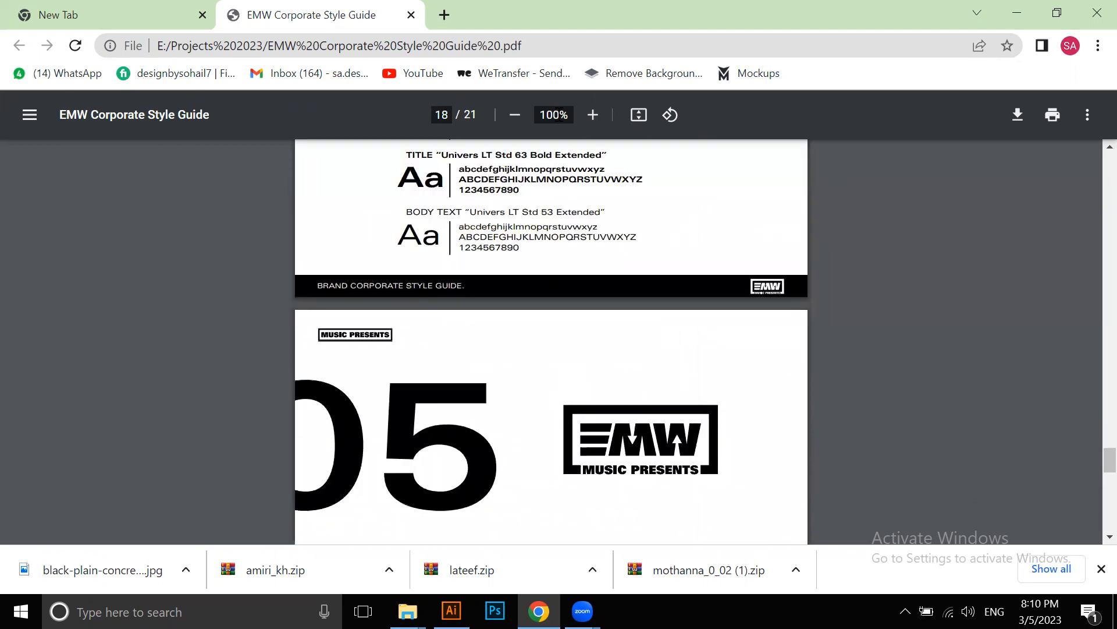
Return to Illustrator and review the Workshop 05 topic list in the Workshop 05.ai document
key("alt+Tab")
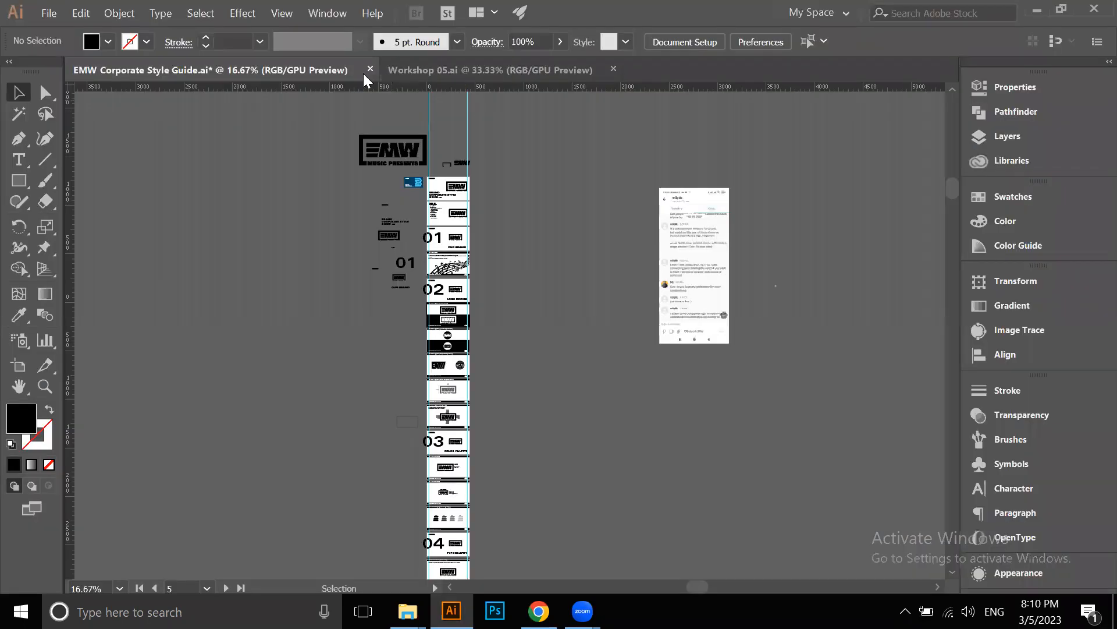
left_click(419, 72)
scroll(360, 343, "up", 4)
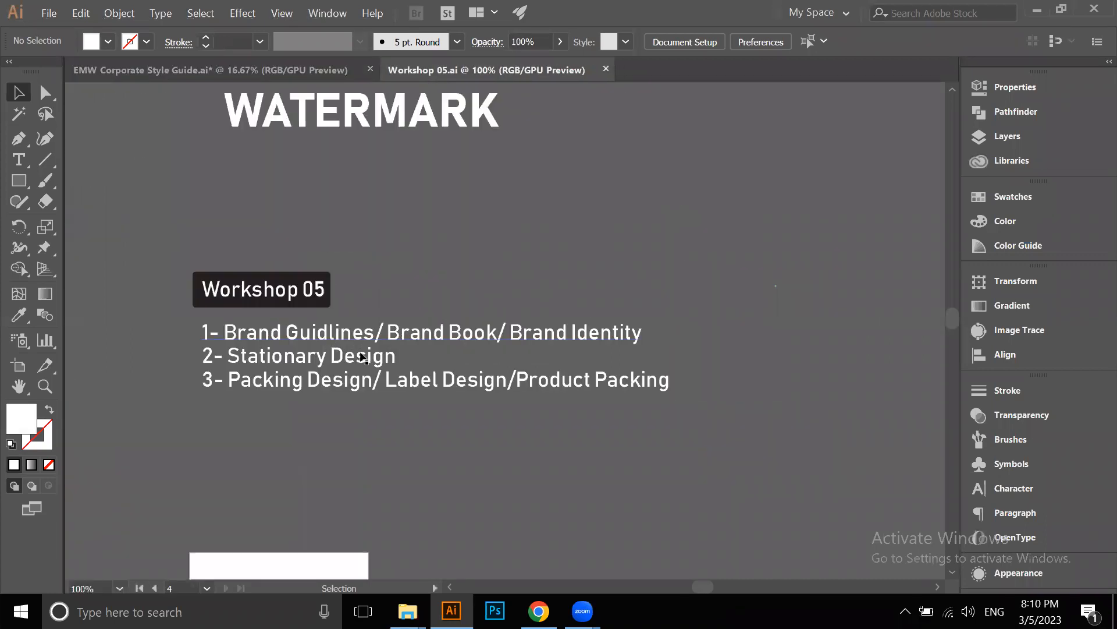
left_click_drag(364, 457, 425, 287)
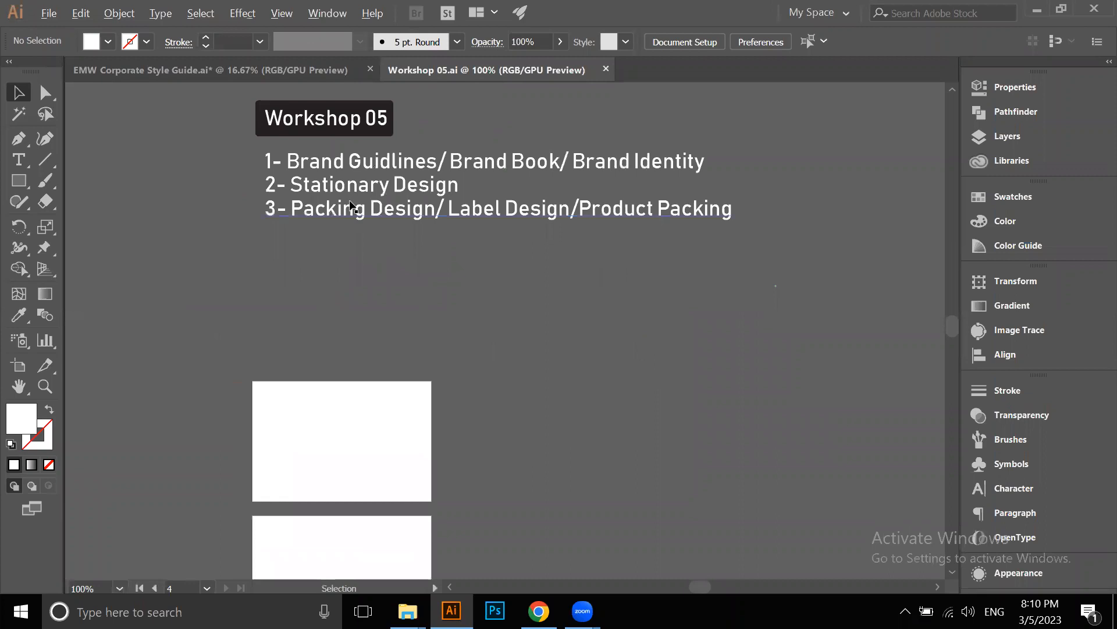
scroll(355, 202, "up", 2)
scroll(373, 262, "down", 5)
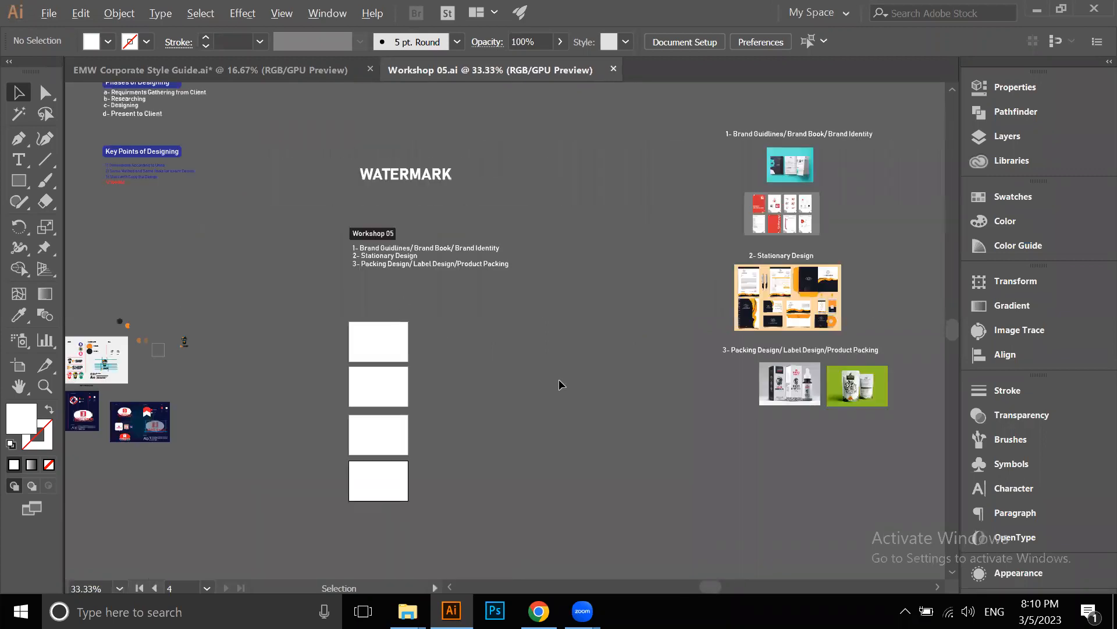
Move the Brand Guidelines heading and its two sample images up, farther from the Stationary Design section
left_click_drag(707, 428, 389, 482)
left_click_drag(553, 254, 556, 272)
left_click_drag(479, 259, 458, 204)
left_click(564, 269)
Inspect the Stationary Design sample image up close and postpone the Windows update by an hour
scroll(457, 351, "up", 4)
left_click_drag(488, 309, 474, 329)
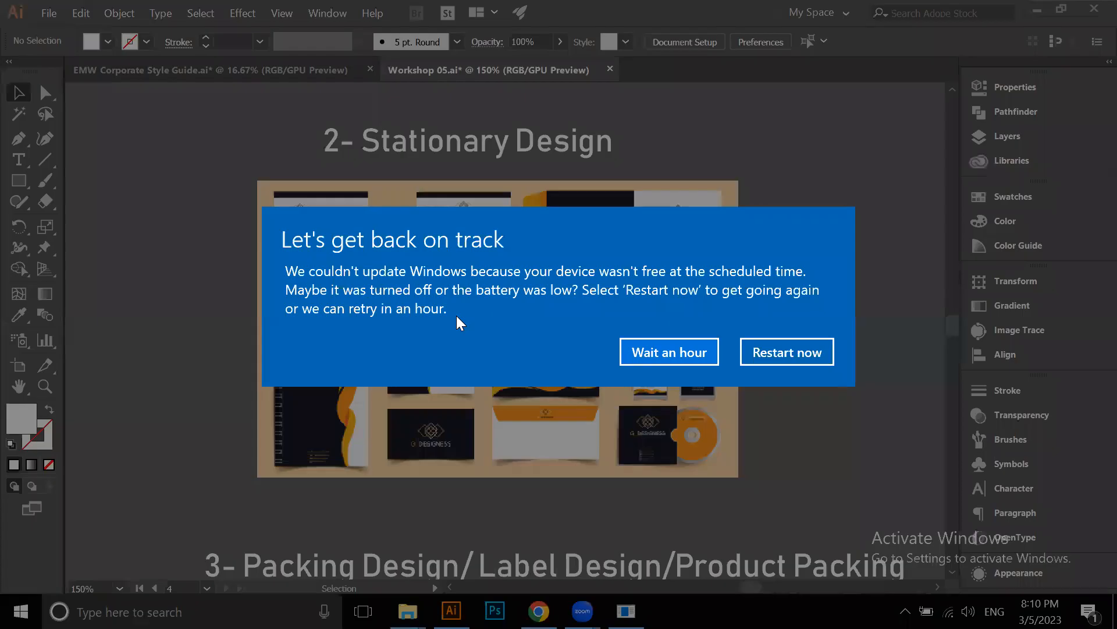
left_click(692, 354)
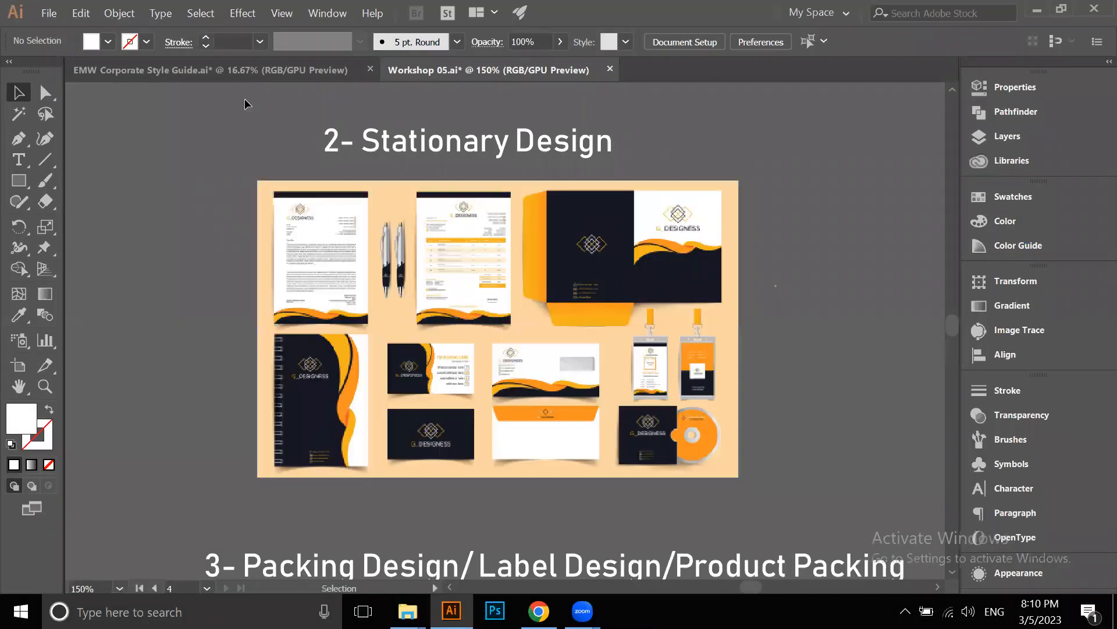
Review the workshop board's topic list, blank artboards, and brand, stationery and packaging sample images
scroll(501, 230, "down", 5)
scroll(329, 295, "left", 5)
scroll(329, 295, "up", 2)
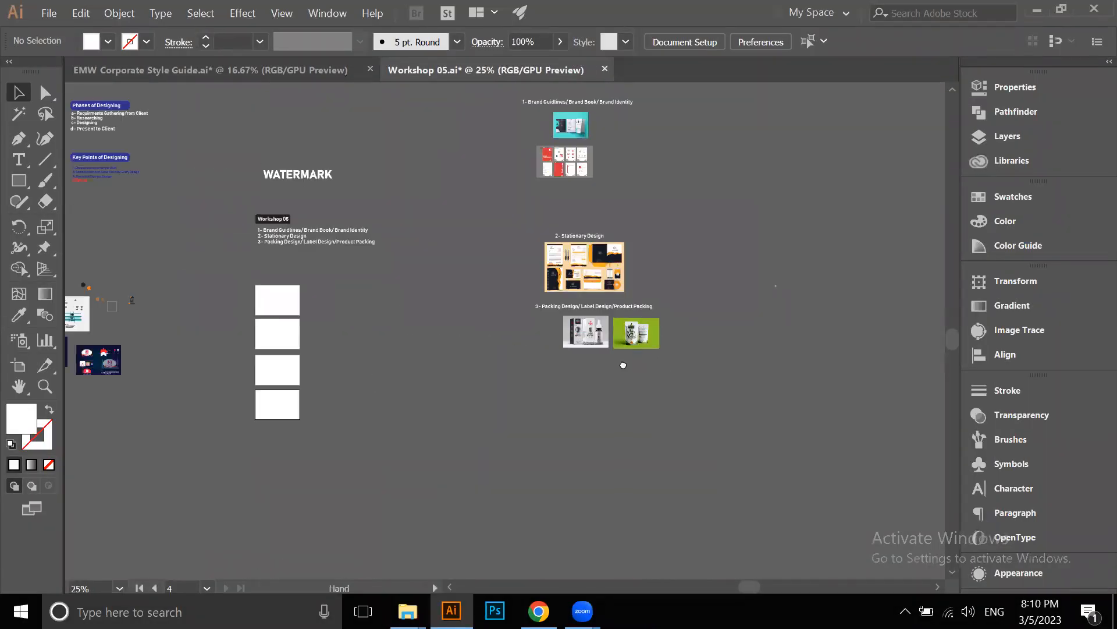
scroll(338, 402, "down", 1)
scroll(475, 305, "up", 2)
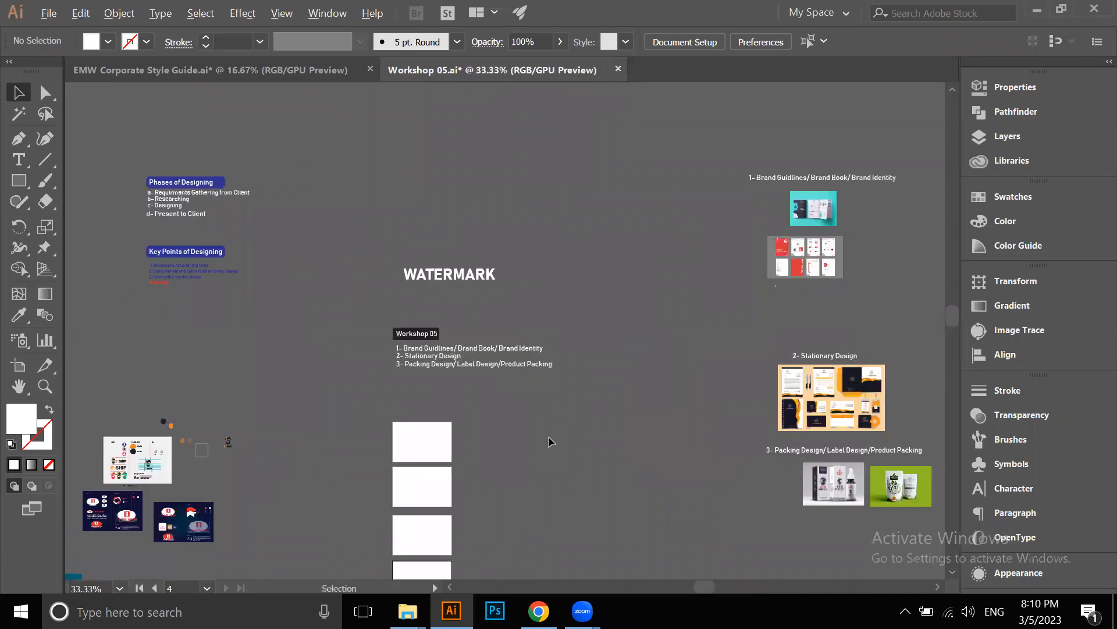
scroll(544, 378, "down", 3)
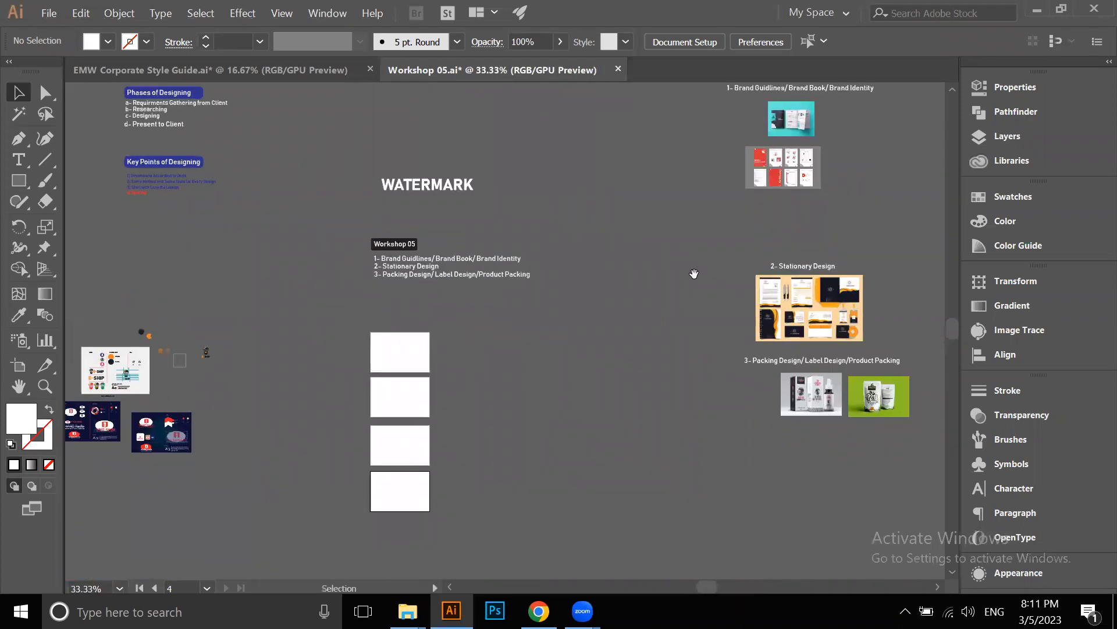
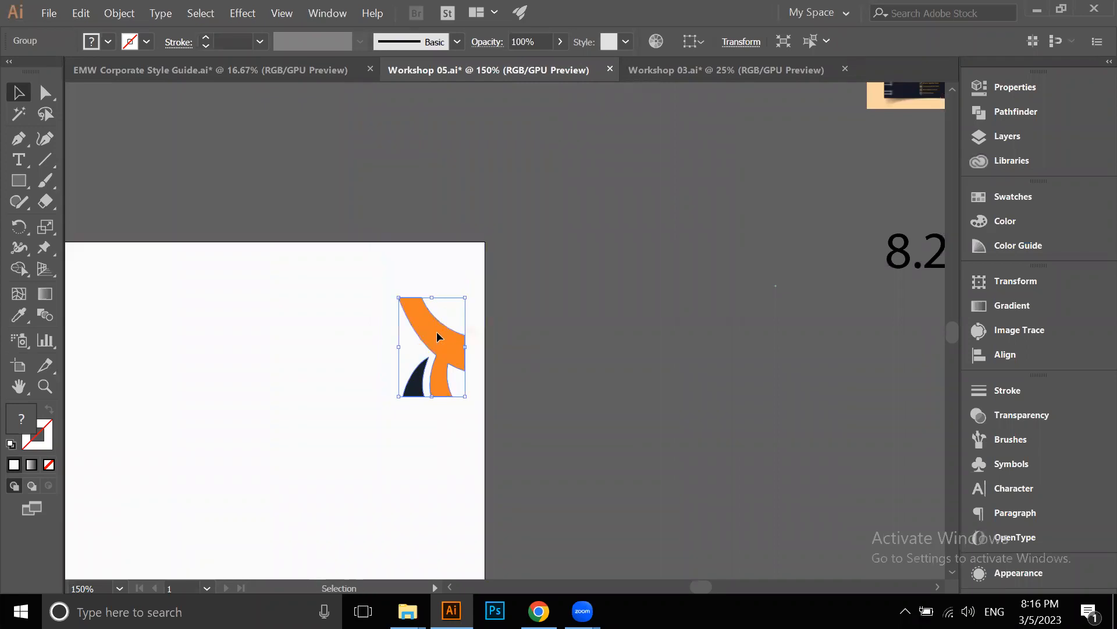
Place the orange and navy shape group flush against the top and right edges of the blank letterhead page
left_click_drag(450, 297, 460, 272)
scroll(454, 273, "up", 4)
scroll(553, 337, "up", 2)
left_click_drag(553, 341, 576, 342)
left_click(662, 323)
scroll(663, 317, "down", 5)
scroll(726, 386, "down", 2)
left_click_drag(689, 382, 539, 235)
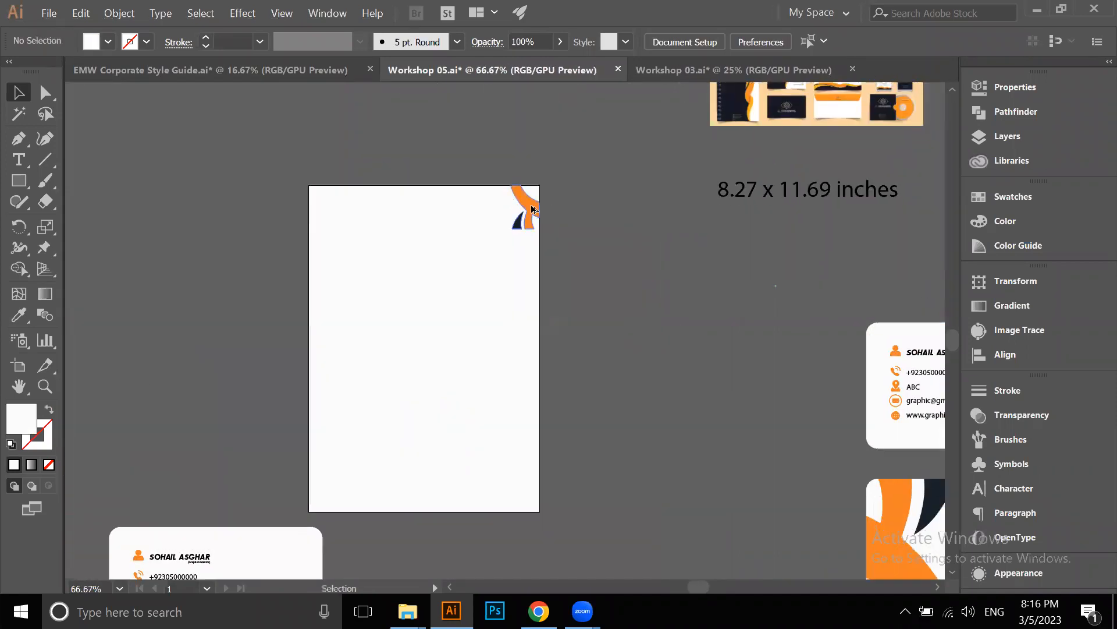
Scale the orange and navy corner group down proportionally, keeping it anchored in the letterhead's top-right corner
left_click(532, 210)
scroll(532, 208, "up", 4)
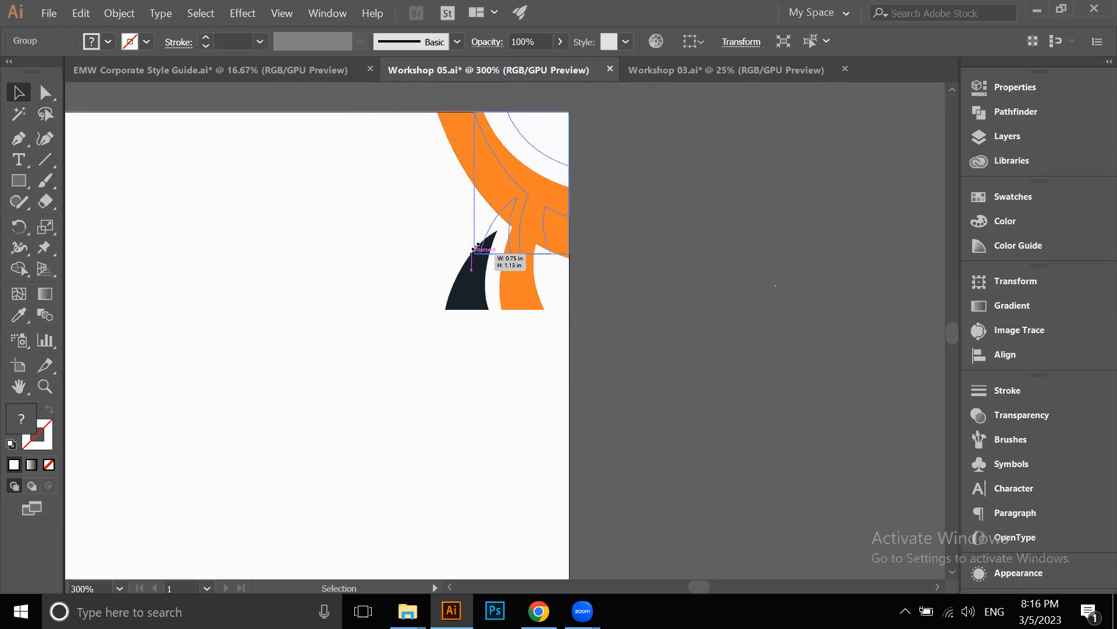
scroll(660, 208, "down", 2)
left_click(657, 226)
scroll(657, 226, "down", 2)
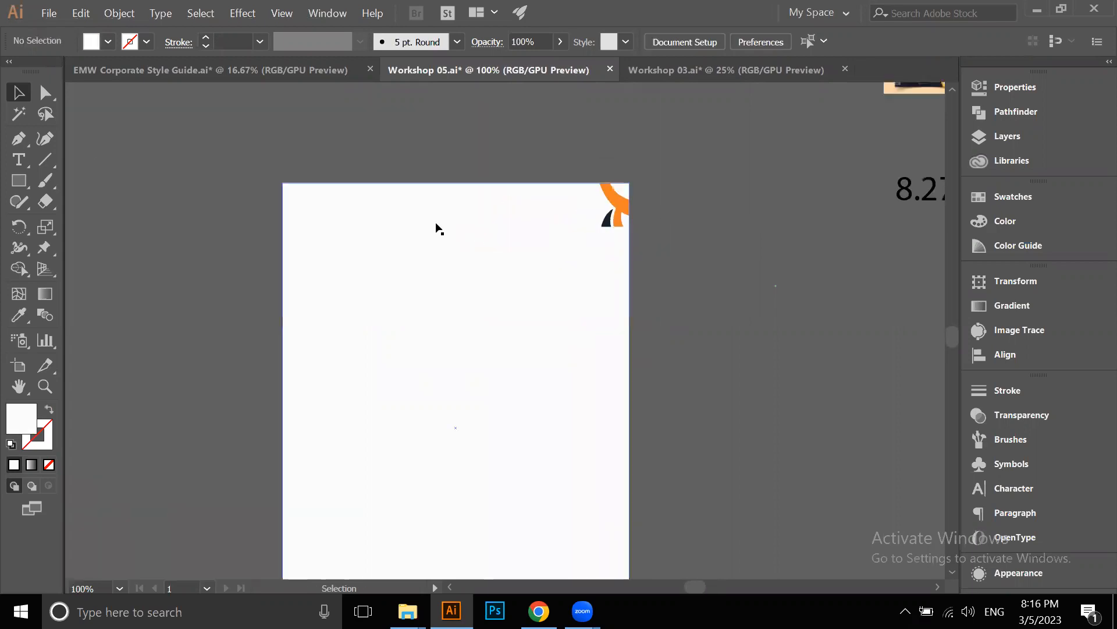
Draw a thin horizontal rectangle directly beneath the corner shapes, starting at the letterhead page's right edge
left_click(18, 182)
scroll(612, 227, "up", 2)
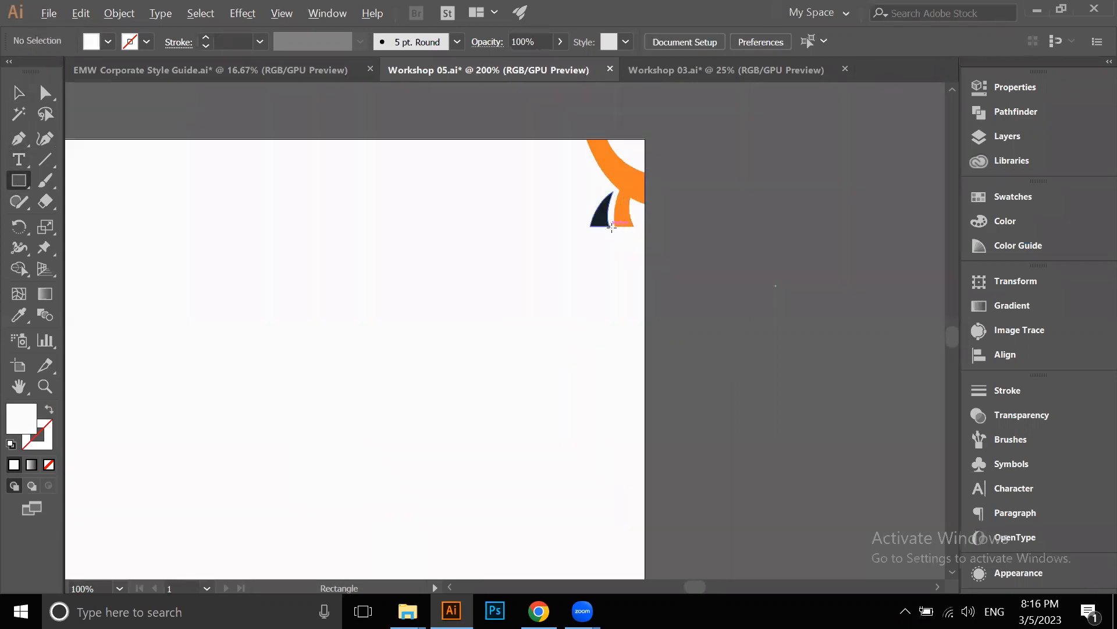
scroll(663, 229, "up", 3)
left_click_drag(662, 222, 418, 247)
left_click(17, 95)
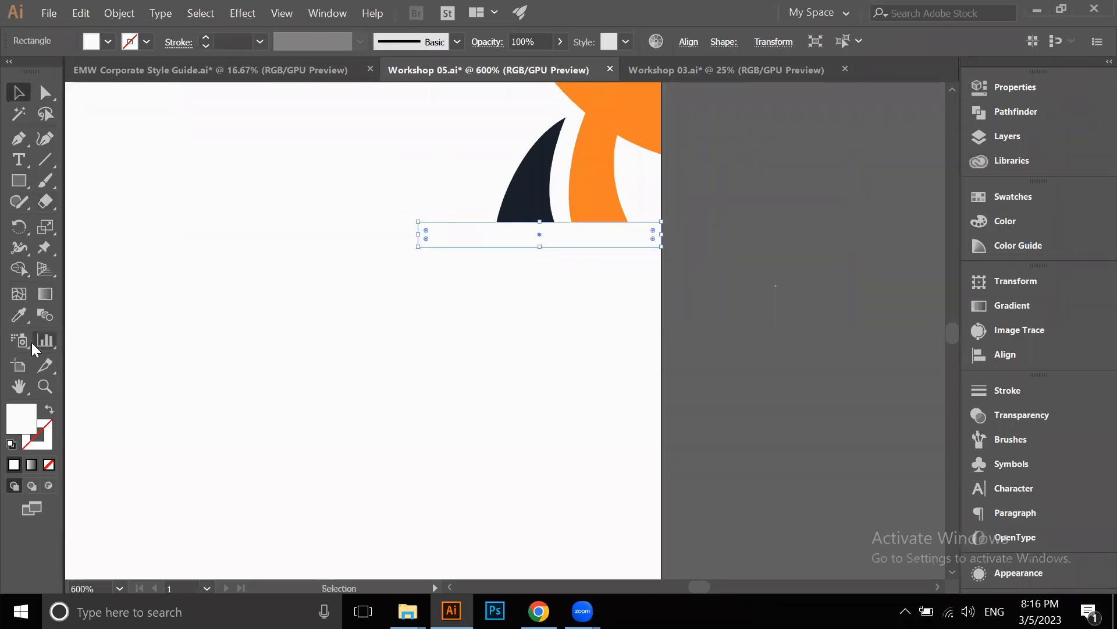
Fill the thin rectangle with the dark navy sampled from the corner artwork using the Eyedropper
left_click(18, 316)
left_click(536, 187)
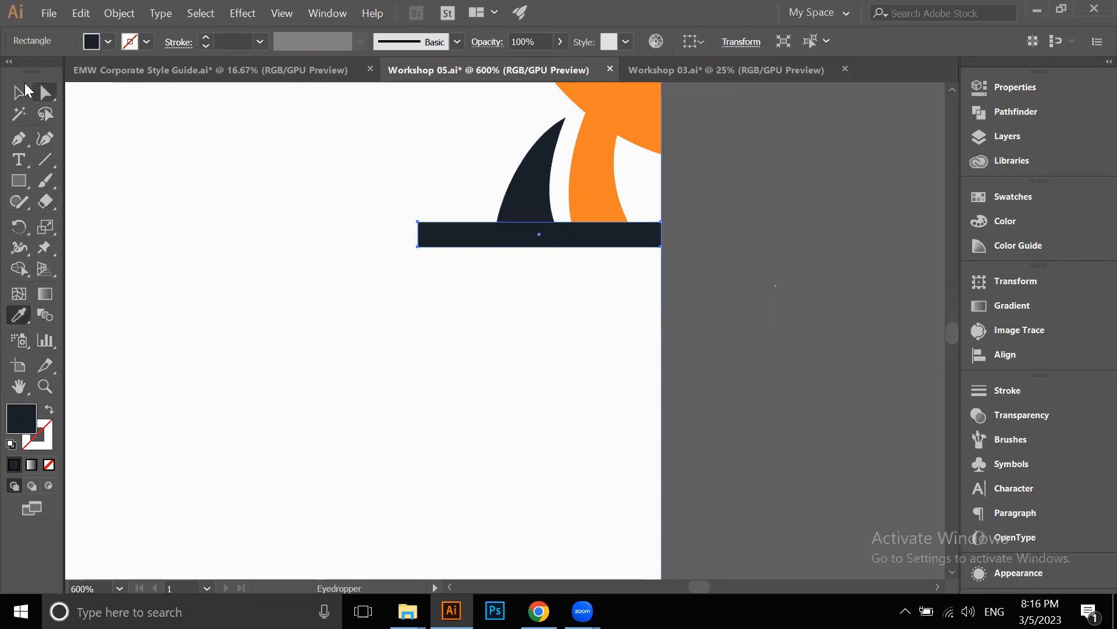
left_click(23, 90)
scroll(626, 193, "down", 2)
left_click(672, 192)
Stretch the navy bar to the page's left edge so it spans the full width of the letterhead
left_click_drag(608, 214, 730, 247)
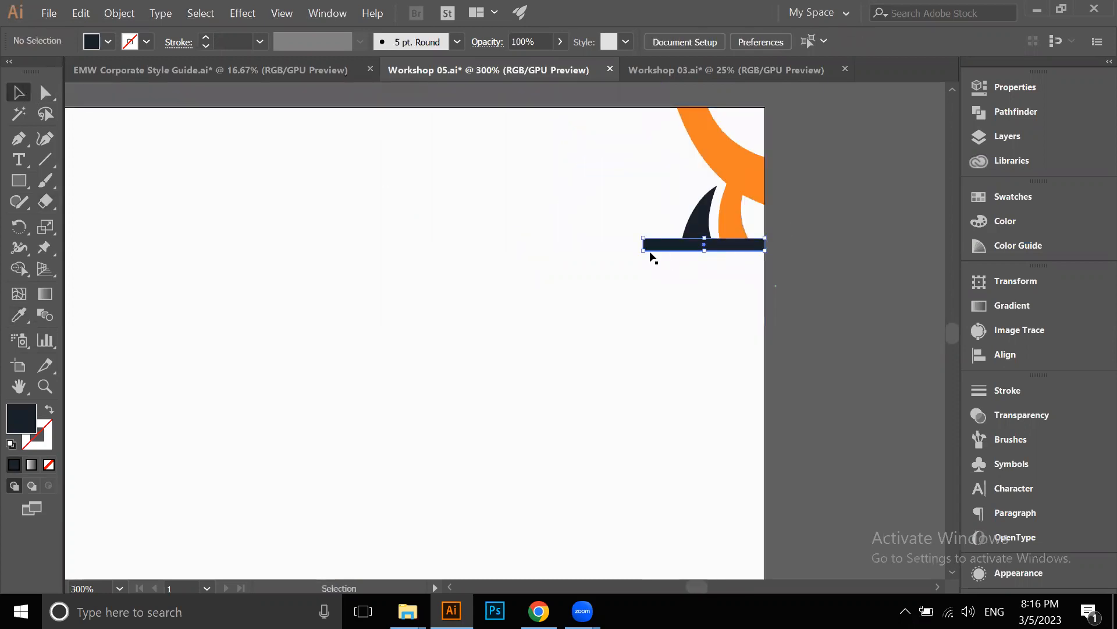
left_click(646, 245)
scroll(645, 244, "up", 2)
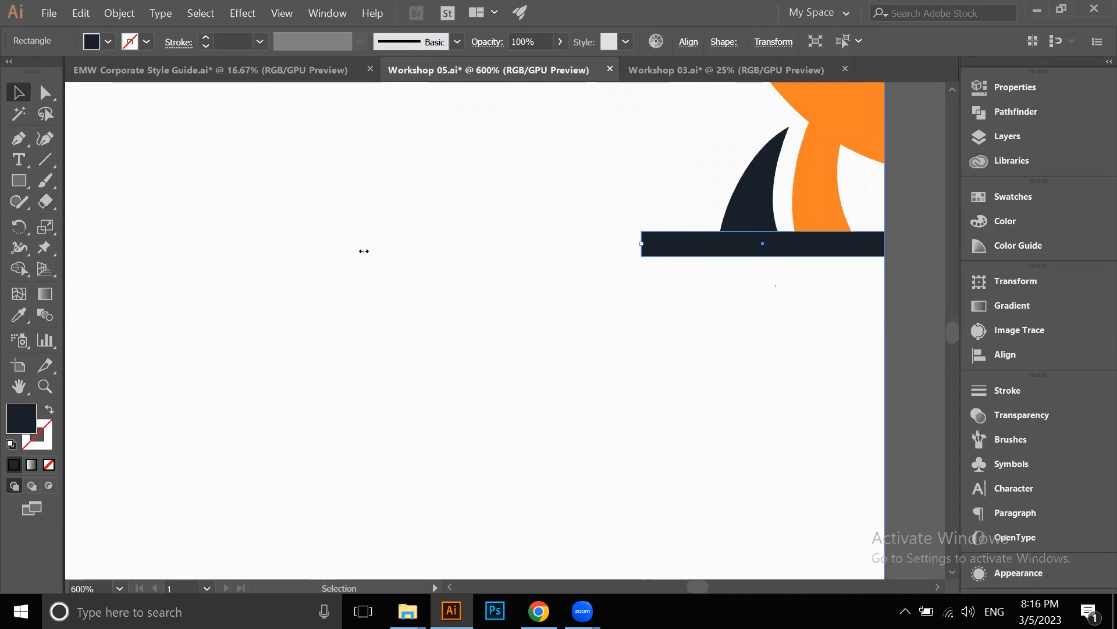
left_click_drag(363, 251, 326, 255)
scroll(326, 255, "down", 3)
left_click_drag(423, 270, 870, 298)
scroll(761, 281, "up", 2)
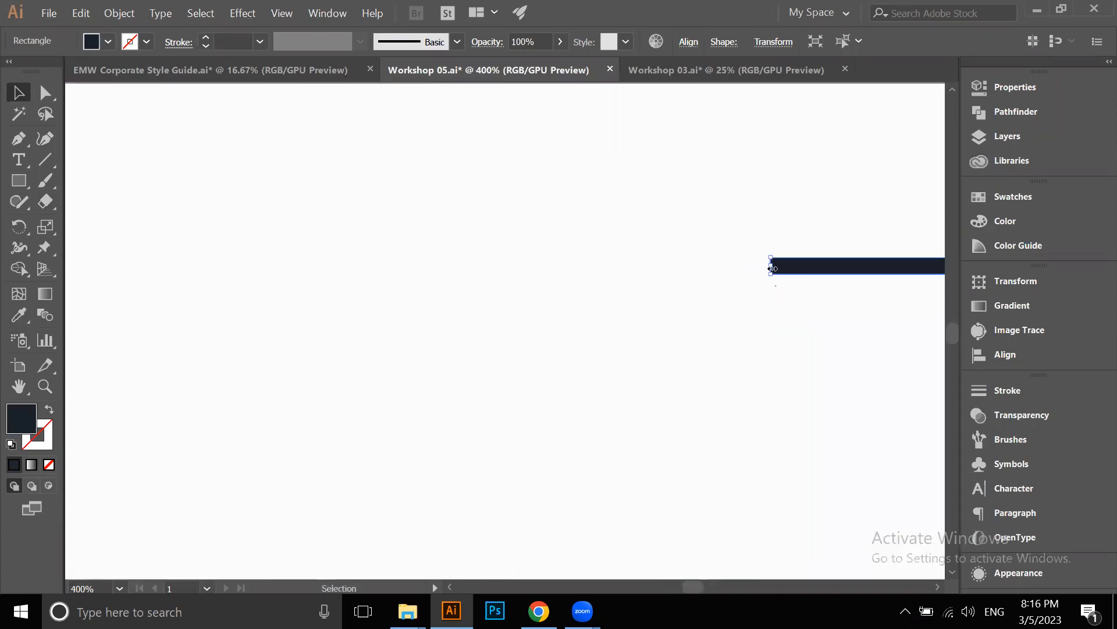
left_click_drag(391, 267, 376, 267)
scroll(379, 268, "down", 2)
scroll(873, 299, "up", 2)
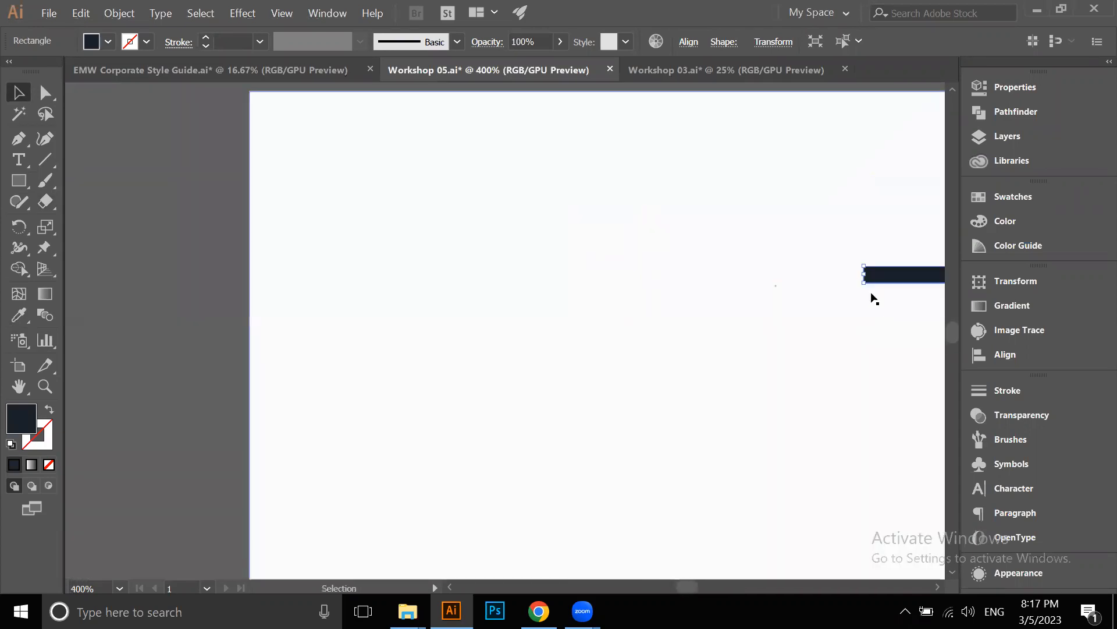
left_click_drag(867, 274, 246, 288)
left_click(111, 123)
Undo the letterhead edits back to a blank page, with the orange and navy corner graphics back on the business card
scroll(268, 241, "down", 4)
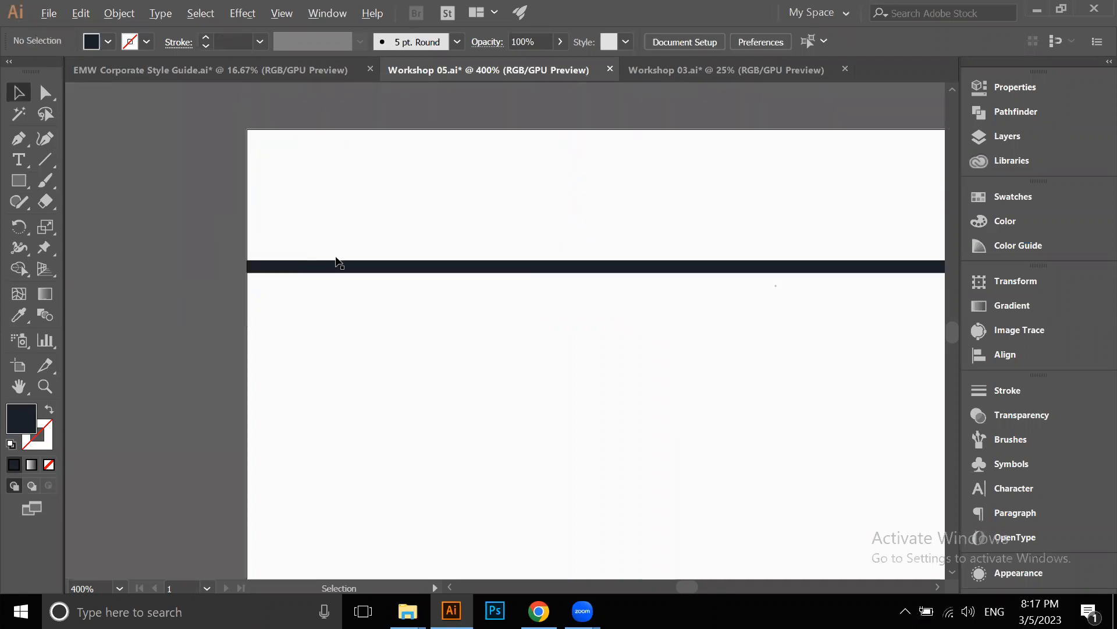
scroll(651, 243, "up", 2)
scroll(651, 243, "down", 2)
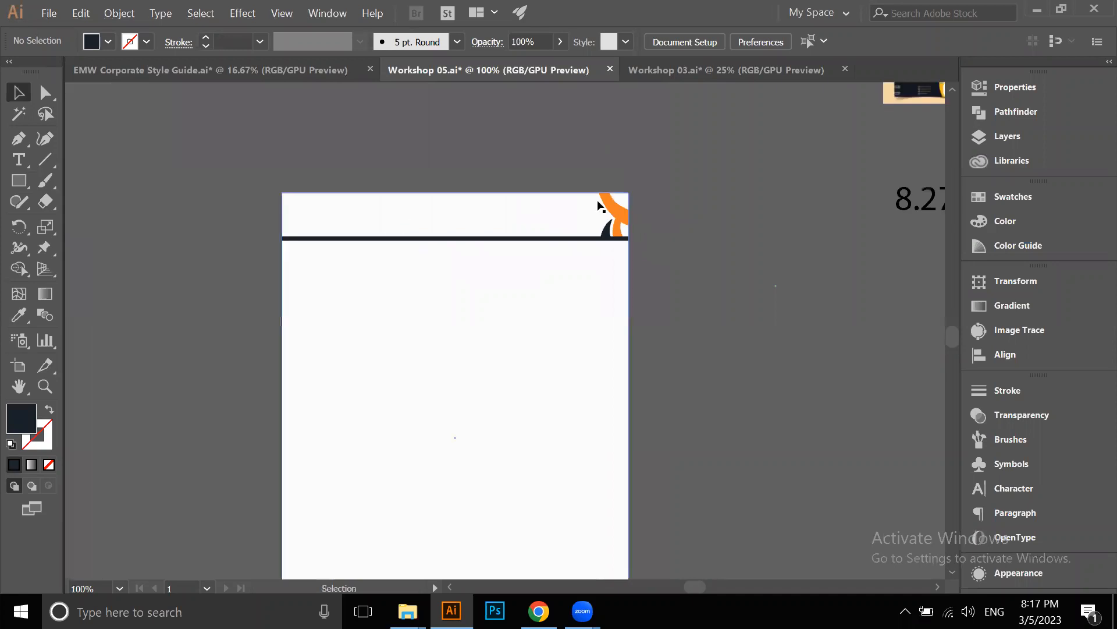
scroll(350, 291, "down", 3)
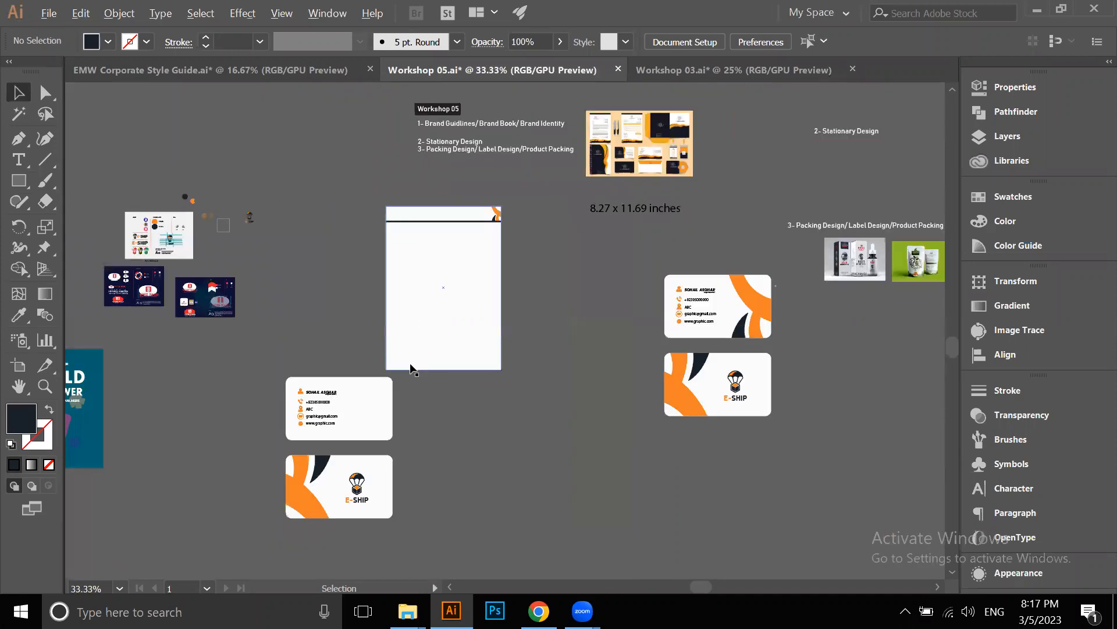
scroll(296, 423, "down", 2)
left_click(296, 423)
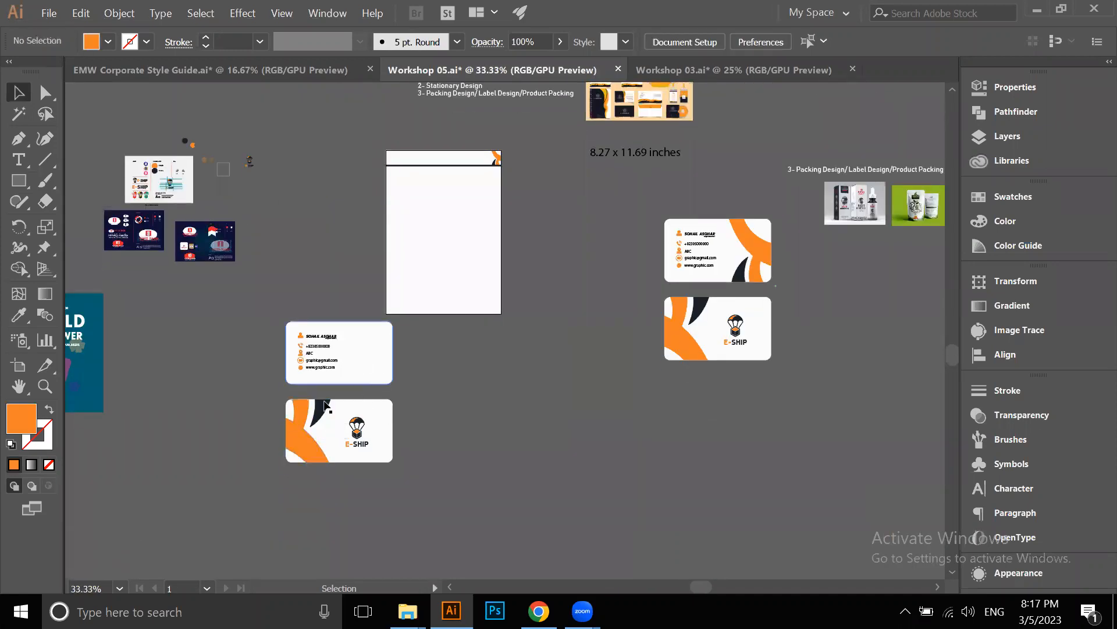
key("ctrl+z")
key("ctrl+z")
key("ctrl+z")
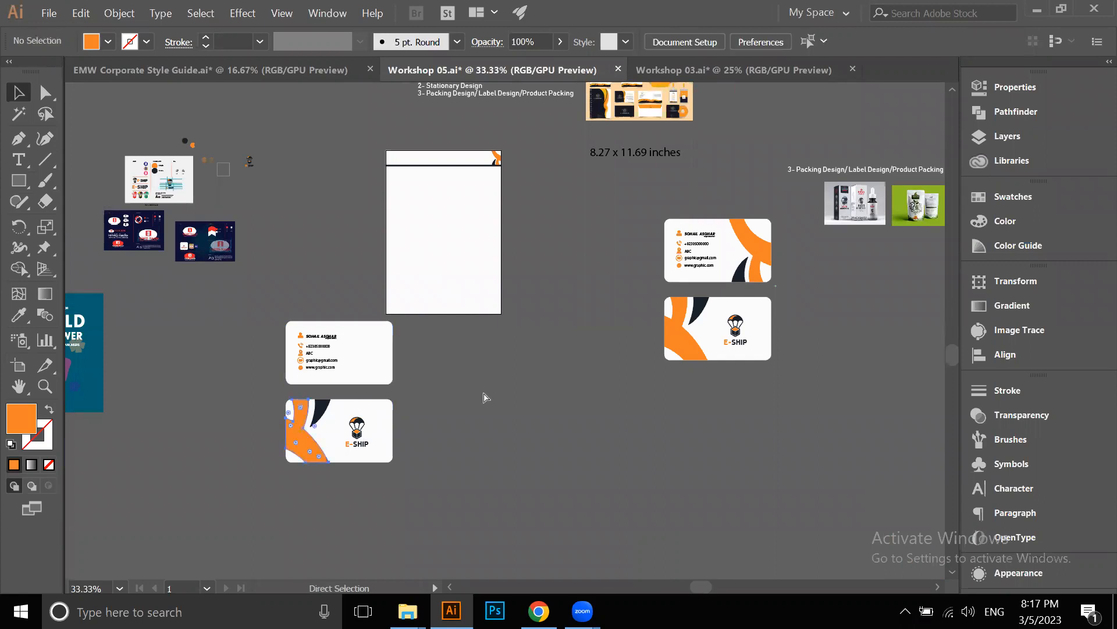
key("ctrl+z")
key("ctrl+z")
key("ctrl+z")
key("ctrl+z")
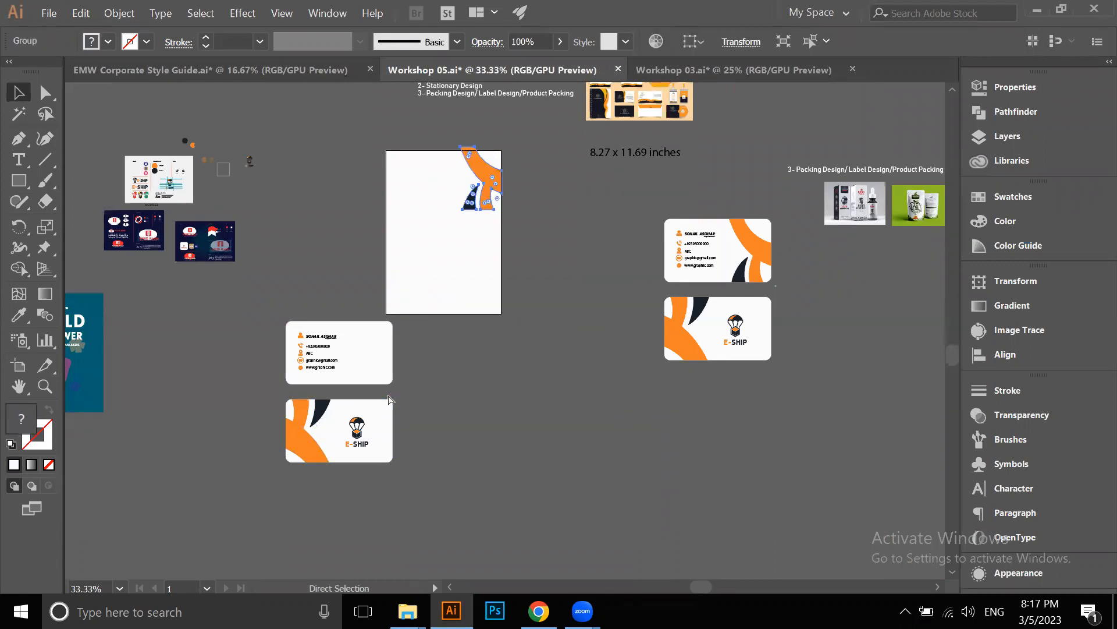
key("ctrl+z")
key("ctrl+z")
key("ctrl+z")
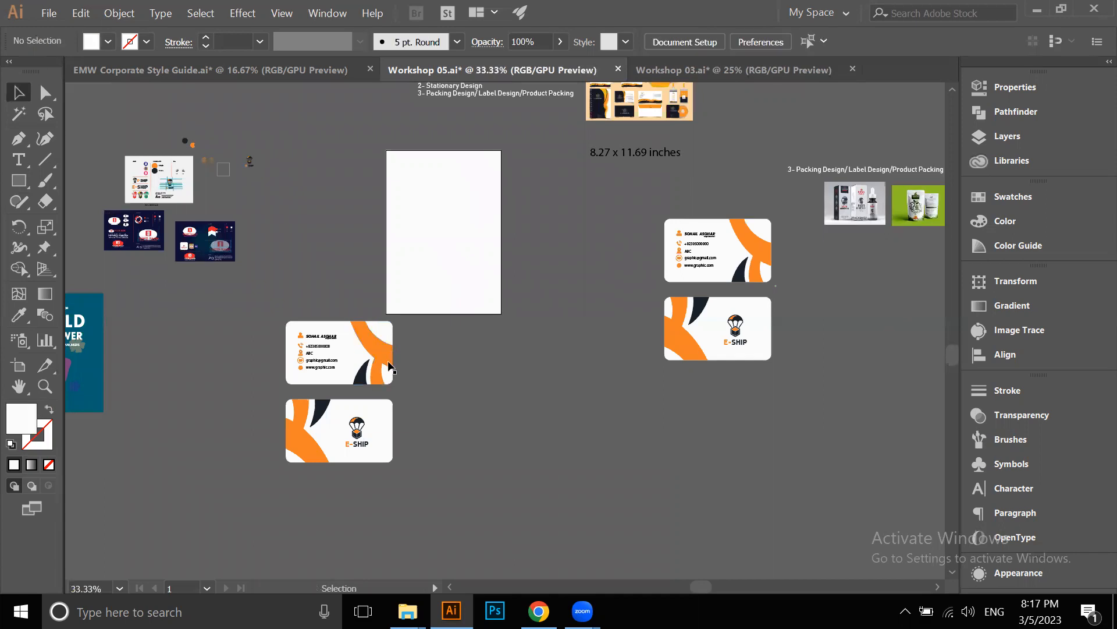
Copy the business card's orange and navy corner group into the letterhead's top-right corner, scaled down and flush with the page edges
key("ctrl+shift+z")
scroll(473, 198, "up", 3)
left_click_drag(473, 197, 532, 149)
left_click_drag(500, 193, 444, 327)
left_click_drag(450, 403, 576, 306)
scroll(445, 232, "up", 3)
scroll(576, 303, "up", 2)
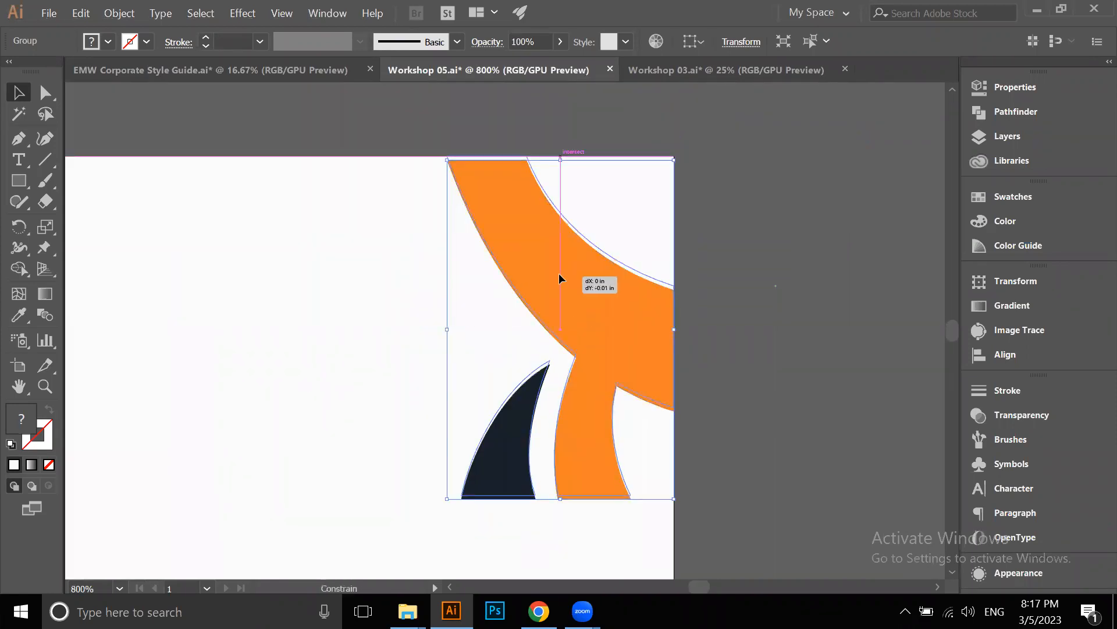
scroll(559, 277, "down", 2)
left_click_drag(560, 381, 690, 267)
scroll(583, 309, "up", 2)
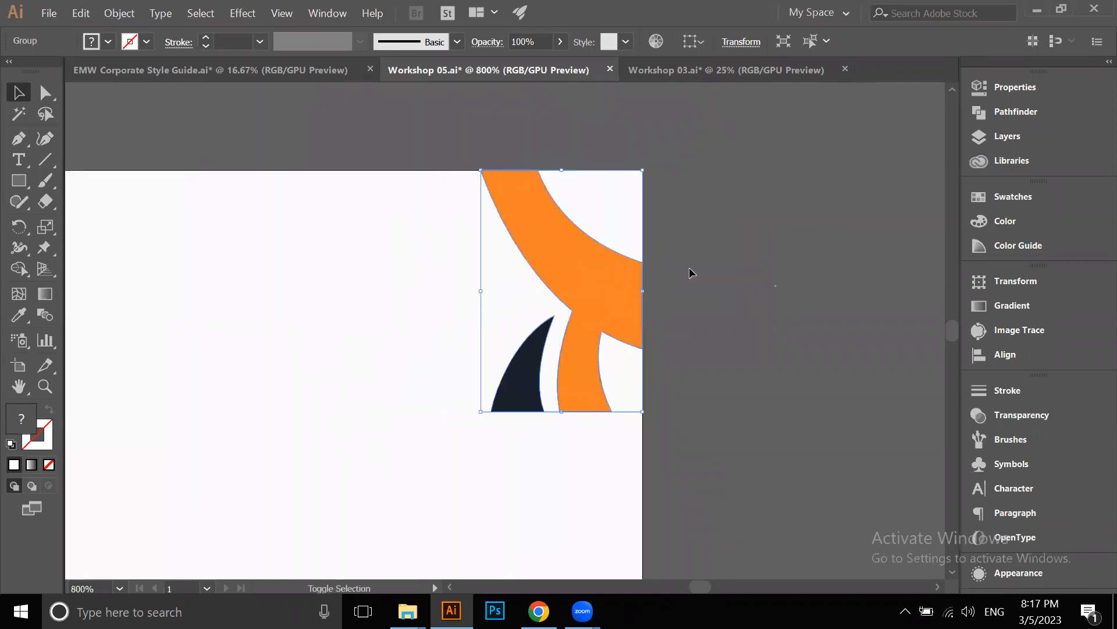
left_click(690, 267)
Draw a horizontal rectangle directly beneath the corner shapes and stretch it across the full width of the letterhead
scroll(690, 267, "down", 6)
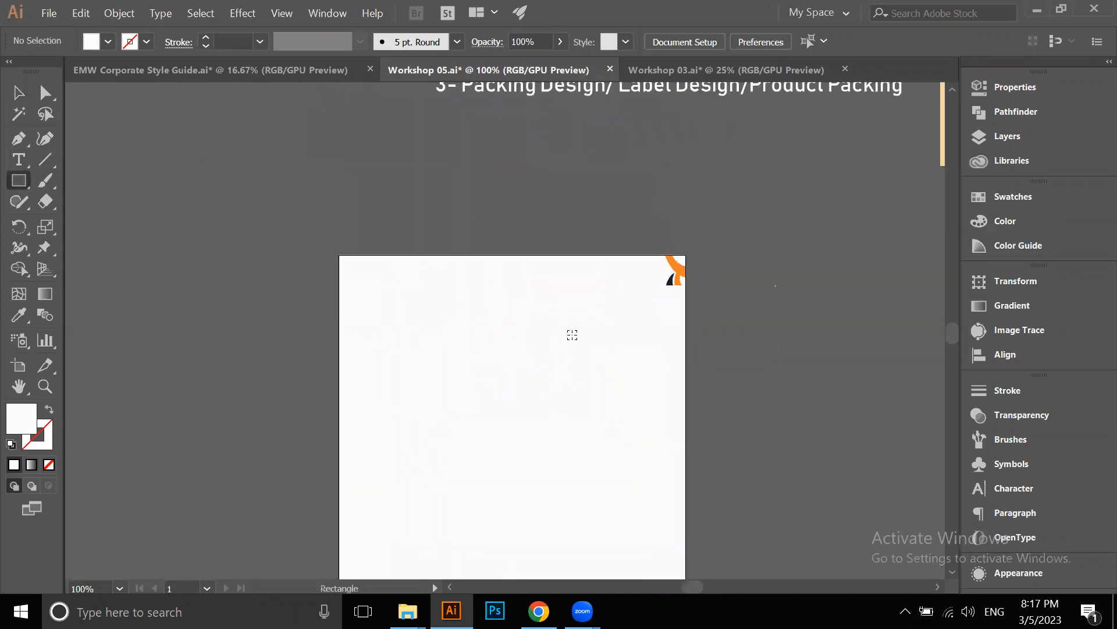
scroll(572, 335, "up", 3)
left_click_drag(888, 199, 296, 245)
scroll(296, 245, "down", 2)
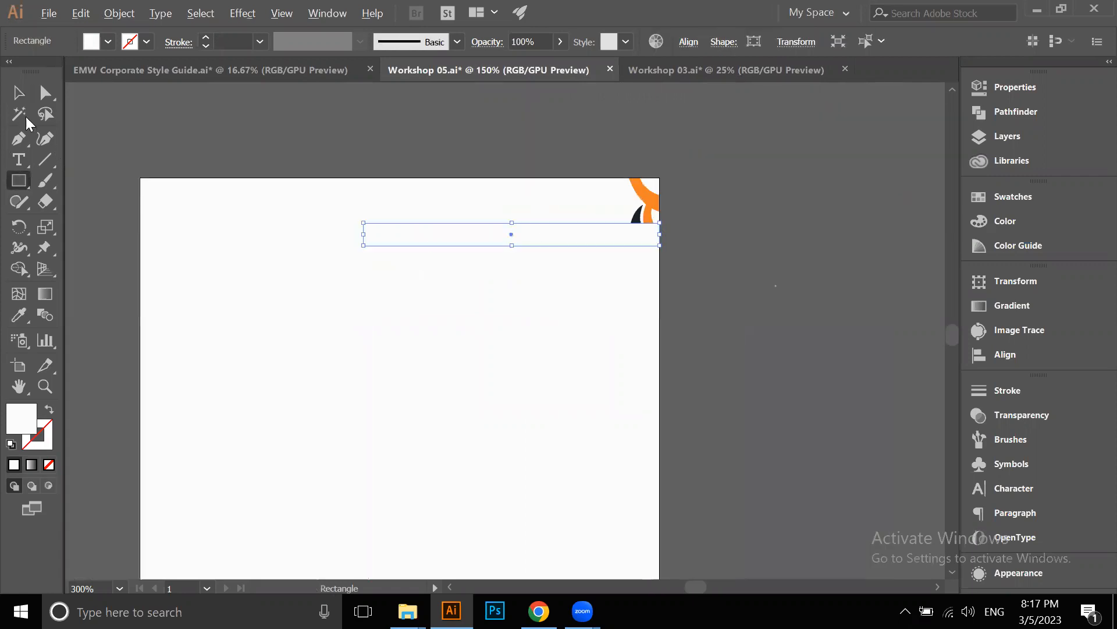
scroll(403, 239, "up", 1)
left_click_drag(482, 264, 872, 294)
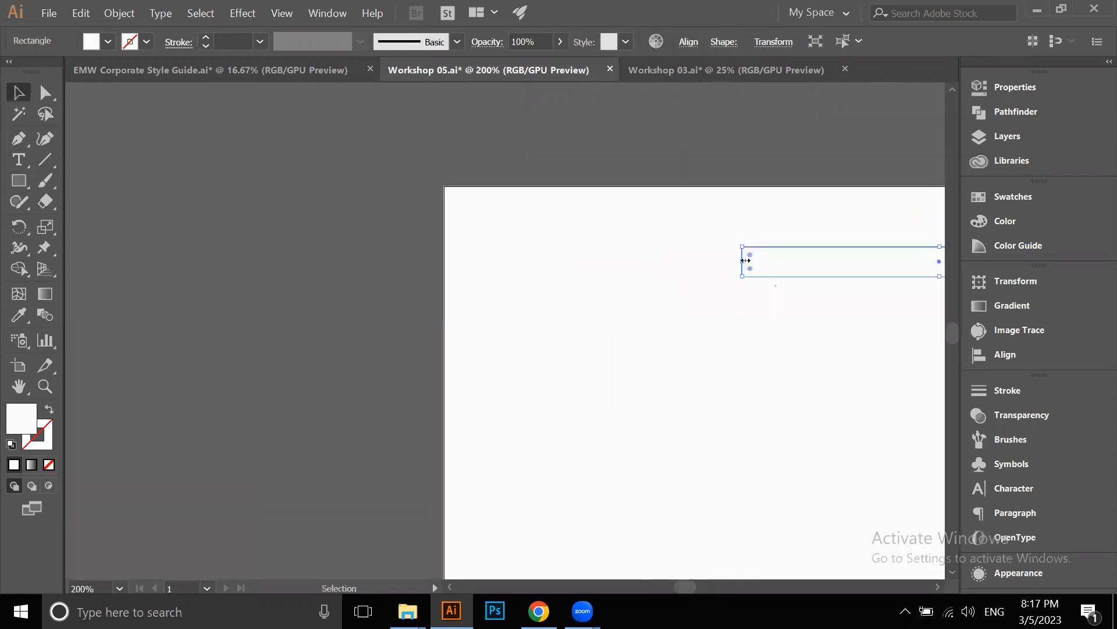
left_click_drag(546, 267, 443, 268)
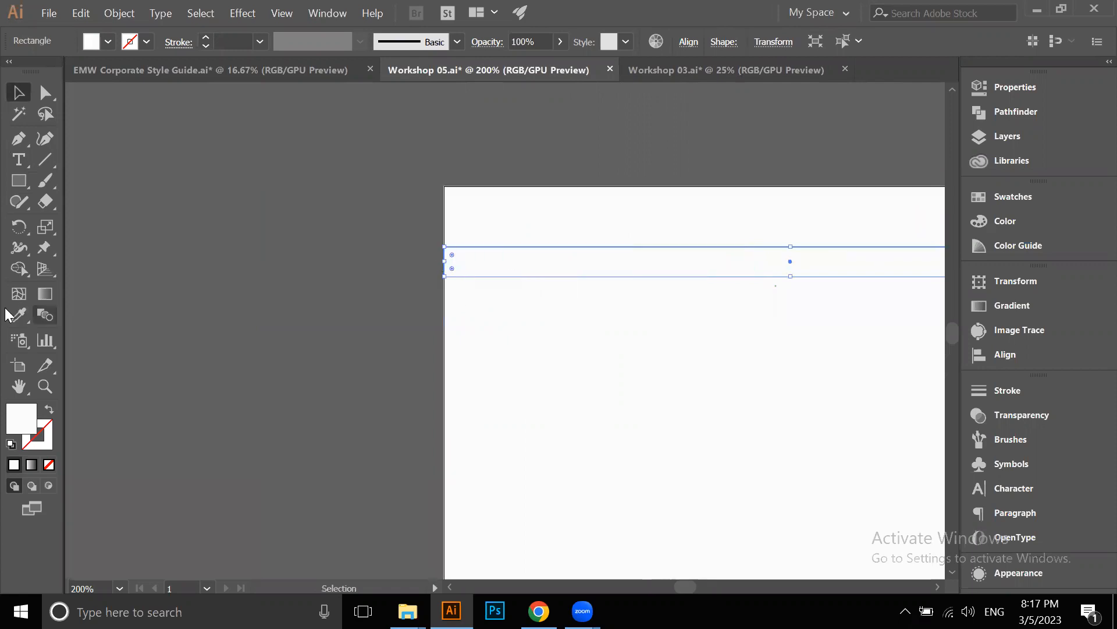
Fill the full-width rectangle with the dark navy sampled from the corner artwork using the Eyedropper
left_click(18, 315)
scroll(679, 267, "down", 6)
scroll(553, 236, "up", 3)
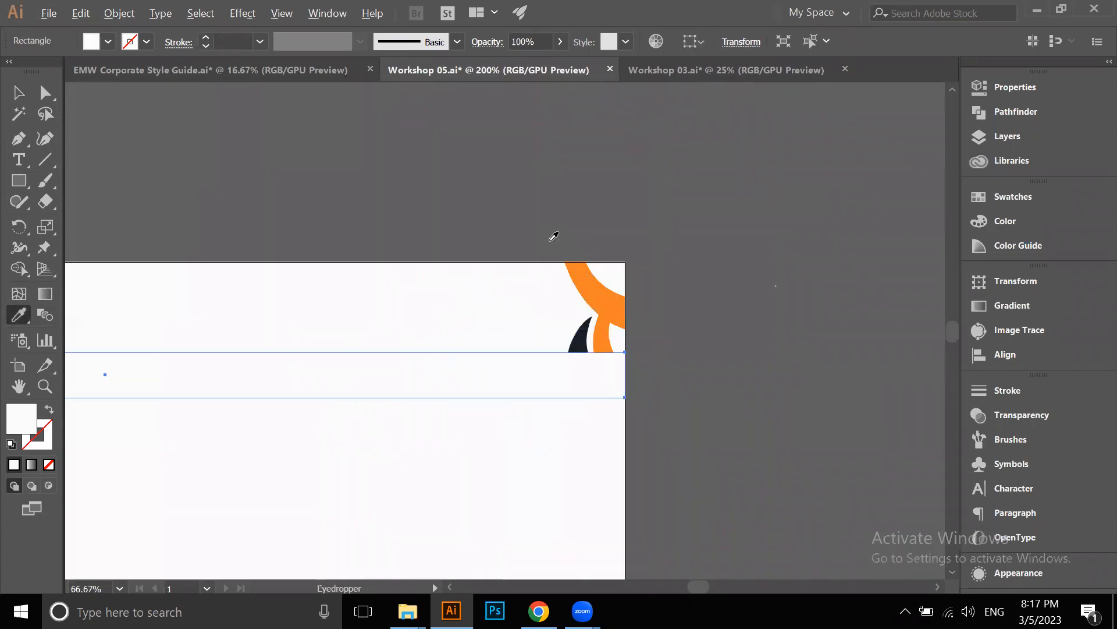
left_click(600, 285)
left_click(585, 329)
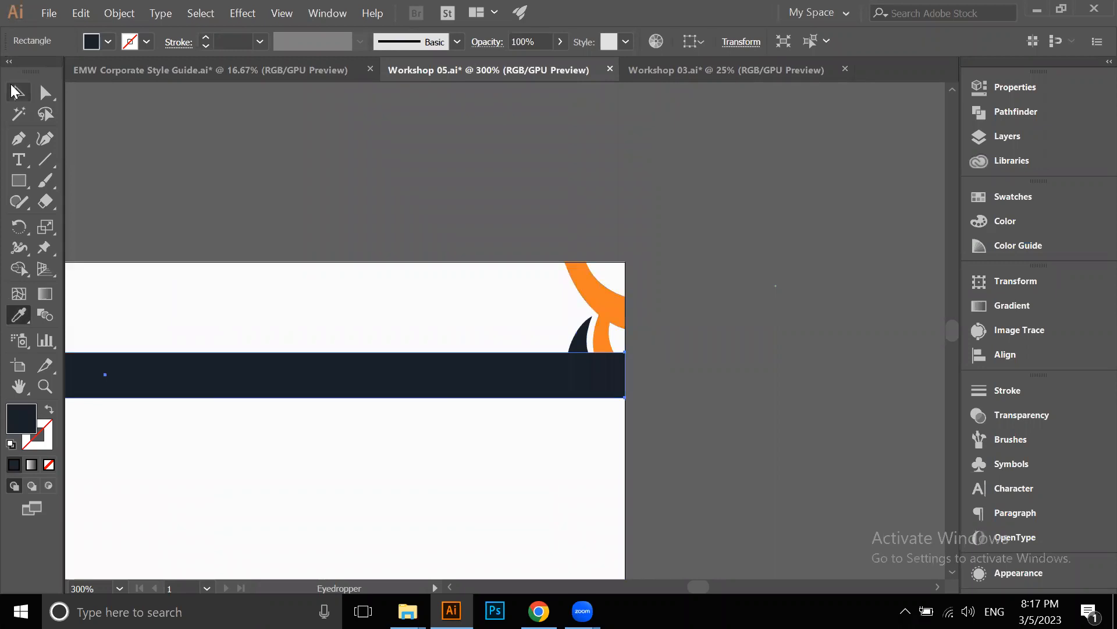
Reduce the navy bar's height from its lower edge to about a third, leaving its upper edge in place
scroll(452, 282, "up", 1)
scroll(424, 339, "up", 1)
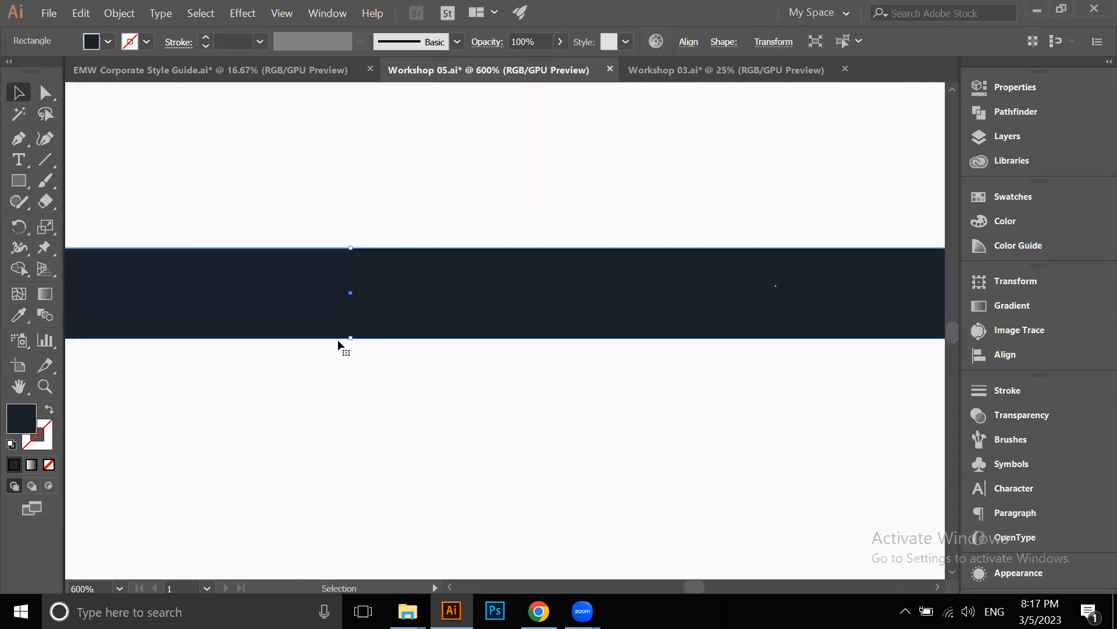
left_click_drag(349, 339, 349, 277)
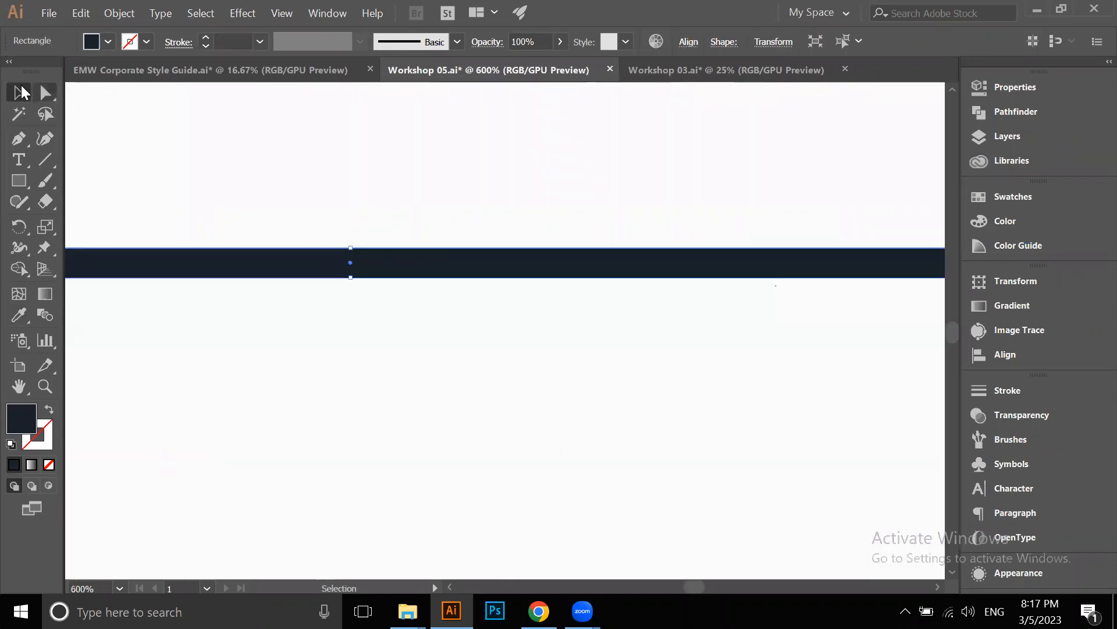
left_click(489, 220)
Delete the navy bar beneath the letterhead's corner shapes
scroll(488, 217, "down", 4)
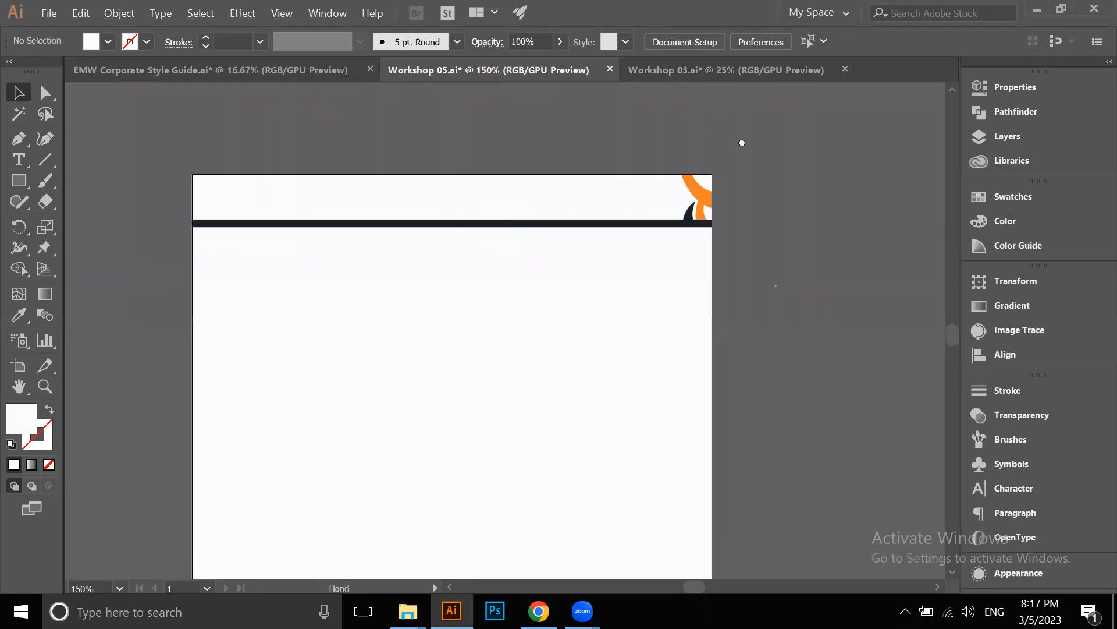
scroll(709, 205, "down", 2)
left_click_drag(721, 198, 512, 204)
left_click_drag(424, 245, 380, 180)
left_click(331, 242)
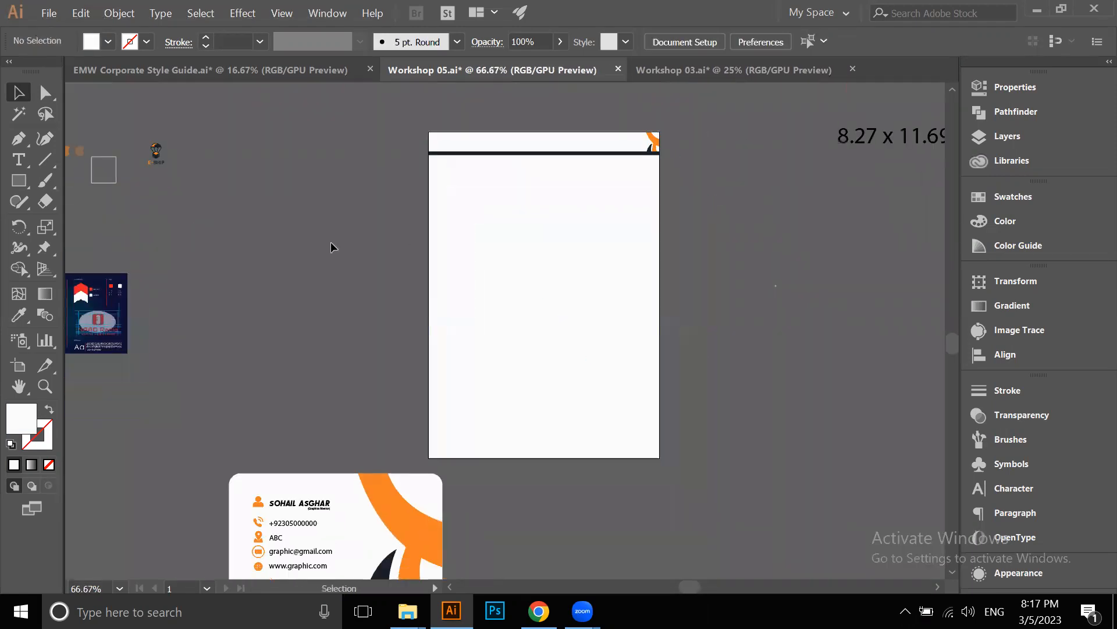
scroll(694, 136, "up", 2)
left_click_drag(594, 176, 683, 231)
key("Delete")
Rotate the orange and navy group about 45° counterclockwise and enlarge it so it overhangs the letterhead's top-right corner
left_click_drag(600, 169, 716, 236)
left_click_drag(638, 220, 584, 219)
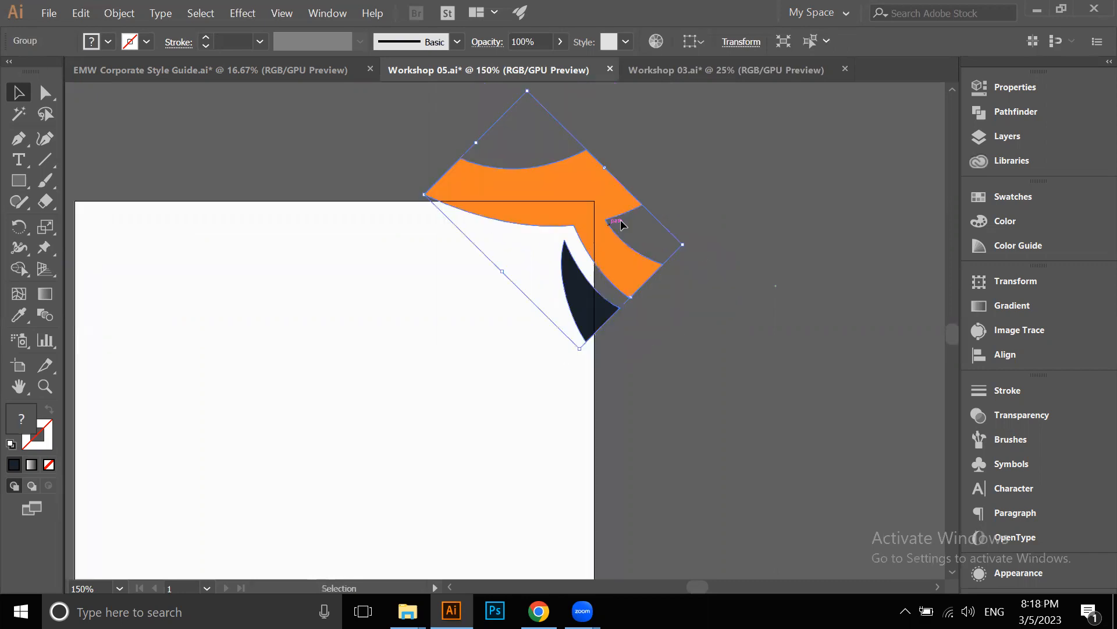
left_click_drag(608, 166, 601, 184)
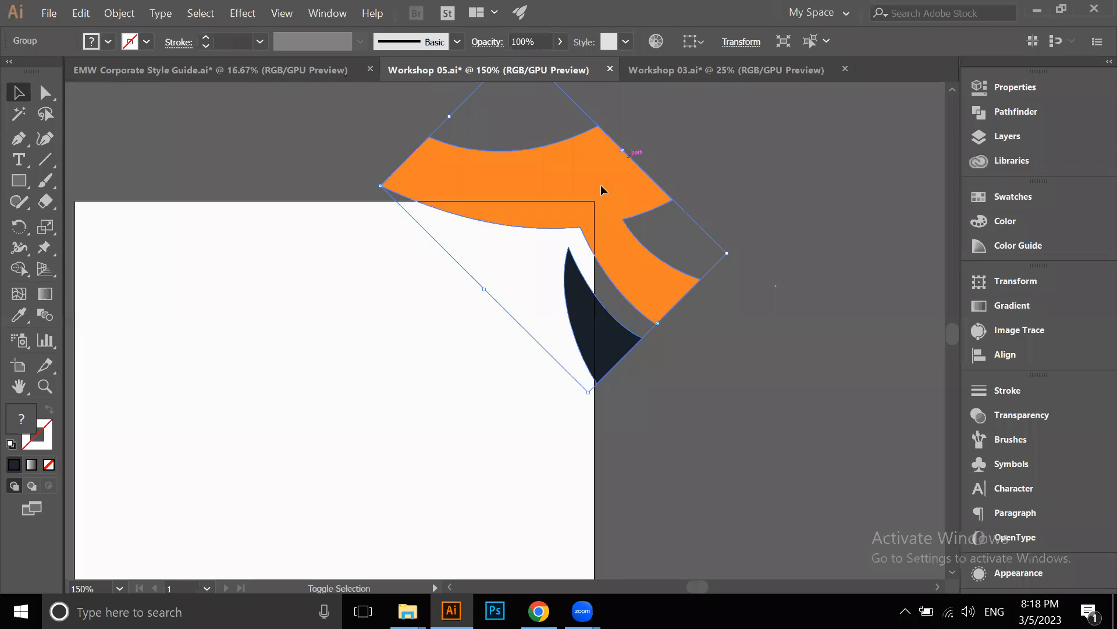
left_click(721, 368)
Trim away the orange and navy parts outside the letterhead page with the Shape Builder tool
key("ctrl+a")
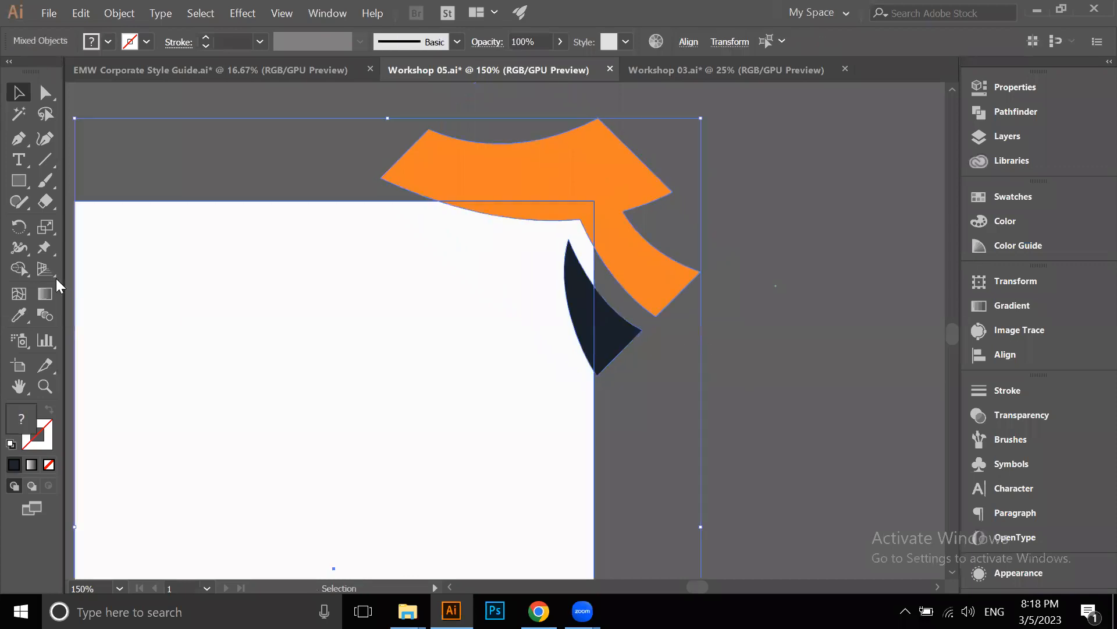
left_click(21, 268)
left_click(511, 190, "alt")
left_click(610, 347, "alt")
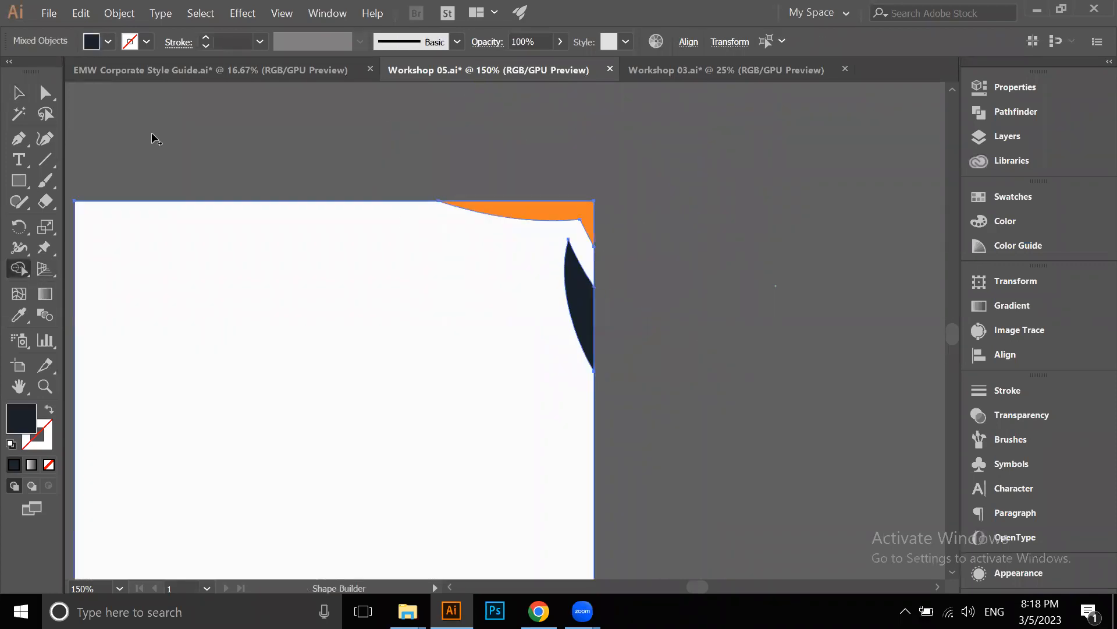
left_click(14, 91)
left_click(666, 192)
scroll(665, 192, "down", 3)
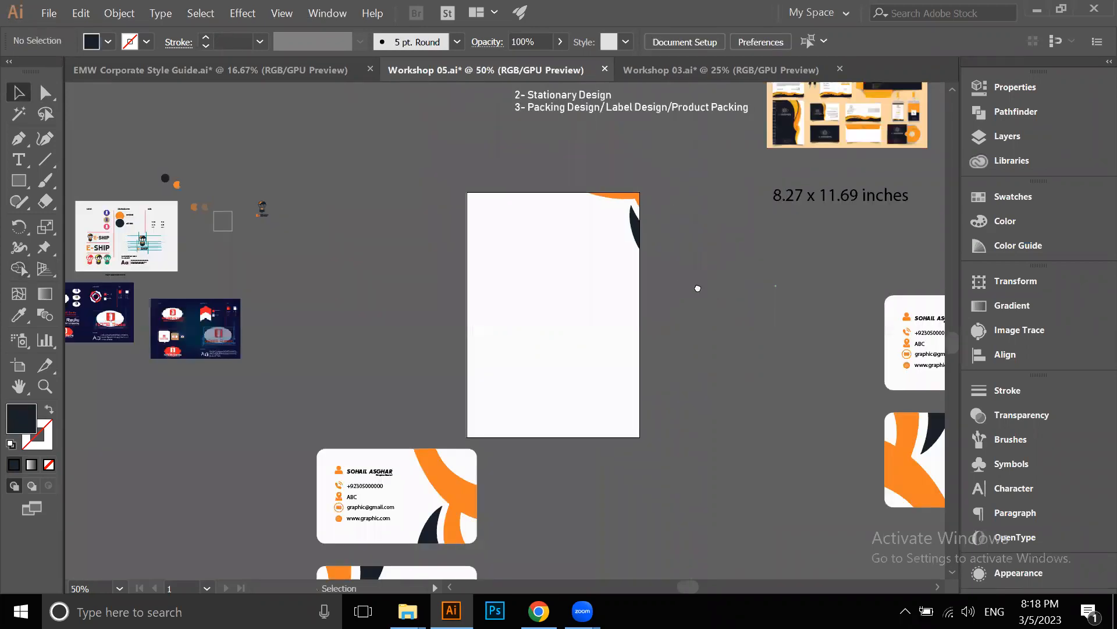
left_click_drag(698, 288, 666, 281)
Scale the trimmed corner group down proportionally to about 1.87 x 2.04 in, anchored in the page's top-right corner
left_click(606, 221)
scroll(605, 221, "up", 2)
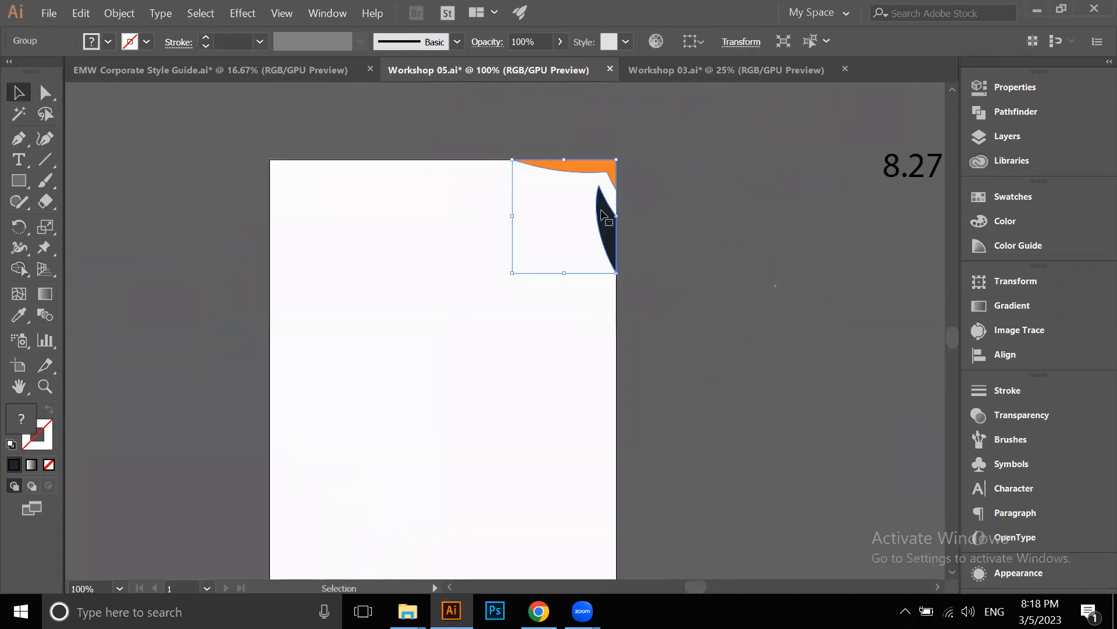
left_click_drag(512, 273, 538, 253)
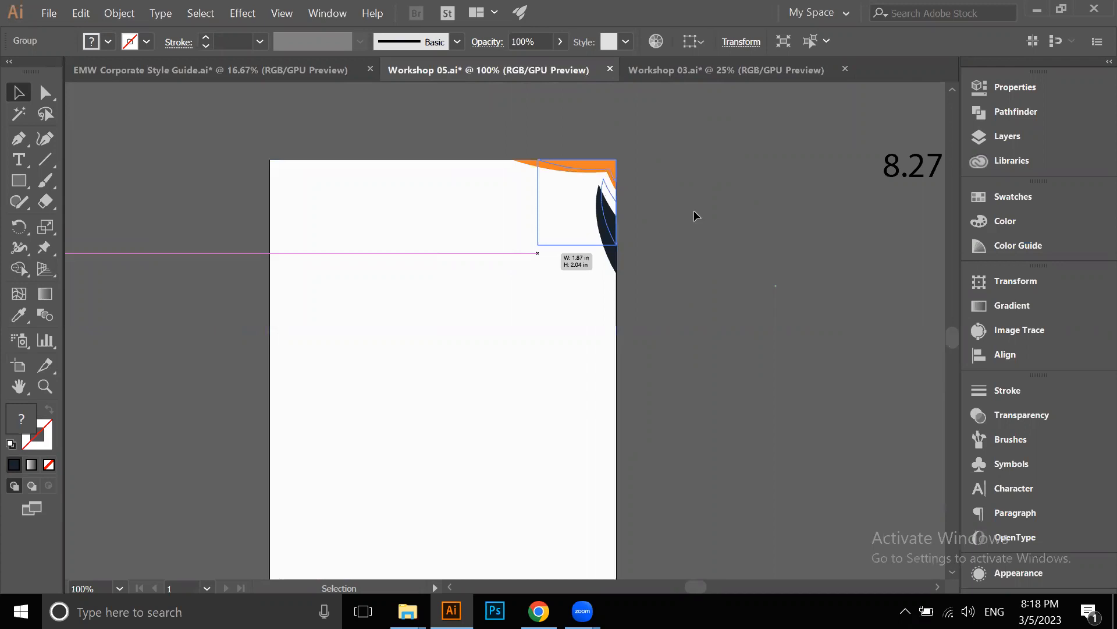
left_click(693, 210)
Move the trimmed corner group off the letterhead onto the empty canvas to the left of the page
scroll(693, 210, "down", 1)
left_click_drag(637, 213, 351, 235)
left_click(266, 370)
left_click_drag(276, 270, 158, 255)
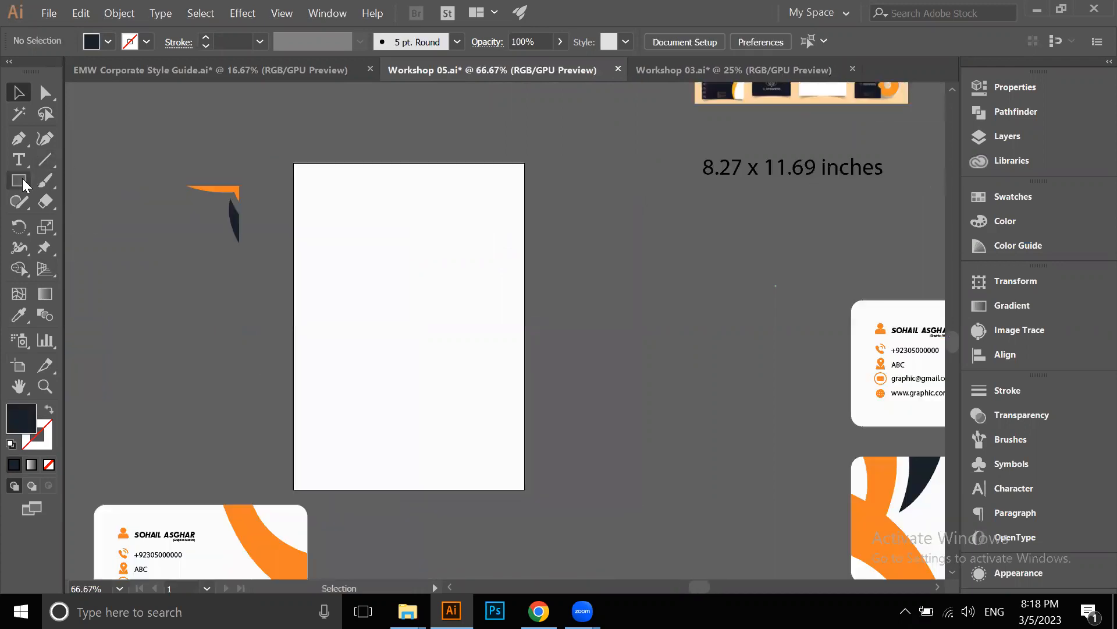
Draw a navy horizontal rectangle near the letterhead's upper-left corner, spanning about two thirds of the page width
scroll(300, 179, "up", 3)
mouse_move(236, 166)
left_mouse_down()
mouse_move(728, 209)
mouse_move(710, 219)
left_mouse_up()
left_click(19, 93)
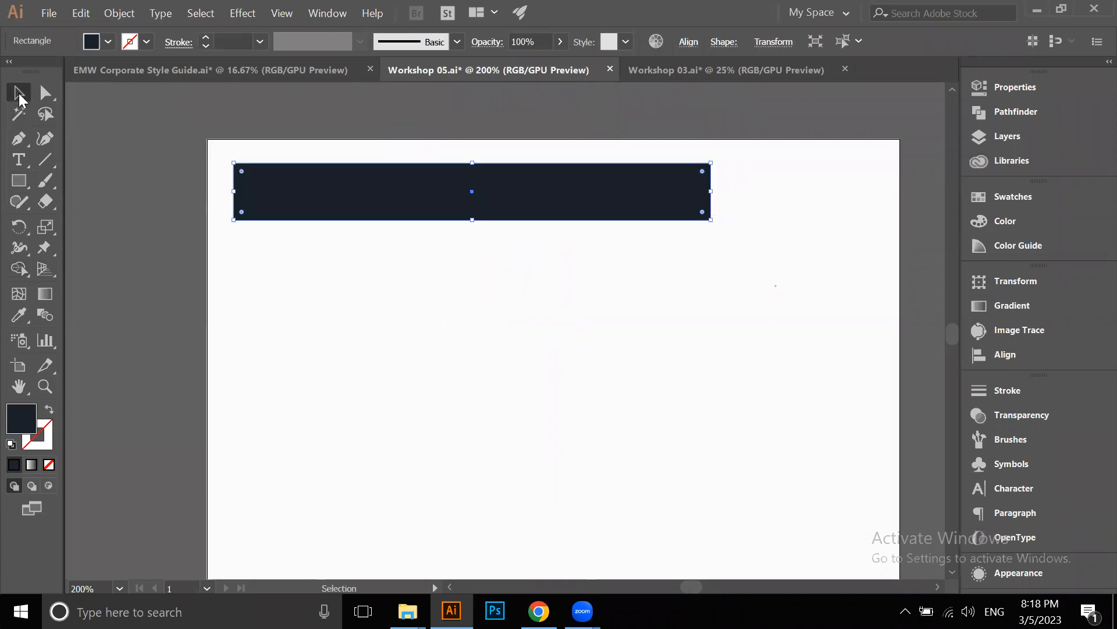
Round all four corners of the navy rectangle and shrink it to just over half the page width, near the left edge
left_click(45, 92)
scroll(194, 144, "up", 2)
left_click_drag(281, 191, 317, 224)
key("v")
left_click(125, 204)
scroll(211, 242, "down", 2)
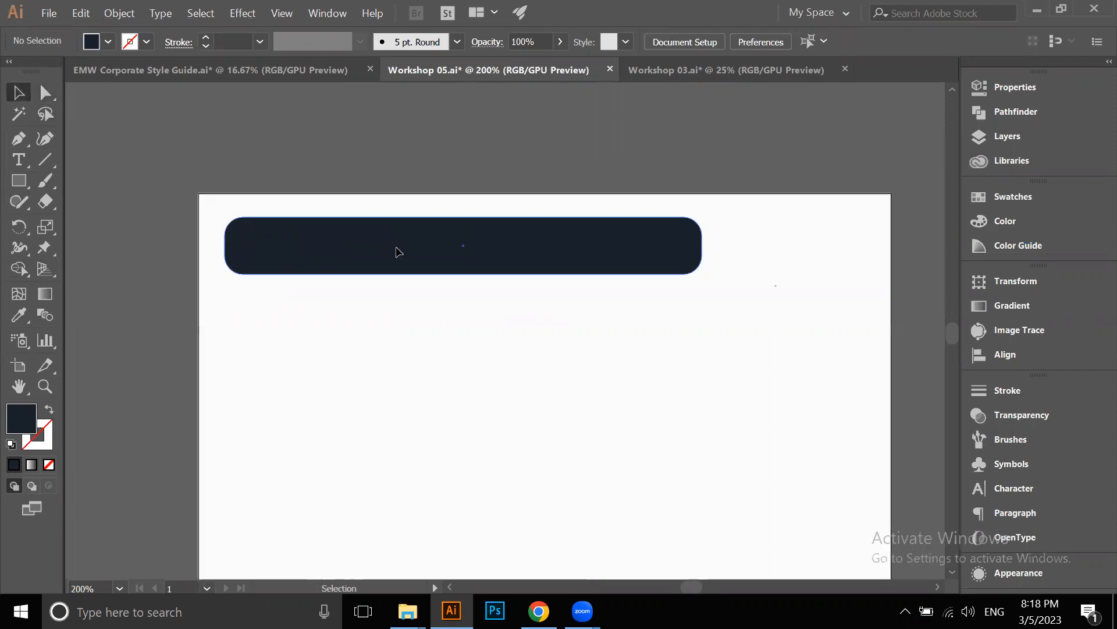
left_click_drag(384, 254, 384, 254)
left_click_drag(690, 247, 616, 247)
Try a smaller copy of the rounded navy bar overlapping its right end, and delete the copy
left_click_drag(305, 250, 589, 250)
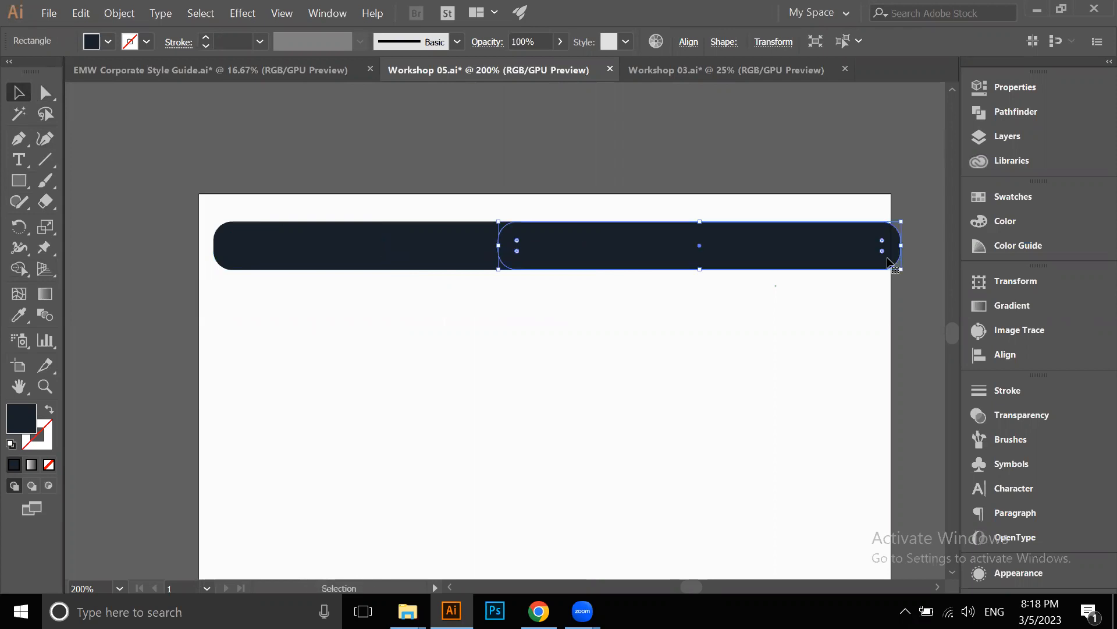
left_click_drag(901, 247, 735, 262)
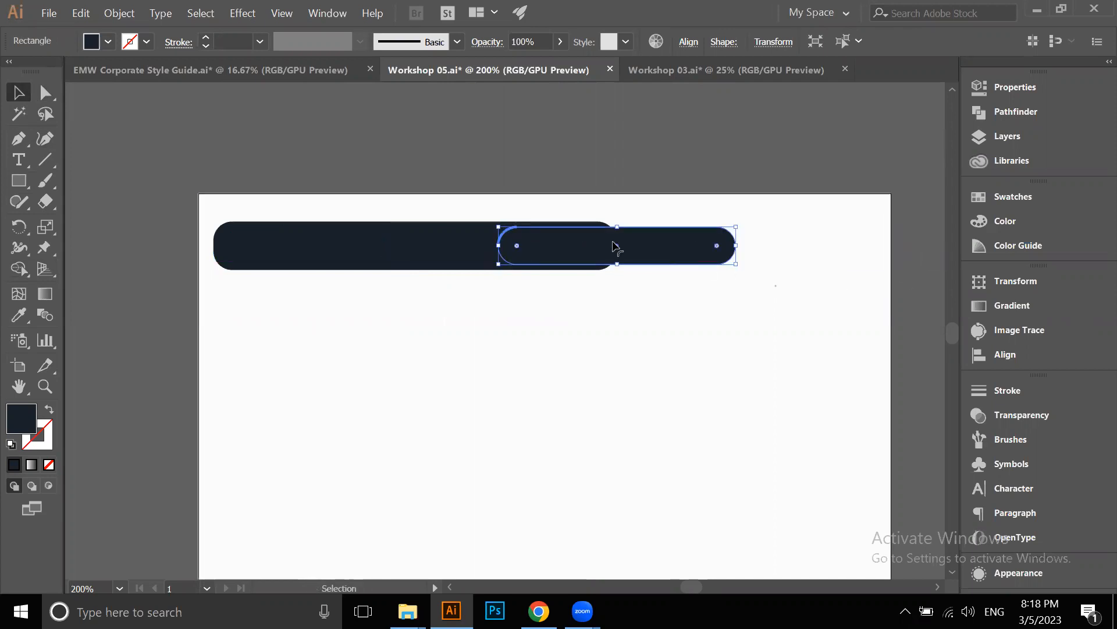
left_click_drag(618, 230, 617, 240)
key("Delete")
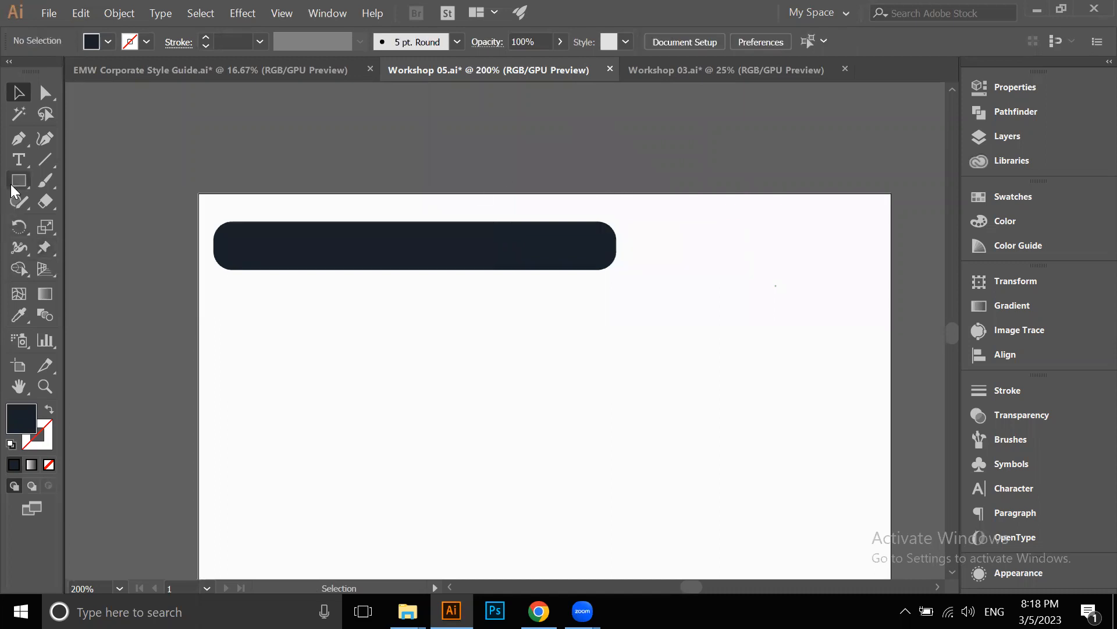
Draw a thin horizontal rectangle across the navy bar's right end and fill it with the orange sampled from the corner artwork
left_click_drag(519, 253, 742, 258)
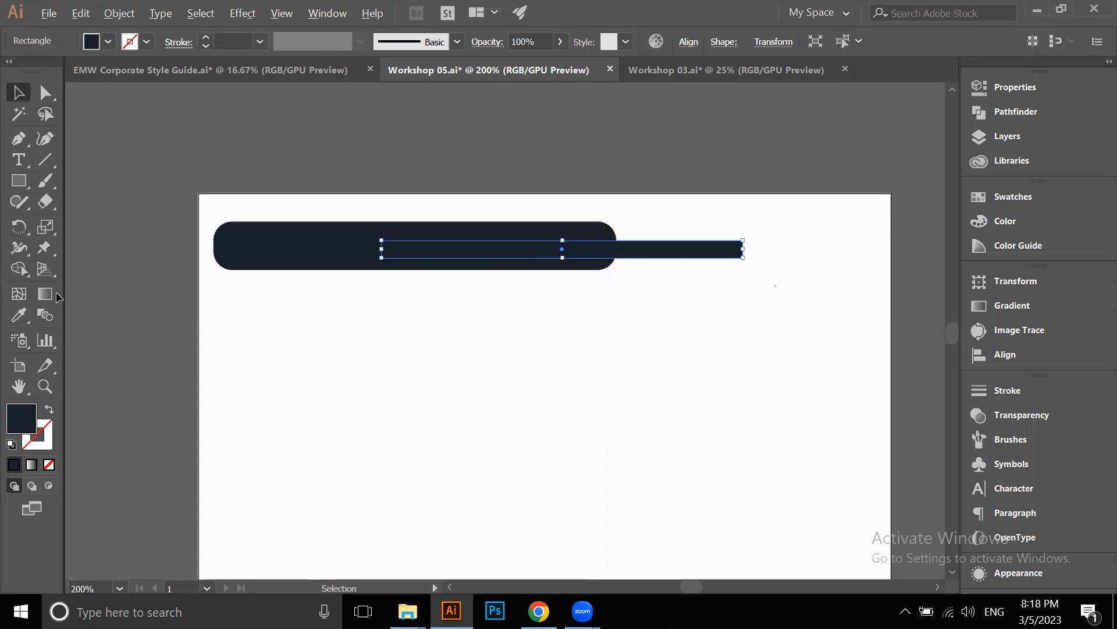
key("ctrl+minus")
key("ctrl+minus")
key("ctrl+minus")
key("i")
left_click(88, 247)
left_click(19, 93)
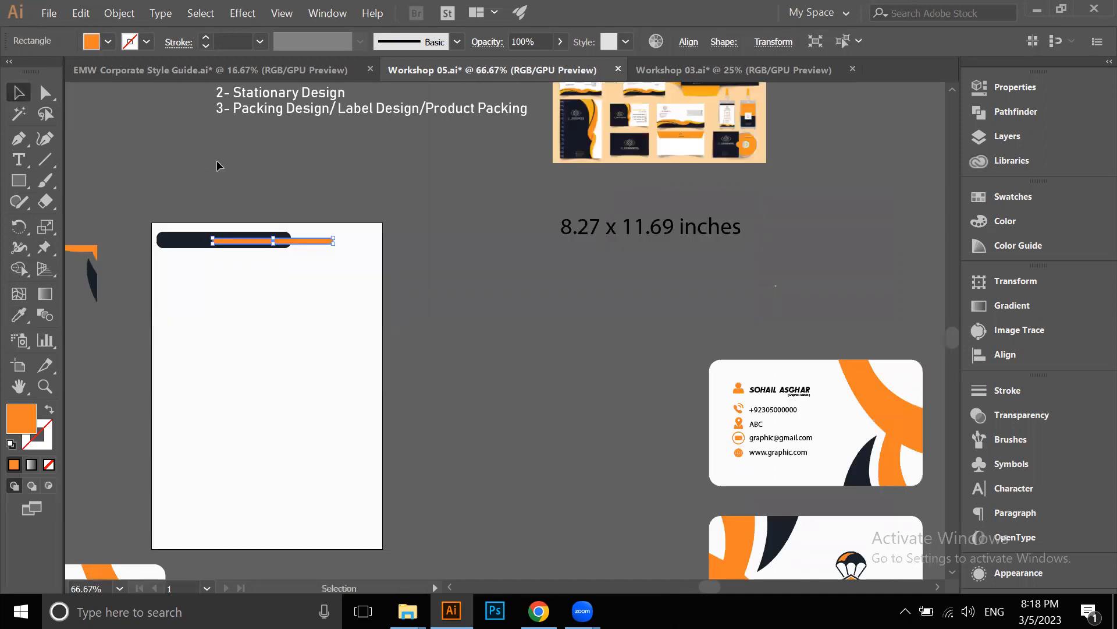
Align the orange bar and the rounded navy bar to each other's vertical centre in the letterhead header
scroll(217, 161, "up", 2)
left_click(188, 271)
left_click(134, 300)
scroll(216, 302, "up", 2)
left_click(505, 313, "shift")
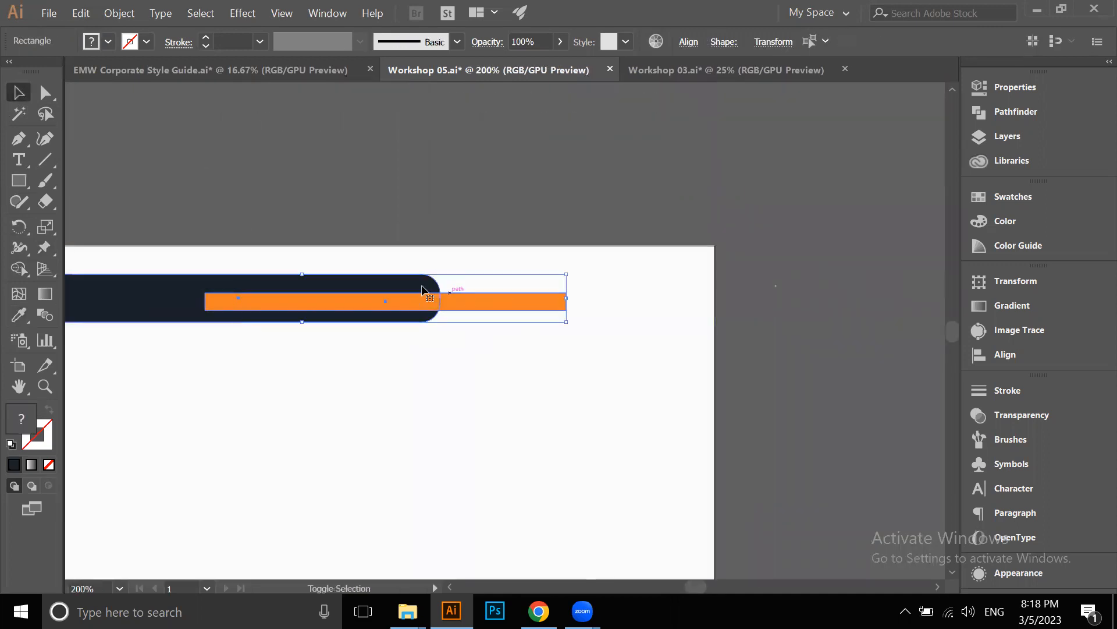
left_click(685, 44)
left_click(651, 92)
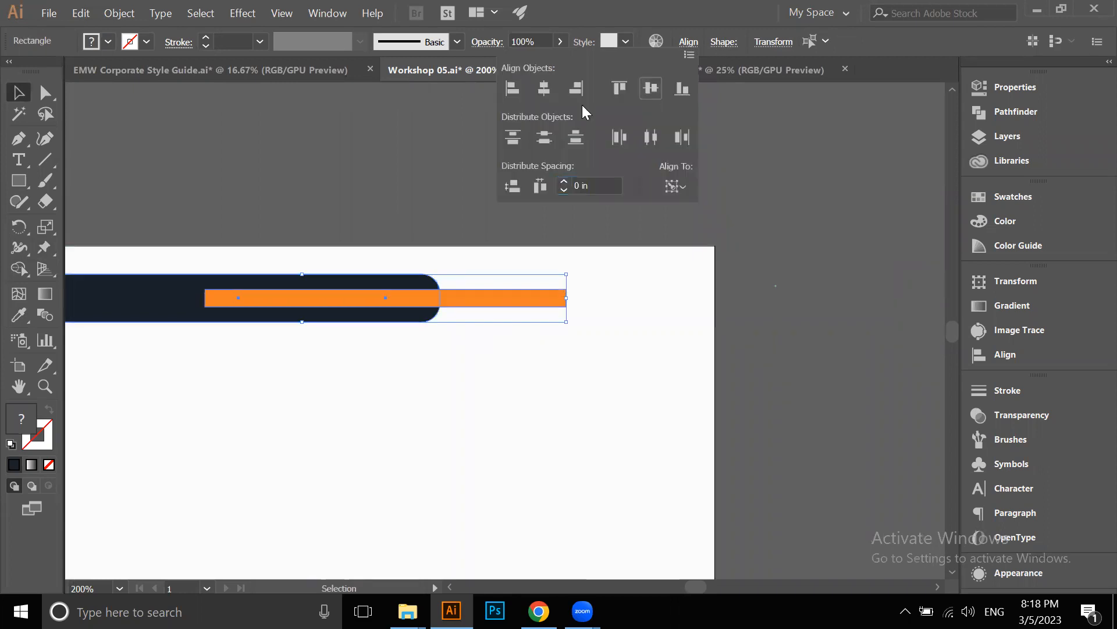
Bring the navy bar to the front so it covers the overlapping part of the orange bar
left_click(419, 192)
right_click(171, 298)
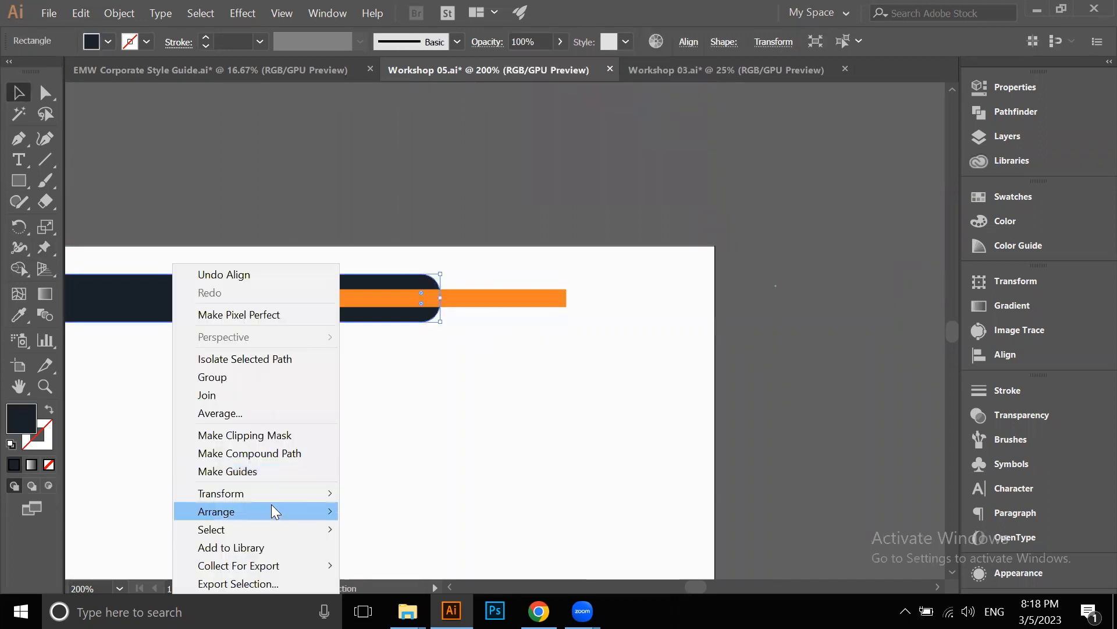
mouse_move(271, 508)
left_click(373, 513)
left_click(388, 225)
Lengthen the orange bar by extending its free end towards the page's right edge
key("space")
left_click_drag(410, 206, 475, 212)
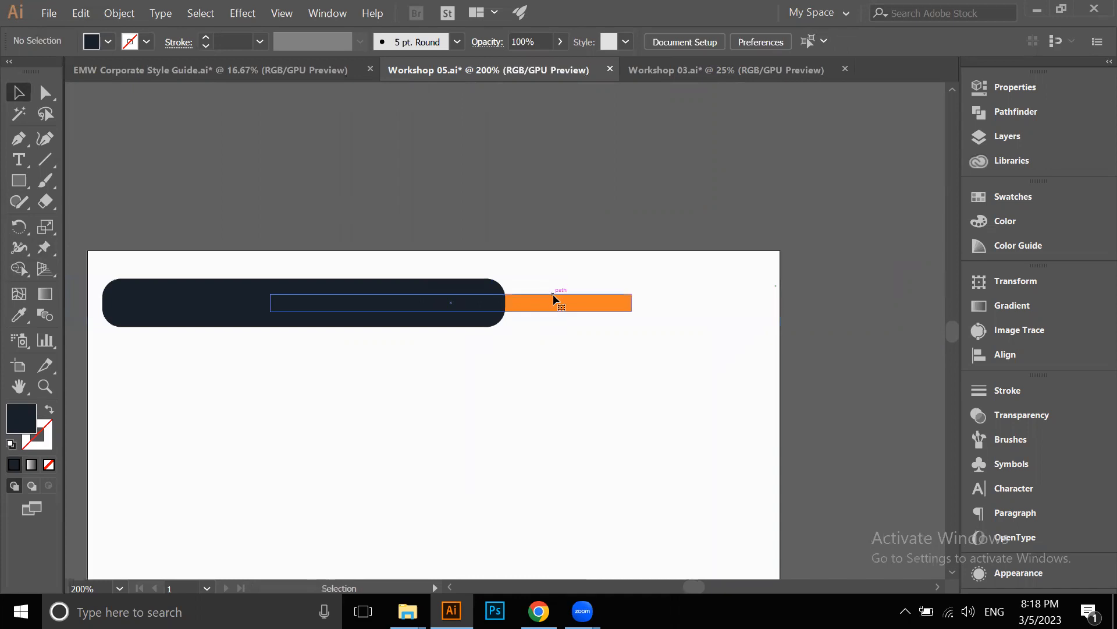
left_click(618, 306)
scroll(627, 306, "up", 2)
left_click_drag(636, 301, 711, 301)
scroll(585, 159, "down", 5)
left_click_drag(603, 222, 499, 273)
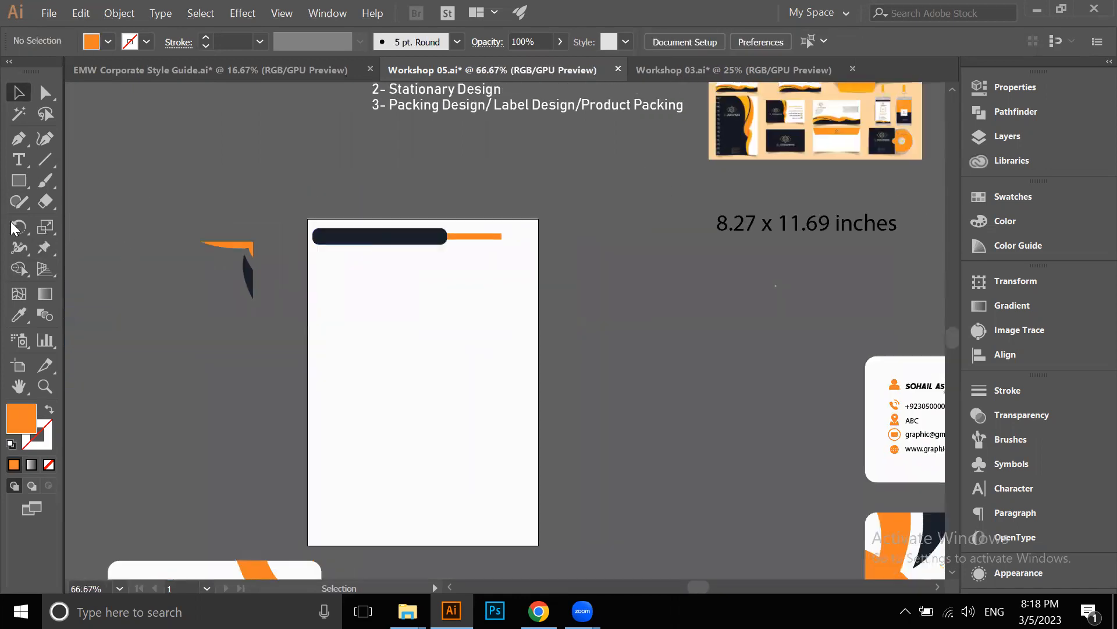
Draw an orange circle with the Ellipse tool and place it over the orange bar's free end
left_click_drag(20, 178, 63, 219)
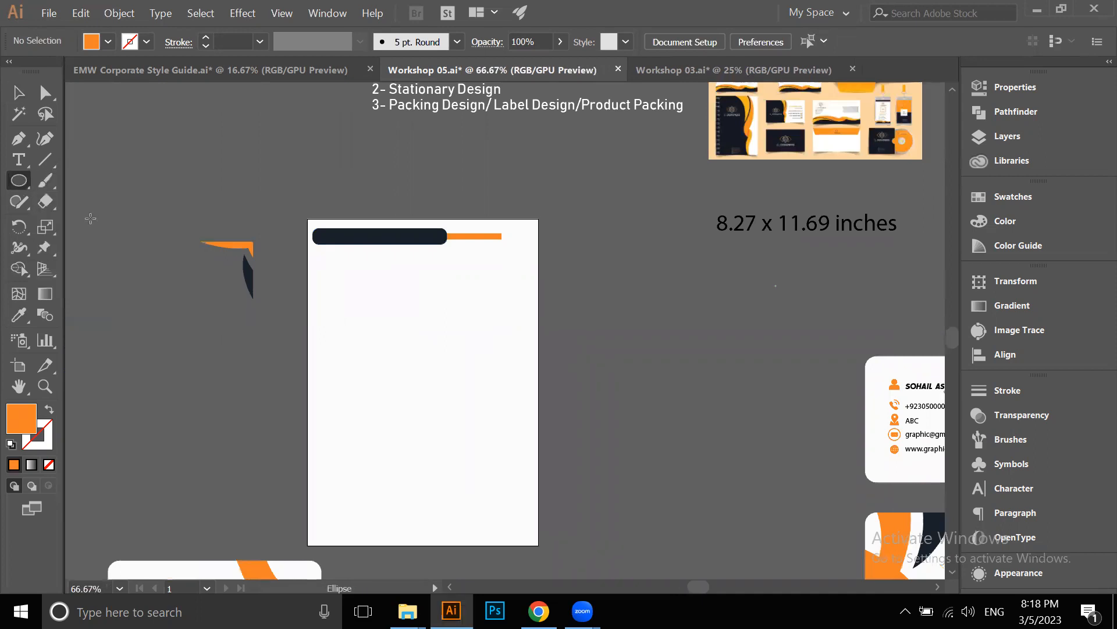
scroll(467, 244, "up", 4)
left_click_drag(508, 240, 573, 267)
key("v")
left_click(431, 156)
left_click_drag(510, 219, 541, 222)
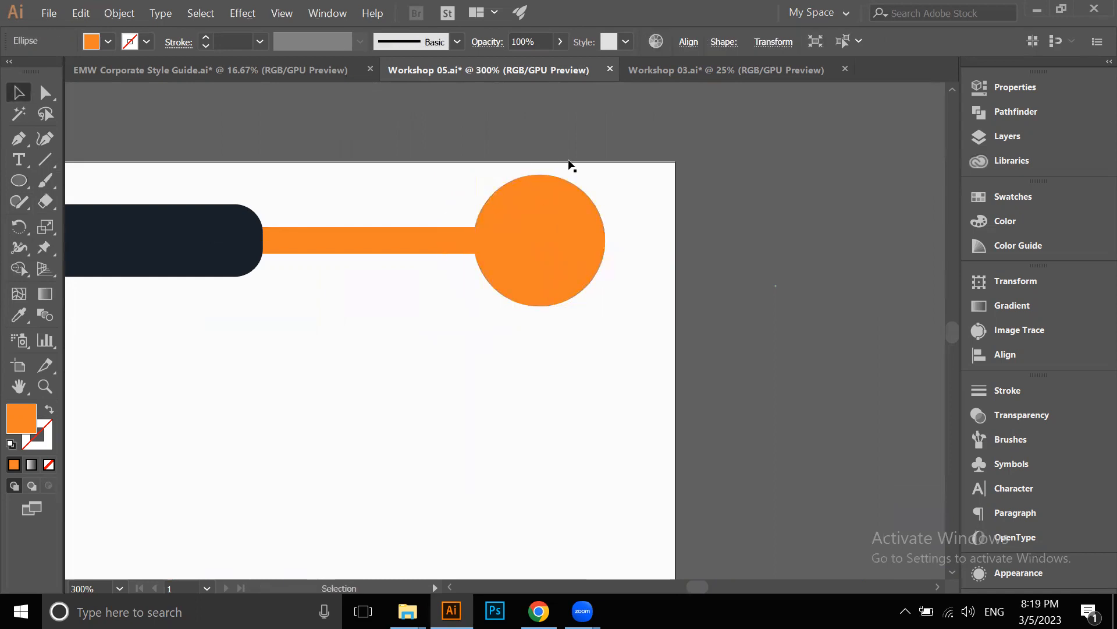
Group the navy bar, orange bar and circle, and centre the group horizontally on the letterhead page
scroll(568, 163, "down", 3)
left_click(274, 132)
left_click_drag(602, 248, 602, 250)
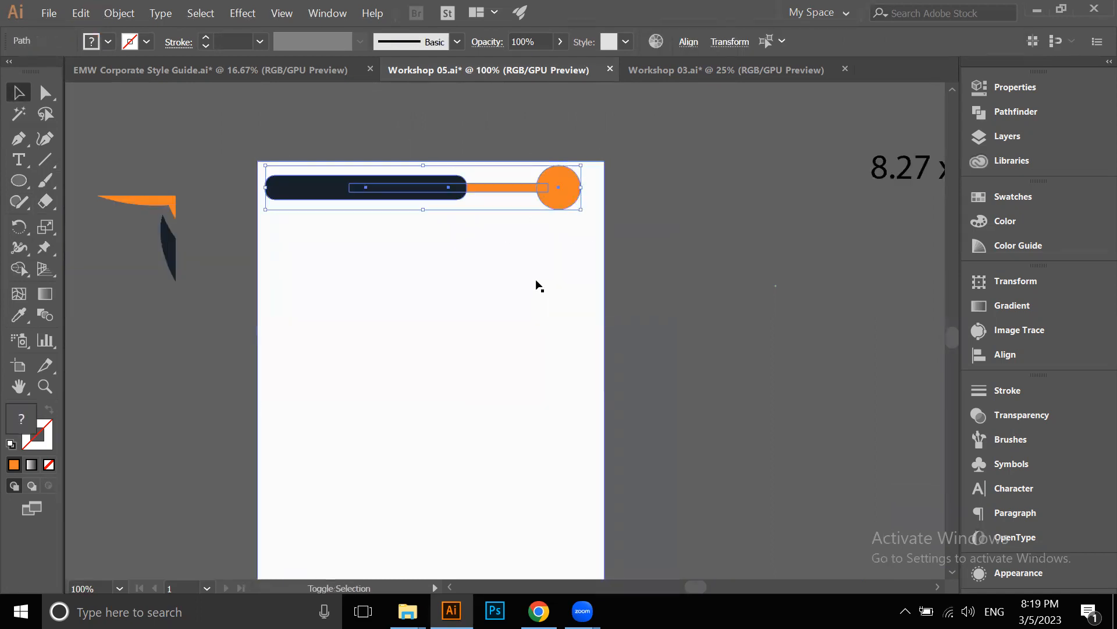
right_click(661, 192)
left_click(700, 287)
left_click(700, 40)
left_click(709, 102)
left_click(687, 176)
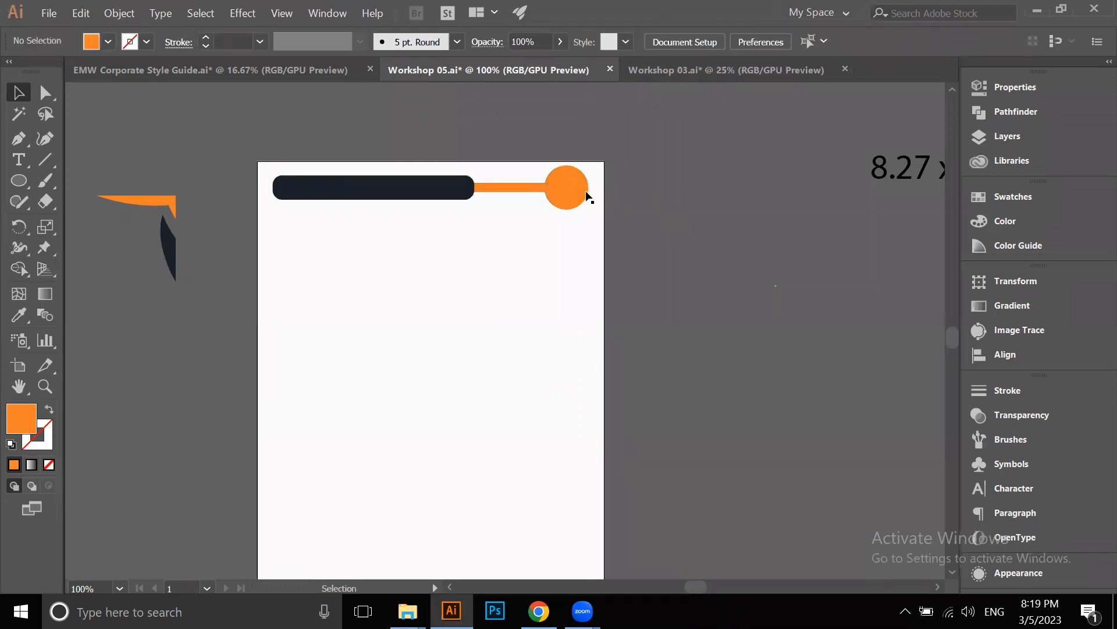
Copy the E-SHIP logo from the business card and place the copy beside the letterhead's upper part
scroll(196, 271, "down", 2)
left_click_drag(154, 523, 240, 302)
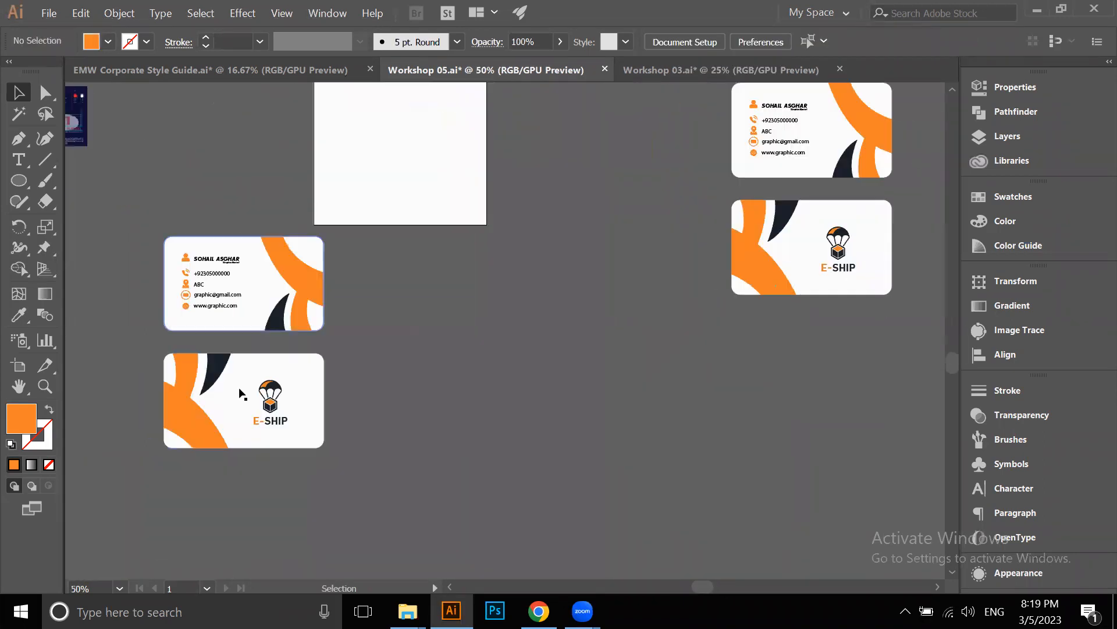
left_click(272, 410)
left_click_drag(532, 146, 532, 134)
left_click_drag(510, 121, 525, 350)
scroll(499, 349, "up", 2)
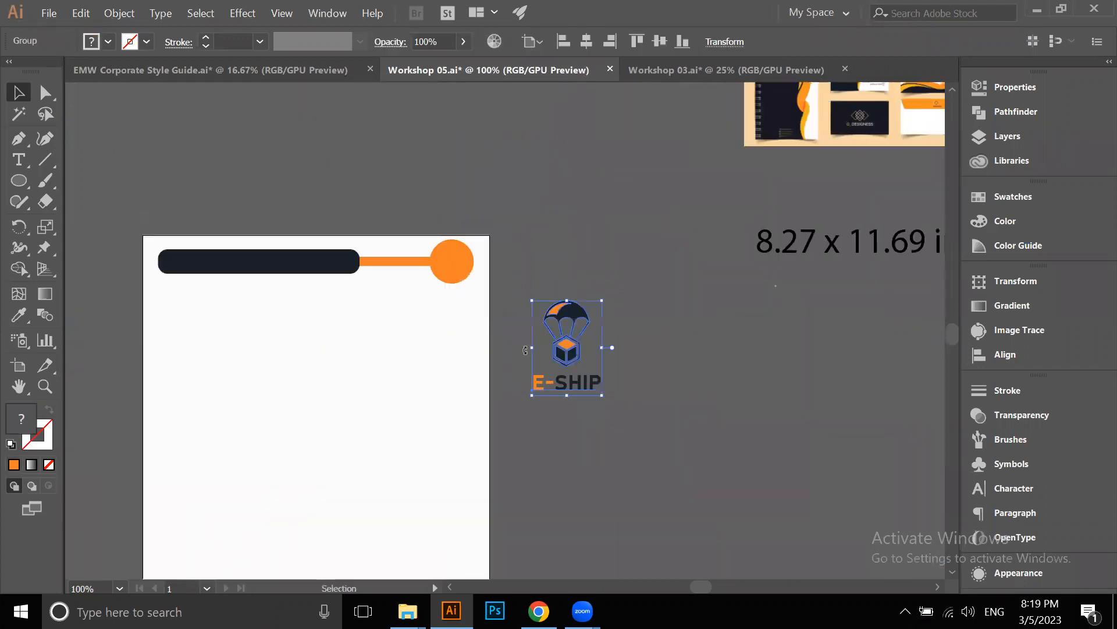
Ungroup the header shapes and move the E-SHIP logo a little farther away from the letterhead
left_click(471, 256)
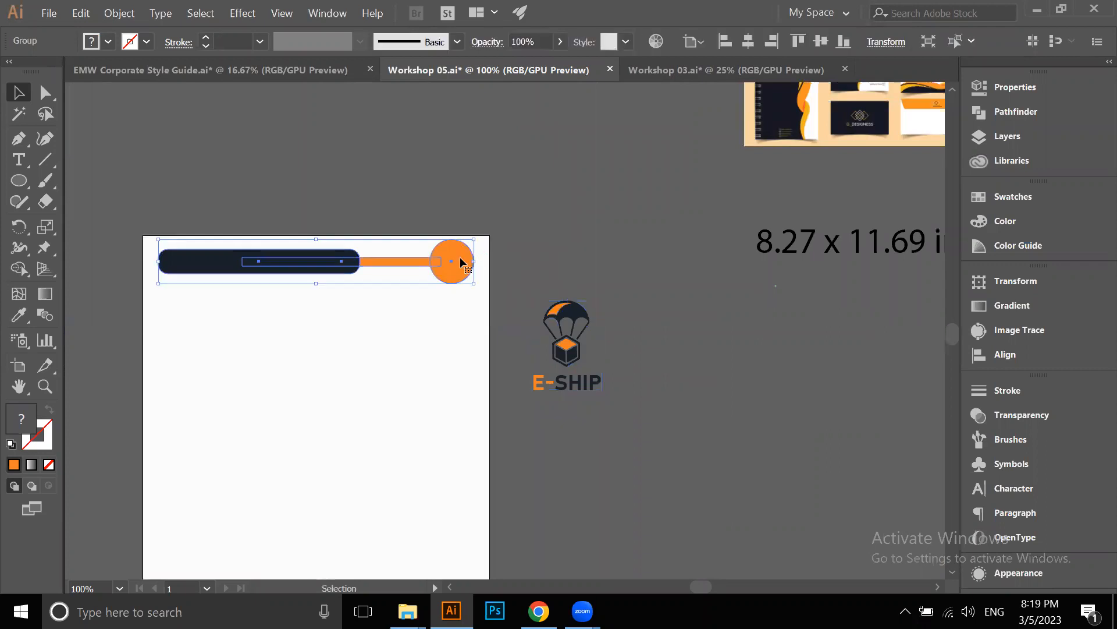
right_click(469, 256)
left_click(523, 390)
left_click(457, 260)
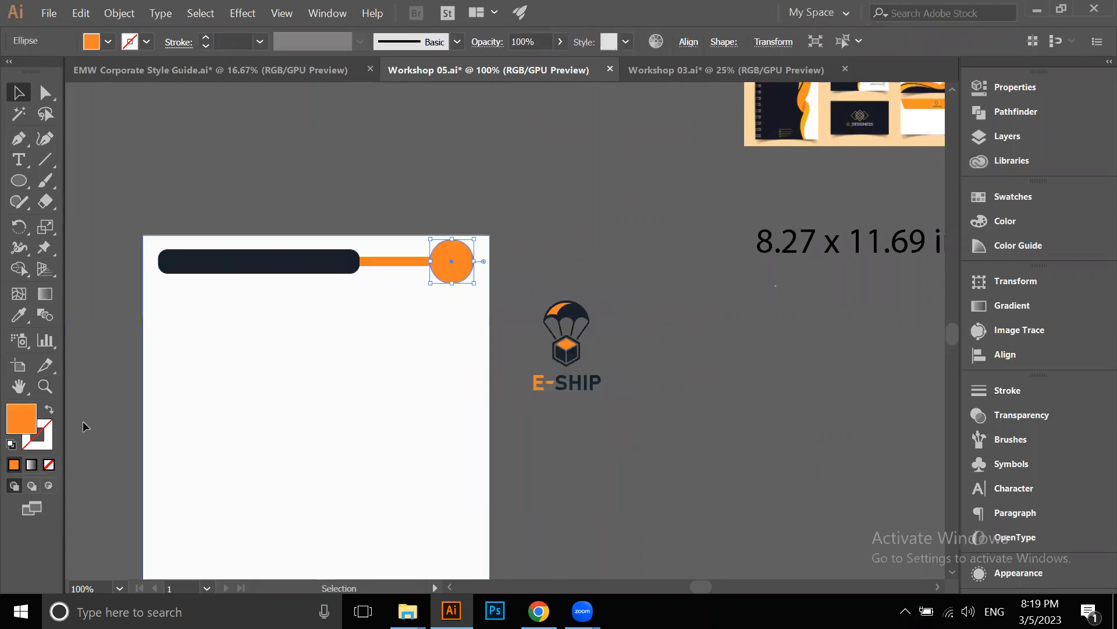
scroll(591, 330, "up", 2)
left_click_drag(528, 357, 605, 333)
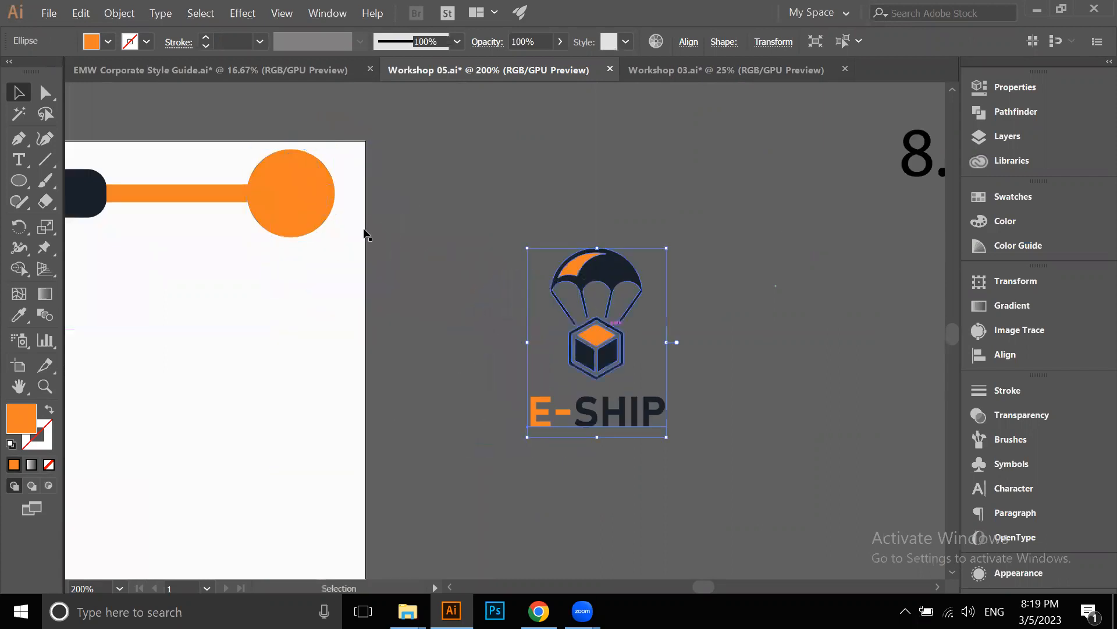
Turn the solid circle into a thick orange ring with no fill and an outside-aligned stroke, and expand it
left_click(294, 182)
left_click(50, 410)
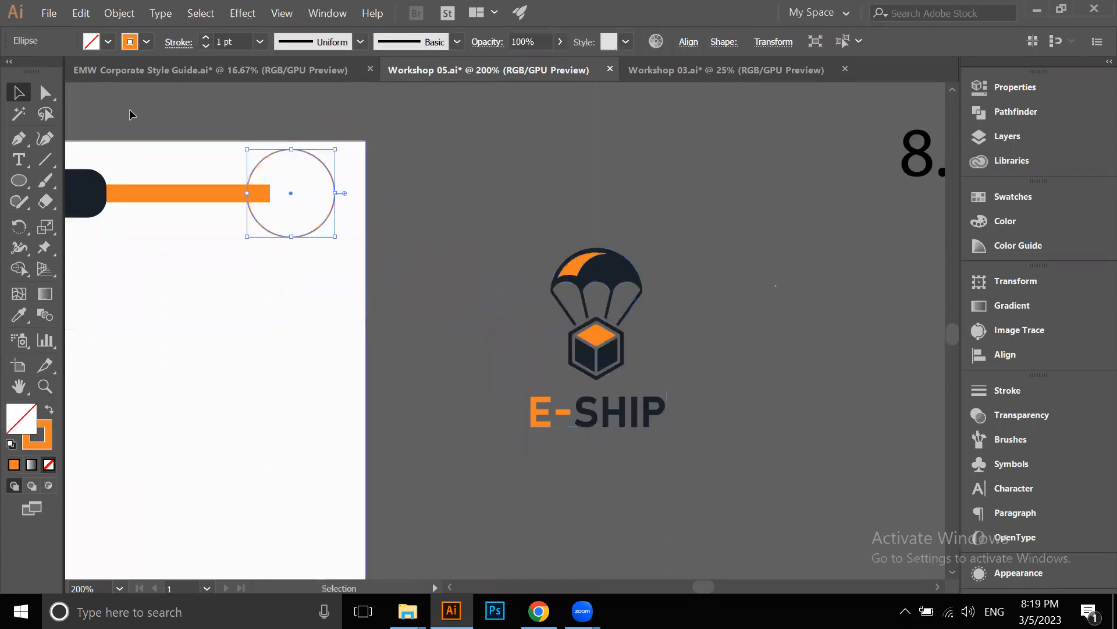
left_click(201, 40)
left_click(179, 43)
left_click(109, 133)
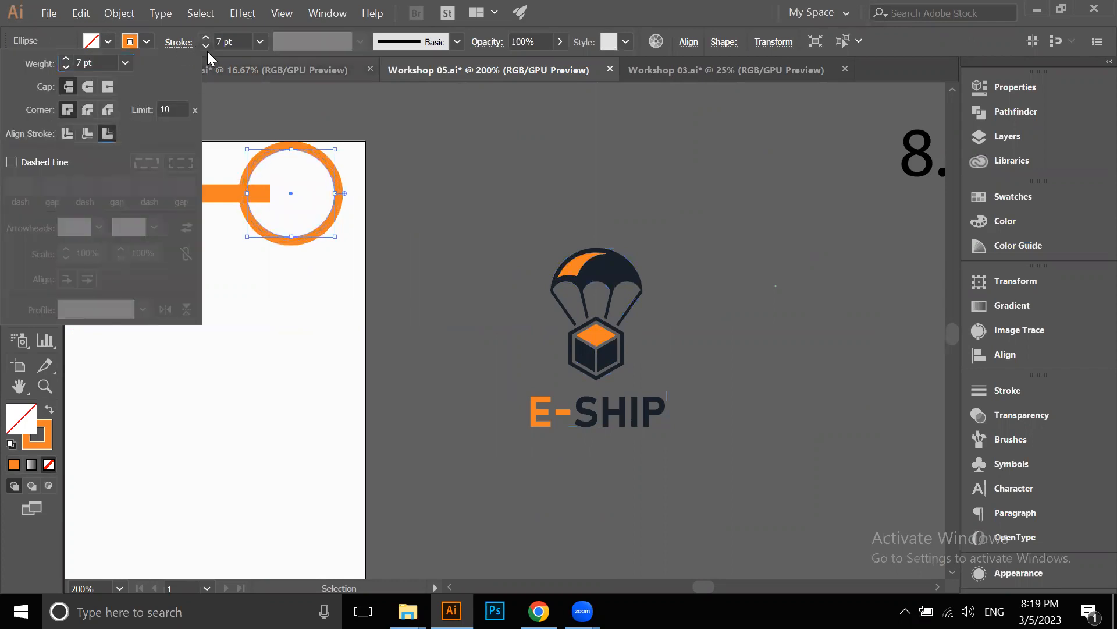
left_click(118, 13)
left_click(196, 182)
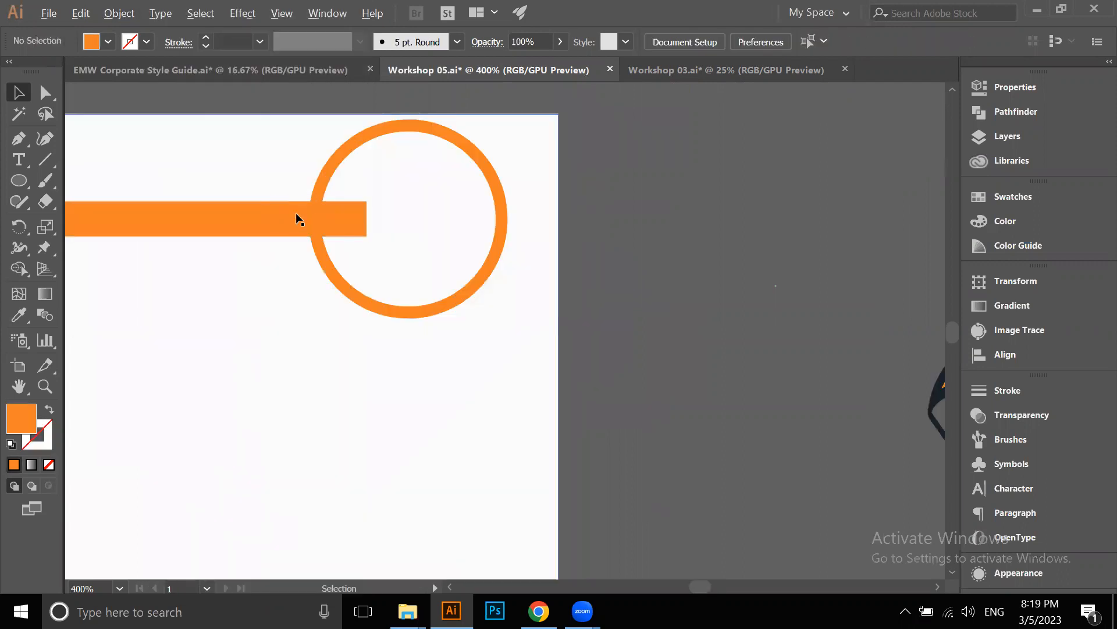
Use the Shape Builder tool to remove the part of the orange bar that extends inside the ring
left_click(329, 204, "shift")
left_click(19, 268)
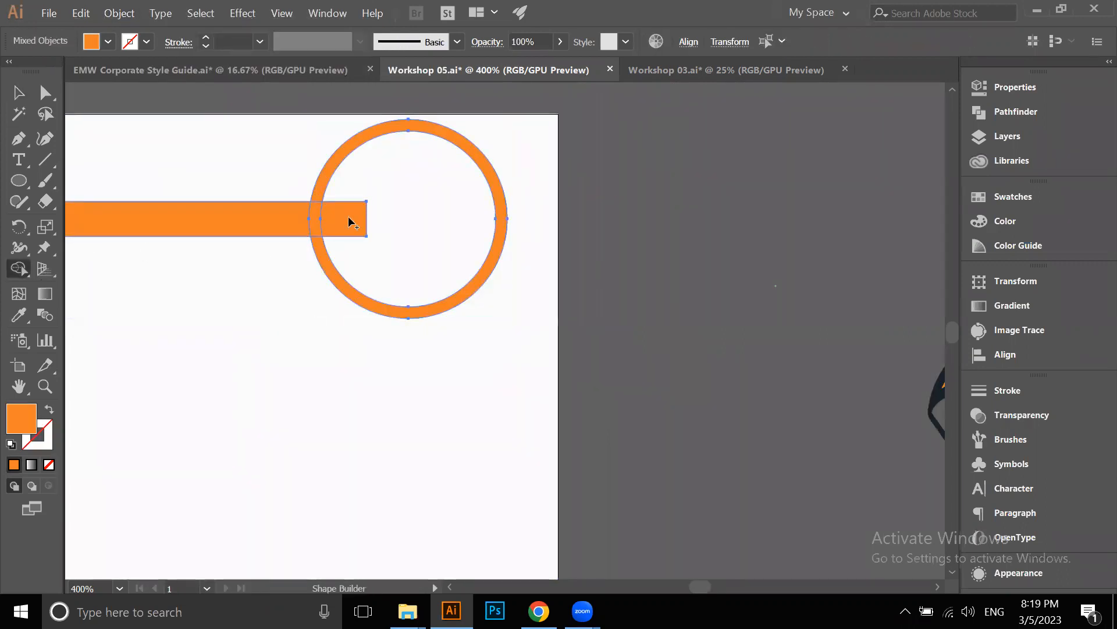
left_click(22, 98)
scroll(695, 177, "down", 3)
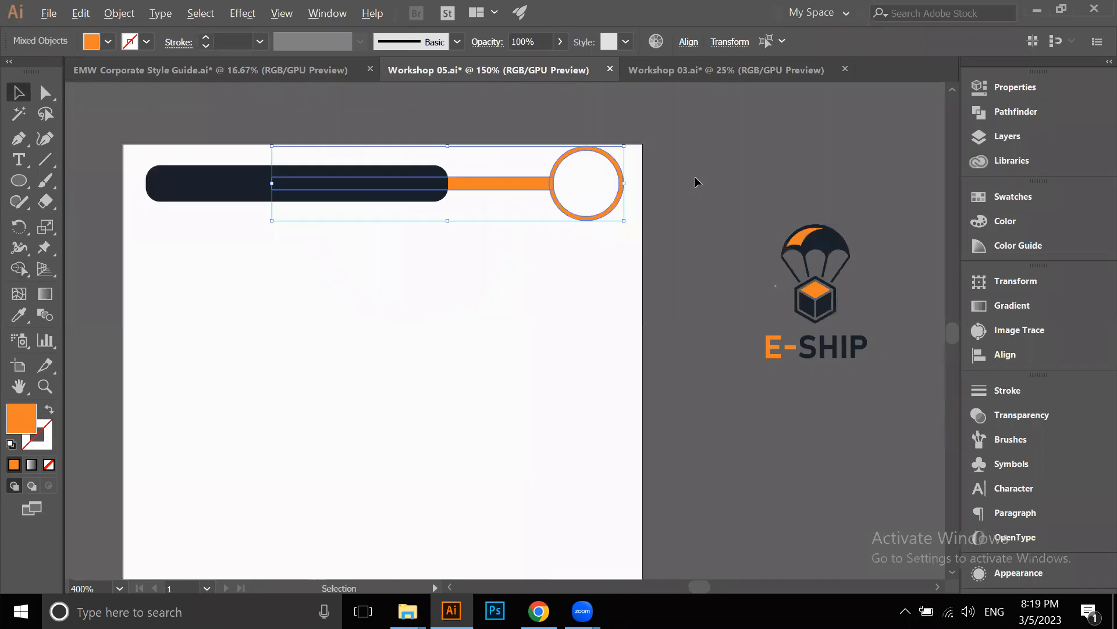
Move the navy bar, orange bar and ring together slightly down from the page's top edge
left_click(655, 174)
left_click_drag(599, 276, 602, 278)
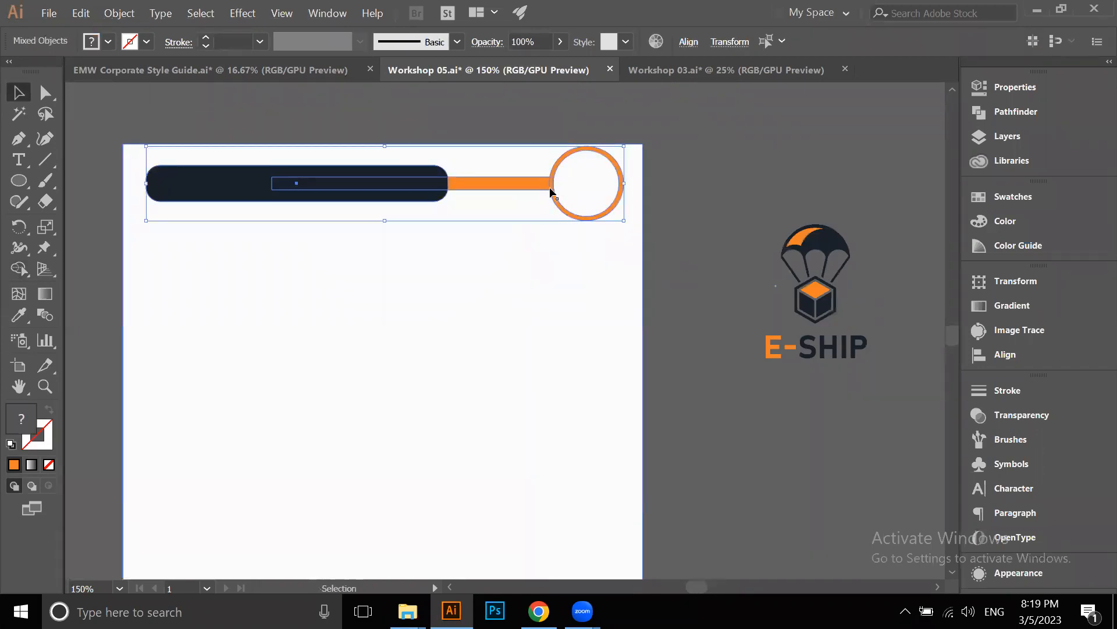
left_click_drag(540, 188, 541, 194)
Shrink the E-SHIP logo and place it inside the orange ring of the letterhead header
left_click_drag(814, 225, 581, 199)
scroll(593, 186, "up", 4)
scroll(581, 201, "down", 3)
left_click(710, 194)
scroll(711, 194, "down", 3)
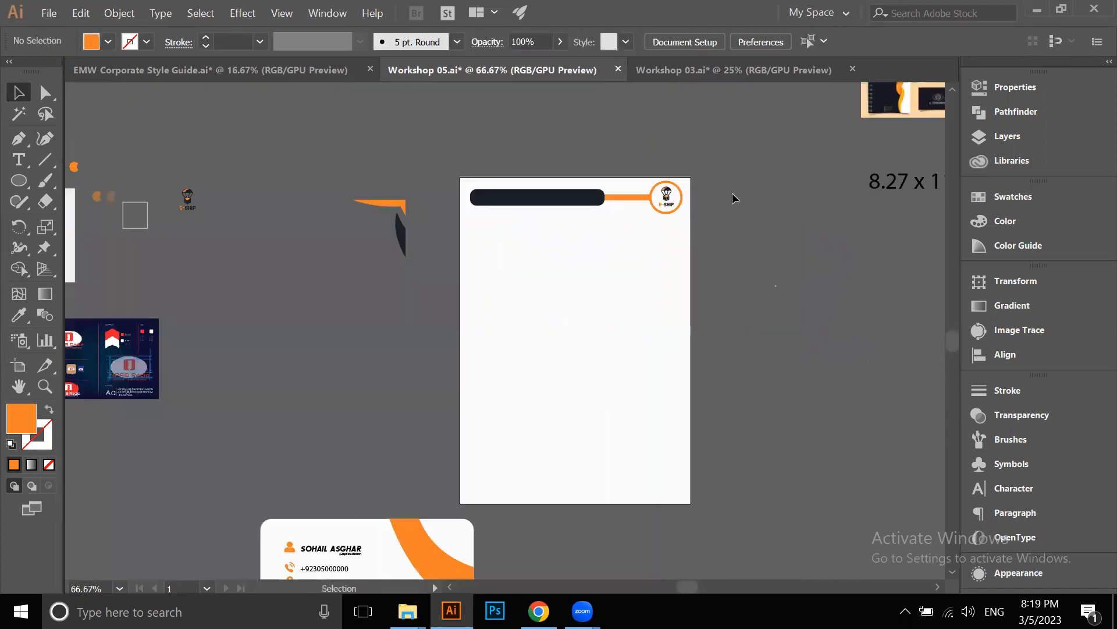
Examine the finished letterhead header and compare it with the orange and navy stationery reference image
left_click_drag(678, 173, 583, 144)
scroll(379, 106, "up", 2)
scroll(583, 242, "down", 2)
scroll(582, 242, "down", 3)
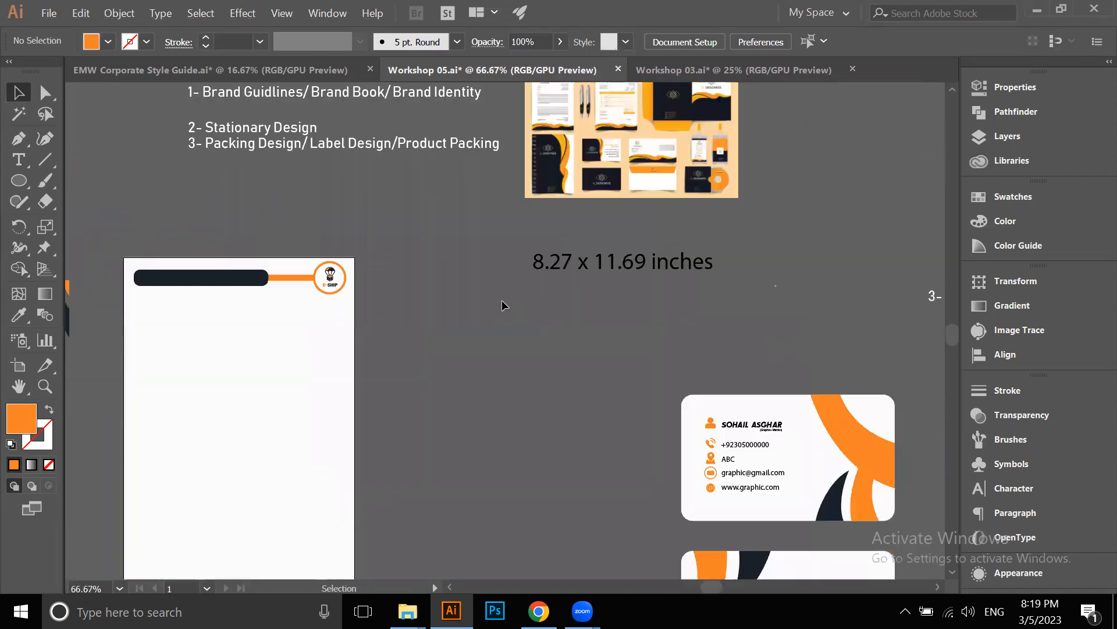
scroll(573, 155, "up", 6)
scroll(364, 345, "down", 3)
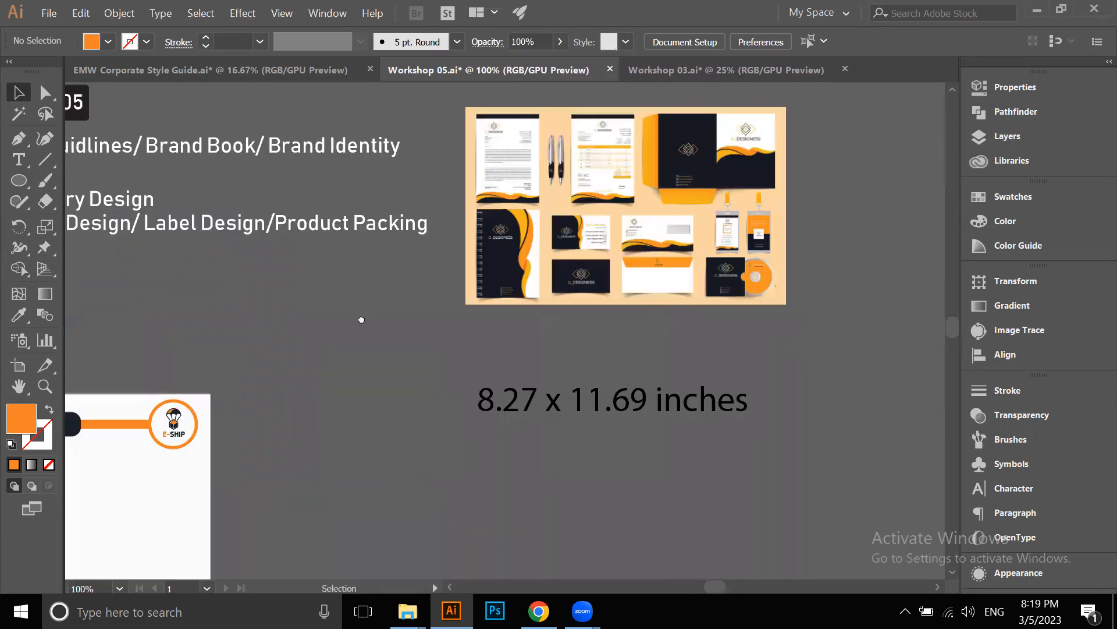
left_click_drag(361, 319, 485, 187)
scroll(485, 189, "down", 1)
left_click_drag(381, 235, 455, 158)
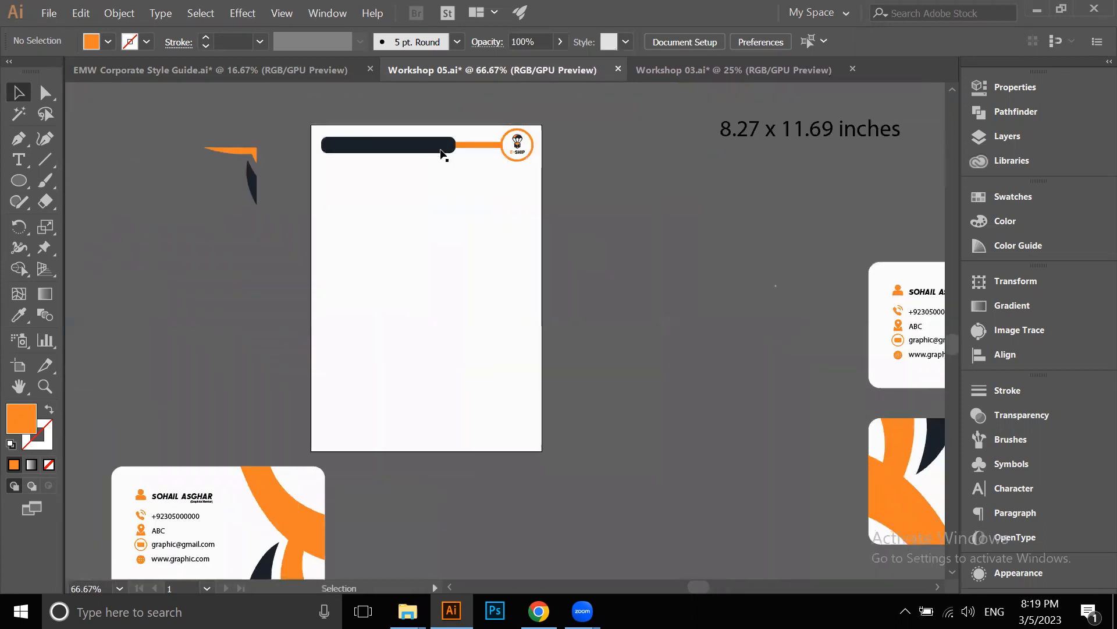
Copy the header's navy and orange bars straight down to the bottom of the letterhead page
left_click(412, 145)
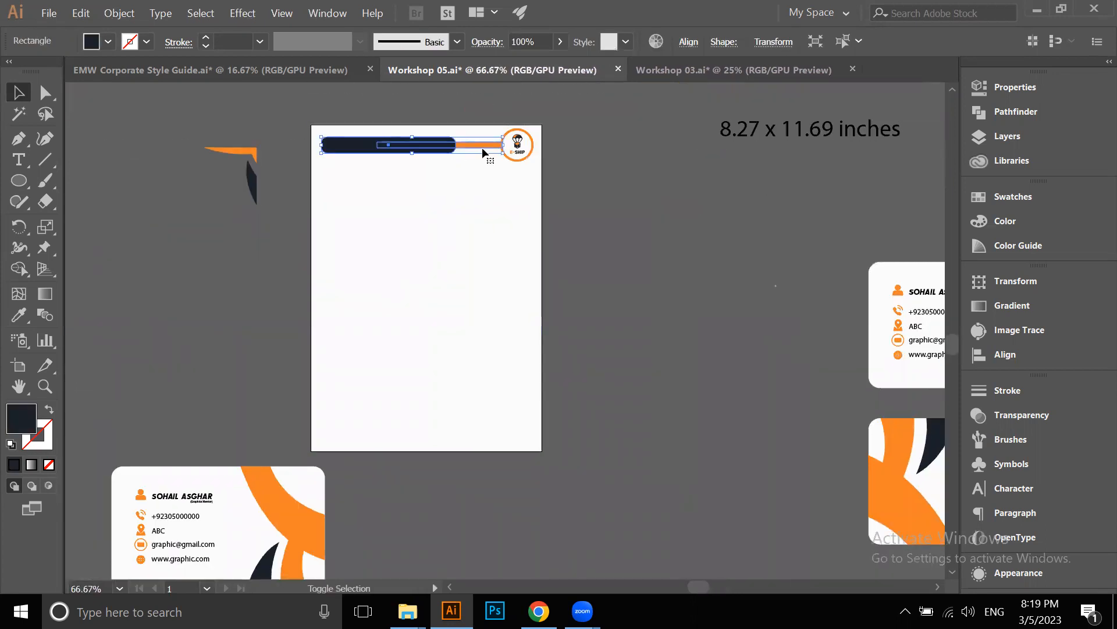
left_click(482, 148, "shift")
left_click_drag(477, 152, 443, 462)
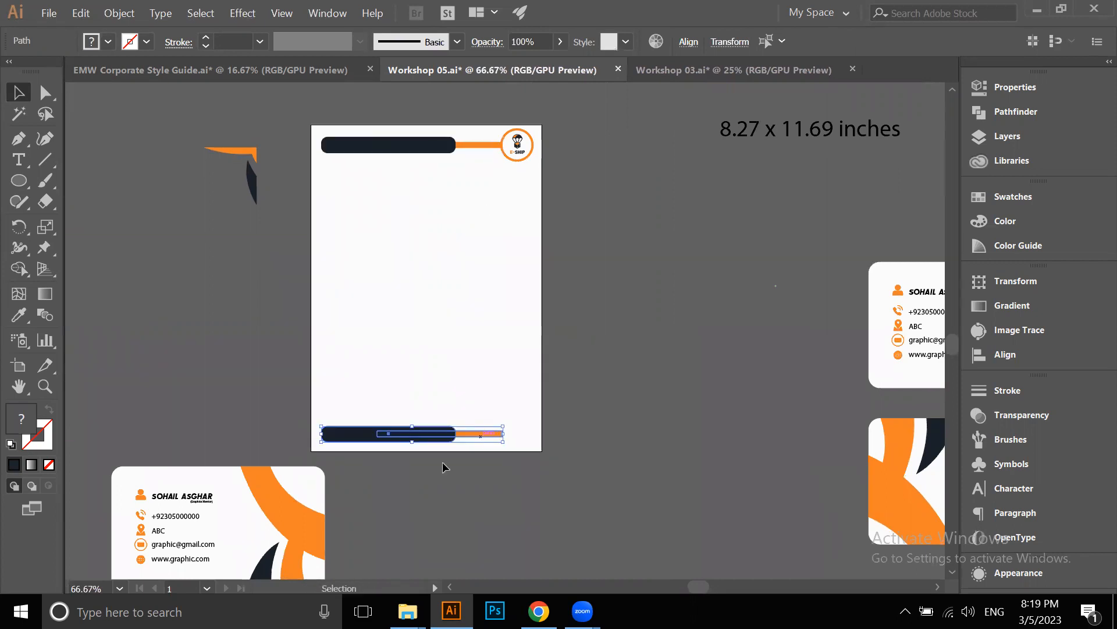
scroll(442, 463, "up", 3)
scroll(803, 265, "down", 2)
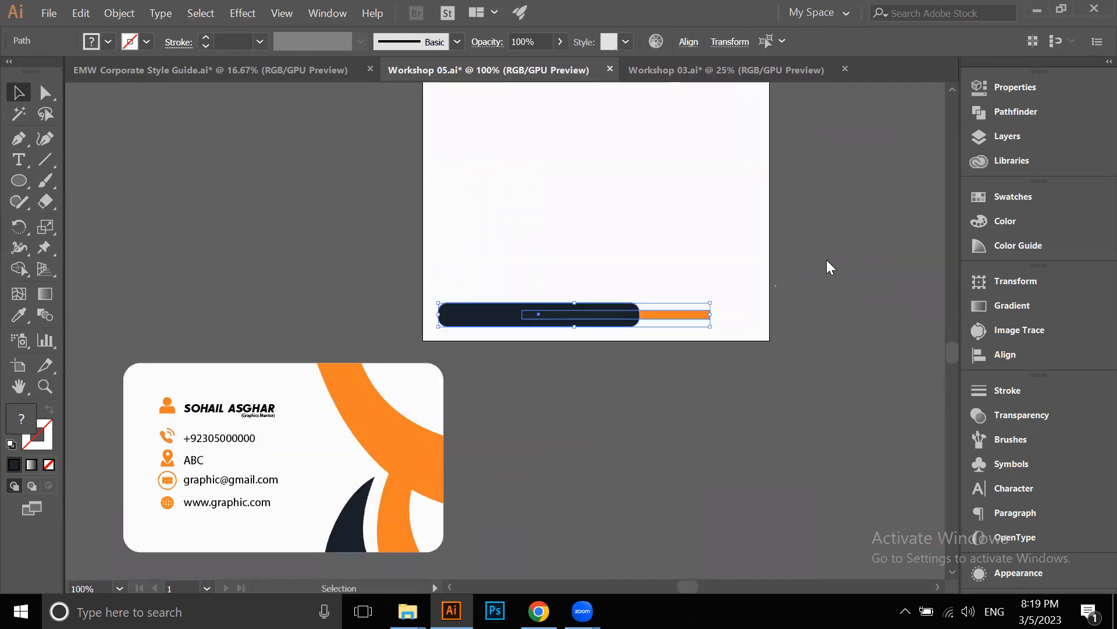
Group the copied navy and orange bars and move the group off the page, just below the letterhead
right_click(826, 260)
left_click(867, 356)
left_click_drag(604, 263, 385, 149)
left_click_drag(477, 212, 645, 327)
left_click(644, 348)
Ungroup the copied bars and duplicate the orange bar so it also extends from the navy bar's left end
left_click(596, 311)
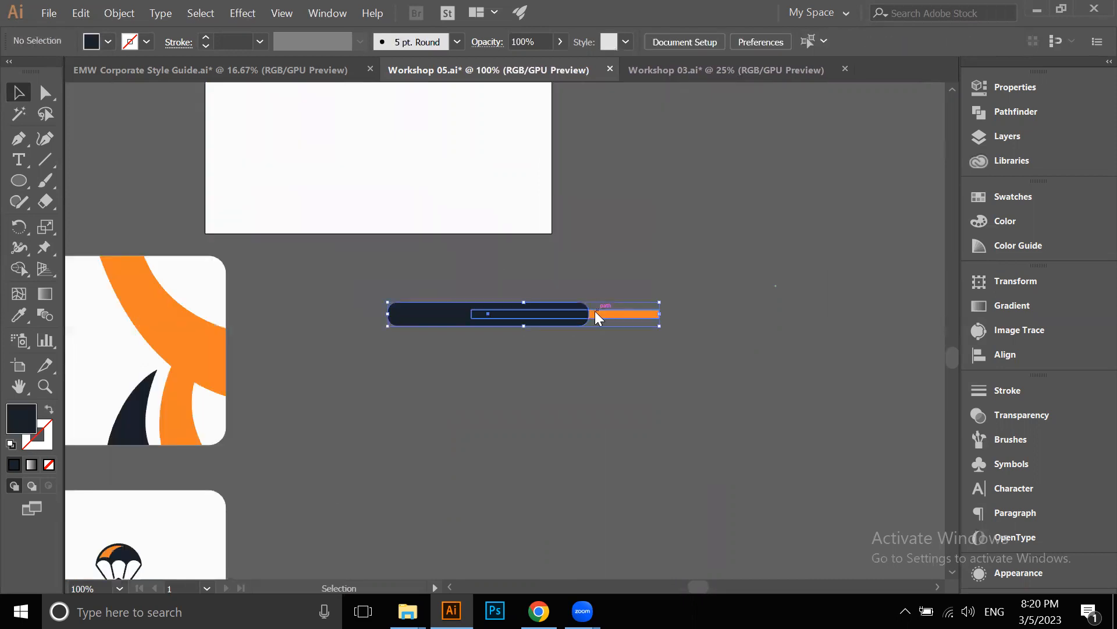
right_click(596, 311)
left_click(643, 443)
left_click(641, 297)
left_click_drag(644, 314, 478, 318)
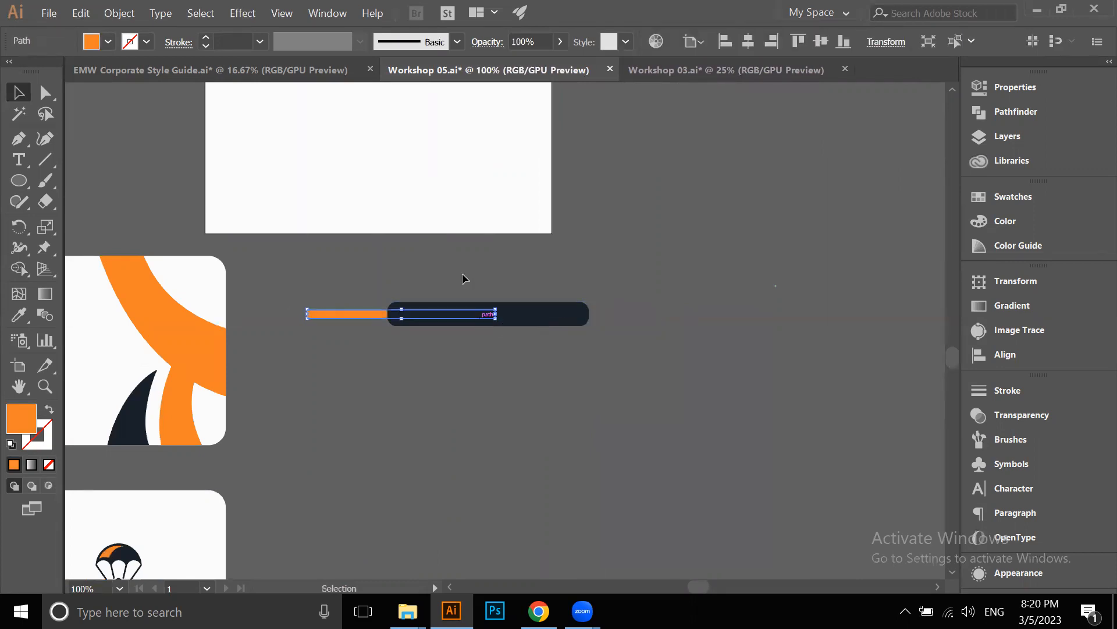
key("ctrl+z")
left_click_drag(616, 314, 446, 314)
Group the navy bar with both orange bars and move the smaller-scaled group onto the bottom of the letterhead
left_click_drag(395, 360, 666, 225)
right_click(666, 226)
left_click(686, 317)
left_click_drag(481, 304, 401, 195)
Centre the footer group horizontally on the letterhead and position it close to the page's bottom edge
scroll(392, 181, "up", 2)
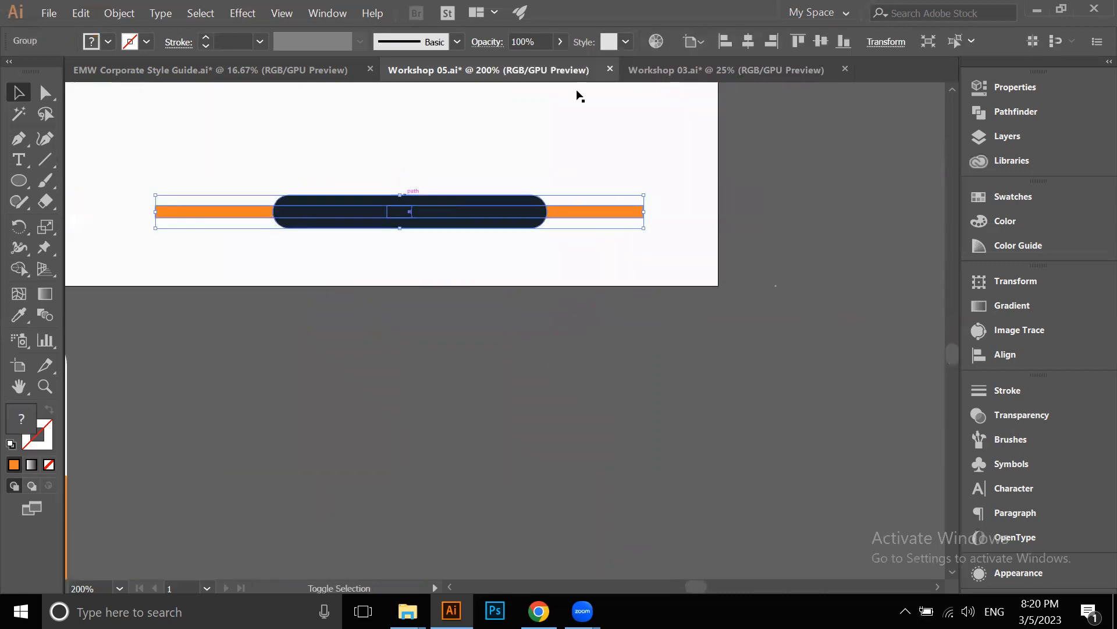
left_click(749, 42)
left_click(615, 407)
left_click_drag(411, 249, 493, 239)
left_click(496, 329)
scroll(506, 347, "down", 5)
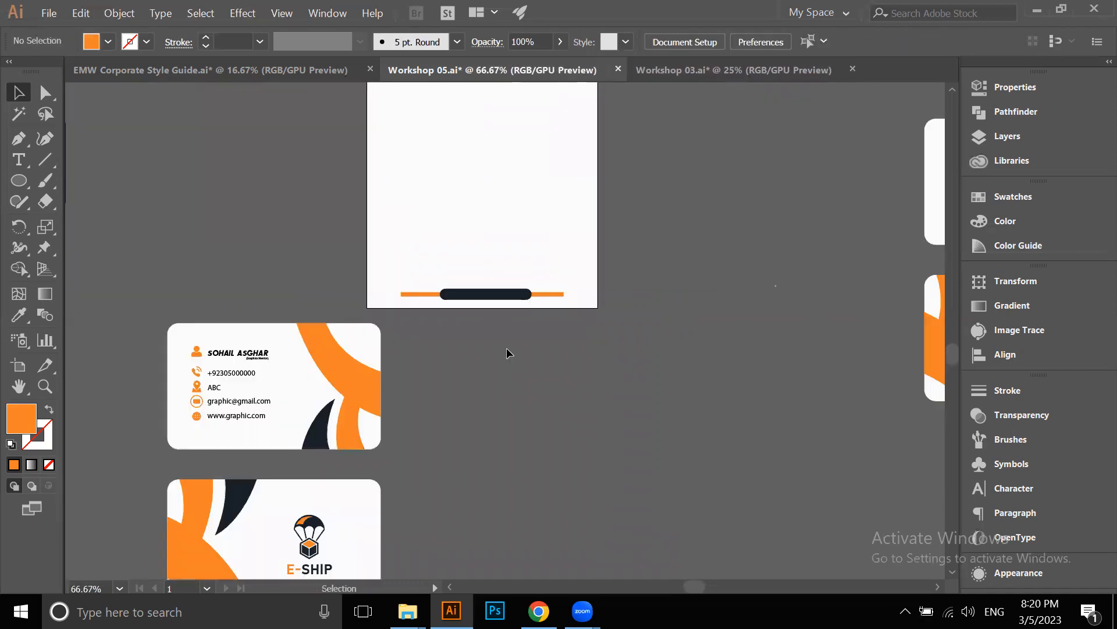
Place the white WATERMARK text above the Workshop 05 heading
scroll(552, 204, "up", 3)
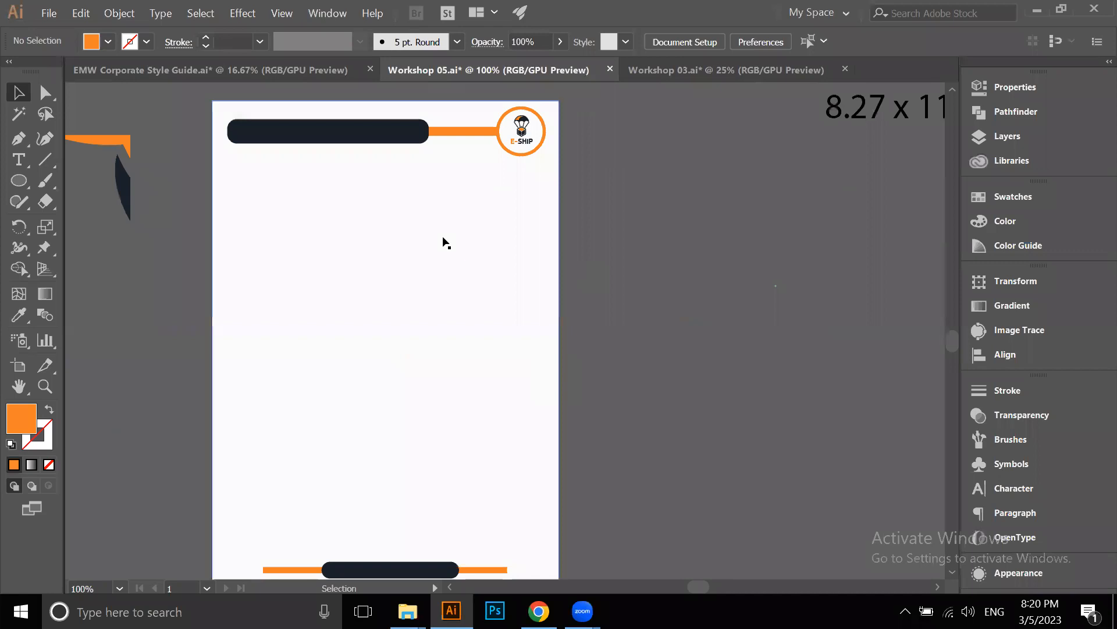
scroll(444, 240, "down", 3)
scroll(616, 163, "up", 6)
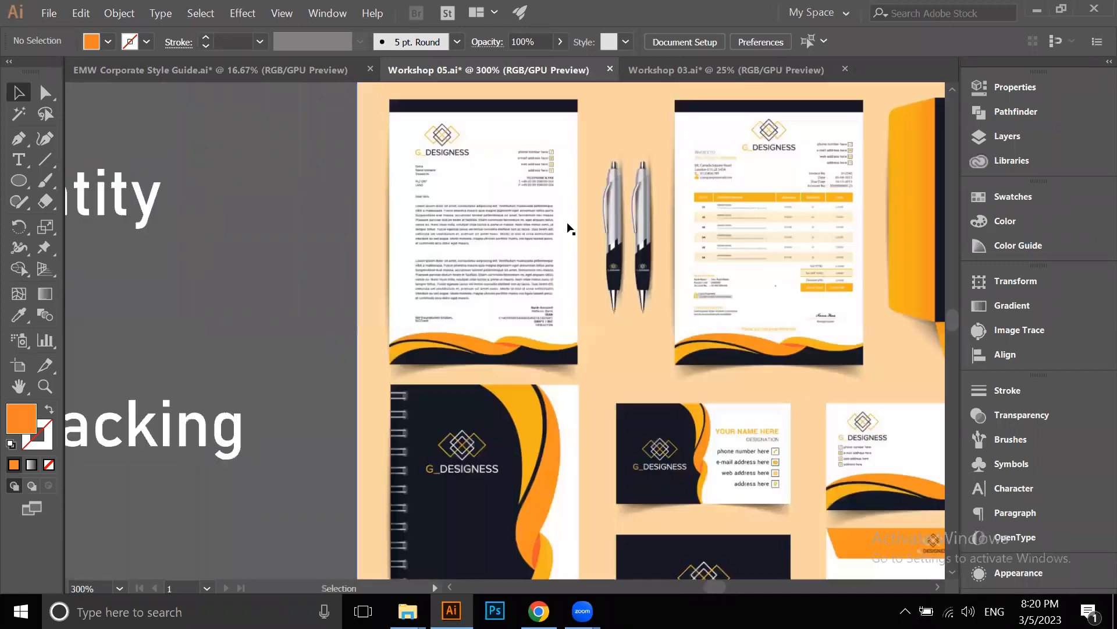
scroll(612, 216, "down", 6)
left_click_drag(443, 138, 396, 170)
left_click(429, 224)
scroll(422, 173, "up", 2)
scroll(423, 174, "down", 2)
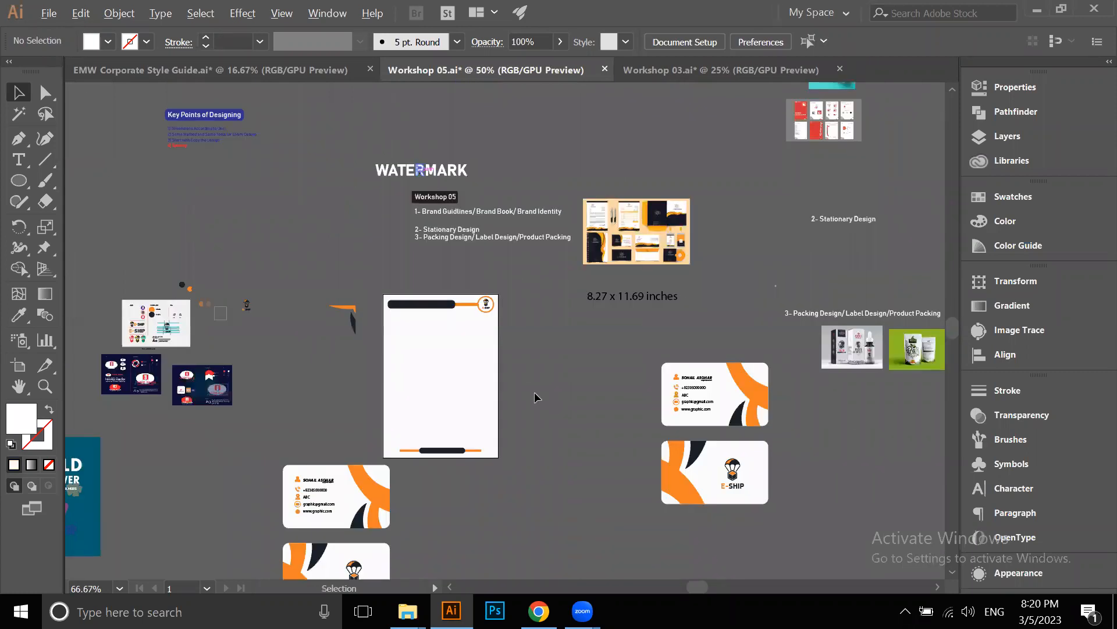
Place a large copy of the E-SHIP logo beside the letterhead's upper right edge
scroll(534, 392, "up", 3)
scroll(514, 338, "down", 2)
left_click_drag(489, 272, 588, 380)
left_click(590, 363)
left_click(542, 345)
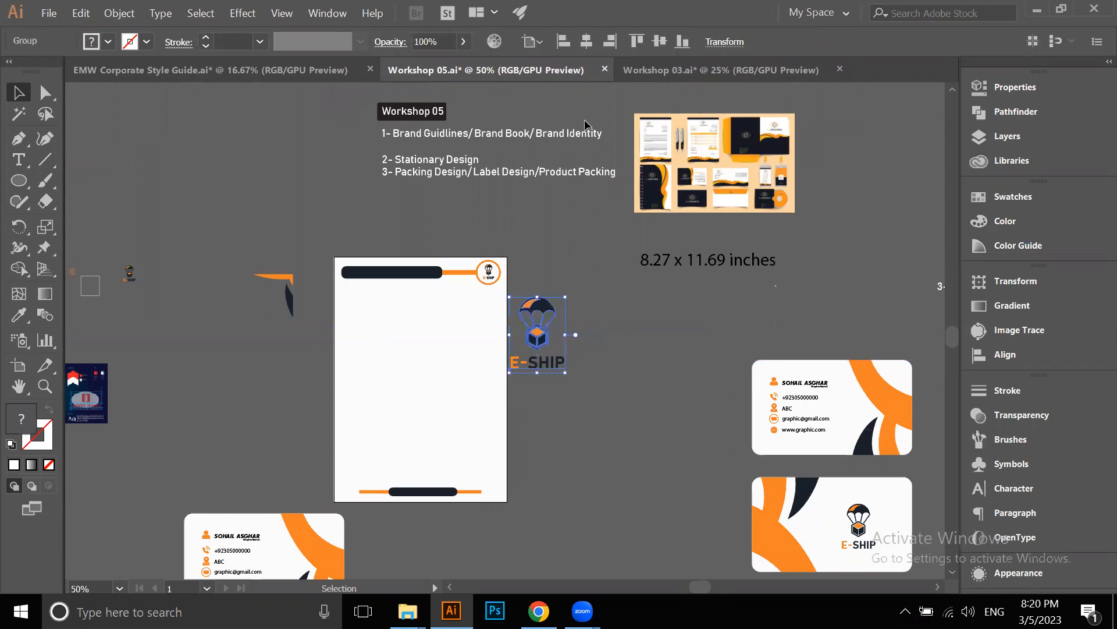
Centre the large E-SHIP logo horizontally and vertically on the letterhead and scale it down slightly about its centre
left_click(587, 42)
left_click(661, 42)
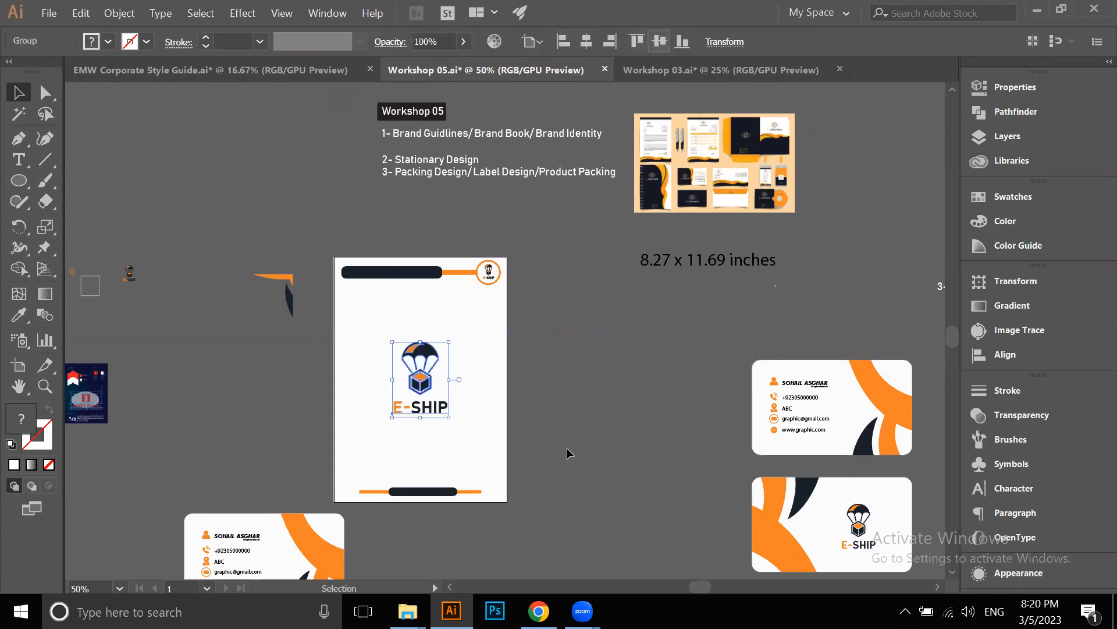
left_click(512, 419)
scroll(512, 419, "down", 3)
scroll(512, 419, "left", 1)
left_click(467, 283)
mouse_move(484, 278)
left_mouse_down()
mouse_move(511, 282)
mouse_move(474, 277)
left_mouse_up()
left_click(577, 296)
key("ctrl+z")
scroll(480, 281, "up", 2)
left_click(522, 272)
scroll(523, 270, "down", 2)
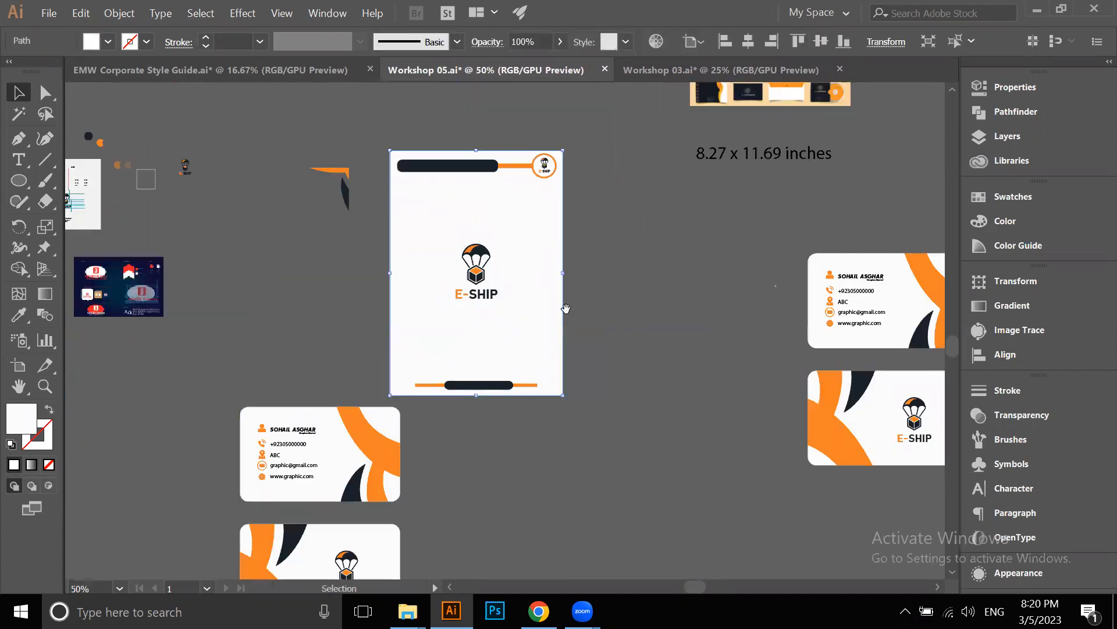
left_click_drag(568, 307, 528, 303)
left_click(589, 292)
Reduce the centred E-SHIP logo's opacity to 30% so that it serves as a watermark
left_click(422, 278)
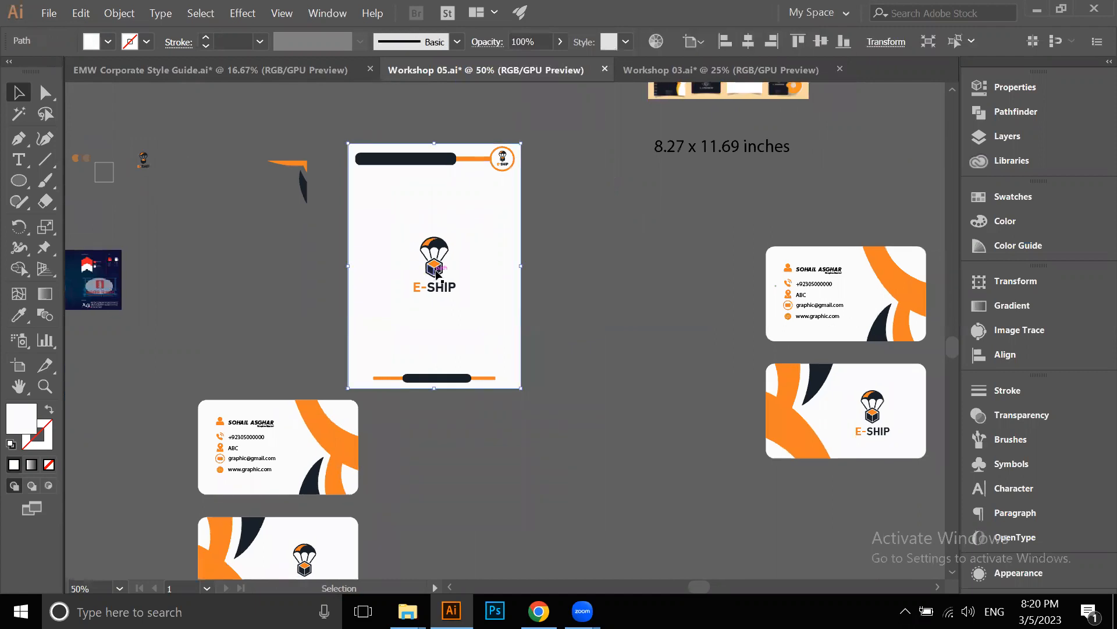
scroll(438, 268, "up", 2)
left_click(641, 260)
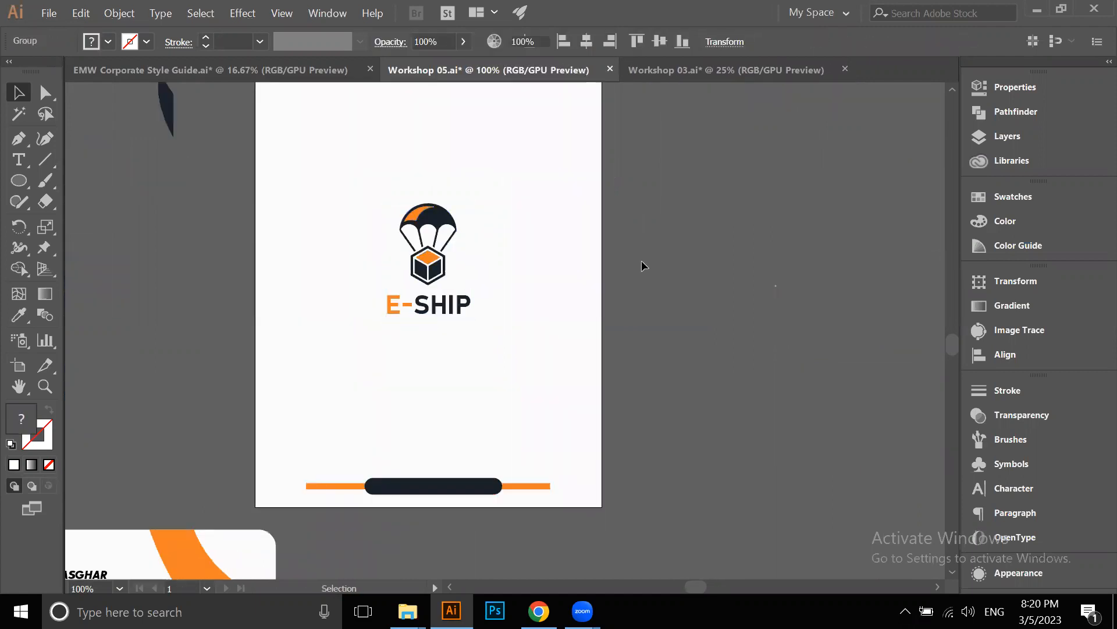
scroll(388, 263, "down", 1)
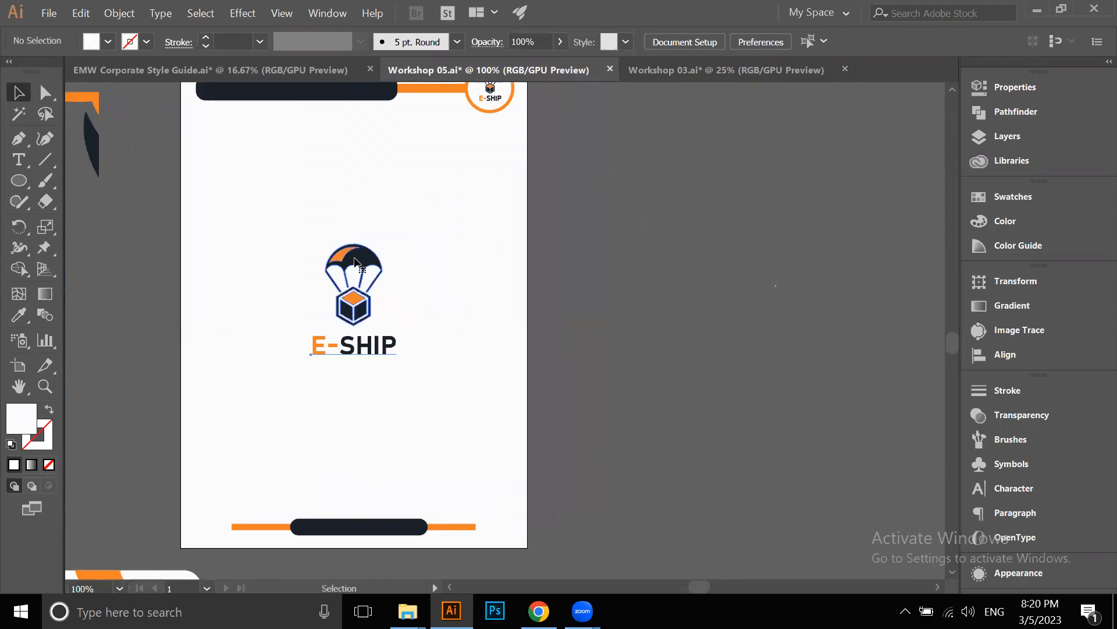
left_click(410, 276)
scroll(417, 279, "down", 3)
key("ctrl+plus")
key("ctrl+plus")
key("ctrl+plus")
key("ctrl+plus")
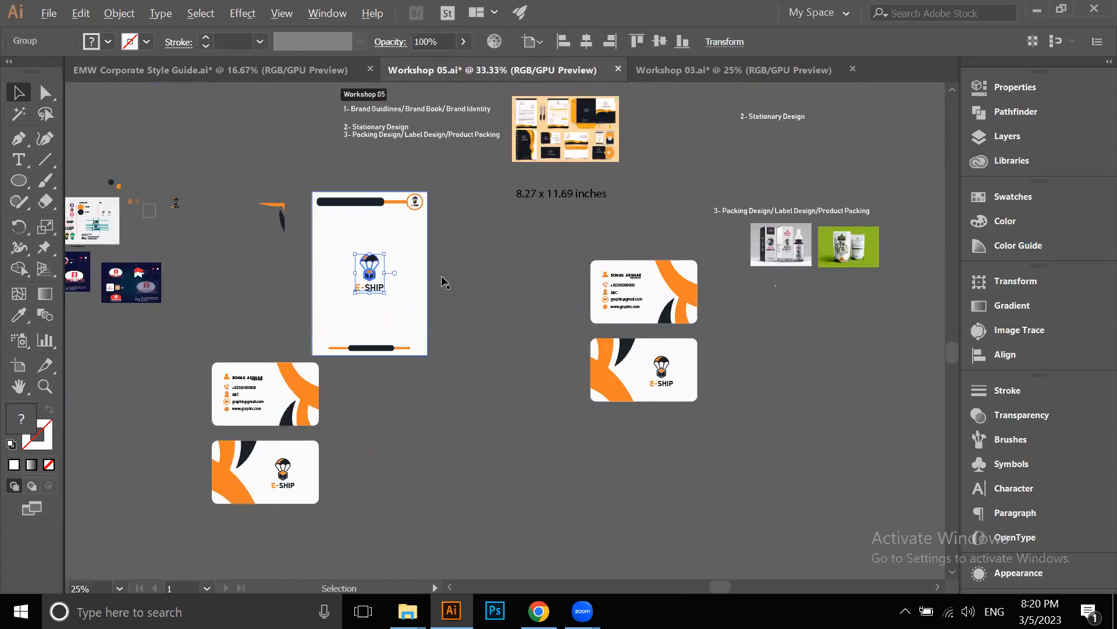
left_click(464, 44)
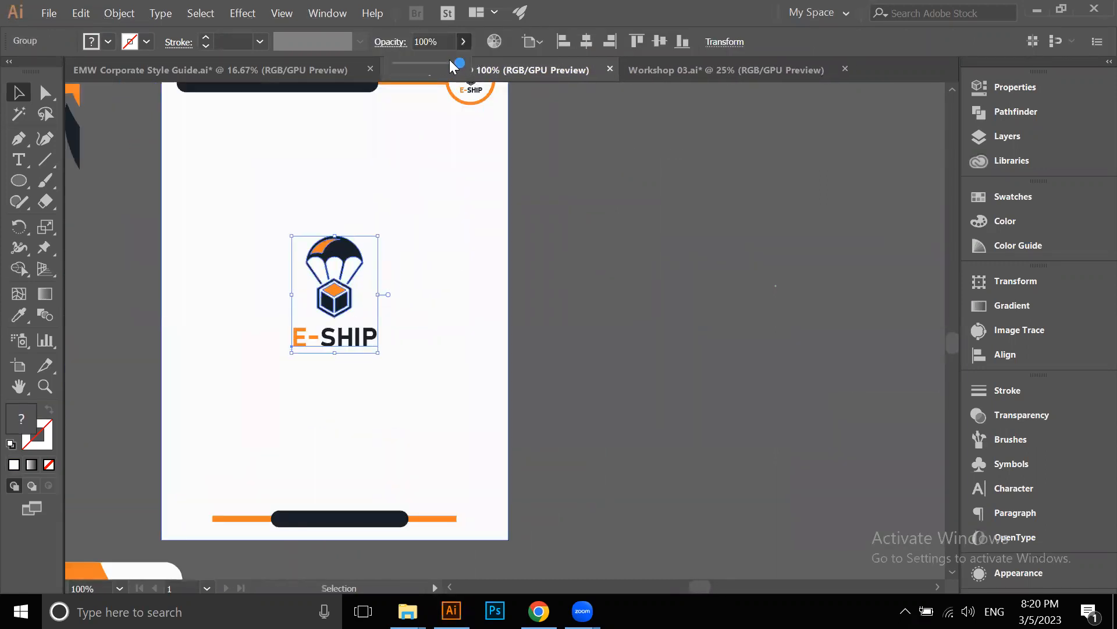
left_click_drag(446, 62, 427, 64)
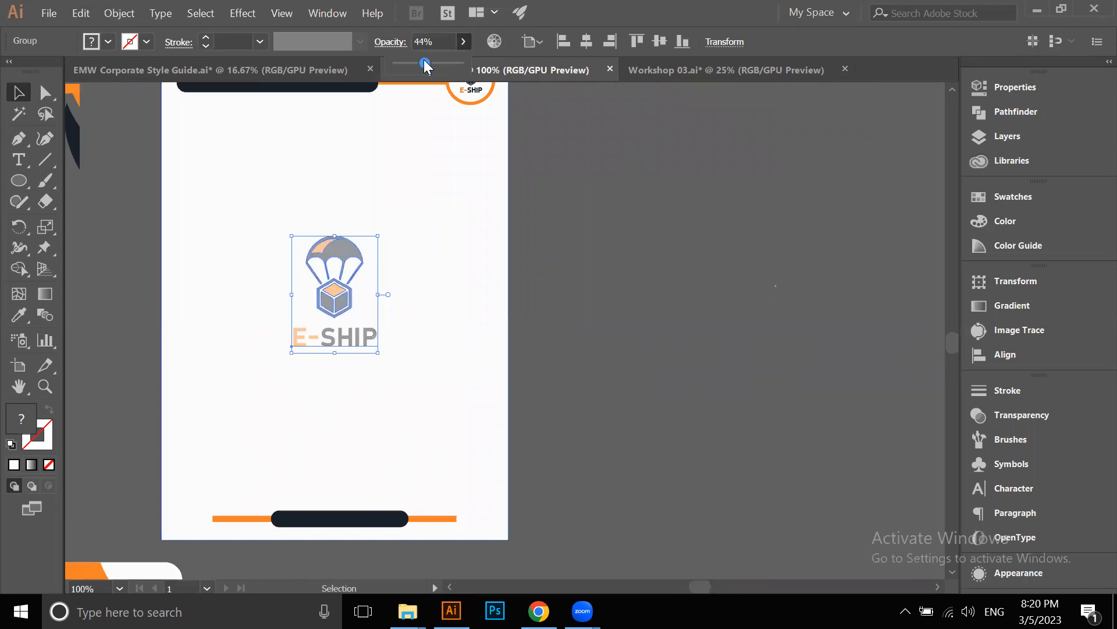
left_click_drag(424, 61, 423, 61)
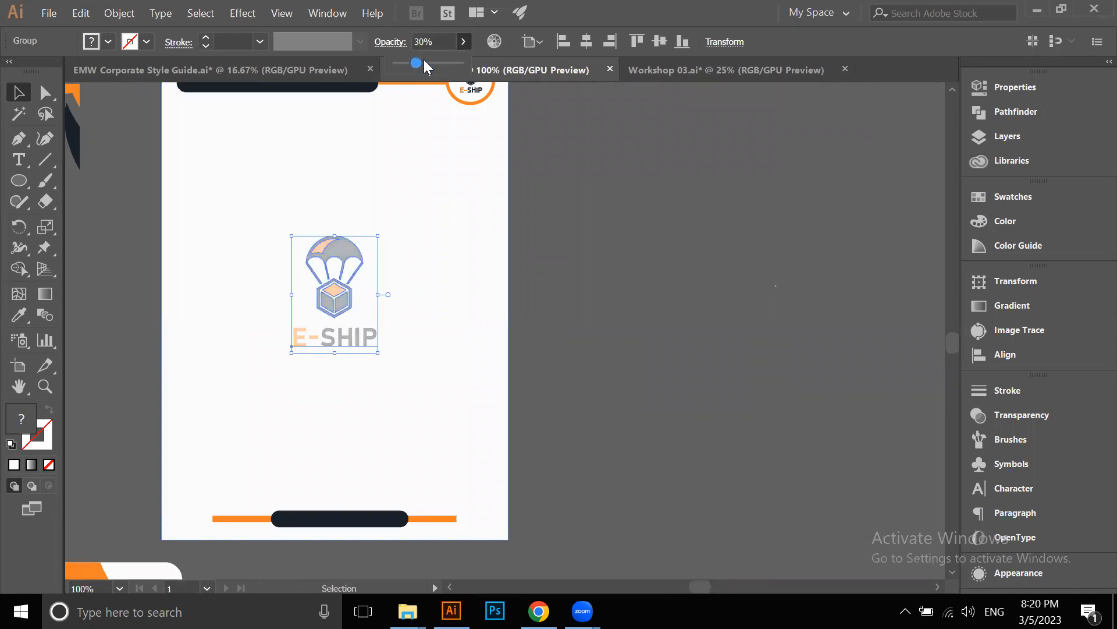
left_click(576, 171)
left_click(577, 171)
scroll(601, 184, "down", 2)
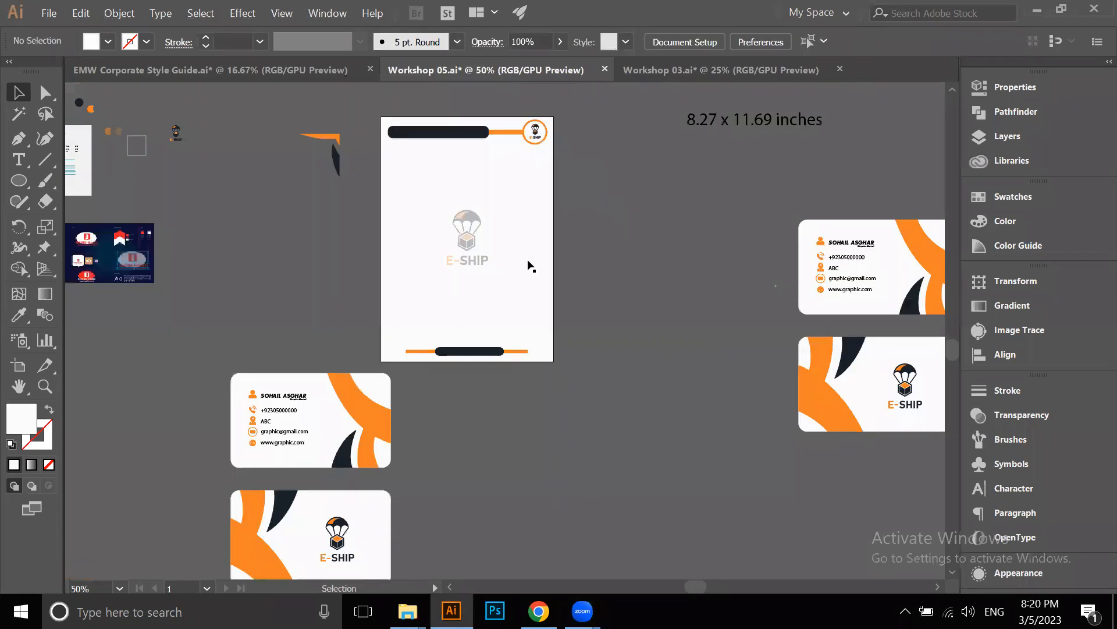
Place a copy of the "8.27 x 11.69 inches" text over the letterhead's watermark and inspect the overlap up close
scroll(483, 244, "up", 2)
scroll(466, 234, "down", 2)
left_click_drag(732, 129, 442, 224)
scroll(442, 224, "up", 3)
scroll(443, 226, "up", 4)
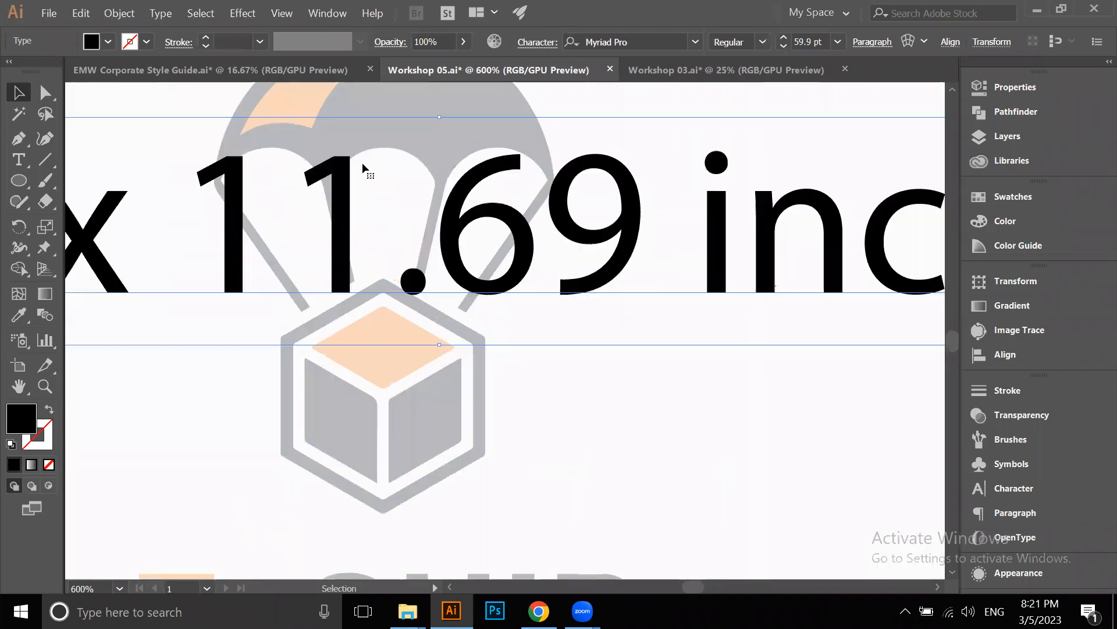
Move the copied page-size text off the letterhead to beside the business card, and save the document
scroll(417, 213, "down", 6)
left_click_drag(465, 214, 844, 254)
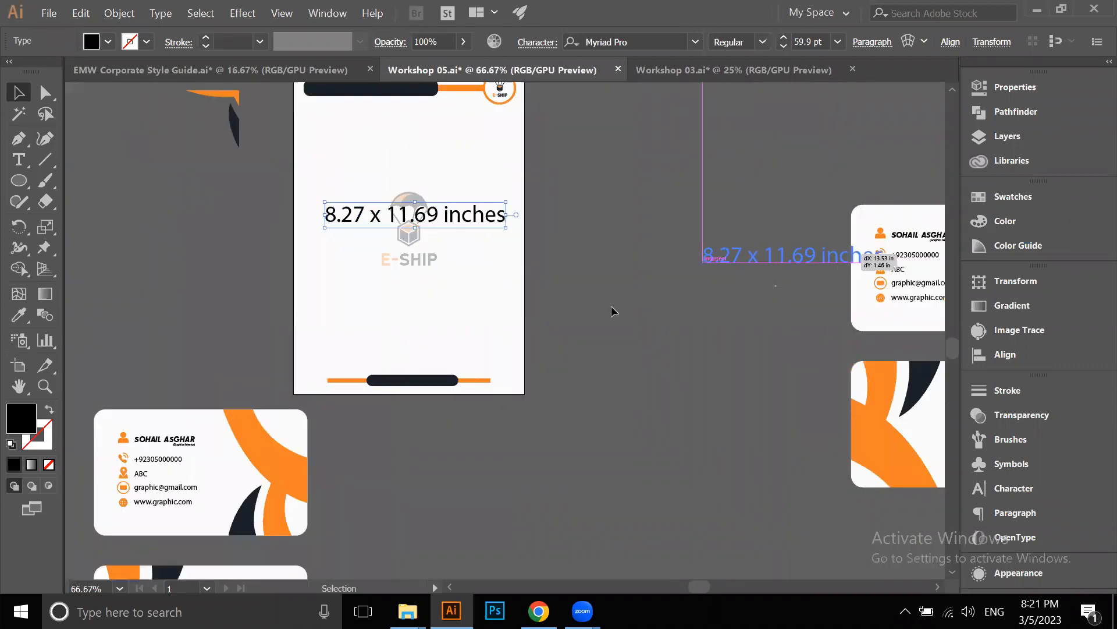
left_click(611, 307)
left_click_drag(602, 296, 593, 397)
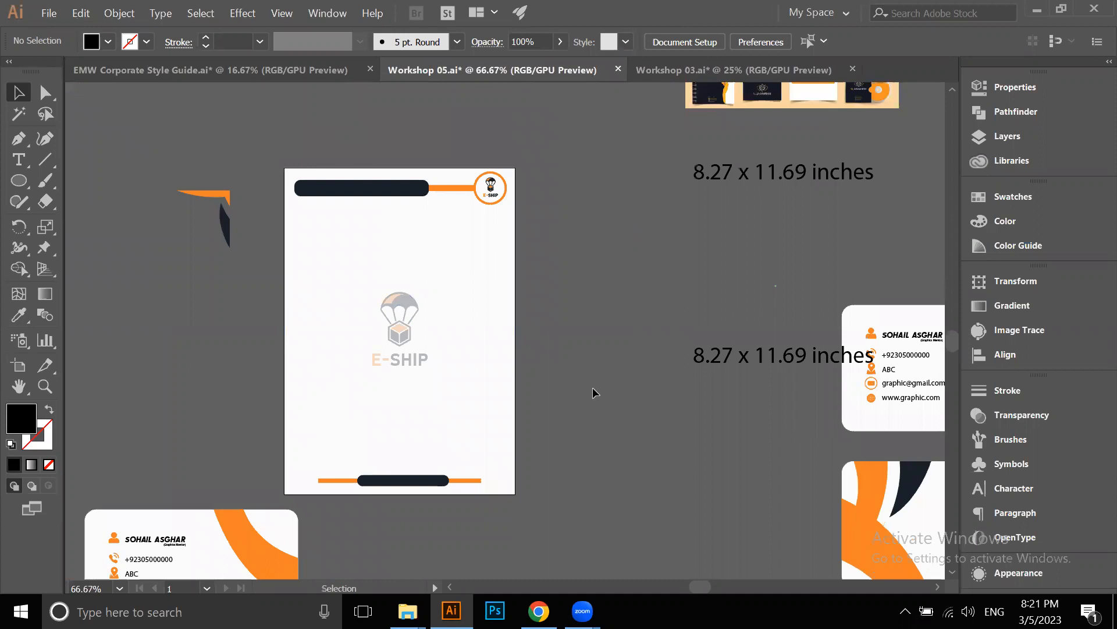
left_click_drag(551, 349, 566, 287)
scroll(566, 278, "down", 3)
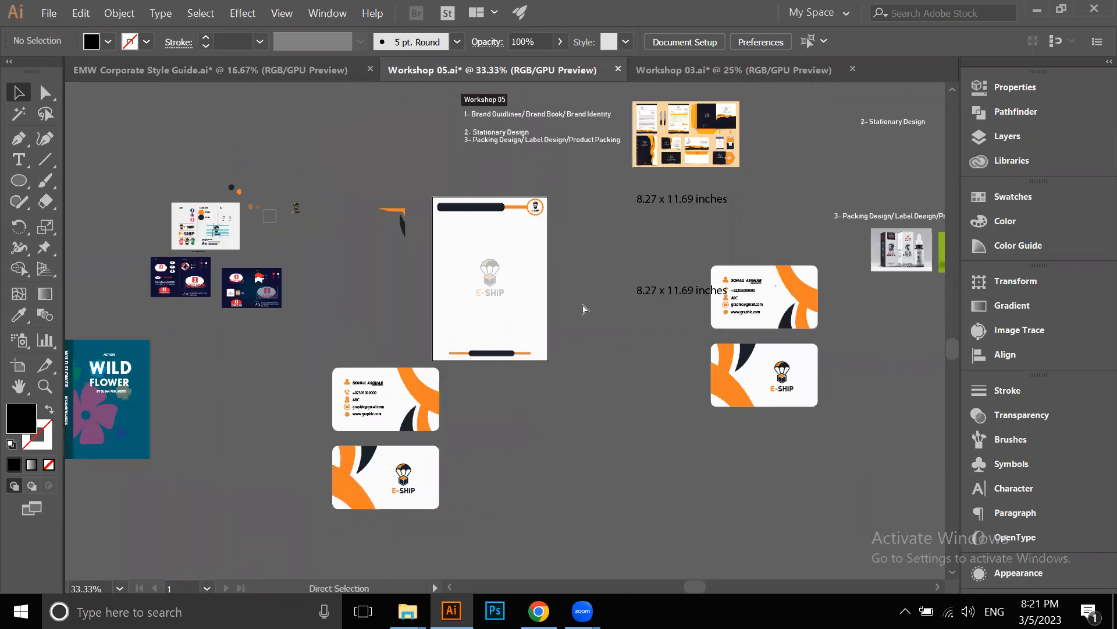
key("ctrl+s")
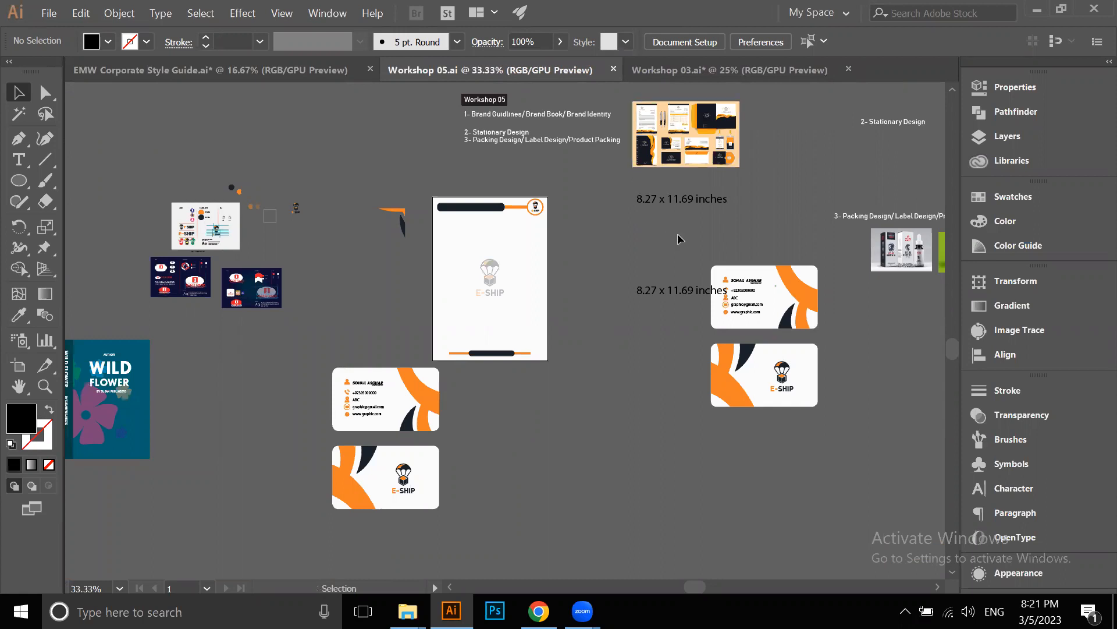
Examine the stationery mockup image, especially the letterhead's body text, sender details and footer layout
left_click_drag(679, 236, 548, 338)
scroll(561, 171, "up", 5)
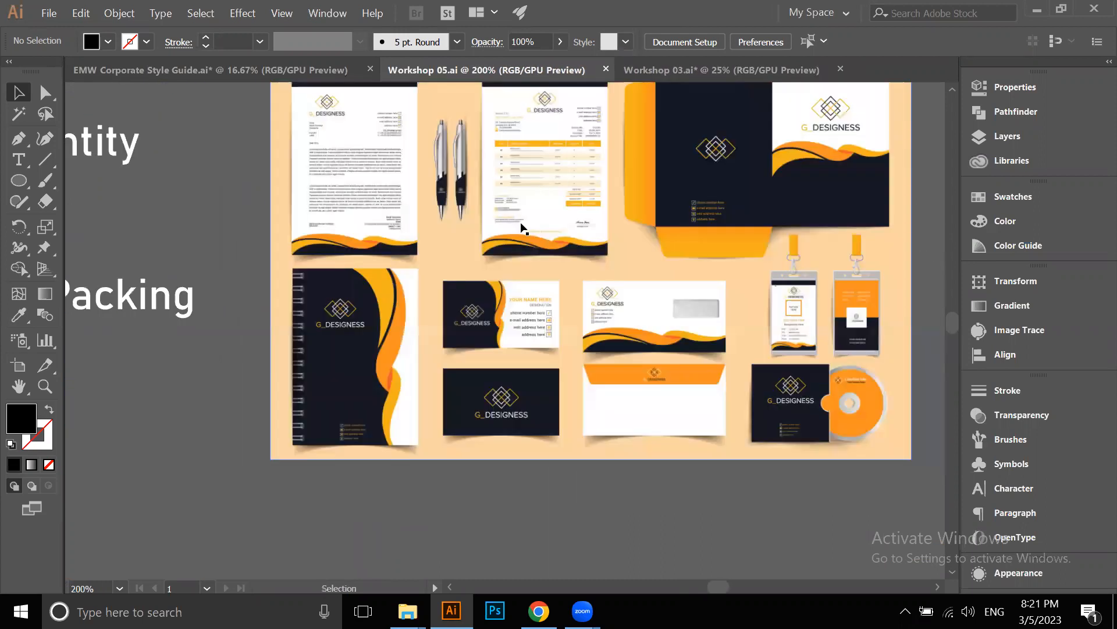
scroll(522, 227, "up", 2)
scroll(391, 300, "down", 3)
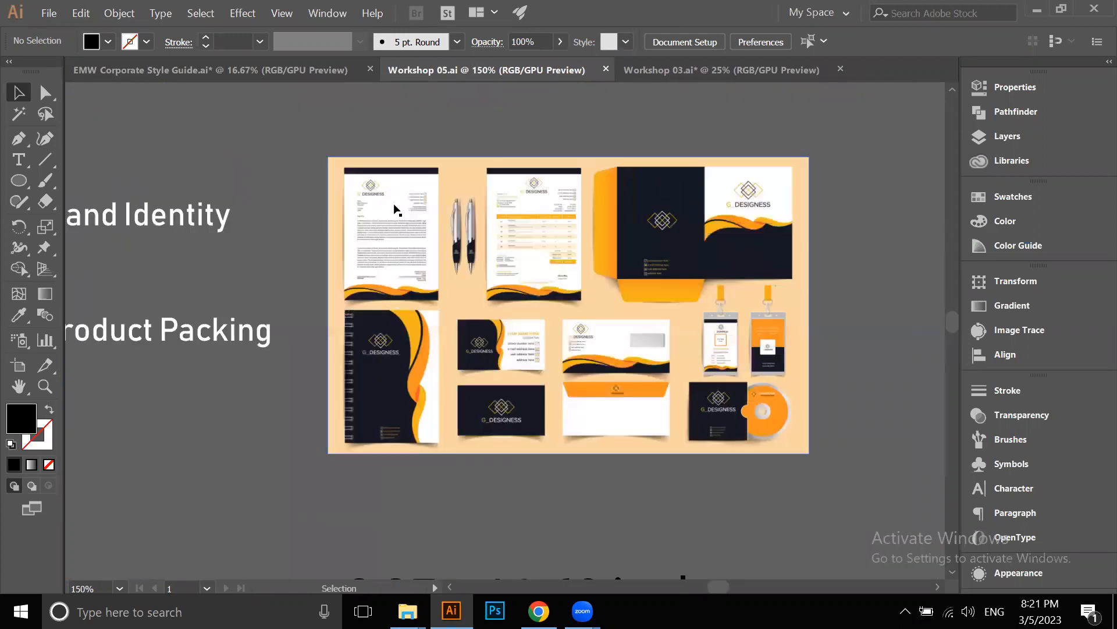
scroll(406, 383, "down", 3)
scroll(304, 308, "up", 1)
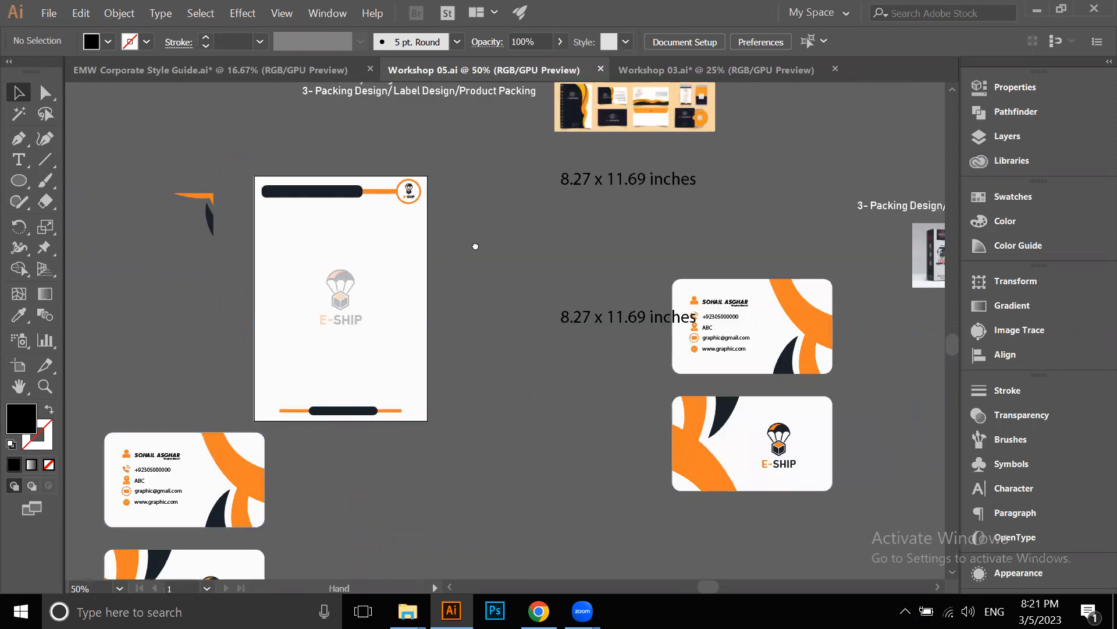
left_click_drag(476, 247, 420, 383)
scroll(555, 256, "up", 4)
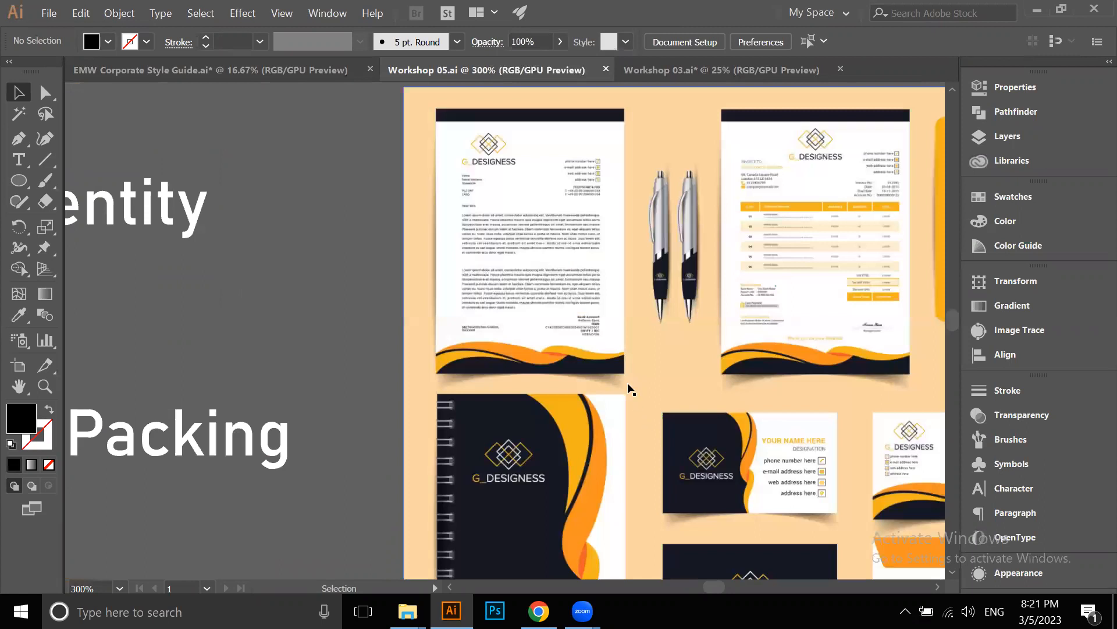
scroll(626, 347, "up", 5)
scroll(605, 329, "down", 7)
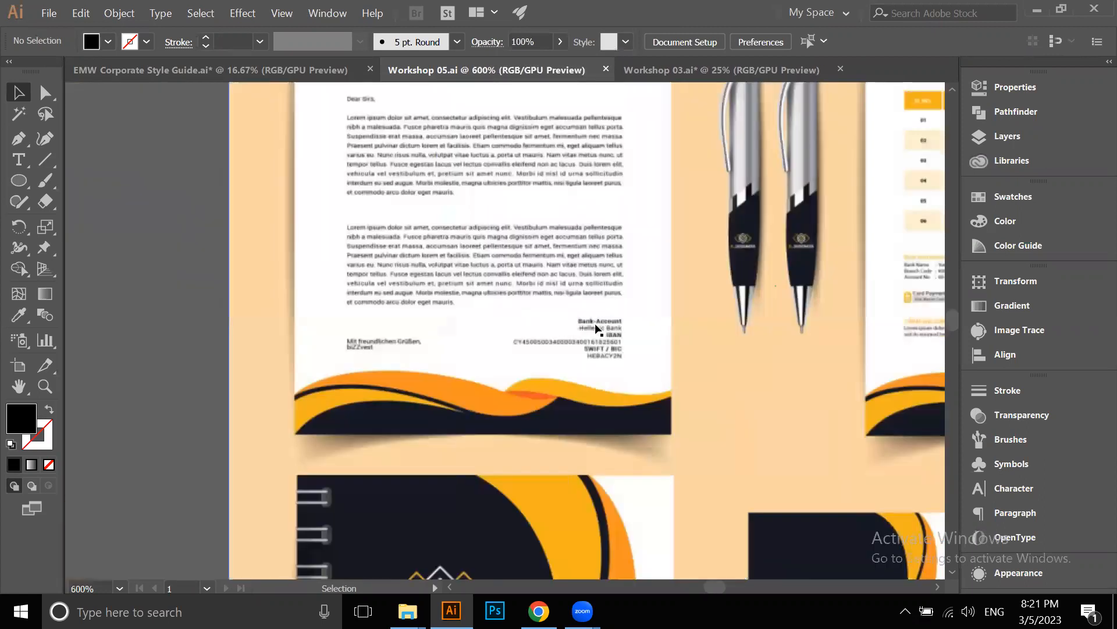
scroll(519, 467, "down", 3)
scroll(339, 331, "down", 4)
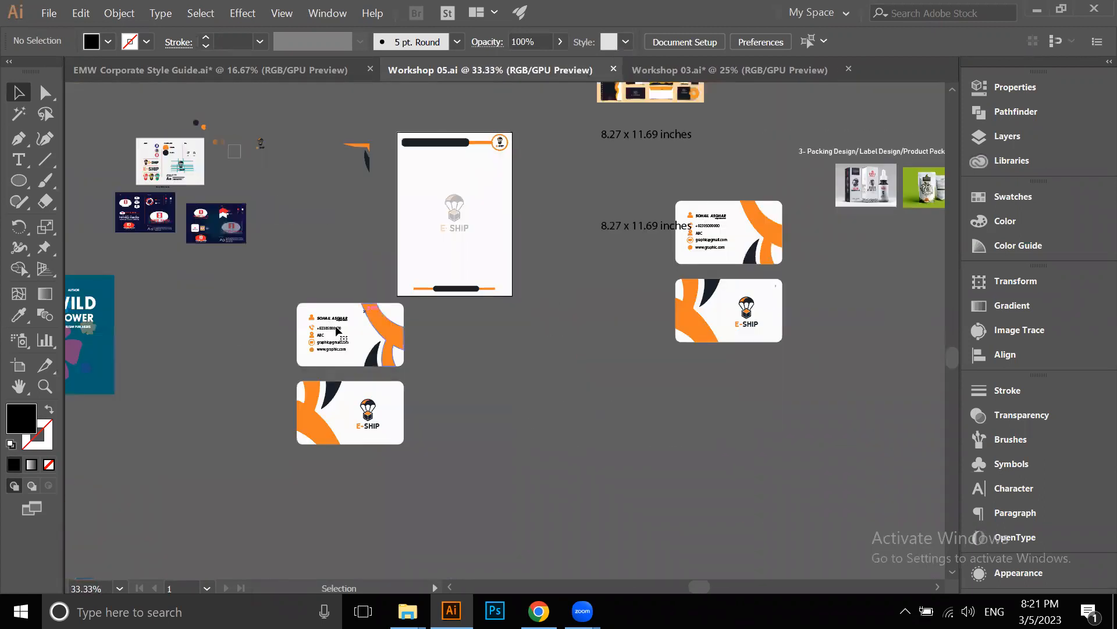
Group the business card's contact details with their icons and place a copy on the letterhead above the footer's right end
scroll(337, 331, "up", 3)
left_click(362, 416)
left_click(357, 371)
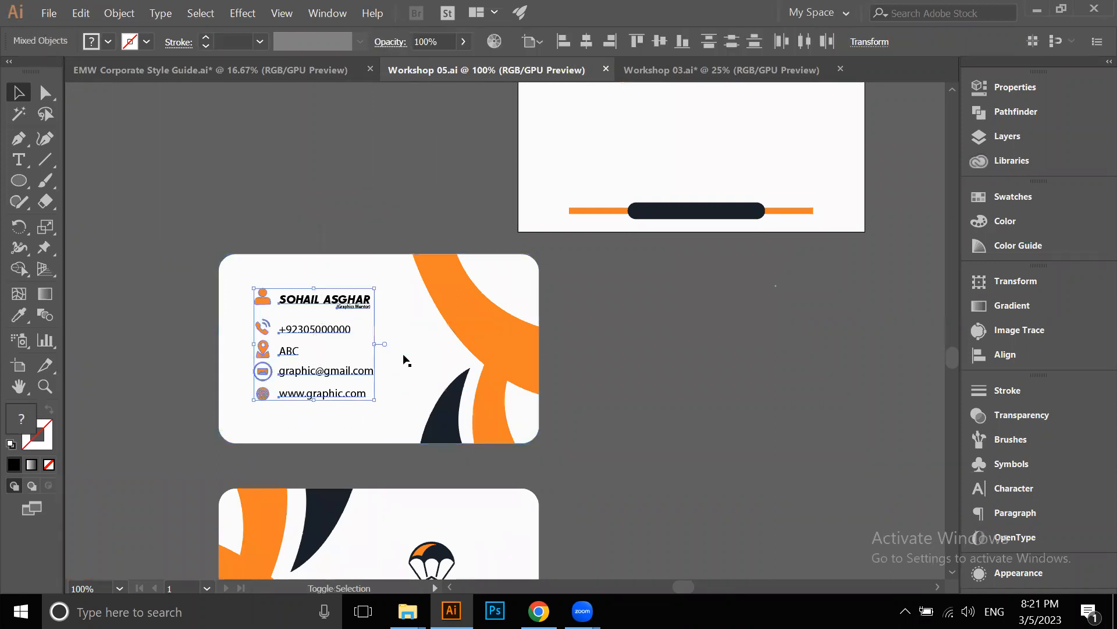
key("ctrl+g")
left_click(341, 208)
left_click_drag(330, 299, 593, 266)
Scale the copied contact details down to a small block near the letterhead's lower right corner, just above the footer
scroll(597, 215, "up", 2)
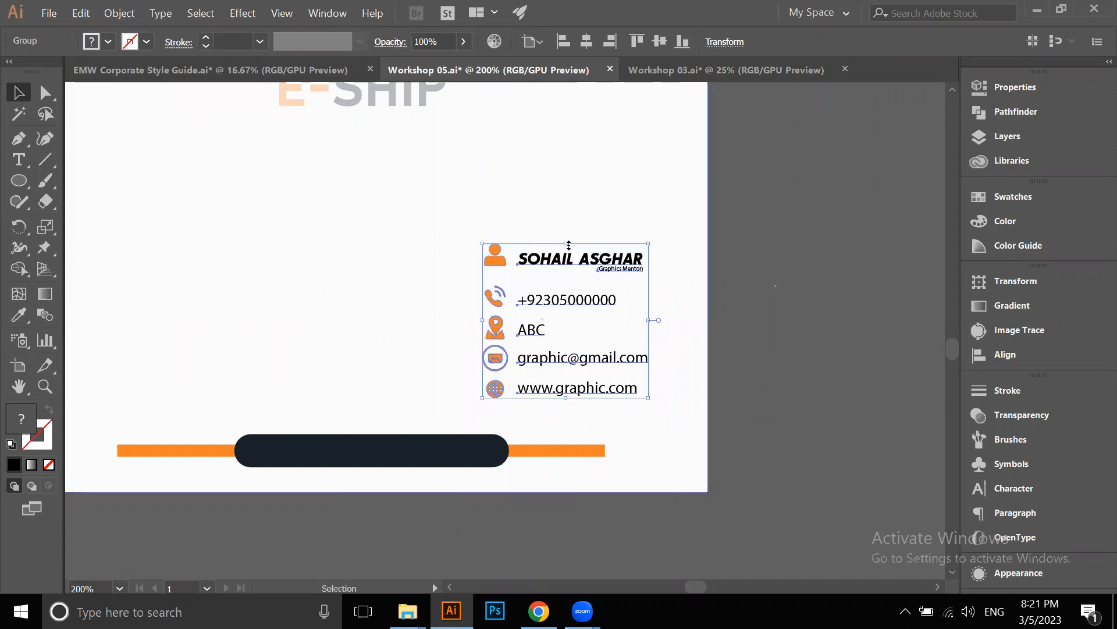
left_click(630, 205)
scroll(668, 250, "down", 1)
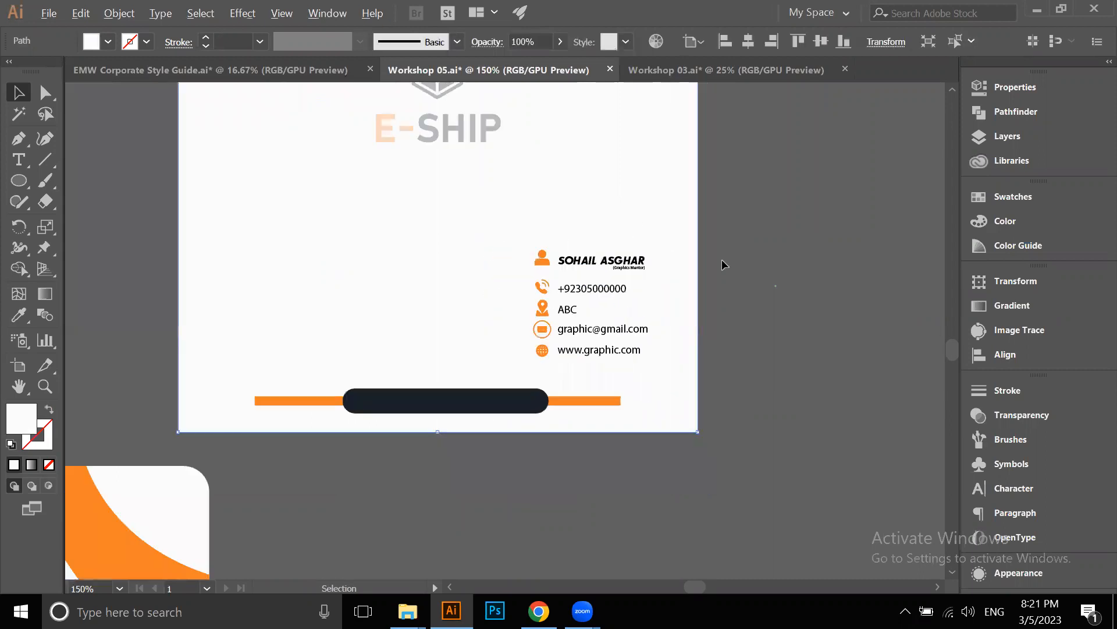
scroll(722, 259, "down", 1)
left_click(756, 229)
left_click_drag(658, 244, 579, 332)
scroll(534, 355, "up", 1)
left_click(534, 355)
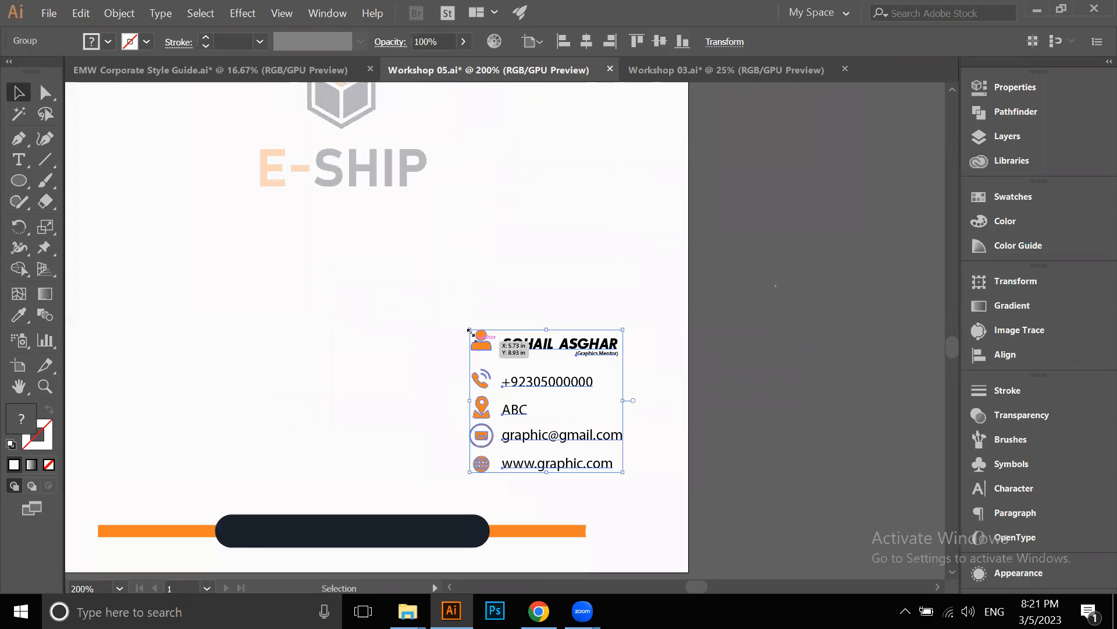
left_click_drag(465, 325, 516, 374)
left_click(717, 342)
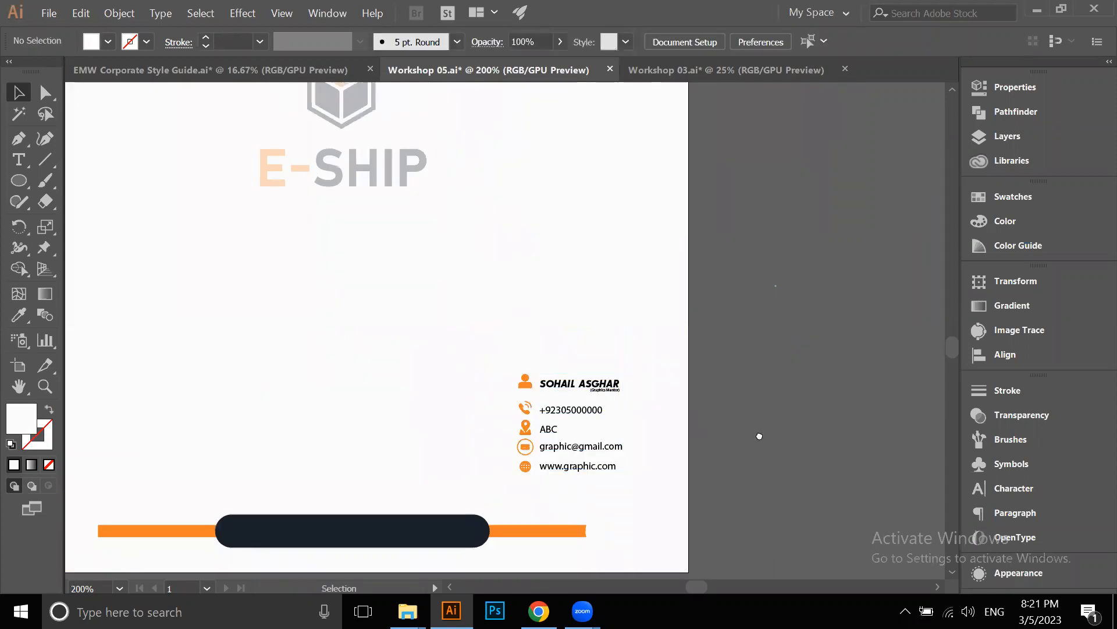
Examine the whole letterhead and the legibility of its small contact details, then view it alongside the business cards
scroll(591, 292, "down", 5)
scroll(690, 323, "down", 2)
left_click_drag(694, 383, 617, 496)
left_click_drag(698, 306, 591, 306)
scroll(679, 328, "down", 1)
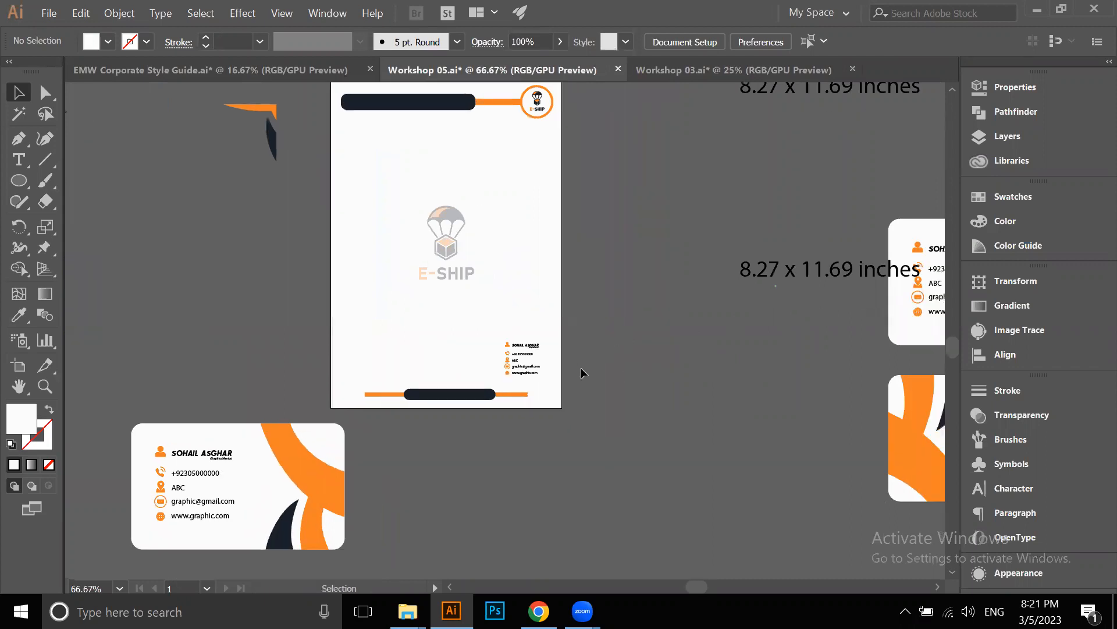
scroll(526, 414, "up", 5)
scroll(568, 233, "up", 3)
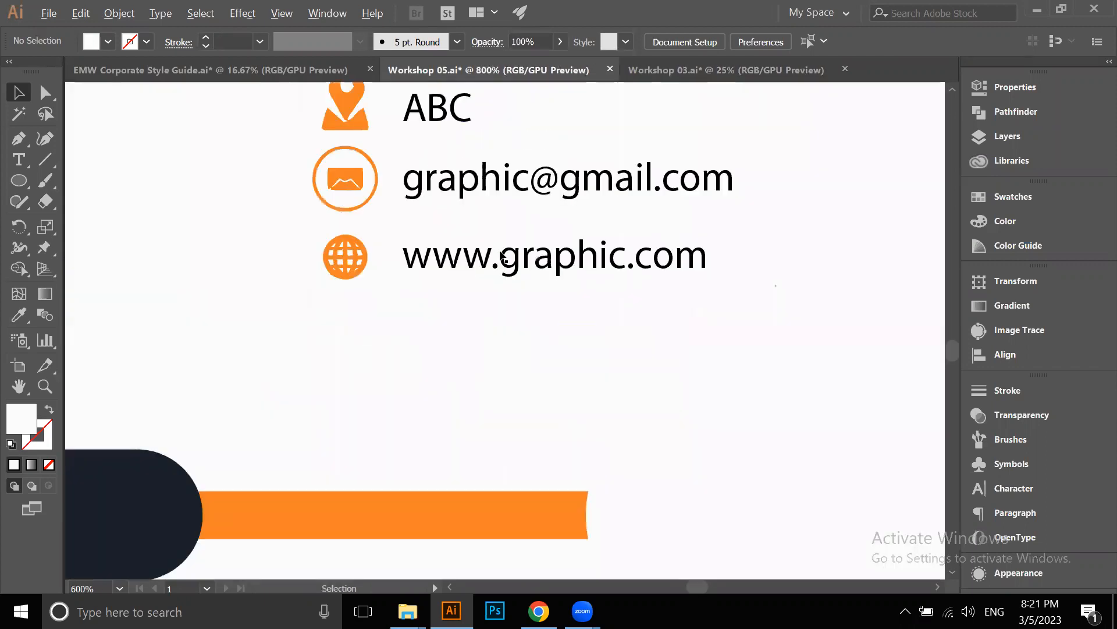
scroll(528, 289, "down", 2)
scroll(472, 252, "down", 7)
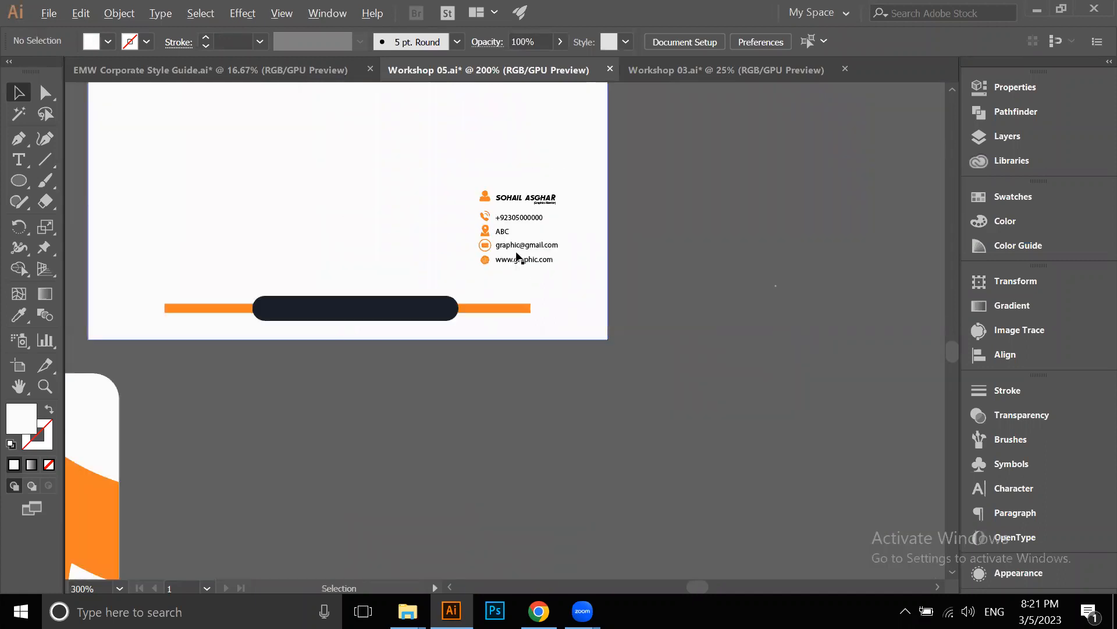
left_click_drag(484, 328, 313, 350)
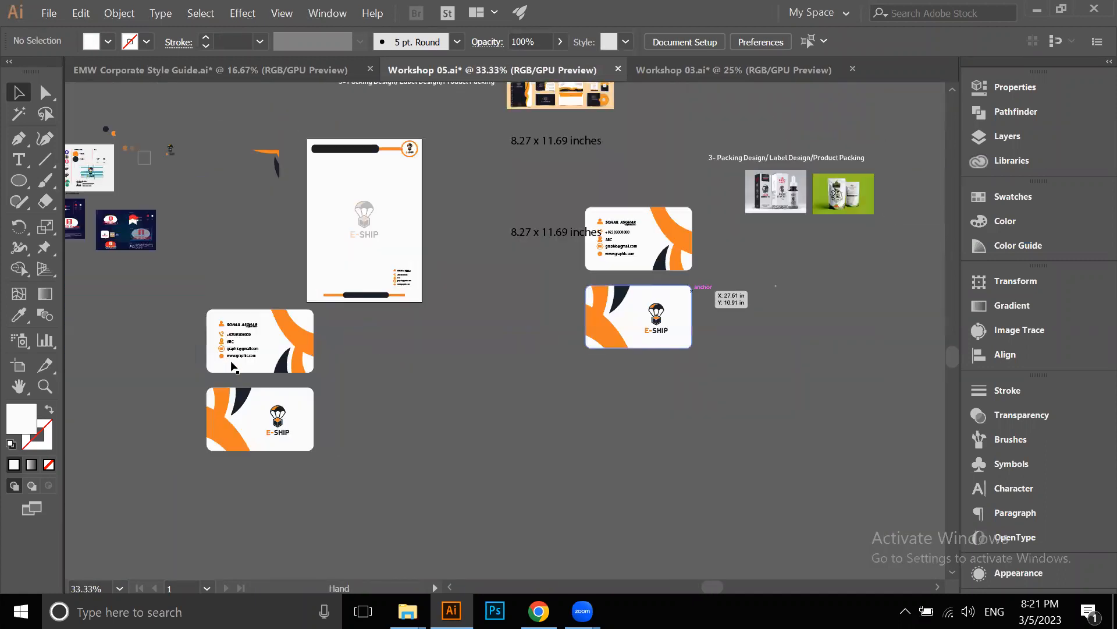
Examine the business card, envelope and folder designs in the stationery mockup reference image
scroll(231, 360, "up", 3)
scroll(250, 302, "down", 3)
left_click_drag(591, 273, 419, 568)
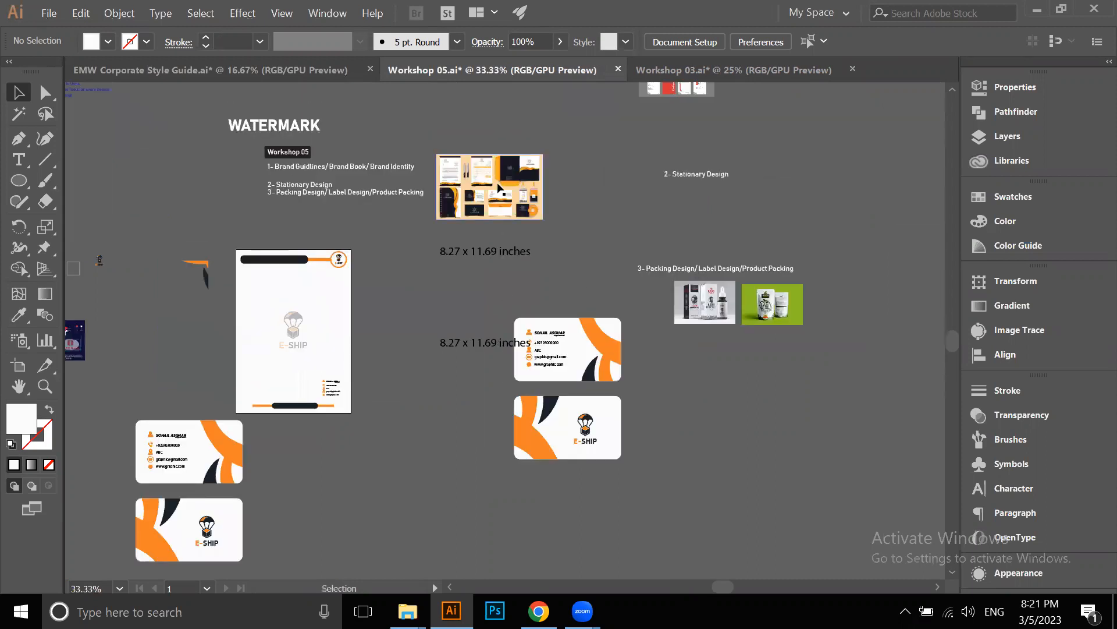
scroll(336, 237, "up", 5)
scroll(332, 267, "up", 2)
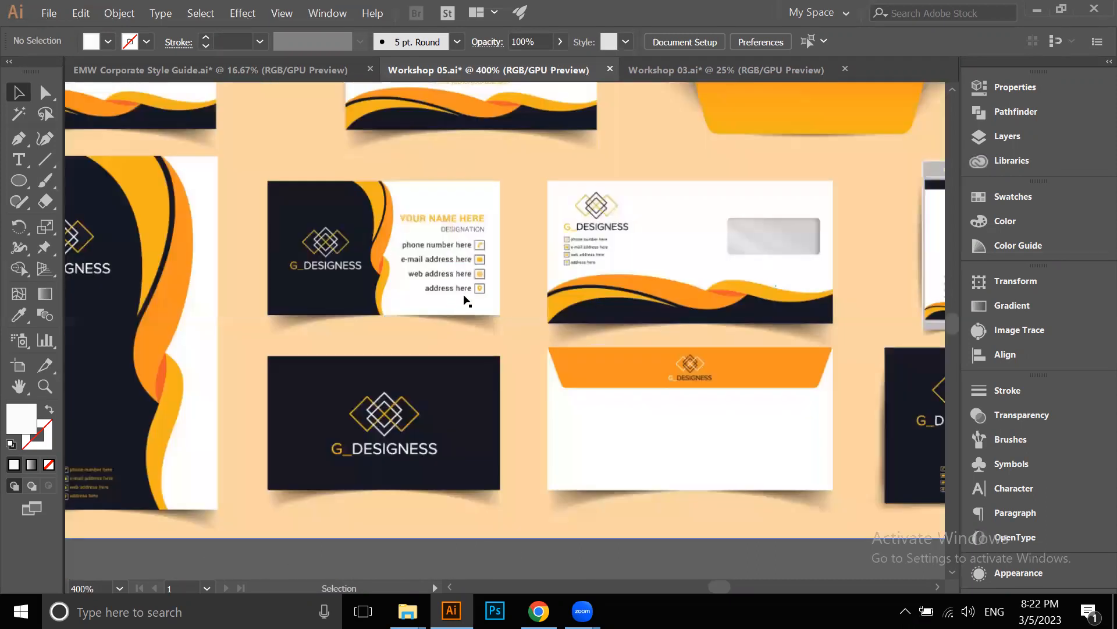
left_click_drag(556, 197, 460, 323)
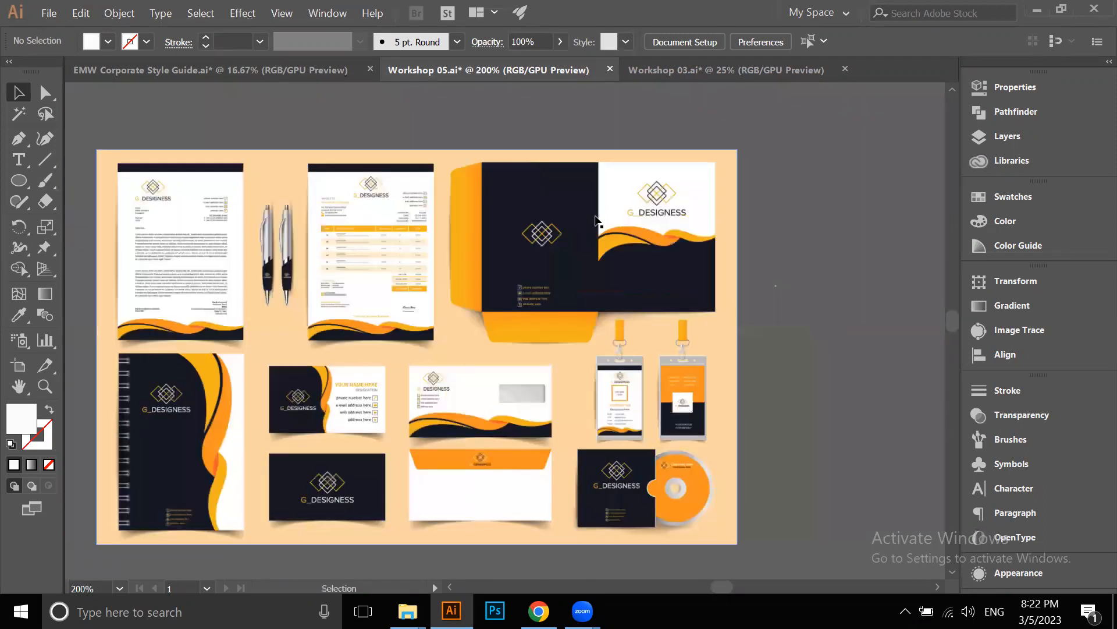
scroll(675, 387, "down", 3)
scroll(688, 326, "down", 2)
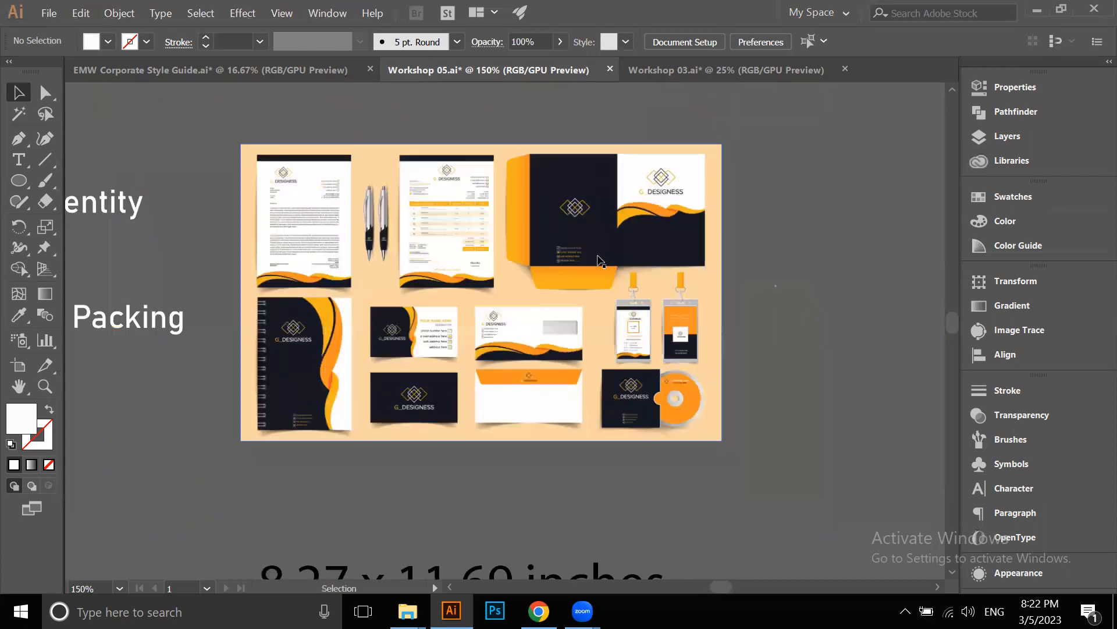
scroll(636, 338, "up", 3)
scroll(640, 332, "down", 4)
scroll(494, 370, "up", 3)
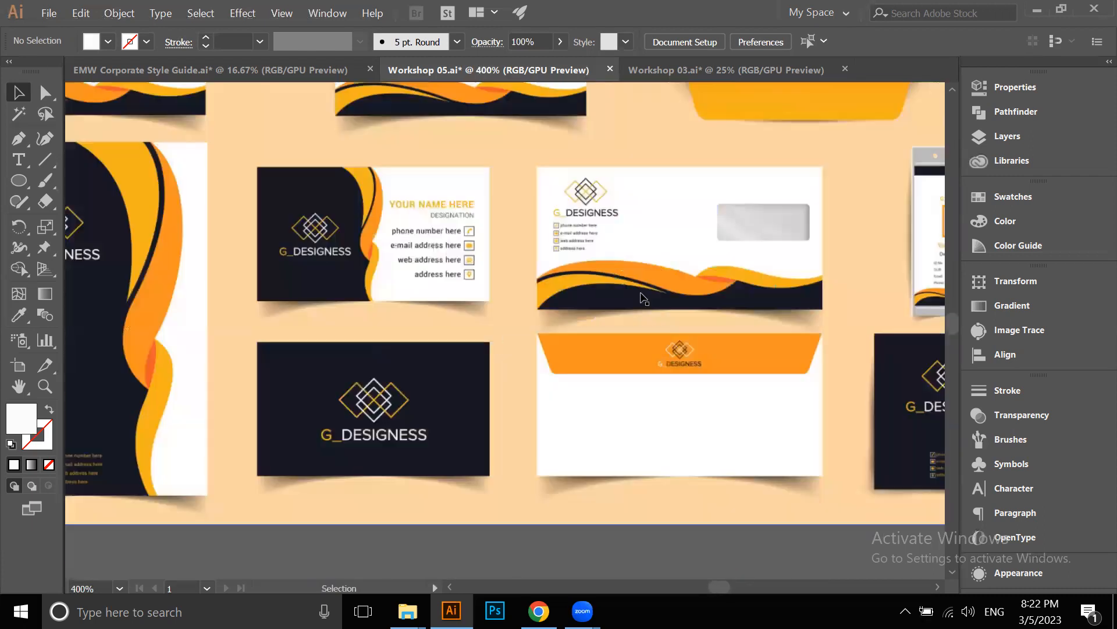
scroll(644, 296, "down", 4)
scroll(641, 297, "down", 3)
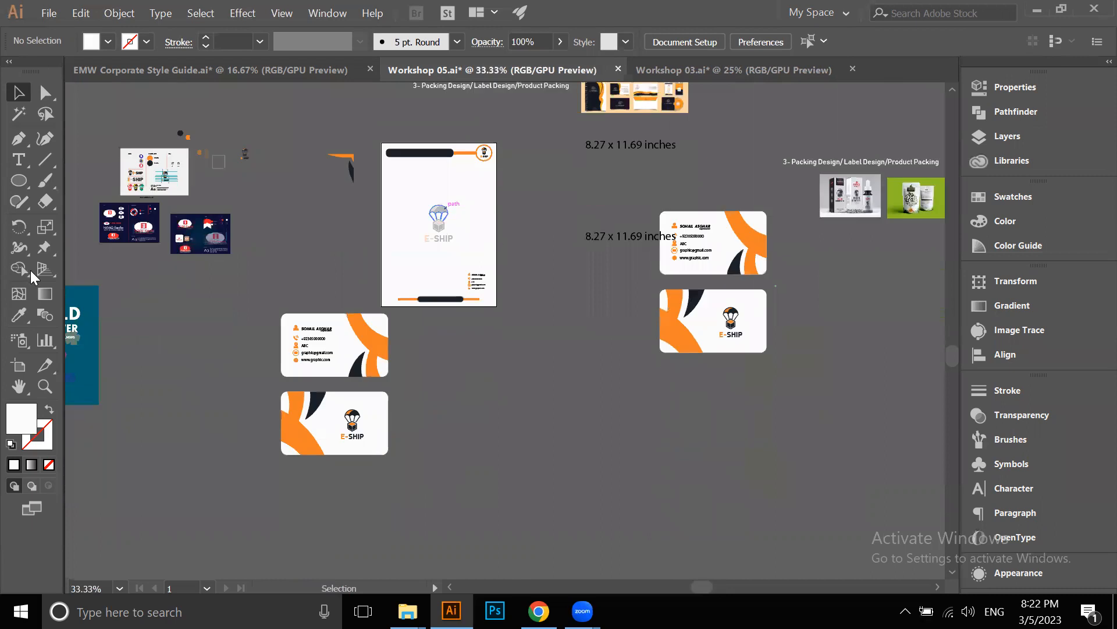
Move the E-SHIP letterhead artwork off its artboard to the empty canvas beside the second pair of business cards
left_click(19, 365)
key("Escape")
left_click_drag(485, 266, 894, 437)
left_click(729, 442)
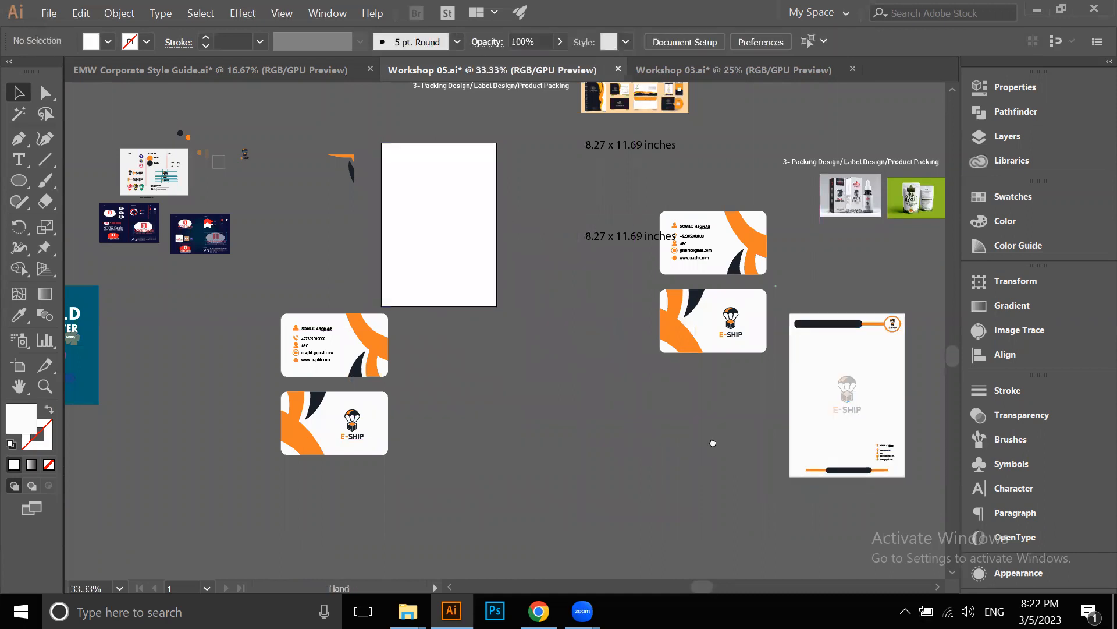
left_click_drag(713, 443, 645, 419)
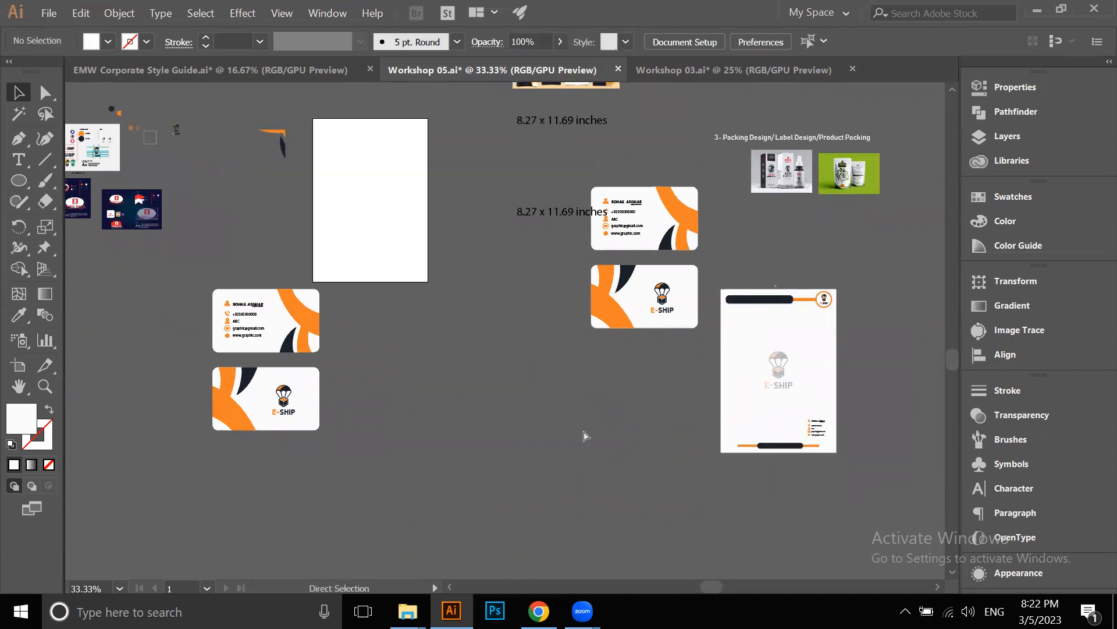
Switch to the Chrome browser and search Google for "envelope size in inches"
key("alt+Tab")
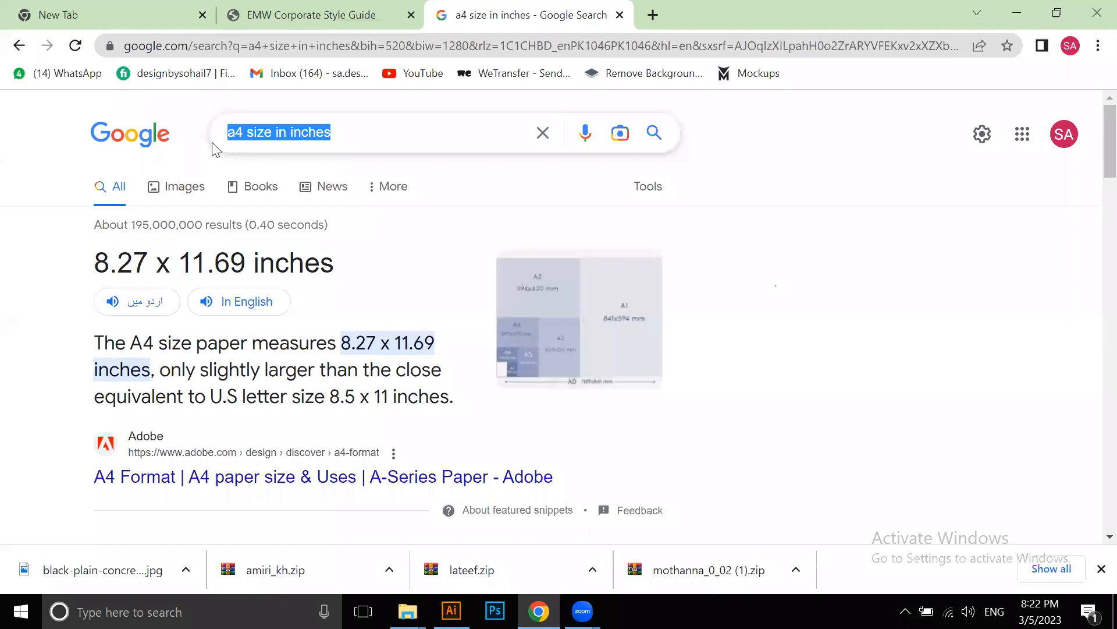
type("enve")
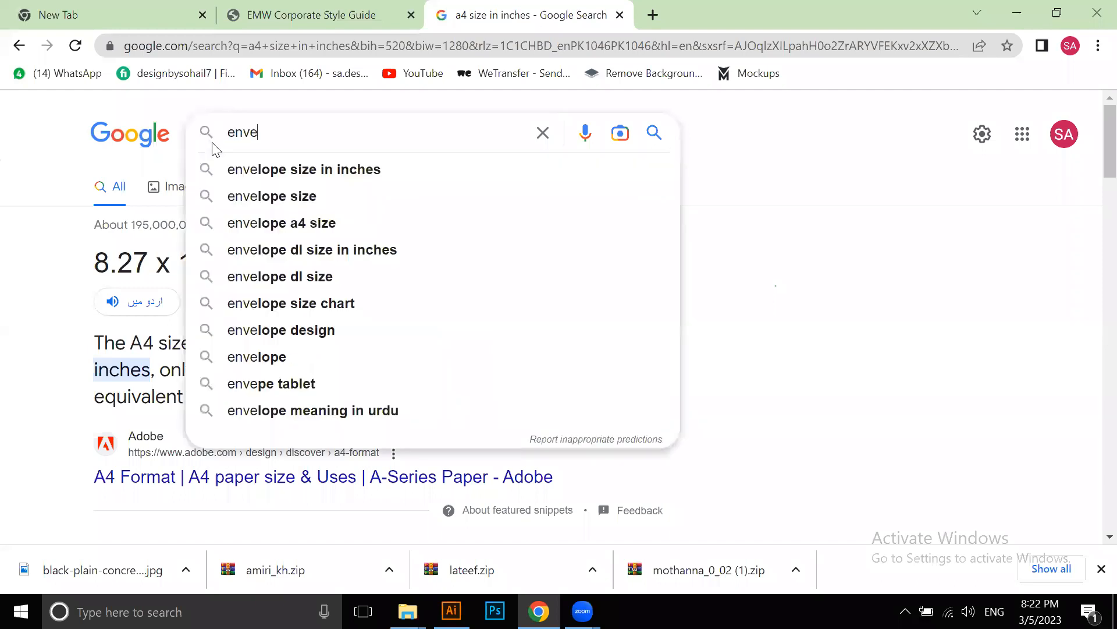
key("Down")
key("Return")
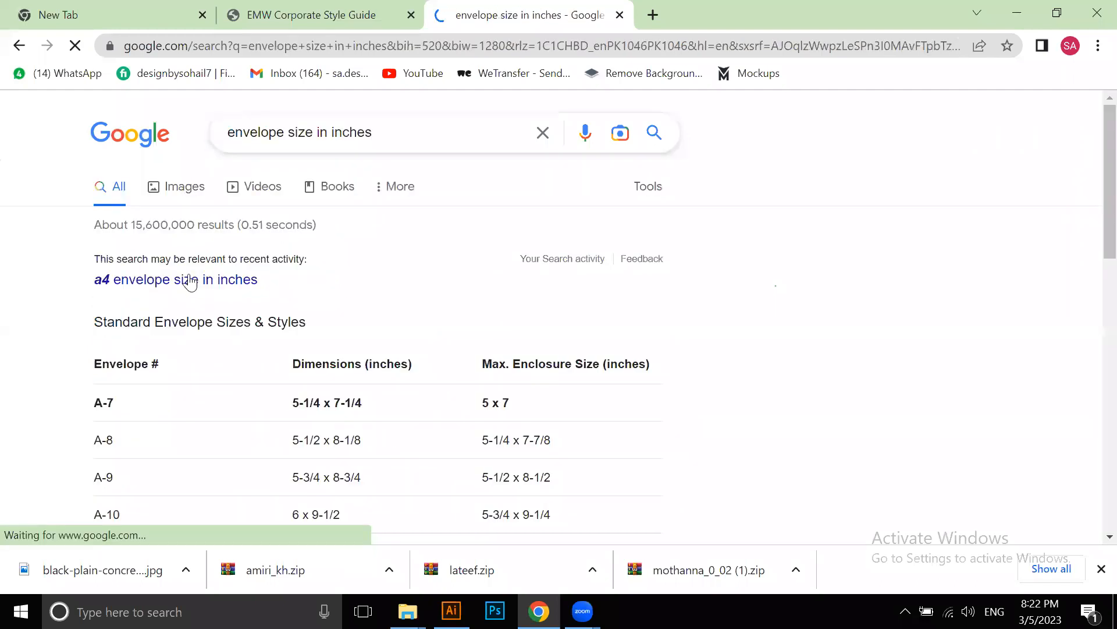
scroll(128, 267, "down", 3)
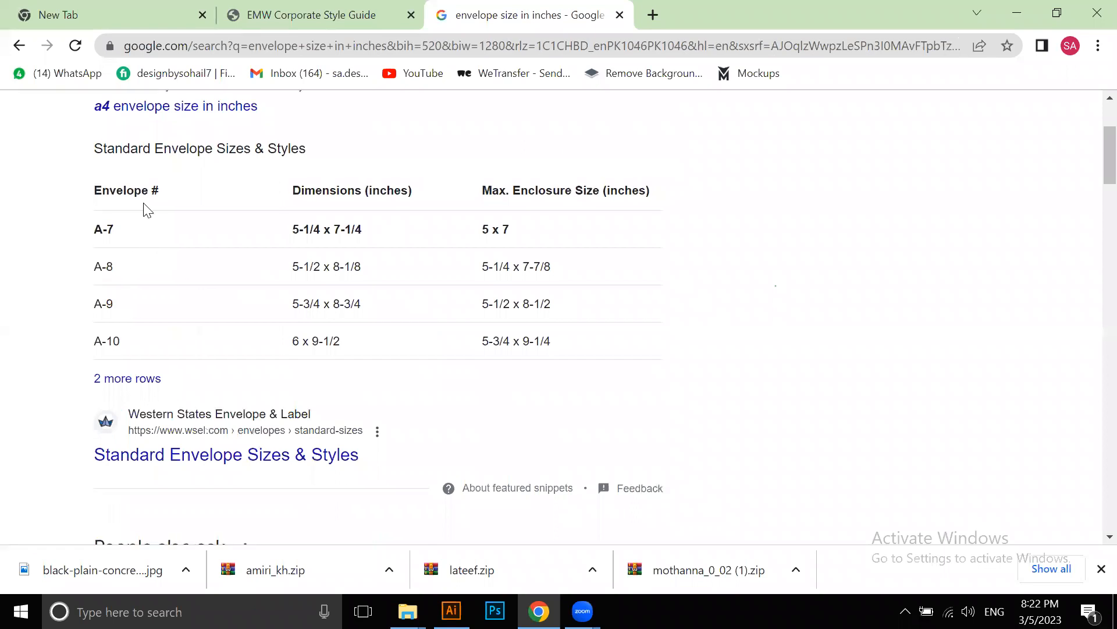
Open the suggested search "a4 envelope size in inches" and show its image results
scroll(180, 263, "up", 3)
left_click(185, 284)
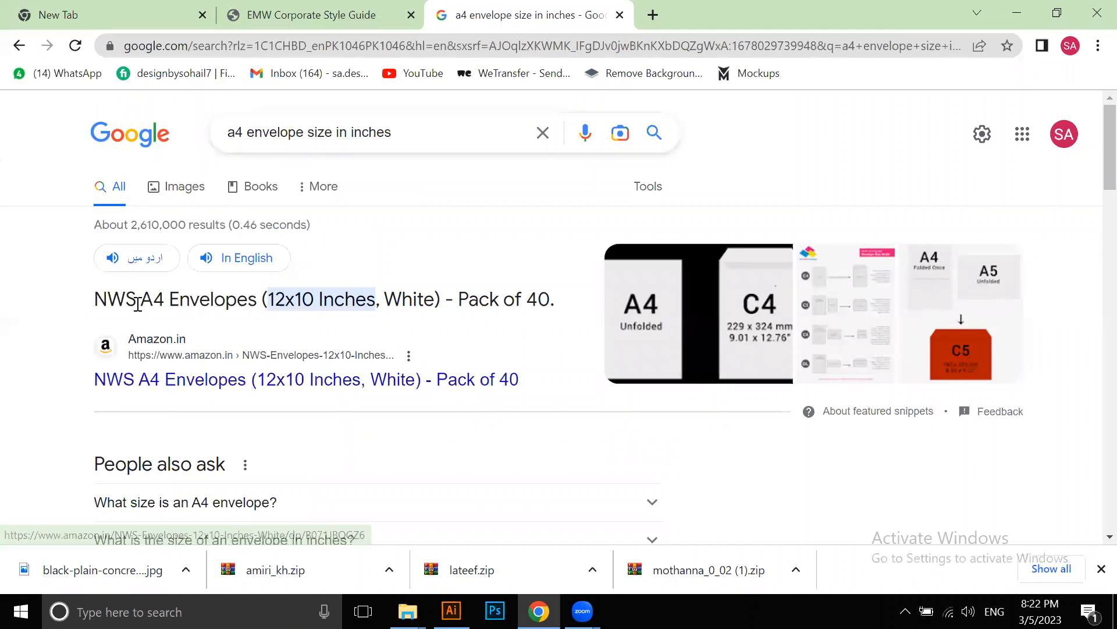
scroll(471, 321, "down", 3)
scroll(231, 249, "up", 3)
left_click(185, 190)
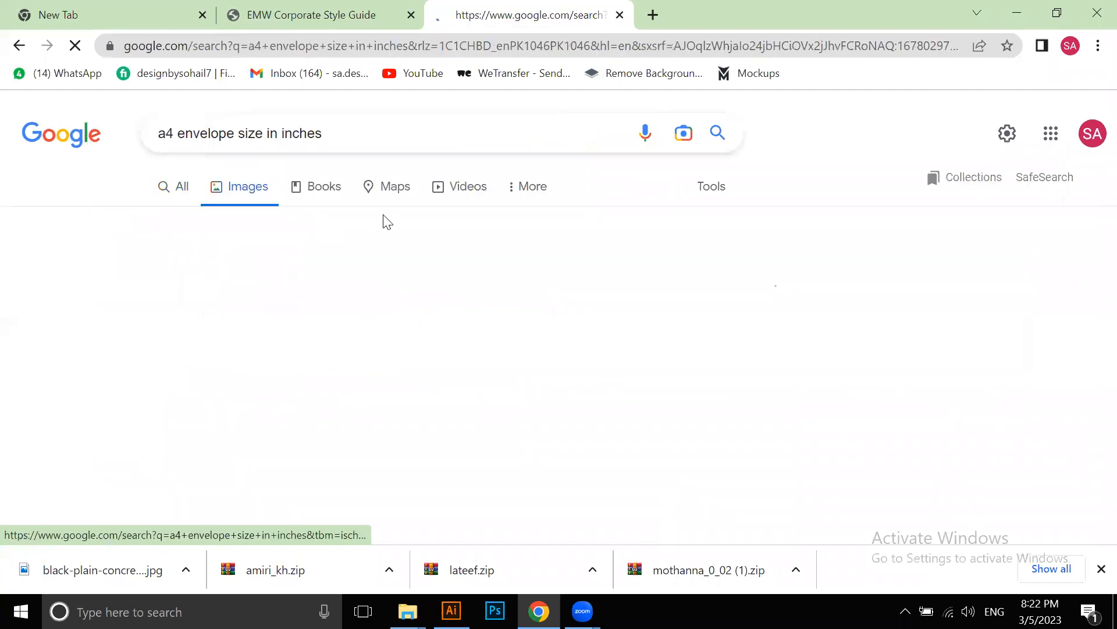
Look through the image results for an envelope template that shows its dimensions
scroll(582, 217, "down", 3)
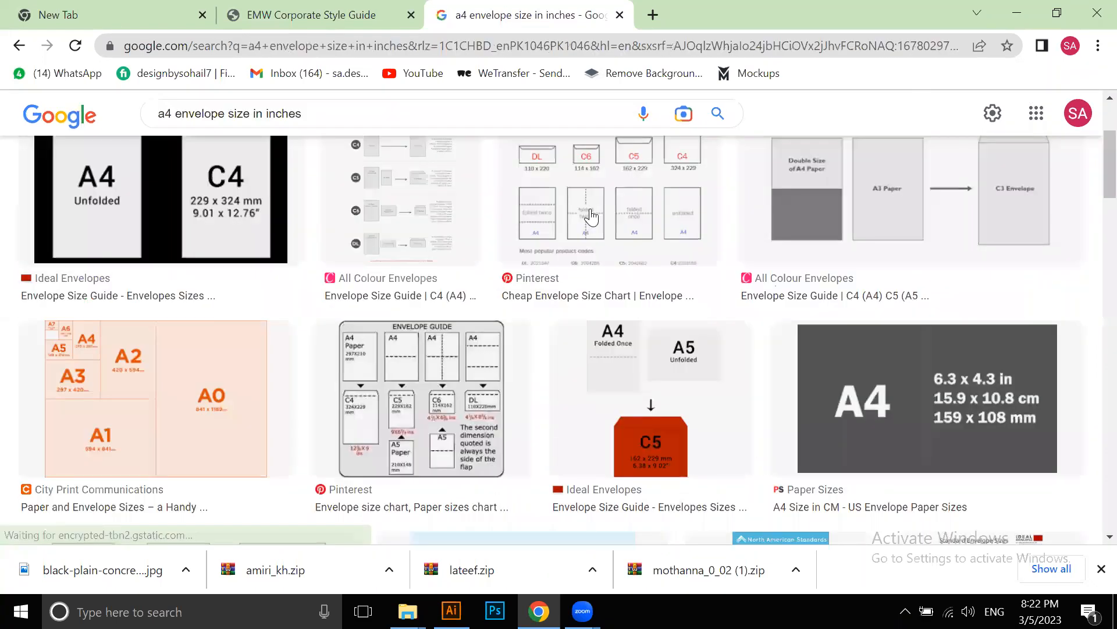
scroll(242, 340, "down", 3)
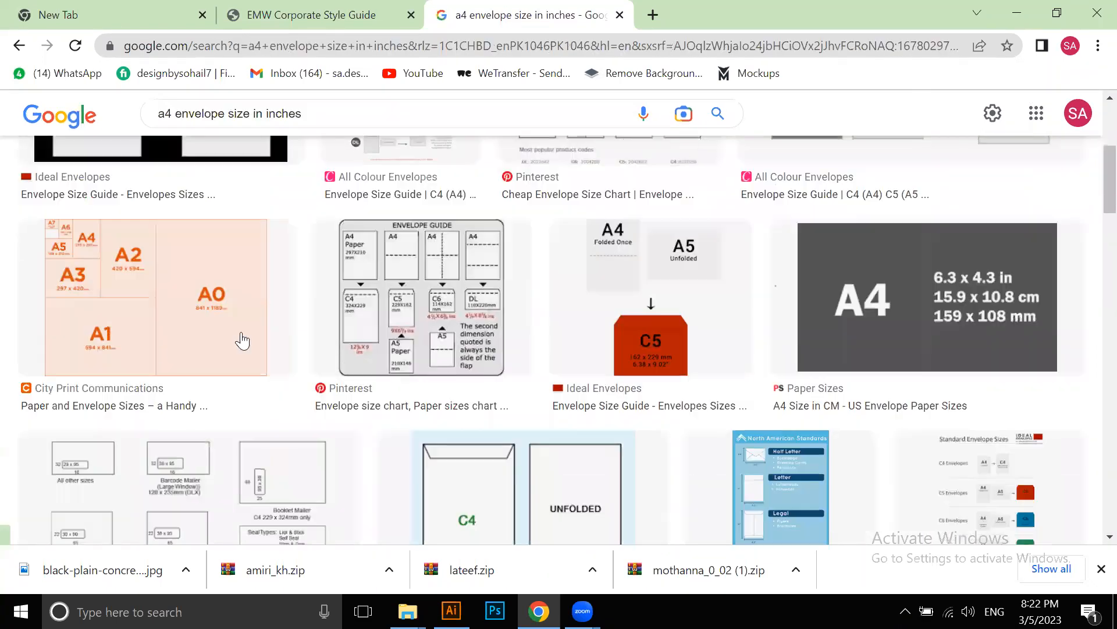
scroll(462, 320, "down", 5)
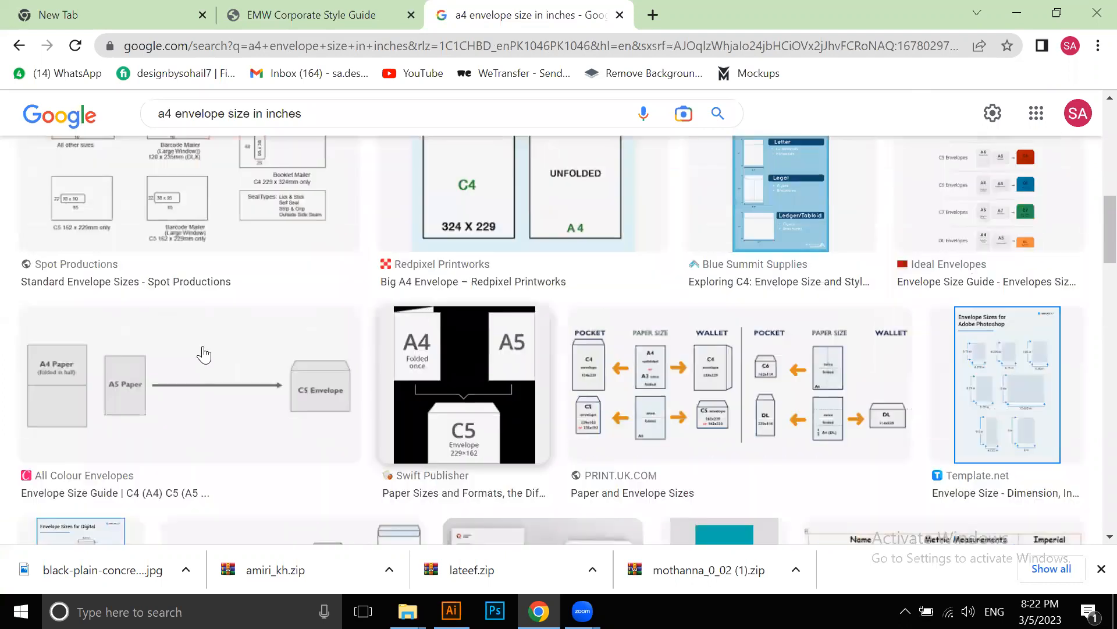
scroll(203, 354, "down", 3)
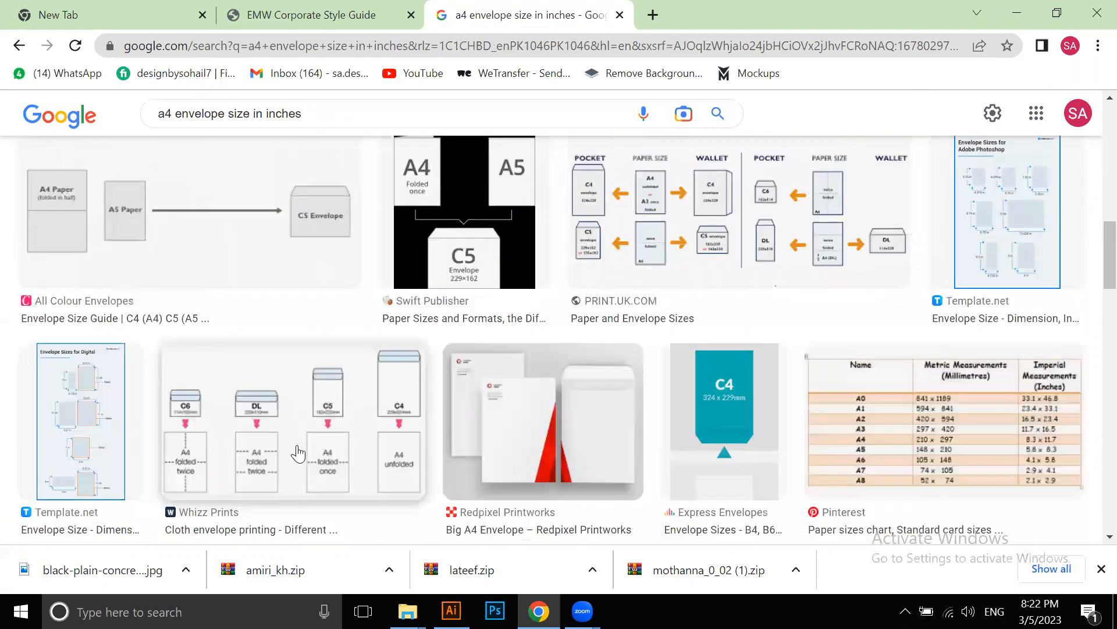
scroll(298, 452, "down", 3)
scroll(488, 298, "down", 3)
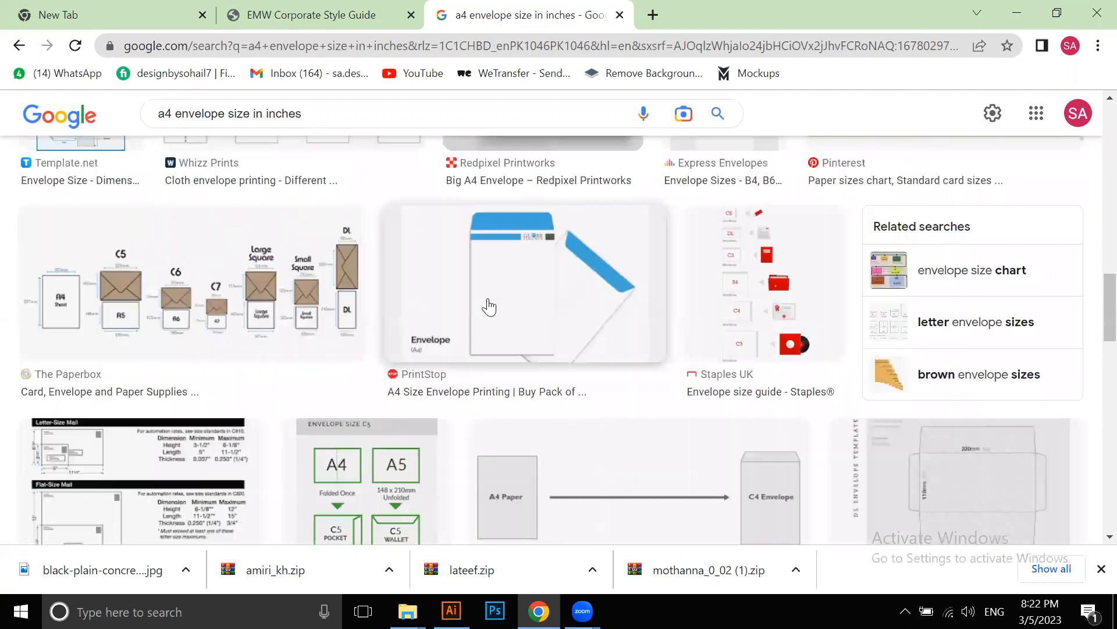
scroll(489, 307, "down", 5)
scroll(755, 370, "down", 2)
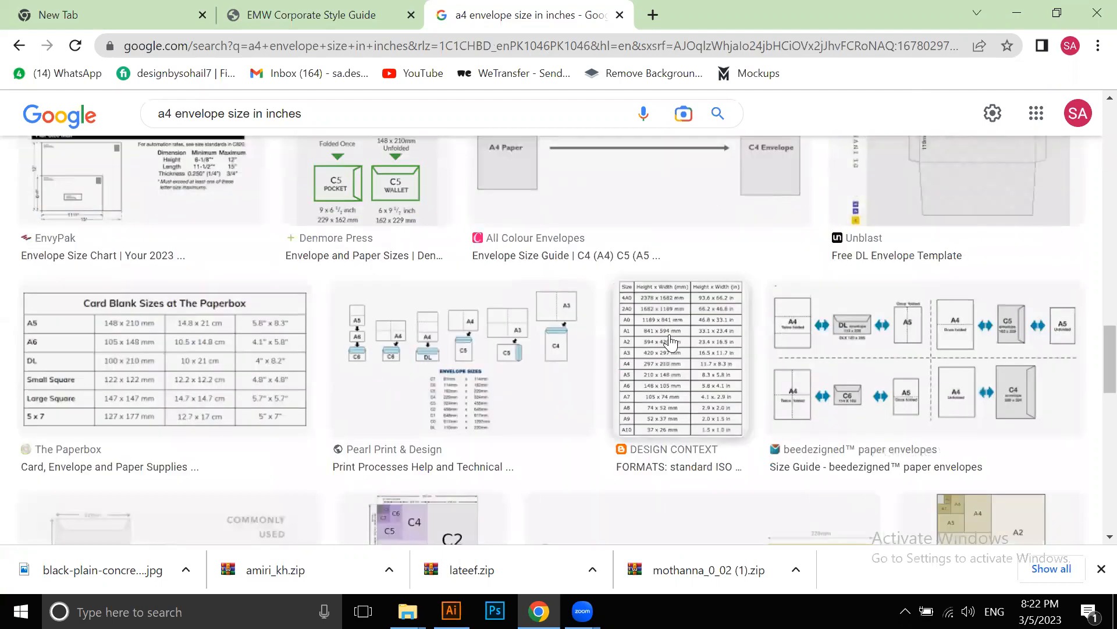
scroll(994, 247, "up", 2)
Open the preview of the Unblast "Free DL Envelope Template" result and copy its image
left_click(994, 247)
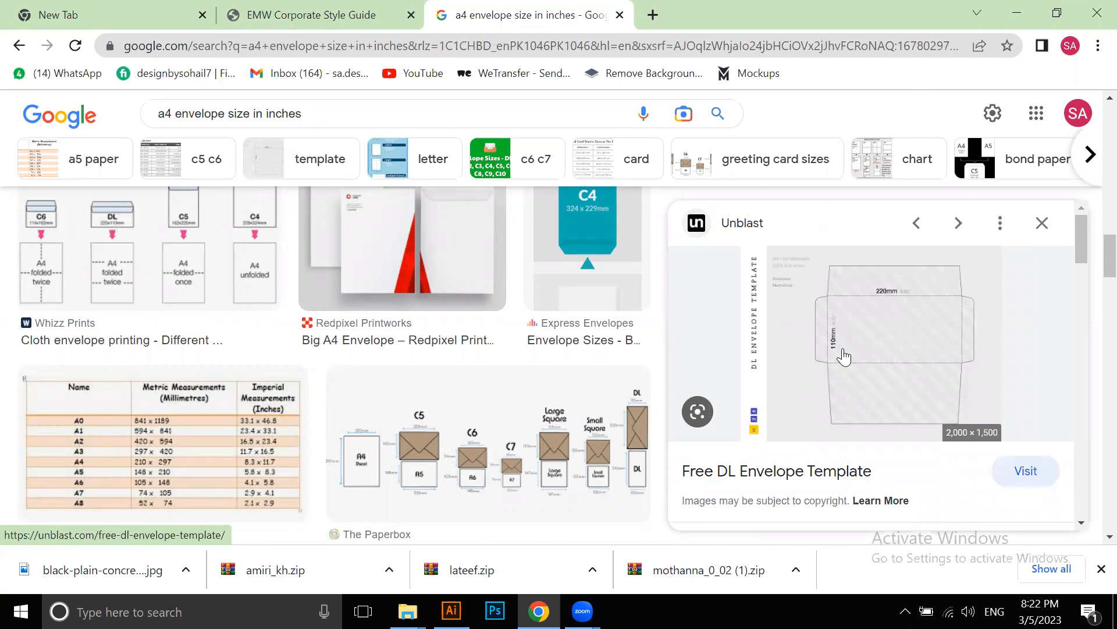
scroll(850, 322, "down", 5)
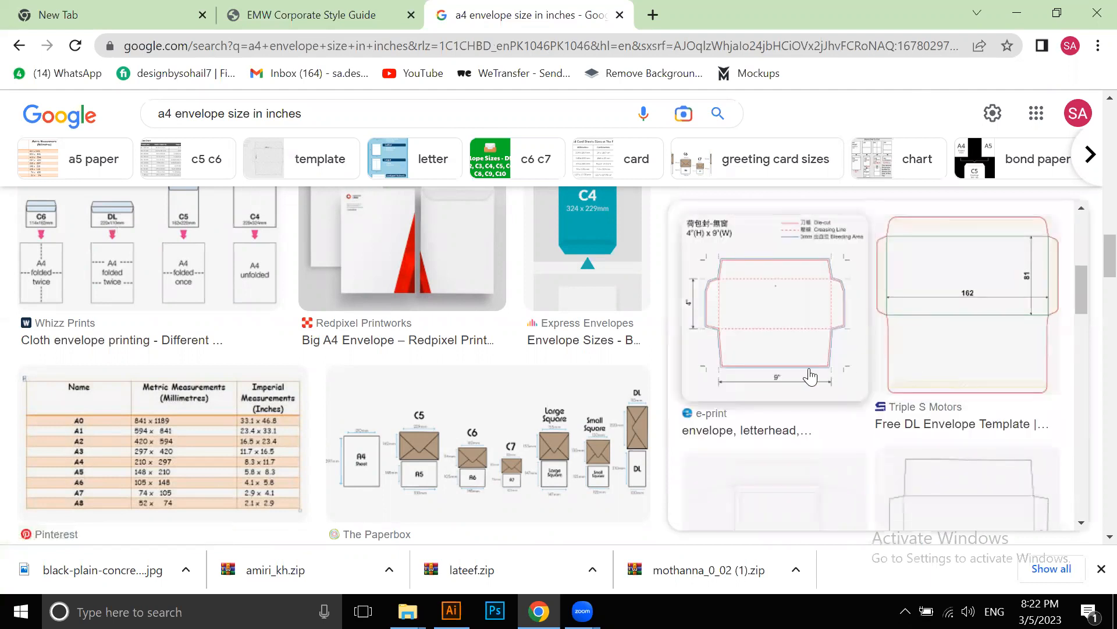
scroll(871, 356, "up", 5)
right_click(837, 329)
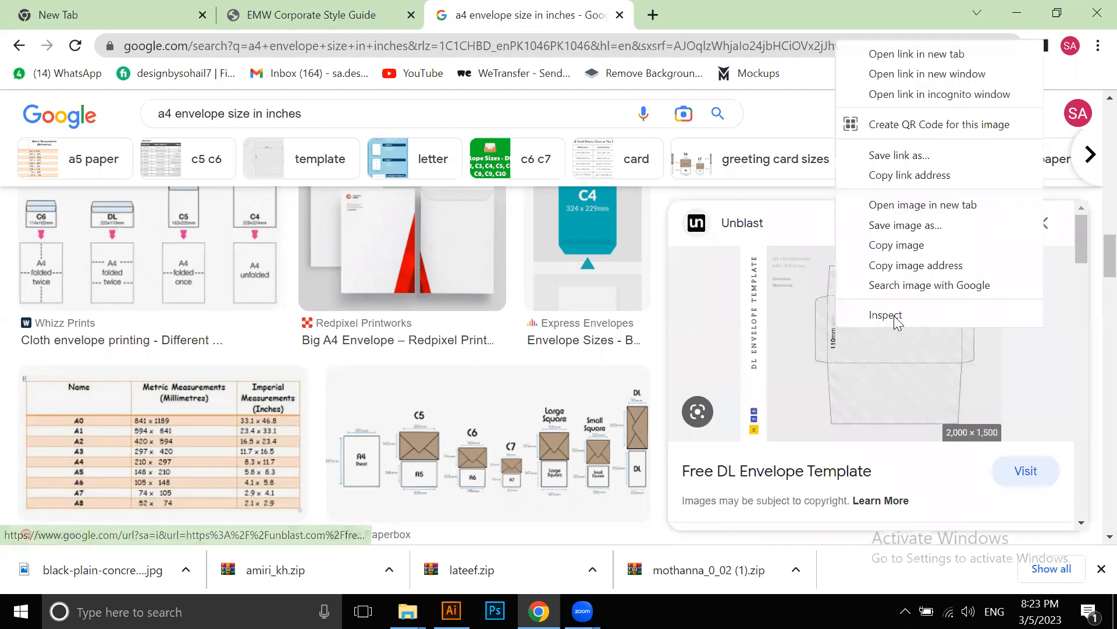
left_click(897, 244)
Switch to Illustrator, paste the envelope template image and place it below the business cards
key("alt+Tab")
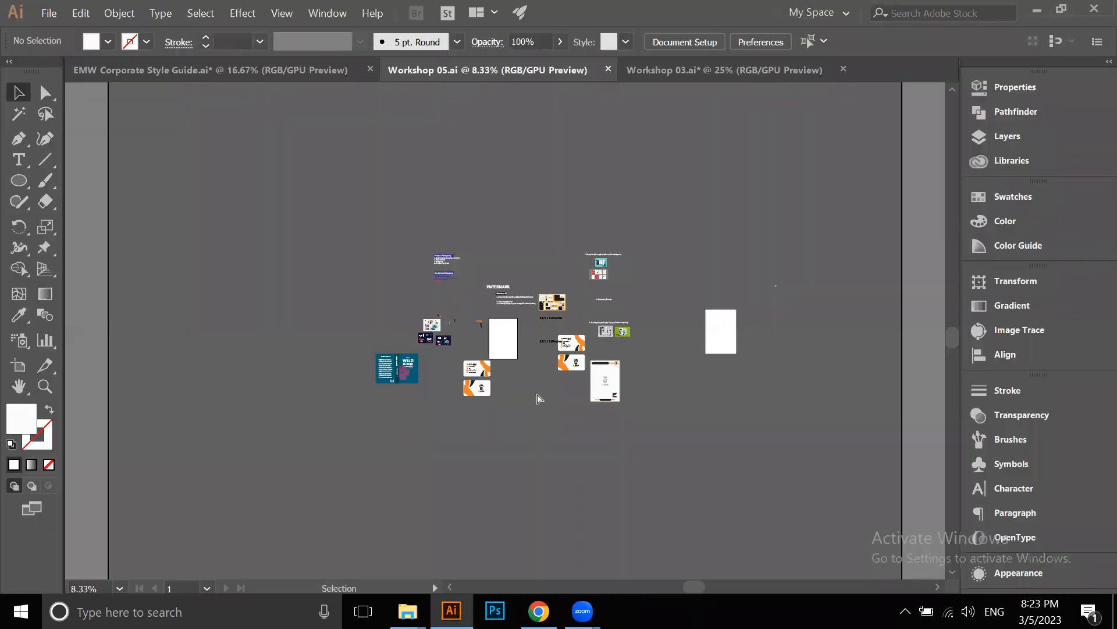
key("ctrl+v")
left_click_drag(520, 357, 446, 486)
scroll(444, 417, "up", 5)
left_click(374, 246)
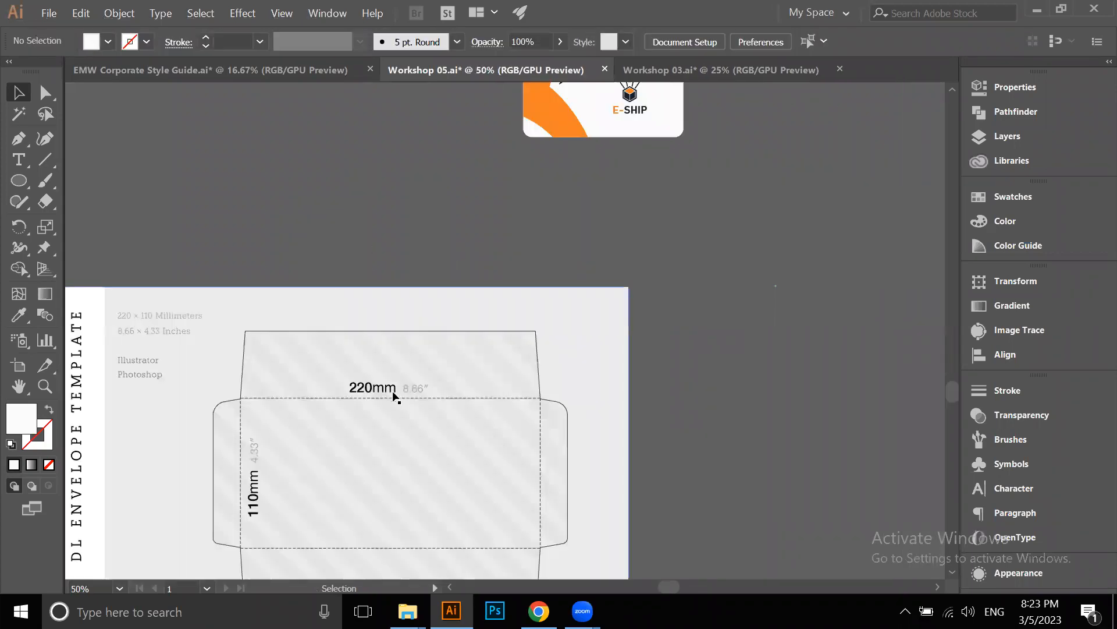
Examine the width and height labels on the pasted envelope template
scroll(470, 391, "up", 4)
scroll(459, 269, "down", 3)
scroll(297, 338, "down", 3)
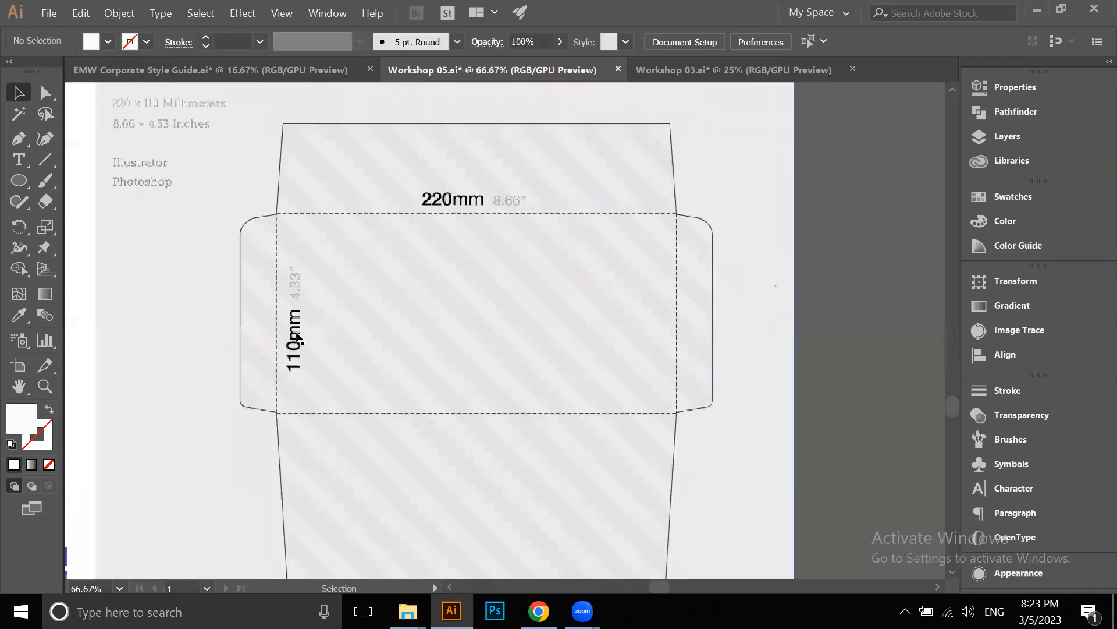
left_click_drag(383, 287, 274, 337)
scroll(312, 348, "down", 1)
left_click_drag(420, 335, 334, 404)
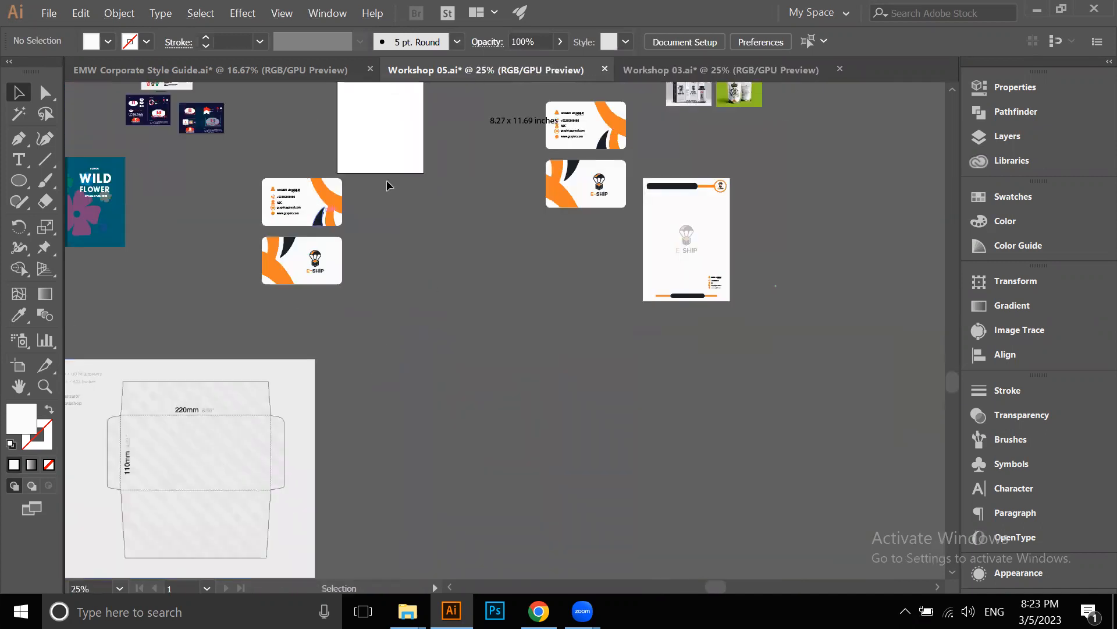
Scale down the envelope template image and position it just beneath the first pair of business cards
scroll(401, 200, "up", 3)
scroll(435, 199, "down", 2)
left_click_drag(776, 447, 577, 344)
left_click_drag(150, 340, 477, 163)
left_click(346, 375)
left_click_drag(255, 309, 252, 424)
left_click(308, 245)
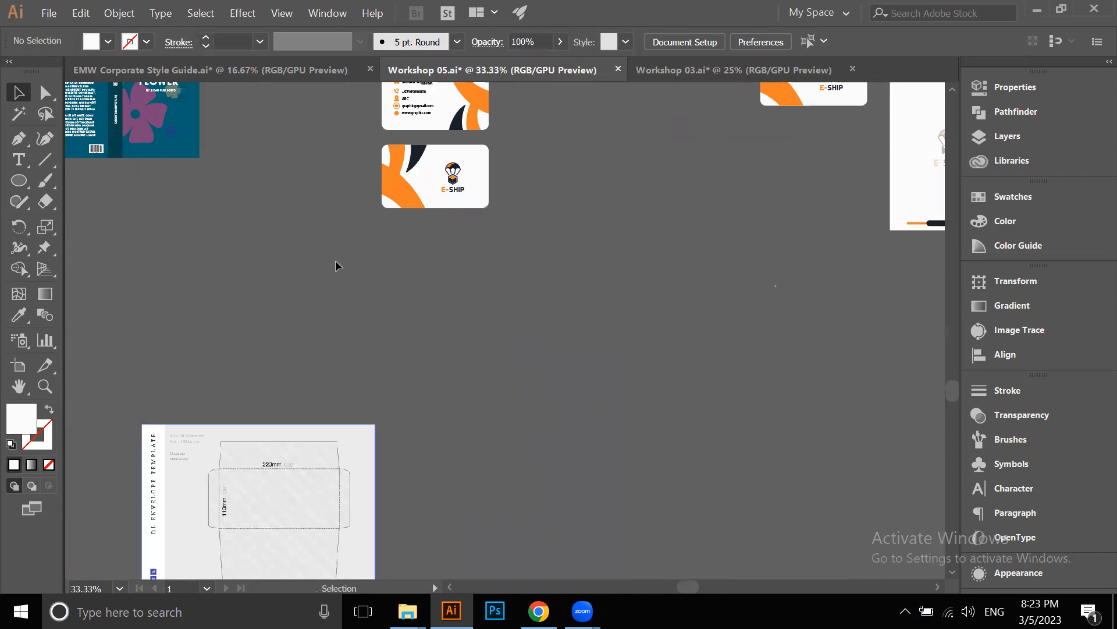
left_click_drag(307, 514, 344, 331)
left_click(537, 293)
left_click_drag(533, 275, 391, 306)
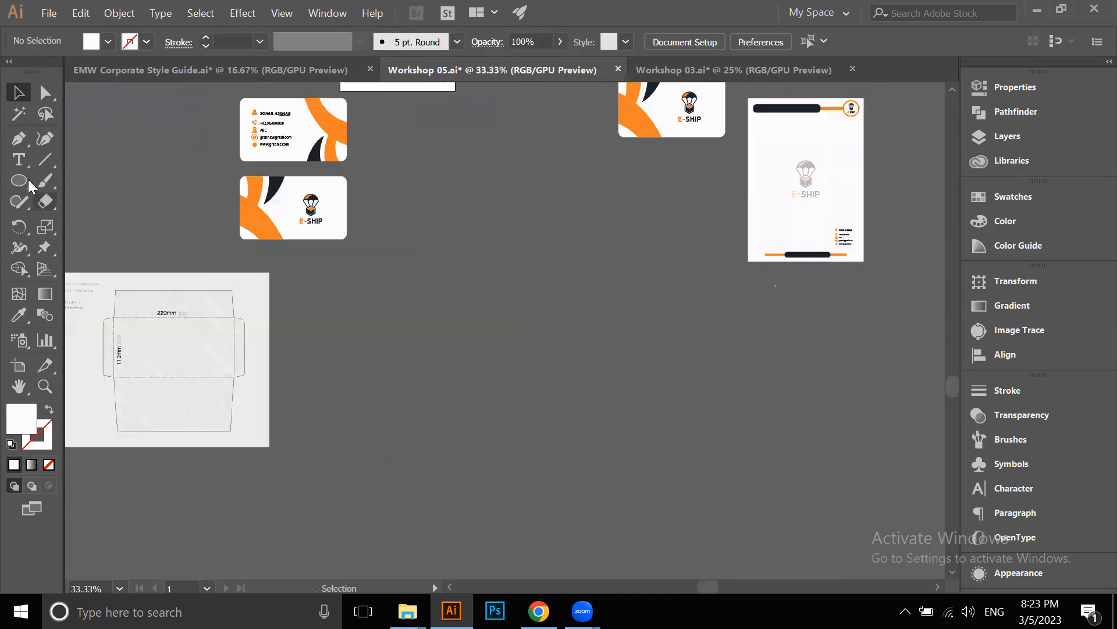
right_click(27, 179)
key("m")
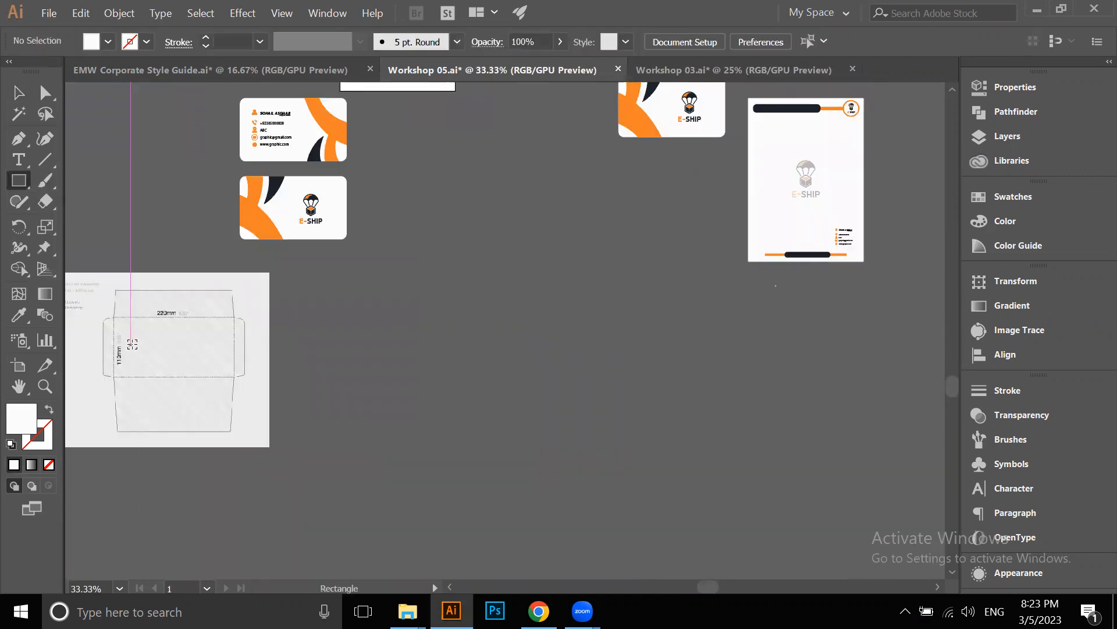
scroll(131, 326, "up", 3)
left_click_drag(197, 305, 248, 289)
left_click(20, 95)
Examine the whole DL envelope template with its flaps and fold lines
left_click(336, 304)
left_click_drag(330, 318, 443, 241)
scroll(442, 242, "down", 1)
left_click(679, 284)
left_click_drag(465, 384, 437, 399)
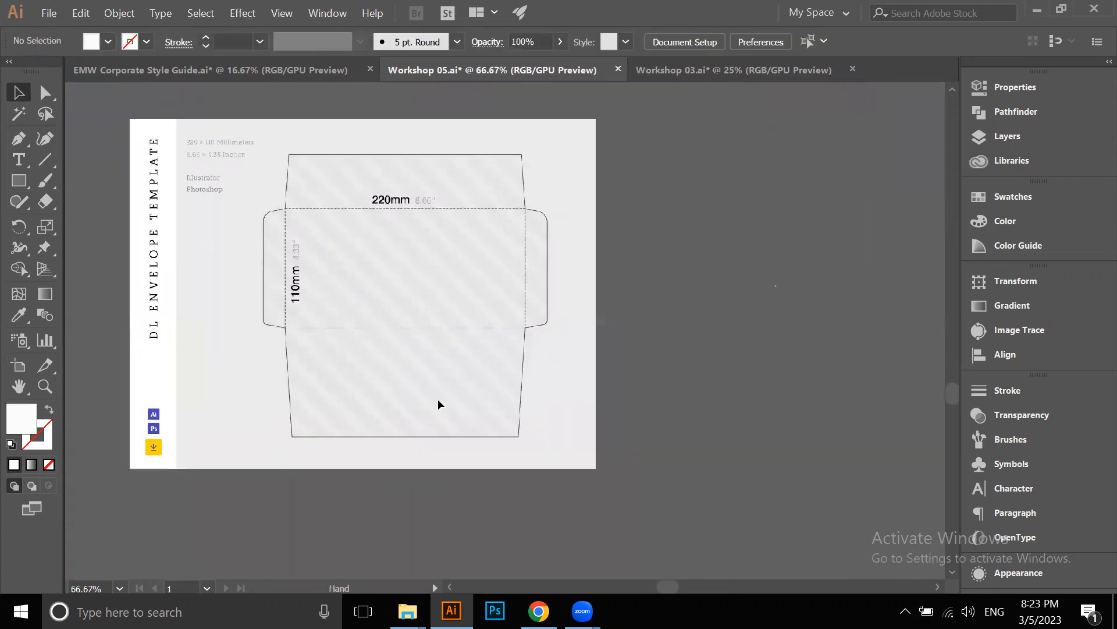
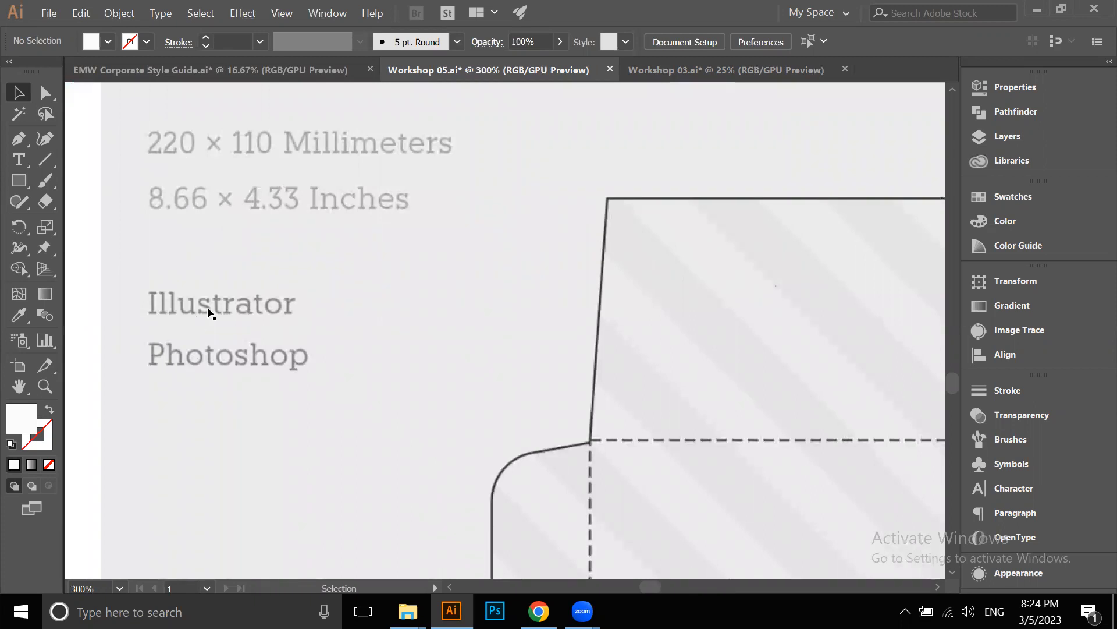
Move the envelope template image closer to the white envelope rectangle
left_click_drag(482, 237, 415, 245)
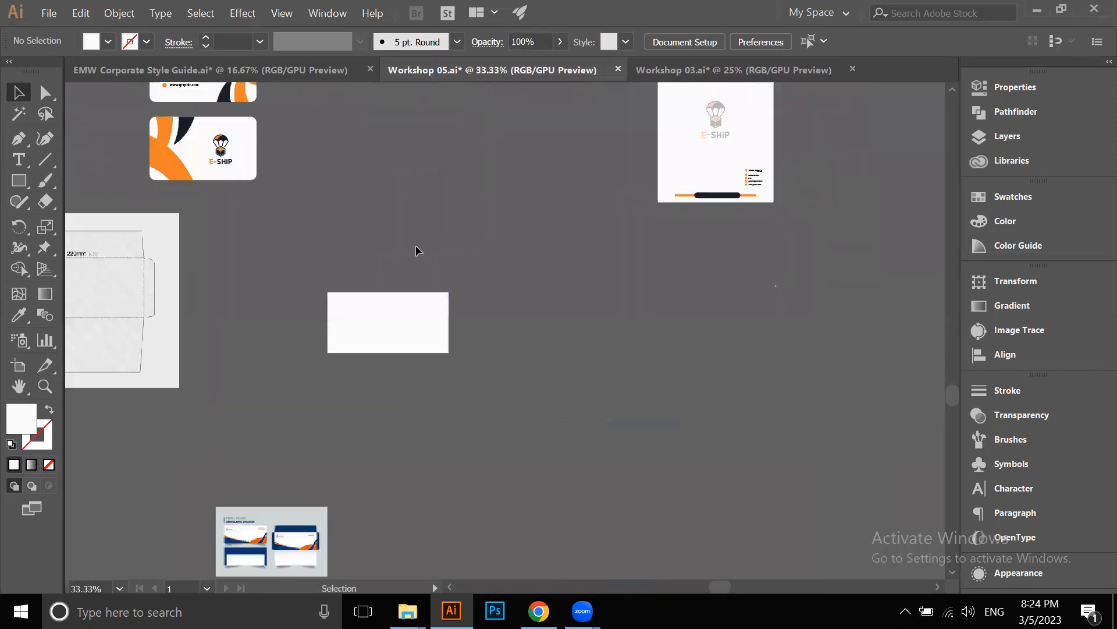
scroll(415, 247, "up", 2)
left_click_drag(343, 305, 501, 236)
scroll(466, 236, "down", 1)
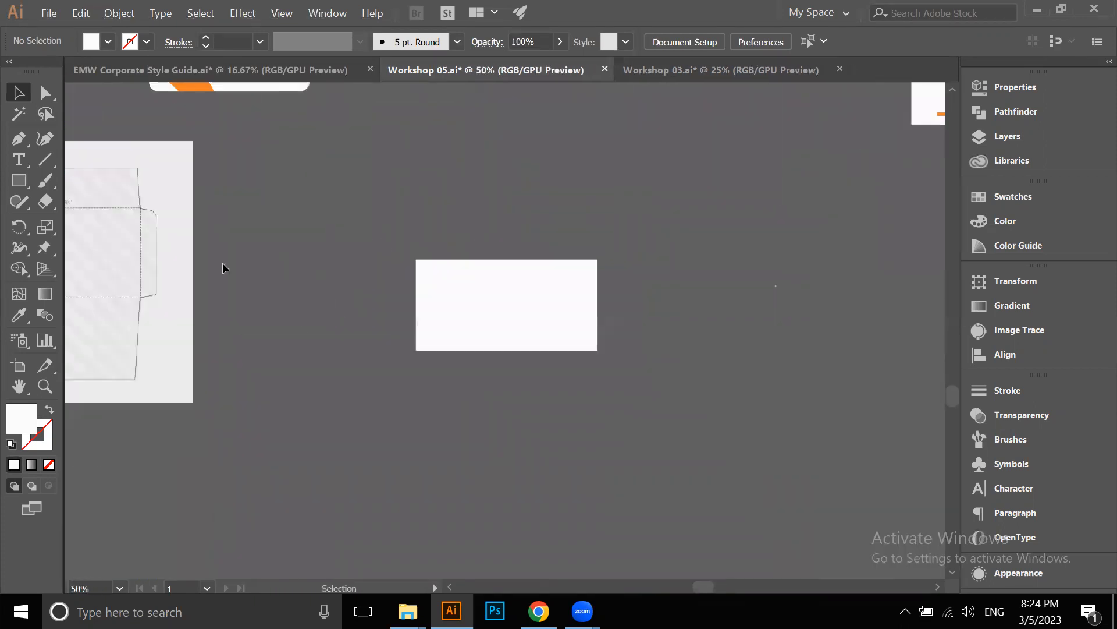
left_click_drag(166, 355, 263, 372)
left_click_drag(373, 329, 419, 255)
left_click(417, 253)
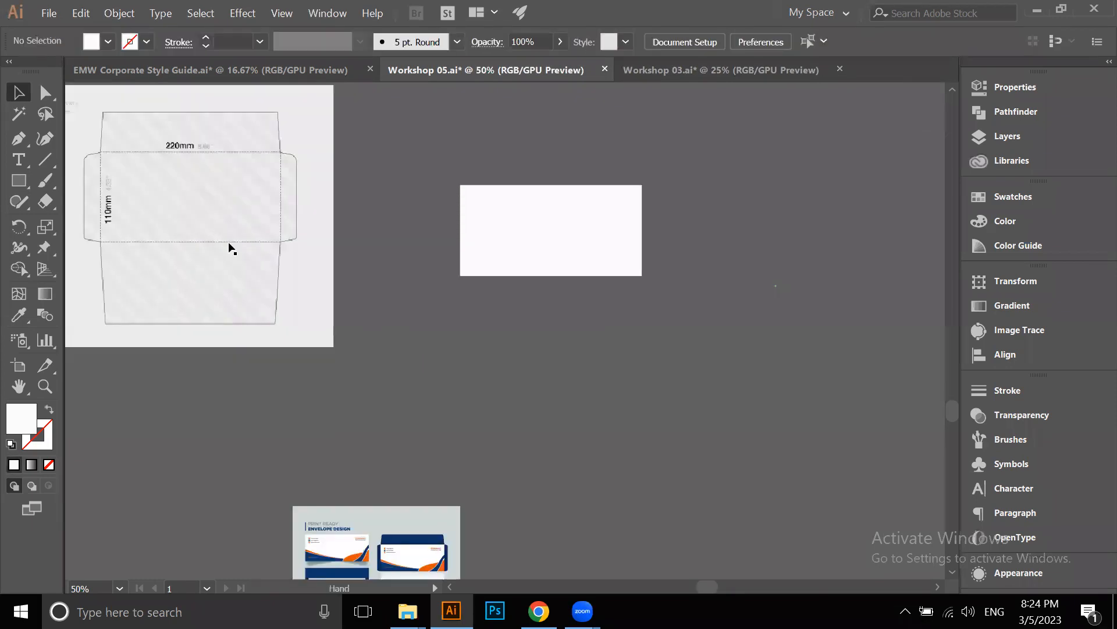
Duplicate the white envelope rectangle as a vertically stacked pair, then swap fill and stroke so both become white outlines
left_click_drag(228, 245, 236, 255)
left_click_drag(490, 213, 411, 252)
left_click_drag(468, 276, 482, 240)
mouse_move(616, 306)
left_mouse_down()
mouse_move(523, 257)
mouse_move(440, 279)
left_mouse_up()
left_click(49, 409)
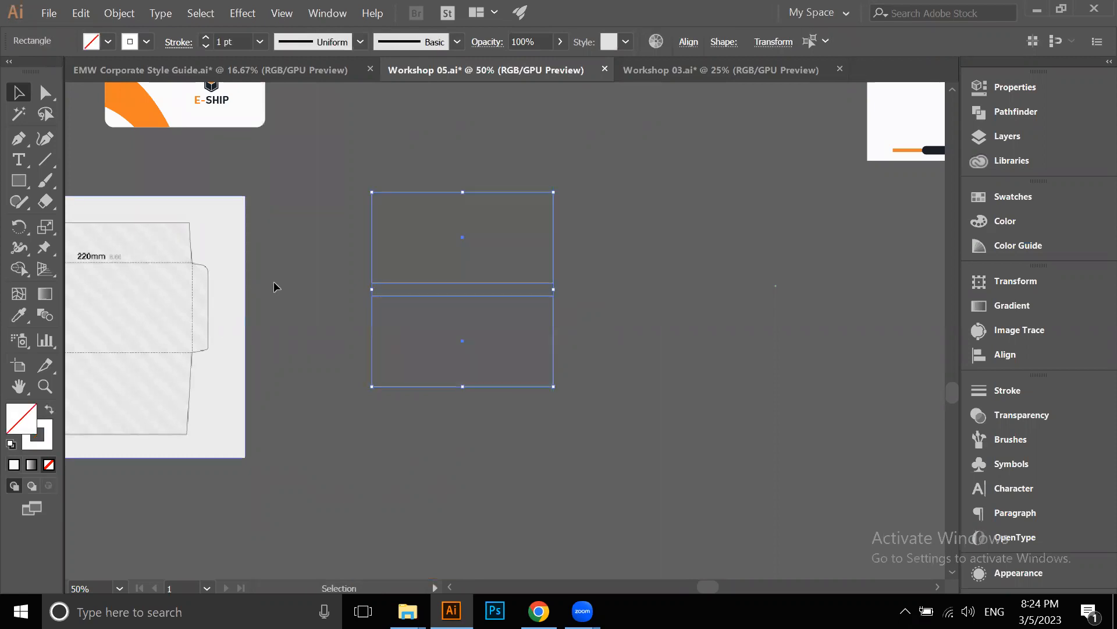
Move the copied rectangle flush against the top edge of the envelope outline and reduce its height to a narrow top flap
left_click(451, 293)
scroll(451, 293, "up", 4)
left_click_drag(488, 255, 501, 377)
scroll(474, 279, "down", 2)
left_click(485, 116)
scroll(485, 116, "up", 2)
left_click_drag(487, 114, 491, 349)
scroll(488, 291, "down", 2)
left_click_drag(484, 253, 471, 291)
scroll(483, 295, "up", 3)
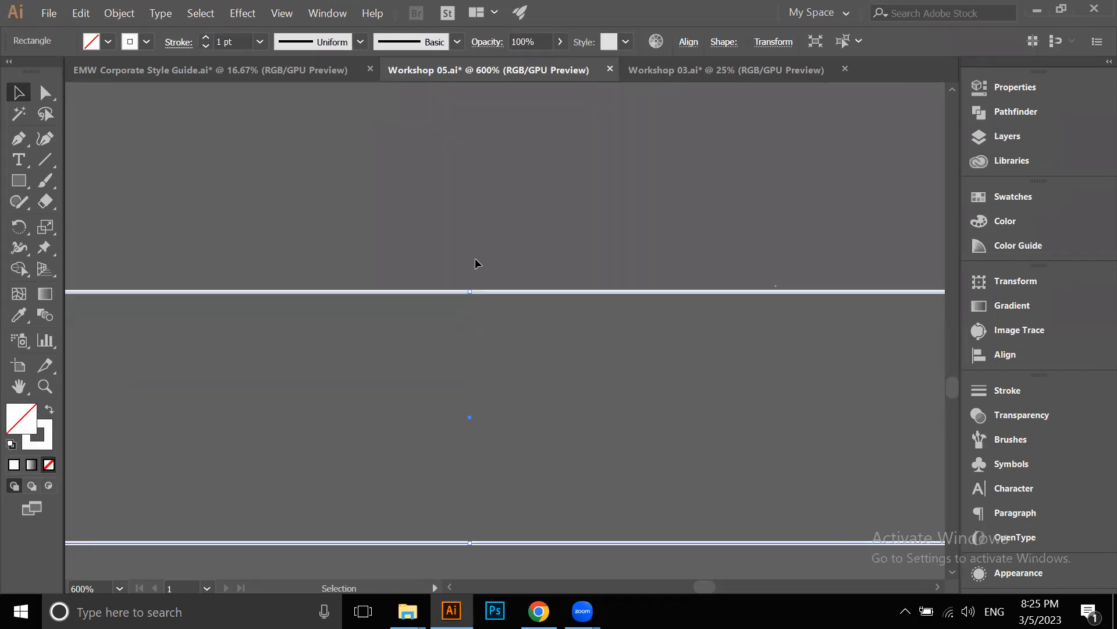
scroll(475, 264, "down", 6)
left_click(304, 189)
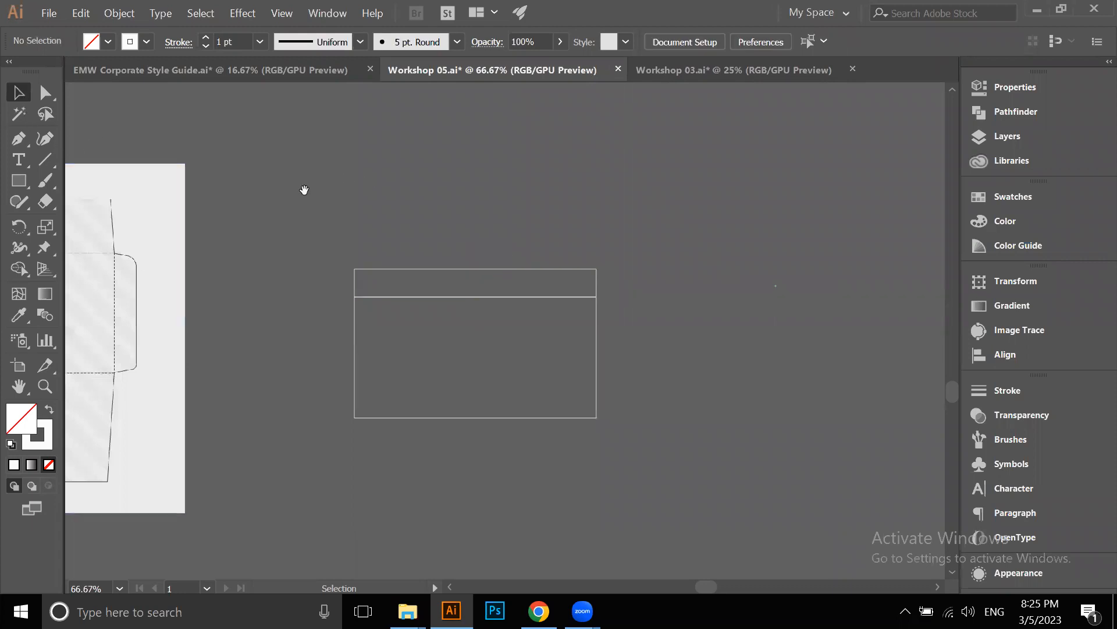
Duplicate the main envelope rectangle flush against its right edge
left_click_drag(304, 190, 483, 213)
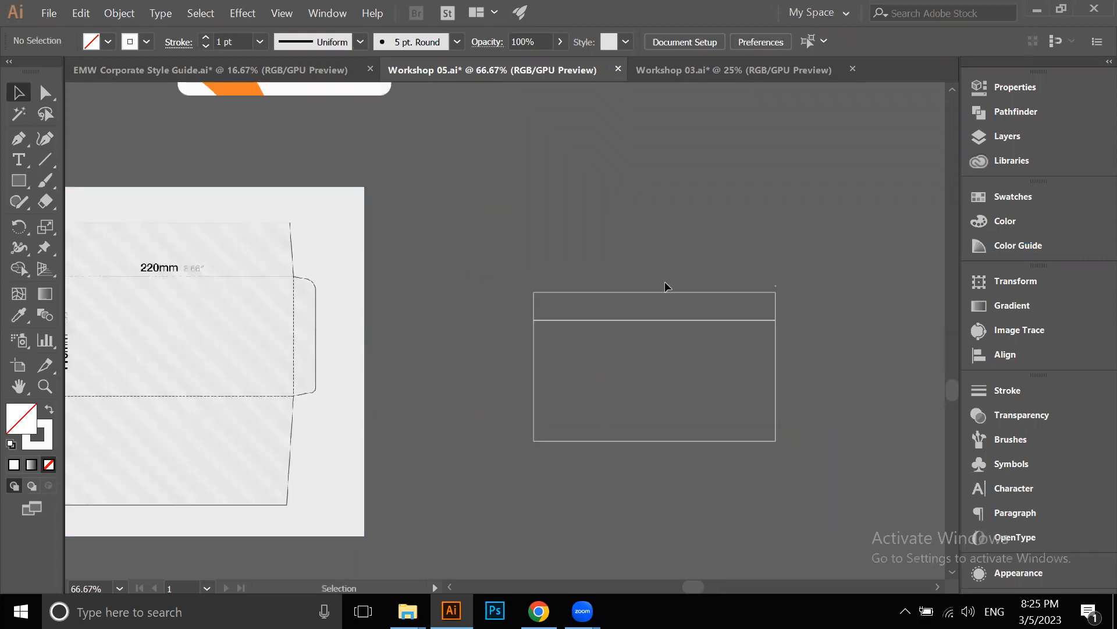
scroll(768, 297, "up", 3)
scroll(563, 195, "down", 3)
scroll(563, 194, "down", 2)
scroll(544, 219, "up", 4)
left_click_drag(856, 250, 746, 250)
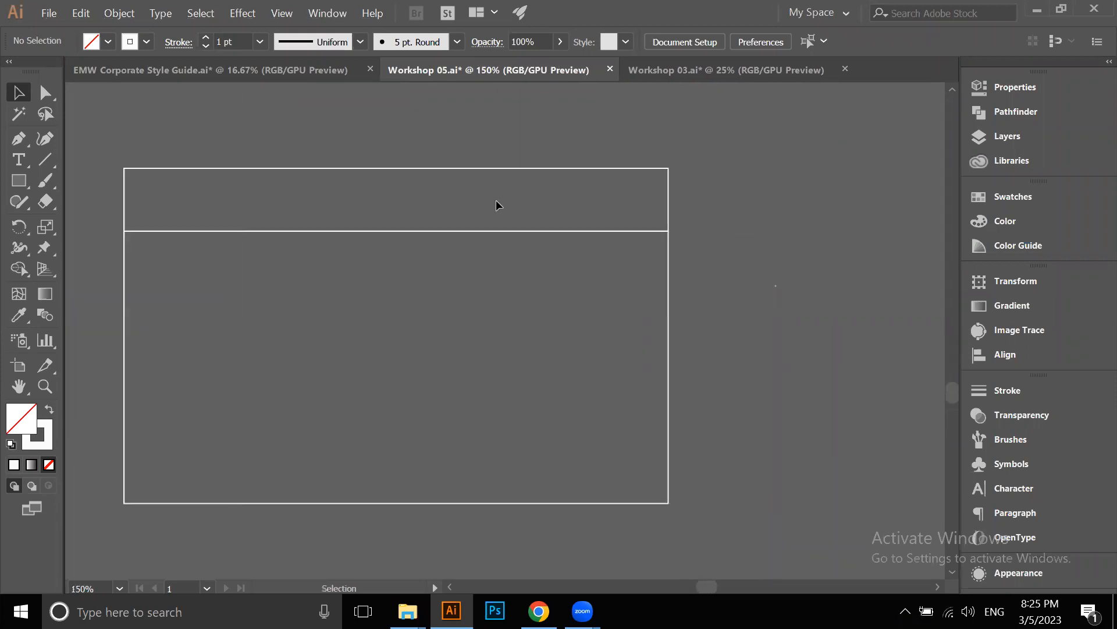
scroll(496, 200, "down", 2)
left_click_drag(331, 267, 508, 298)
scroll(576, 279, "up", 3)
scroll(508, 298, "down", 3)
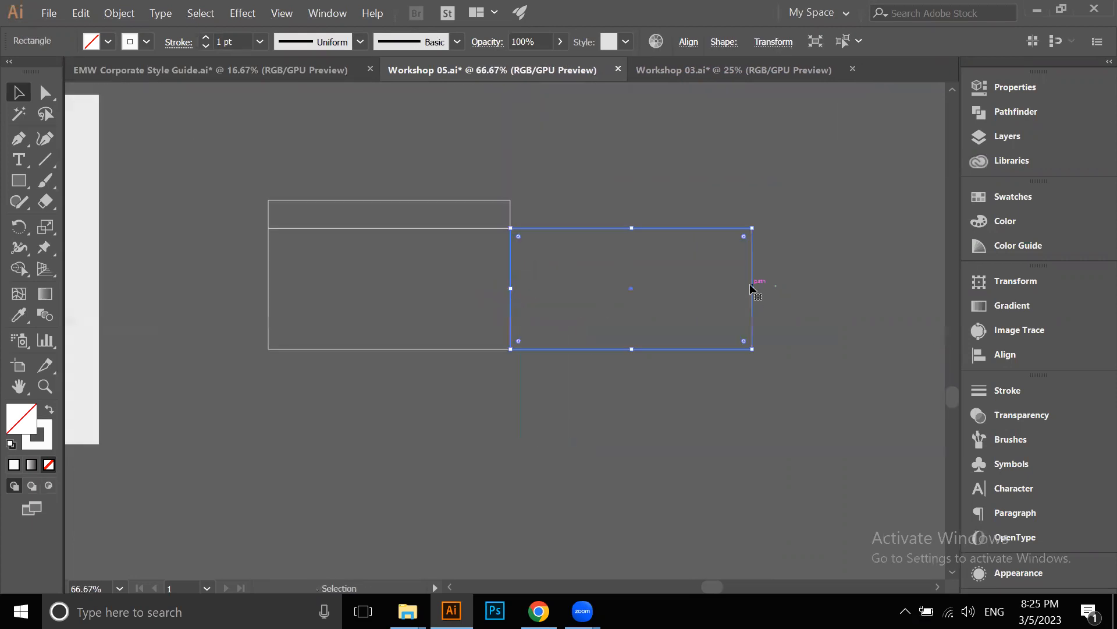
Narrow the right-hand copy to a slim side flap attached to the main envelope rectangle
left_click_drag(752, 289, 551, 258)
scroll(534, 292, "up", 5)
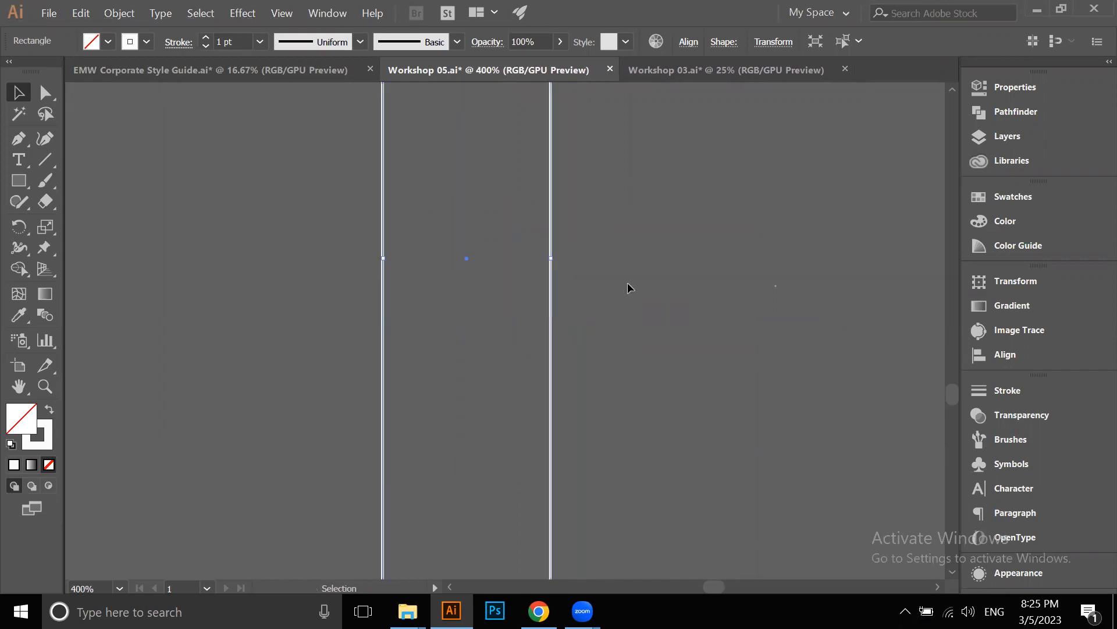
left_click(649, 298)
scroll(514, 316, "down", 5)
left_click_drag(489, 279, 543, 286)
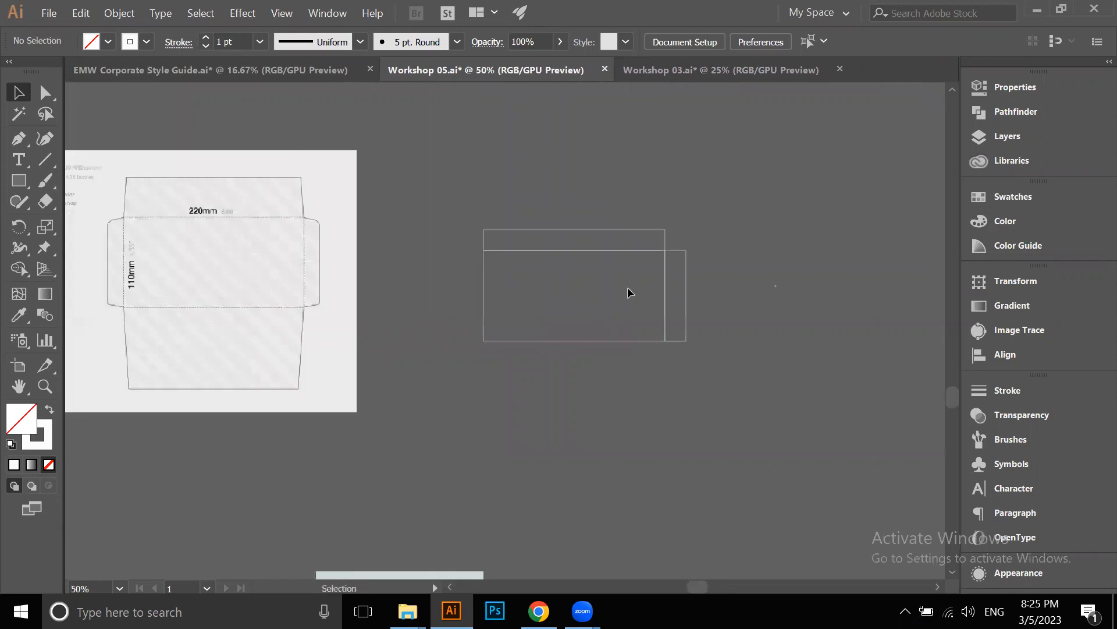
Copy the side flap to the opposite, left edge of the main envelope rectangle
scroll(627, 288, "up", 1)
left_click_drag(706, 291, 436, 291)
left_click(475, 303)
scroll(605, 323, "down", 2)
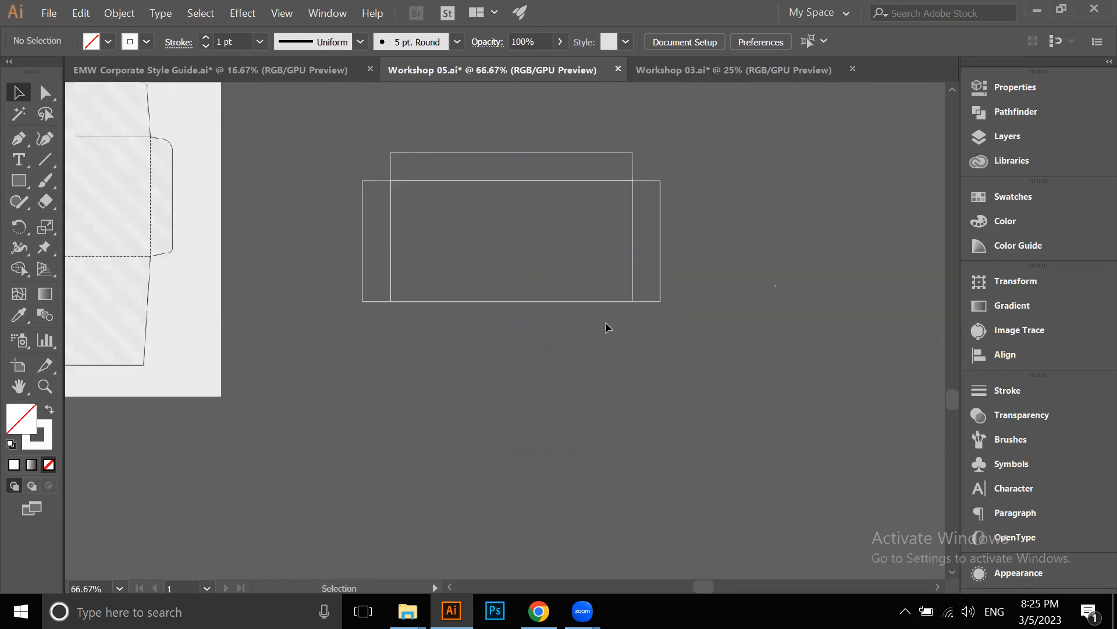
Examine the flap layout in the print-ready envelope reference image against the drawn outline
scroll(303, 310, "up", 3)
scroll(302, 347, "down", 3)
scroll(356, 325, "down", 2)
scroll(469, 355, "up", 4)
scroll(432, 349, "up", 1)
scroll(531, 229, "down", 4)
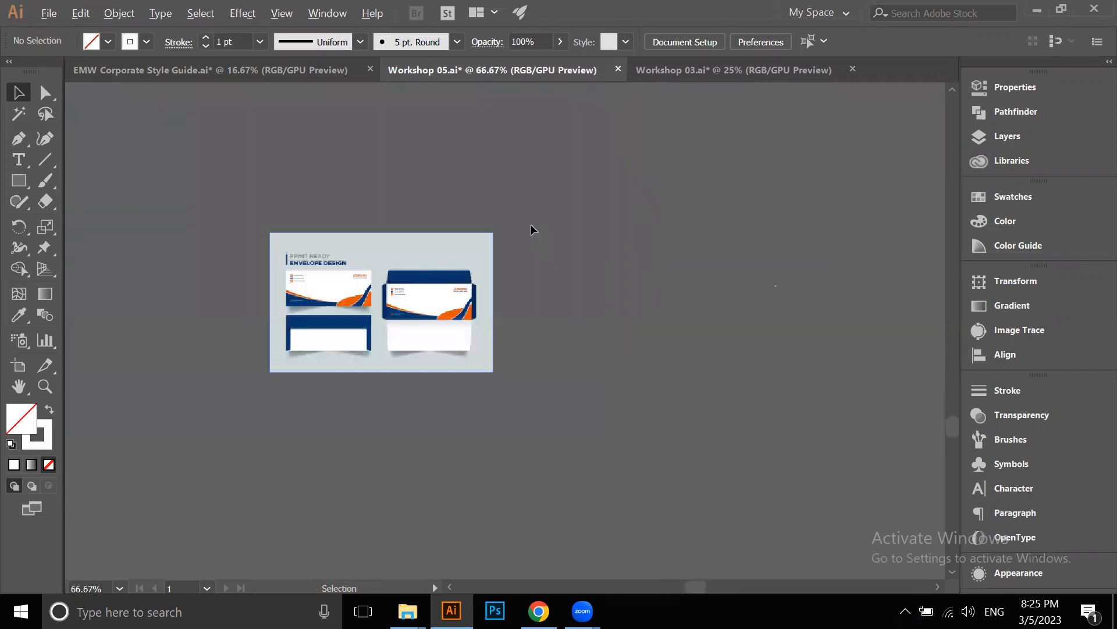
scroll(510, 274, "up", 4)
scroll(499, 284, "down", 1)
left_click_drag(541, 146, 448, 303)
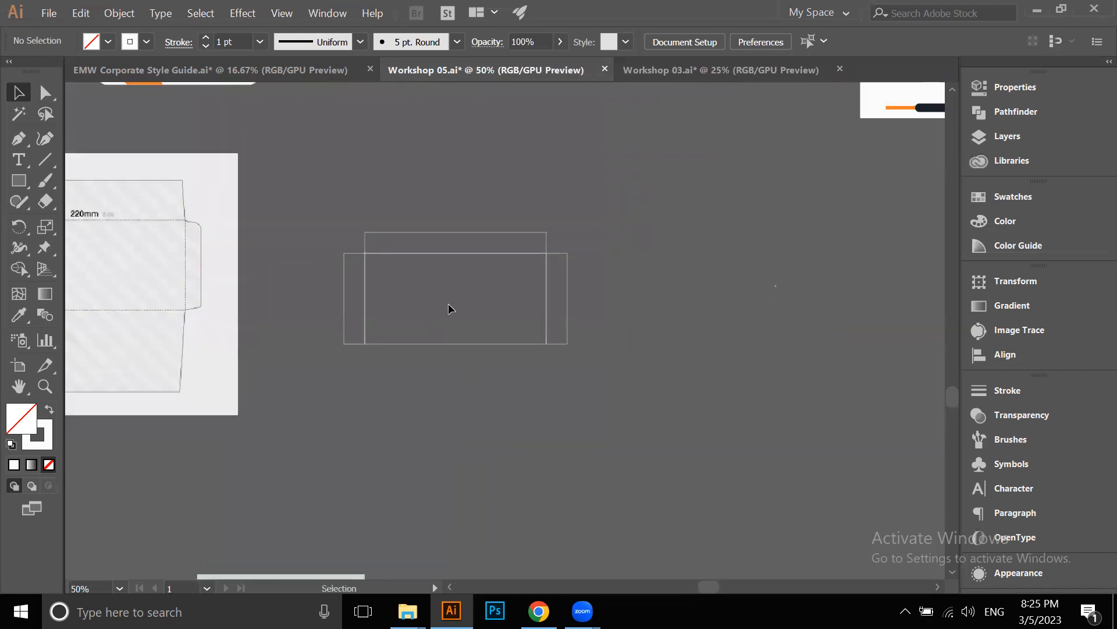
Duplicate the main rectangle directly below itself and shorten the copy from its bottom edge to form the bottom flap
scroll(448, 304, "up", 1)
left_click_drag(489, 355, 494, 456)
left_click(470, 459)
left_click(464, 329)
scroll(481, 464, "up", 4)
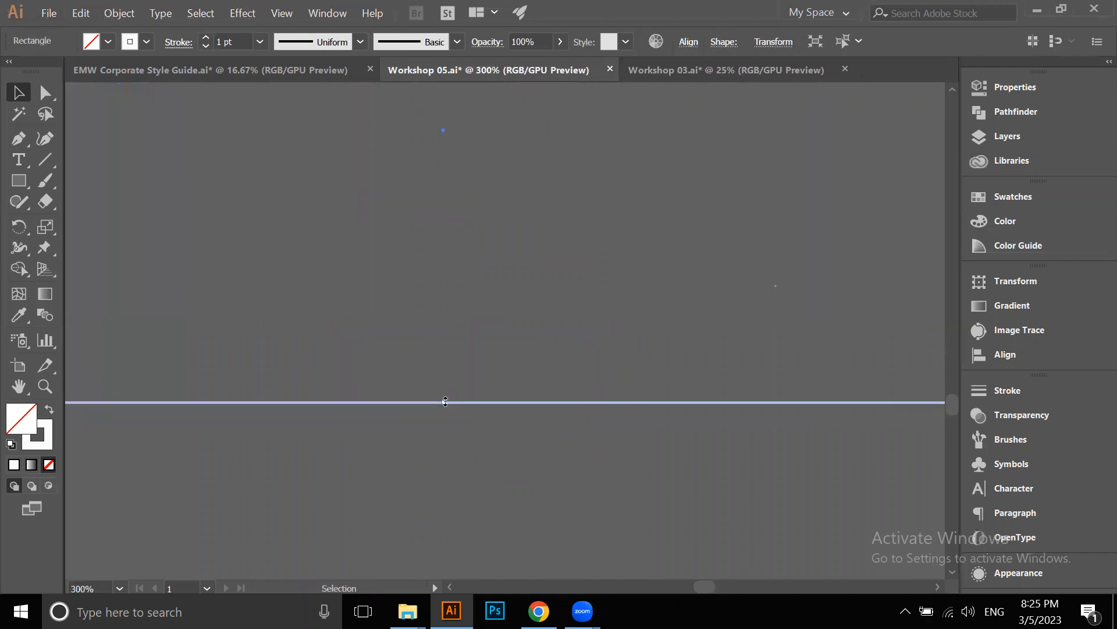
left_click_drag(445, 398, 451, 329)
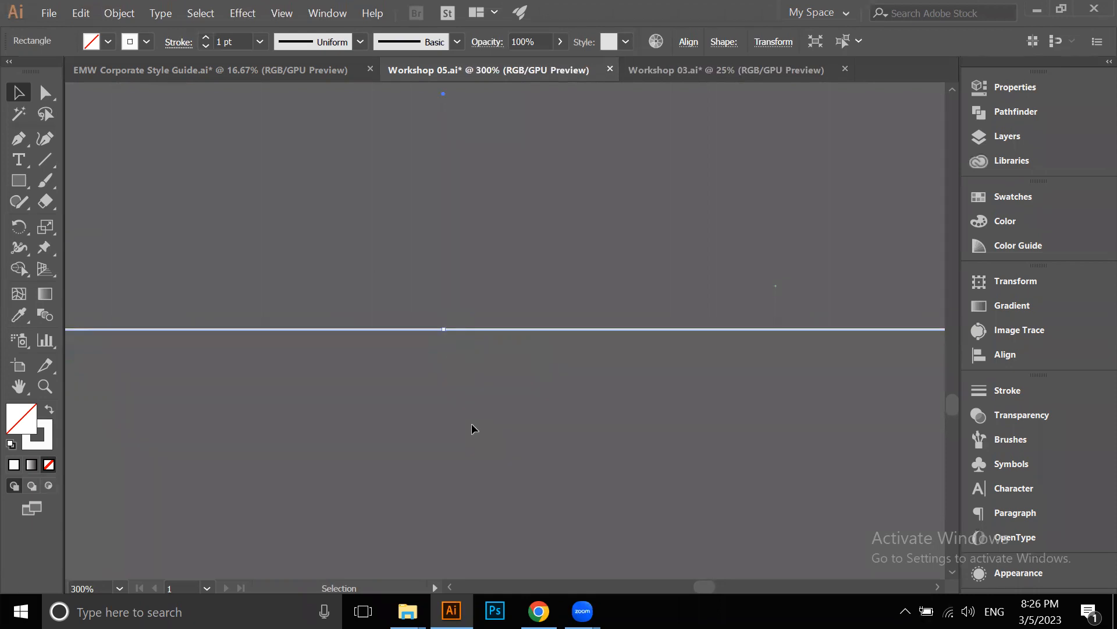
left_click(473, 429)
scroll(482, 410, "down", 5)
Compare the drawn envelope outline with the tapered flaps and rounded side flaps of the DL template
scroll(422, 322, "up", 2)
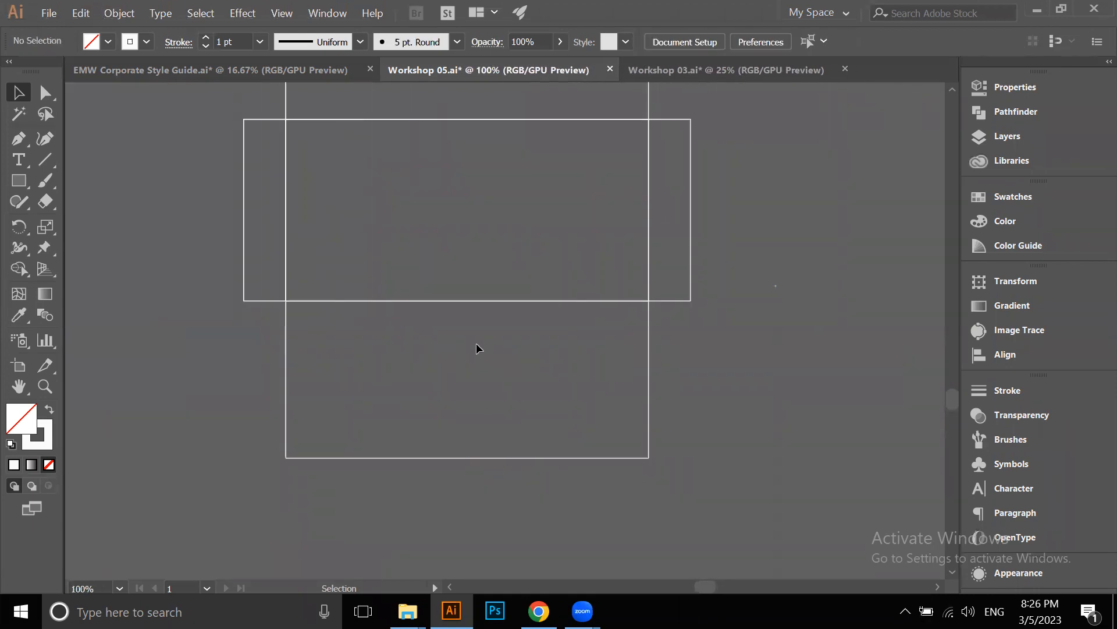
scroll(476, 344, "down", 3)
scroll(270, 224, "up", 5)
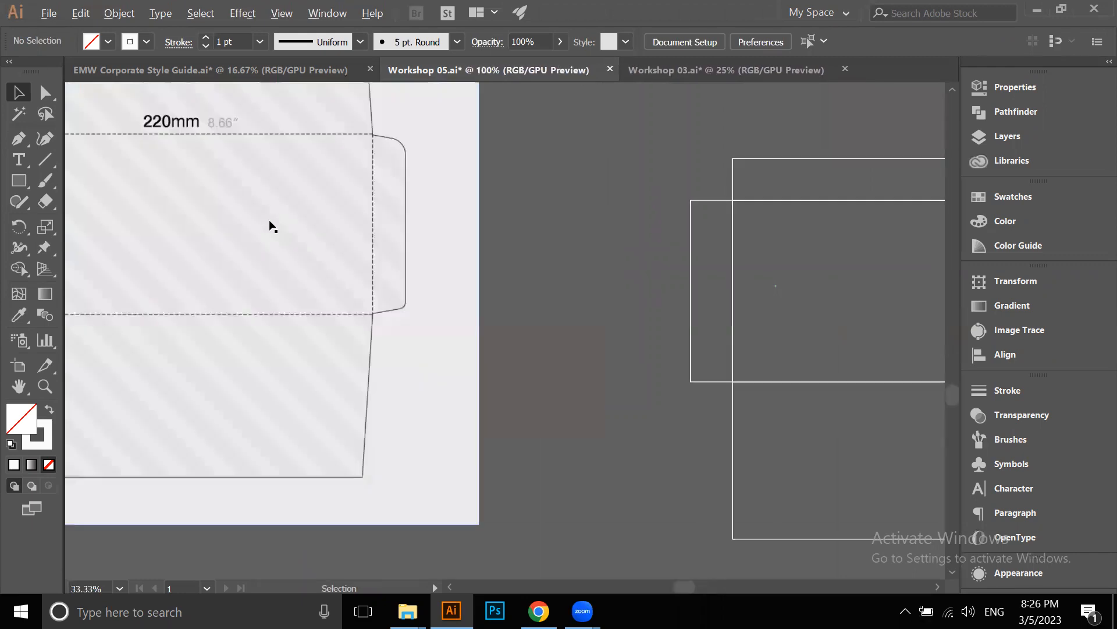
scroll(554, 305, "down", 5)
scroll(370, 259, "up", 3)
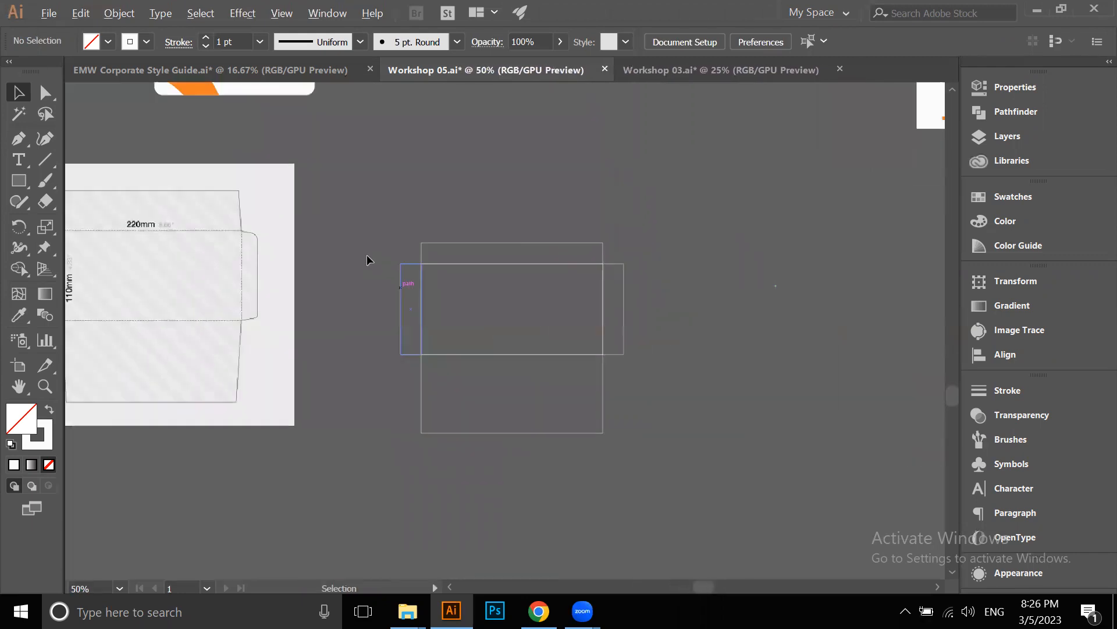
key("a")
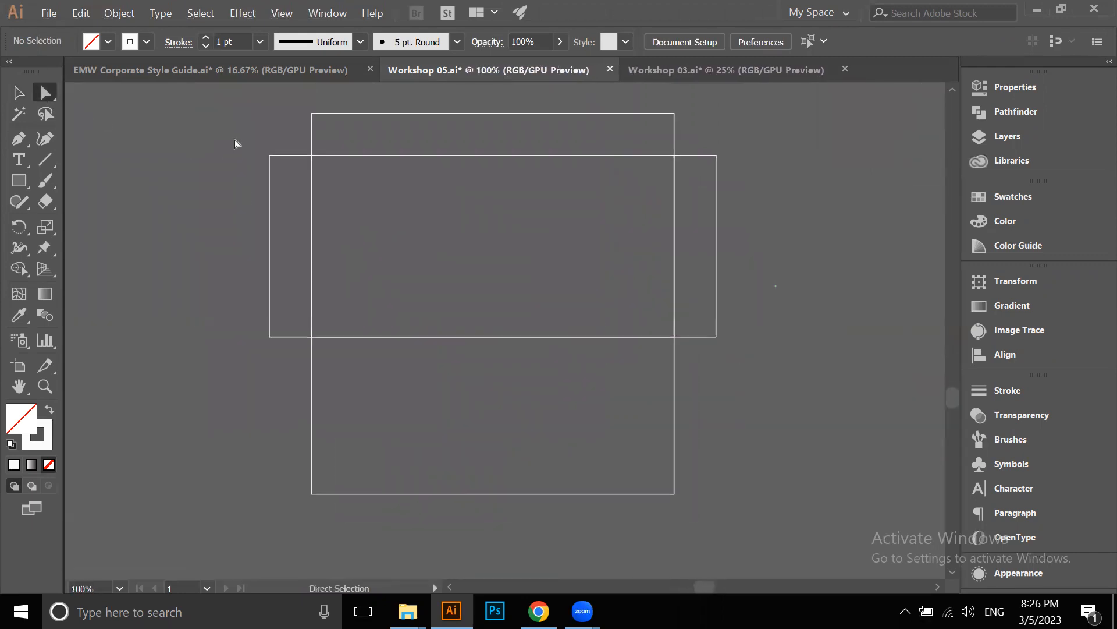
key("v")
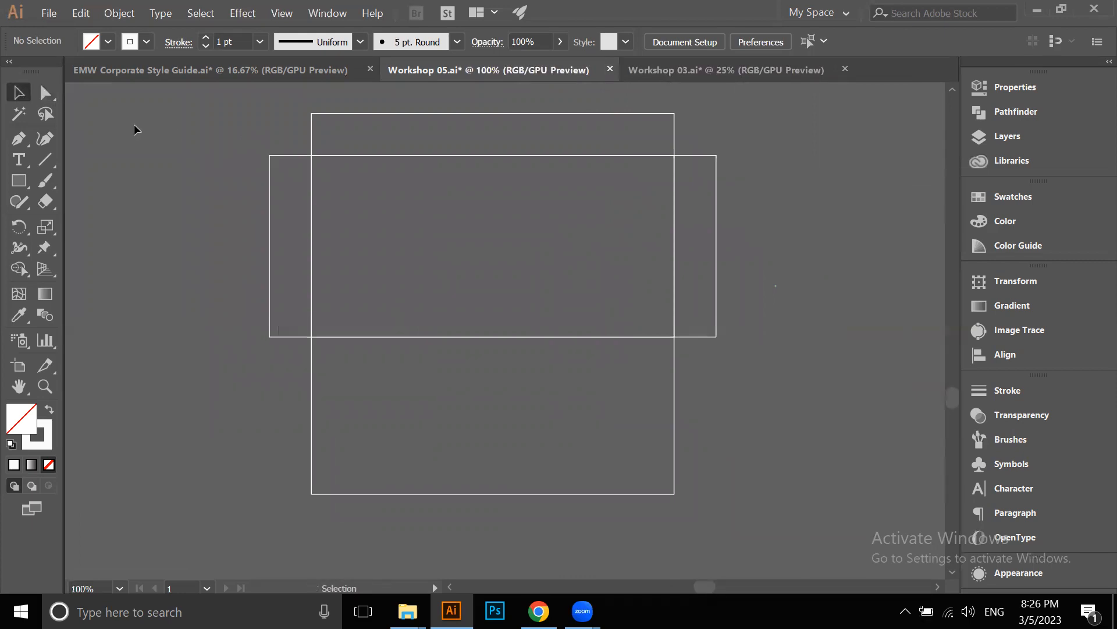
scroll(268, 151, "up", 2)
scroll(452, 269, "down", 4)
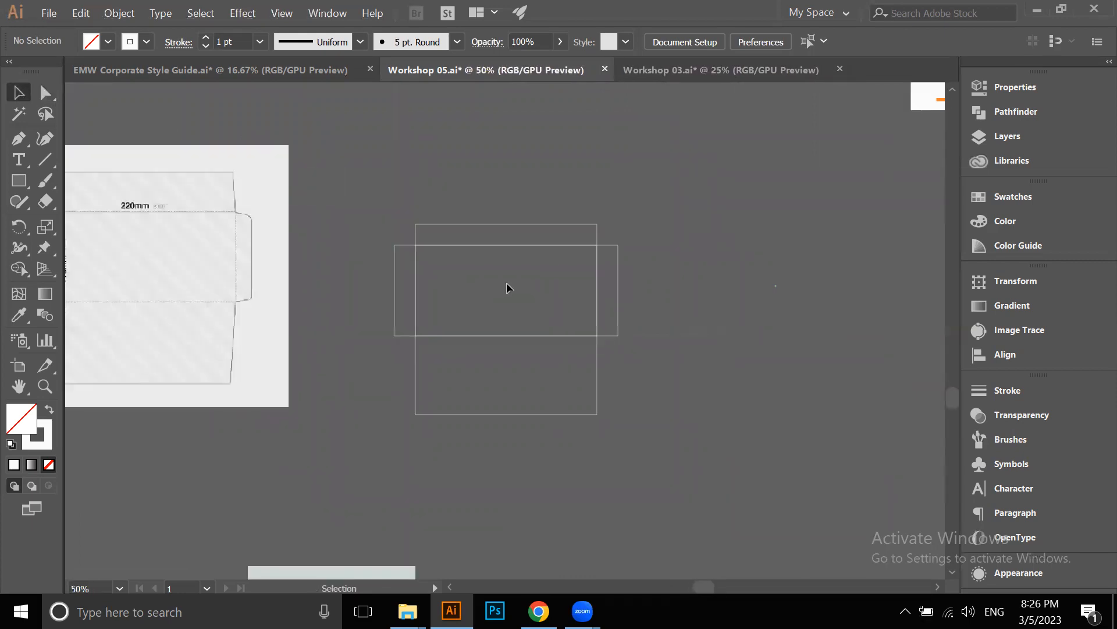
scroll(401, 309, "left", 3)
scroll(401, 309, "down", 1)
scroll(209, 241, "up", 3)
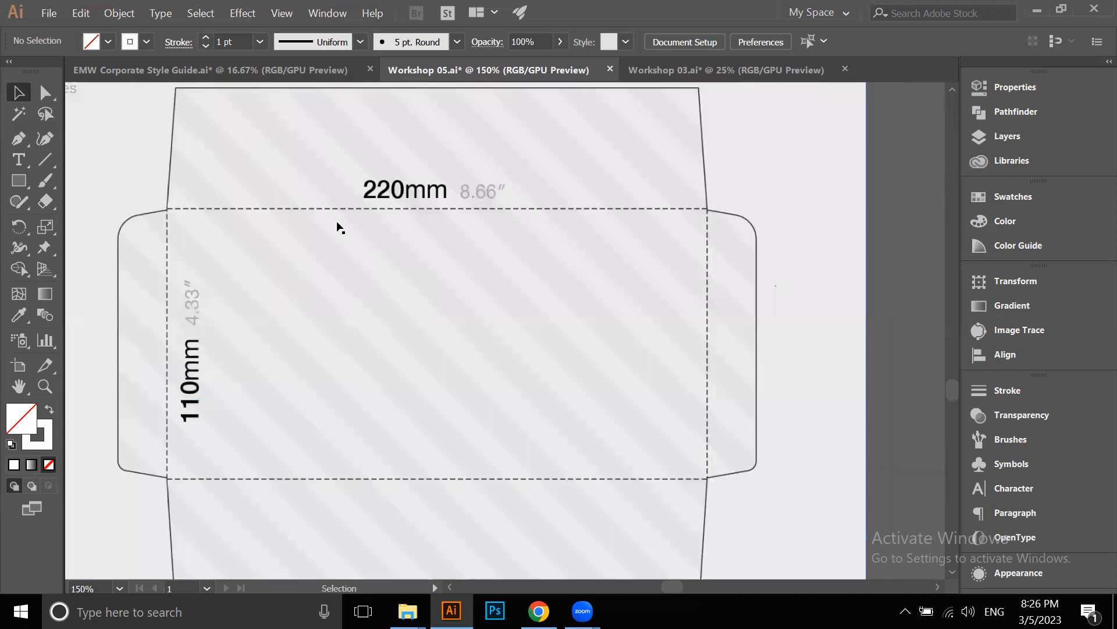
scroll(337, 226, "down", 3)
key("space")
left_click_drag(756, 277, 530, 201)
scroll(600, 274, "up", 2)
key("space")
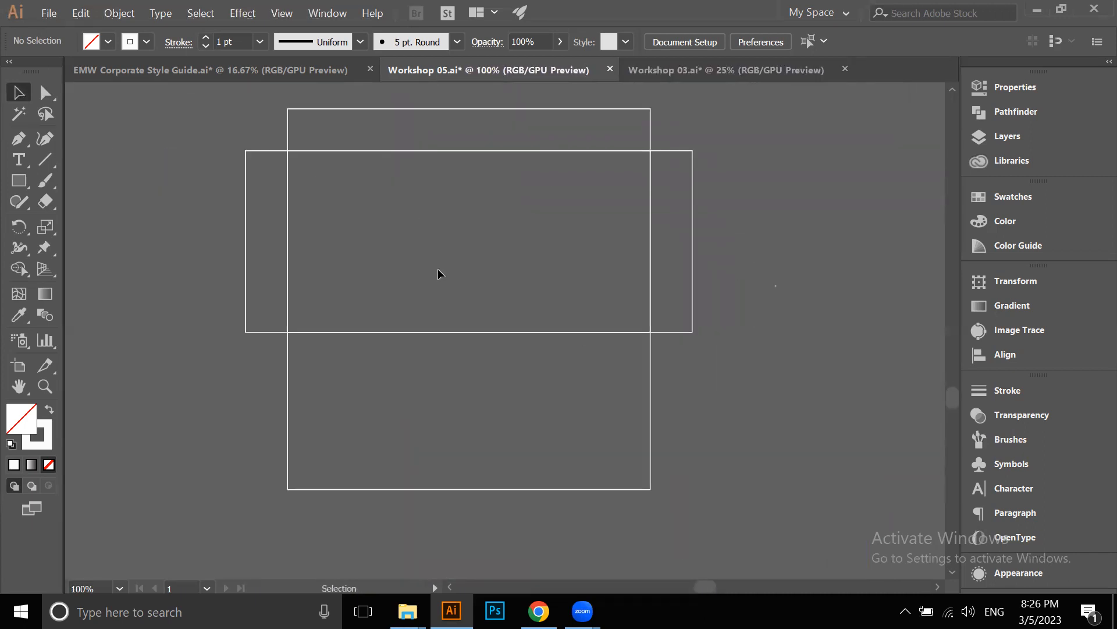
Shift the top flap's upper-left corner point inward about 0.24 in to slant its left side
scroll(401, 245, "up", 3)
scroll(374, 276, "up", 2)
scroll(223, 248, "up", 1)
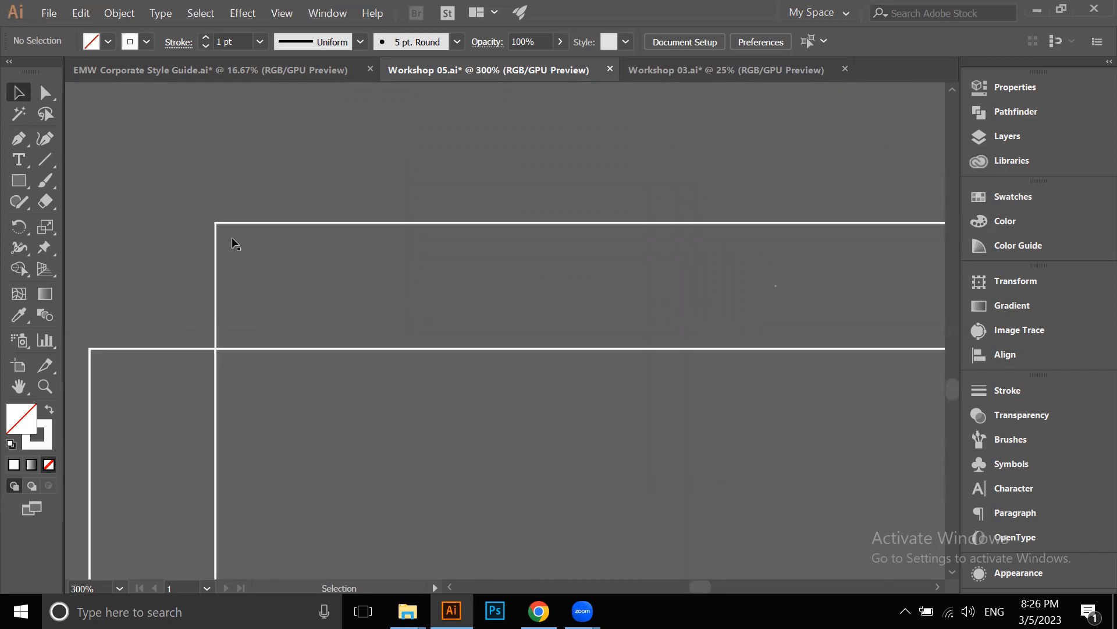
left_click(46, 94)
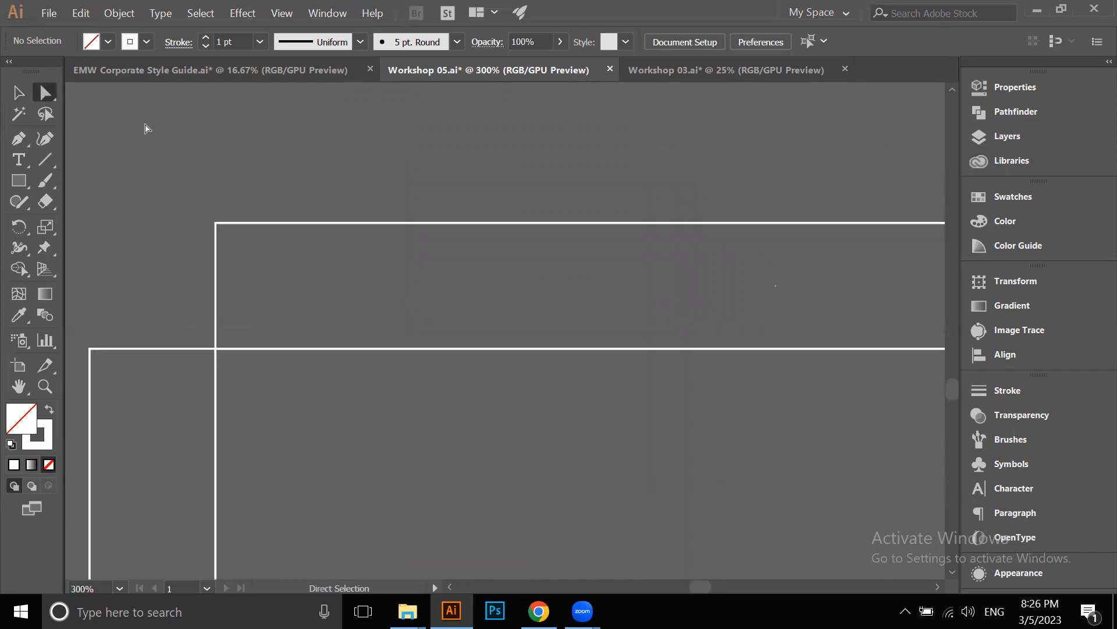
left_click(214, 224)
scroll(254, 247, "down", 2)
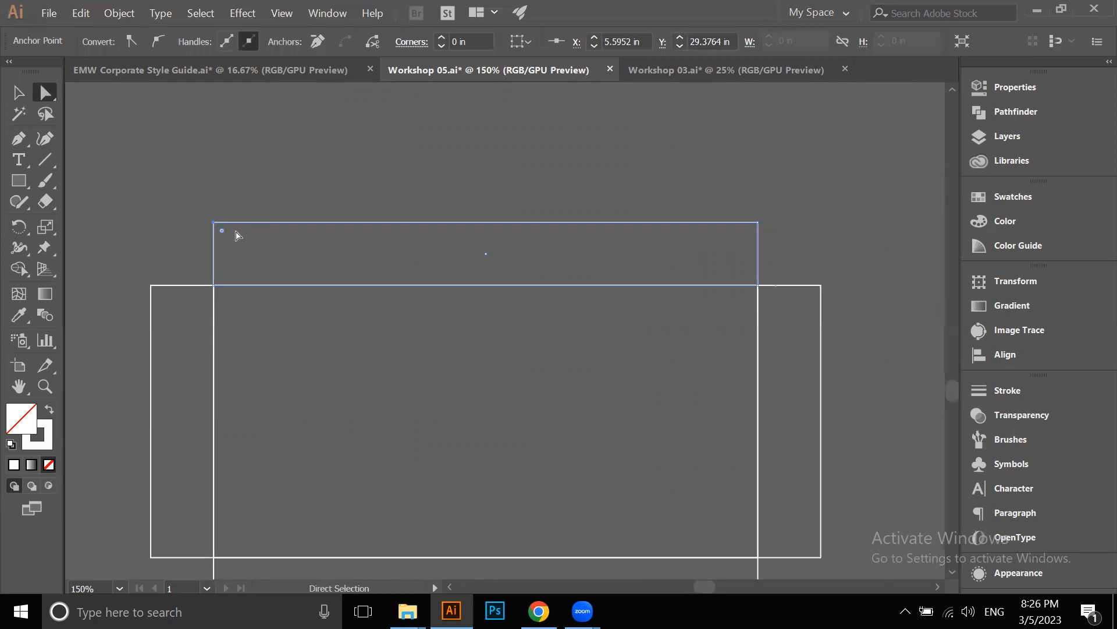
key("Right")
key("Right")
key("Right")
key("Right")
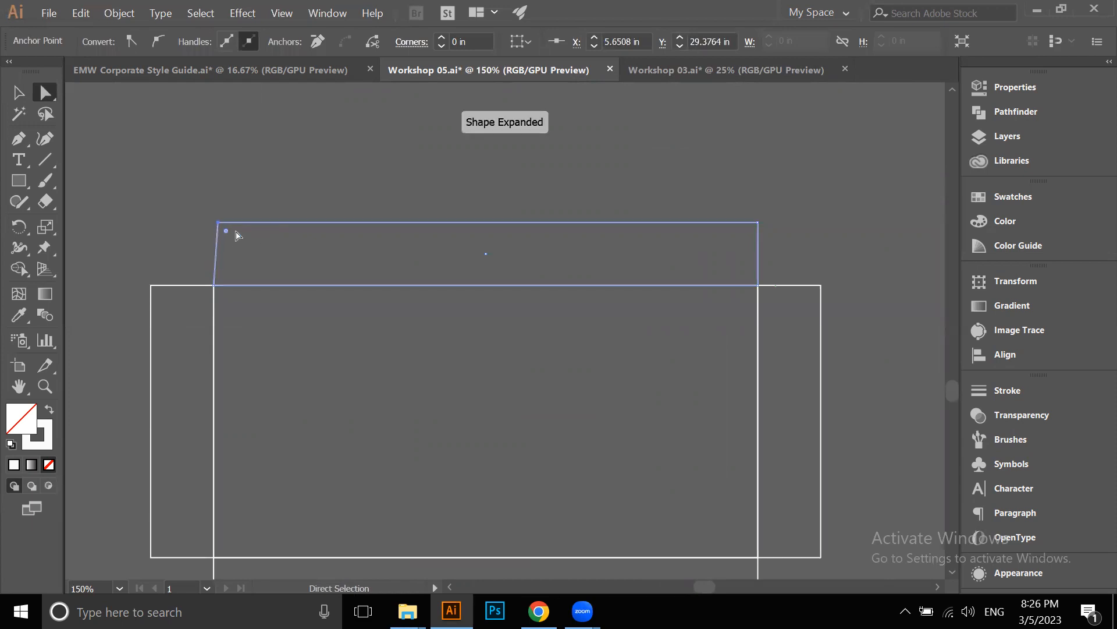
key("Right")
key("Right")
key("Right")
key("Right")
key("Right")
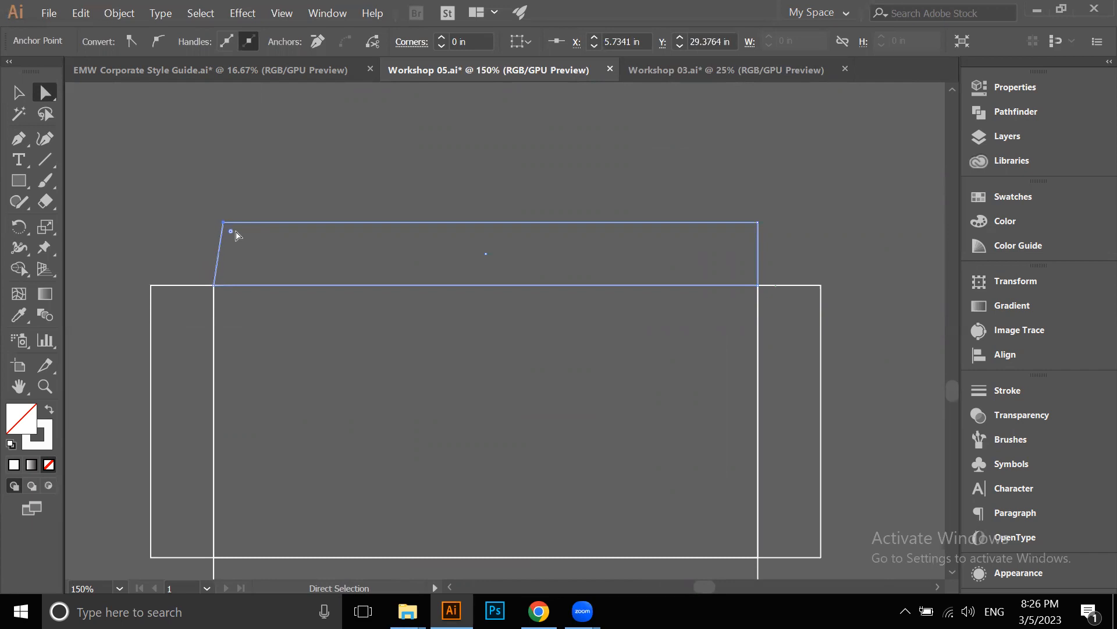
key("Right")
key("Right")
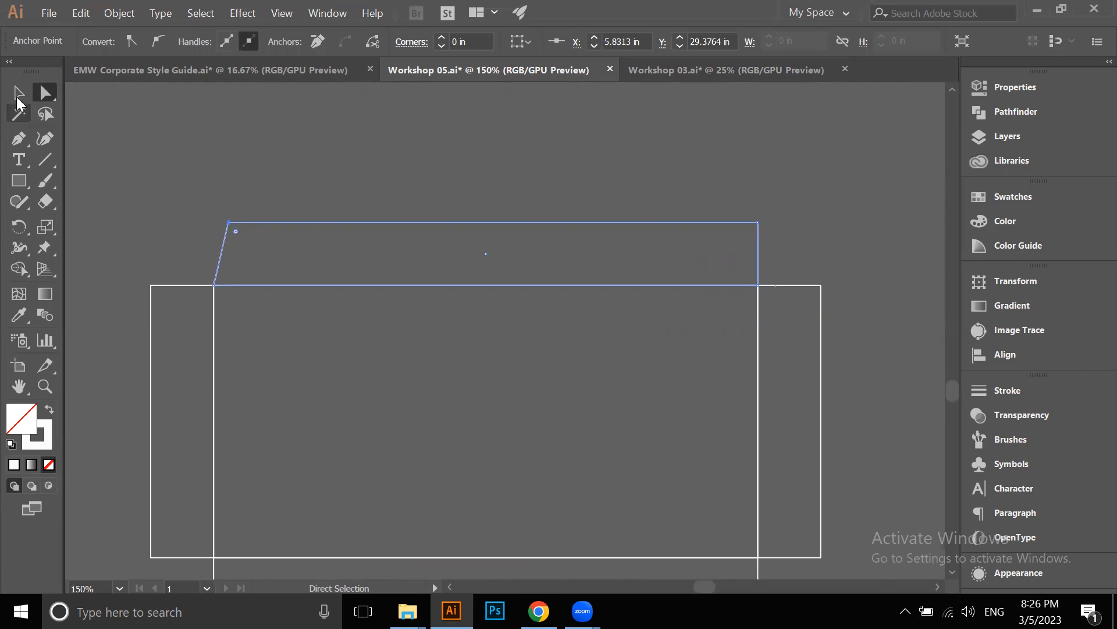
left_click(19, 98)
scroll(252, 235, "up", 2)
left_click(255, 253)
scroll(270, 224, "down", 2)
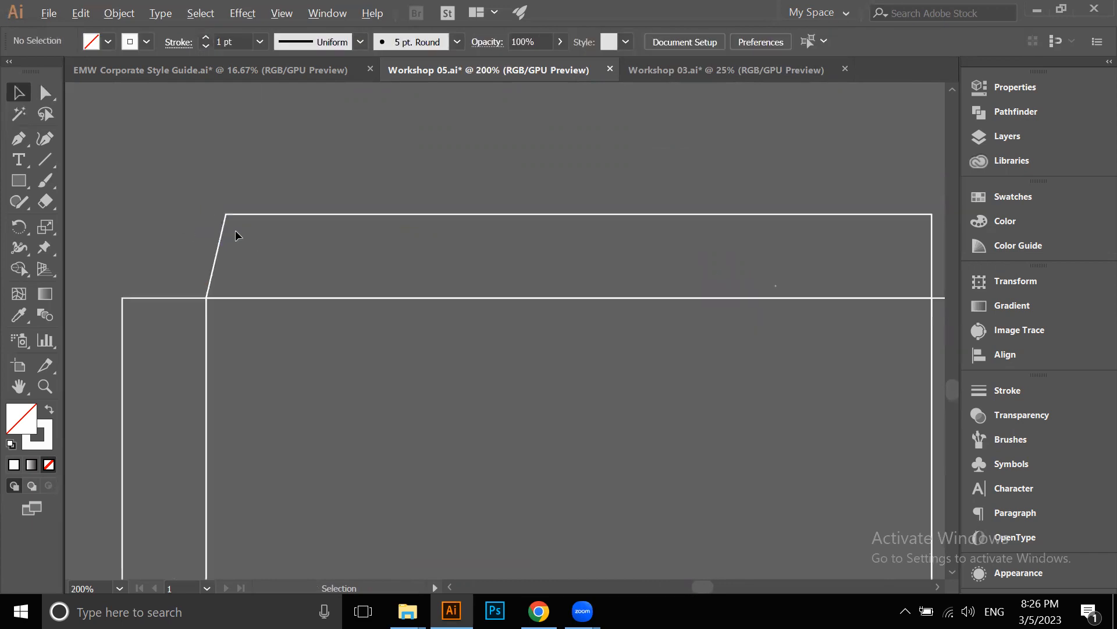
Shift the top flap's upper-right corner point inward about 0.24 in to mirror the slant on the left side
left_click(47, 94)
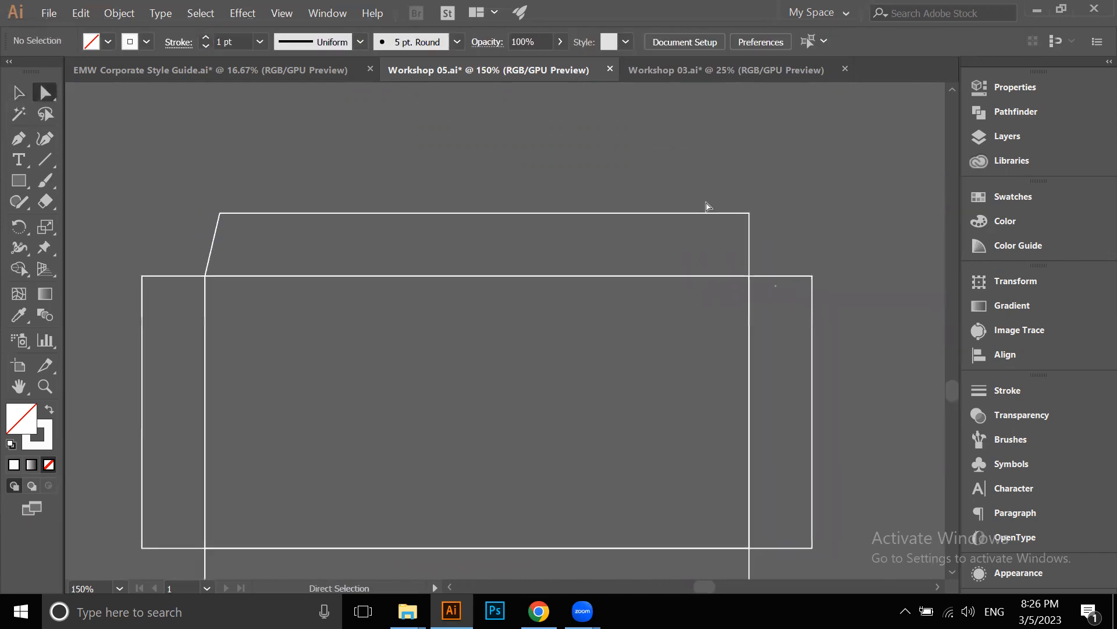
left_click_drag(757, 221, 768, 228)
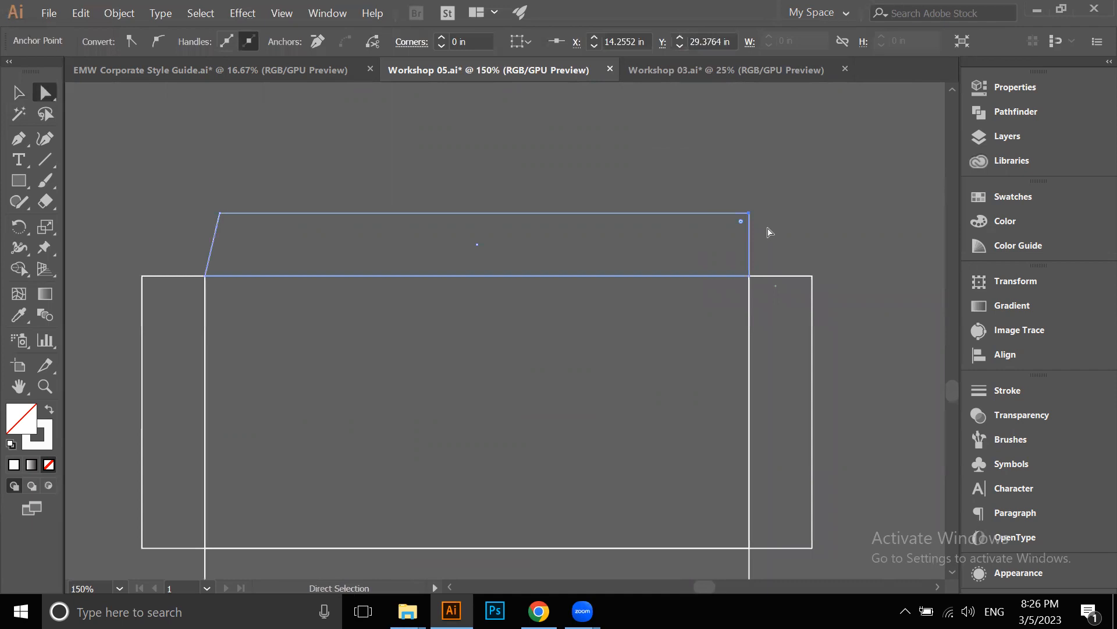
key("Left")
key("Left")
key("Left")
key("Left")
key("Left")
key("Left")
key("Left")
key("Left")
key("Left")
key("Left")
key("Left")
key("Left")
key("Left")
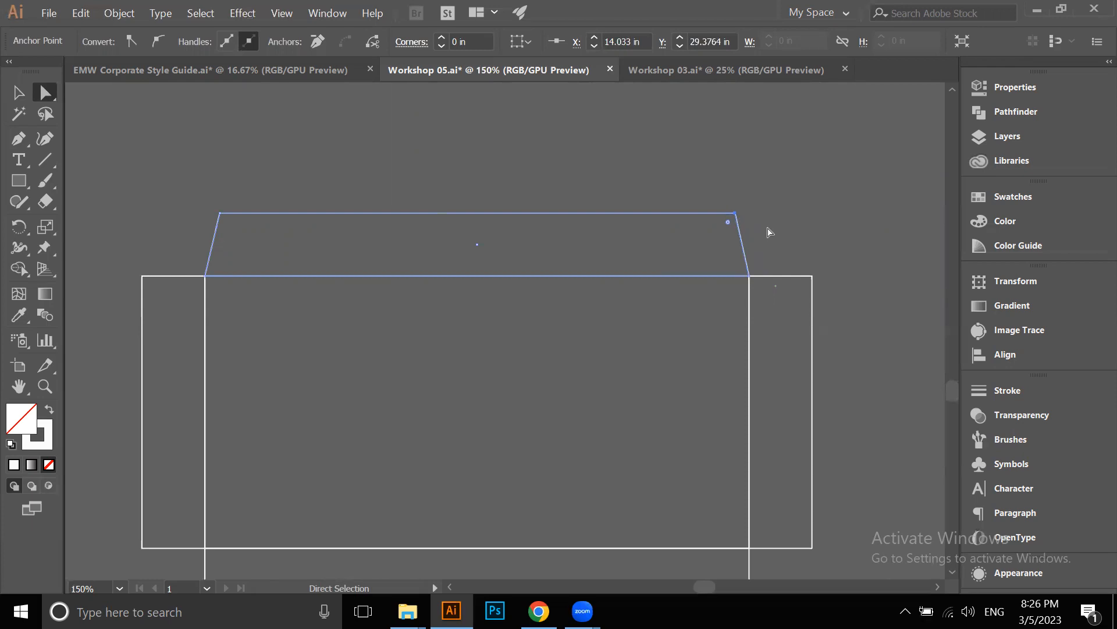
left_click(18, 92)
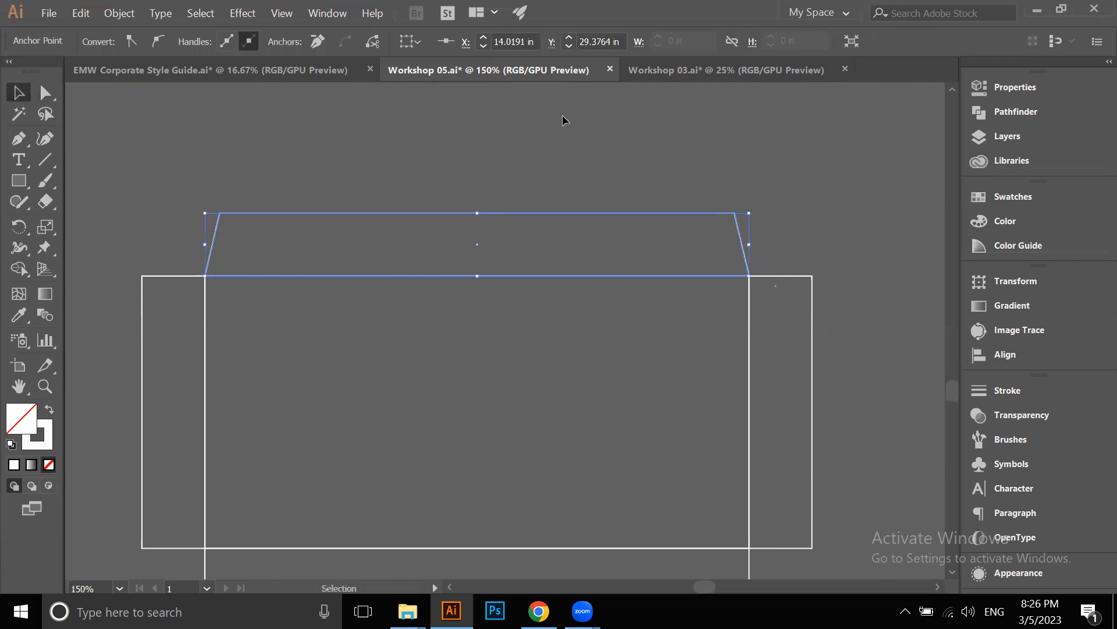
left_click(562, 114)
Shift the bottom flap's lower-right corner point inward about 0.24 in to slant its right side
key("ctrl+1")
scroll(698, 408, "right", 2)
scroll(699, 407, "down", 1)
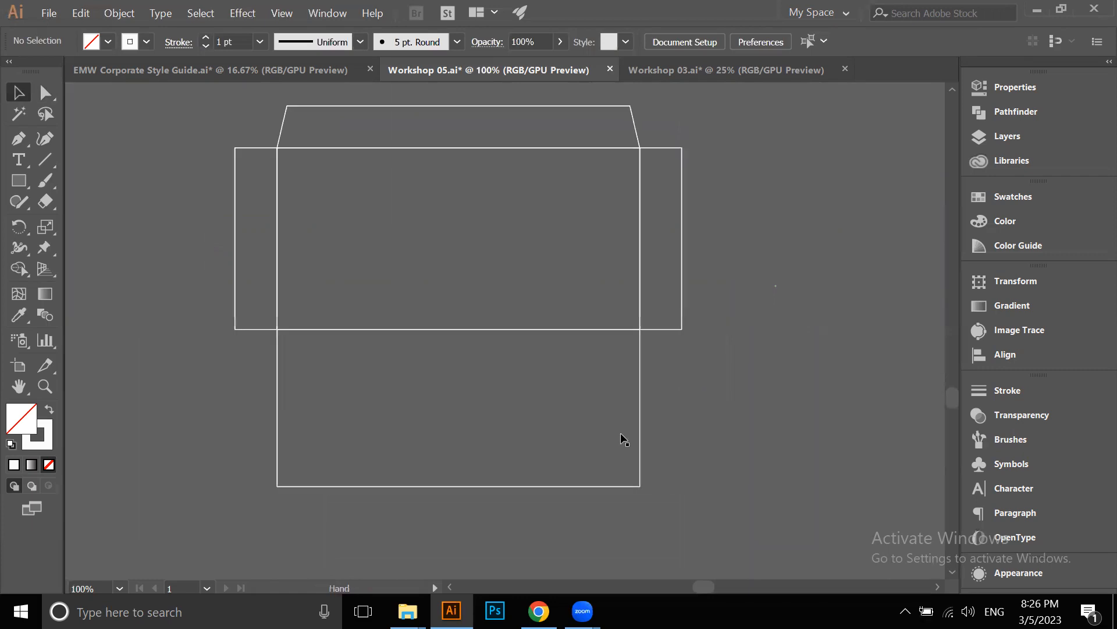
left_click(45, 92)
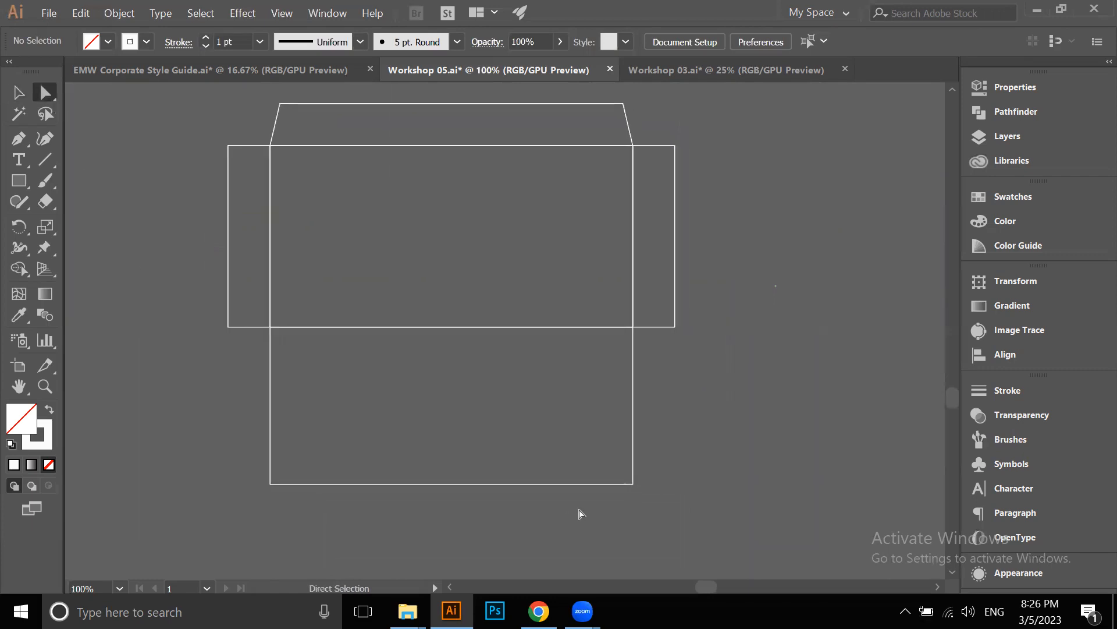
left_click(608, 471)
key("Left")
key("Left")
key("Left")
key("Left")
key("Left")
key("Left")
key("Left")
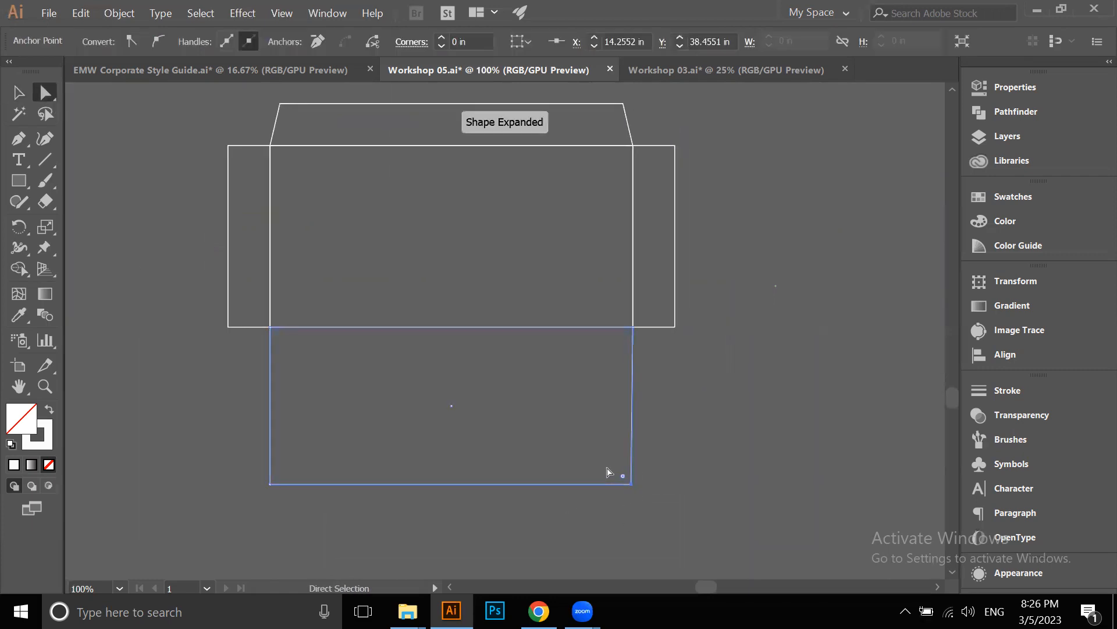
key("Left")
key("Left")
key("Left")
key("Left")
key("Left")
key("Left")
key("Left")
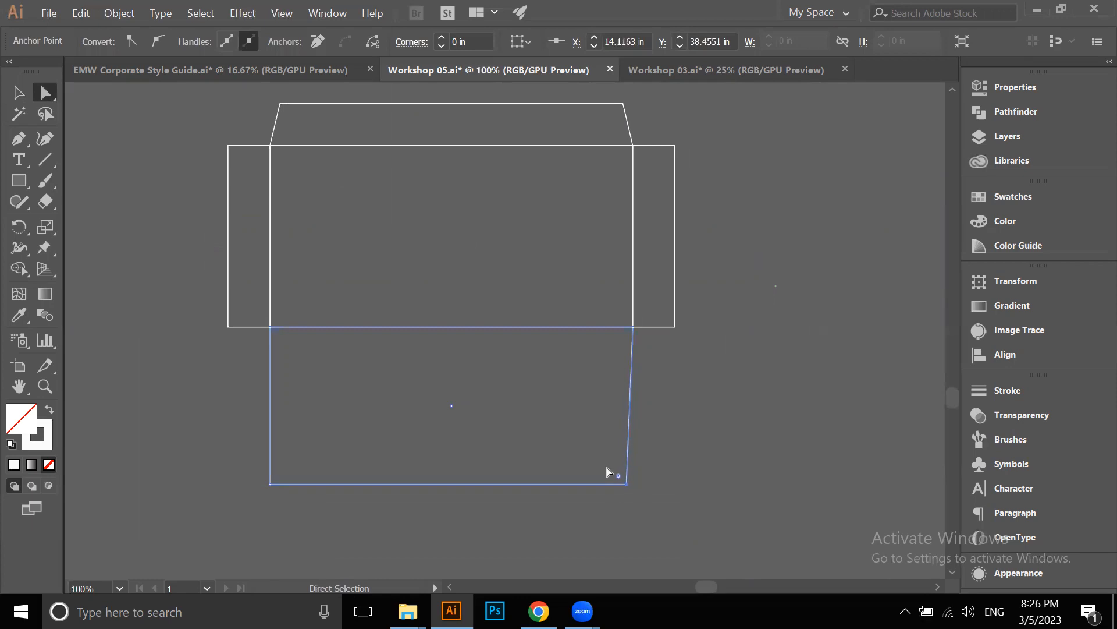
key("Left")
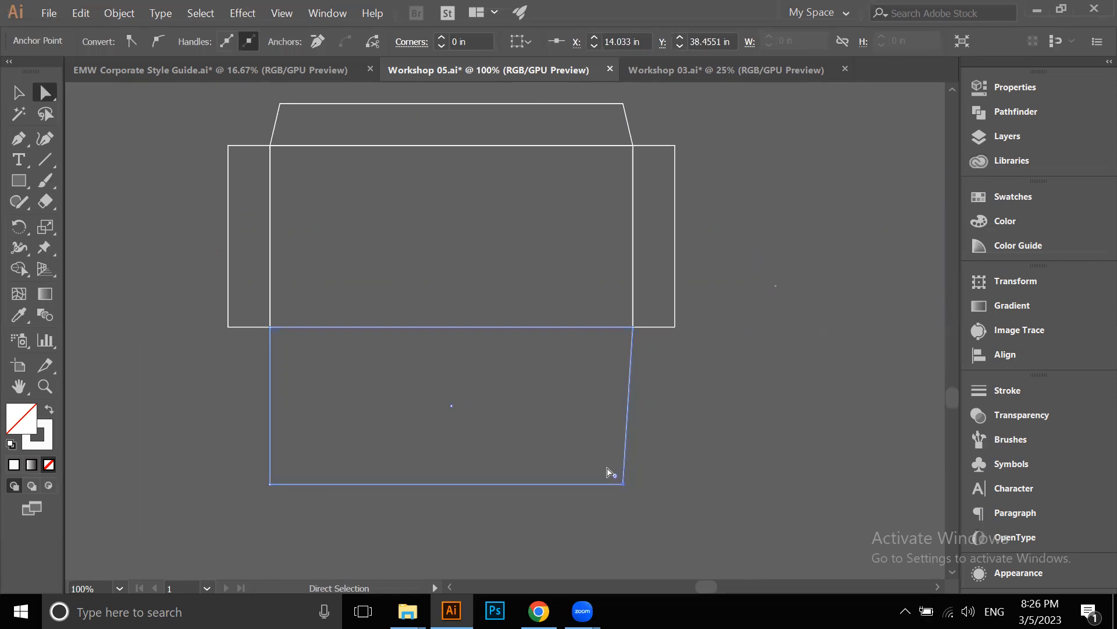
Shift the bottom flap's lower-left corner point inward about 0.24 in to mirror the slant on the right side
left_click_drag(221, 443, 288, 513)
key("Right")
key("Right")
key("Right")
key("Right")
key("Right")
key("Right")
key("Right")
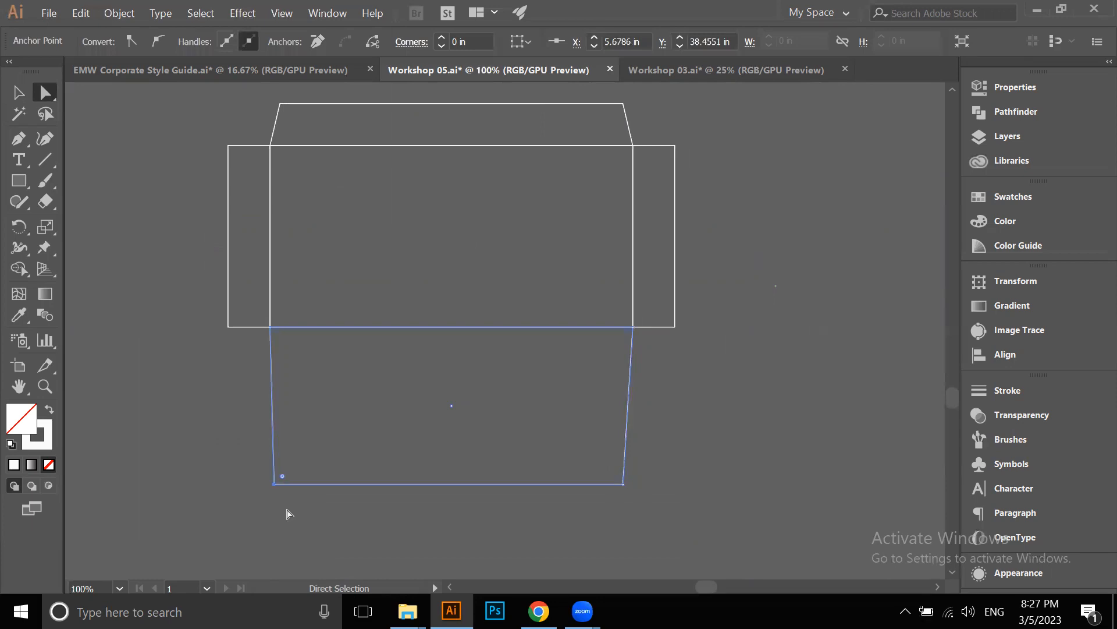
key("Right")
key("Right")
key("Right")
key("Right")
key("Right")
key("Right")
key("Right")
left_click(19, 93)
left_click(445, 370)
Shift the left side flap's upper outer corner point down about 0.17 in to slant its top edge
scroll(447, 369, "down", 3)
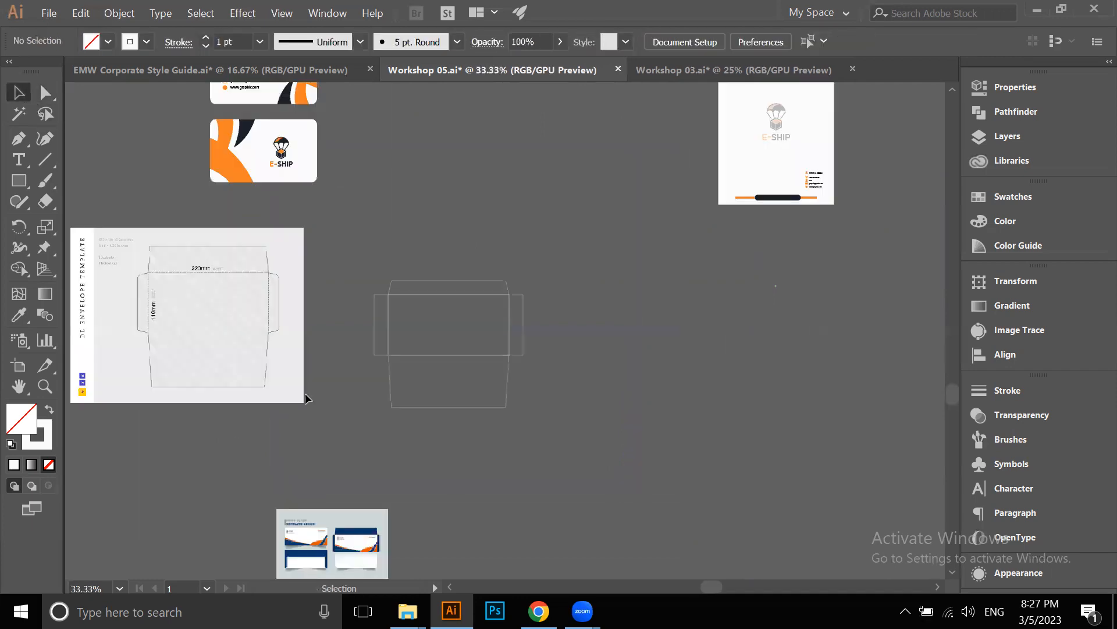
left_click_drag(406, 326, 475, 304)
scroll(561, 323, "up", 2)
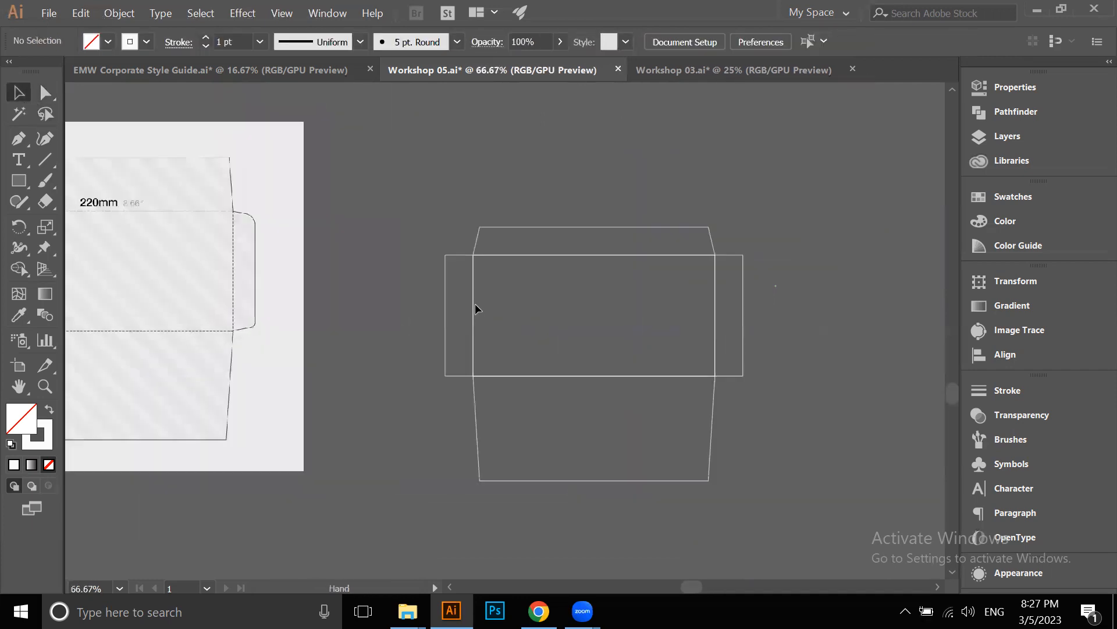
scroll(475, 305, "up", 2)
left_click(46, 94)
left_click_drag(352, 173, 402, 213)
left_click(515, 280)
scroll(515, 280, "down", 2)
left_click_drag(542, 298, 472, 290)
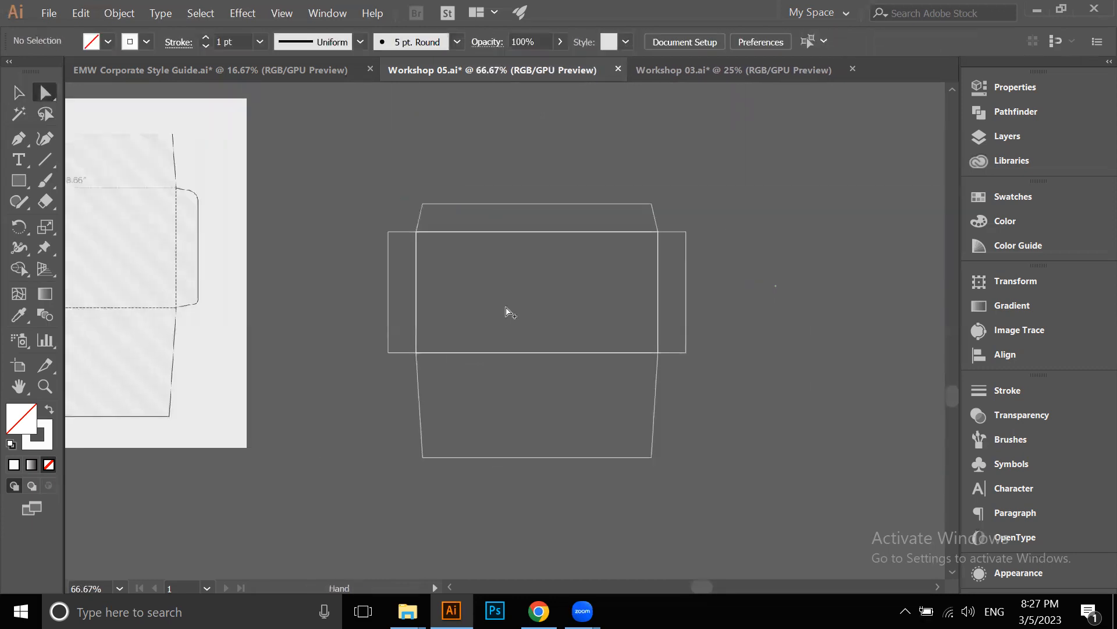
scroll(508, 309, "up", 1)
left_click_drag(557, 319, 510, 277)
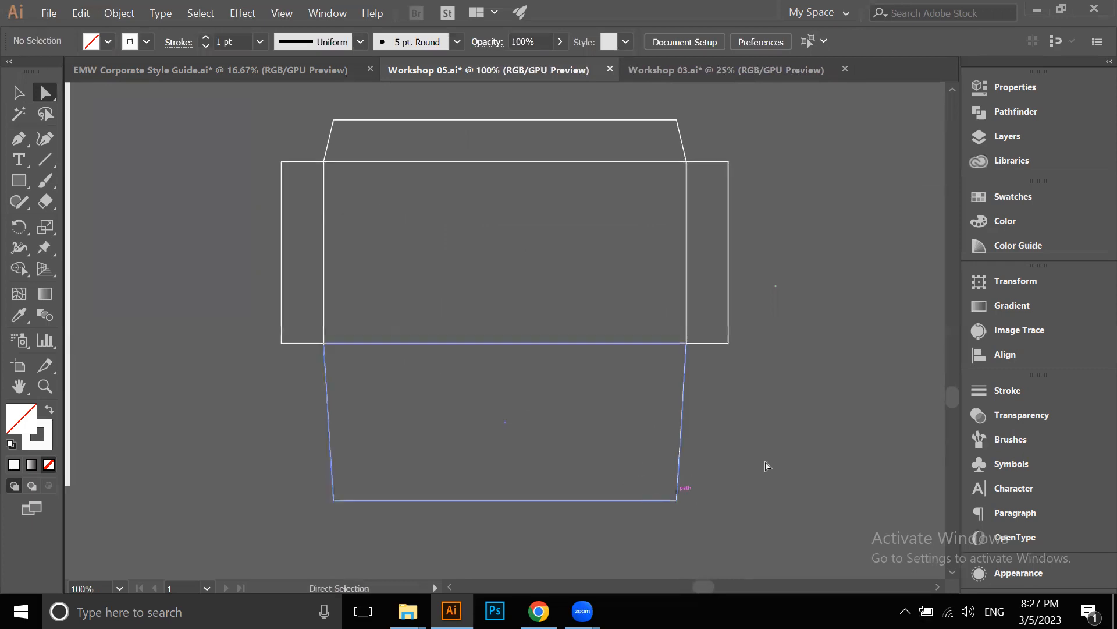
scroll(282, 158, "up", 1)
left_click_drag(262, 140, 297, 187)
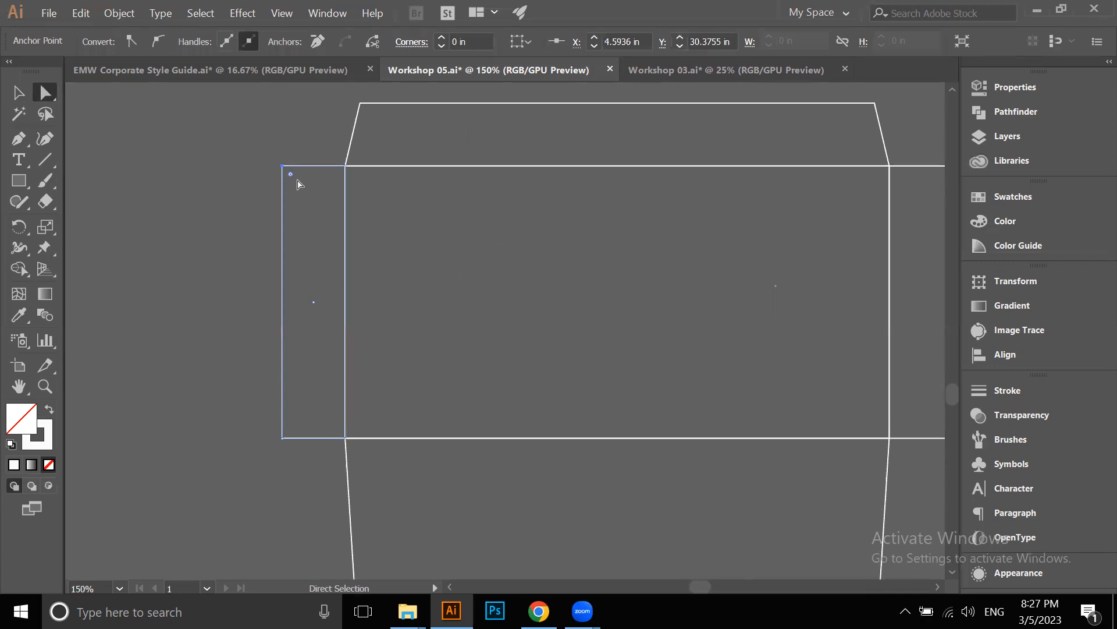
key("Down")
key("Down")
key("Down")
key("Down")
key("Down")
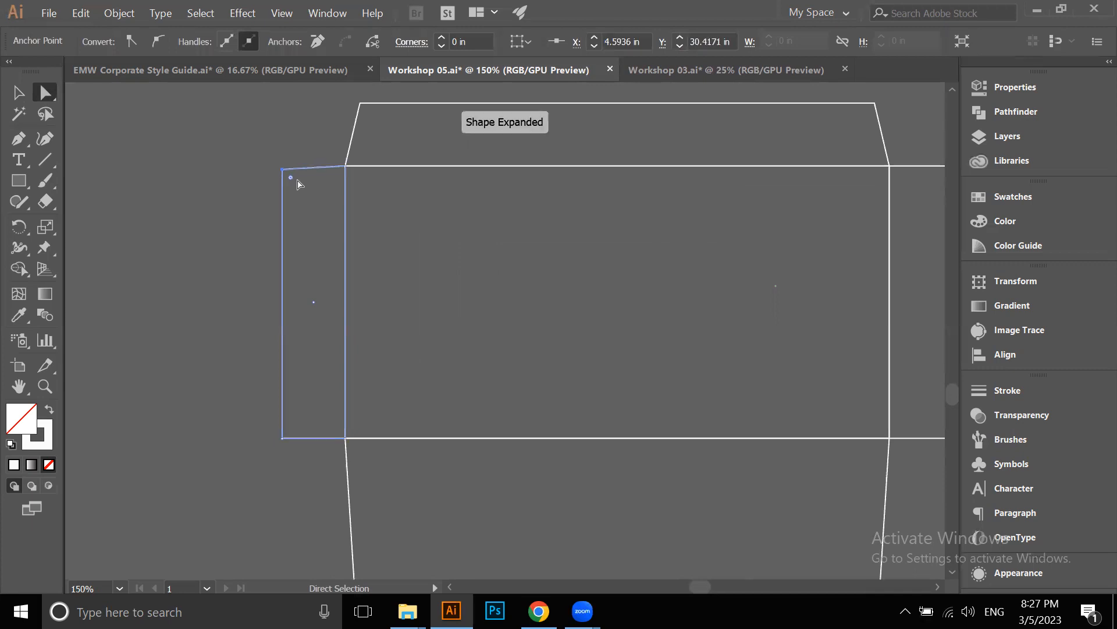
key("Down")
key("Down")
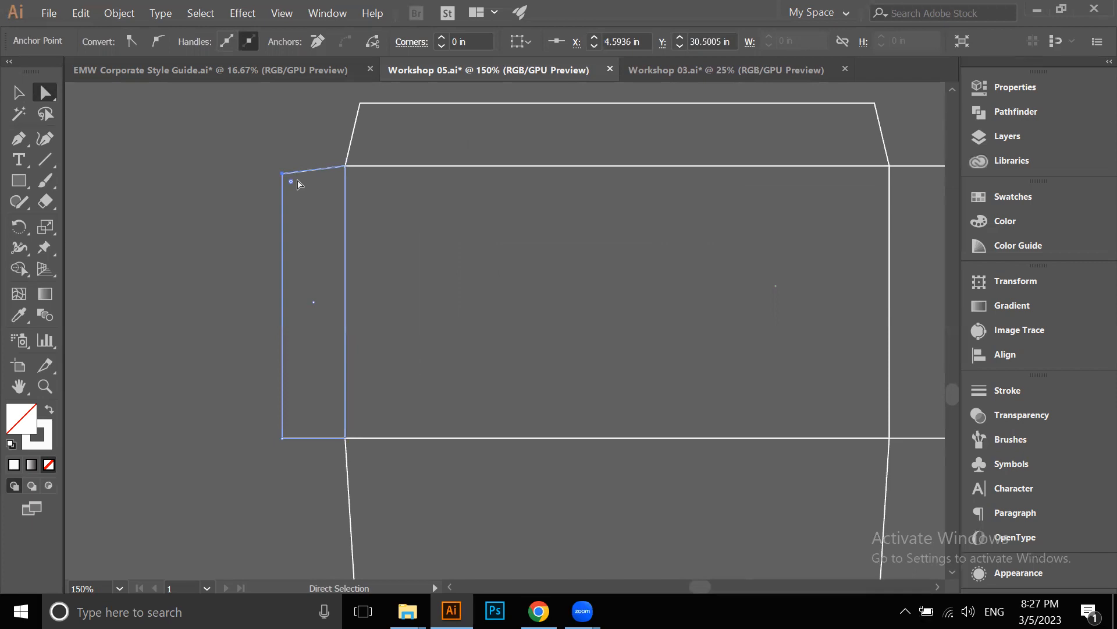
key("Down")
Shift the left side flap's lower outer corner point up about 0.17 in to mirror the slant of its top edge
left_click_drag(218, 399, 301, 463)
key("Up")
key("Up")
key("Up")
key("Up")
key("Up")
key("Up")
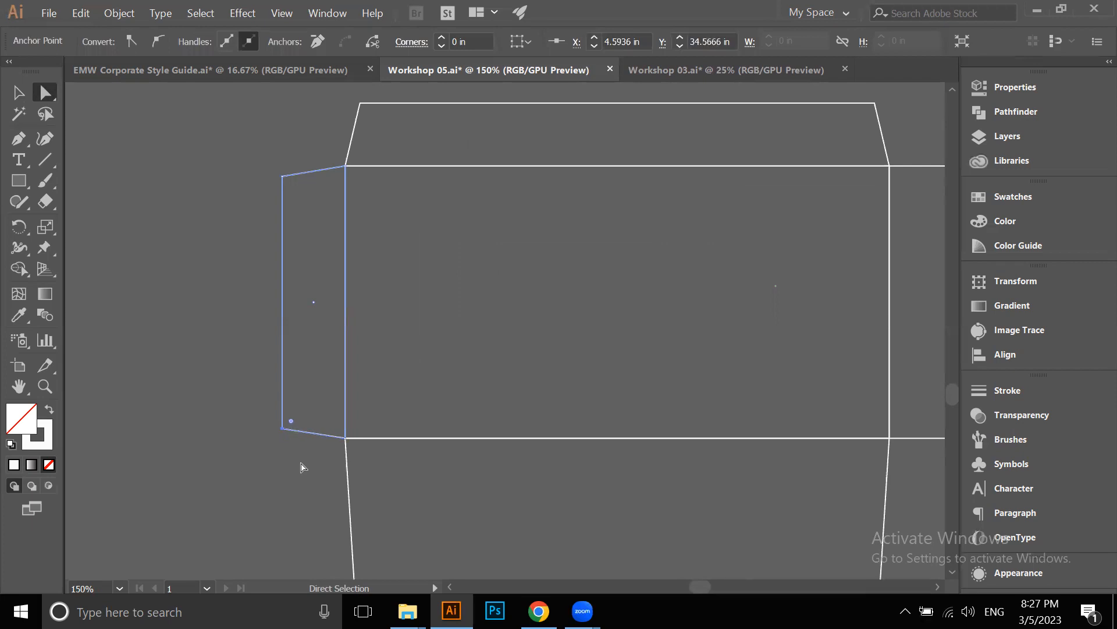
left_click(16, 96)
left_click(219, 209)
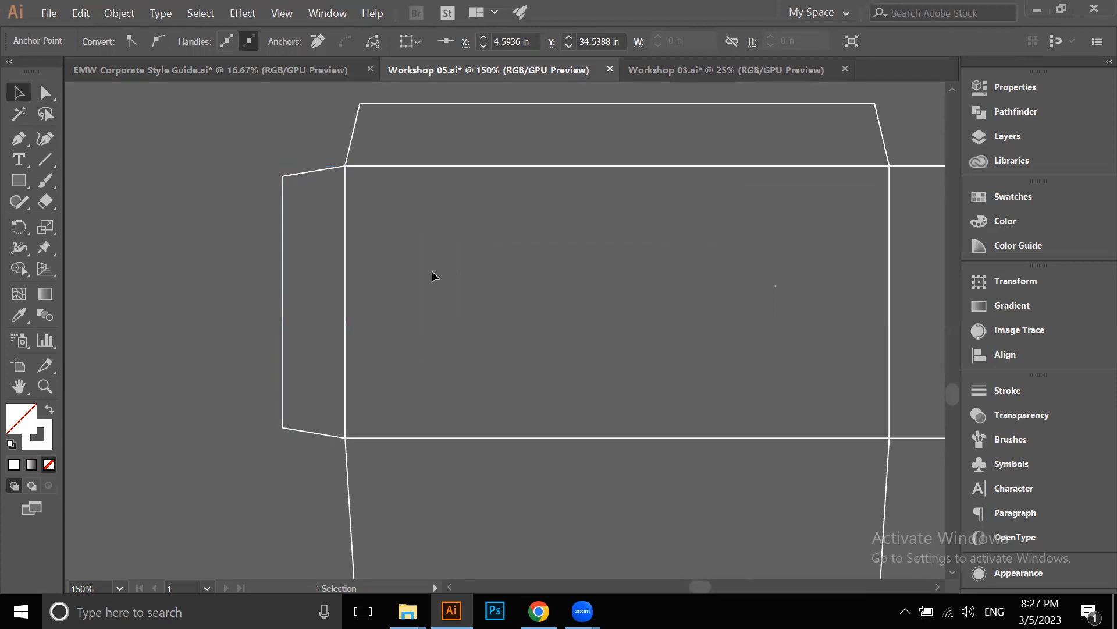
Delete the untapered right side flap from the envelope outline
scroll(221, 211, "down", 2)
left_click(547, 191)
key("Delete")
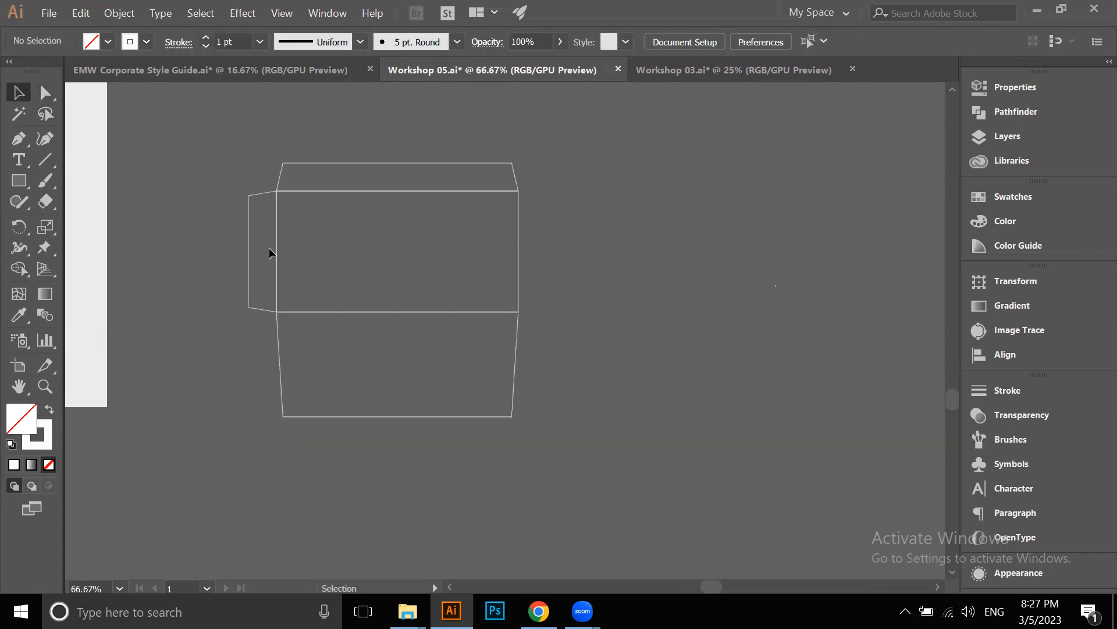
Duplicate the tapered left side flap to the right of the main panel and reflect the copy left to right
left_click_drag(248, 239, 531, 262)
right_click(621, 197)
mouse_move(713, 429)
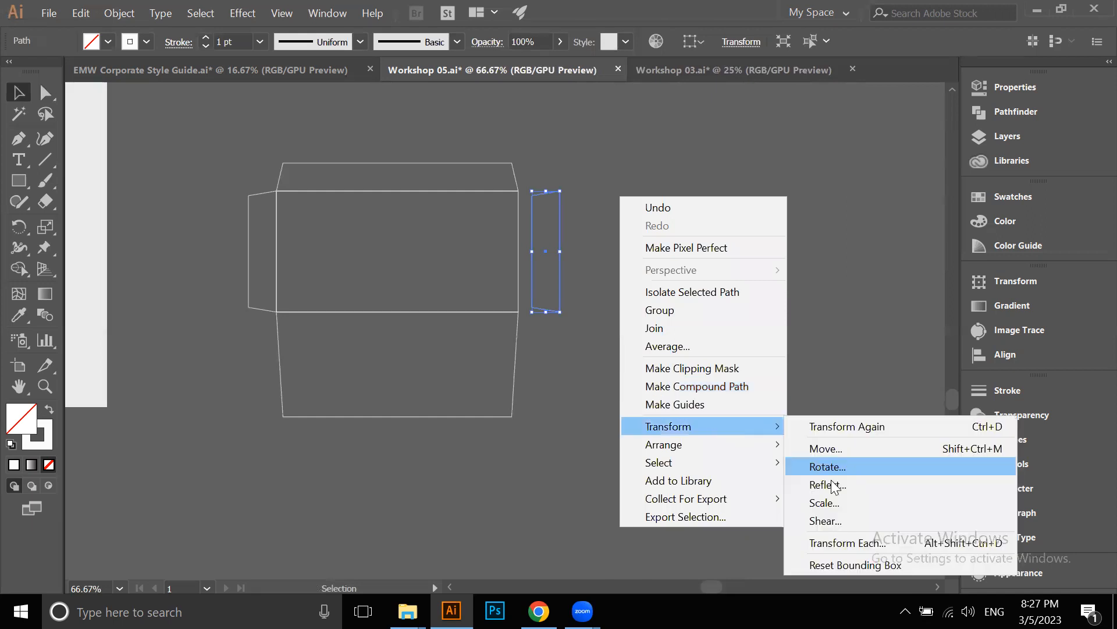
left_click(833, 484)
left_click(582, 411)
Position the reflected flap flush against the main panel's right edge, matching its upper corner
scroll(531, 247, "up", 5)
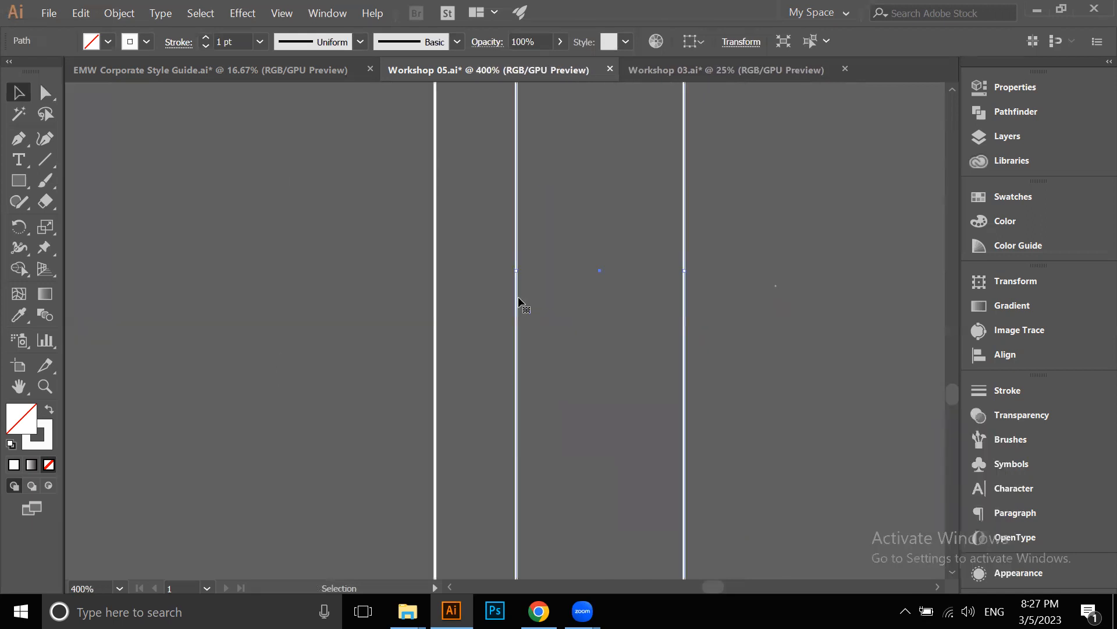
left_click(476, 312)
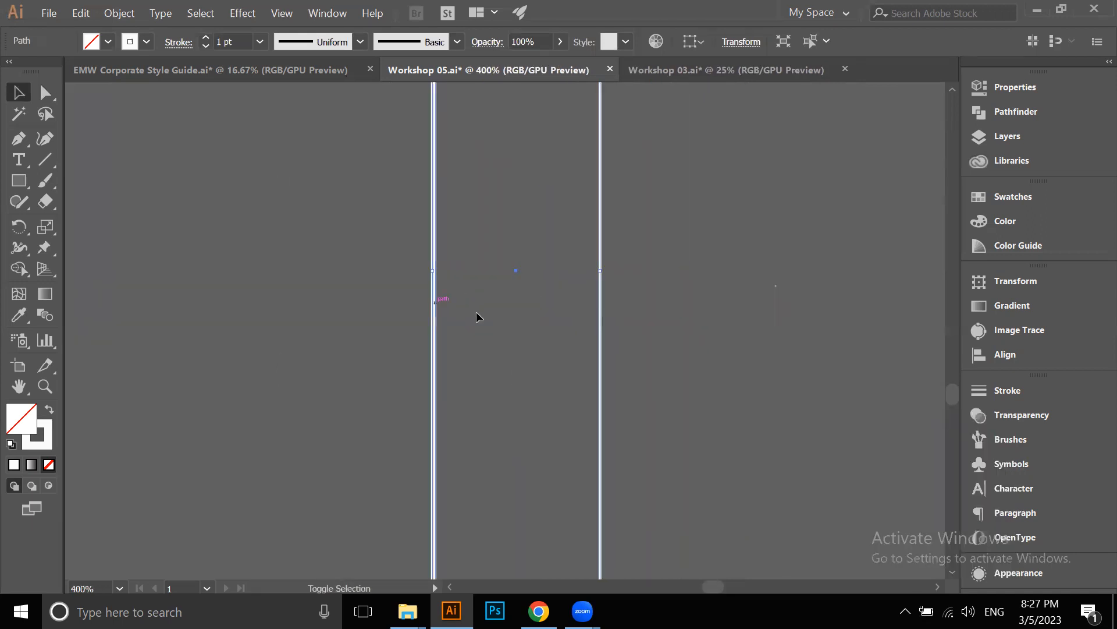
scroll(476, 312, "down", 1)
scroll(478, 309, "down", 2)
scroll(480, 182, "up", 4)
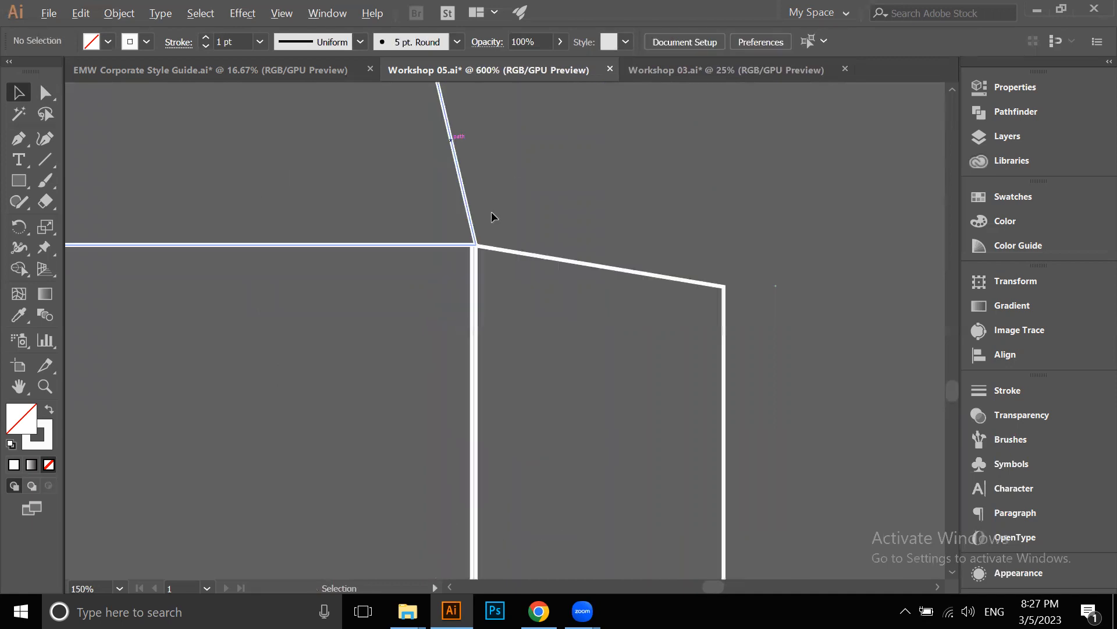
left_click(514, 253)
left_click(532, 222)
scroll(532, 222, "down", 8)
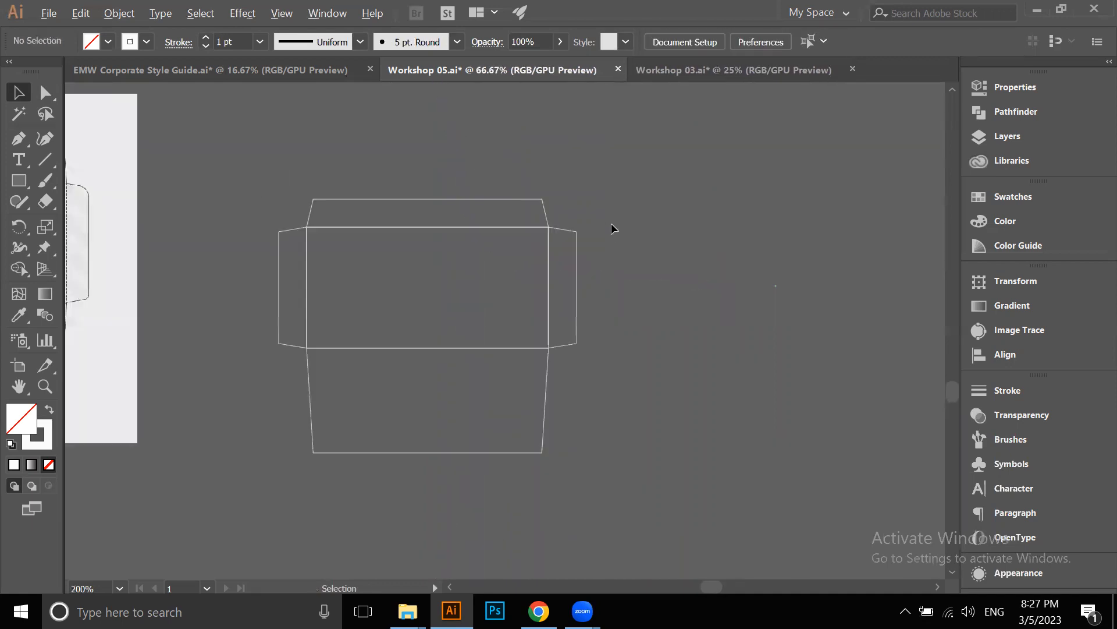
scroll(508, 239, "up", 2)
scroll(498, 245, "down", 3)
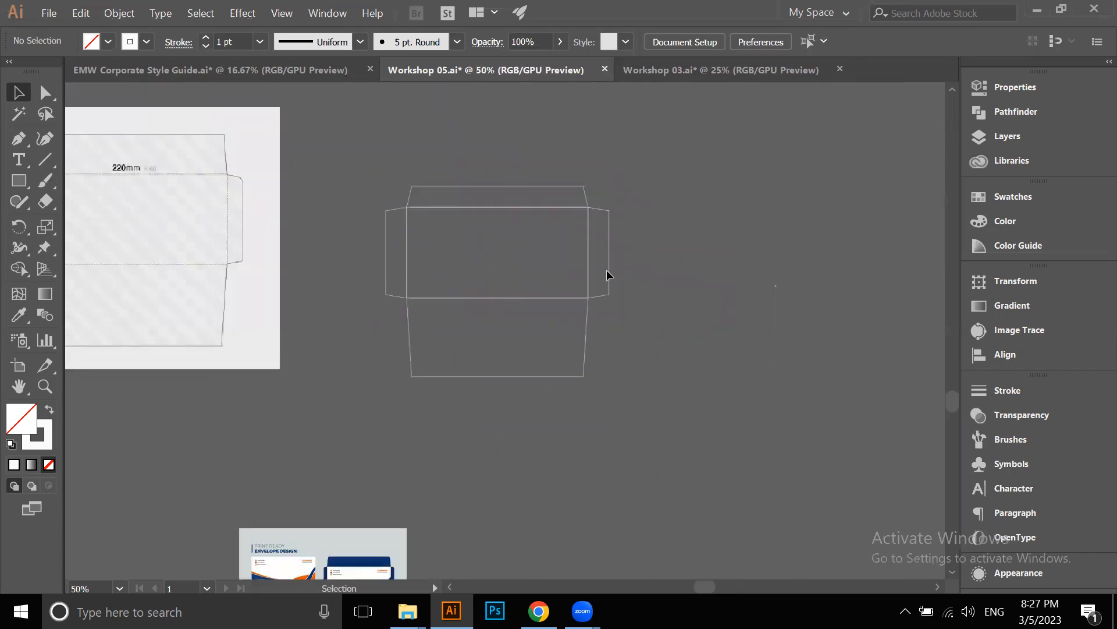
Enlarge the print-ready envelope design reference image to about three times its size and examine its layout and colours
left_click_drag(634, 269, 581, 303)
left_click_drag(336, 183, 348, 226)
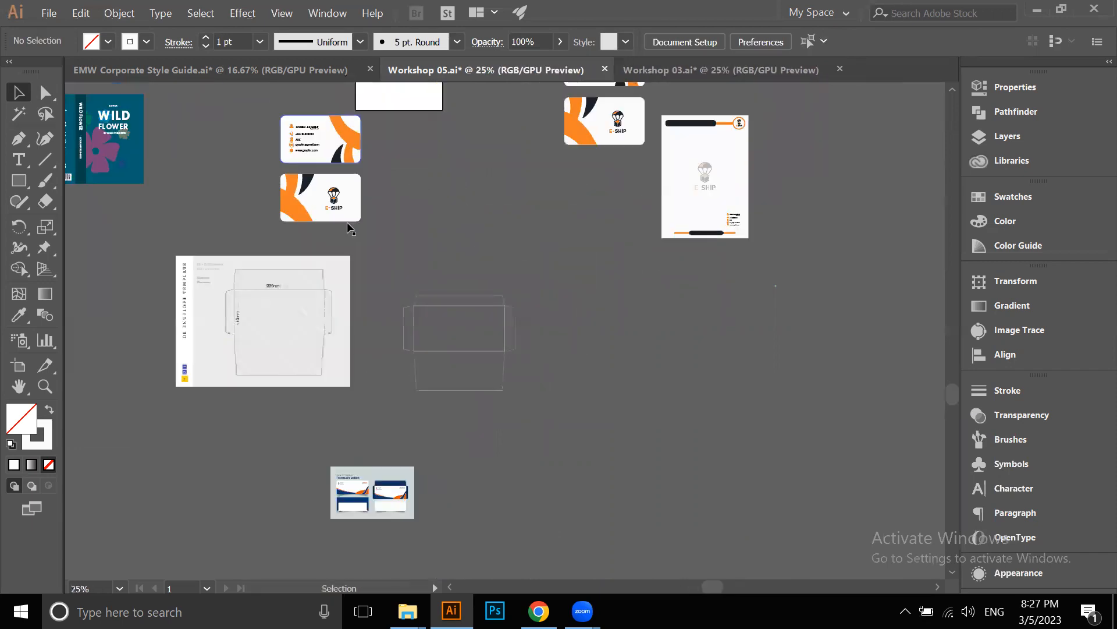
scroll(375, 400, "down", 5)
left_click(411, 423)
left_click_drag(415, 422, 459, 419)
scroll(461, 421, "up", 2)
scroll(403, 365, "up", 2)
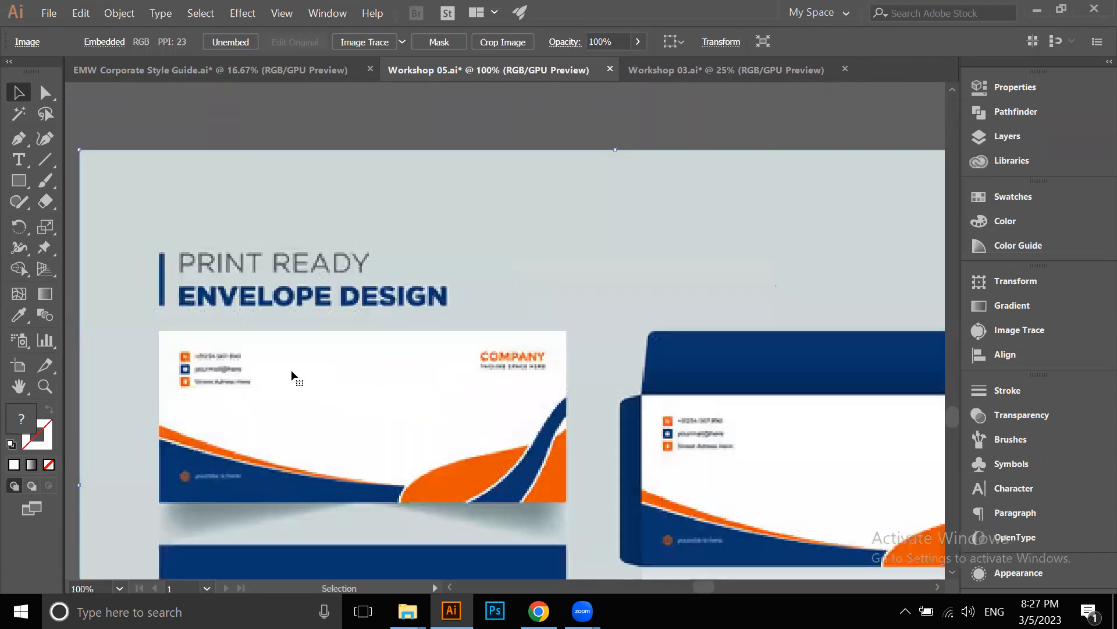
scroll(196, 372, "down", 2)
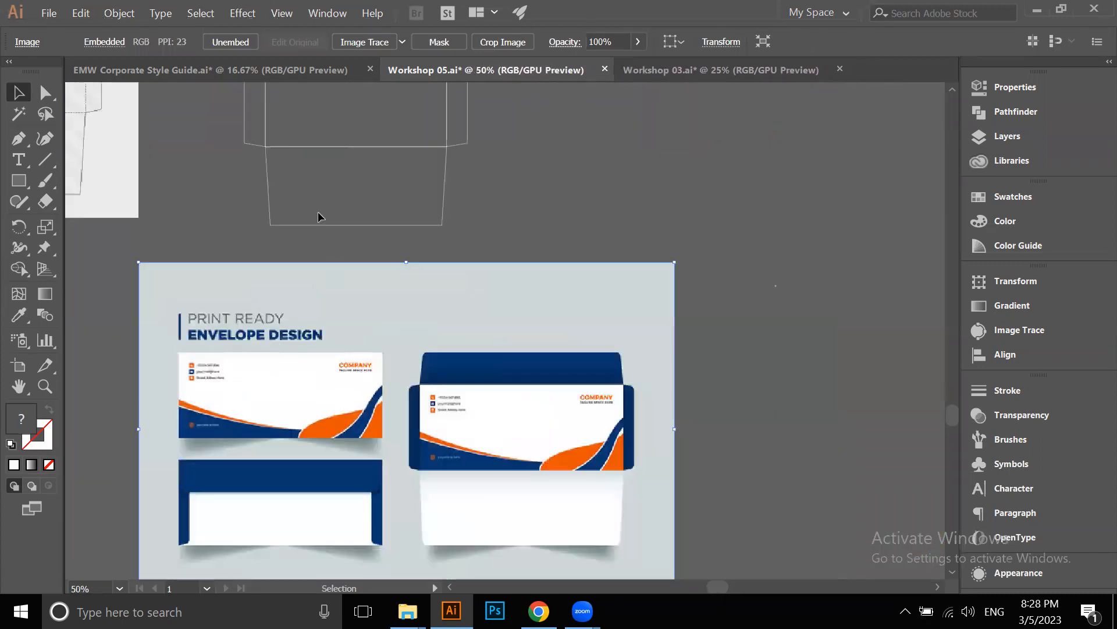
left_click(318, 249)
key("space")
scroll(326, 291, "up", 3)
scroll(322, 235, "down", 1)
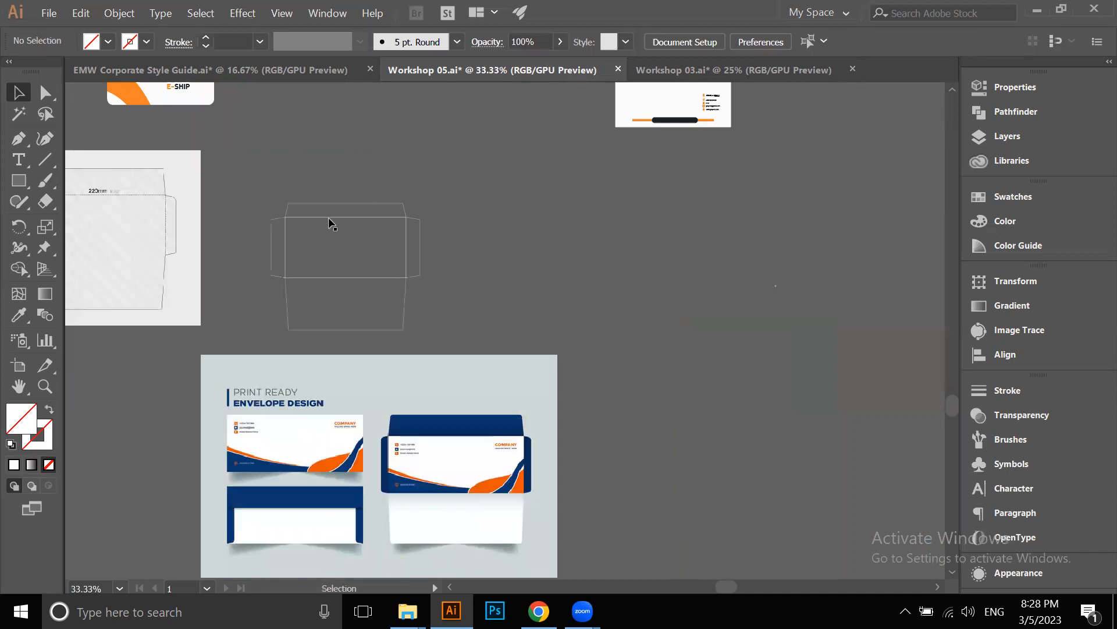
Fill the envelope's main panel with the white sampled from the E-SHIP business card, without a stroke
left_click(346, 274)
scroll(348, 241, "up", 1)
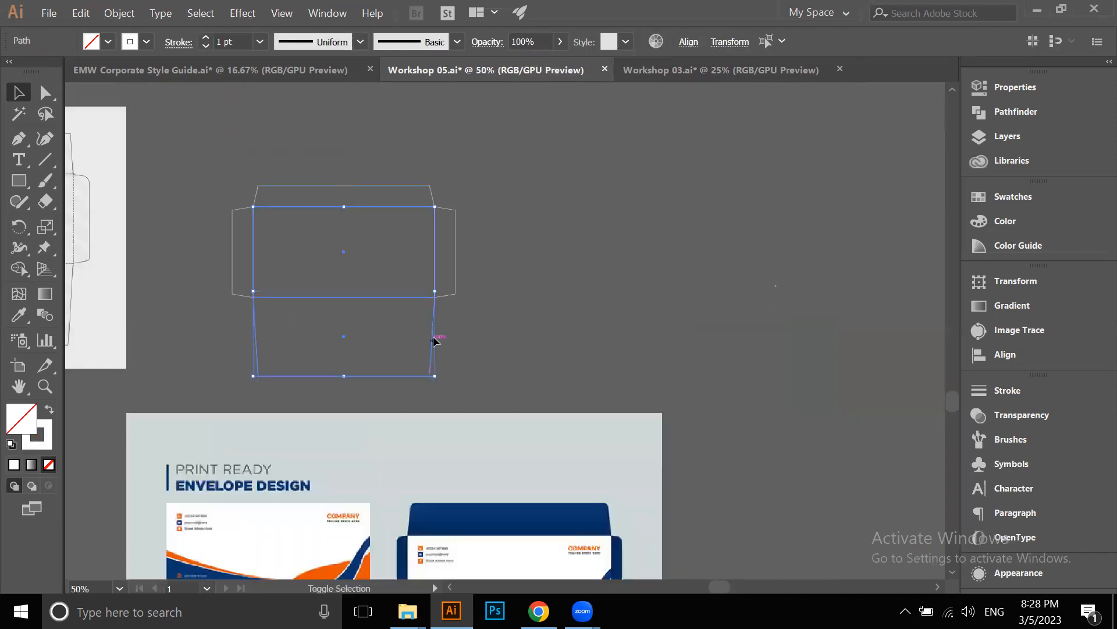
left_click(19, 315)
scroll(358, 419, "down", 2)
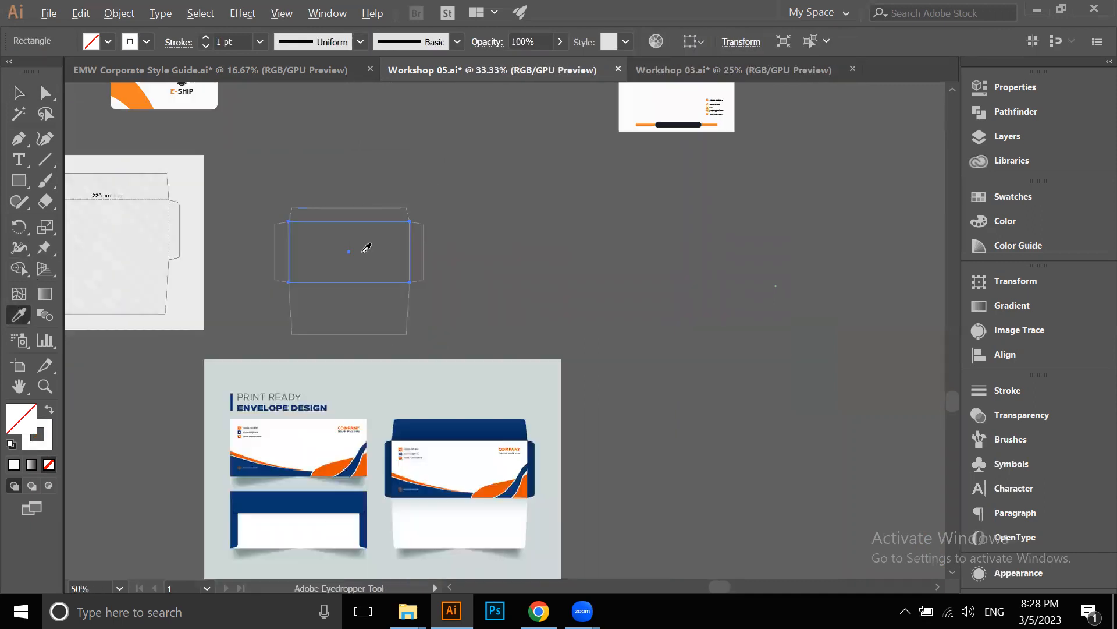
left_click(224, 144)
left_click(19, 92)
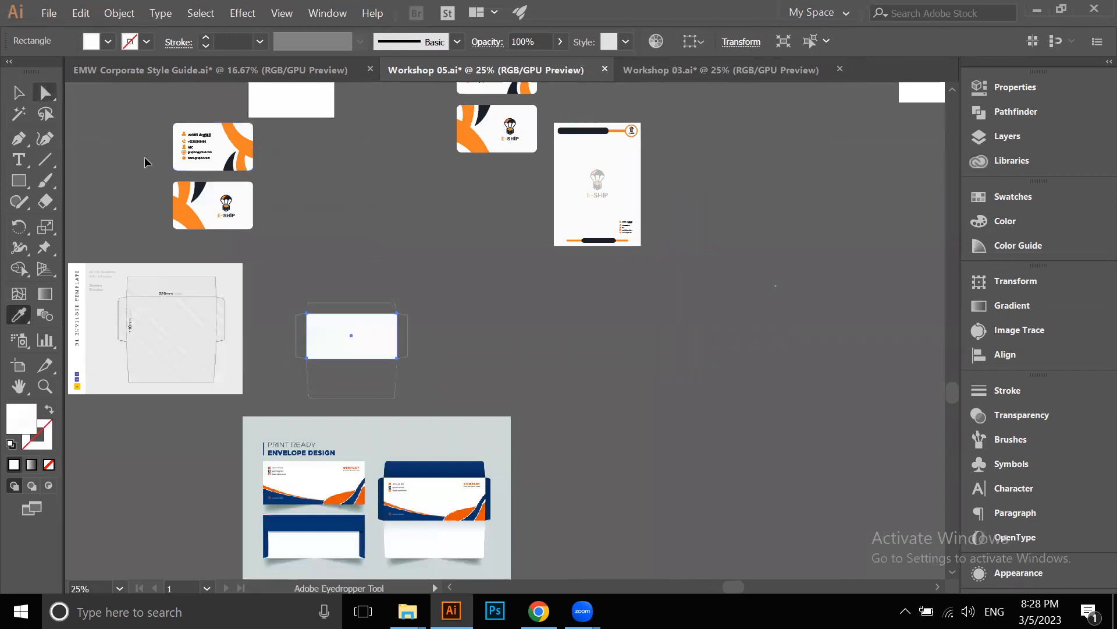
left_click(296, 282)
Select all the envelope panels and send them to the back of the stacking order
left_click_drag(304, 281, 411, 373)
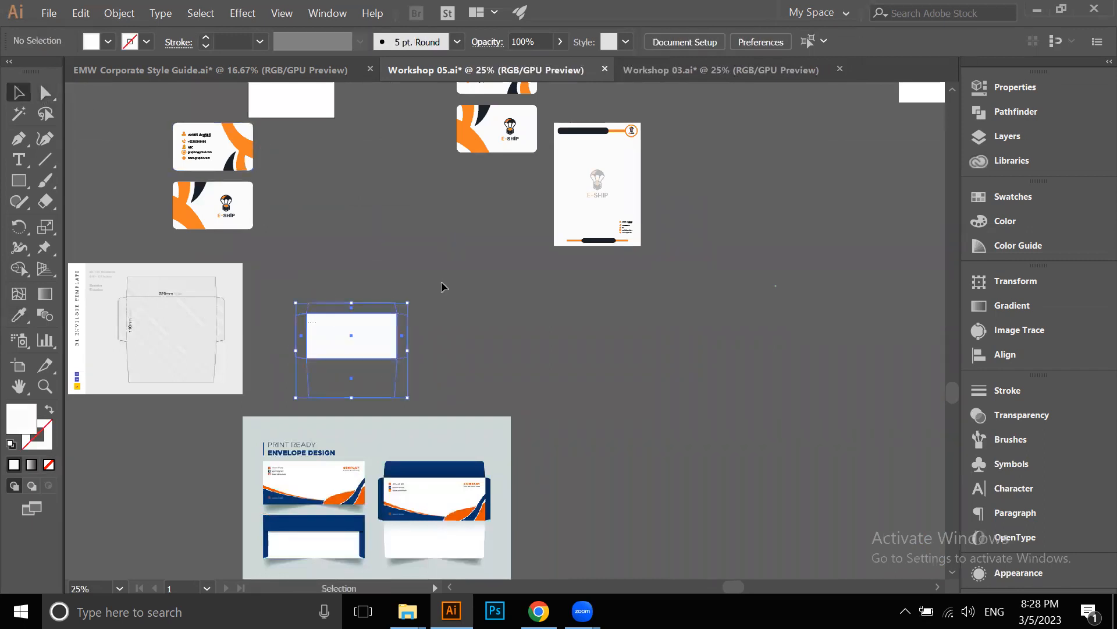
right_click(543, 440)
mouse_move(558, 507)
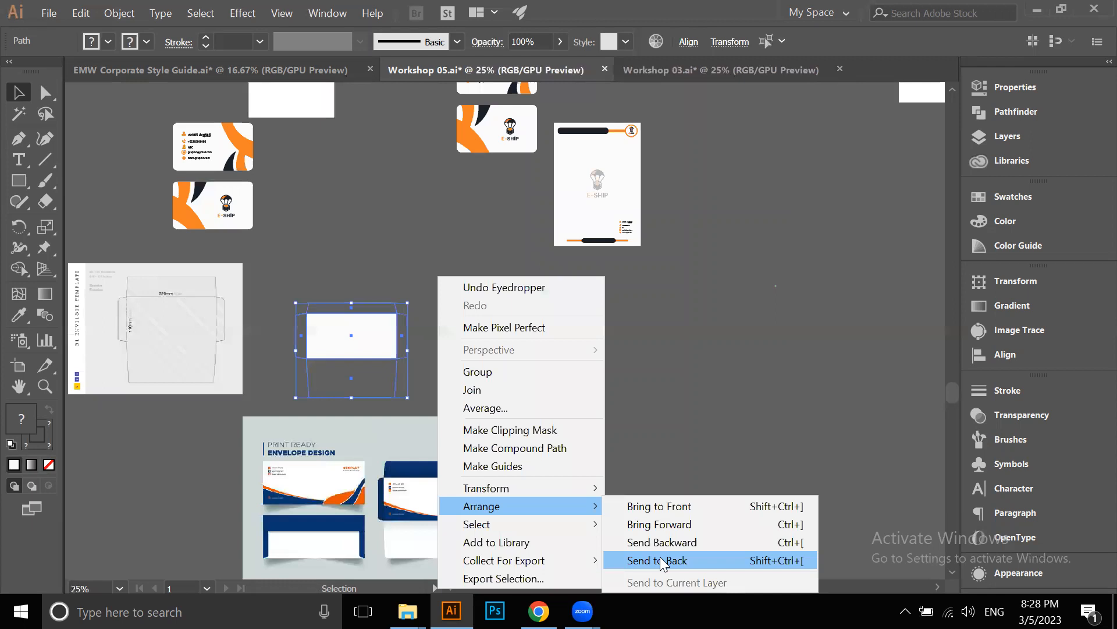
left_click(215, 259)
scroll(366, 309, "up", 2)
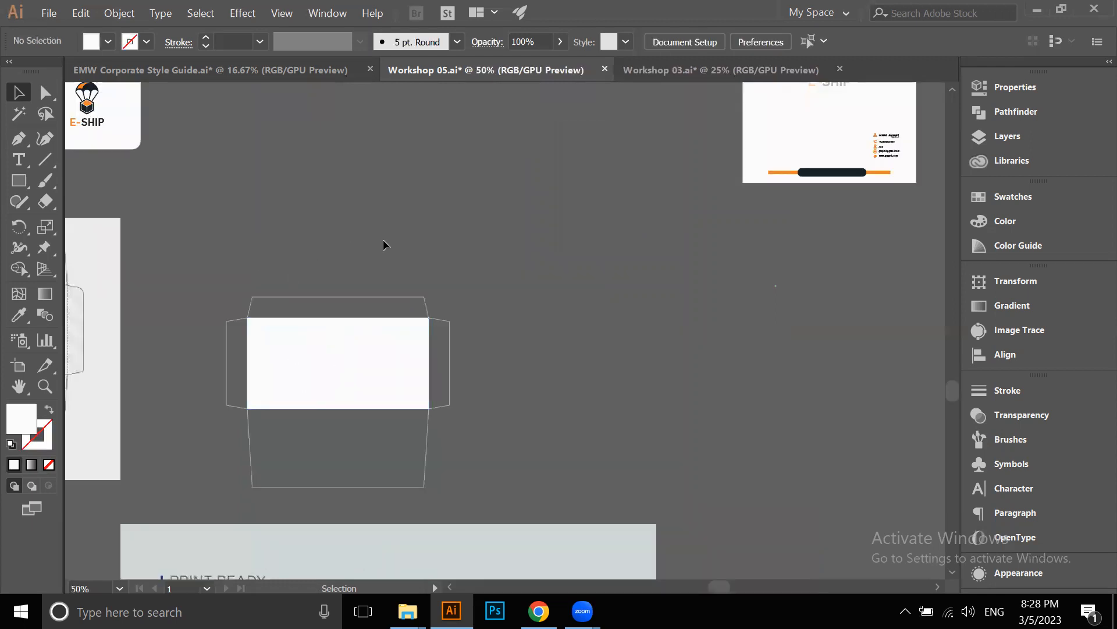
Fill the envelope's top flap with the orange sampled from the E-SHIP business card, without a stroke
scroll(383, 239, "down", 2)
left_click(346, 271)
scroll(342, 266, "up", 2)
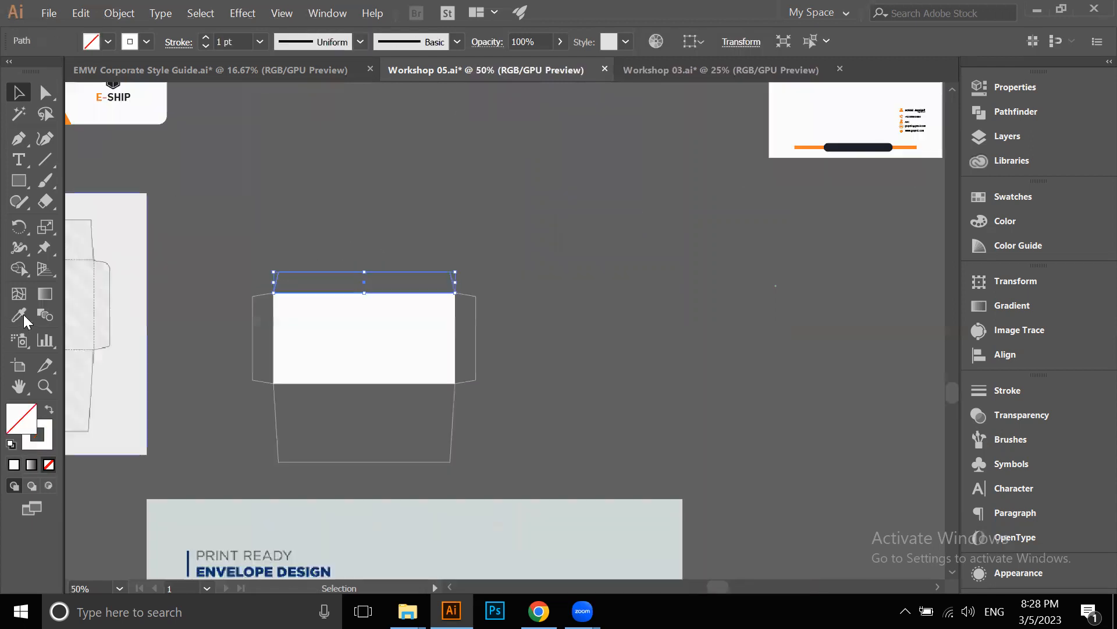
left_click(22, 317)
scroll(431, 248, "down", 2)
scroll(259, 181, "up", 1)
left_click(232, 196)
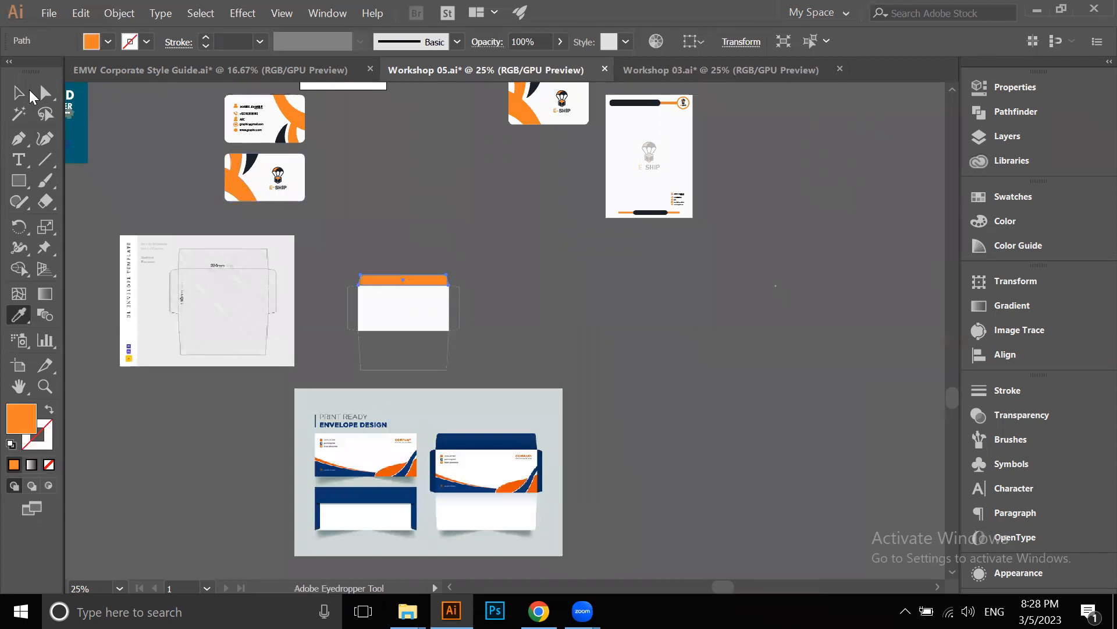
Fill both side flaps of the envelope with the dark navy sampled from the E-SHIP business card, without a stroke
key("v")
left_click(469, 327)
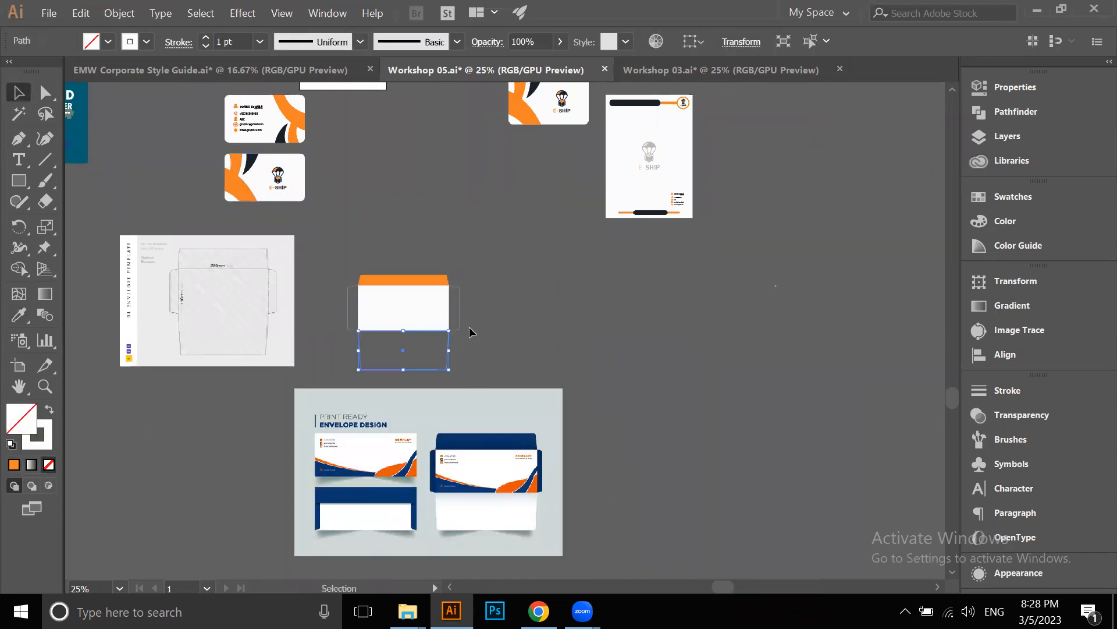
scroll(465, 329, "up", 1)
left_click(457, 316)
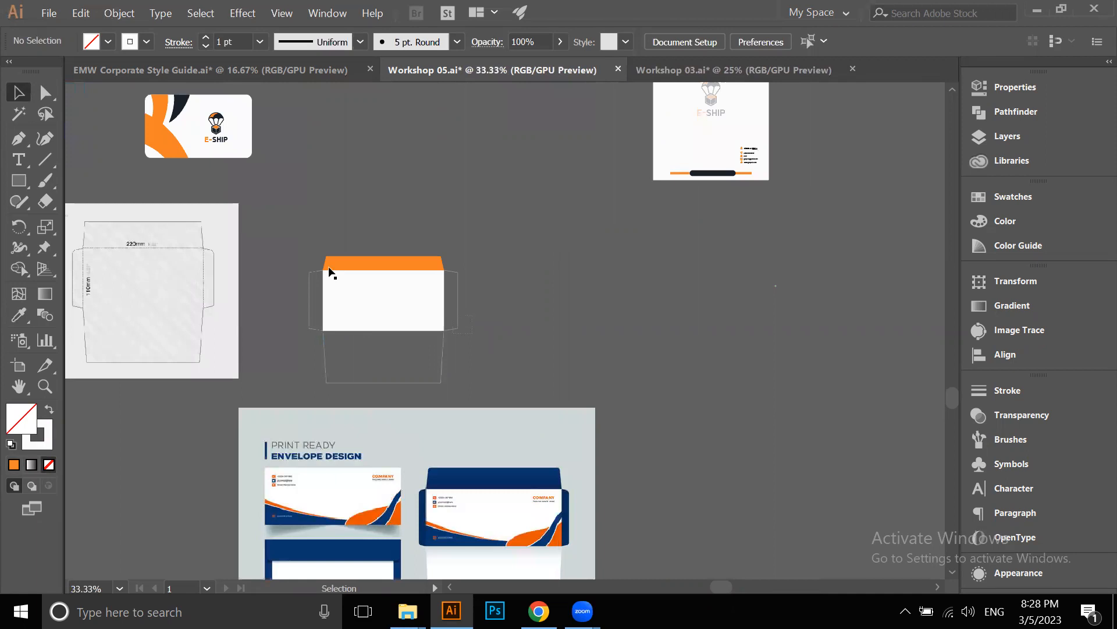
left_click(311, 280, "shift")
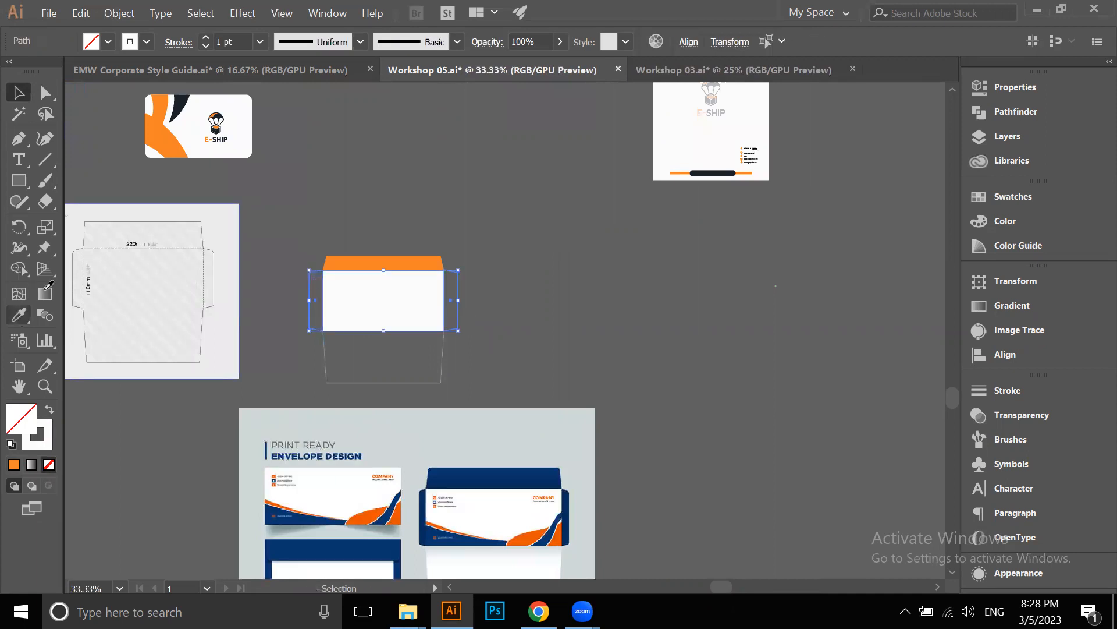
left_click(18, 315)
left_click(180, 106)
left_click(19, 92)
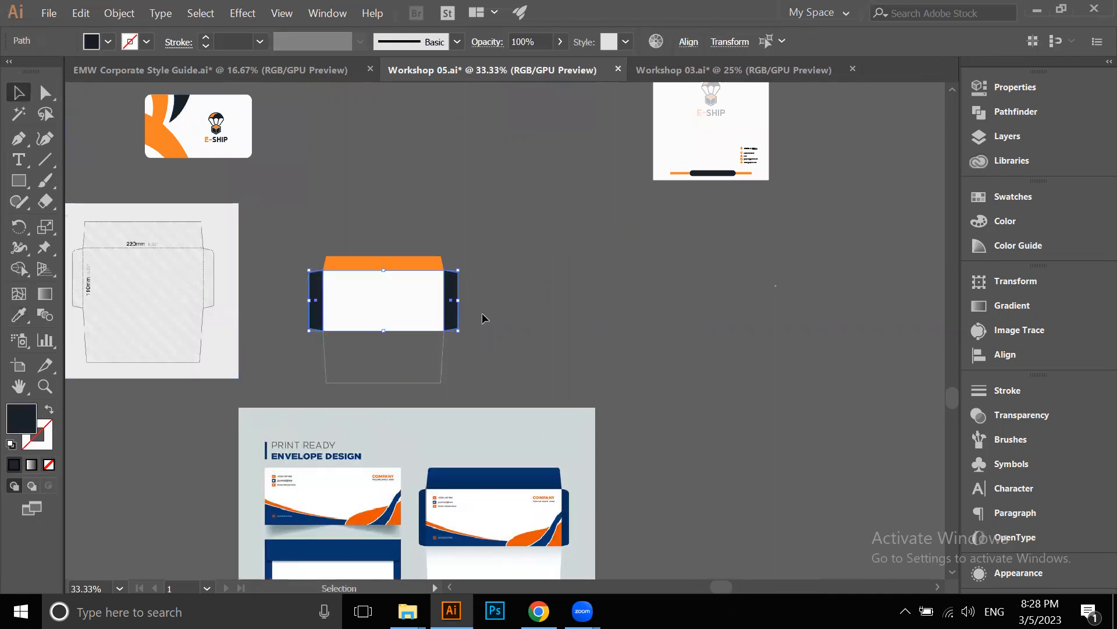
Fill the envelope's bottom panel with the white sampled from the main panel, without a stroke
left_click(482, 313)
scroll(440, 337, "down", 2)
left_click_drag(433, 327, 406, 305)
key("ctrl+z")
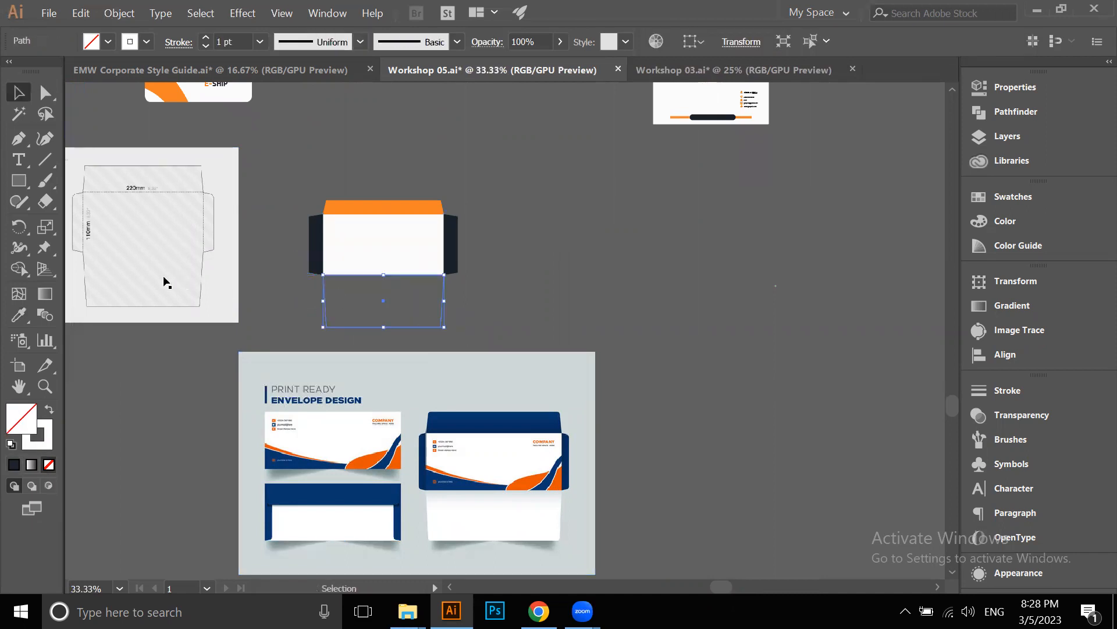
left_click(369, 247)
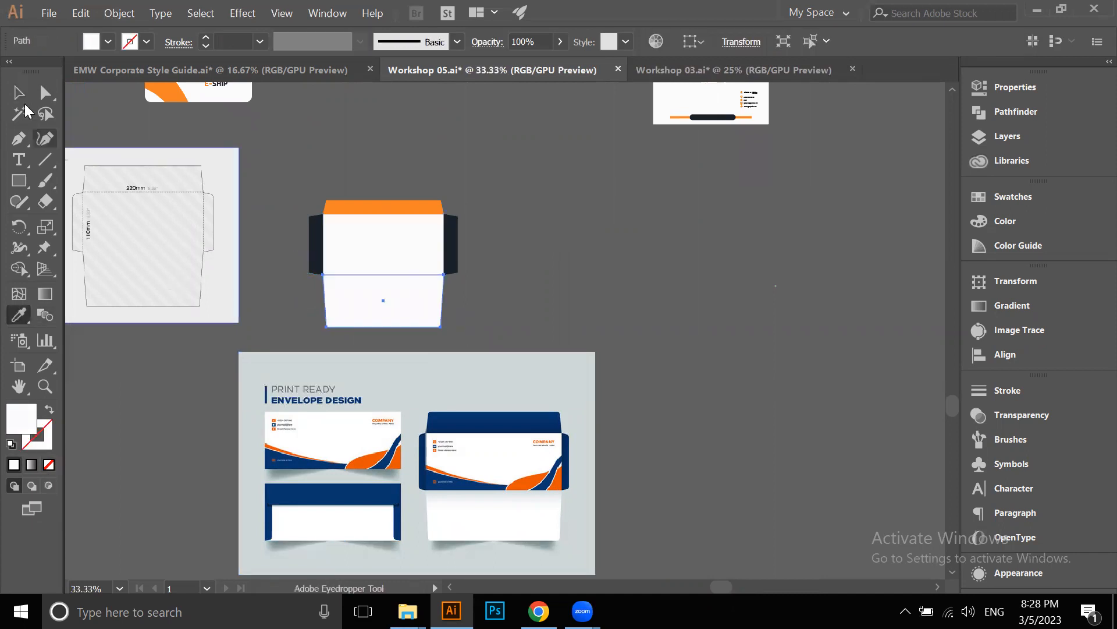
key("v")
left_click(699, 291)
scroll(700, 291, "up", 3)
scroll(727, 297, "down", 2)
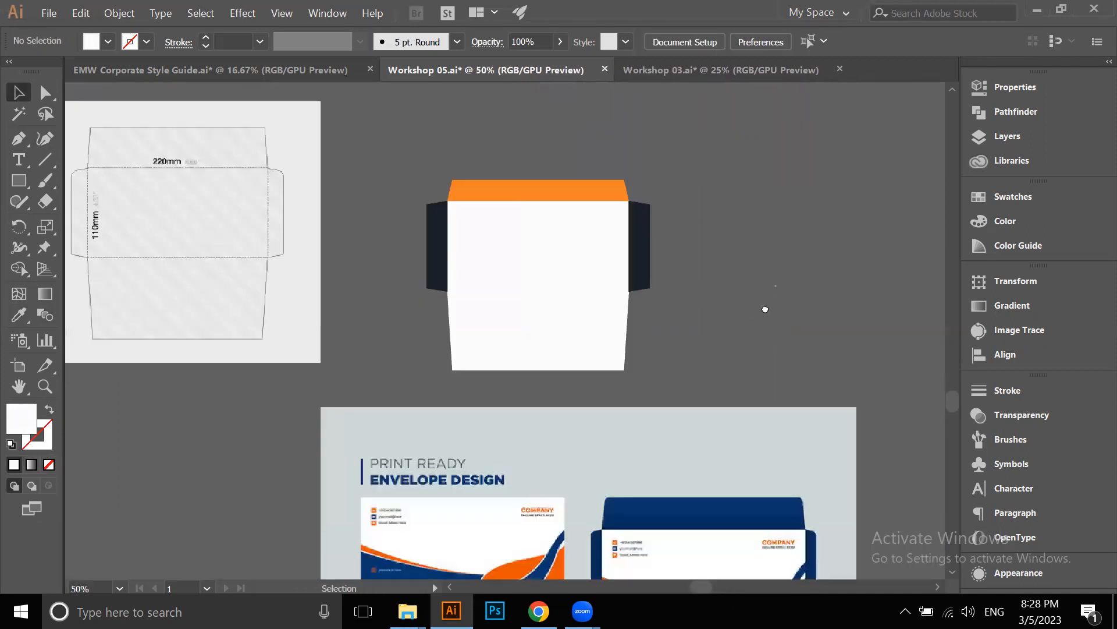
Copy the contact details group from the business card to the upper-left corner of the envelope's main panel and scale it down
left_click_drag(713, 283, 634, 330)
scroll(635, 330, "down", 2)
left_click_drag(475, 211, 397, 248)
left_click_drag(318, 170, 430, 287)
scroll(449, 263, "up", 2)
scroll(444, 294, "up", 3)
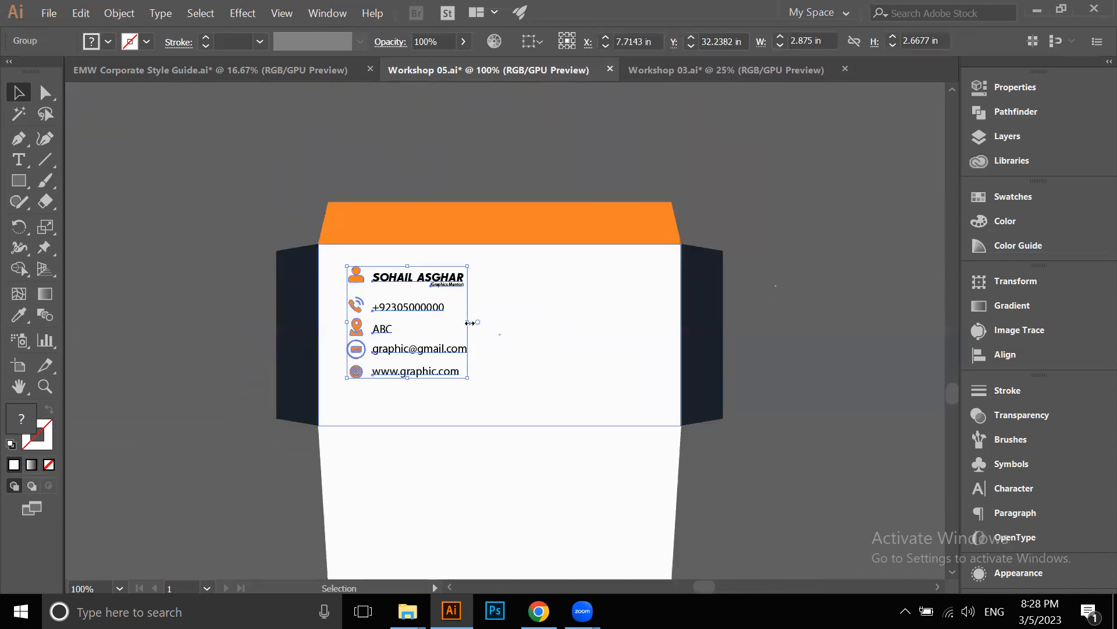
left_click_drag(469, 322, 423, 315)
left_click_drag(361, 300, 365, 294)
scroll(365, 295, "up", 2)
scroll(352, 256, "down", 3)
left_click(440, 374)
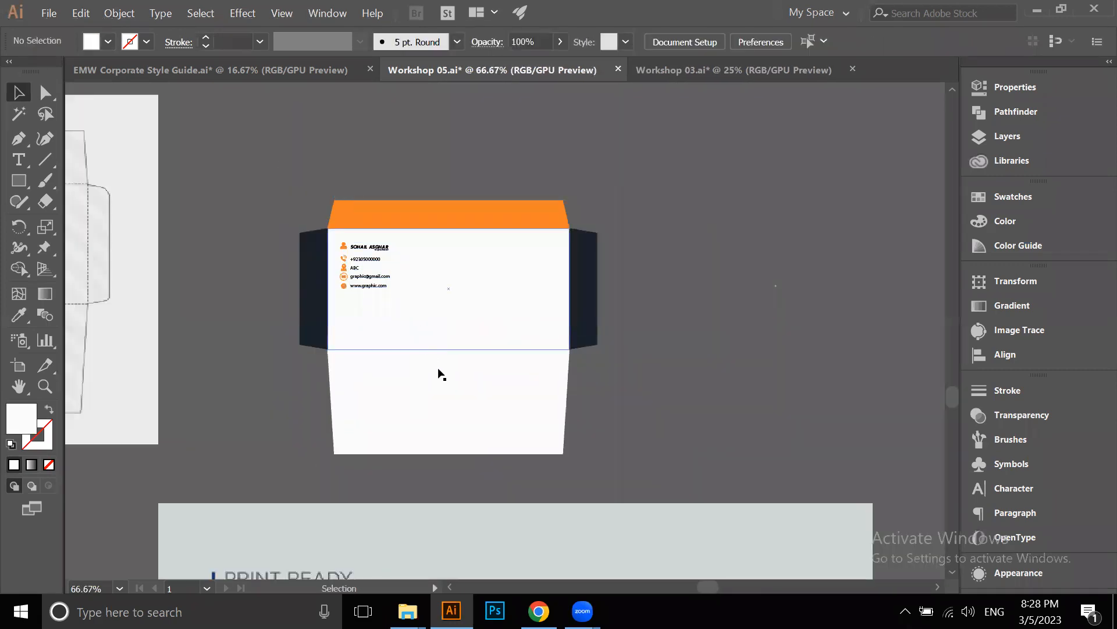
Give the envelope's main white panel a 1 pt black stroke
left_click(446, 322)
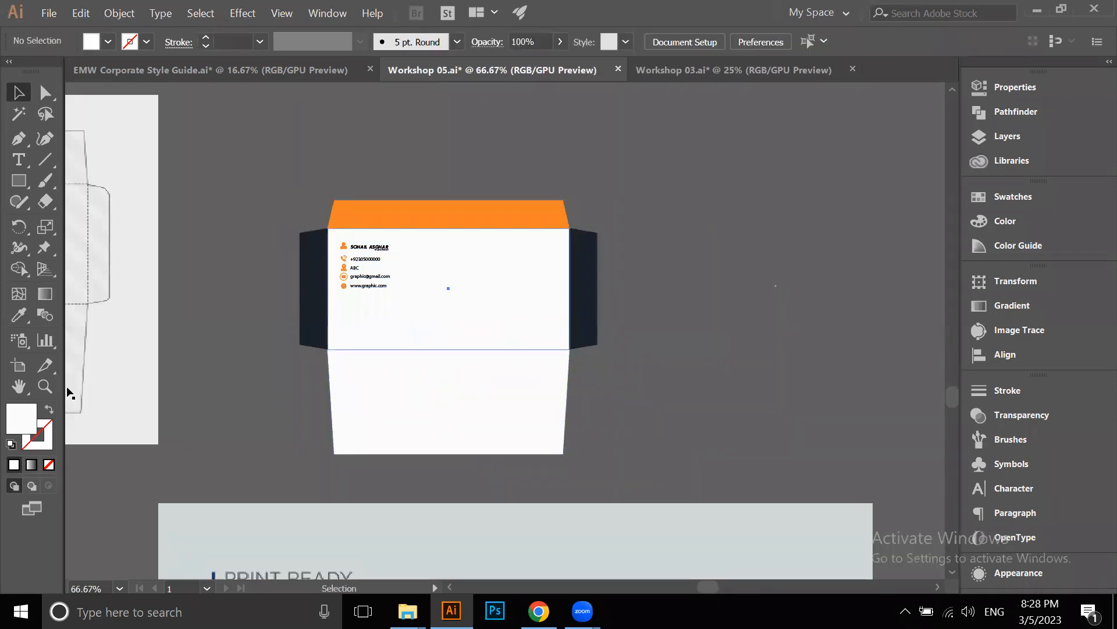
left_click(205, 38)
left_click(205, 37)
key("F6")
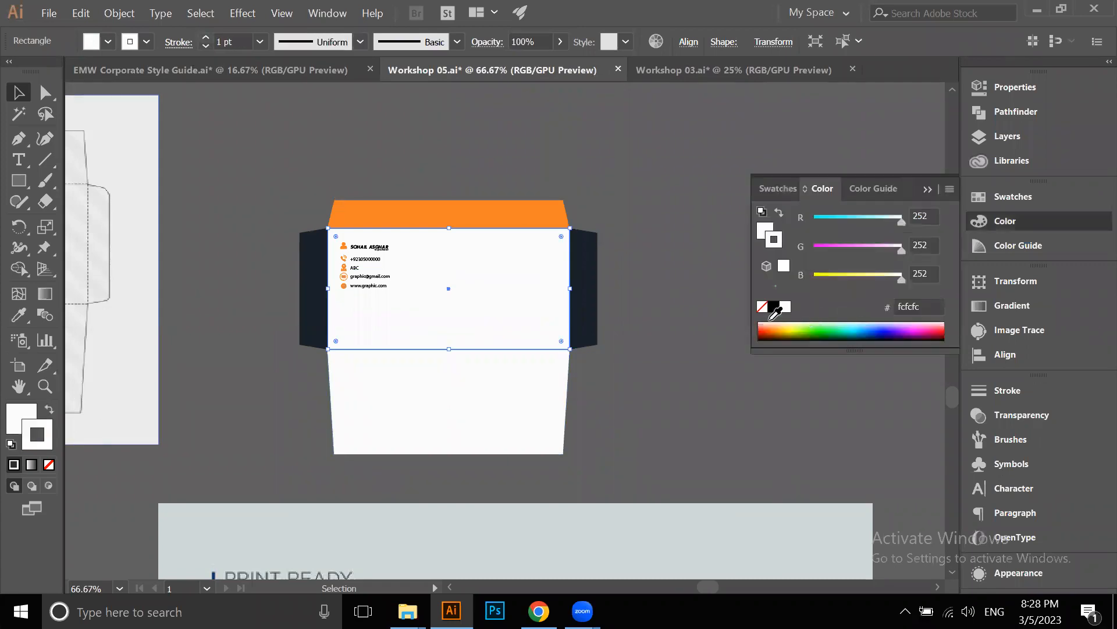
left_click(773, 308)
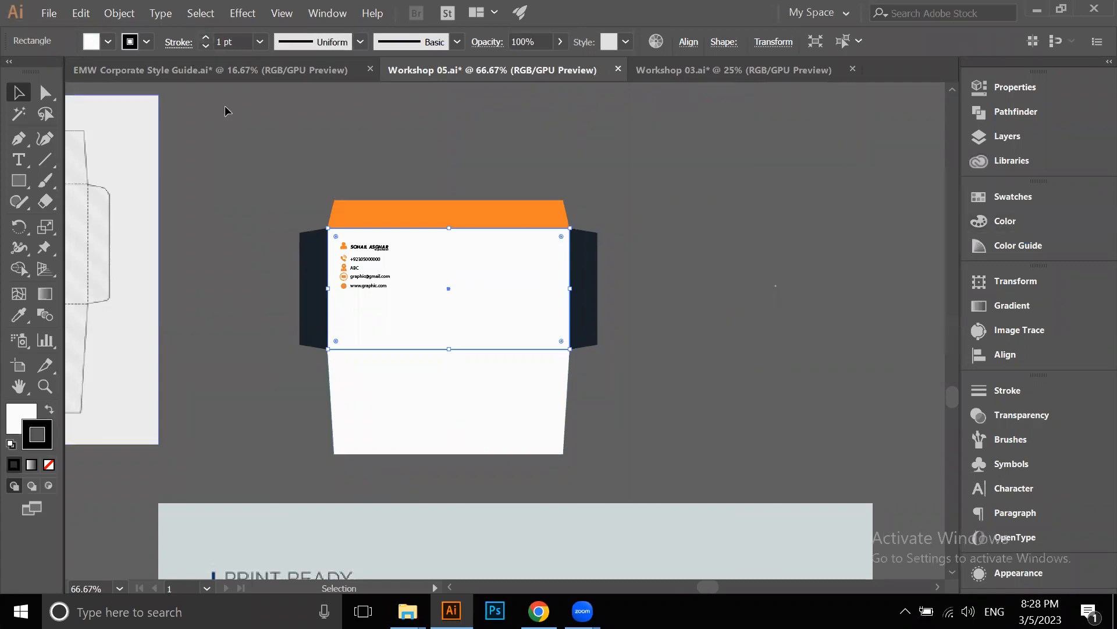
scroll(486, 362, "up", 3)
scroll(779, 358, "down", 2)
left_click_drag(815, 389, 692, 401)
scroll(693, 402, "down", 2)
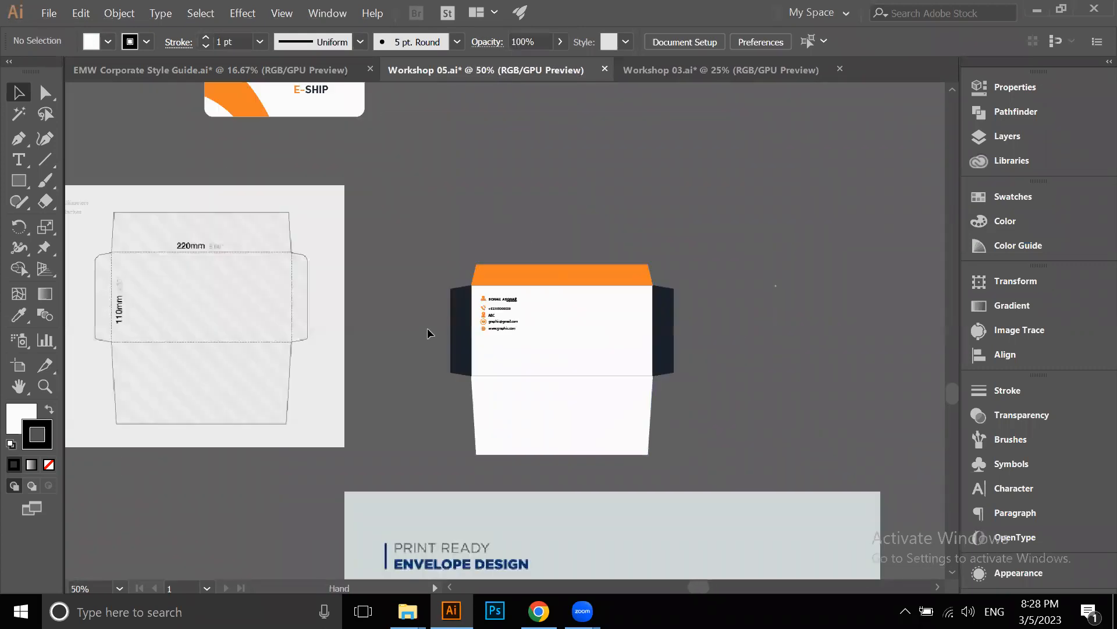
Select the dark header bar and circled logo across the upper edge of the letterhead
scroll(355, 468, "down", 2)
scroll(531, 211, "right", 2)
left_click(676, 233)
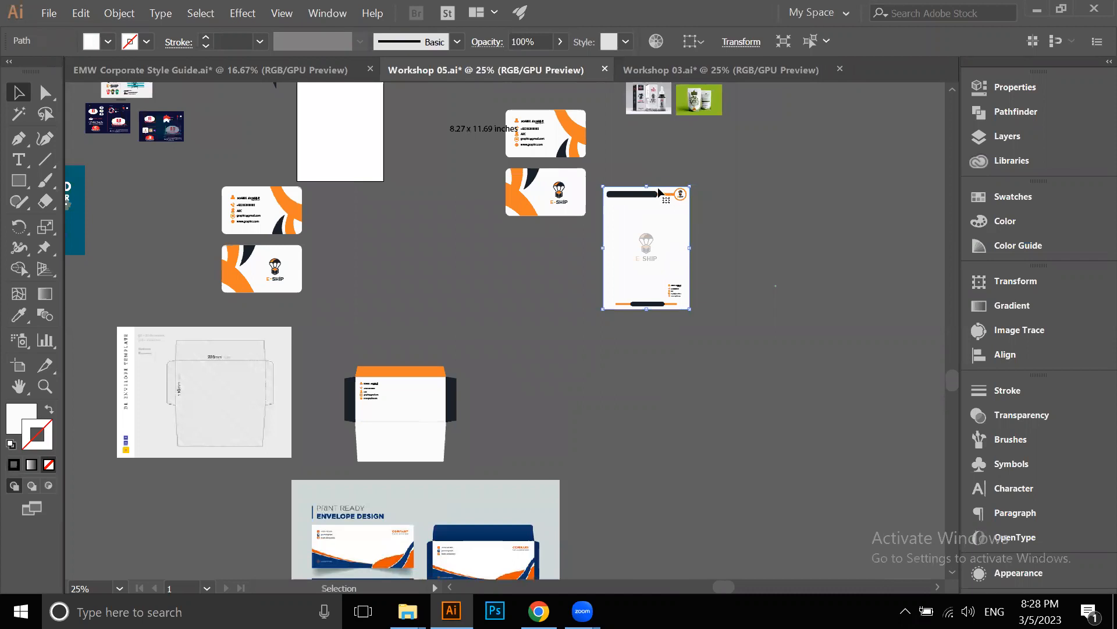
scroll(665, 184, "up", 4)
left_click_drag(406, 173, 764, 266)
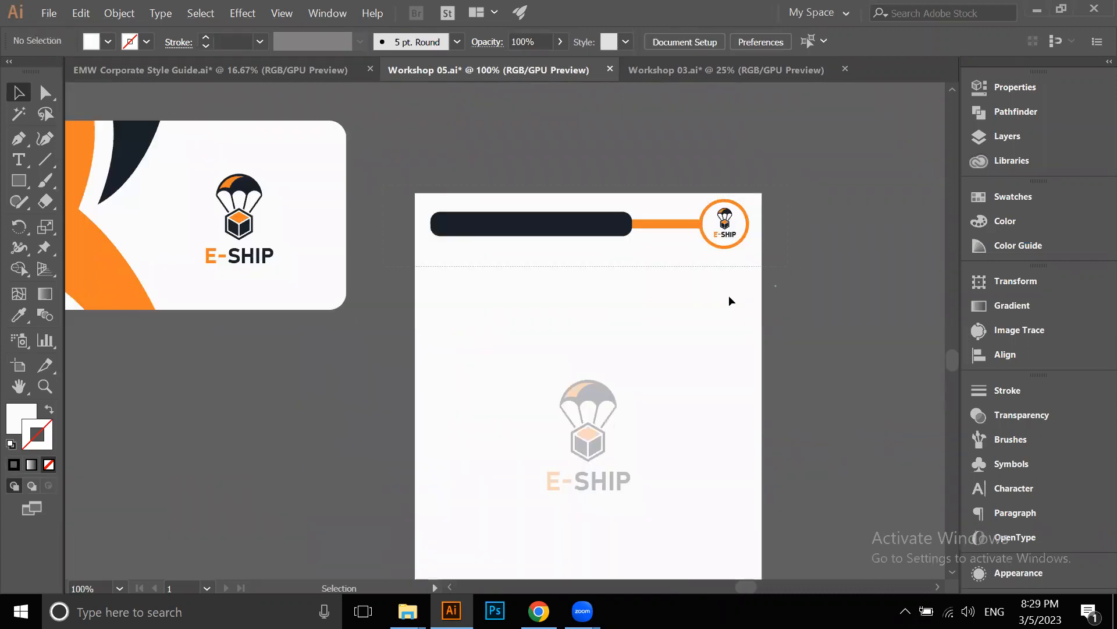
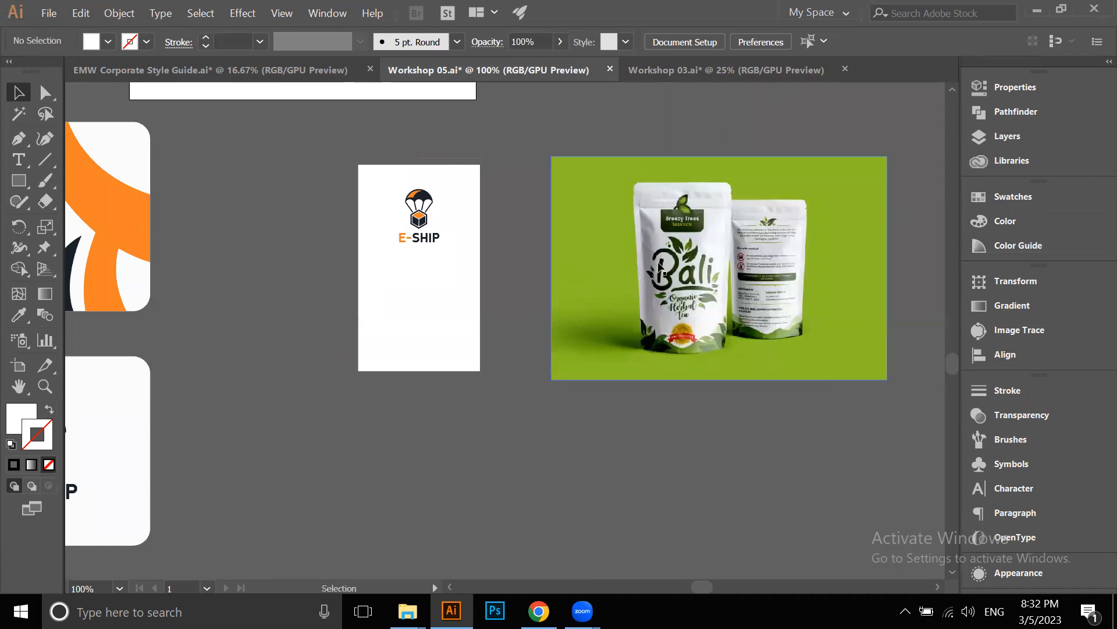
Move the E-SHIP logo off the white label rectangle to the empty area beside it
scroll(516, 225, "up", 1)
left_click(379, 224)
scroll(378, 224, "up", 1)
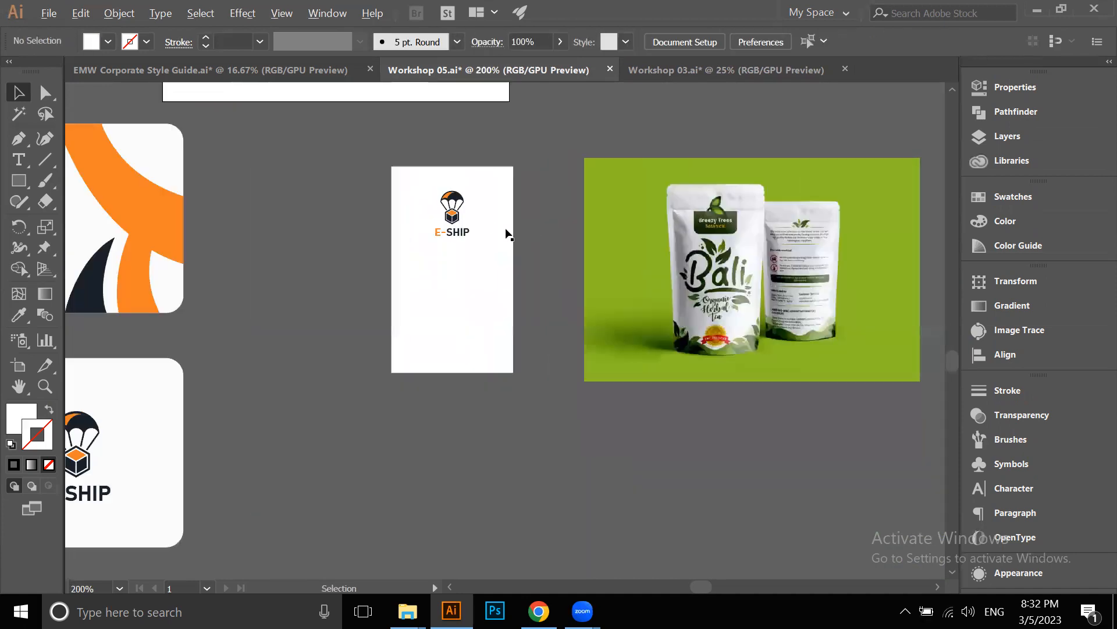
left_click_drag(452, 210, 287, 156)
scroll(460, 224, "down", 2)
scroll(446, 300, "up", 2)
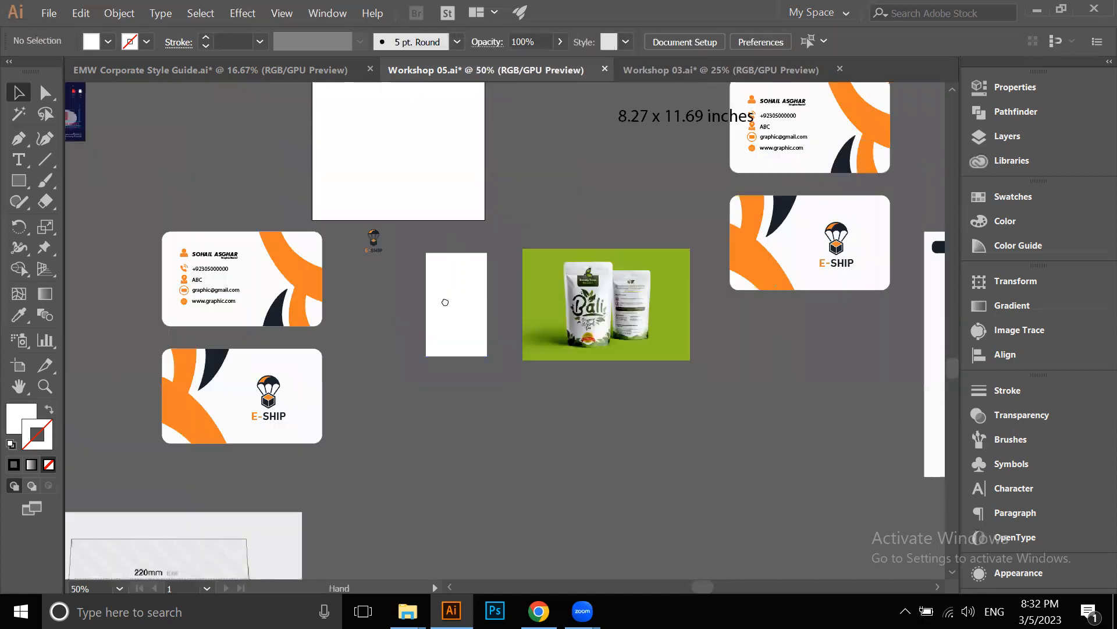
Move the white label rectangle onto the artboard and fit the artboard to the rectangle's size
scroll(462, 334, "down", 1)
left_click_drag(458, 338, 425, 212)
left_click(22, 358)
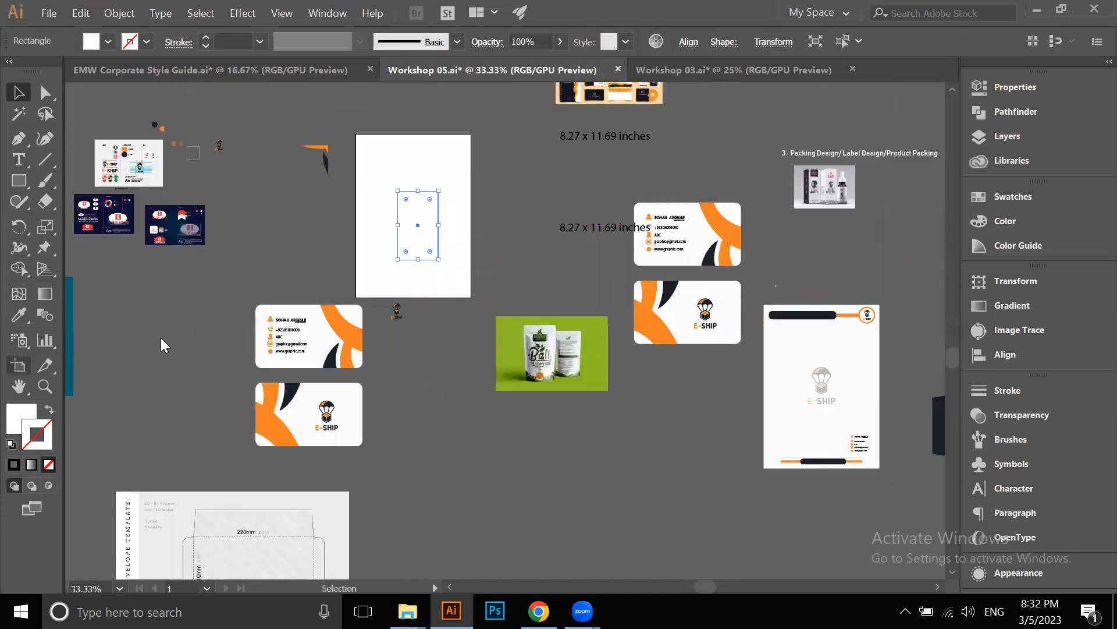
left_click(428, 237)
left_click(19, 93)
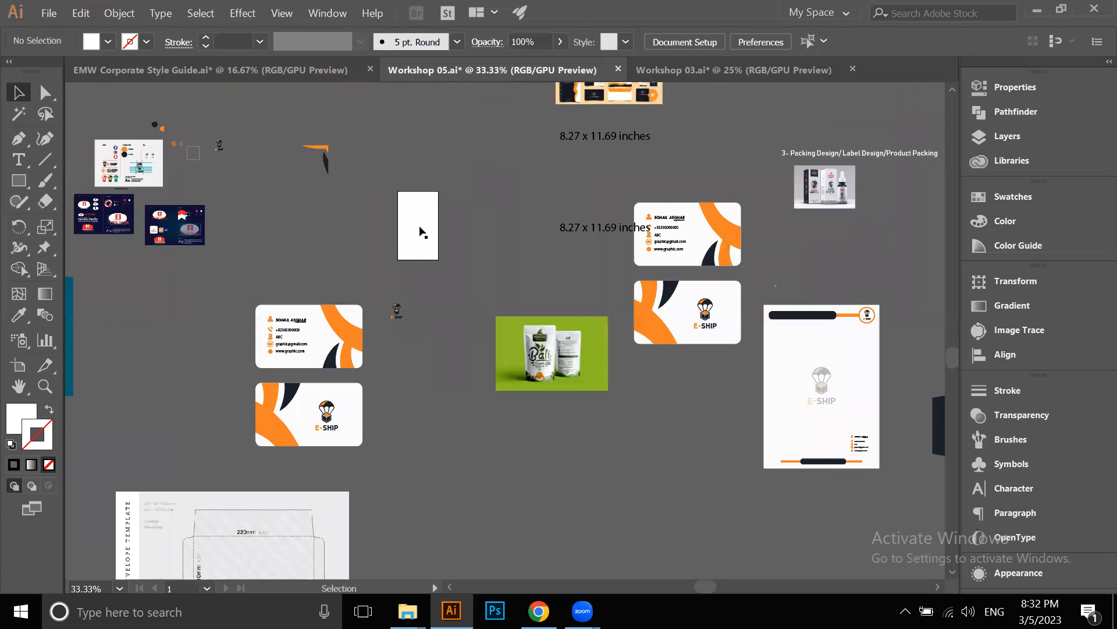
Place the green tea pouch reference image beside the label artboard and scale it down slightly
scroll(419, 237, "up", 4)
scroll(517, 329, "down", 3)
left_click_drag(534, 387, 493, 193)
scroll(495, 197, "up", 2)
left_click_drag(799, 259, 744, 259)
left_click_drag(679, 249, 649, 260)
left_click(451, 415)
scroll(179, 146, "up", 1)
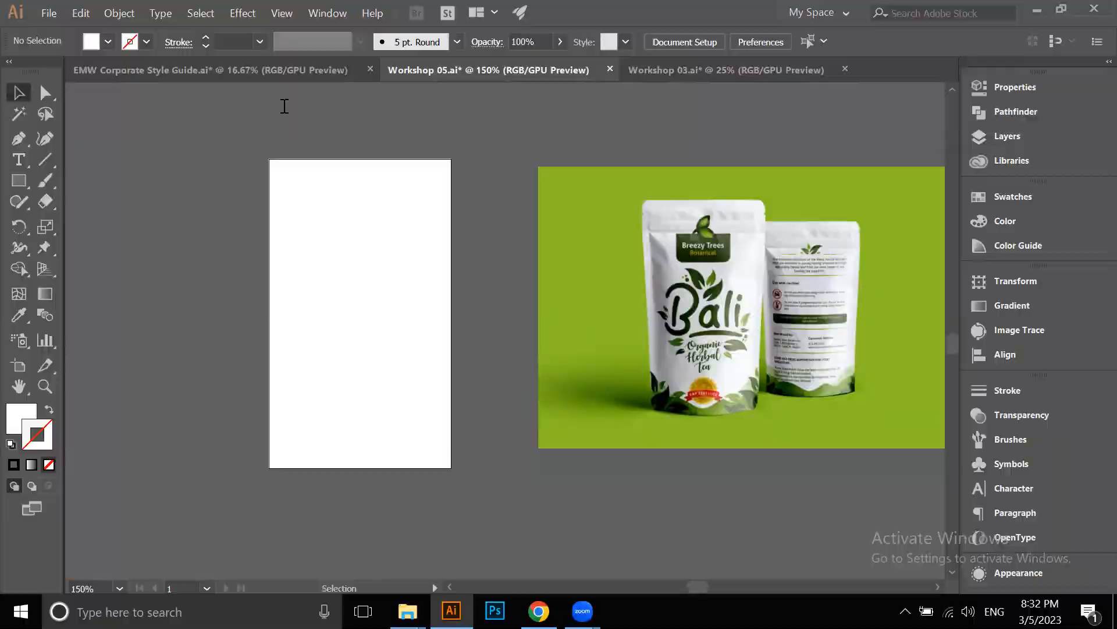
Switch to Chrome and search Google Images for "leafes vector"
key("alt+Tab")
triple_click(152, 123)
type("lea")
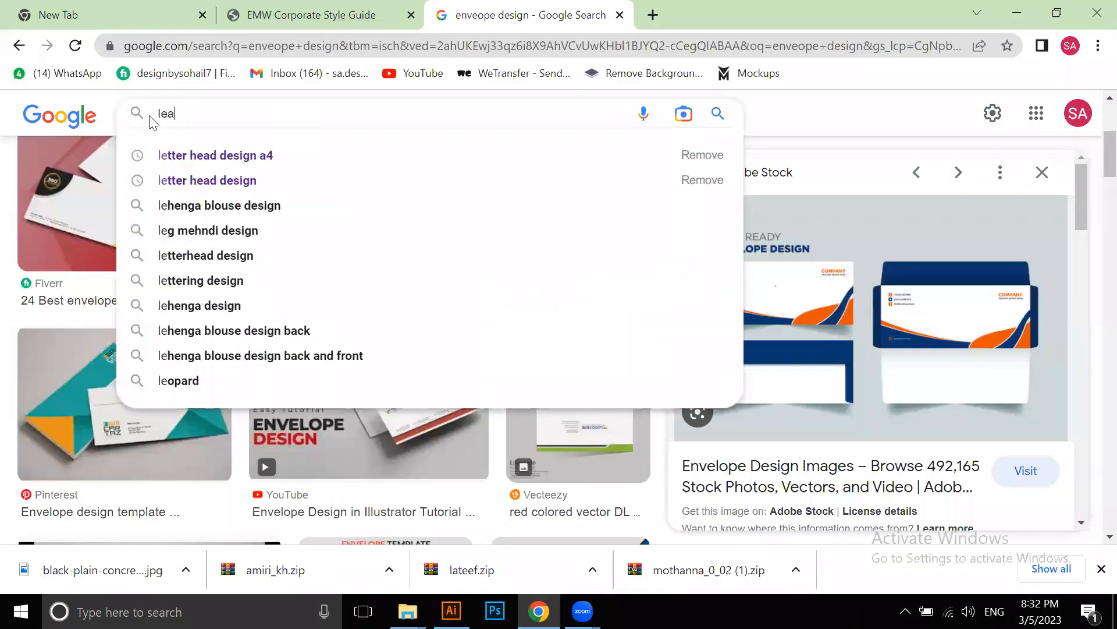
type("fes vector")
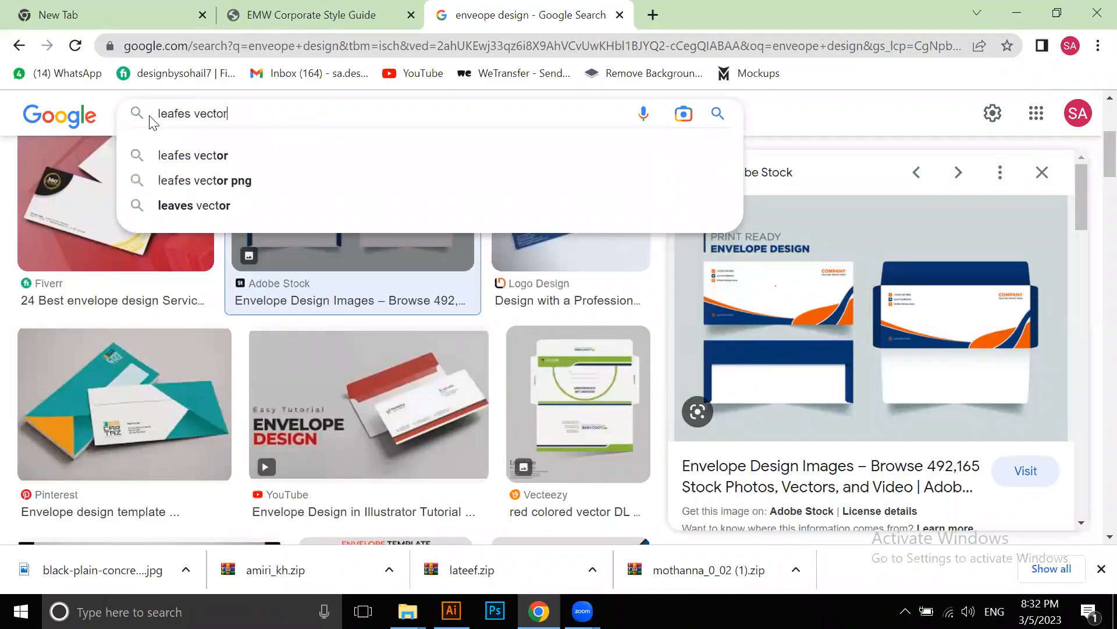
key("Return")
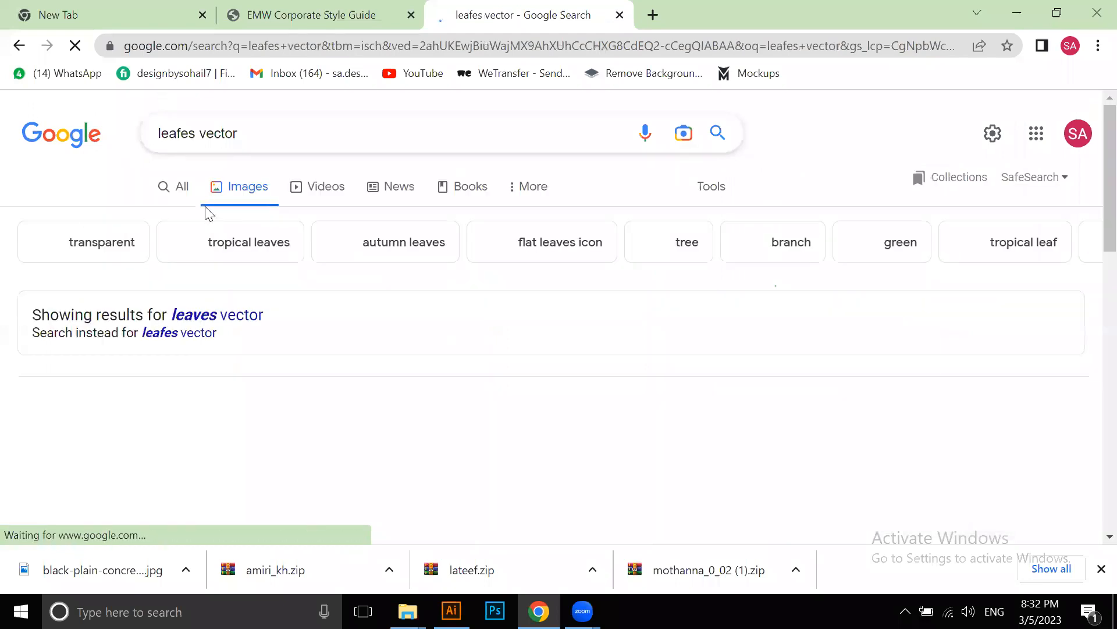
Copy the Pinterest image of two green leaves from the search results and paste it into the Illustrator document
scroll(304, 291, "down", 2)
scroll(650, 350, "down", 4)
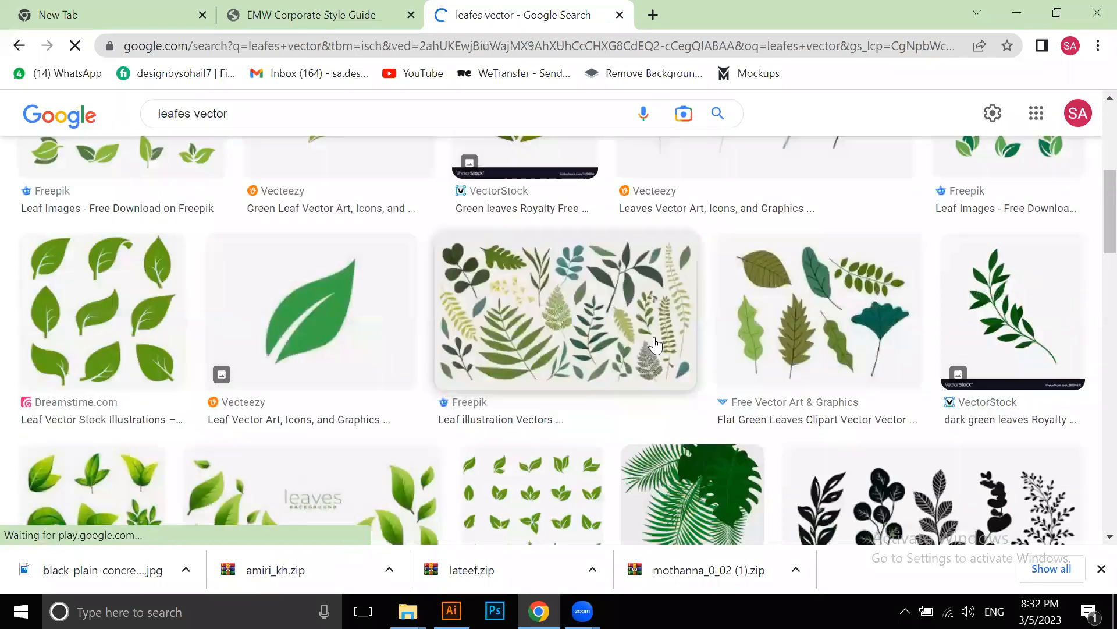
scroll(416, 340, "down", 3)
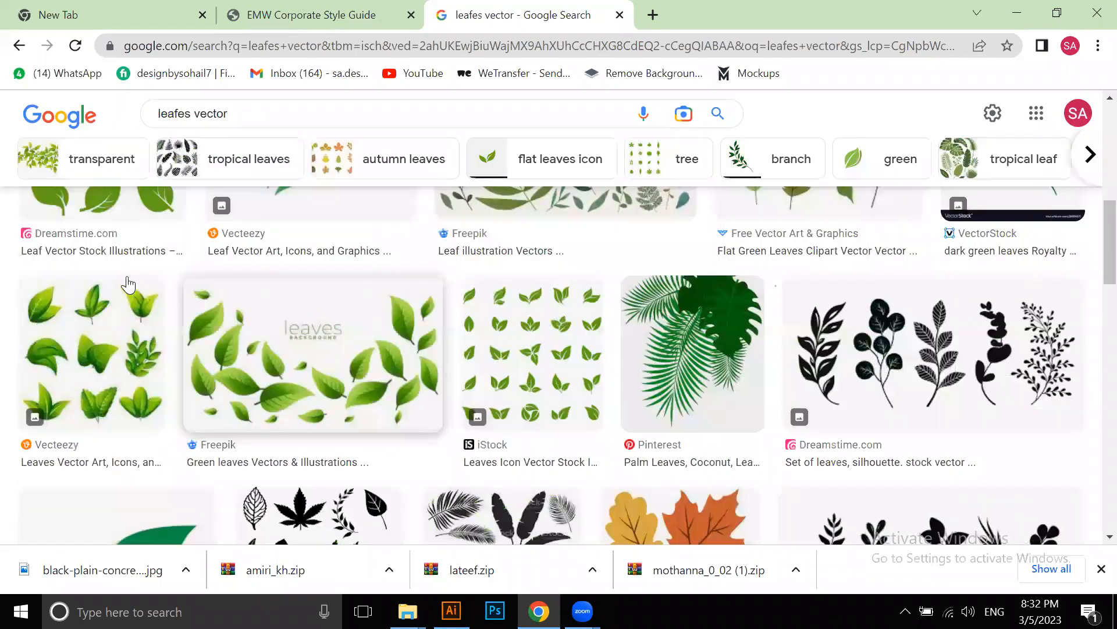
scroll(128, 285, "down", 6)
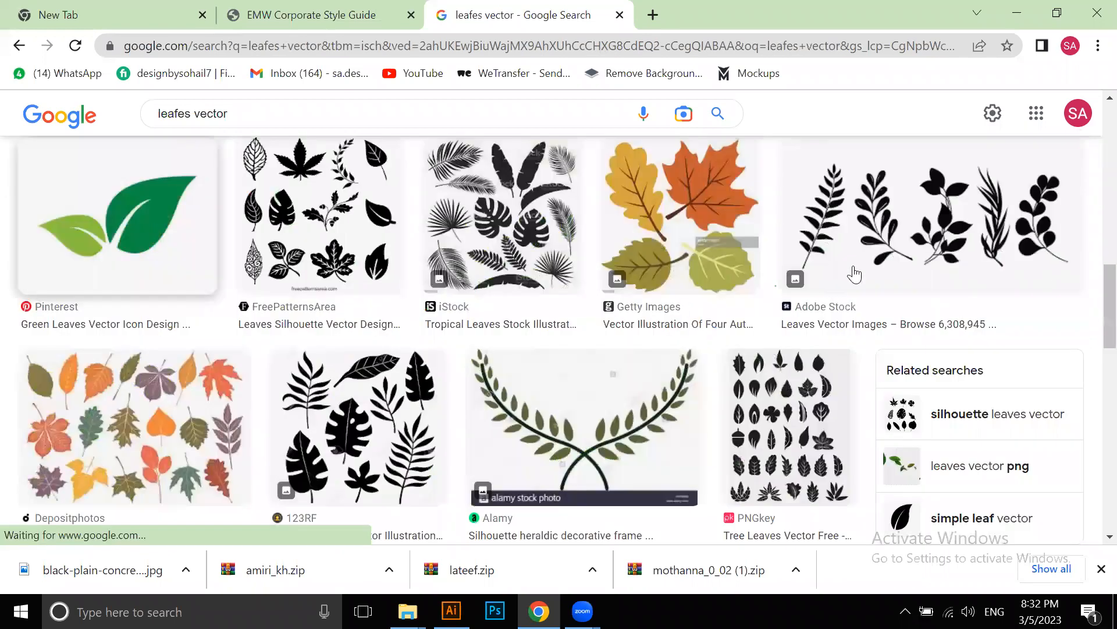
scroll(867, 243, "down", 4)
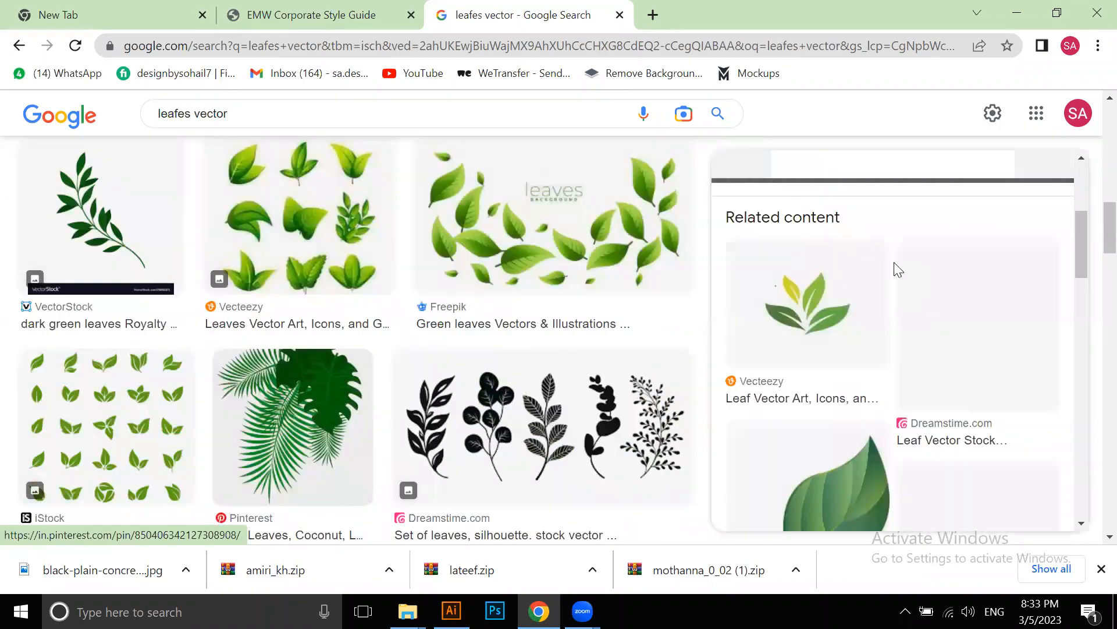
scroll(896, 271, "up", 4)
right_click(896, 267)
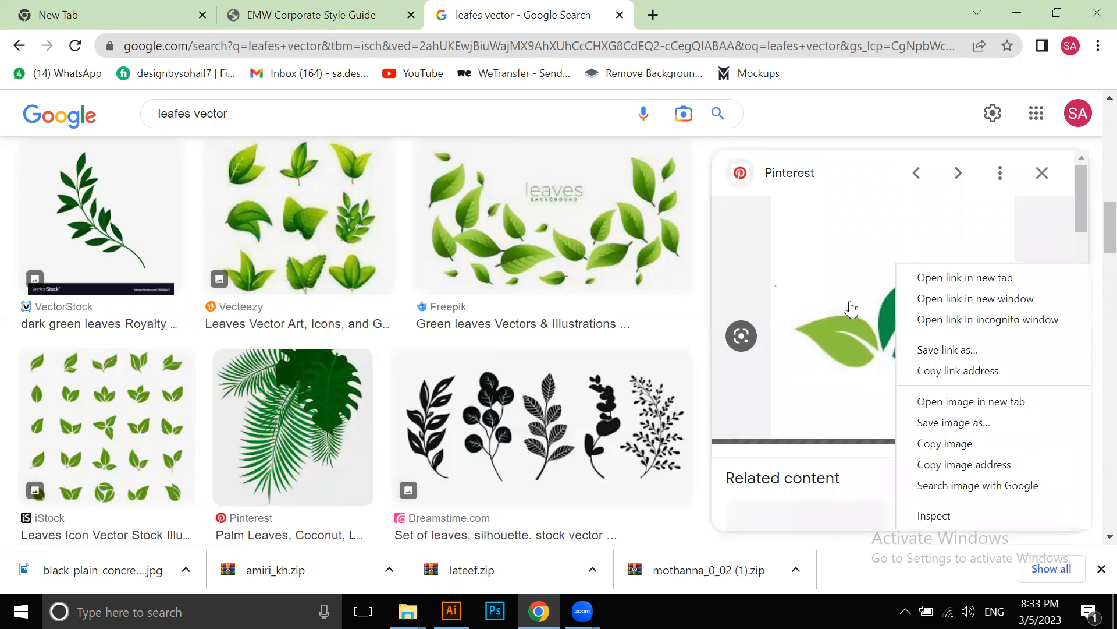
right_click(866, 266)
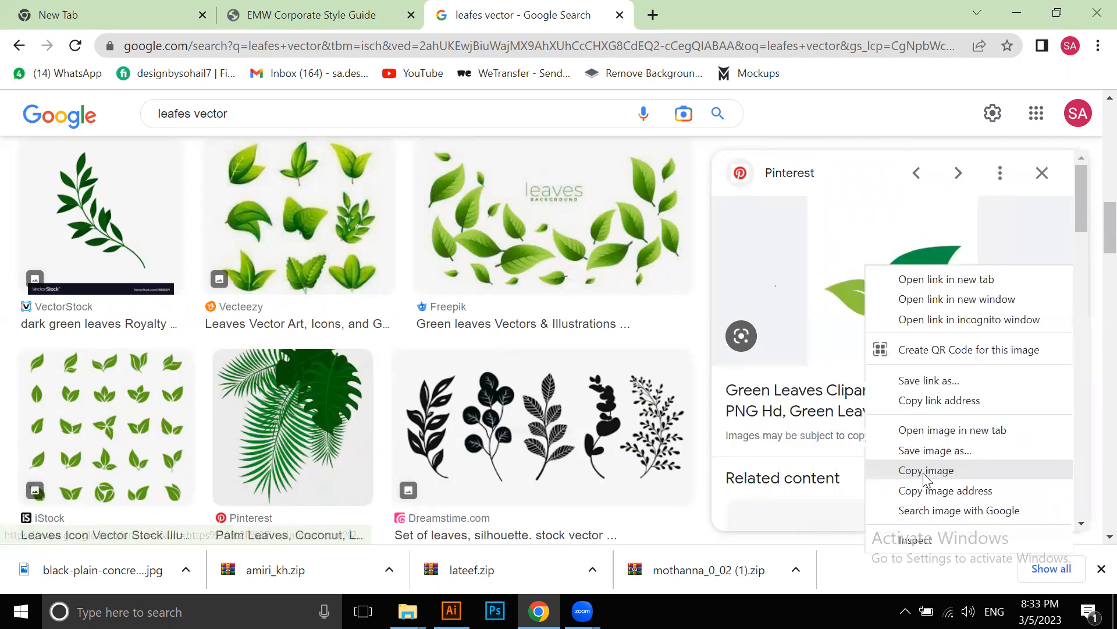
key("alt+Tab")
key("ctrl+v")
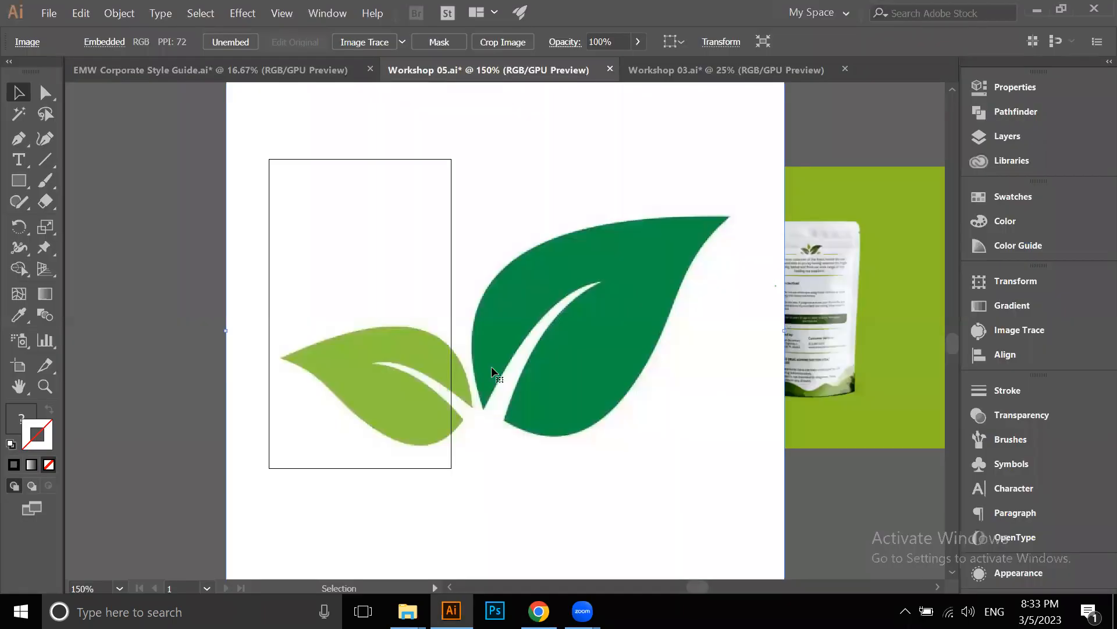
Trace the two-leaf image in Color mode with a limited palette of 30 colors and expand the tracing
scroll(448, 350, "down", 3)
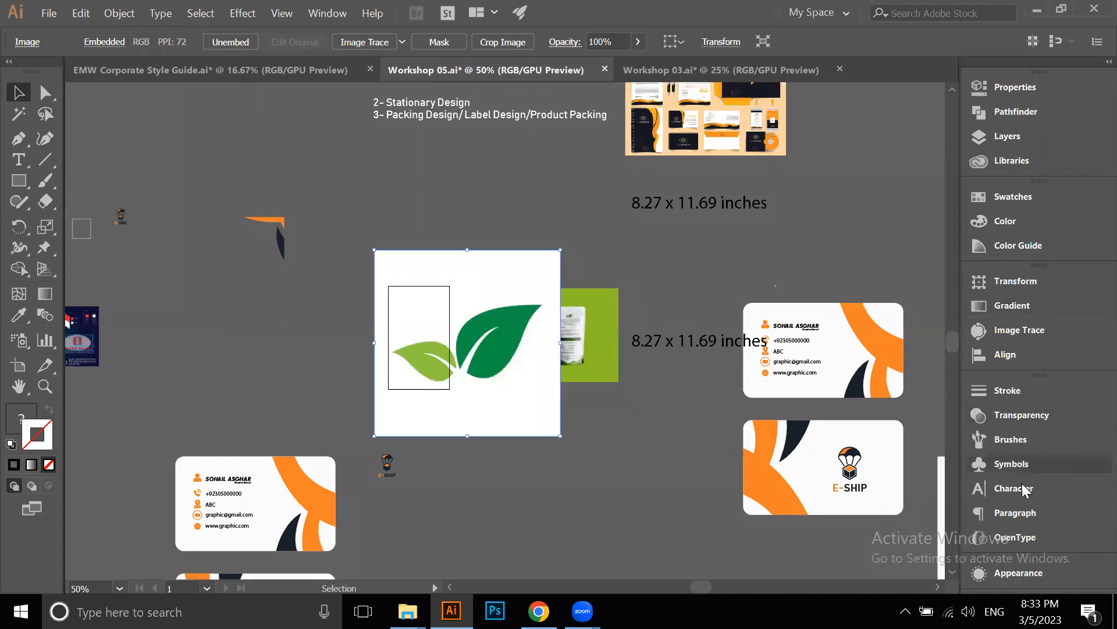
left_click(1007, 331)
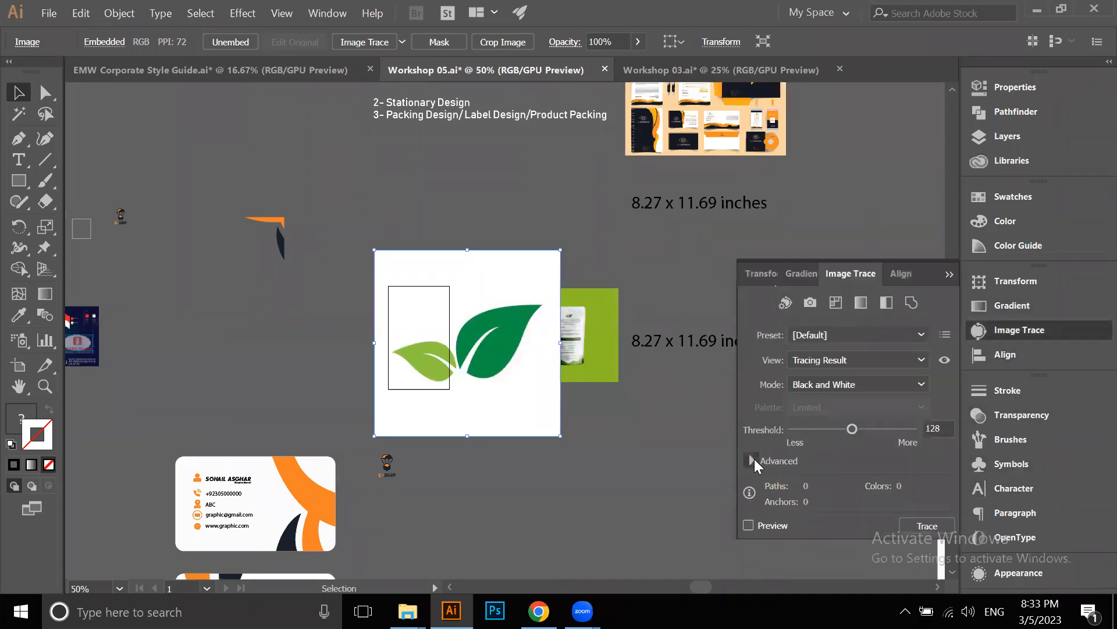
left_click(754, 459)
left_click(823, 240)
left_click(815, 257)
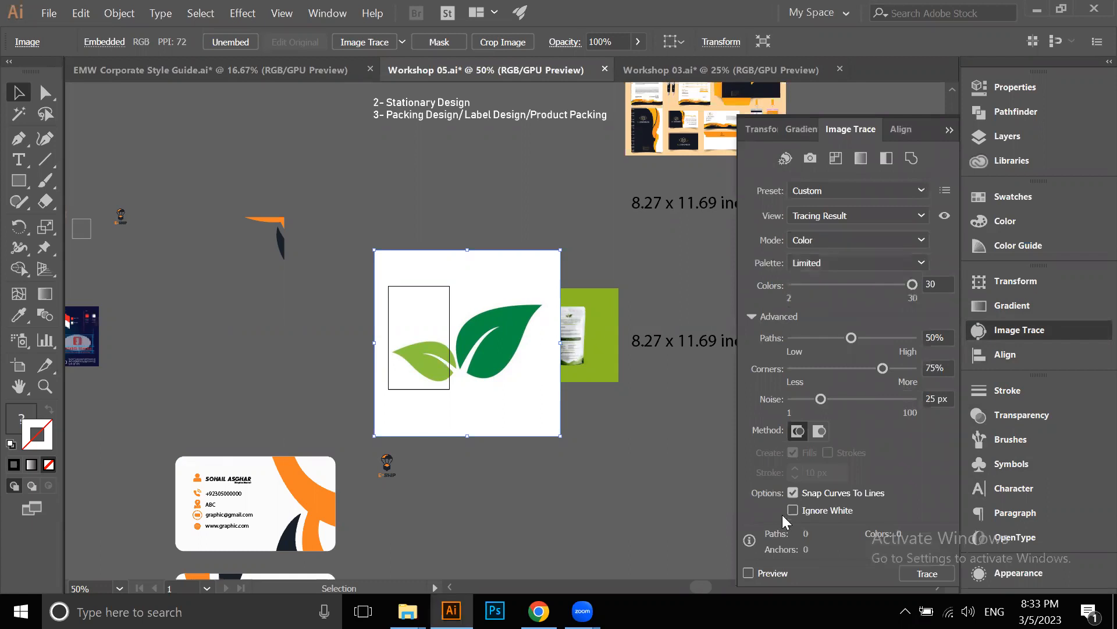
mouse_move(851, 128)
left_mouse_down()
mouse_move(830, 104)
mouse_move(689, 87)
left_mouse_up()
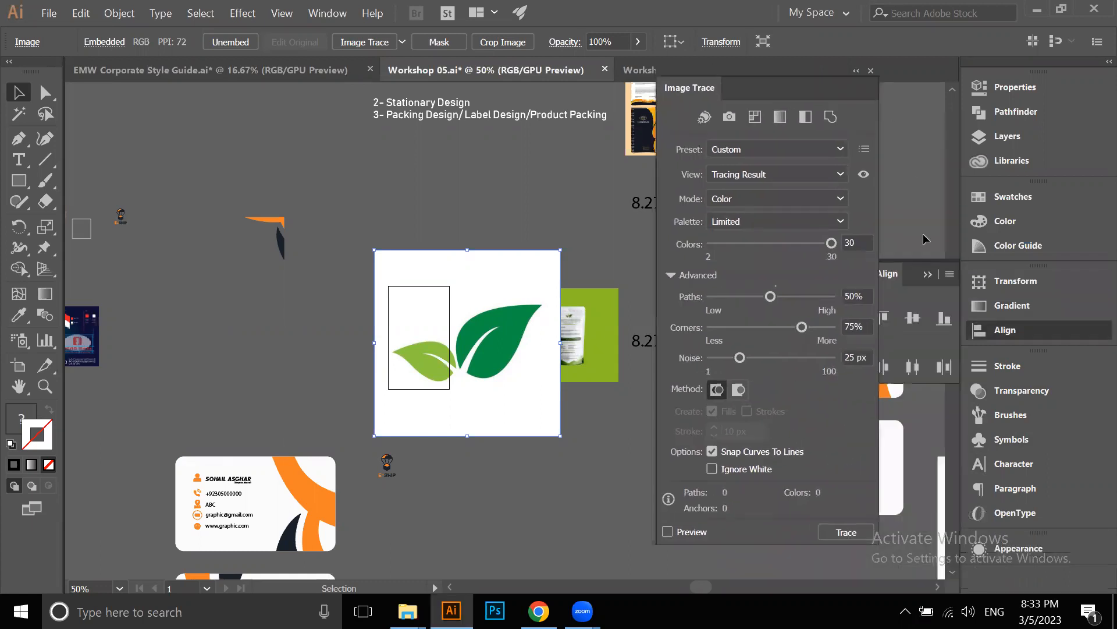
left_click(927, 275)
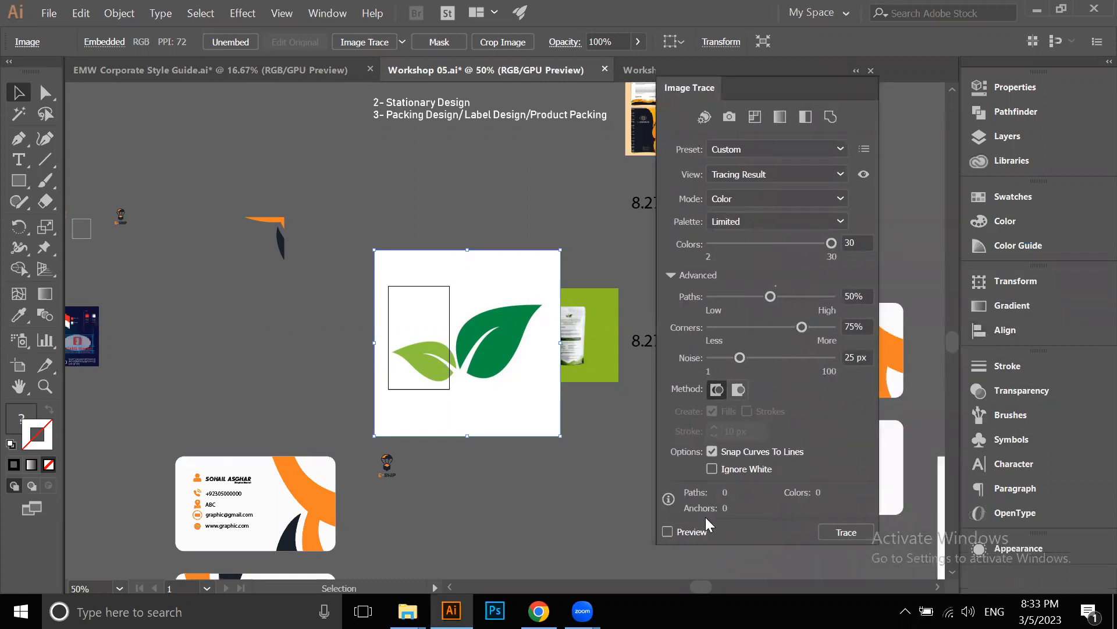
left_click_drag(799, 90, 826, 38)
left_click(695, 480)
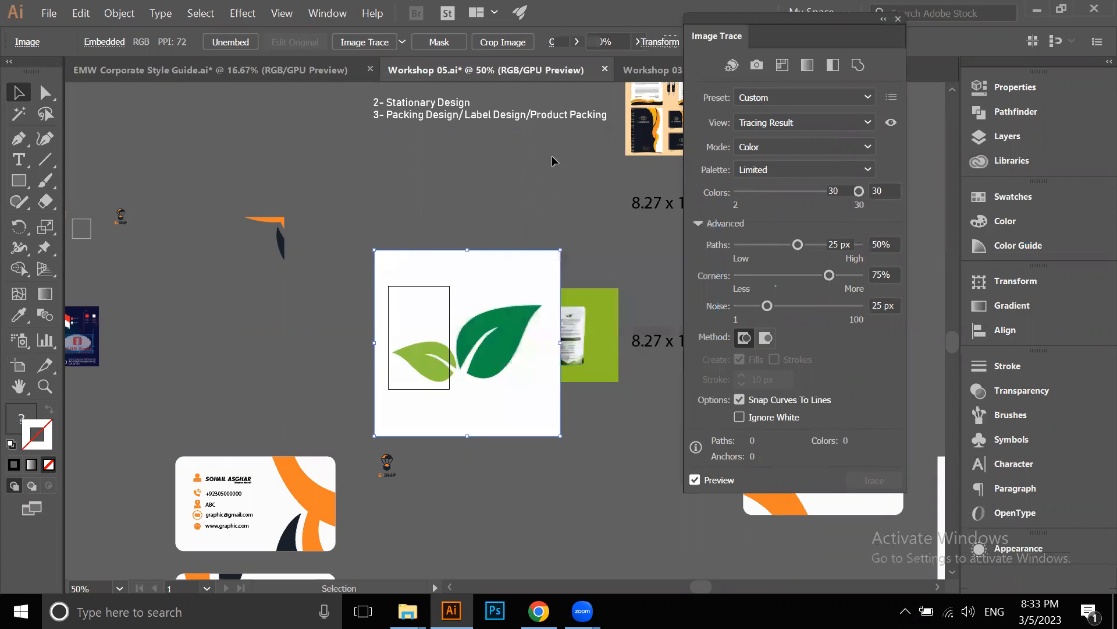
left_click(424, 45)
right_click(515, 268)
left_click(503, 221)
mouse_move(467, 251)
left_mouse_down()
mouse_move(476, 422)
mouse_move(425, 369)
left_mouse_up()
key("ctrl+z")
Scale down the traced leaves, place them near the bottom of the label, and redock Image Trace
scroll(415, 421, "up", 3)
left_click_drag(569, 437, 421, 291)
scroll(426, 331, "up", 2)
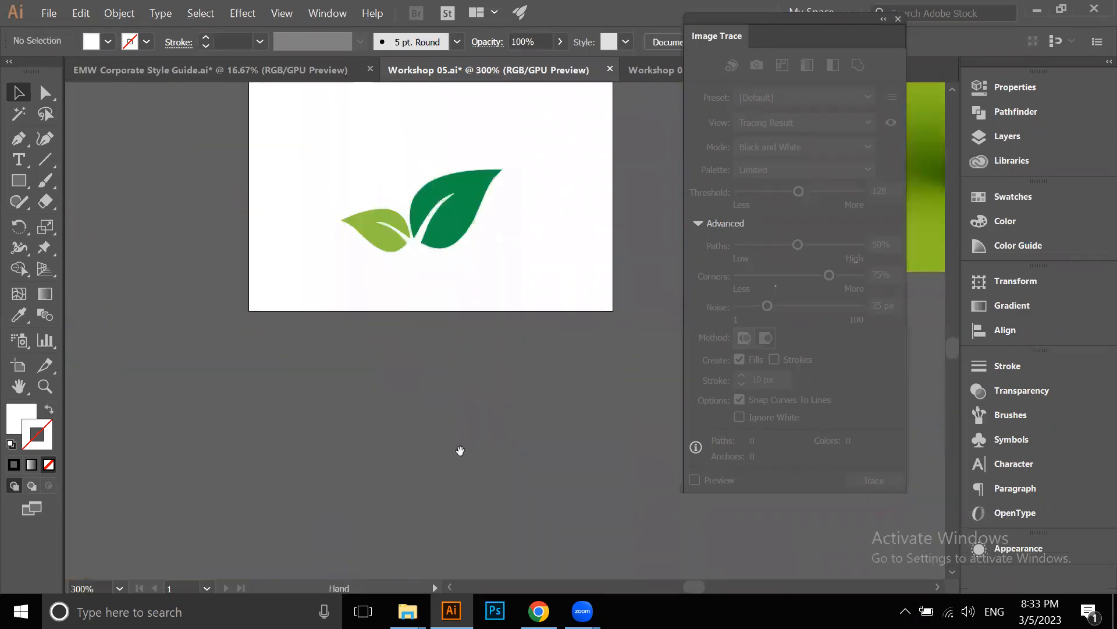
scroll(398, 260, "up", 3)
left_click_drag(395, 213, 412, 162)
left_click_drag(457, 328, 471, 322)
left_click(618, 318)
scroll(631, 300, "down", 2)
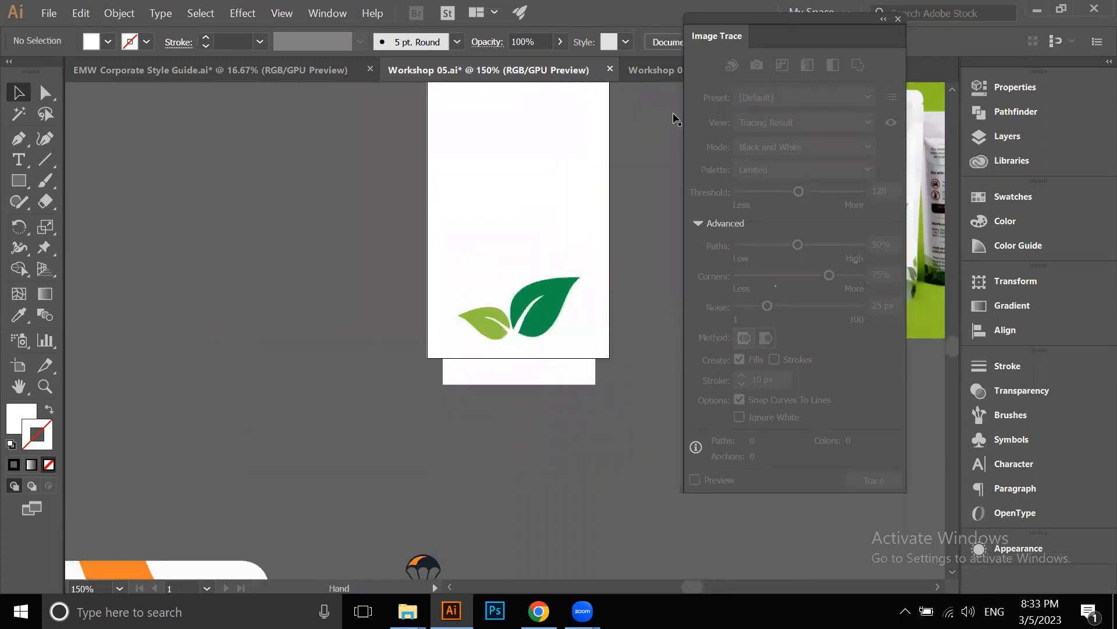
left_click_drag(804, 36, 1010, 238)
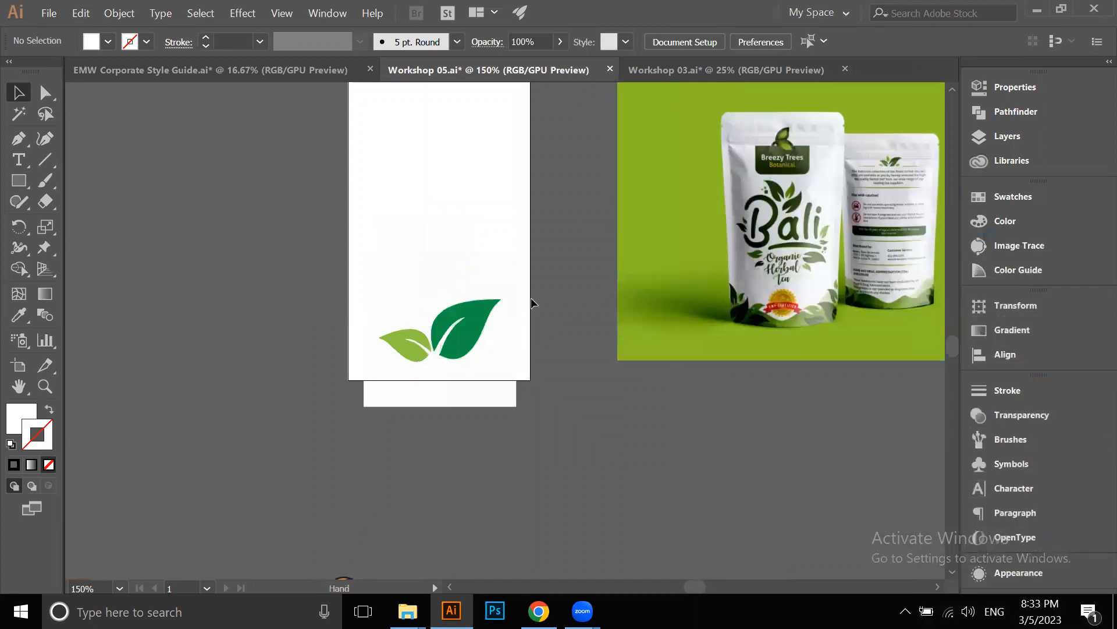
Draw a closed Pen shape between the label's top-left and bottom-left corners, pointing inward at mid-height and extending past the left edge
left_click_drag(531, 302, 496, 402)
left_click(18, 138)
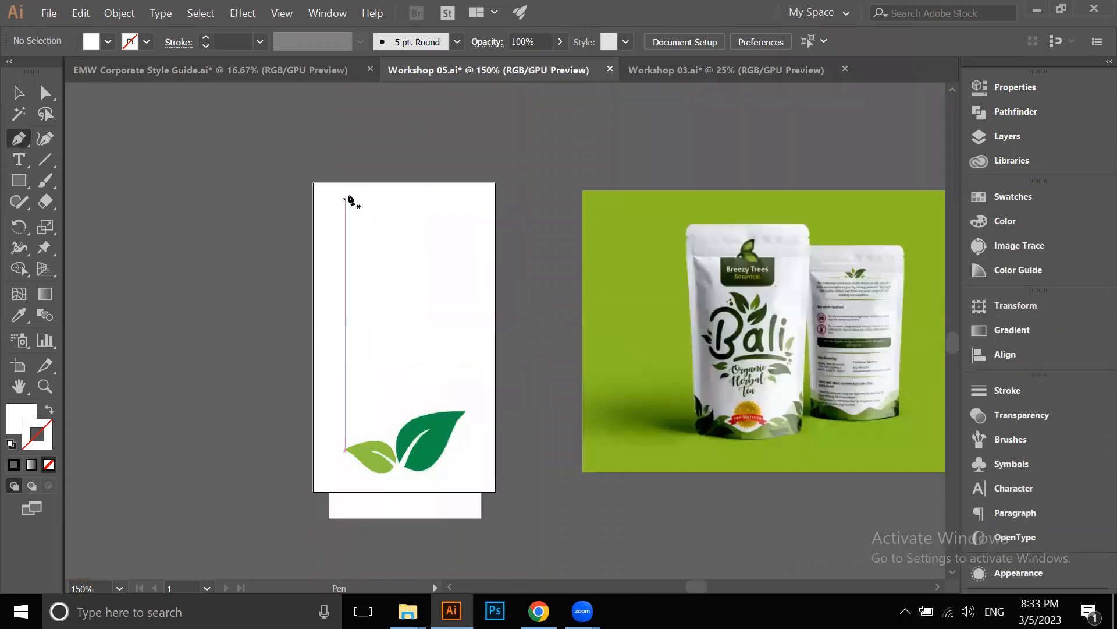
left_click(313, 183)
left_click_drag(349, 329, 419, 171)
left_click(440, 156)
left_click(384, 333)
left_click(321, 259)
left_click_drag(282, 326, 249, 529)
left_click(281, 253)
left_click(316, 164)
left_click(350, 226)
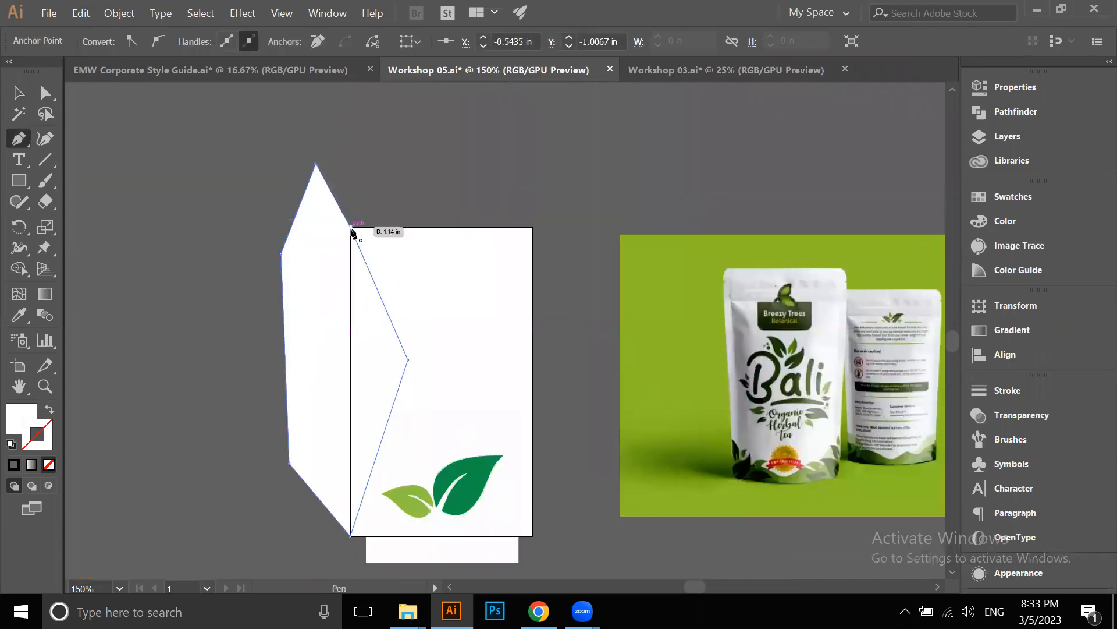
Remove the part of the pen shape outside the label's left edge with the Shape Builder tool
left_click(18, 92)
left_click(457, 278)
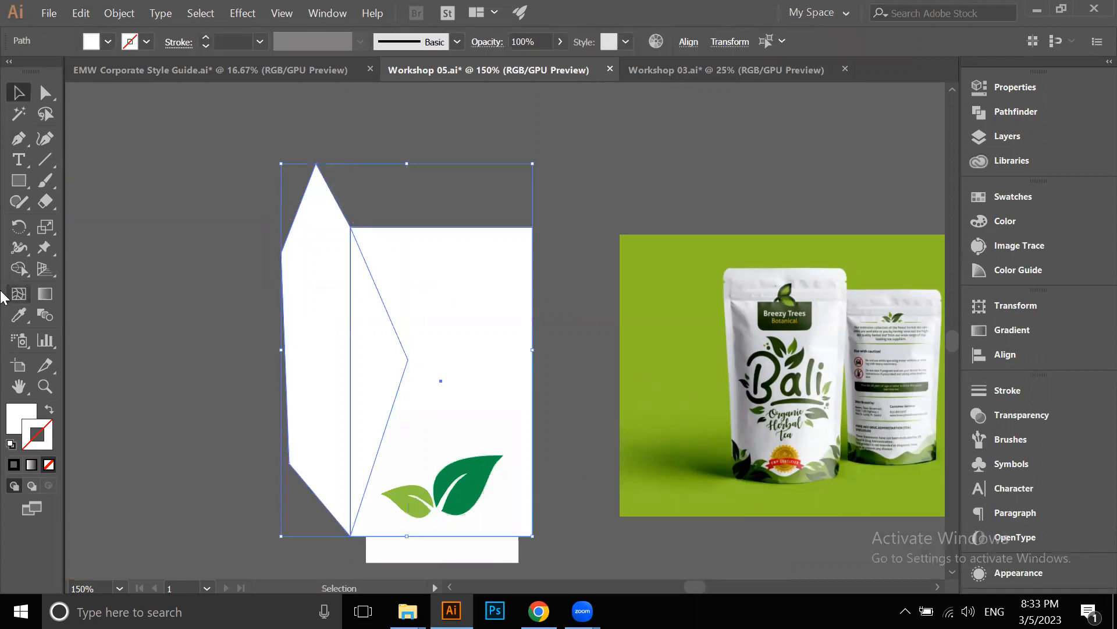
left_click(18, 267)
left_click(314, 276, "alt")
left_click(18, 93)
left_click(233, 149)
Fill the triangular shape on the label's left side with the dark green sampled from the larger leaf
left_click(381, 353)
left_click(19, 315)
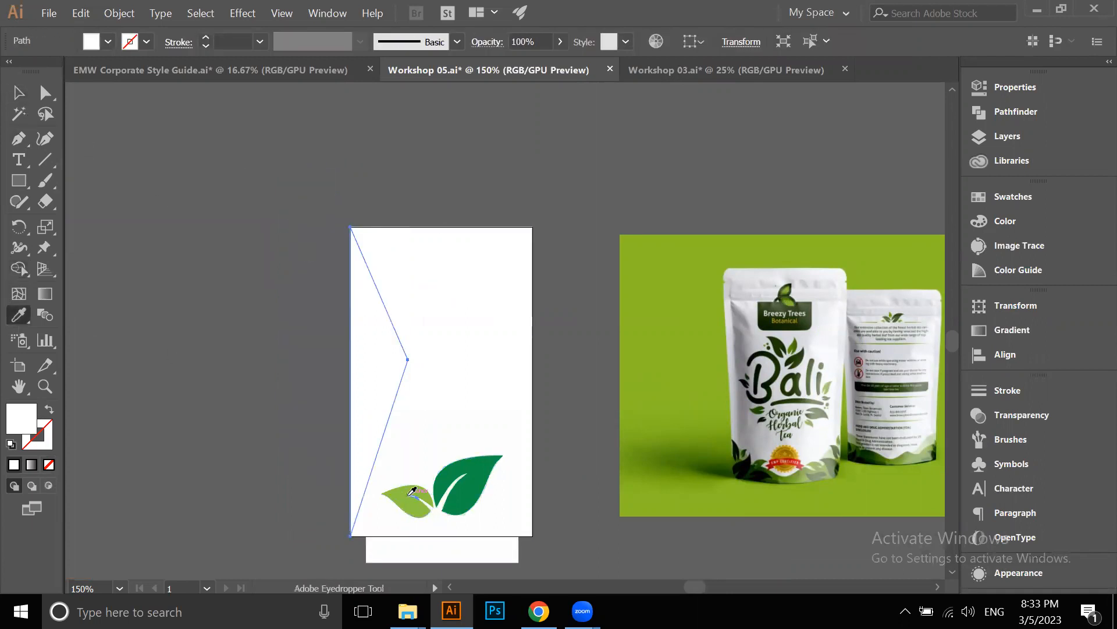
left_click(467, 472)
left_click(467, 473)
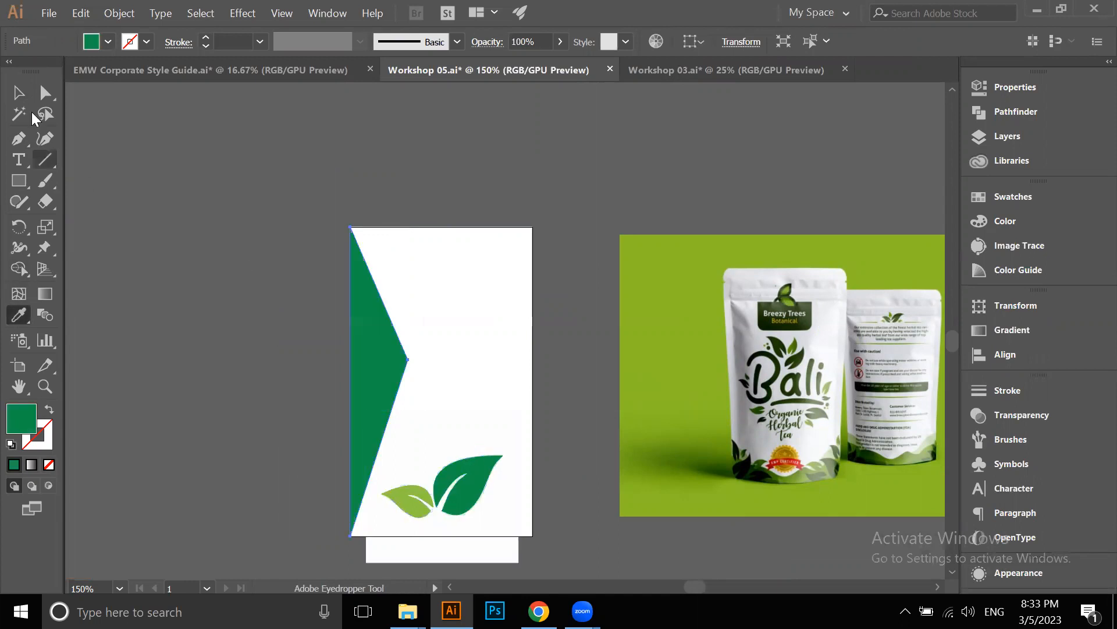
key("v")
left_click(251, 232)
left_click_drag(381, 248, 285, 188)
left_click_drag(301, 298, 426, 303)
right_click(481, 247)
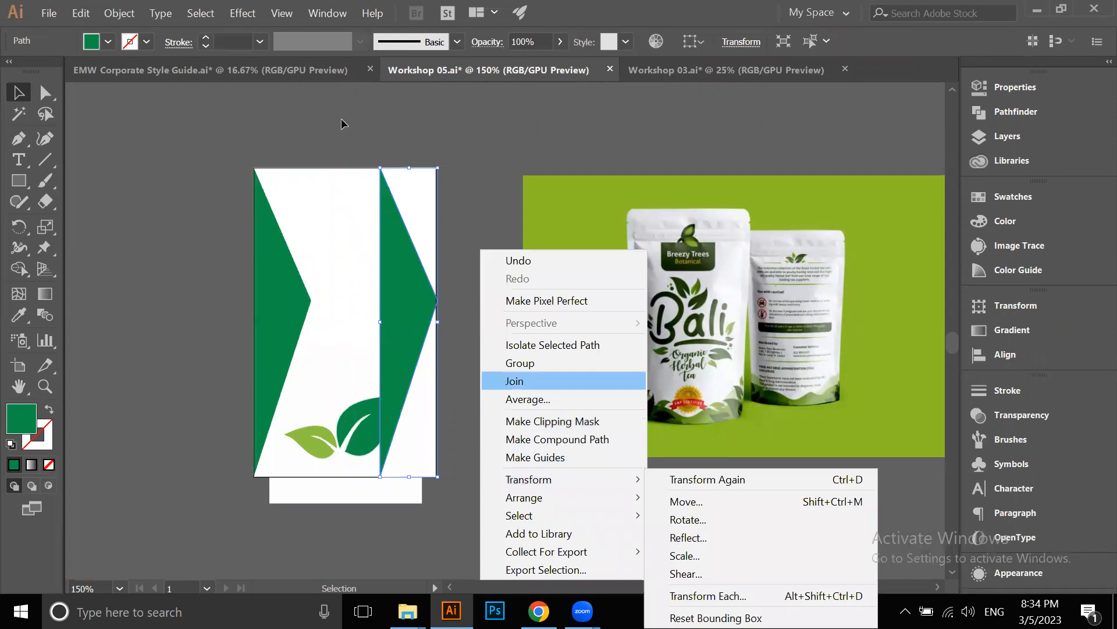
left_click(344, 124)
key("ctrl+z")
key("ctrl+z")
Round the green shape's inner point to a corner radius of 1.28 in
left_click(45, 92)
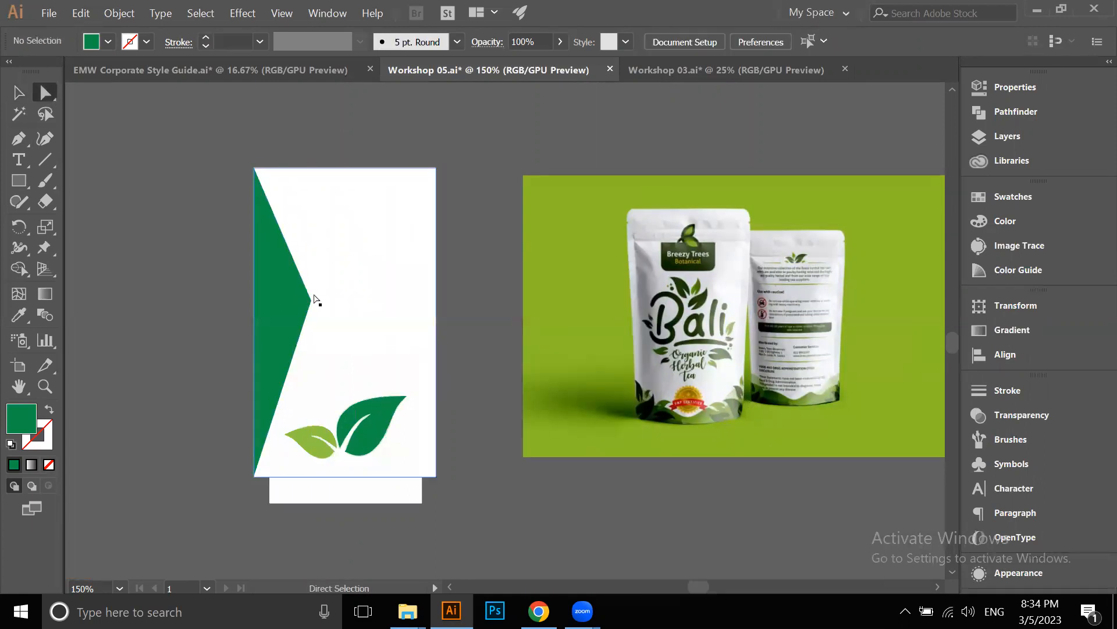
left_click(311, 300)
scroll(311, 300, "up", 3)
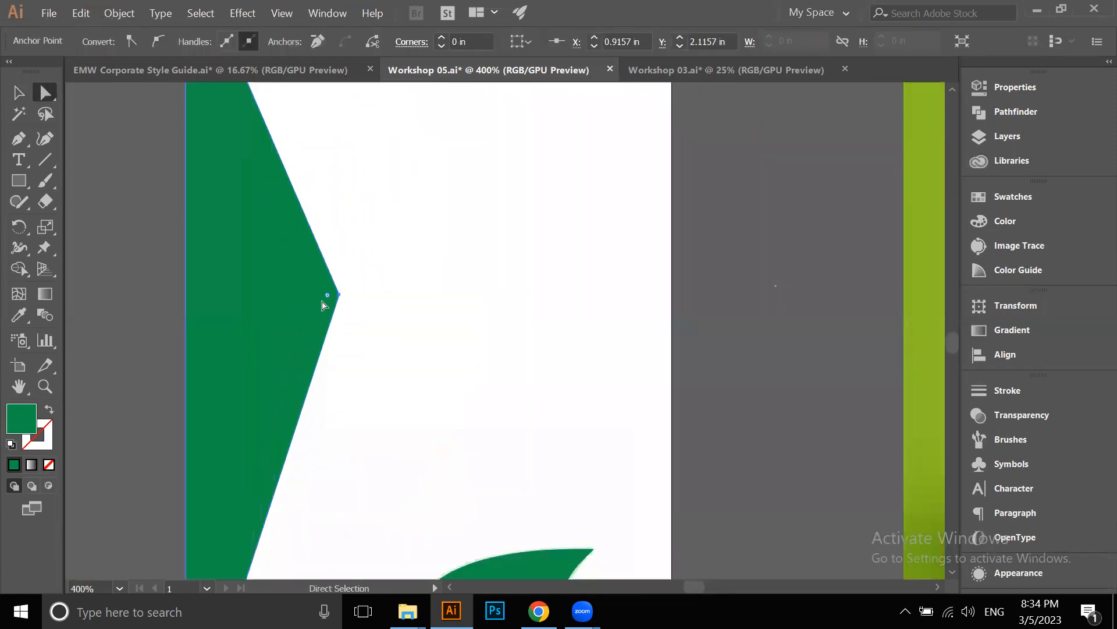
left_click_drag(328, 299, 148, 306)
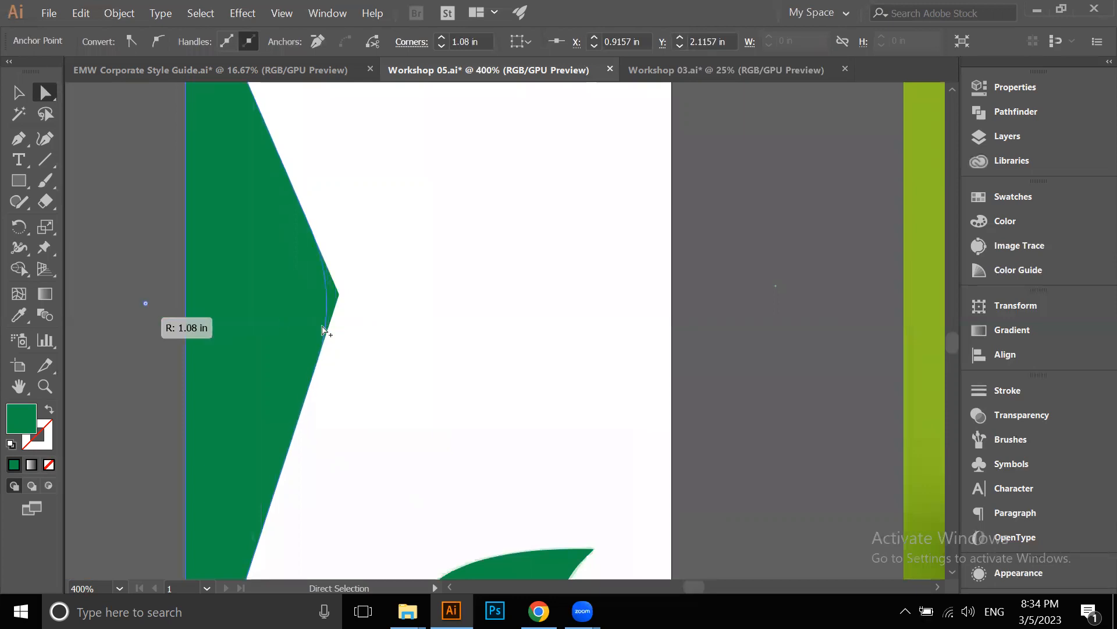
scroll(319, 316, "down", 2)
left_click_drag(364, 305, 346, 303)
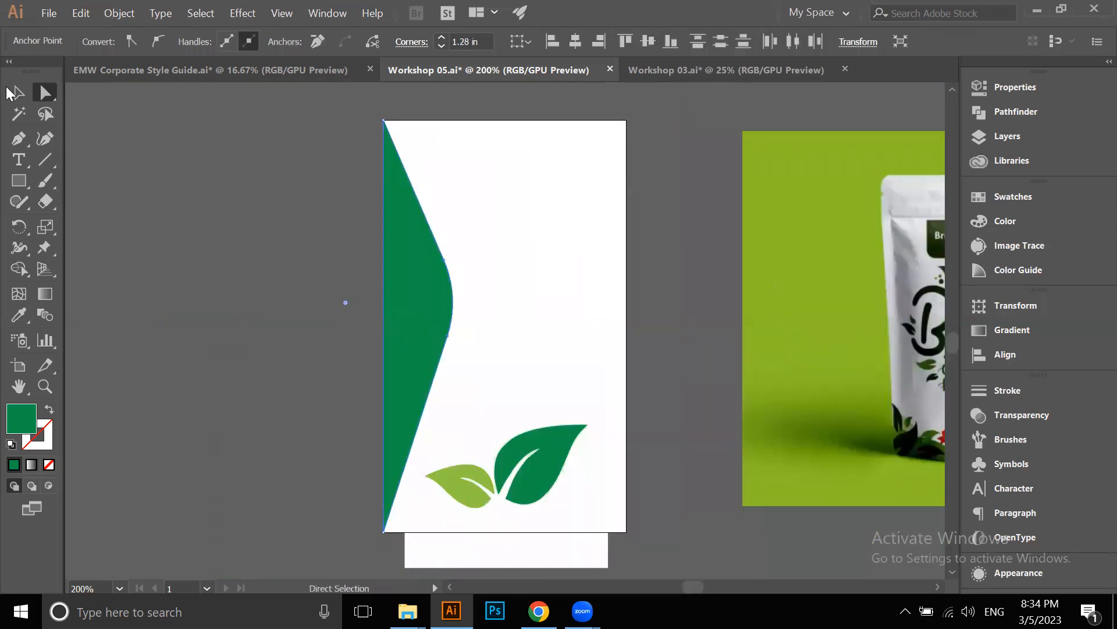
left_click(19, 92)
scroll(175, 183, "down", 2)
left_click(443, 293)
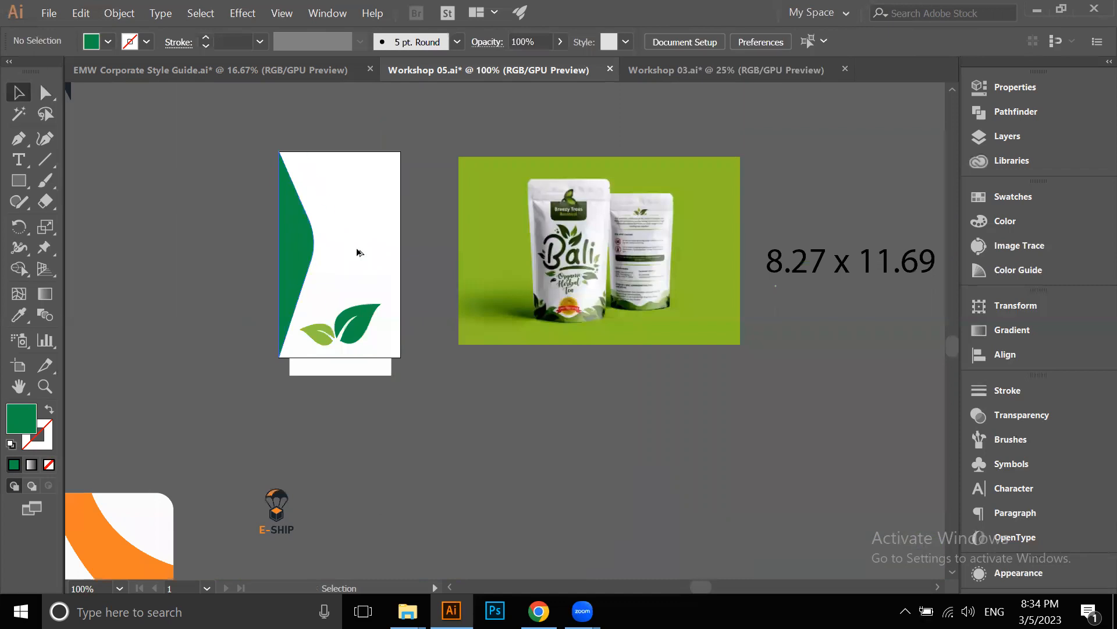
Duplicate the rounded green shape, mirror the copy across a vertical axis, and align it to the label's right edge
left_click_drag(303, 250, 357, 250)
right_click(417, 221)
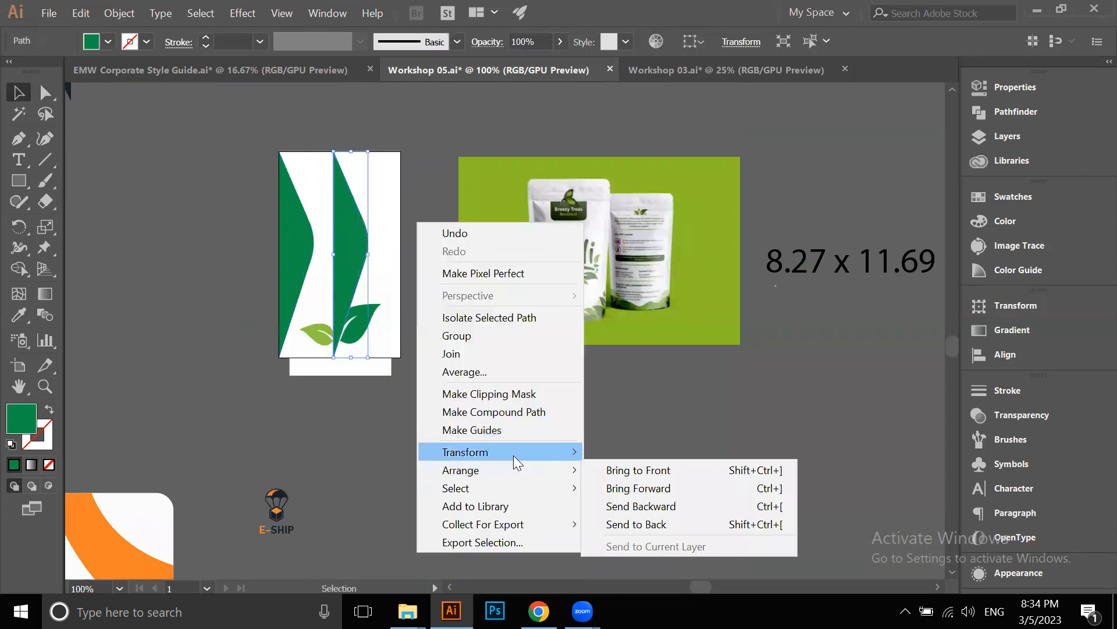
left_click(641, 509)
left_click(564, 411)
left_click(428, 268)
scroll(378, 225, "up", 3)
left_click_drag(323, 213, 373, 254)
scroll(512, 255, "down", 3)
Nudge the traced leaf group slightly to center it between the green side shapes
left_click(410, 386)
scroll(410, 387, "up", 3)
left_click_drag(411, 397, 405, 400)
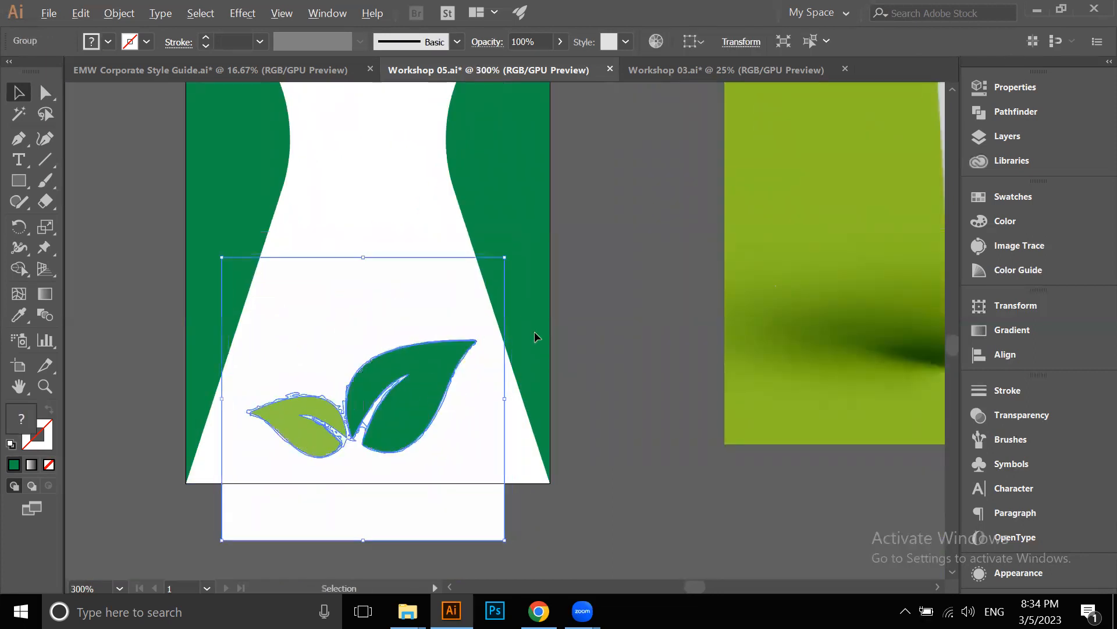
left_click(558, 309)
Duplicate the "Workshop 05" text above the pouch label and bring the copy to the front
scroll(559, 309, "down", 2)
scroll(541, 280, "down", 3)
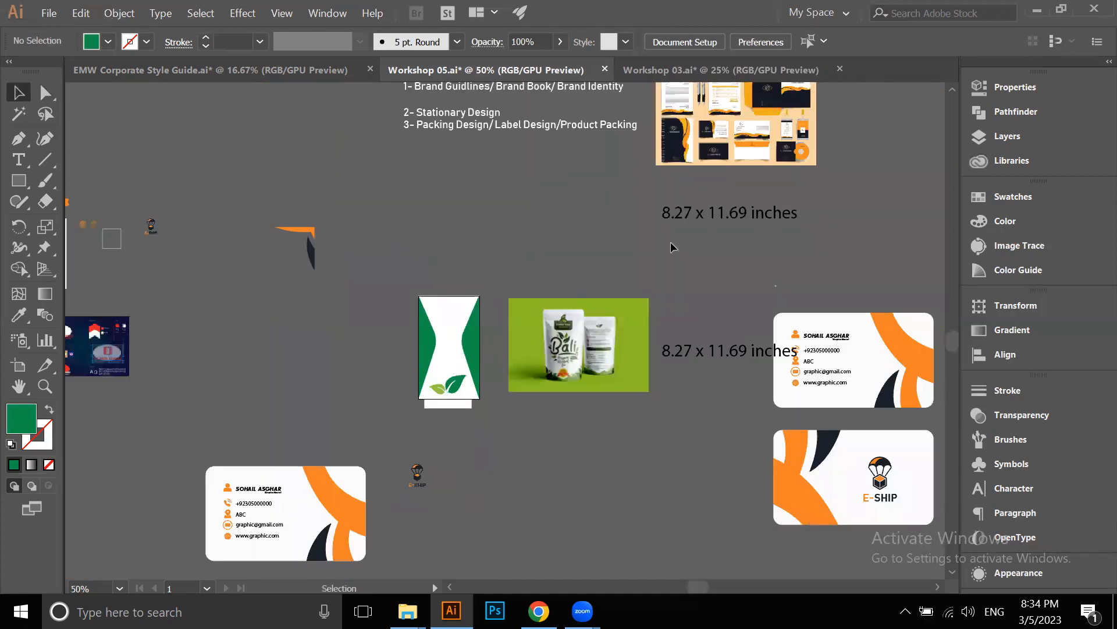
scroll(634, 204, "down", 2)
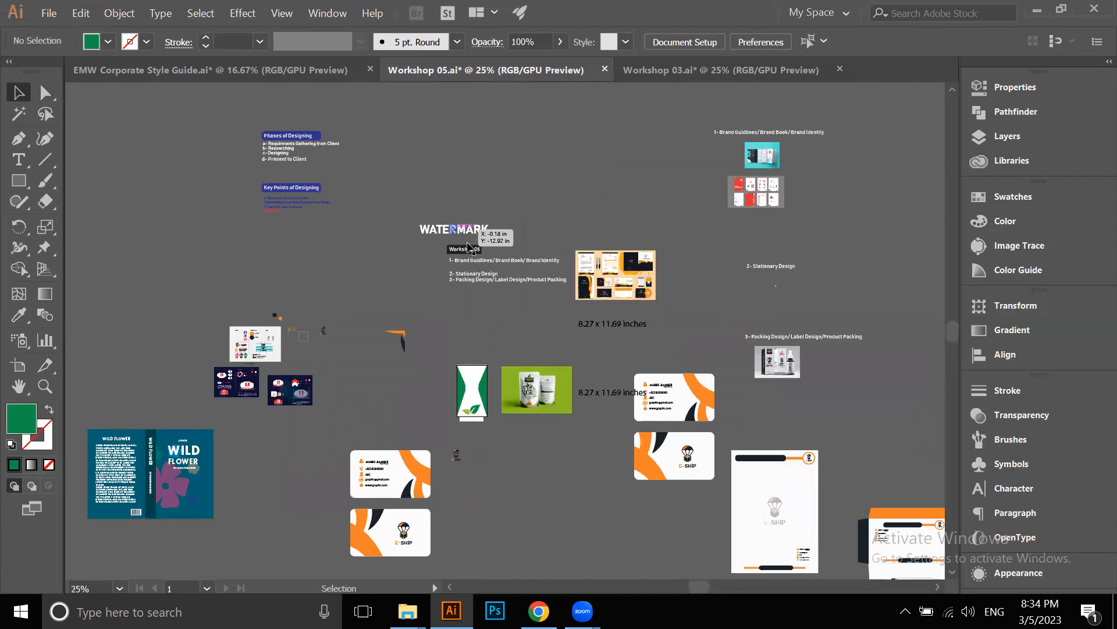
left_click_drag(467, 255, 472, 346)
scroll(472, 345, "up", 1)
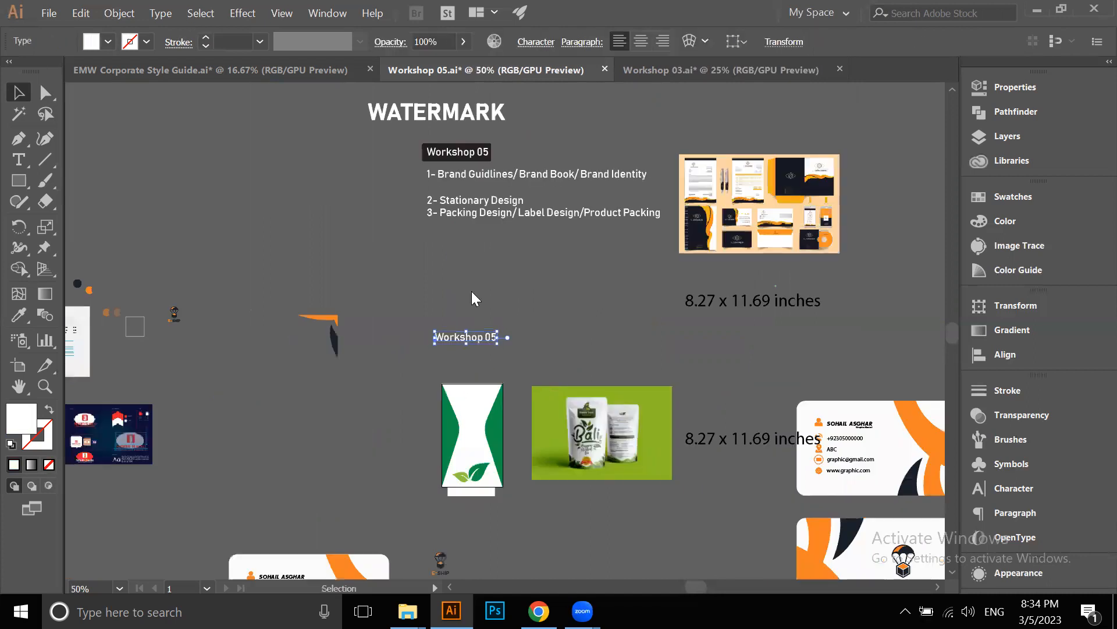
right_click(472, 338)
mouse_move(704, 511)
left_click(757, 511)
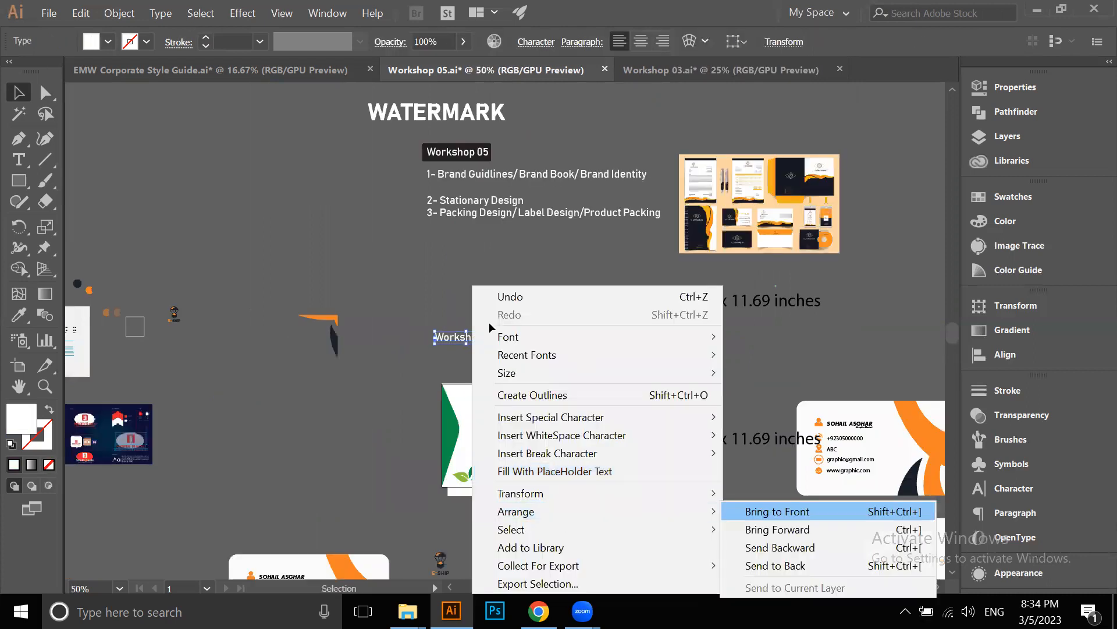
left_click(489, 322)
scroll(451, 343, "down", 2)
scroll(457, 424, "up", 4)
left_click_drag(449, 380, 469, 498)
left_click_drag(472, 438, 375, 170)
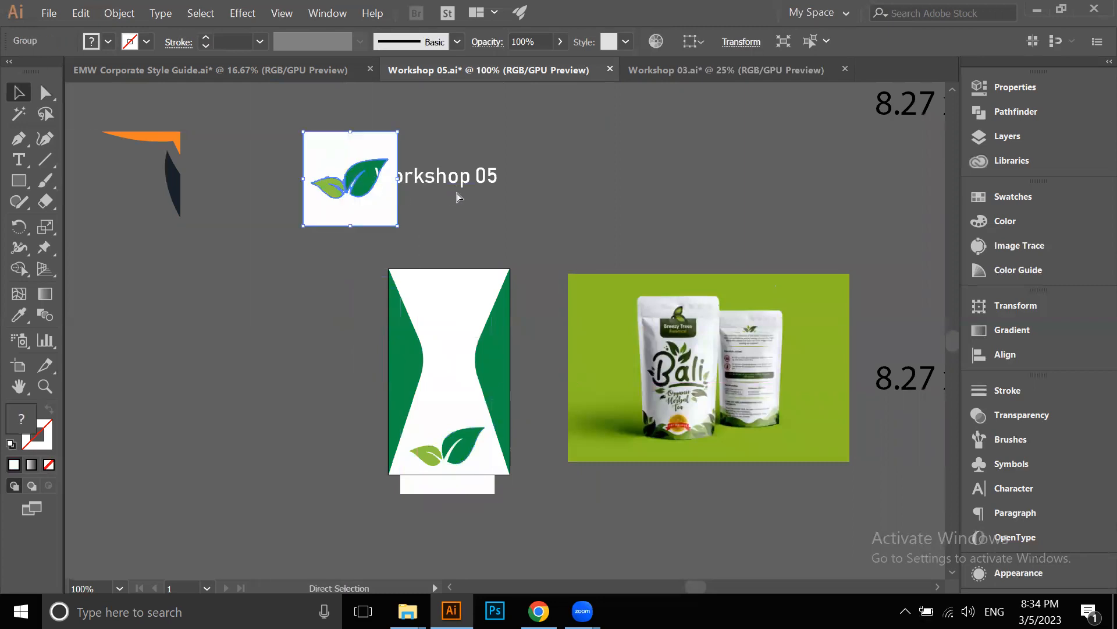
key("ctrl+z")
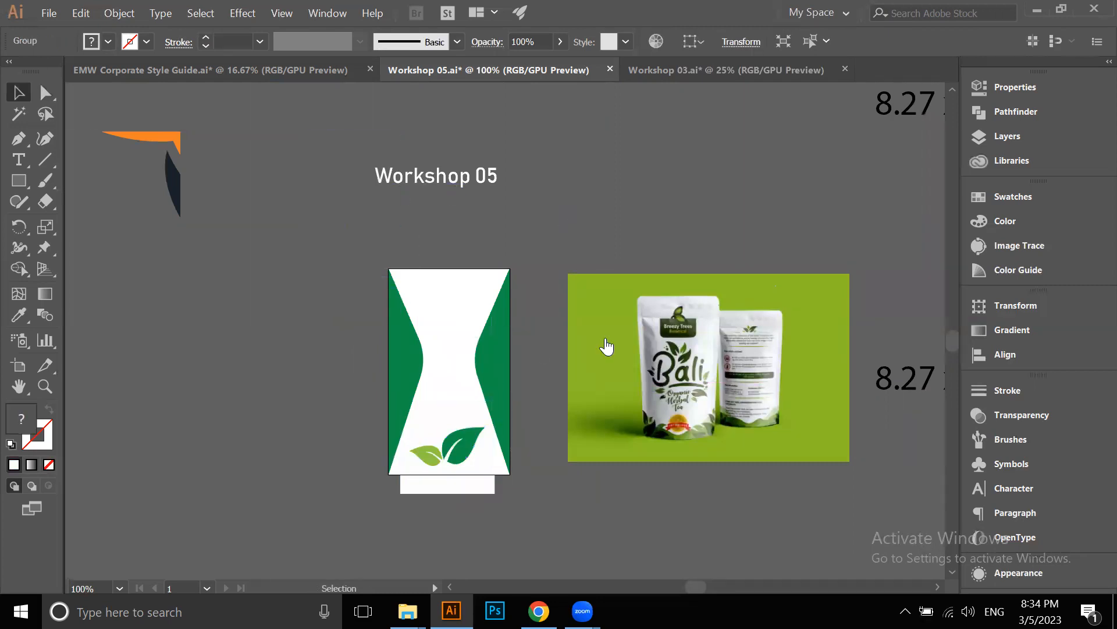
Switch to Chrome, copy the Vecteezy single green leaf image from the search results, and paste it into the Illustrator document
key("alt+Tab")
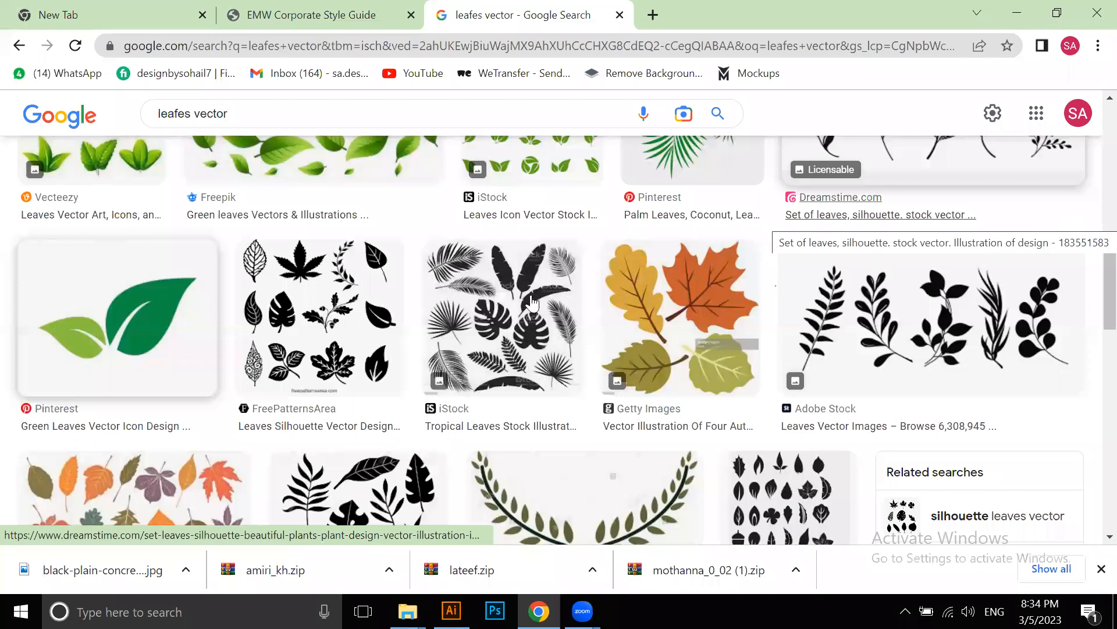
scroll(336, 245, "up", 8)
scroll(226, 245, "down", 5)
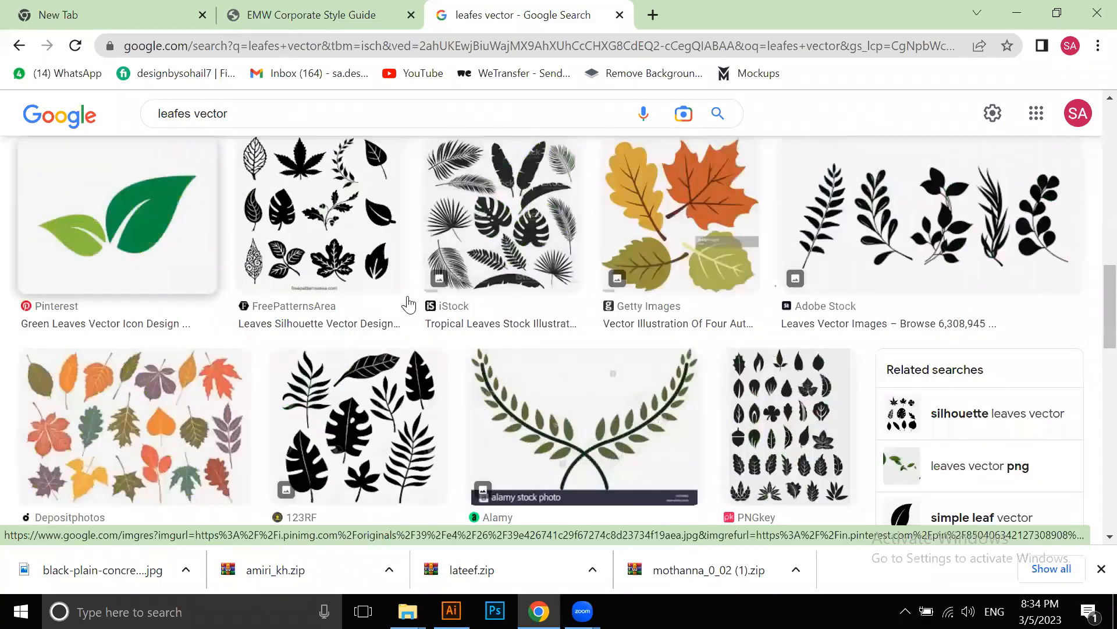
scroll(433, 303, "down", 5)
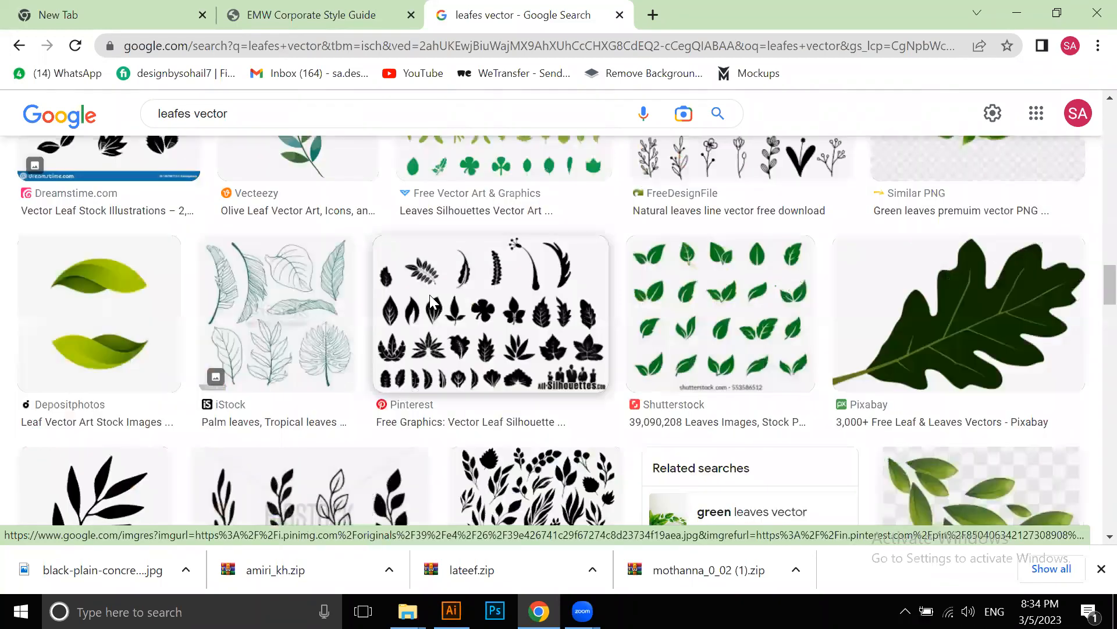
scroll(331, 291, "up", 10)
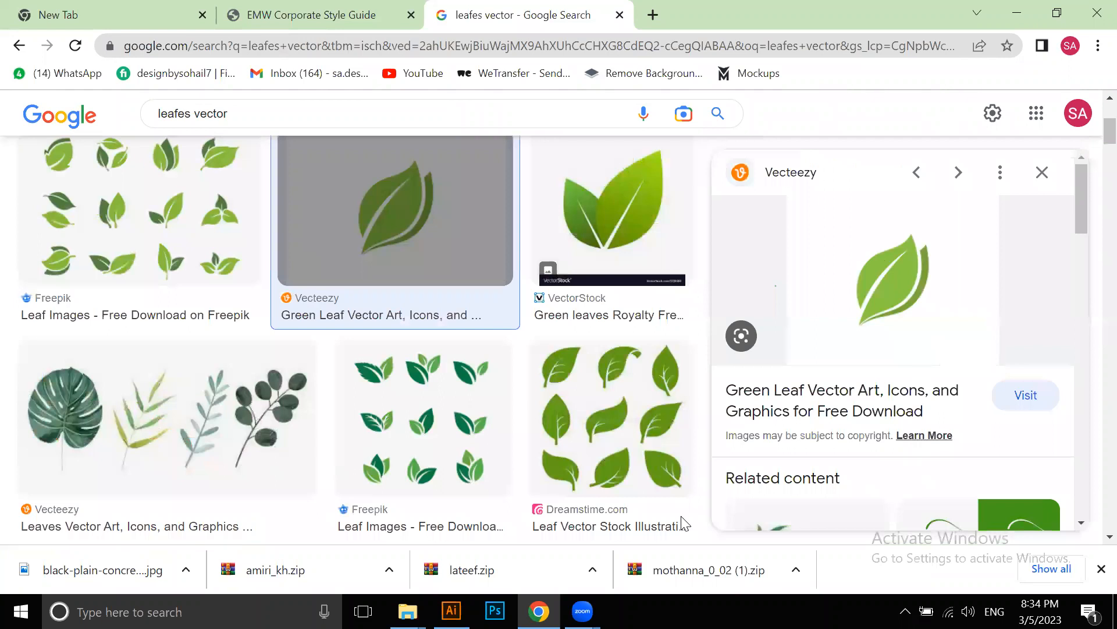
key("alt+Tab")
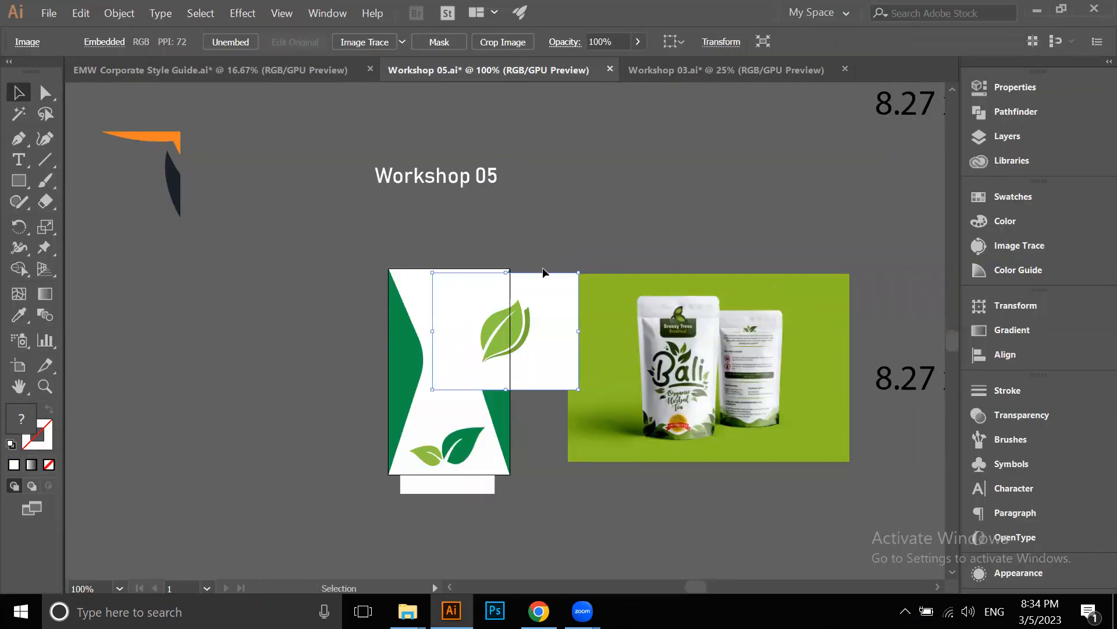
Move the pasted leaf image off the label to the empty area above it and enable the Image Trace preview
mouse_move(512, 329)
left_mouse_down()
mouse_move(622, 166)
mouse_move(539, 197)
left_mouse_up()
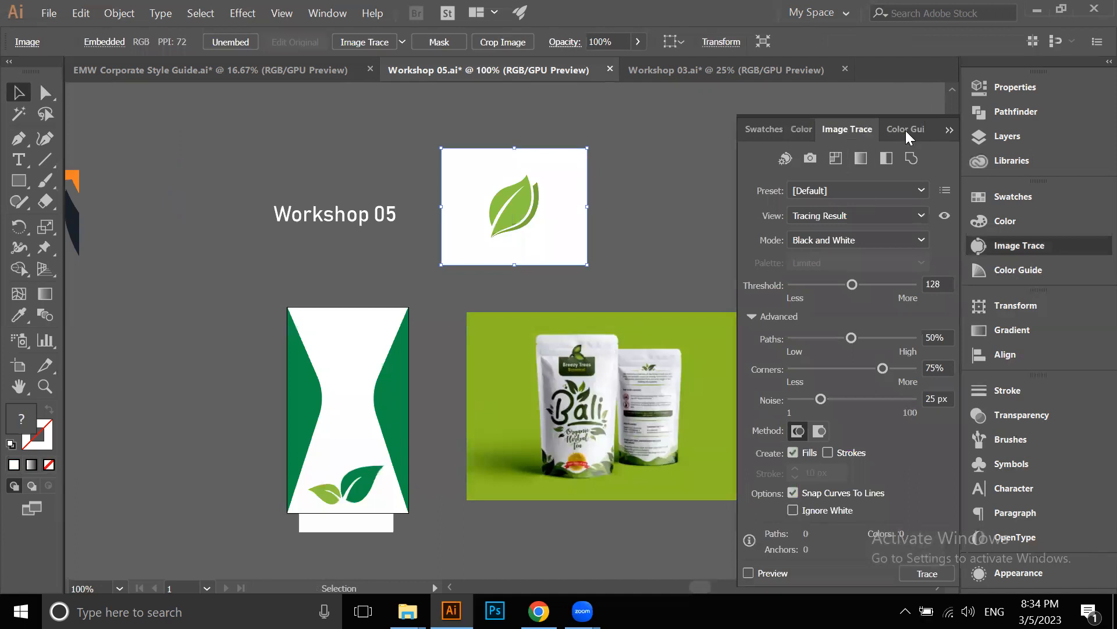
left_click(756, 322)
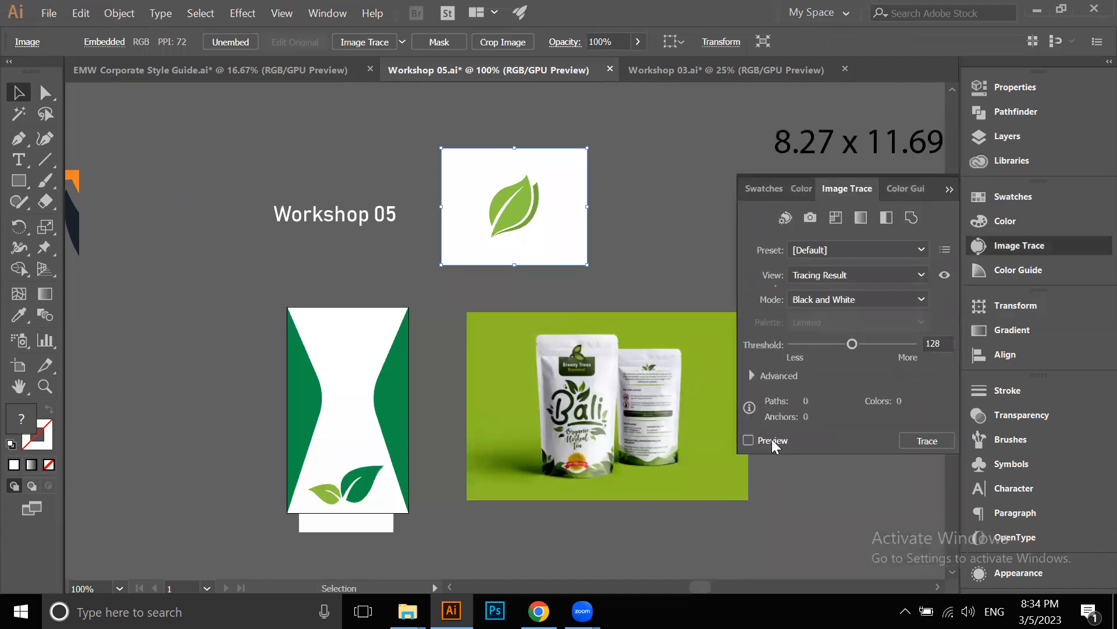
left_click(772, 439)
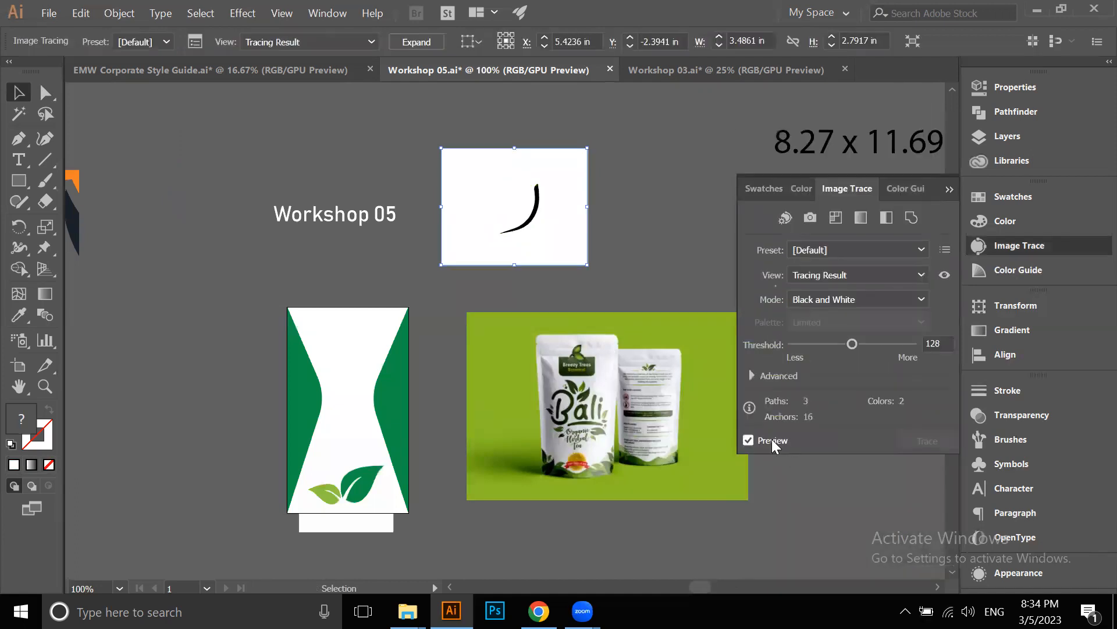
Trace the leaf with threshold 168, paths 71%, corners 100%, noise 1 px and white ignored, and expand it into vector paths
left_click(752, 376)
left_click_drag(821, 399, 790, 400)
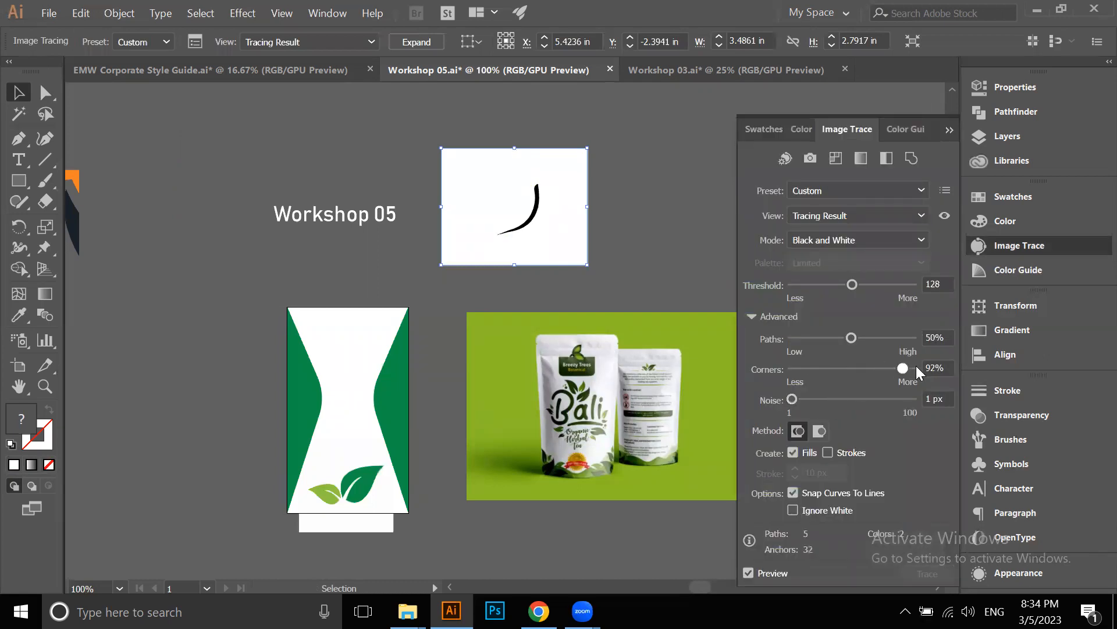
left_click(872, 287)
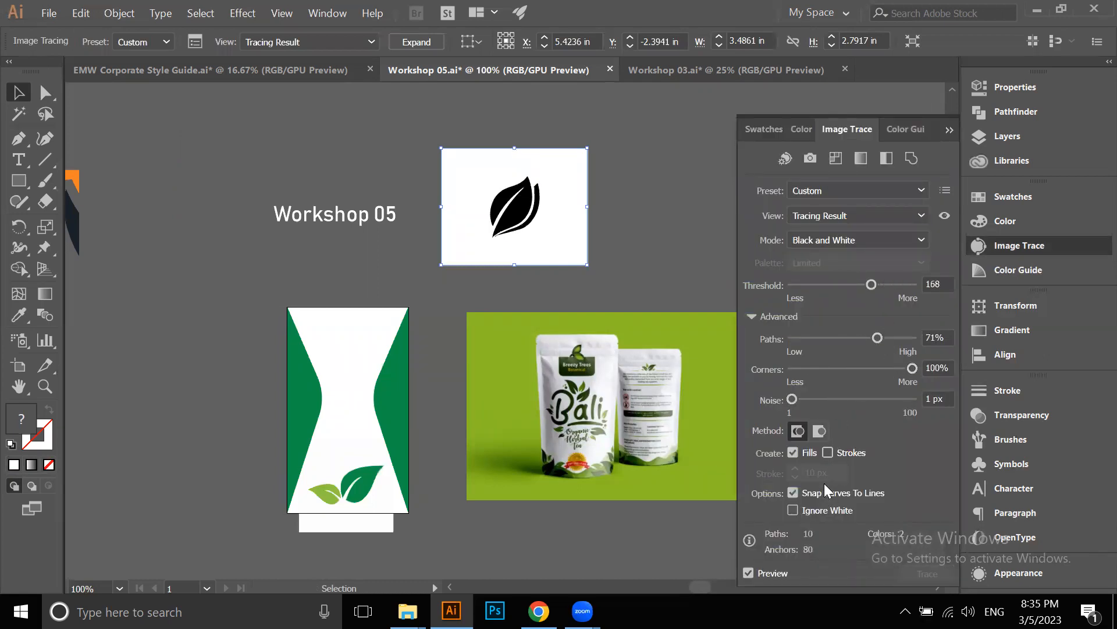
left_click(814, 512)
left_click(416, 42)
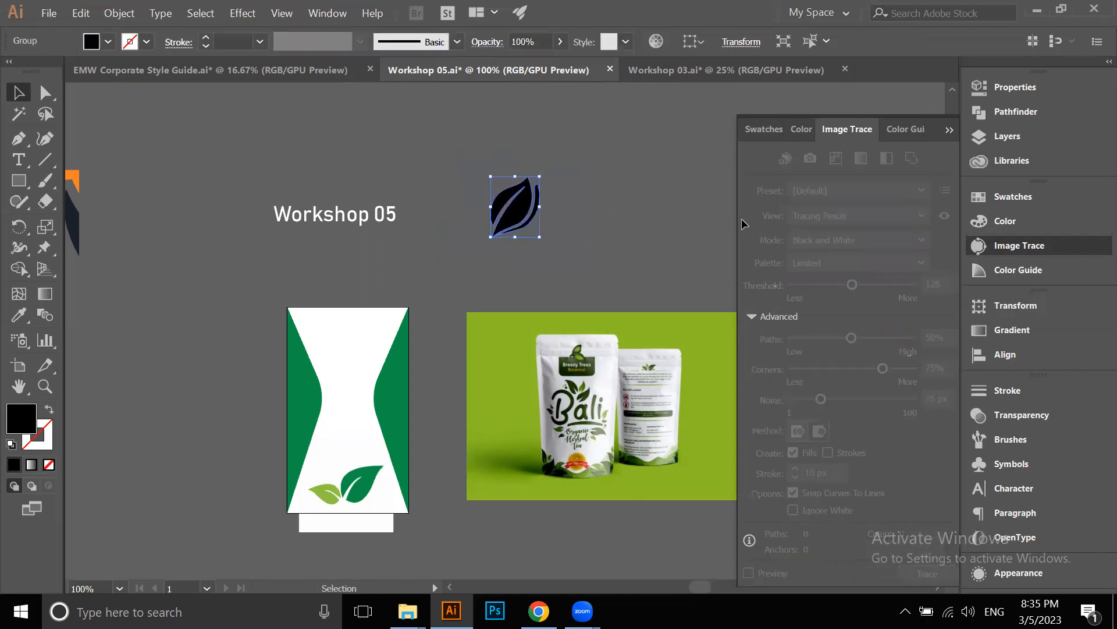
left_click(950, 129)
left_click(582, 215)
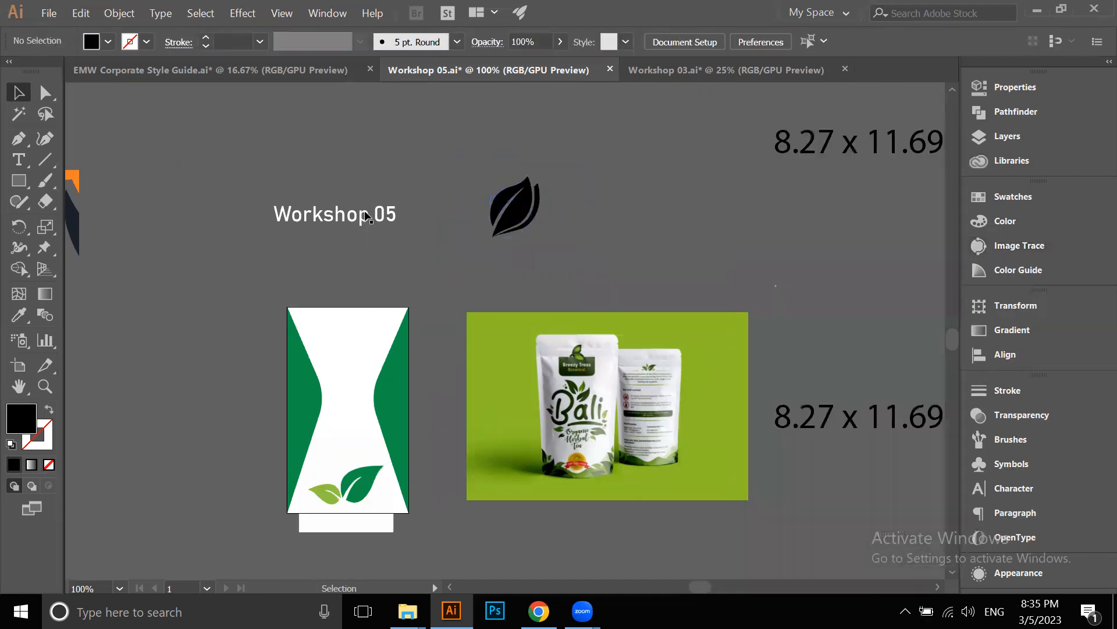
Place the copied "Workshop 05" text beneath the traced leaf and change its wording to "Seed Logo"
left_click_drag(524, 253, 534, 248)
scroll(533, 247, "up", 2)
left_click(19, 159)
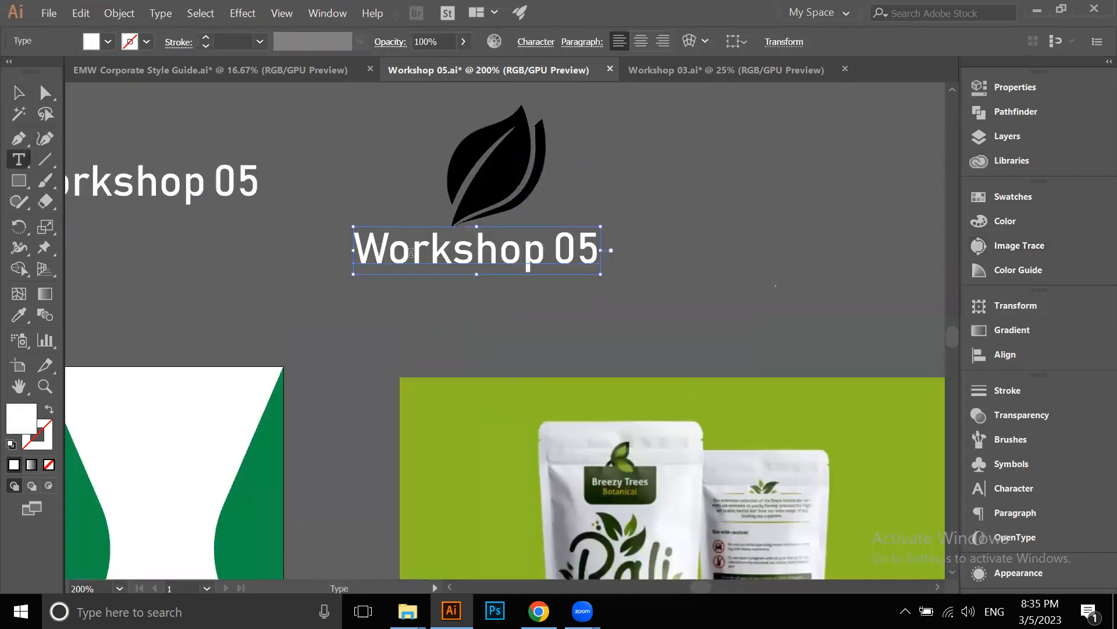
left_click(467, 250)
key("ctrl+a")
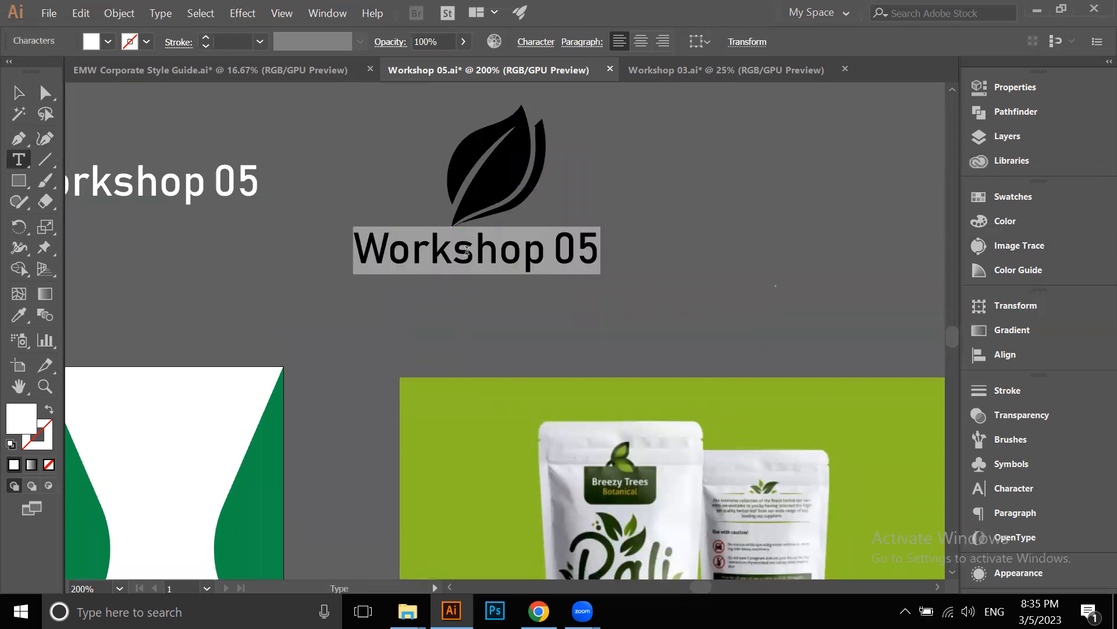
type("Seed")
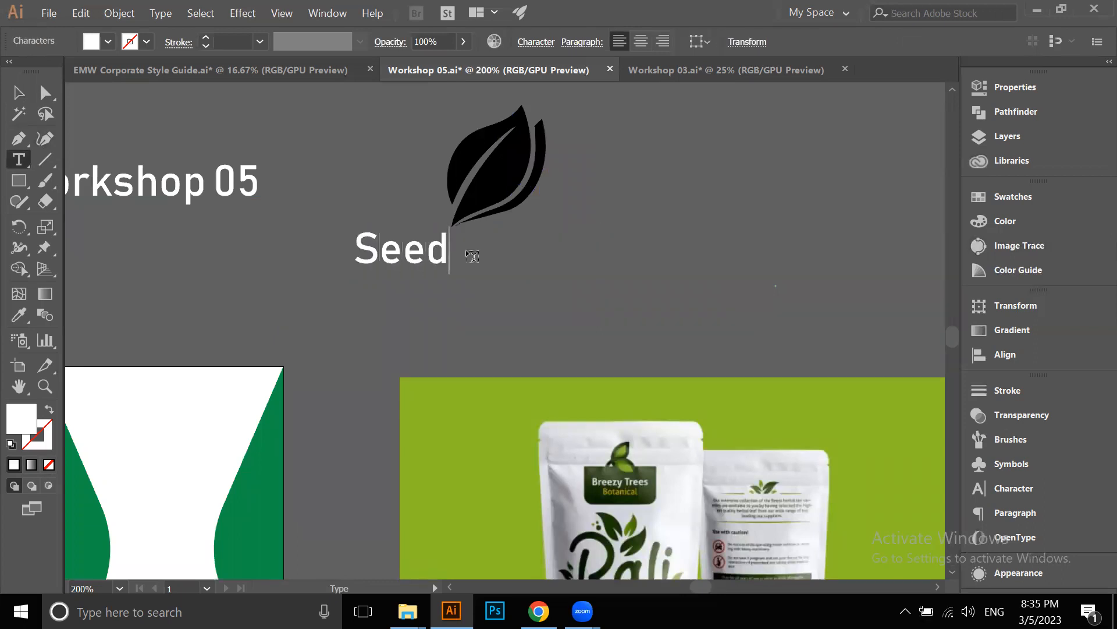
type(" Logo")
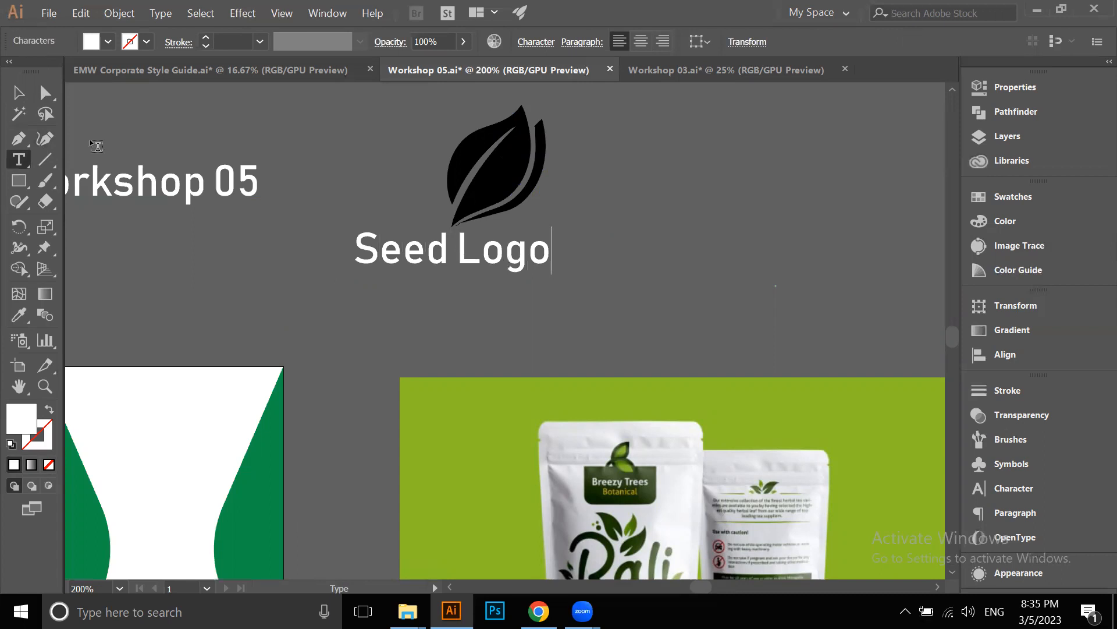
Align the leaf and the "Seed Logo" text on their horizontal centers
left_click(19, 91)
left_click(500, 169, "shift")
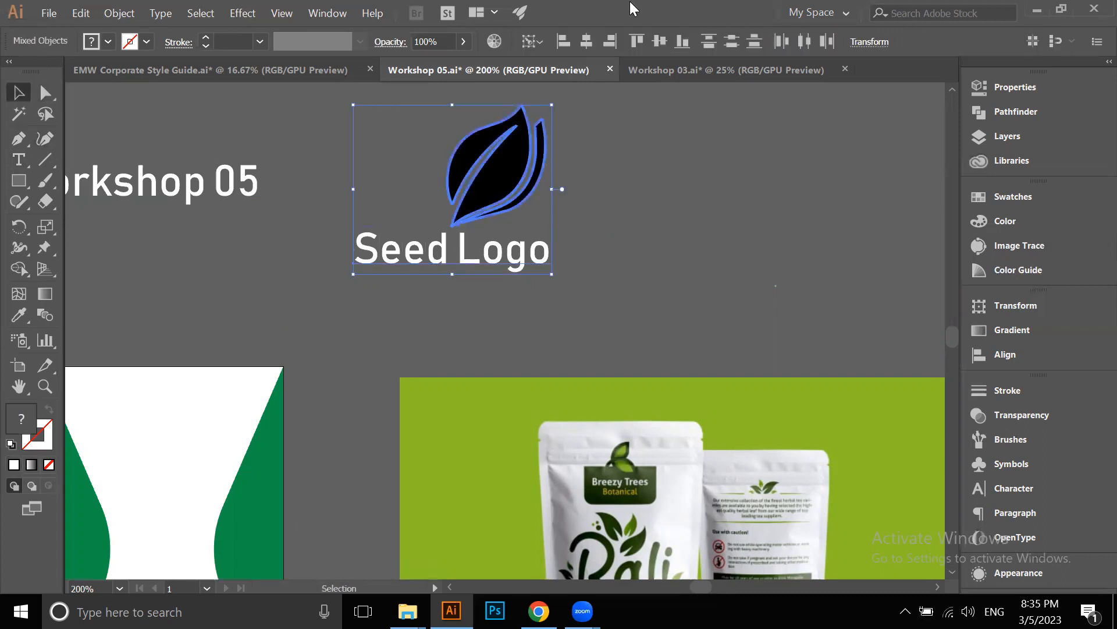
left_click(586, 41)
left_click(606, 180)
Move the "Seed Logo" text slightly away from the leaf and group the two as one logo
scroll(513, 253, "up", 2)
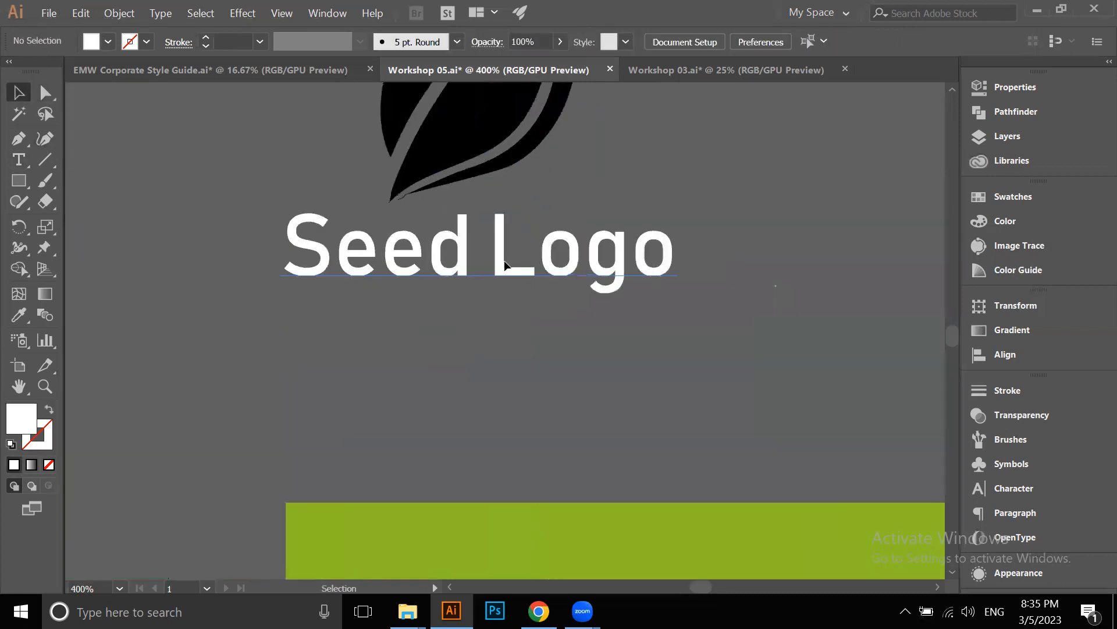
left_click(504, 260)
left_click(480, 341)
scroll(480, 344, "down", 2)
left_click_drag(585, 328, 332, 162)
right_click(327, 147)
left_click(379, 243)
Fill the logo group with the side shapes' dark green and move it above the pouch photo
key("i")
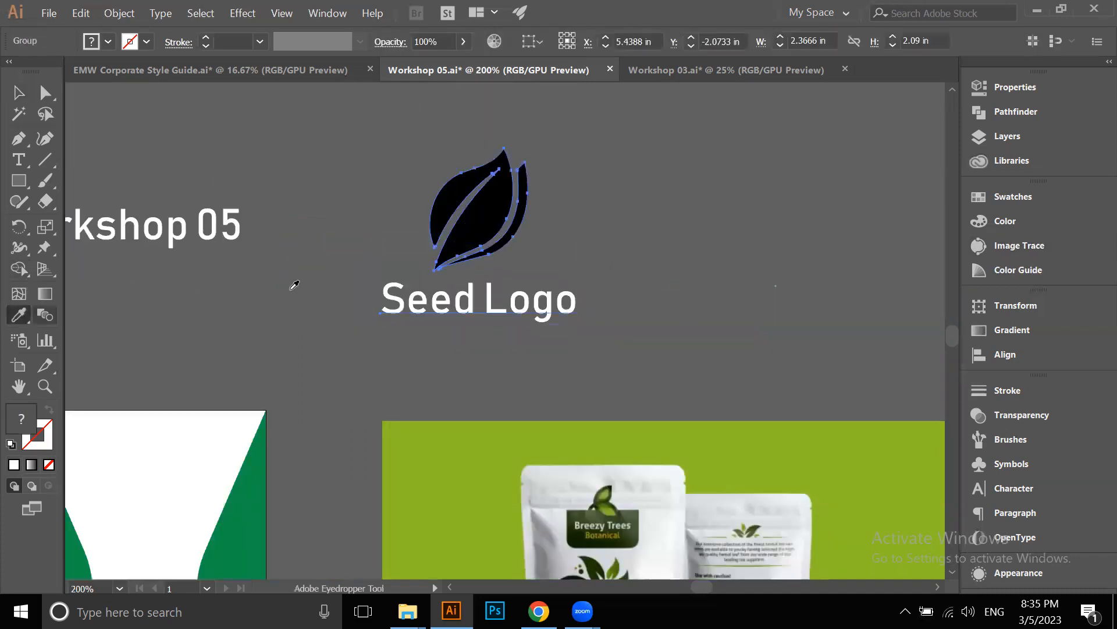
left_click(259, 449)
left_click(21, 93)
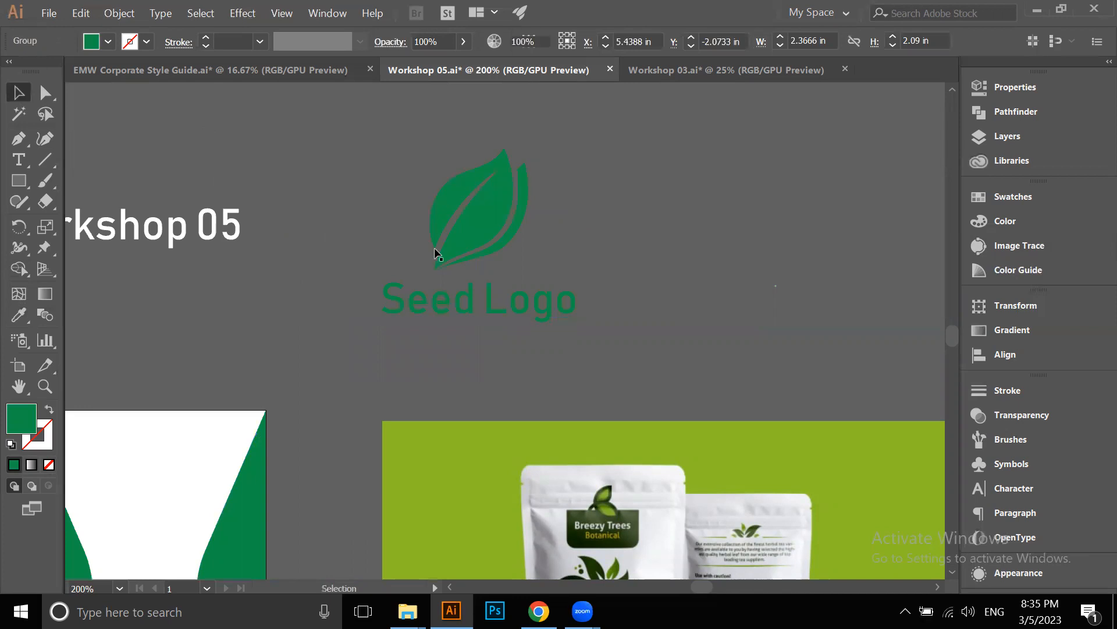
scroll(435, 249, "down", 2)
left_click(422, 242)
left_click_drag(421, 242, 523, 211)
Recolor the label's right side shape with the light green sampled from the small leaf
left_click(462, 309)
left_click(20, 315)
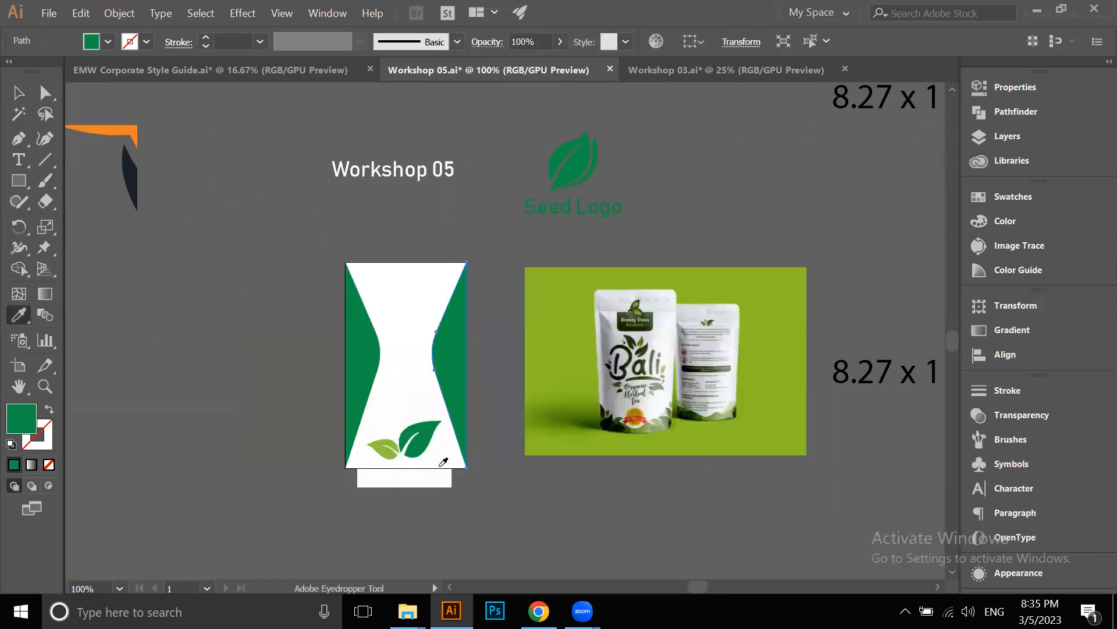
left_click(379, 446)
left_click(19, 93)
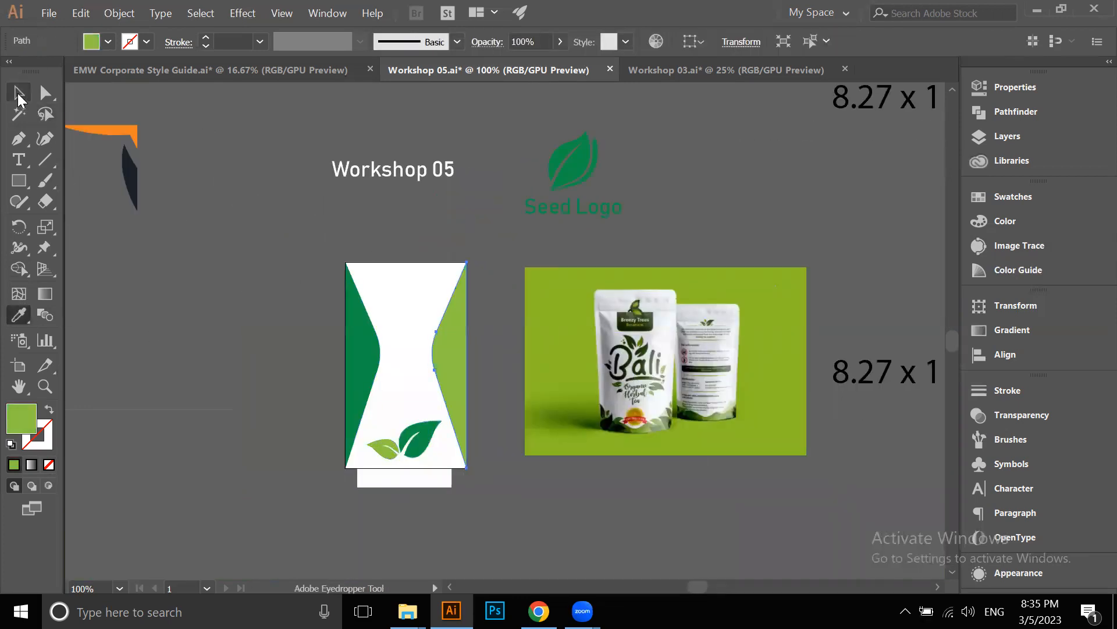
left_click(516, 231)
Move the Seed Logo group onto the label, scaled down and centered near the label's top edge
left_click_drag(567, 161, 416, 244)
scroll(415, 244, "up", 2)
left_click_drag(426, 193, 407, 341)
left_click(414, 235)
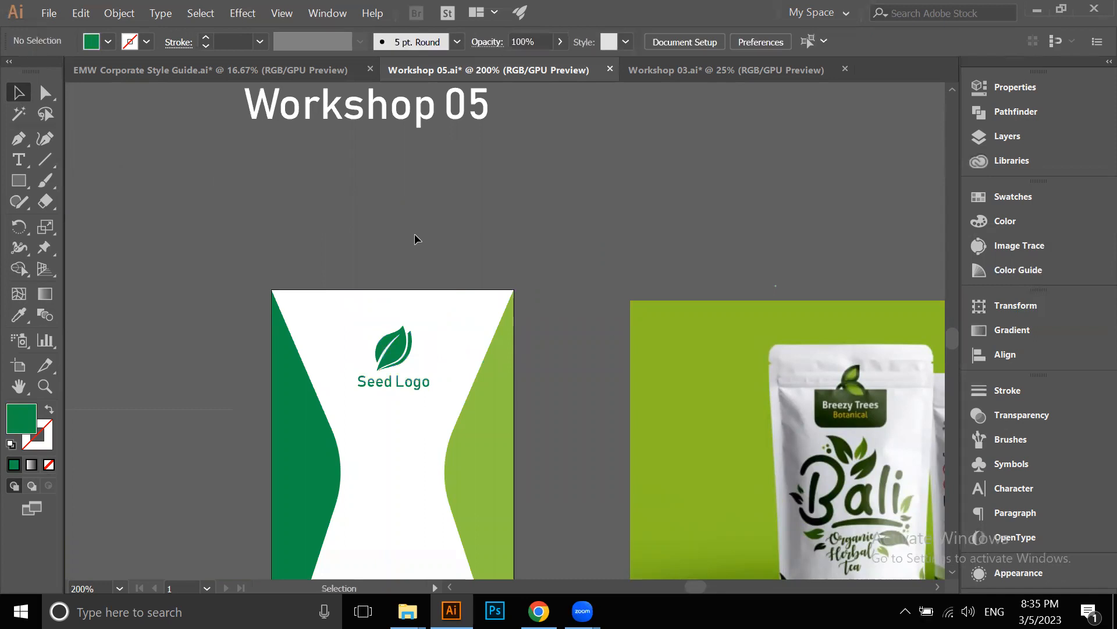
Duplicate the "Workshop 05" text just above the label and replace the copy's wording with "BALI" and "SEEDS" on two lines
scroll(416, 238, "down", 2)
scroll(422, 398, "up", 1)
scroll(482, 225, "up", 3)
left_click_drag(406, 155, 427, 225)
left_click(19, 158)
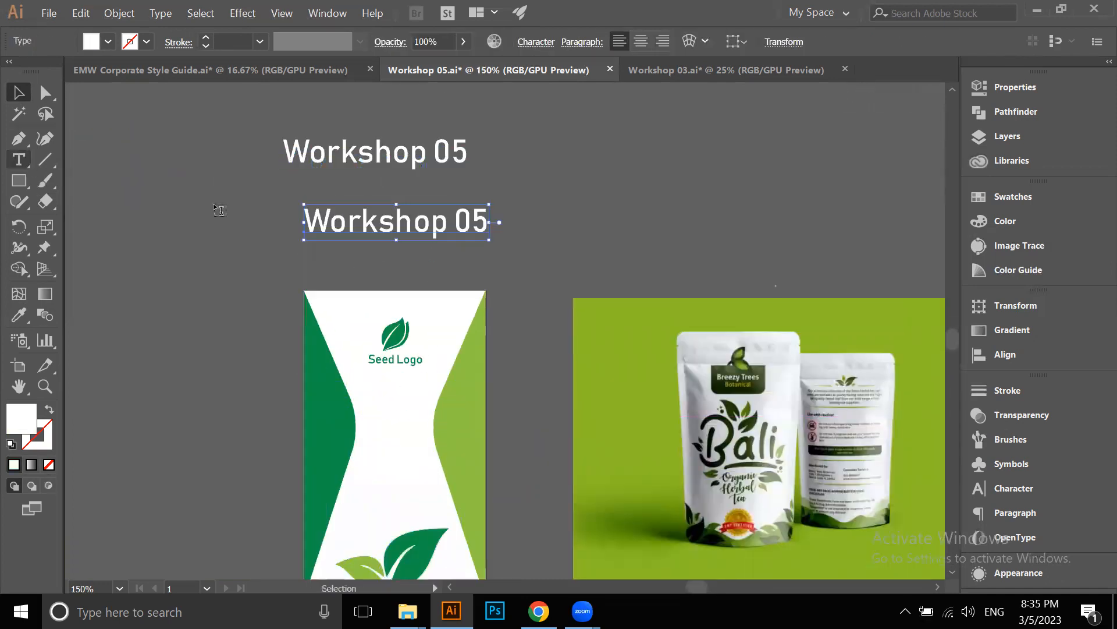
left_click(393, 227)
key("ctrl+a")
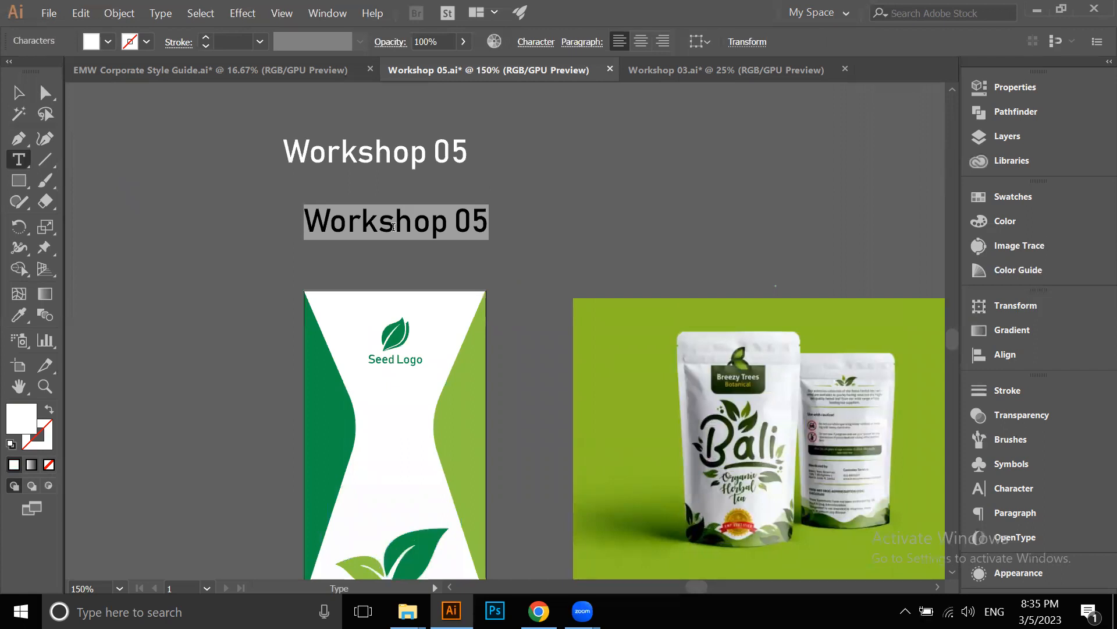
type("BALI")
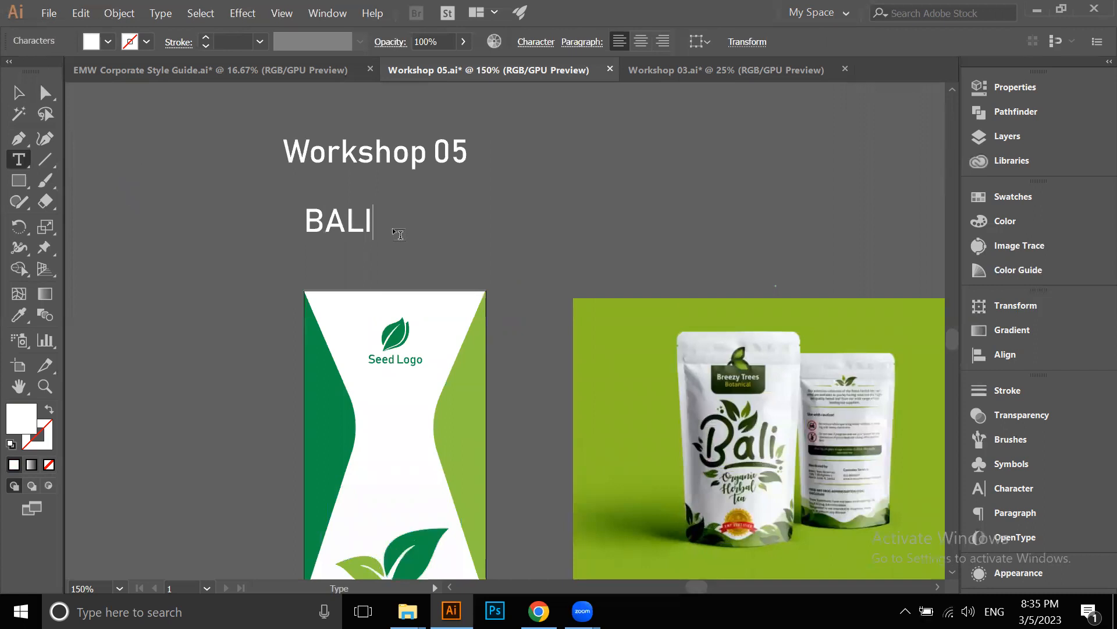
type("SEEDS")
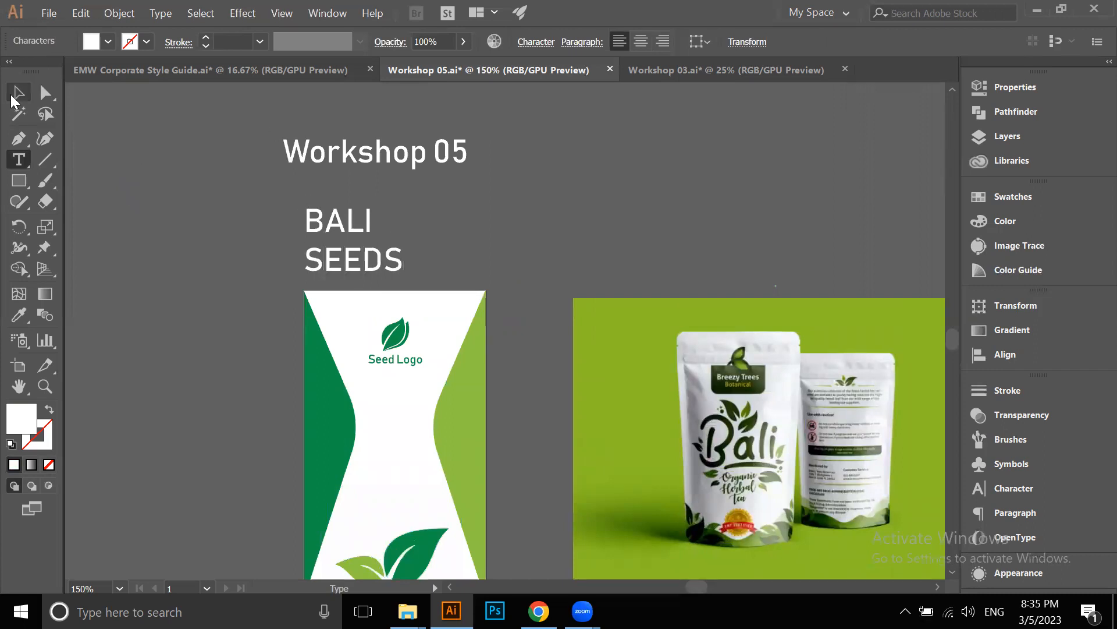
left_click(16, 93)
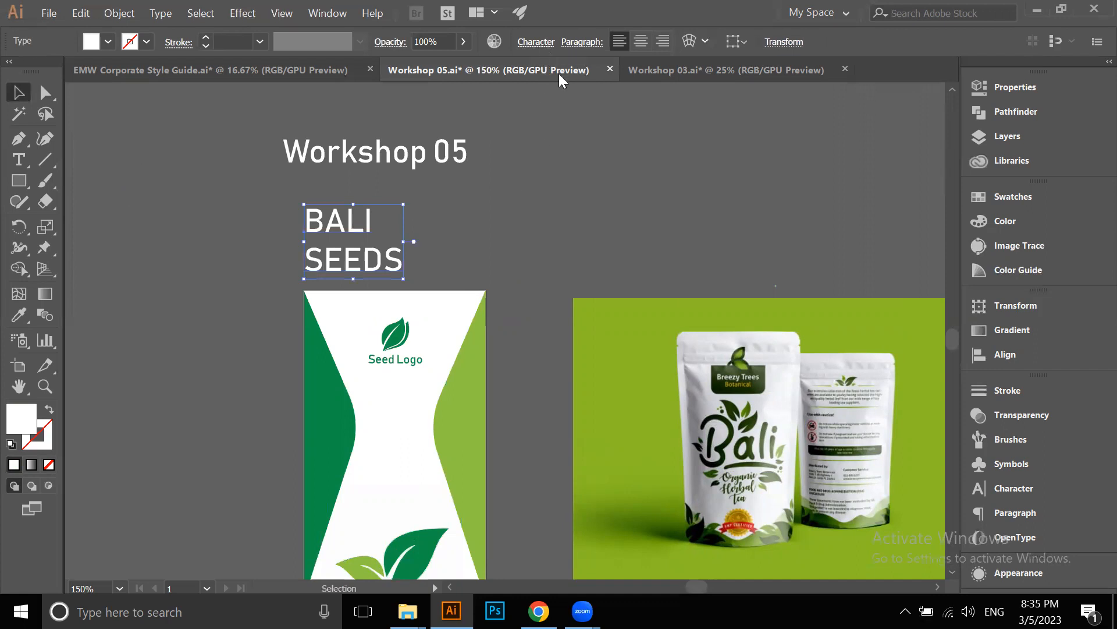
Set the BALI SEEDS text in SansSerifBldFLF-Italic and fill it with the left side shape's dark green
left_click(536, 42)
type("S")
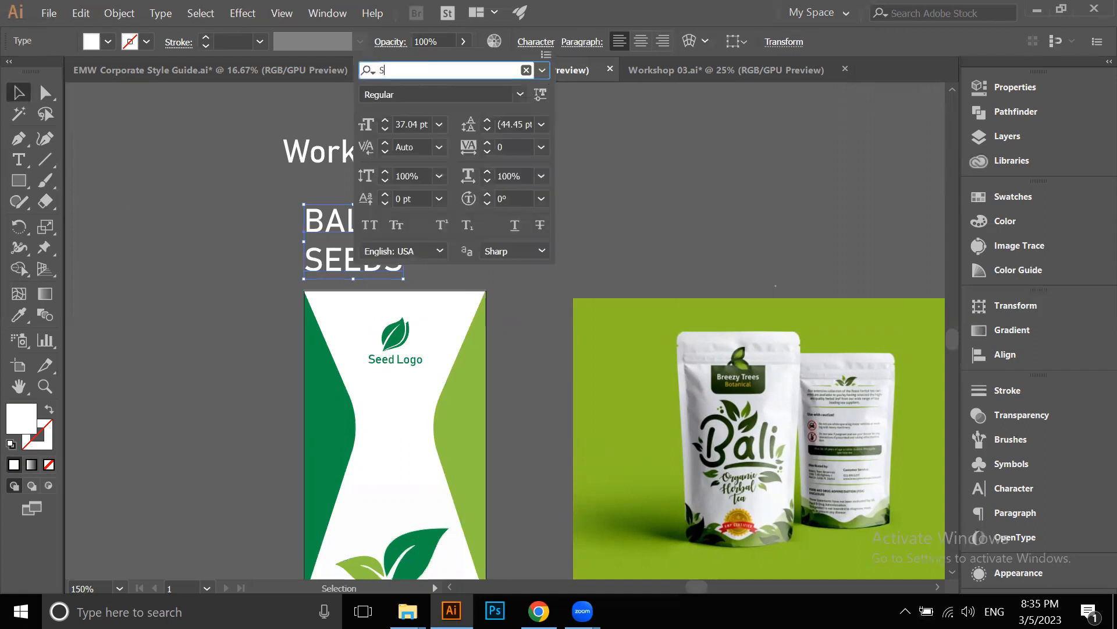
type("AN")
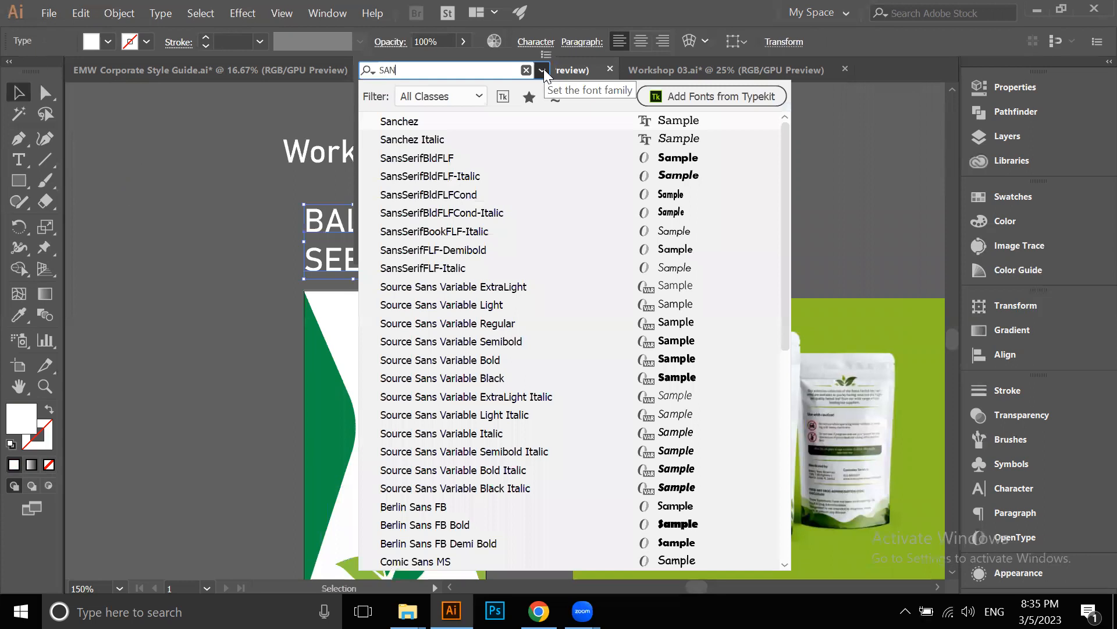
left_click(477, 181)
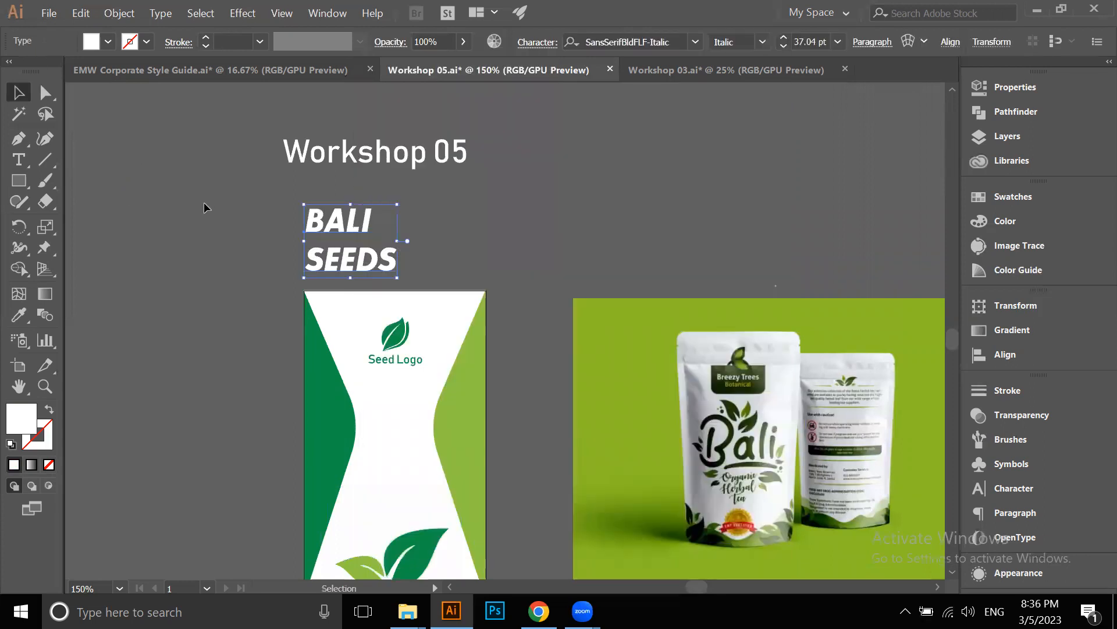
left_click(19, 315)
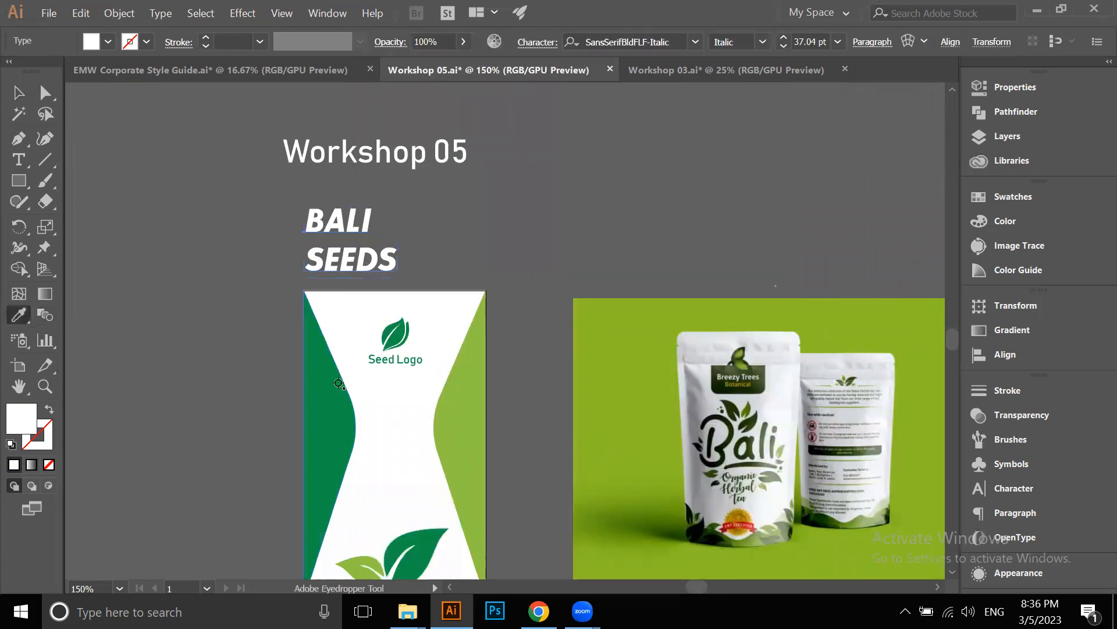
left_click(339, 383)
left_click(18, 92)
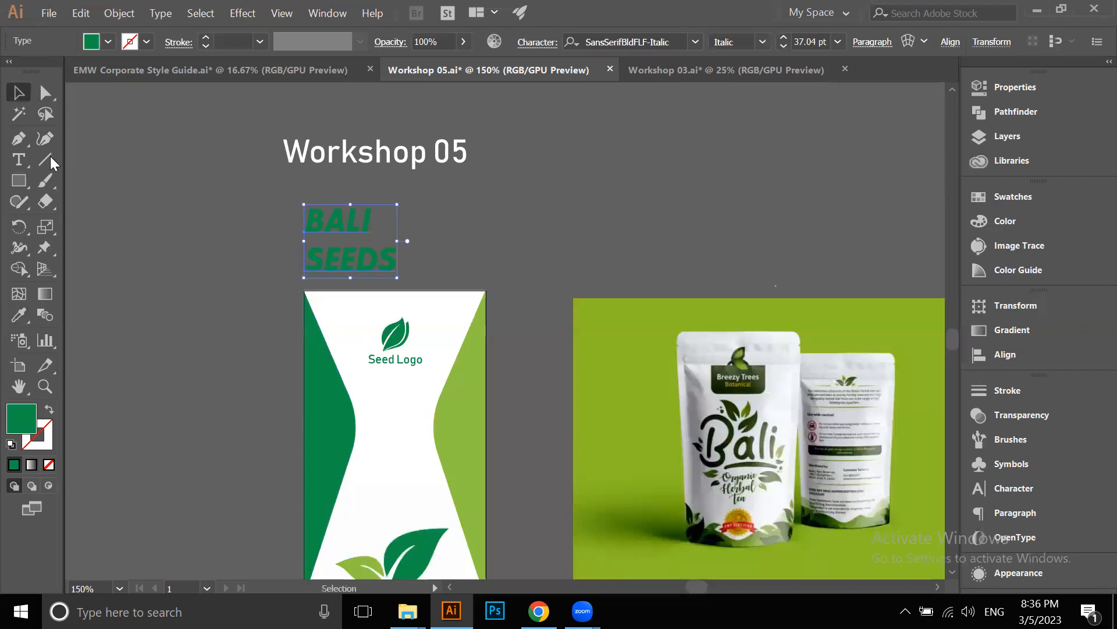
Increase the font size of only the word "BALI" so that it spans about the same width as "SEEDS"
left_click(19, 159)
scroll(384, 264, "up", 2)
double_click(353, 173)
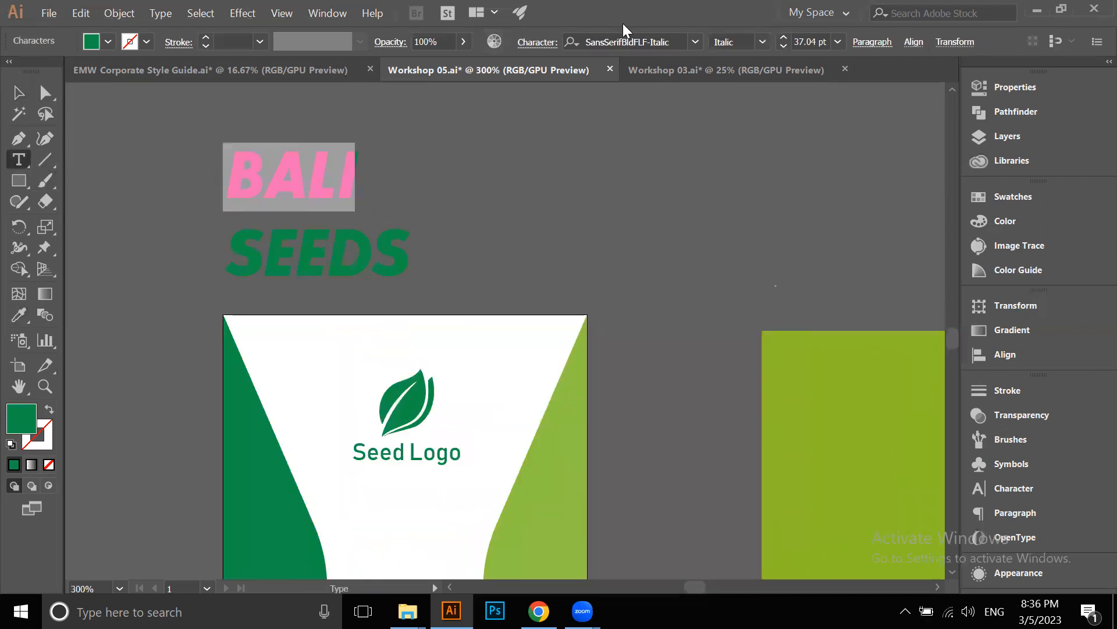
left_click(781, 37)
left_click(781, 38)
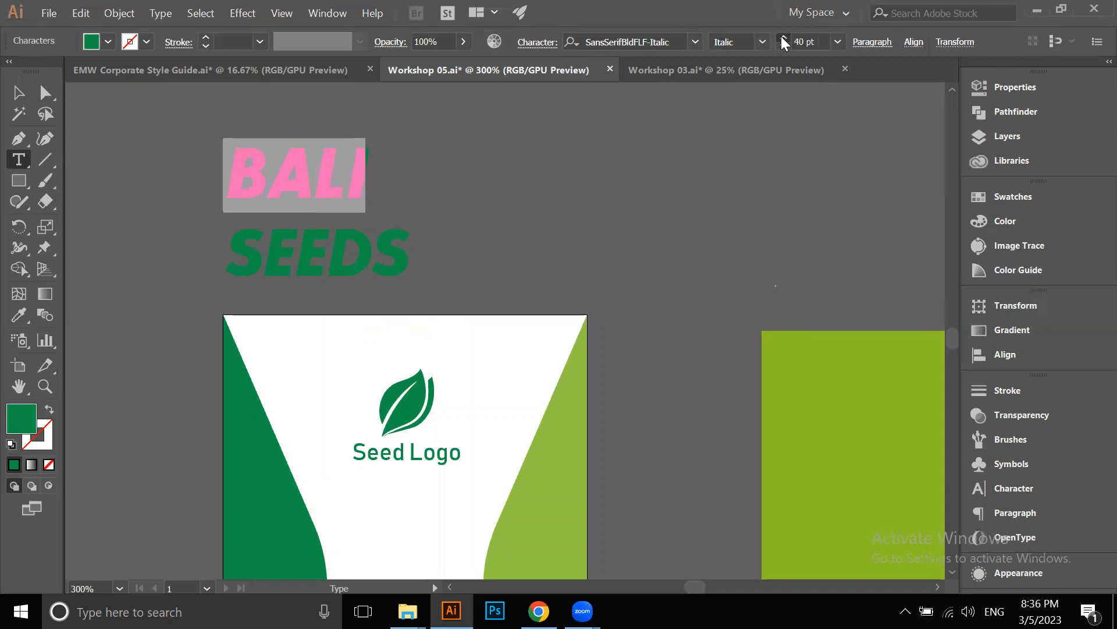
left_click(782, 37)
left_click(782, 37)
left_click(781, 37)
left_click(782, 37)
left_click(782, 38)
Scale down the BALI SEEDS text and move it onto the middle of the label, between the side shapes
left_click(18, 92)
scroll(542, 180, "down", 2)
left_click(539, 180)
left_click_drag(539, 179, 437, 103)
left_click_drag(357, 120, 405, 315)
Center the BALI SEEDS text horizontally and vertically on the white label rectangle
scroll(408, 309, "up", 2)
left_click(394, 233, "shift")
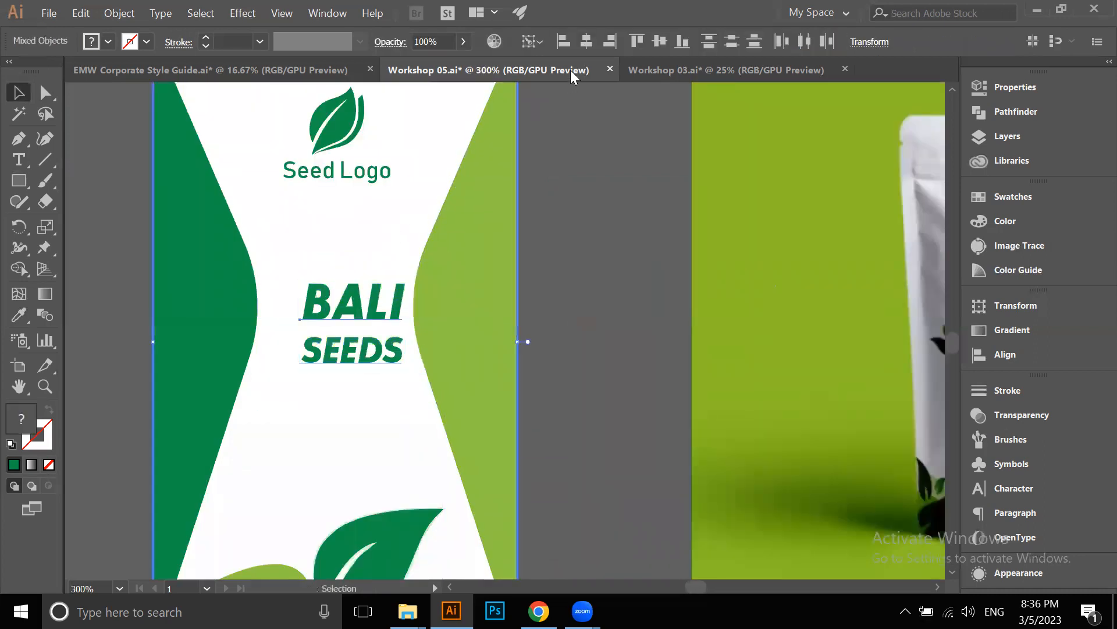
left_click(586, 41)
left_click(662, 38)
left_click(638, 130)
Compare the label design with the Bali pouch reference image beside it
scroll(614, 198, "down", 2)
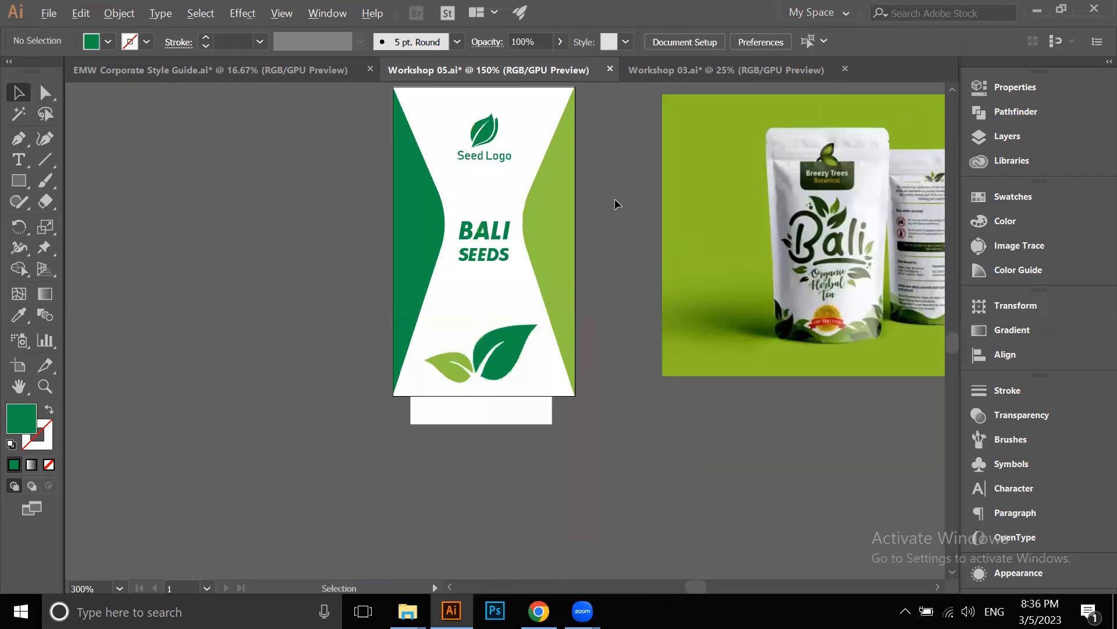
left_click_drag(540, 239, 492, 250)
scroll(535, 372, "down", 2)
scroll(534, 173, "up", 2)
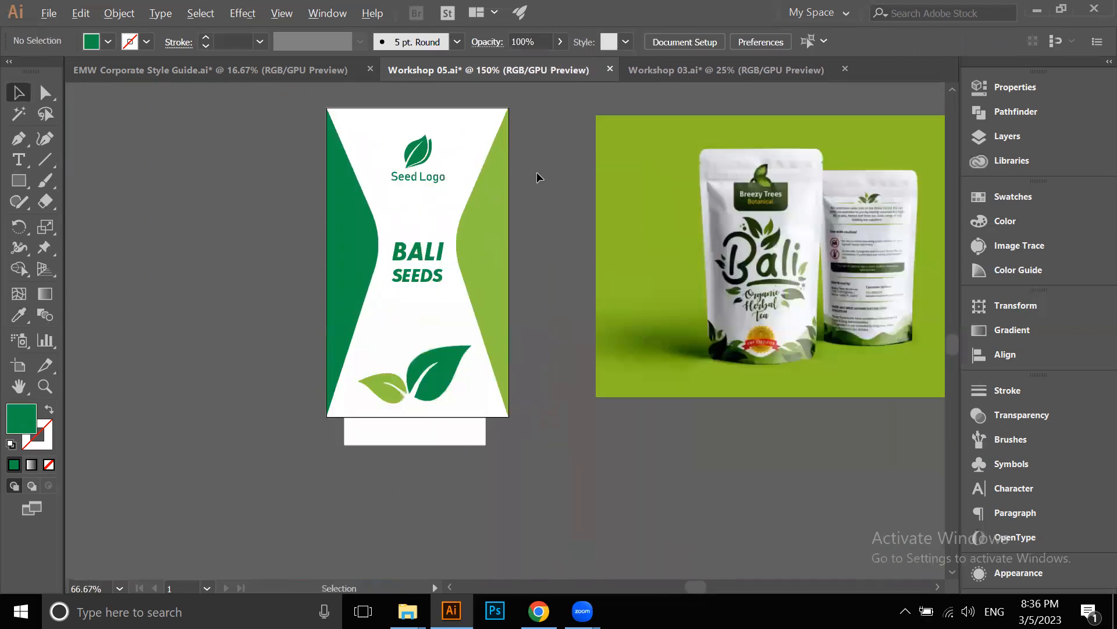
scroll(724, 337, "up", 2)
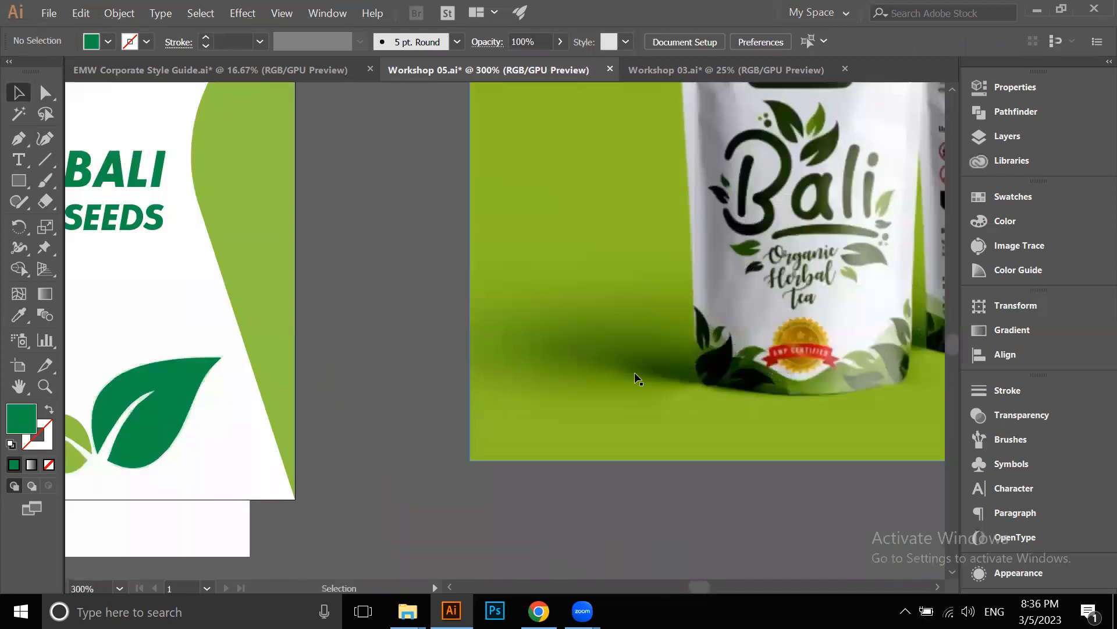
scroll(635, 373, "down", 3)
scroll(582, 407, "up", 2)
left_click(586, 424)
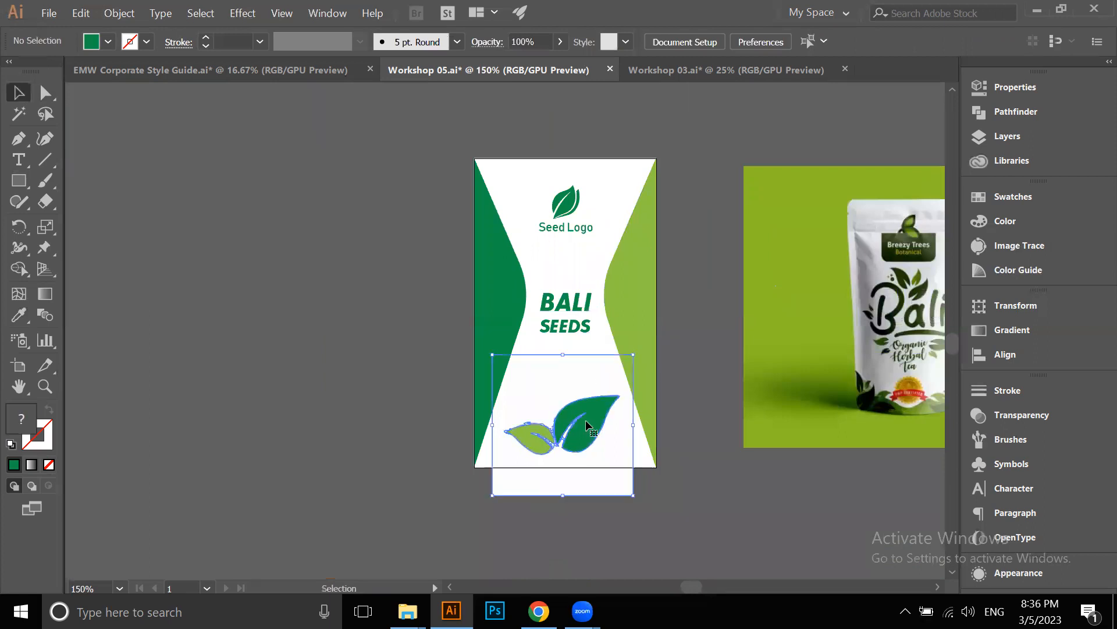
Copy the seed logo, separate its leaf from the text, and place the small leaf above the letter I of BALI
left_click_drag(568, 200, 623, 315)
right_click(294, 222)
left_click(341, 355)
scroll(572, 270, "up", 2)
scroll(588, 278, "up", 2)
scroll(726, 292, "down", 3)
left_click(757, 317)
left_click_drag(738, 304, 633, 245)
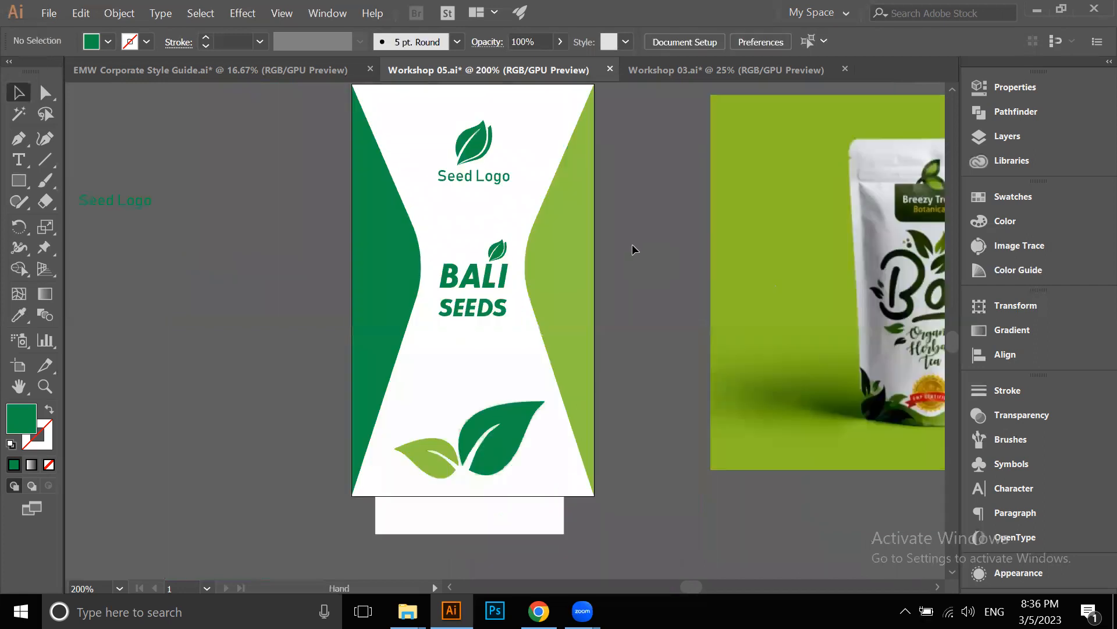
scroll(632, 244, "down", 3)
scroll(519, 254, "up", 2)
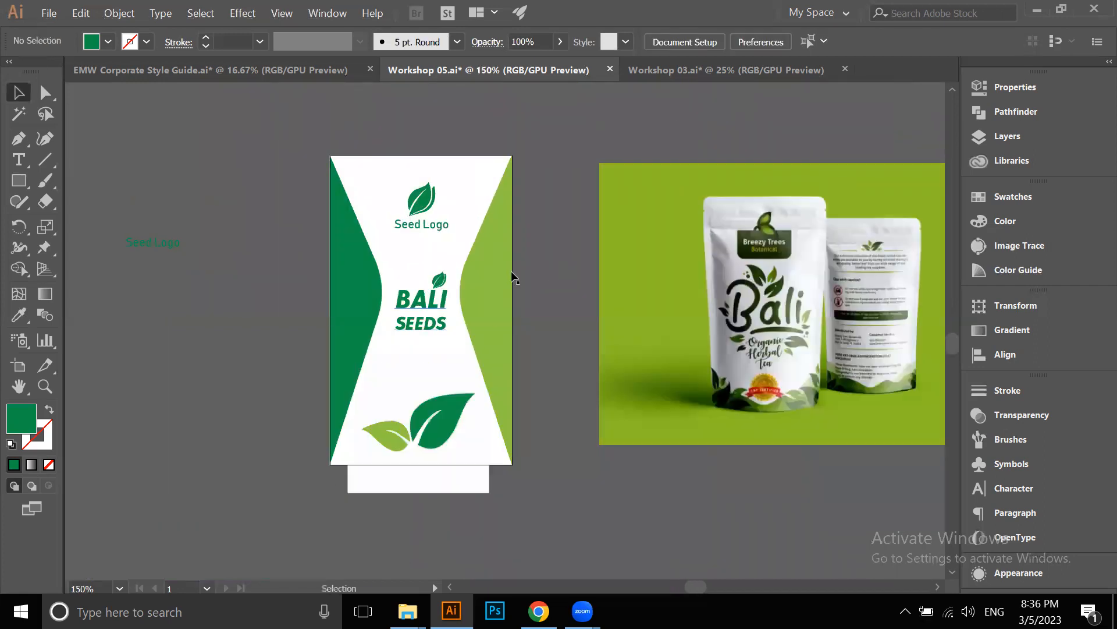
scroll(552, 326, "down", 2)
left_click_drag(546, 419, 472, 405)
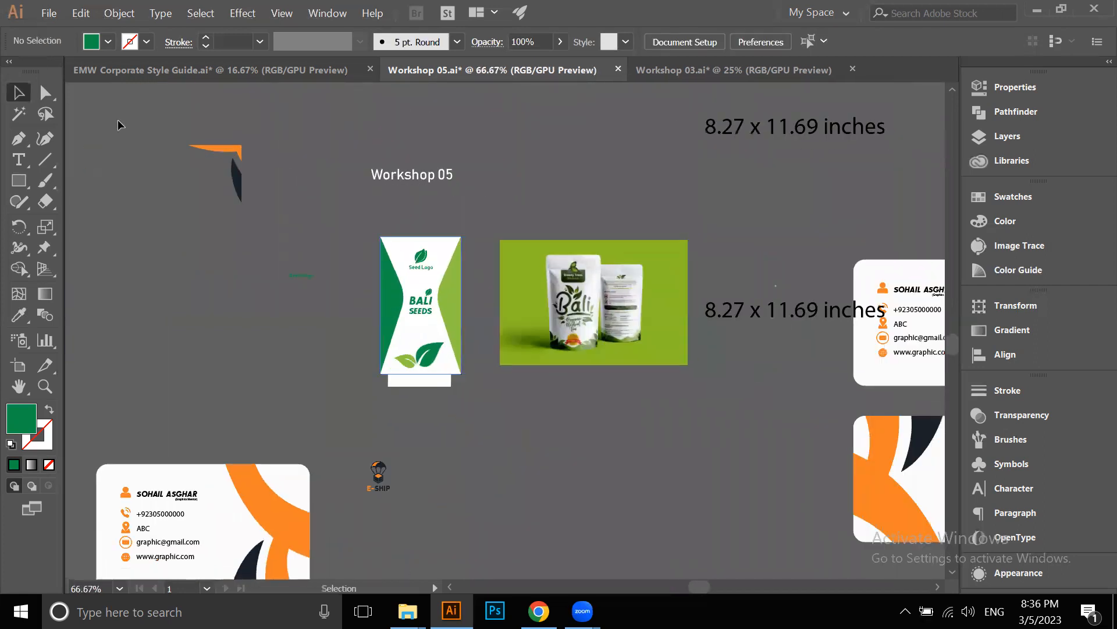
Export the artboard as a JPEG named "Seed" to the Desktop folder with Use Artboards enabled
left_click(49, 13)
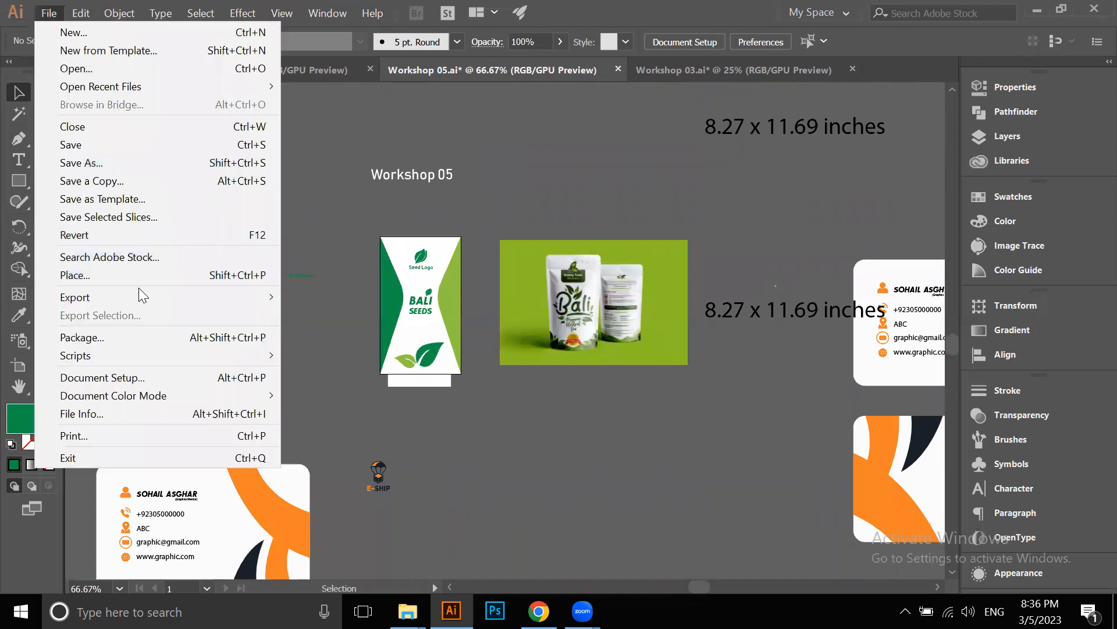
mouse_move(138, 287)
left_click(311, 311)
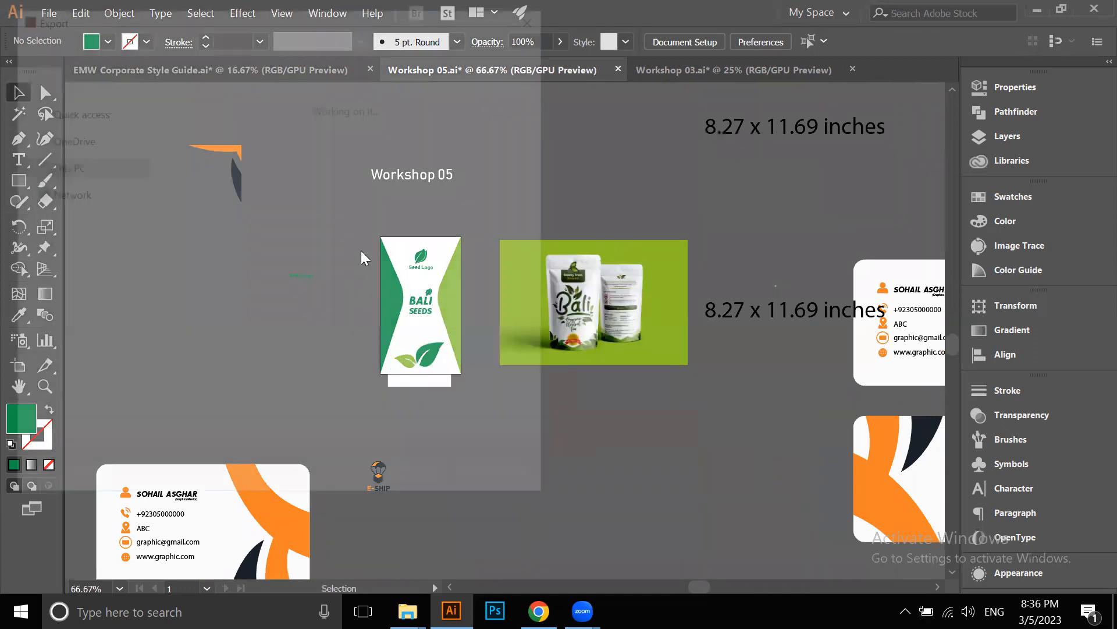
scroll(75, 175, "up", 1)
left_click(70, 130)
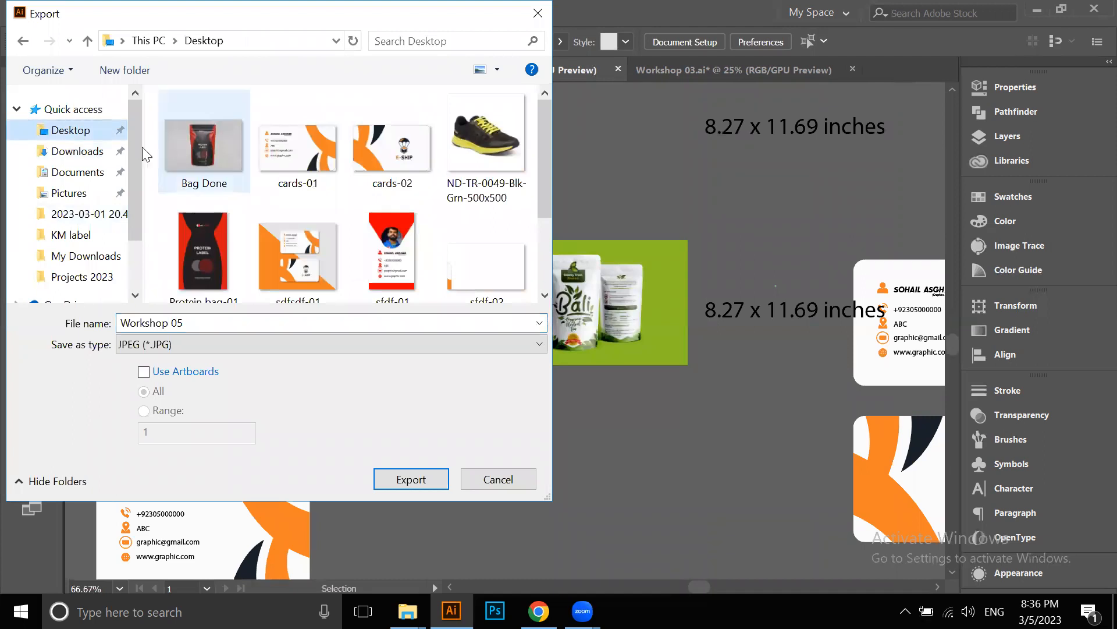
left_click(203, 326)
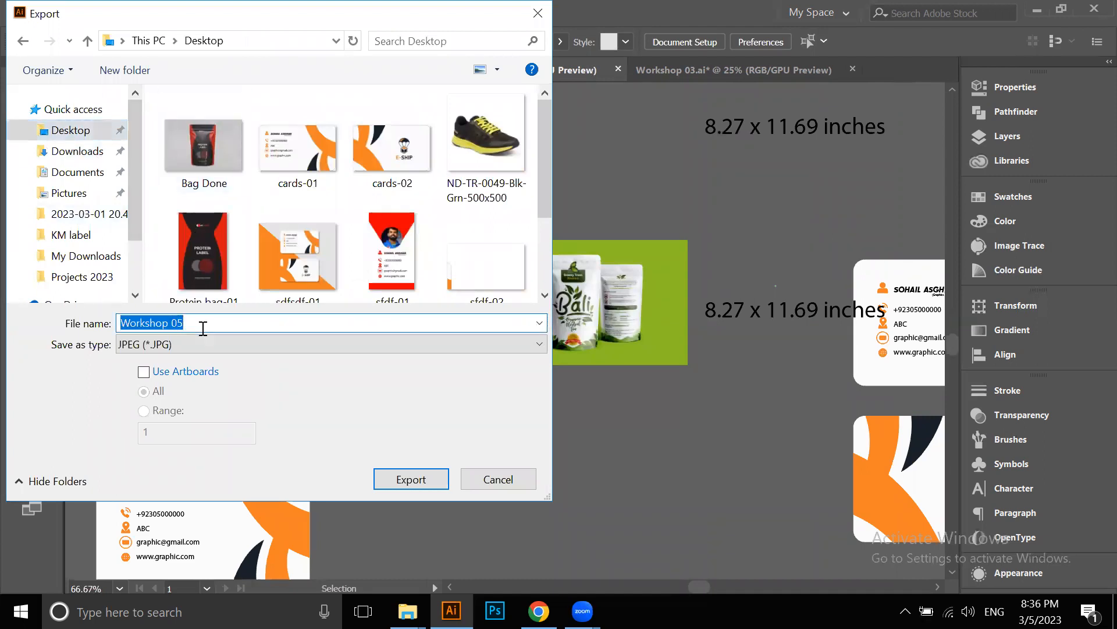
type("Seed")
left_click(184, 374)
left_click(422, 477)
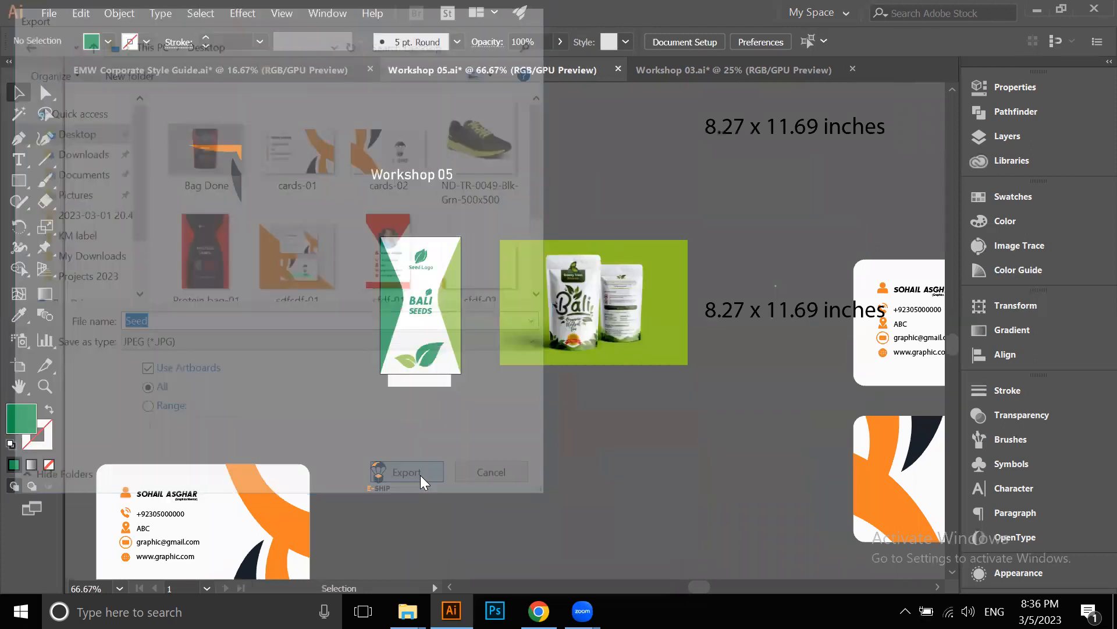
left_click(648, 491)
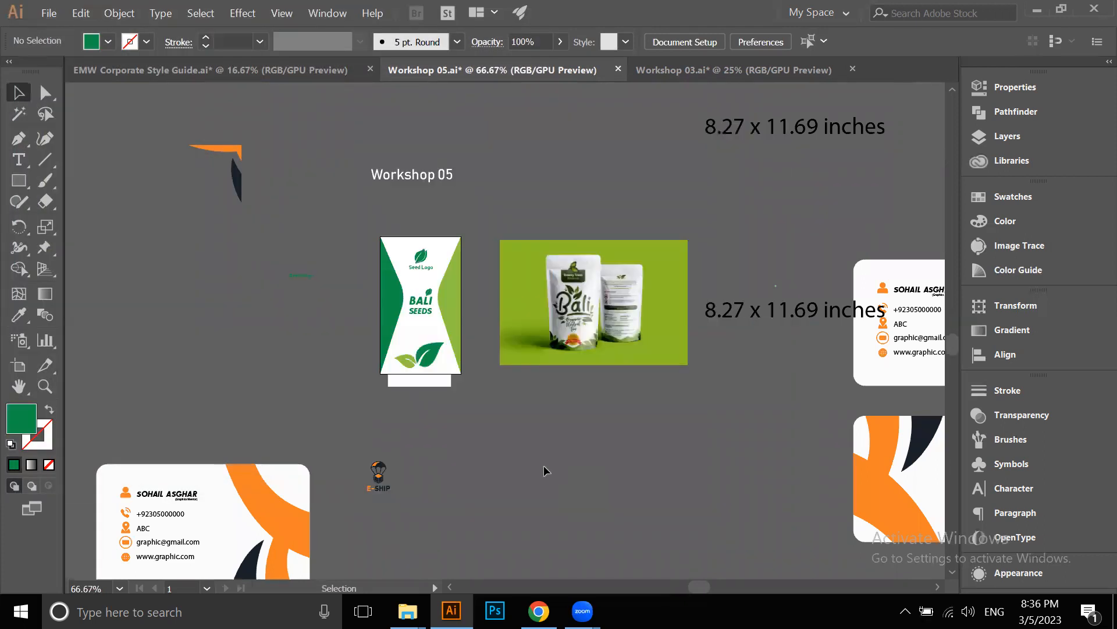
Switch to the desktop and view the exported Seed-01 image
left_click(1037, 10)
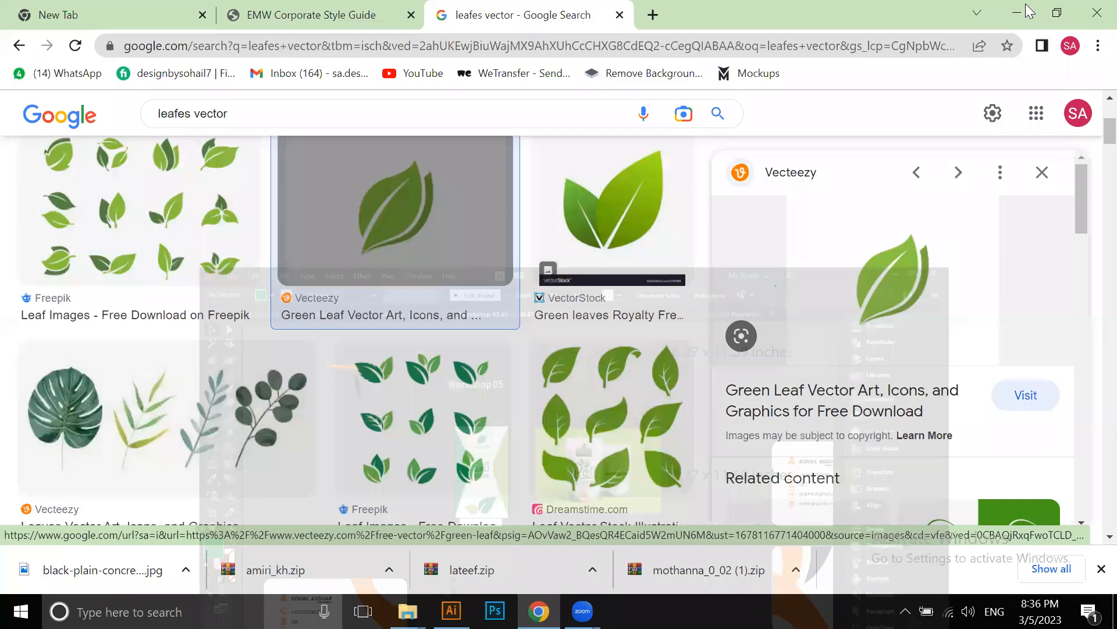
left_click(1025, 7)
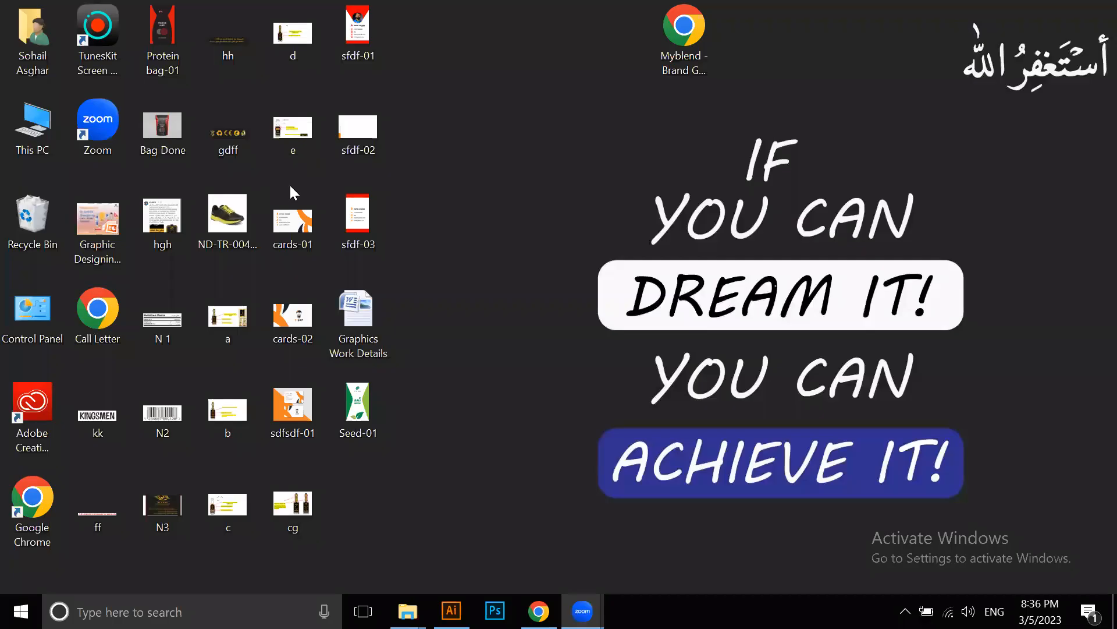
double_click(380, 405)
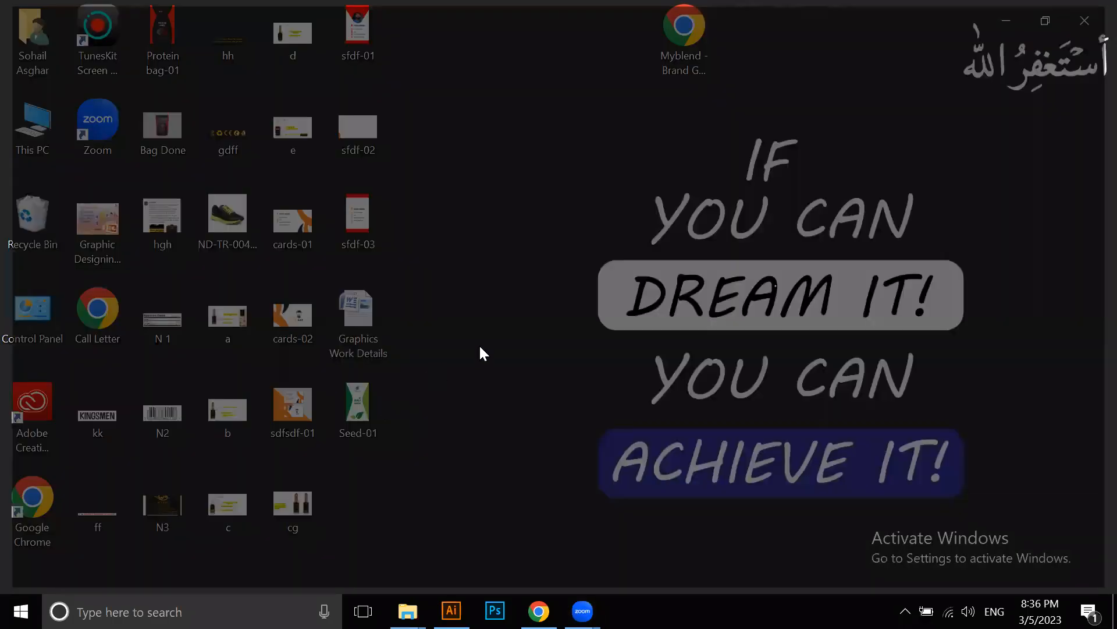
left_click(1096, 12)
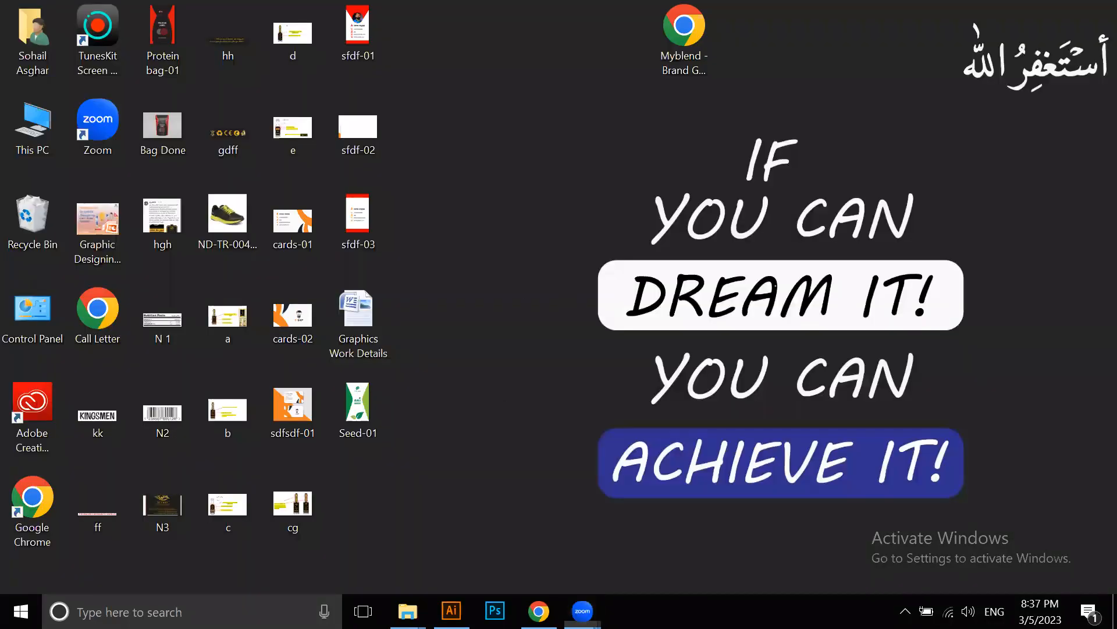
Switch to File Explorer and open the P2PET21 PSD from the food-packaging-mockup folder in Photoshop
key("alt+Tab")
left_click(490, 127)
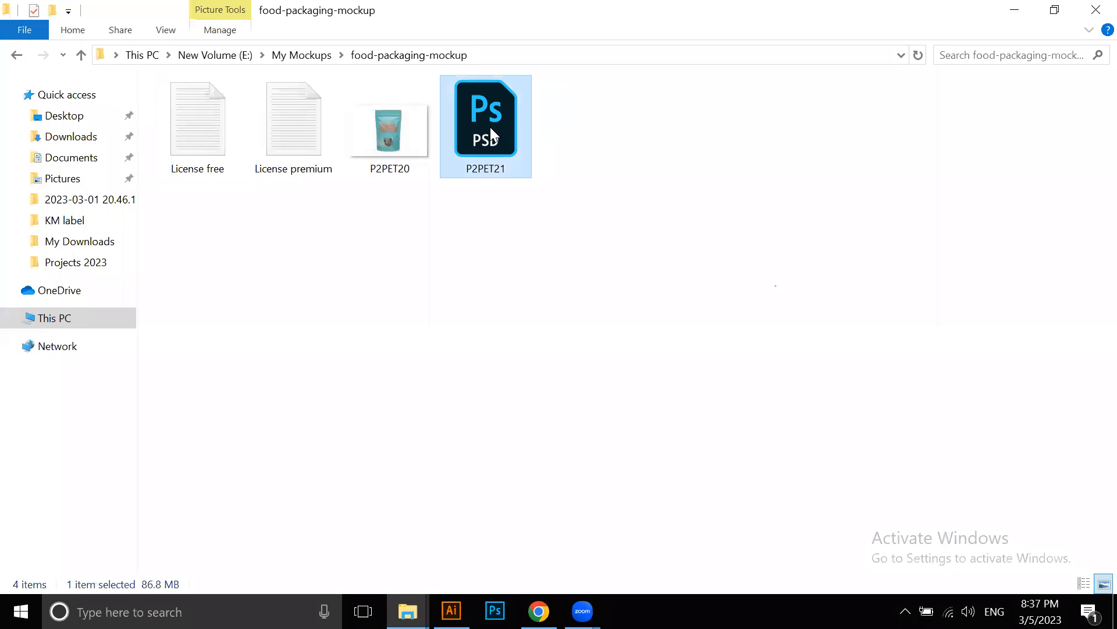
double_click(490, 127)
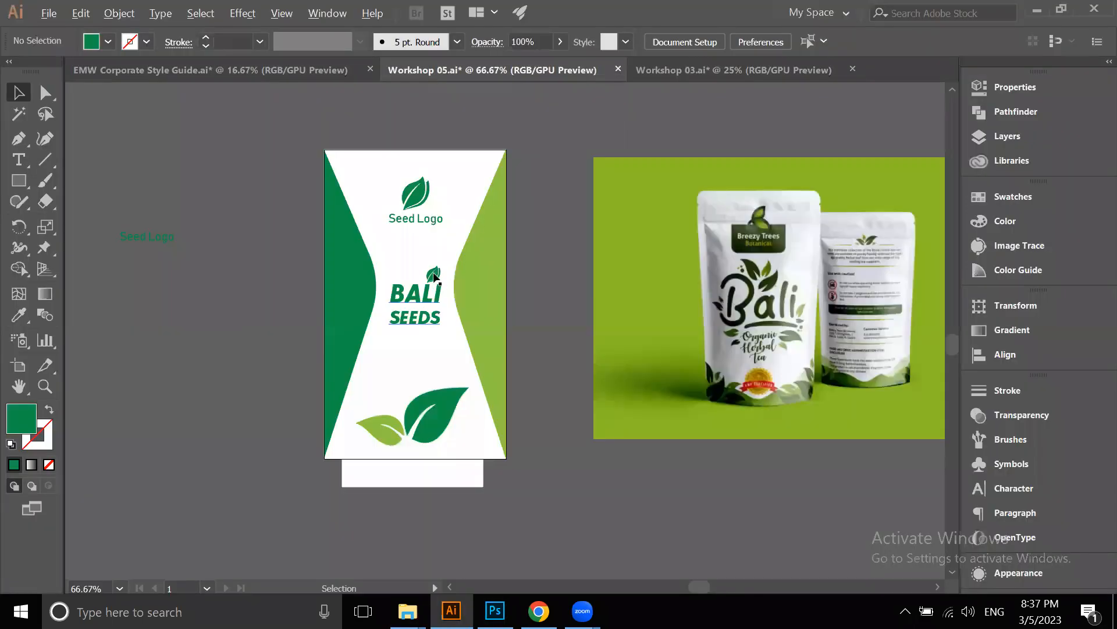
scroll(435, 278, "up", 2)
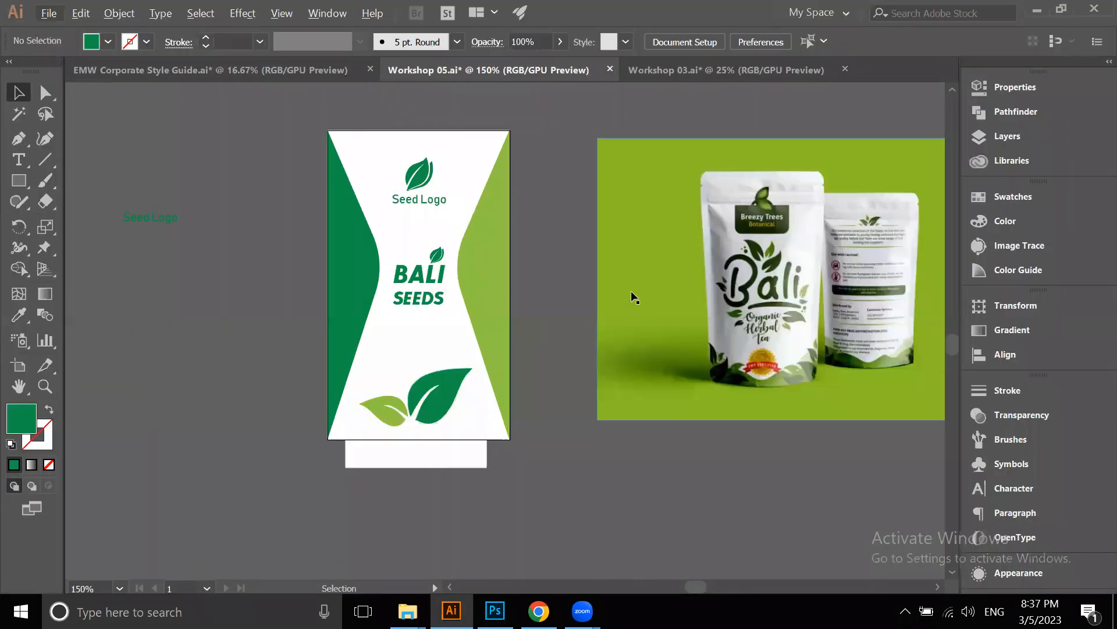
scroll(602, 245, "up", 2)
scroll(602, 245, "down", 5)
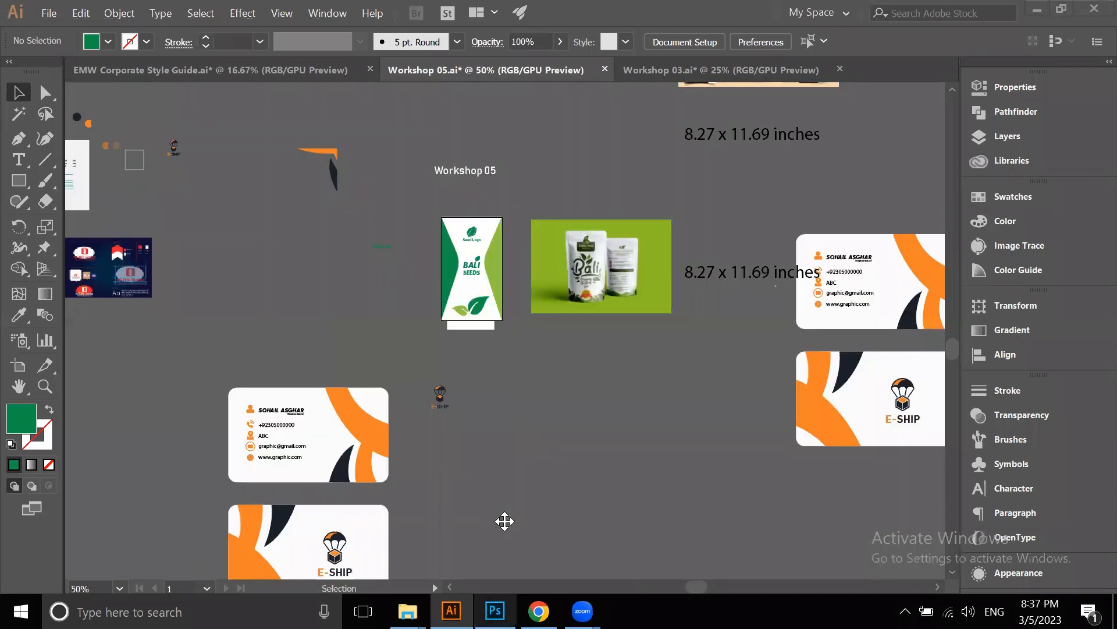
left_click(1033, 11)
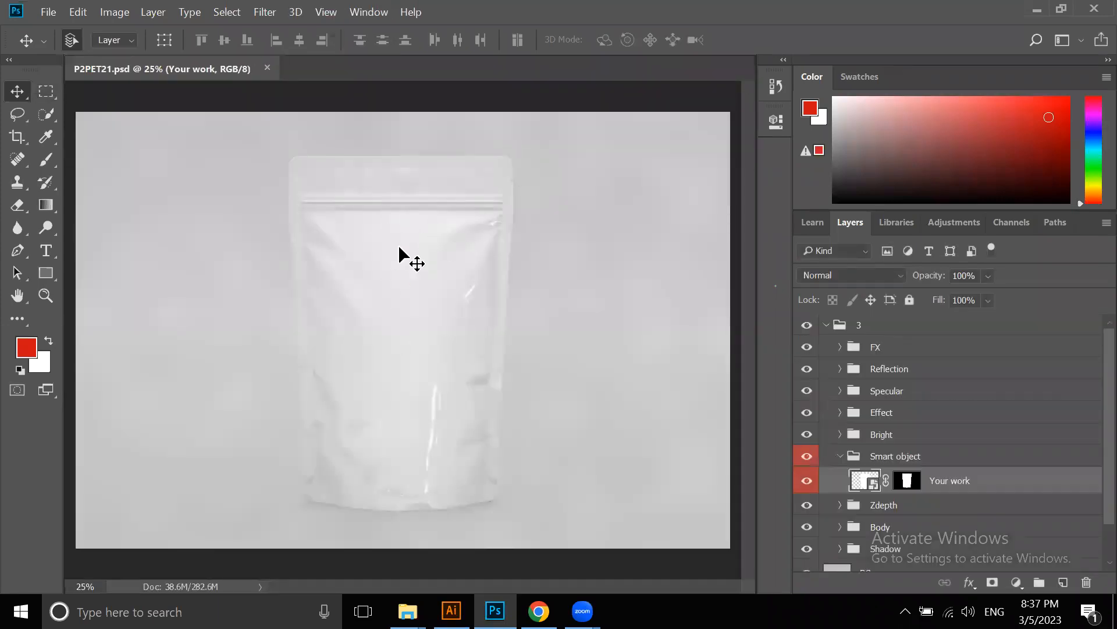
Open the contents of the "Your work" smart object in the pouch mockup
scroll(447, 210, "down", 3)
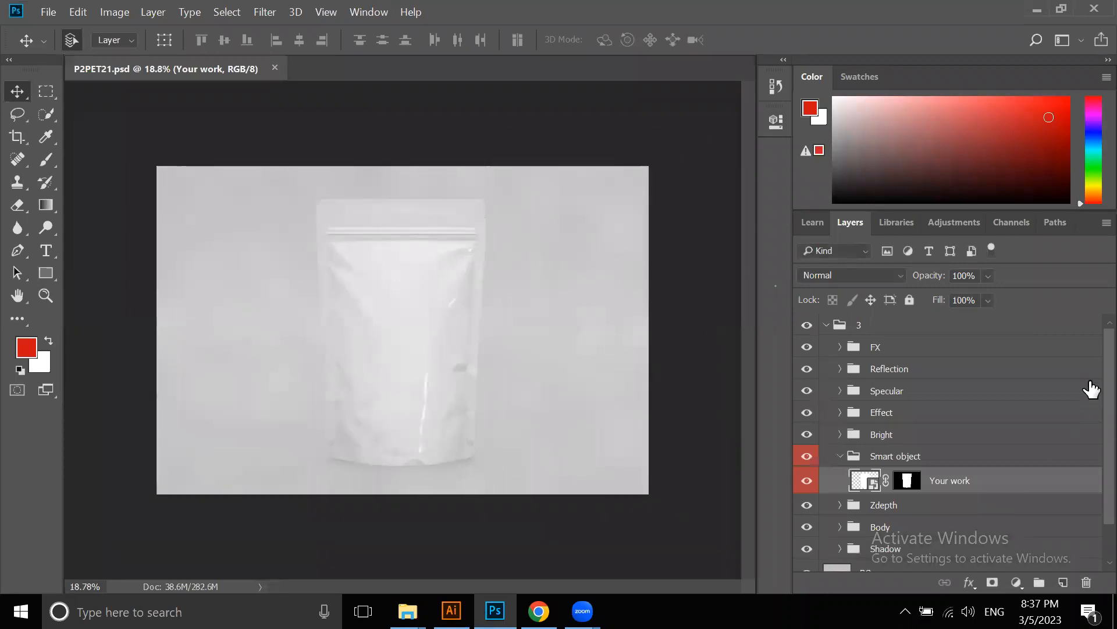
scroll(1019, 453, "down", 2)
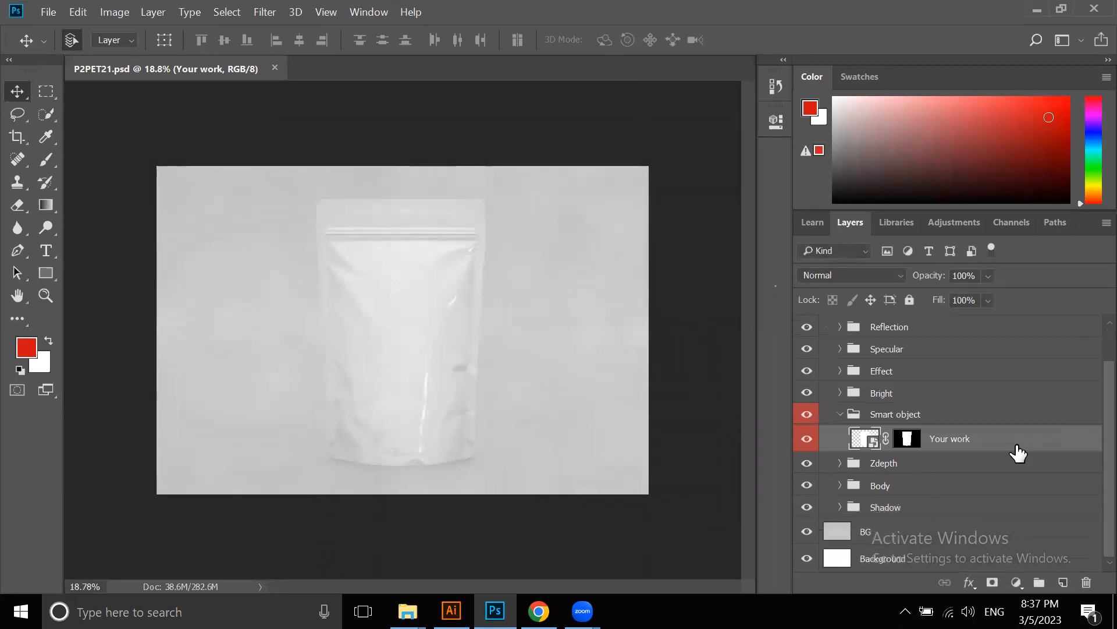
double_click(872, 444)
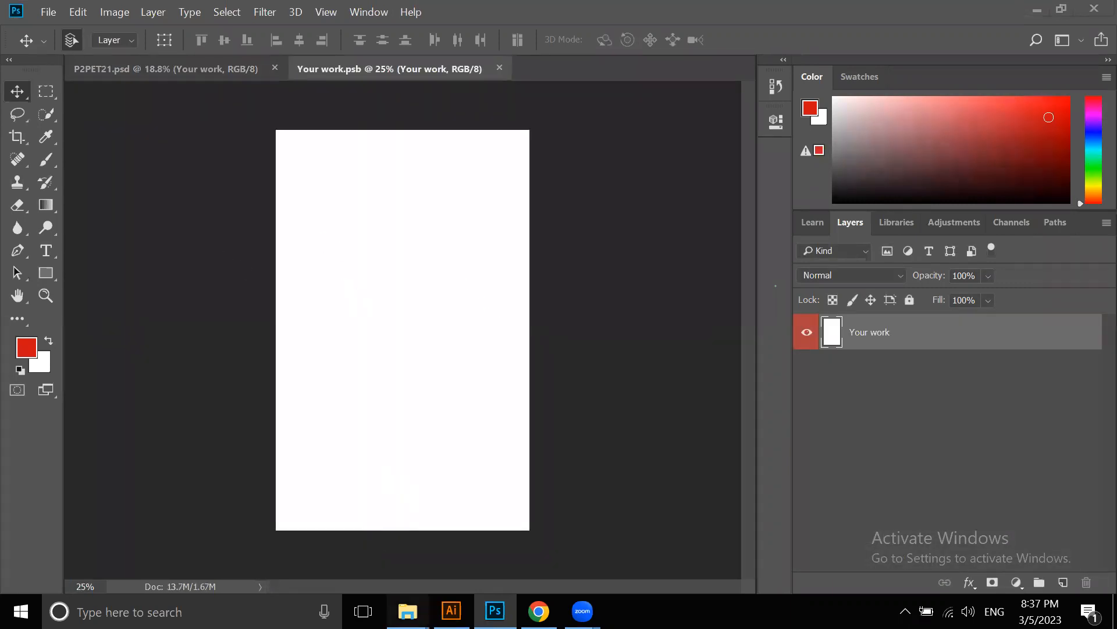
Bring the Seed-01 image from the desktop into the Your work.psb document
left_click(1034, 10)
left_click(1017, 10)
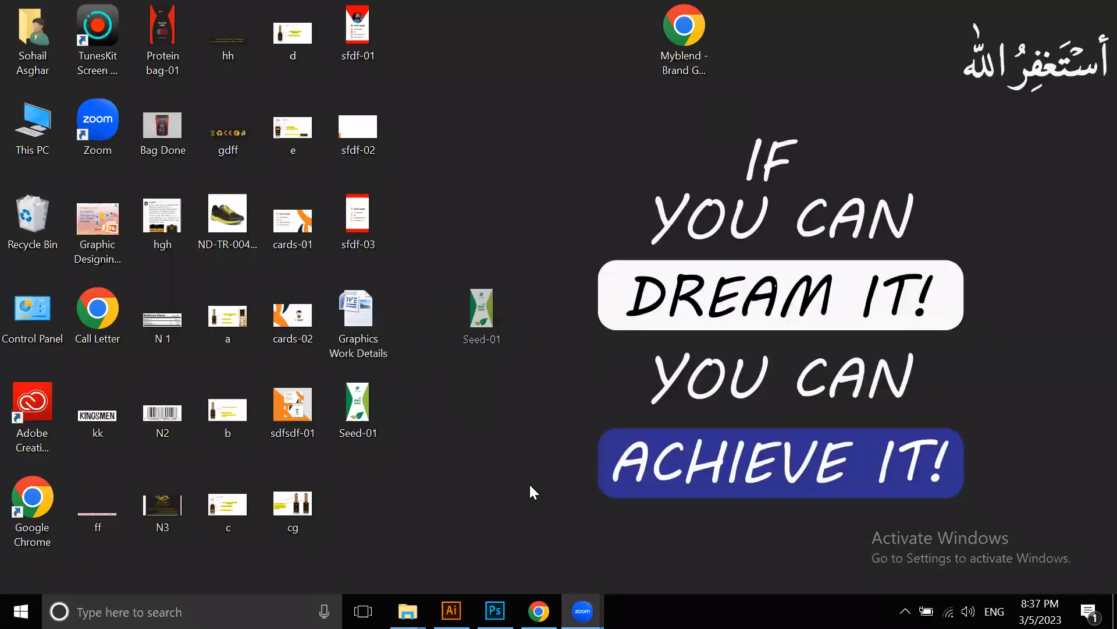
left_click_drag(481, 310, 405, 298)
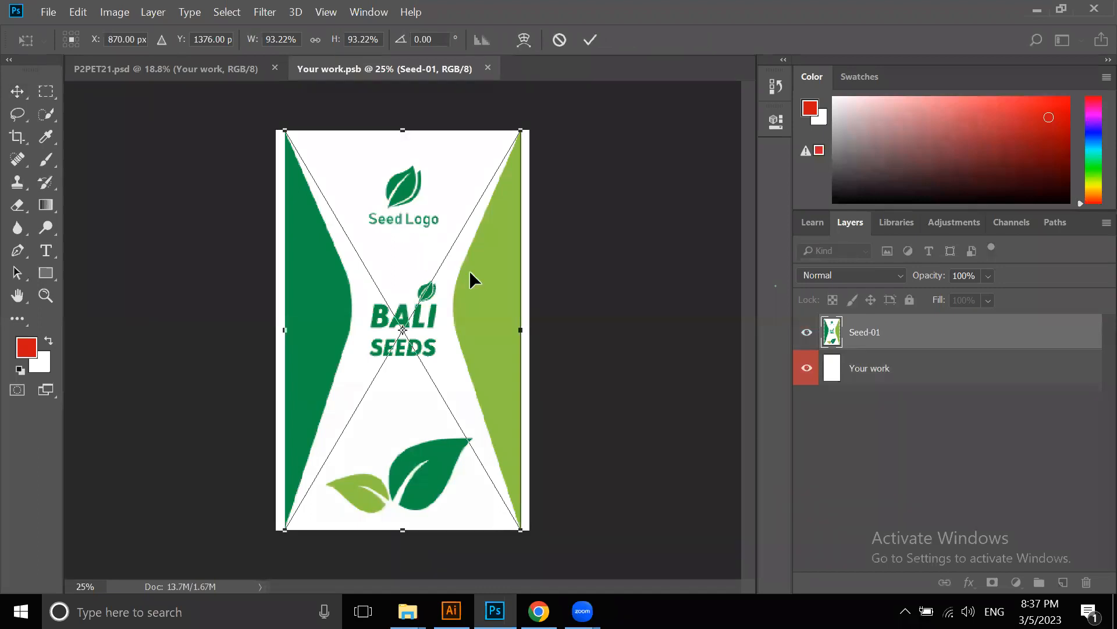
Scale the Seed-01 image to about 101.7% so it covers the canvas width, place it, and save the smart object
scroll(381, 250, "down", 2)
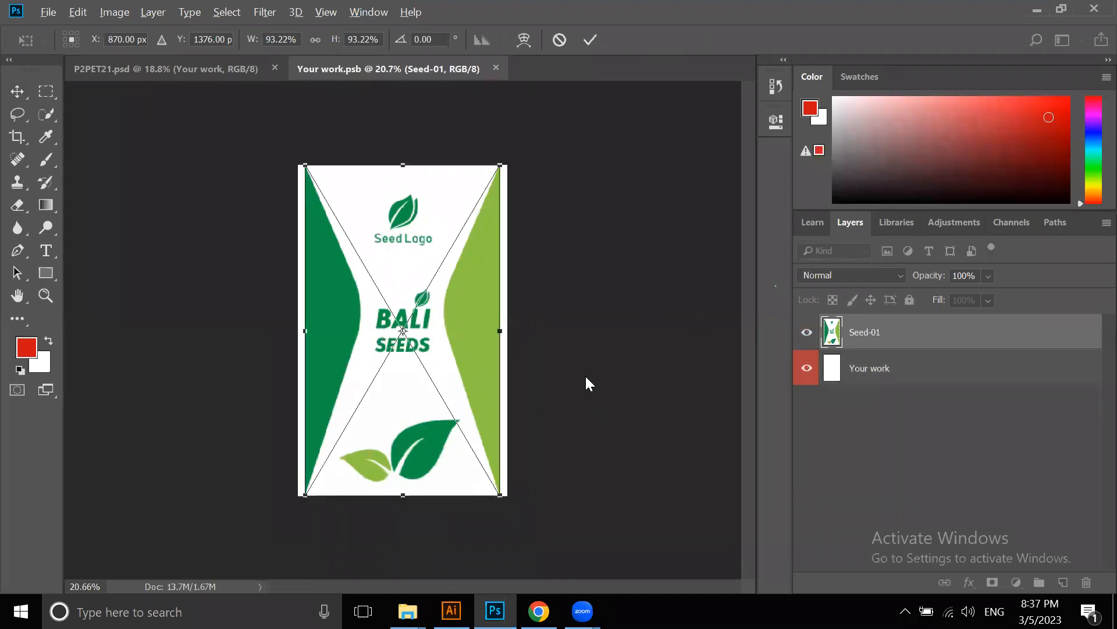
scroll(501, 282, "down", 2)
left_click_drag(486, 463, 507, 472)
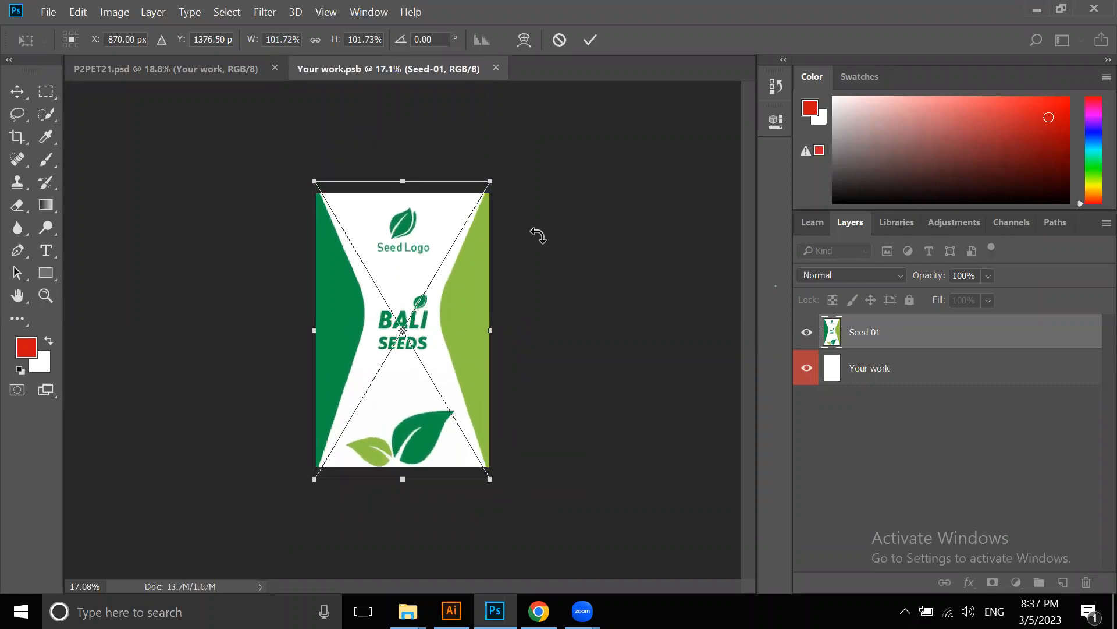
key("ctrl+s")
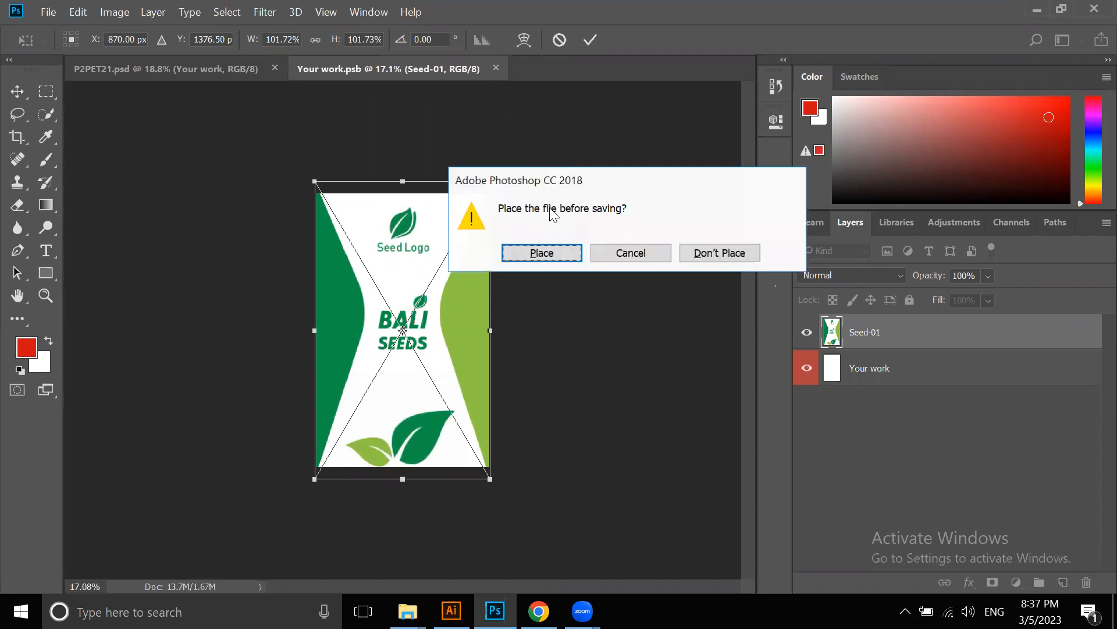
left_click(541, 252)
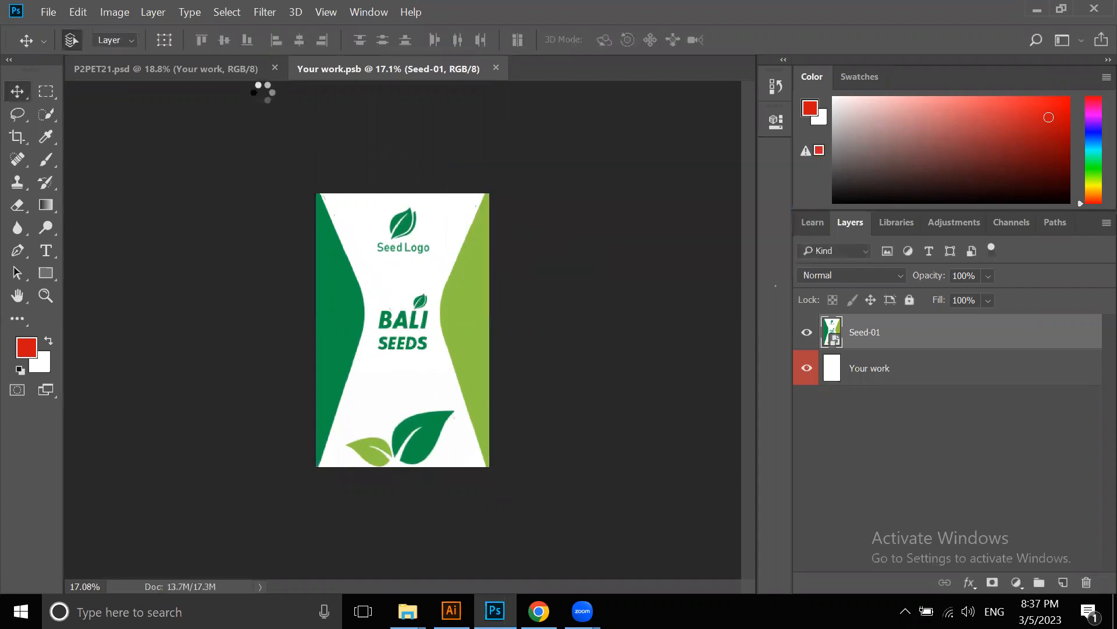
Return to the P2PET21.psd mockup and examine how the seed label sits on the pouch
left_click(243, 75)
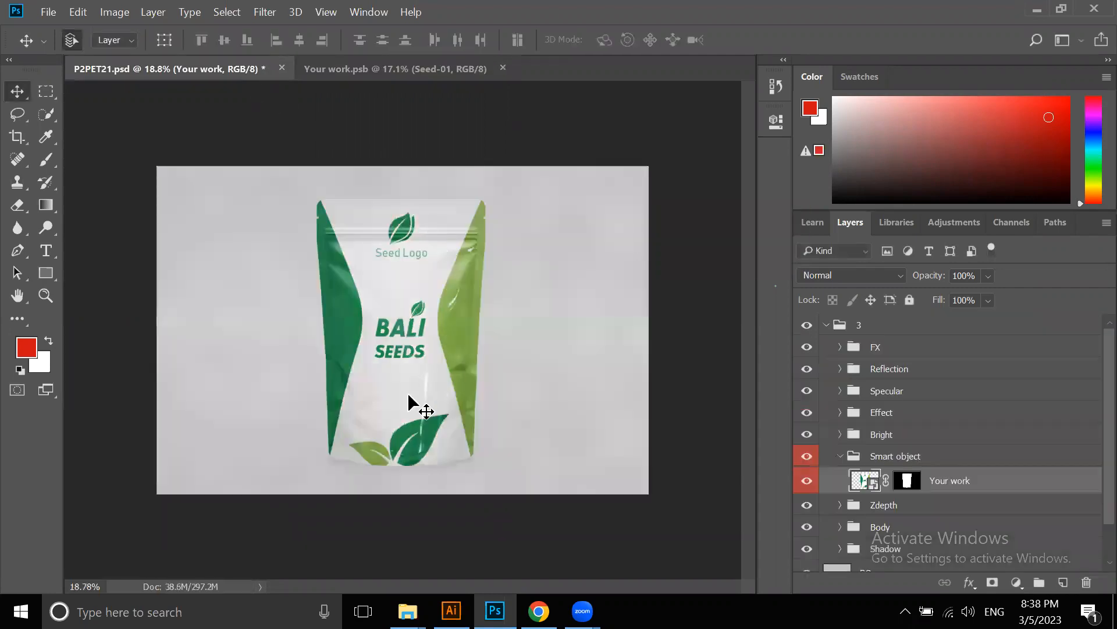
scroll(397, 393, "up", 1)
scroll(397, 392, "up", 2)
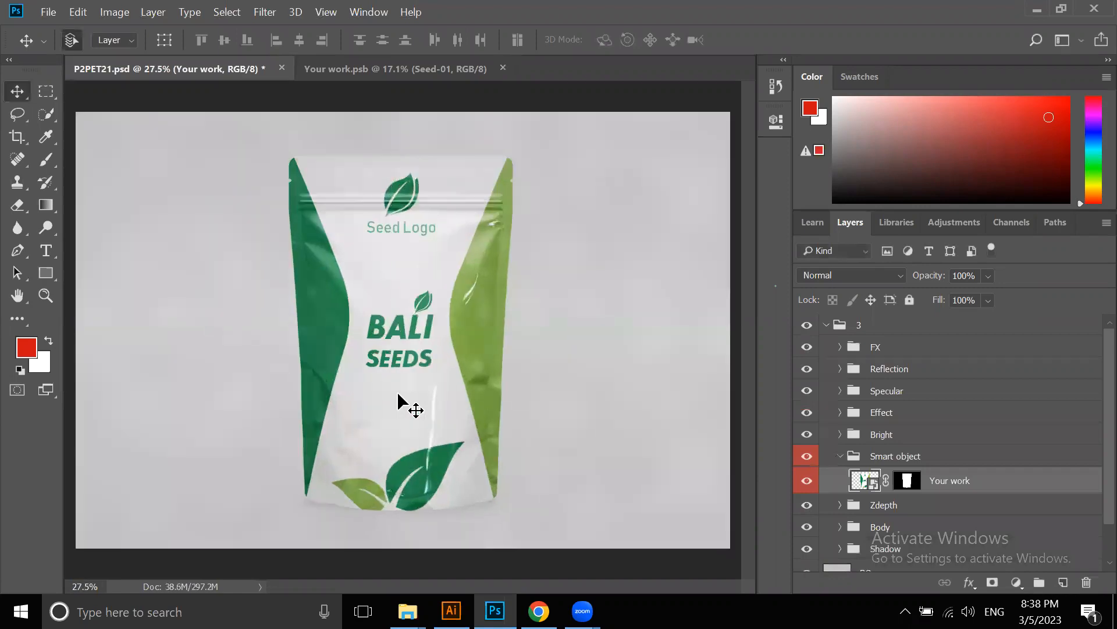
scroll(444, 248, "down", 2)
scroll(443, 248, "up", 2)
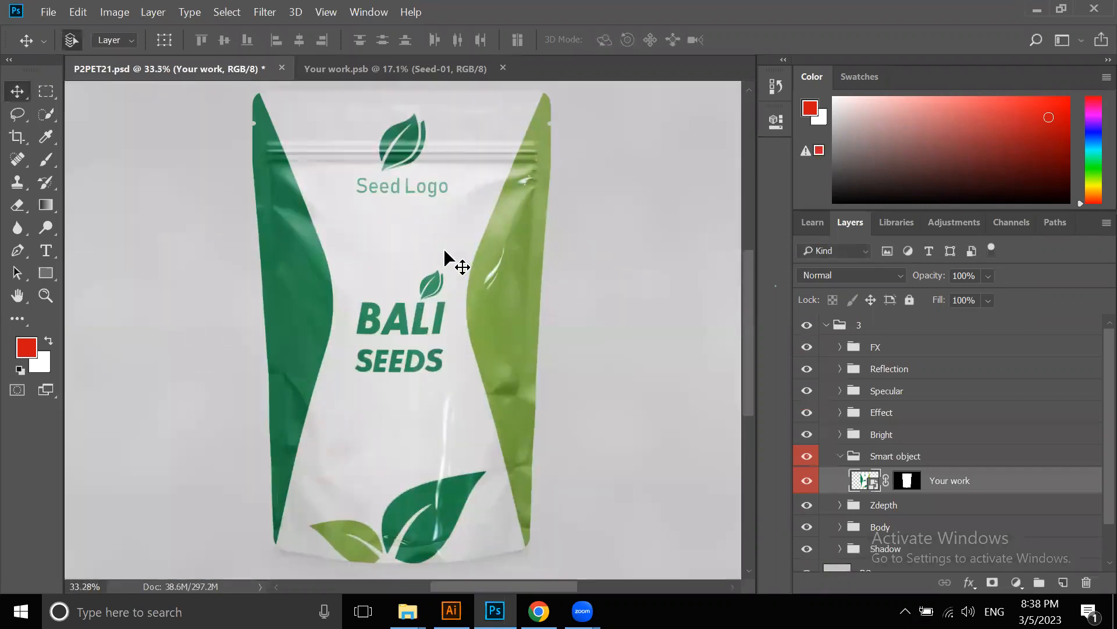
scroll(444, 248, "down", 2)
Export the pouch mockup as a JPG at 100% quality to the Desktop with the file name "Seed pack"
left_click(46, 13)
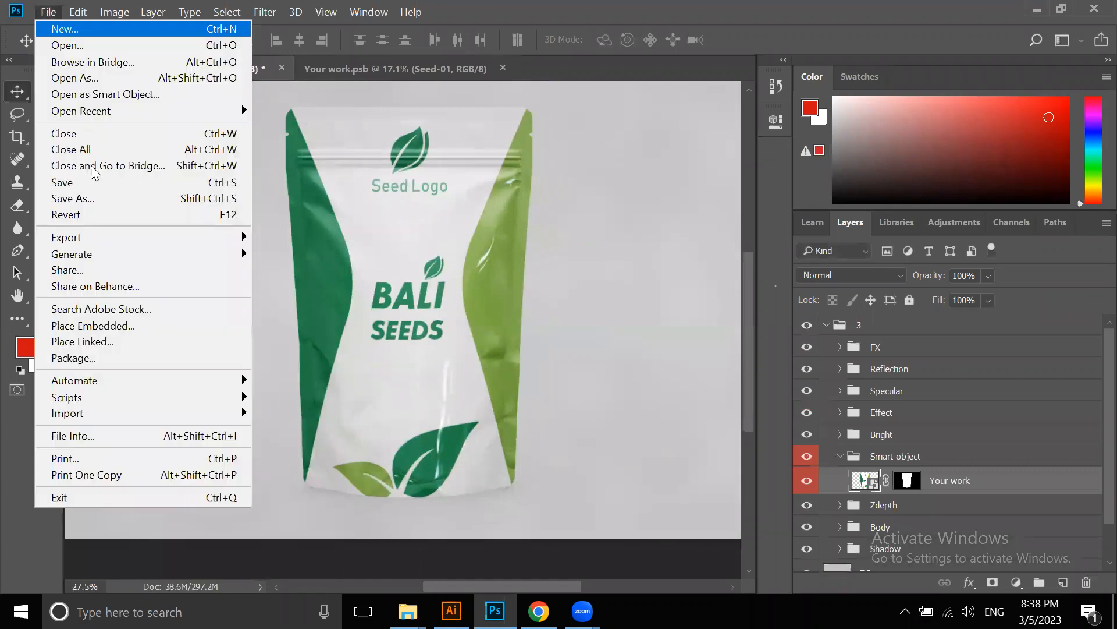
mouse_move(233, 238)
left_click(294, 254)
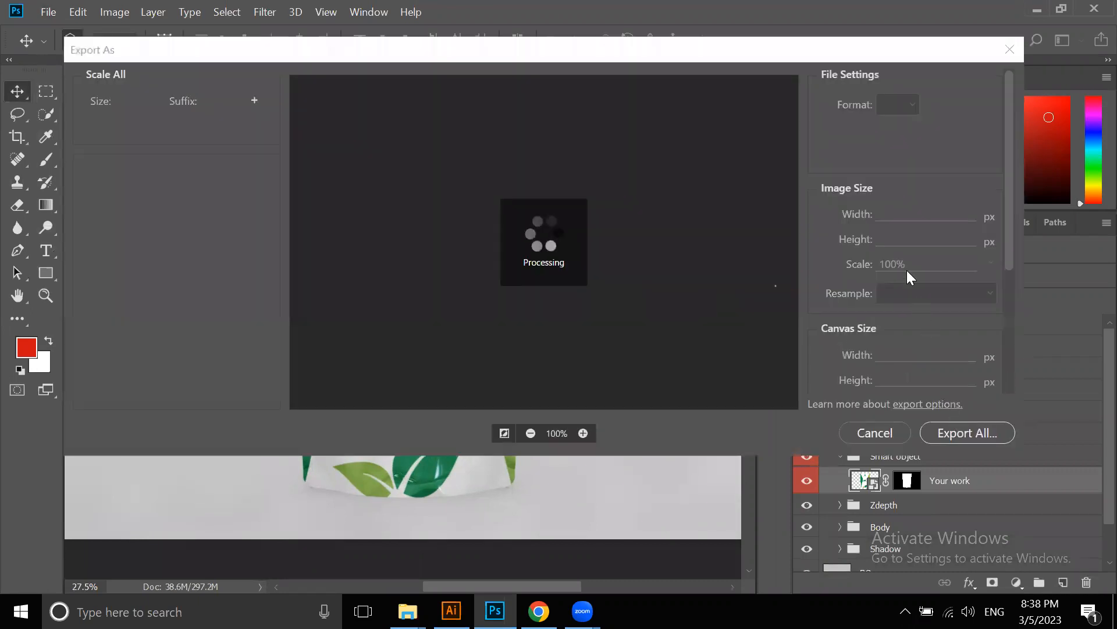
left_click(895, 107)
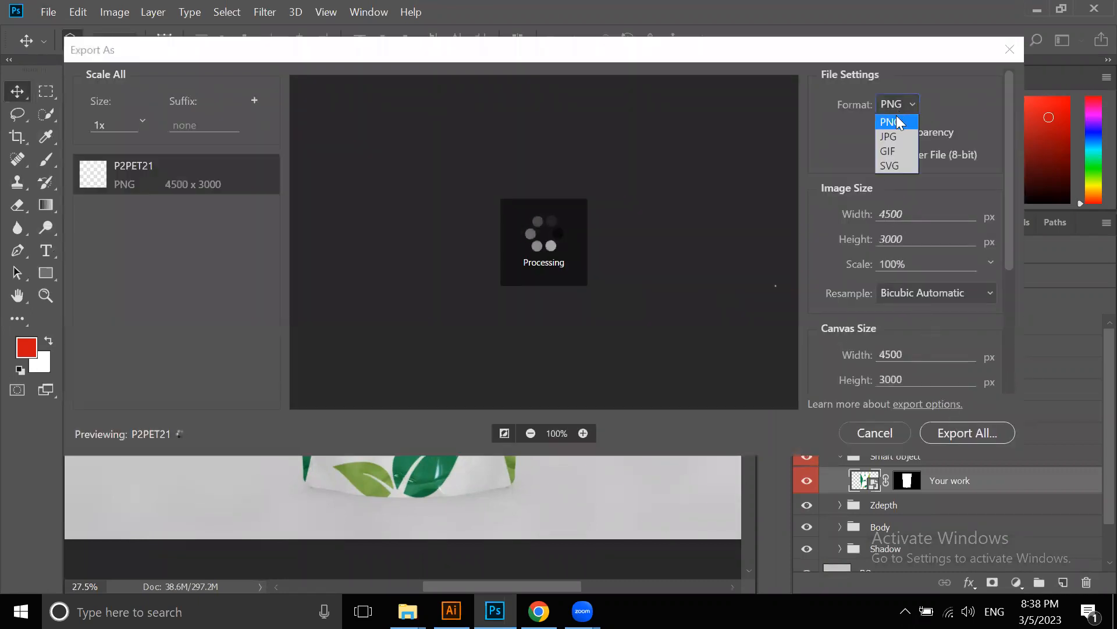
left_click(896, 132)
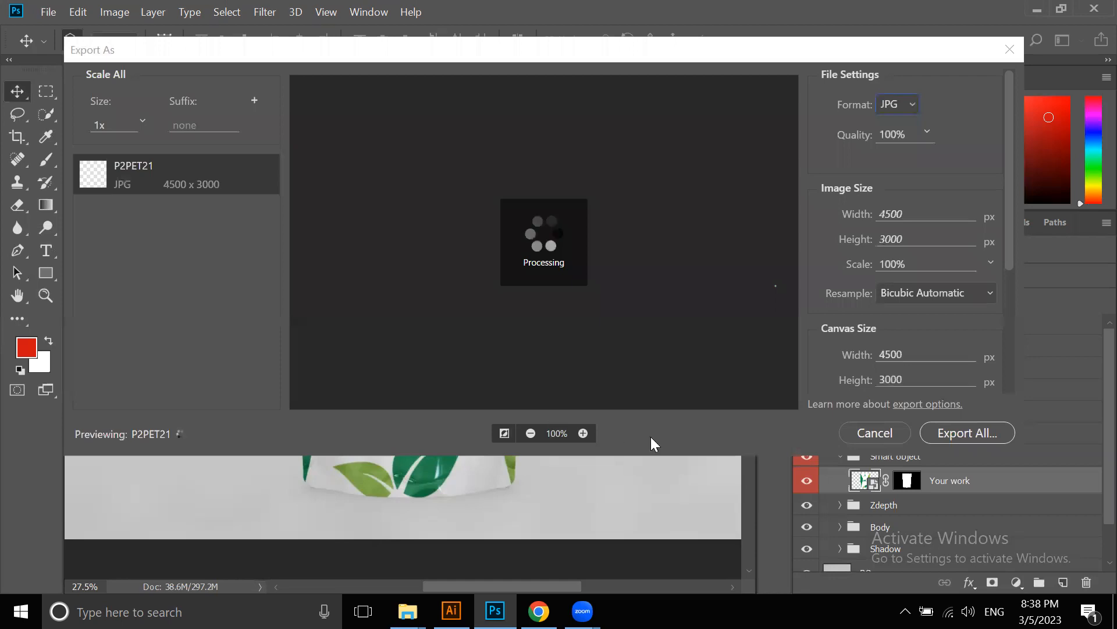
left_click(958, 431)
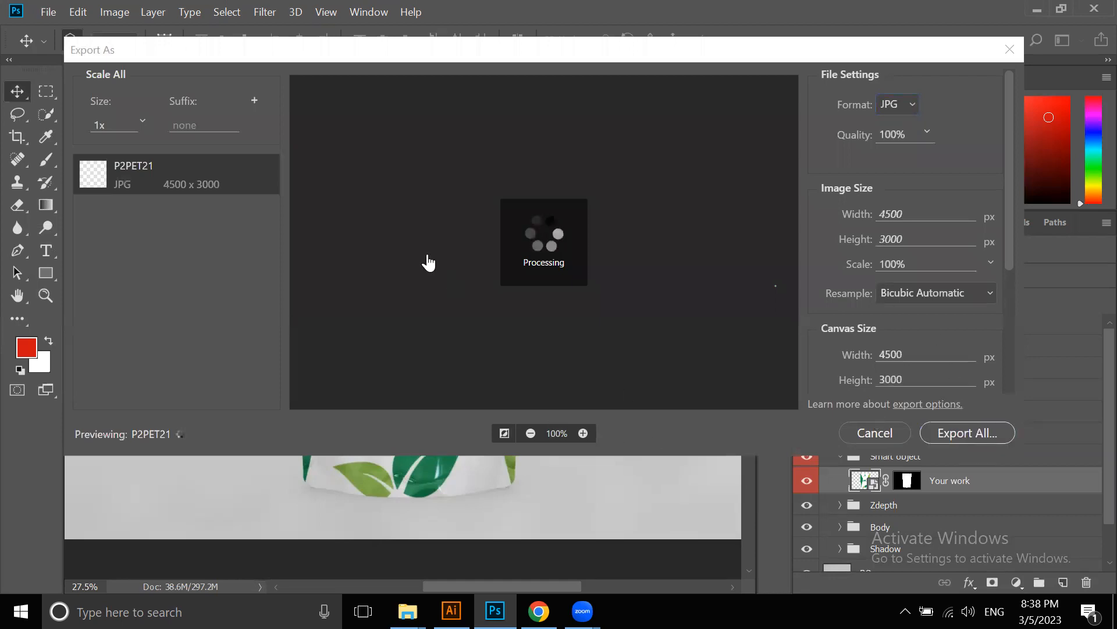
left_click(85, 131)
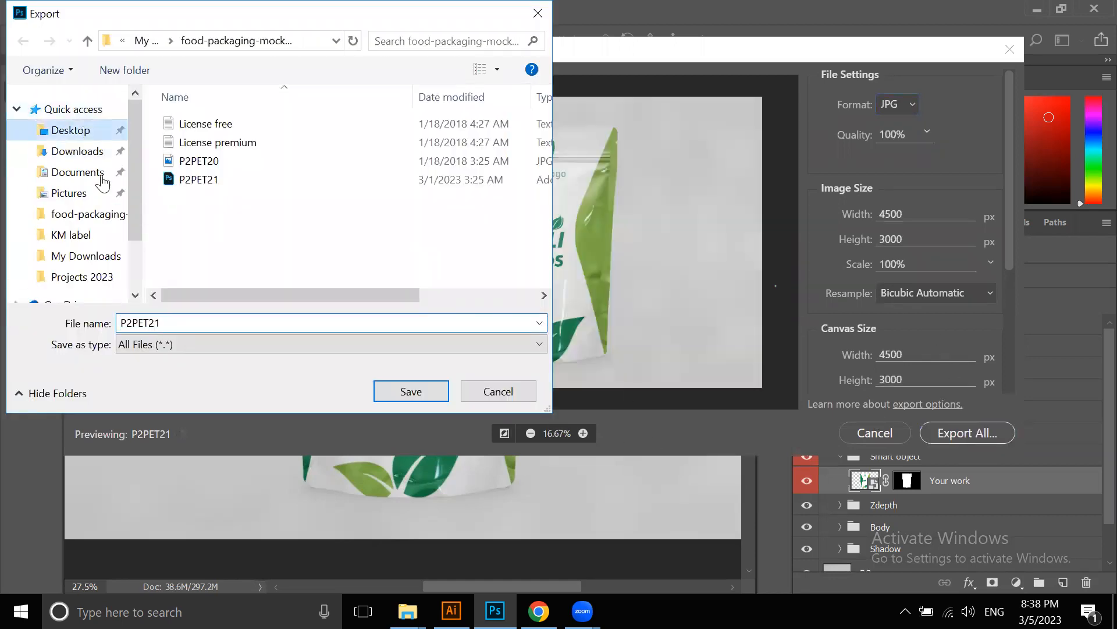
type("Seed pack")
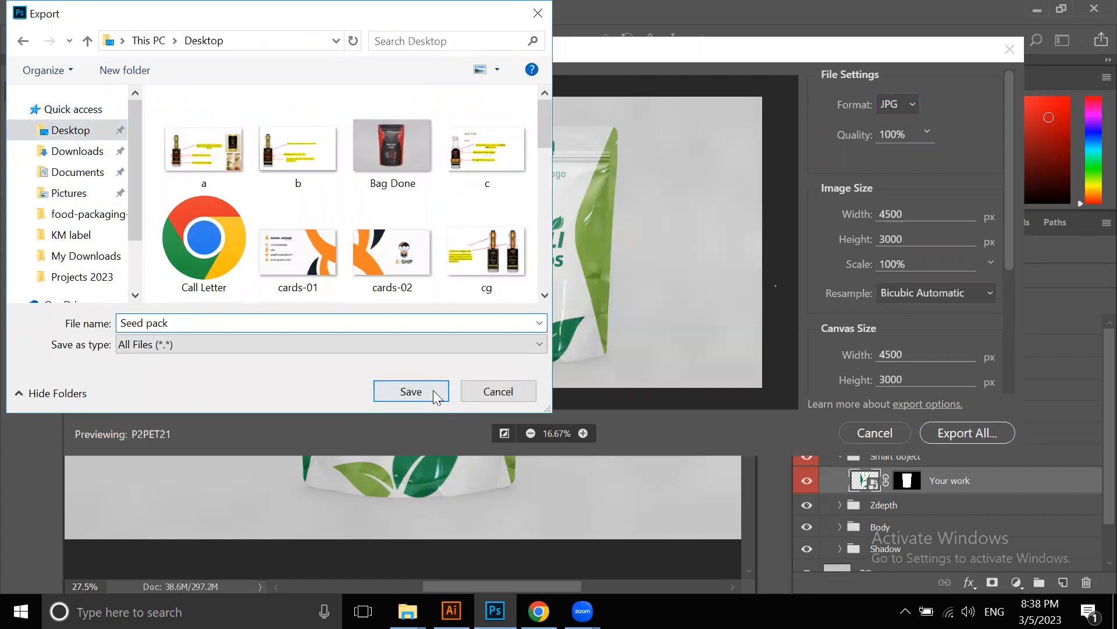
left_click(433, 390)
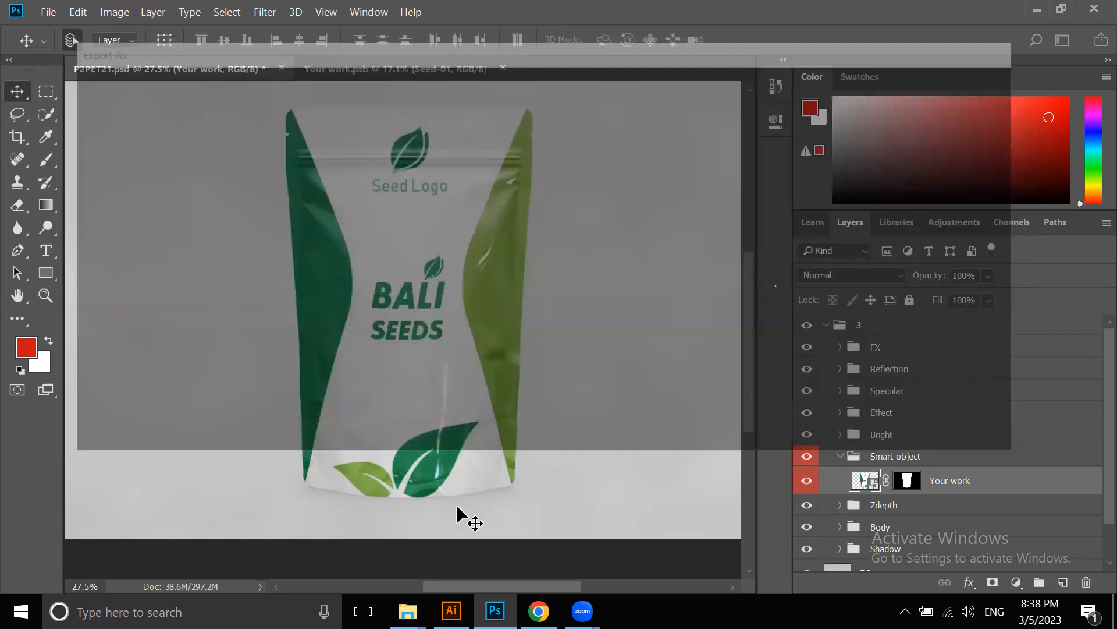
Switch to the desktop and open the exported Seed pack image in the Photos viewer
key("alt+Tab")
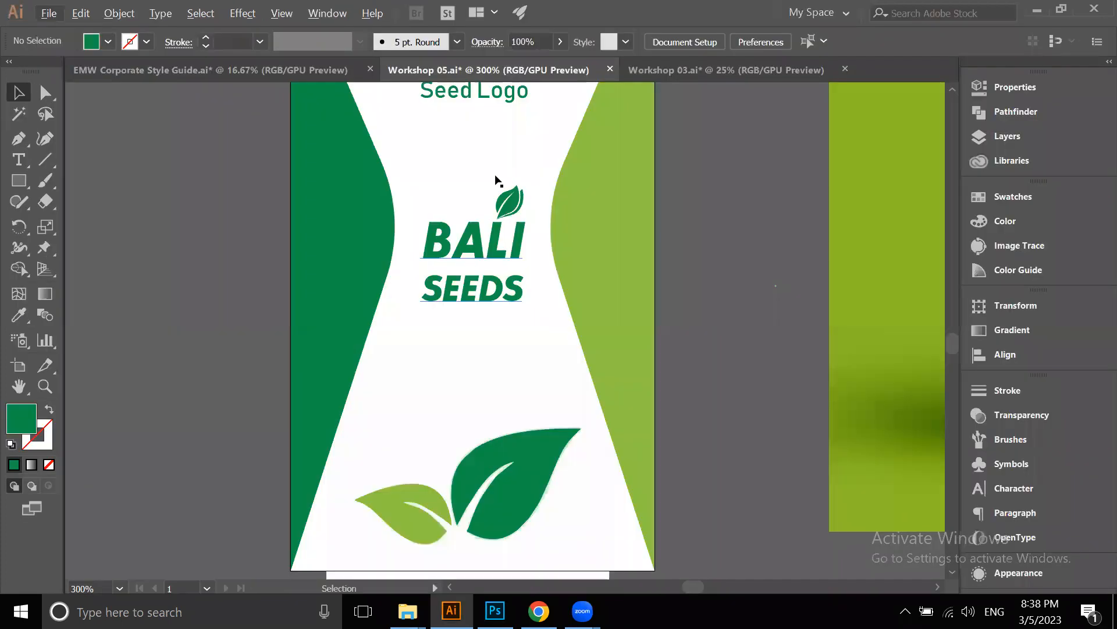
key("ctrl+minus")
key("ctrl+minus")
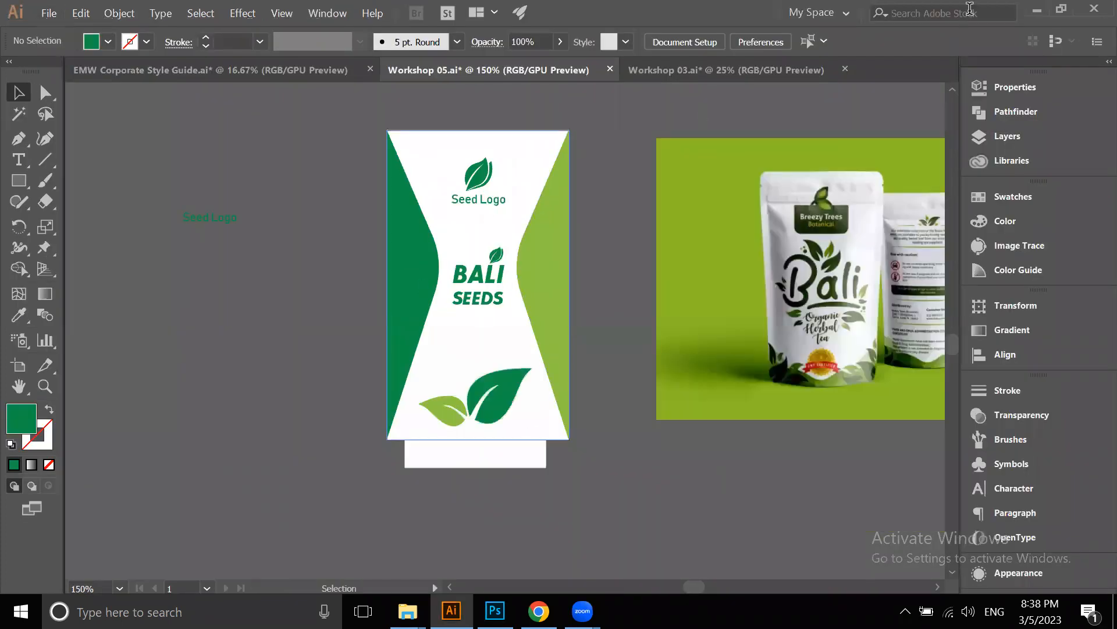
left_click(1027, 6)
left_click(1028, 6)
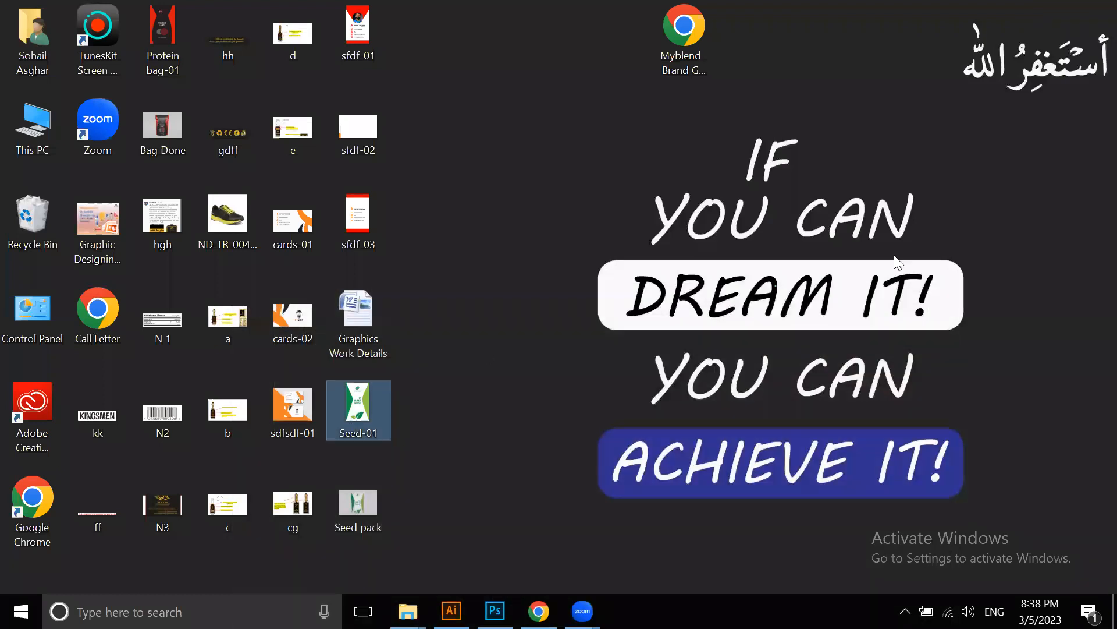
key("Return")
key("Right")
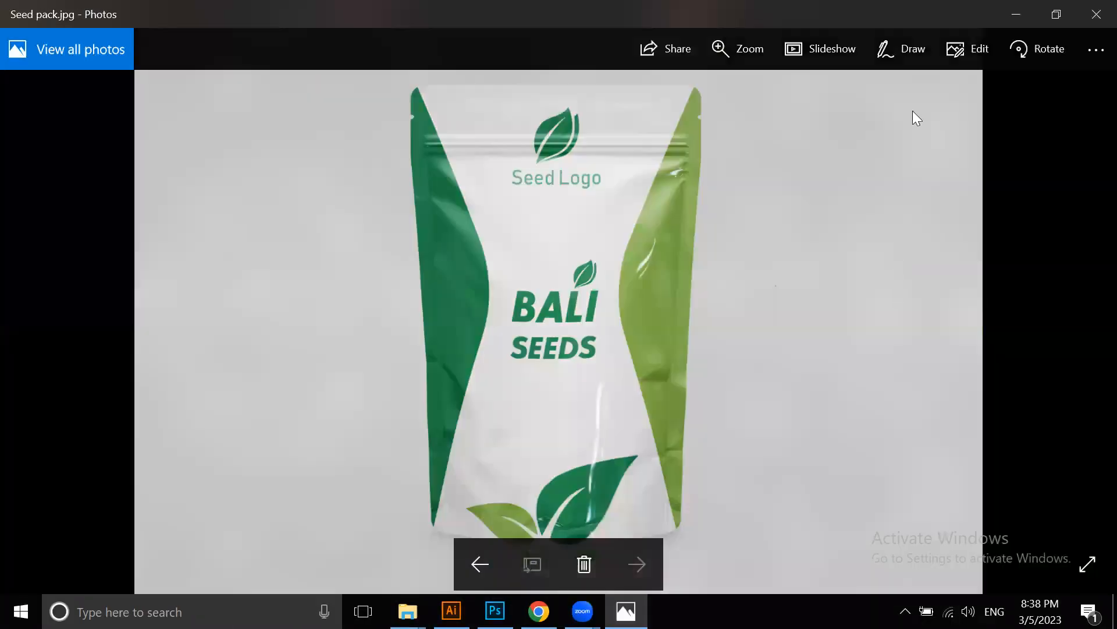
Examine the BALI SEEDS lettering, Seed Logo and pouch edges up close in the exported image, and close the viewer
left_click(740, 48)
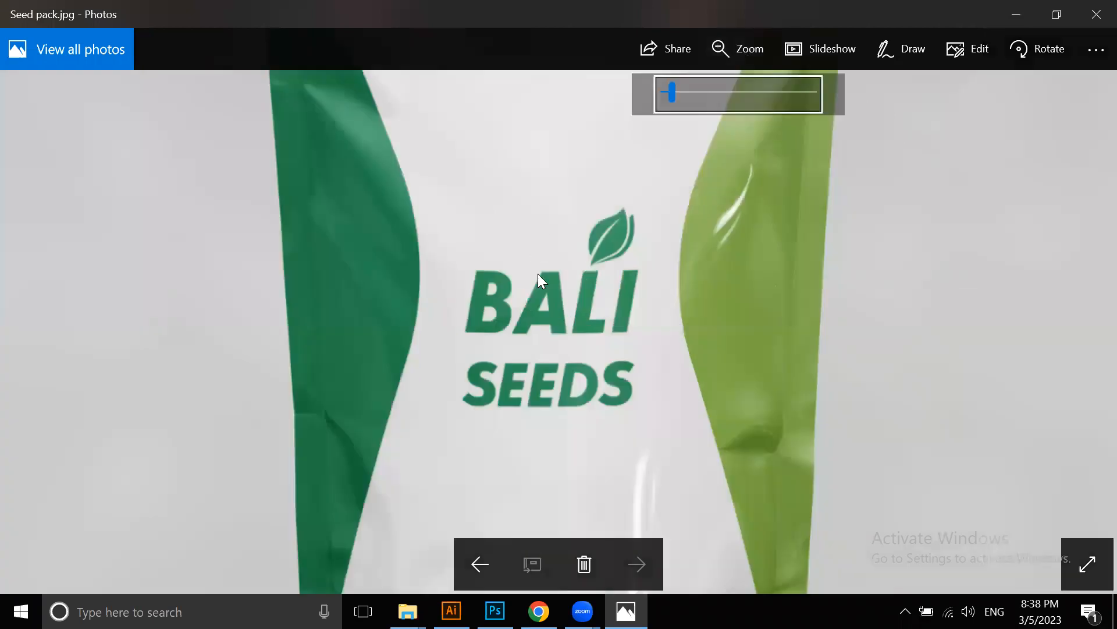
left_click(701, 92)
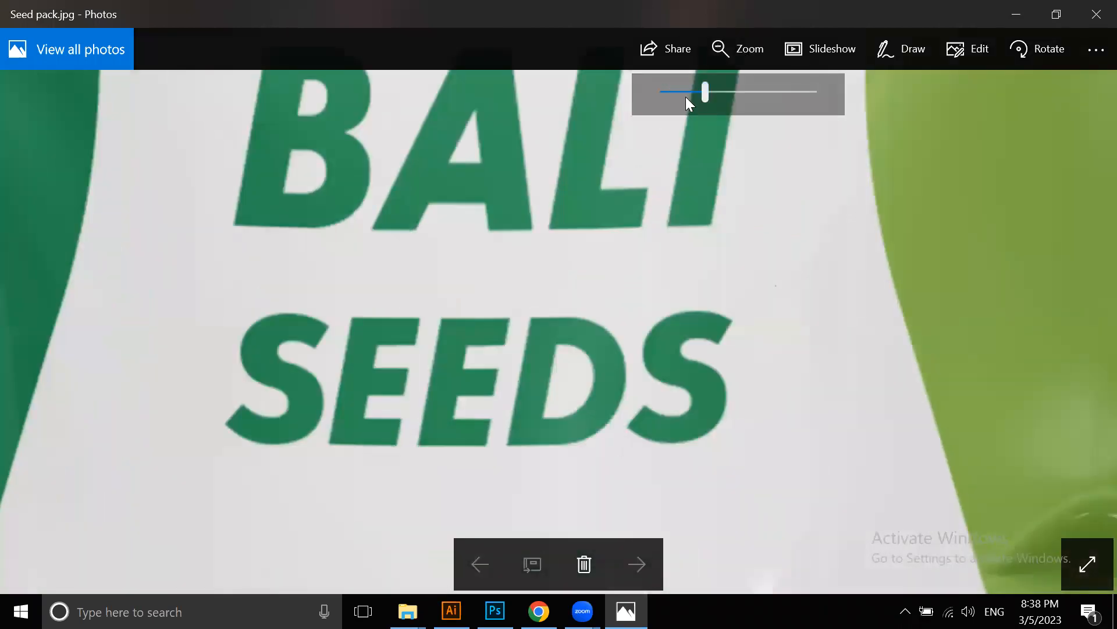
left_click(686, 93)
left_click_drag(456, 297, 687, 477)
left_click_drag(300, 254, 317, 416)
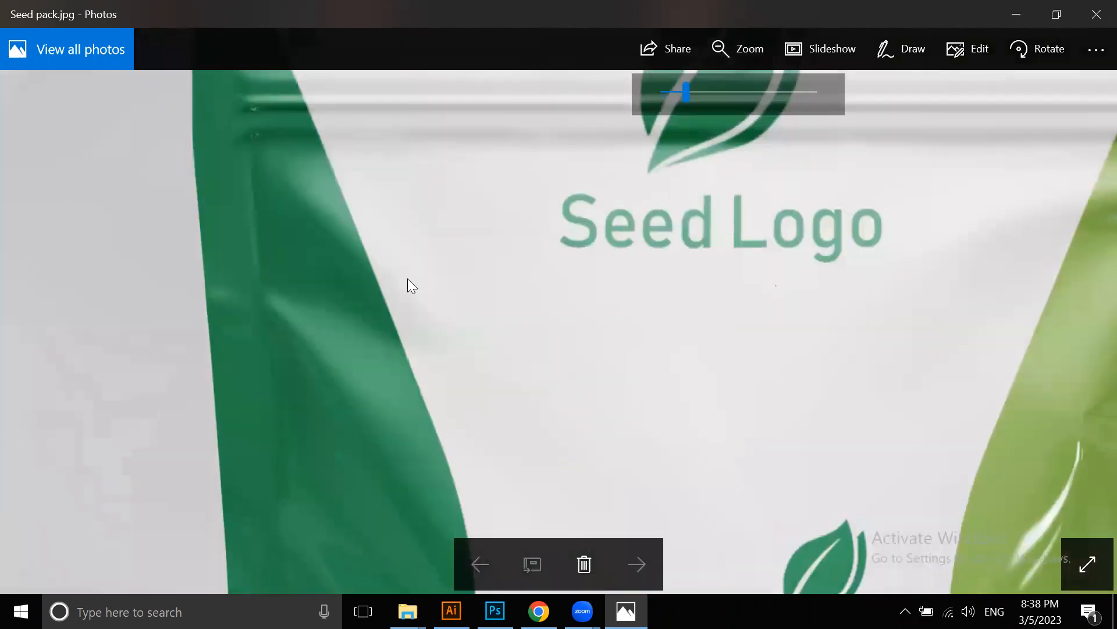
left_click_drag(408, 278, 308, 405)
left_click_drag(683, 92, 661, 92)
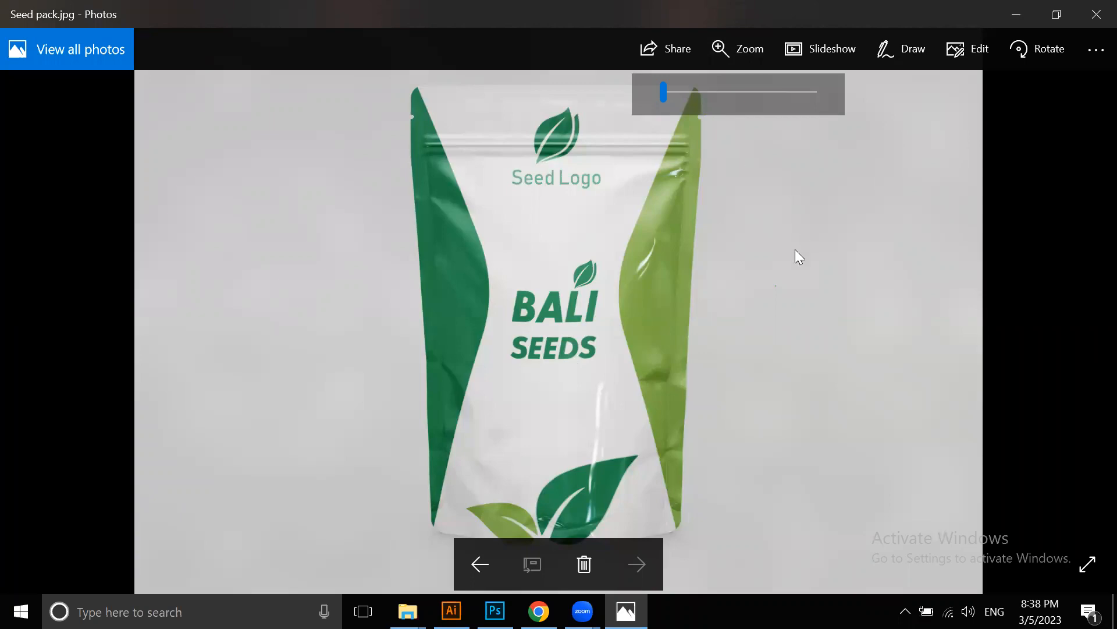
left_click(1096, 14)
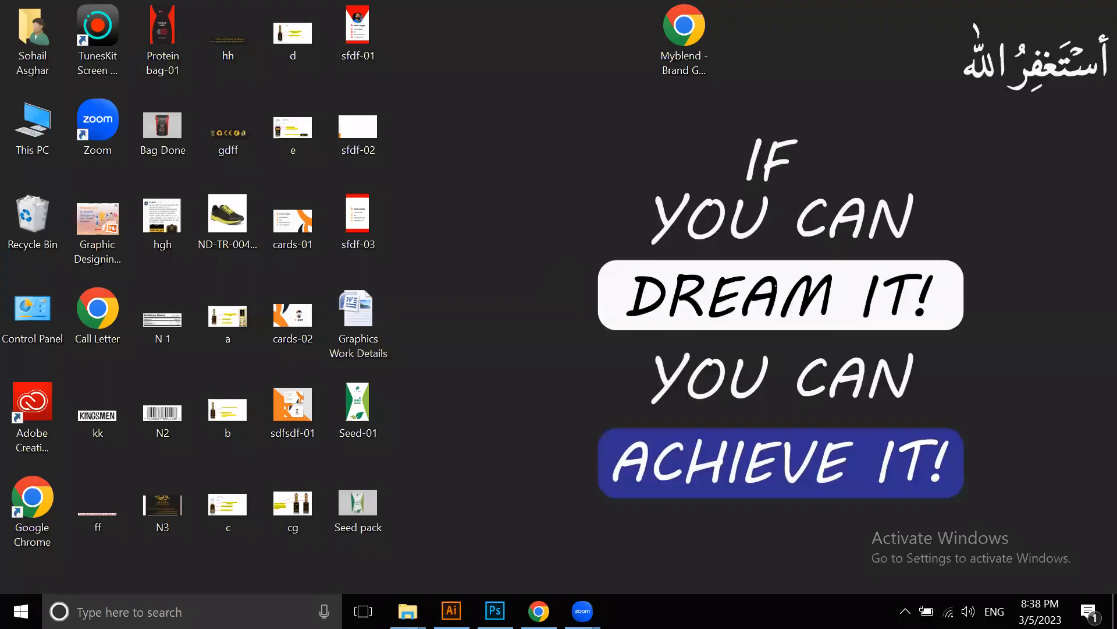
Return to Workshop 05.ai in Illustrator and compare the seed label with the Bali herbal tea pouch reference and its leaf decorations
key("alt+Tab")
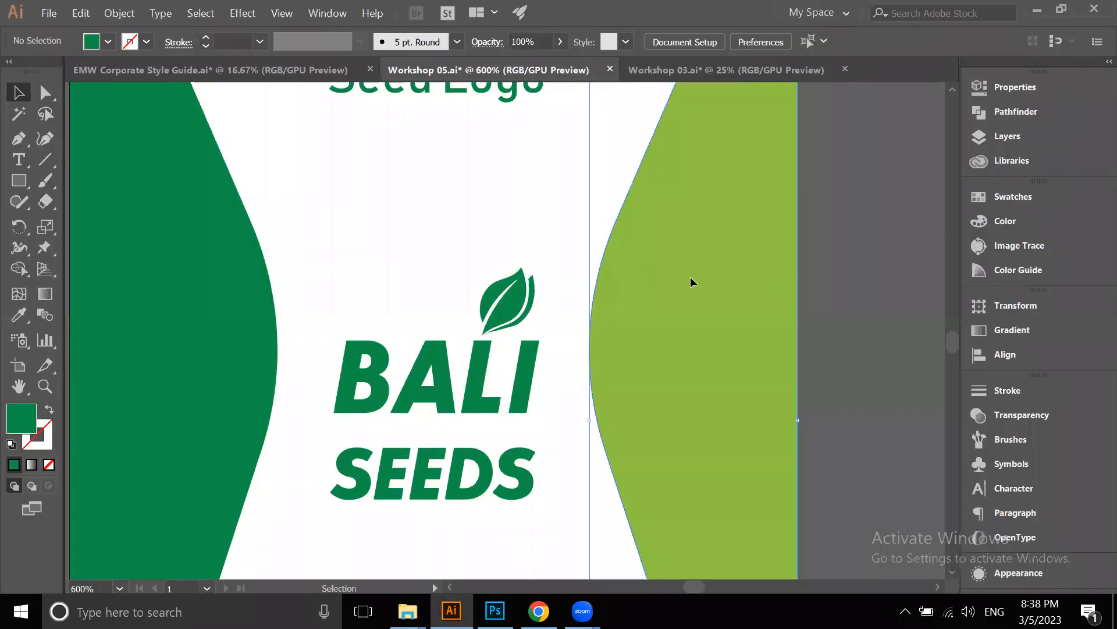
scroll(693, 276, "down", 3)
left_click_drag(704, 285, 629, 291)
scroll(629, 291, "down", 2)
left_click_drag(464, 180, 618, 386)
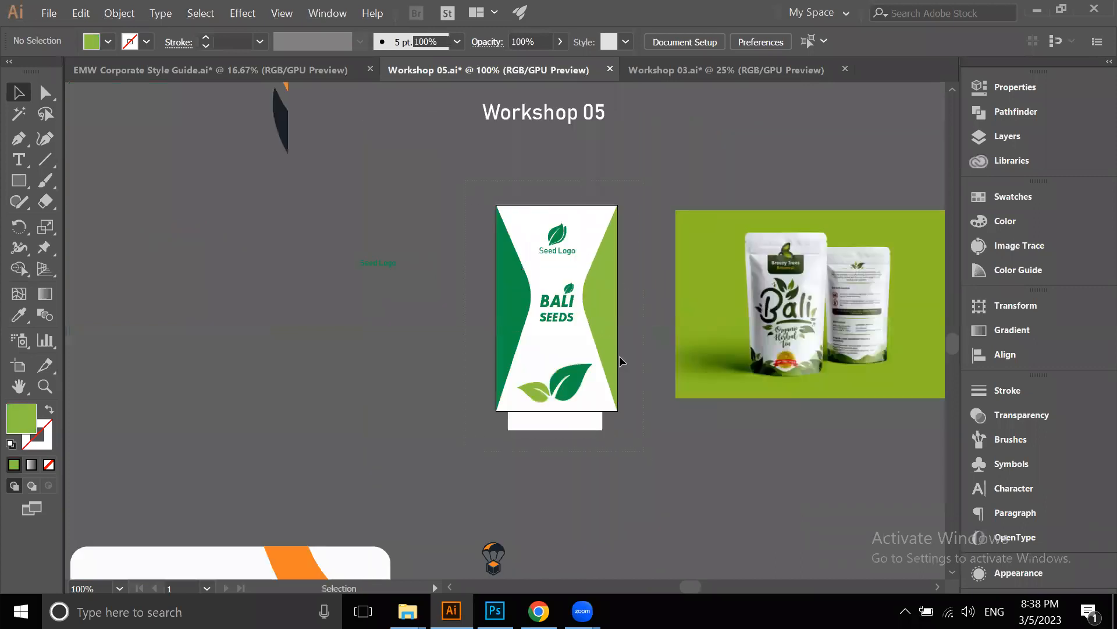
left_click(639, 265)
left_click_drag(804, 329, 587, 297)
scroll(626, 296, "up", 3)
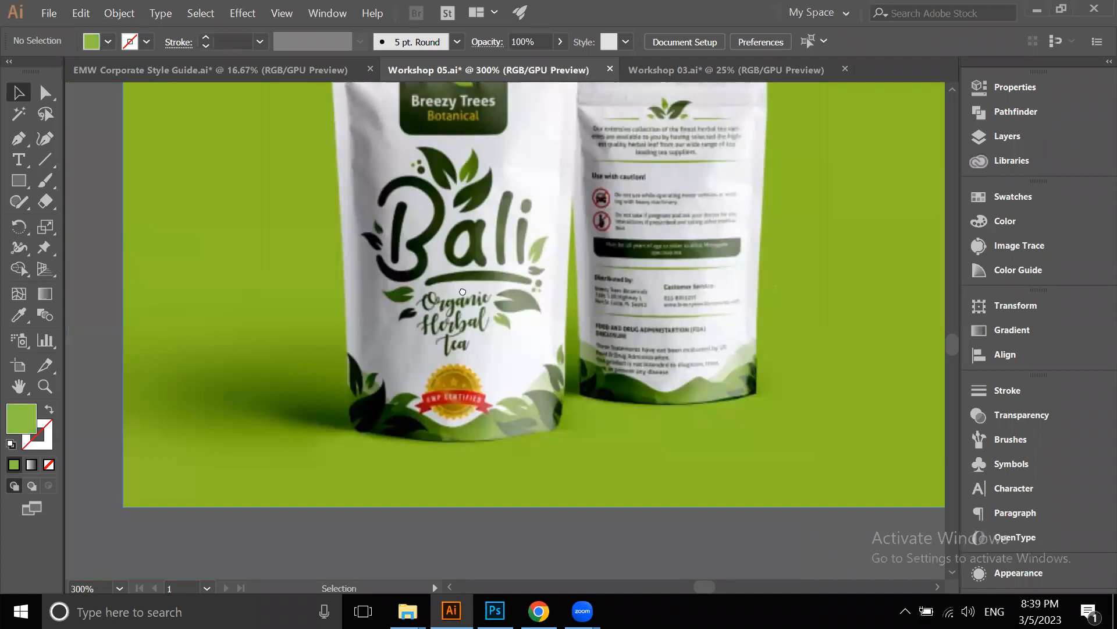
scroll(463, 291, "down", 2)
scroll(333, 366, "up", 4)
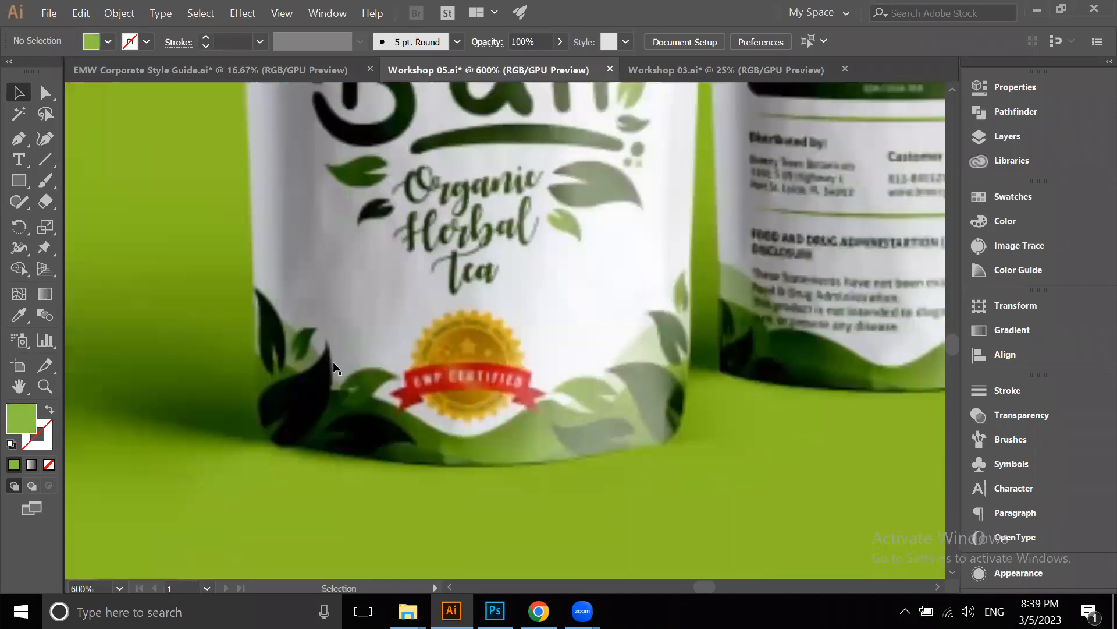
Switch to Chrome, close the leaf image preview to look over the leaf vector results, and return to Illustrator
key("alt+Tab")
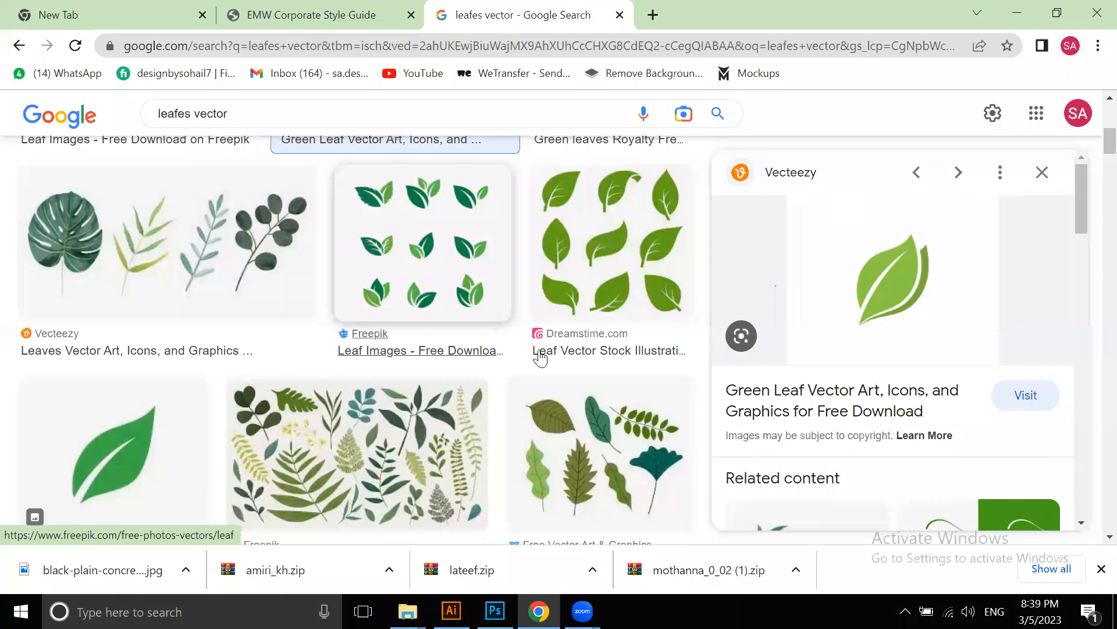
key("Escape")
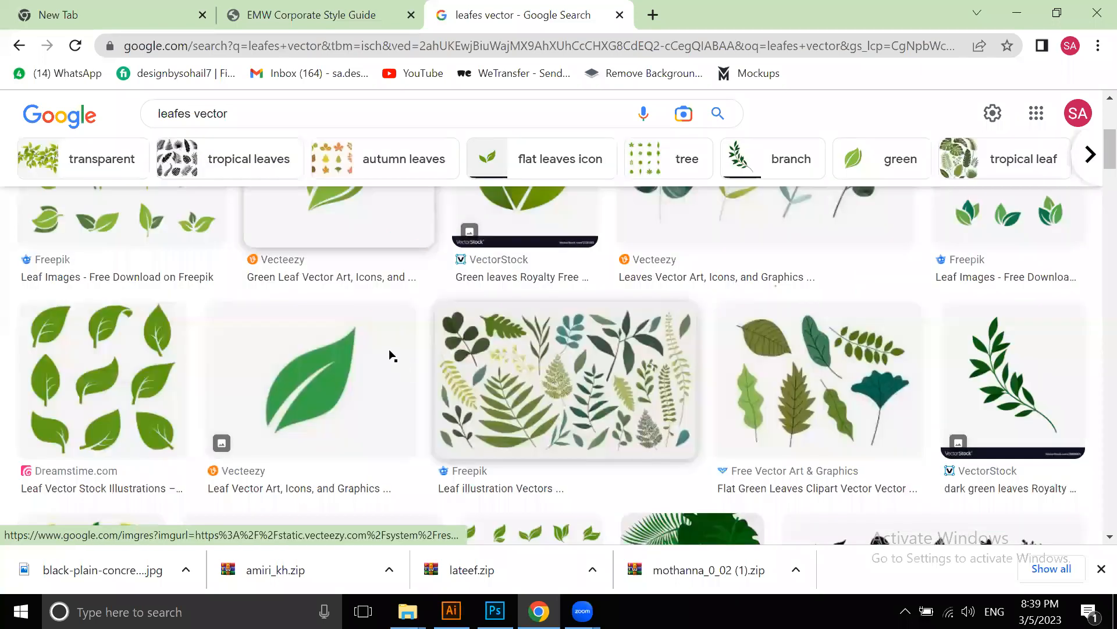
key("alt+Tab")
scroll(687, 297, "down", 2)
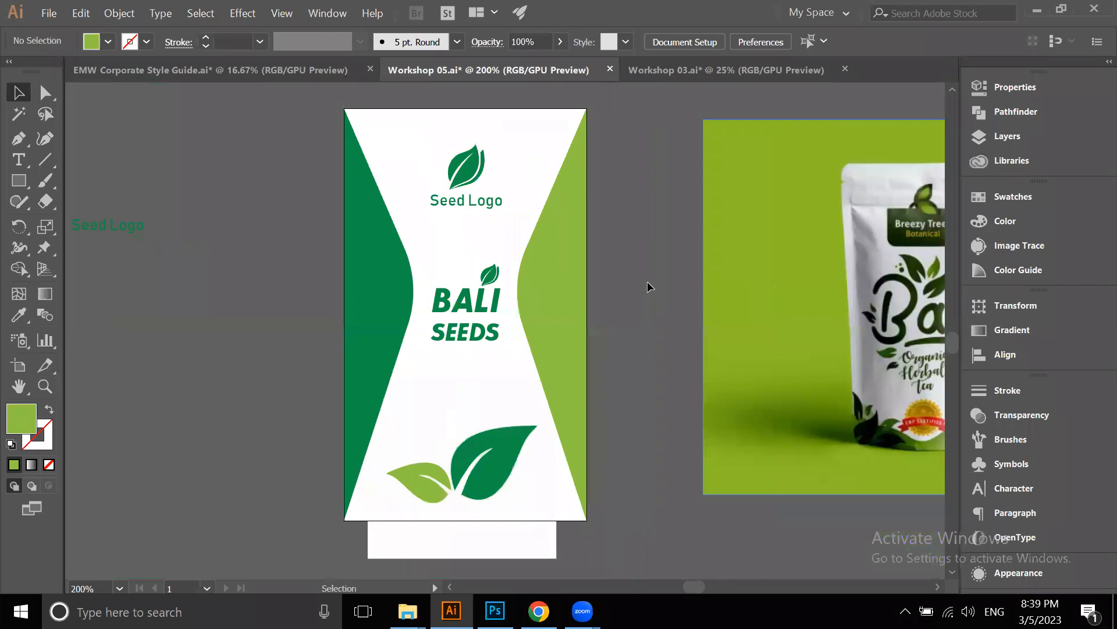
scroll(512, 244, "down", 1)
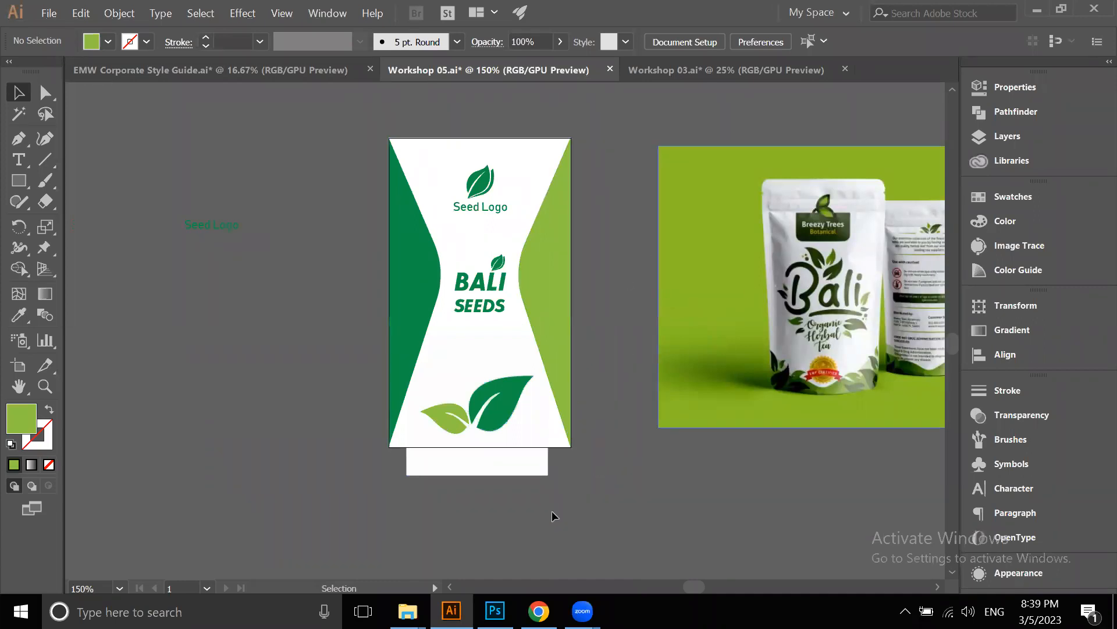
mouse_move(495, 606)
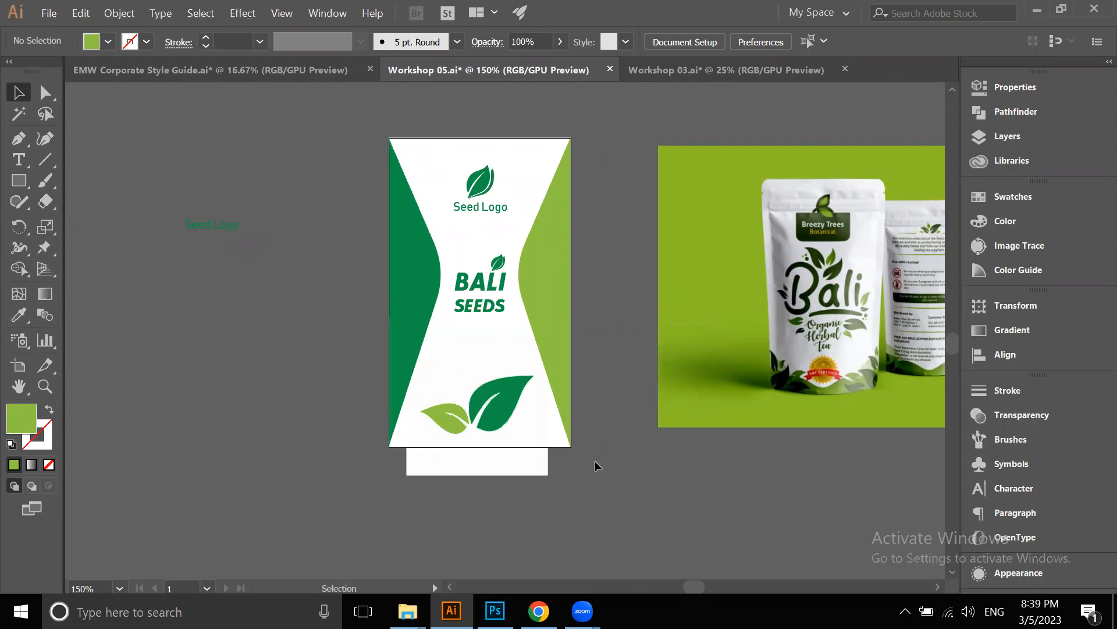
scroll(582, 343, "down", 5)
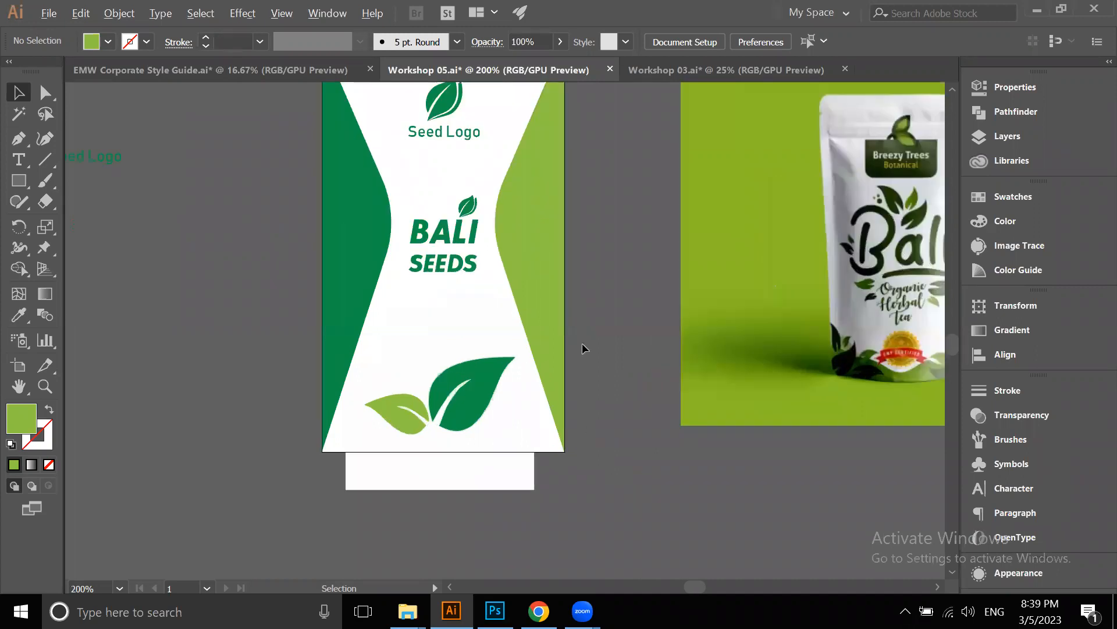
left_click_drag(691, 190, 412, 315)
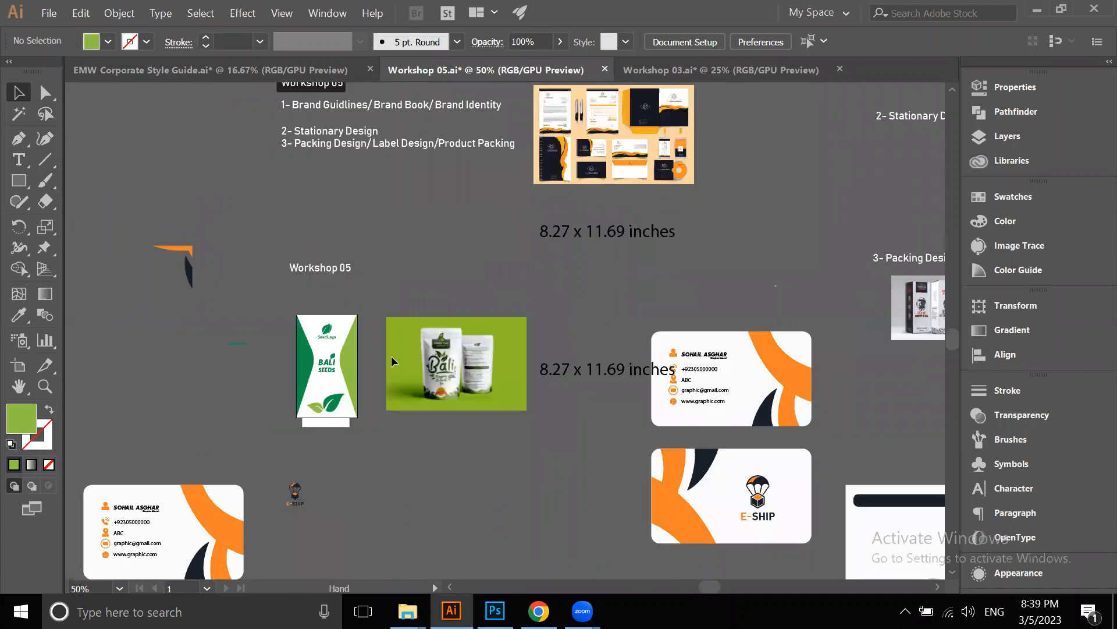
scroll(419, 219, "down", 1)
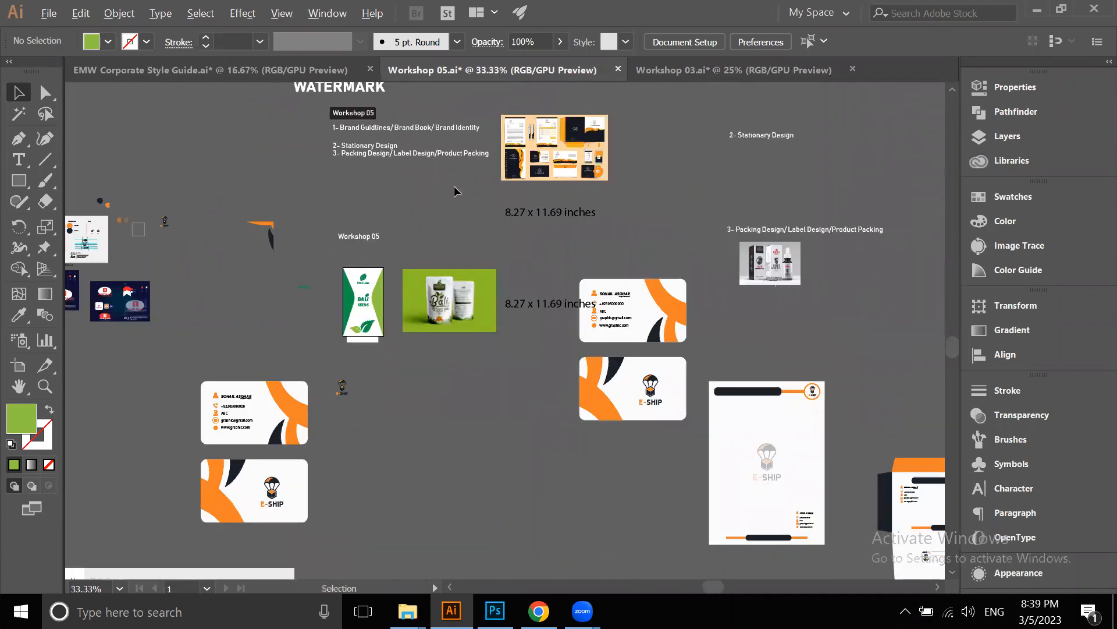
scroll(430, 185, "down", 1)
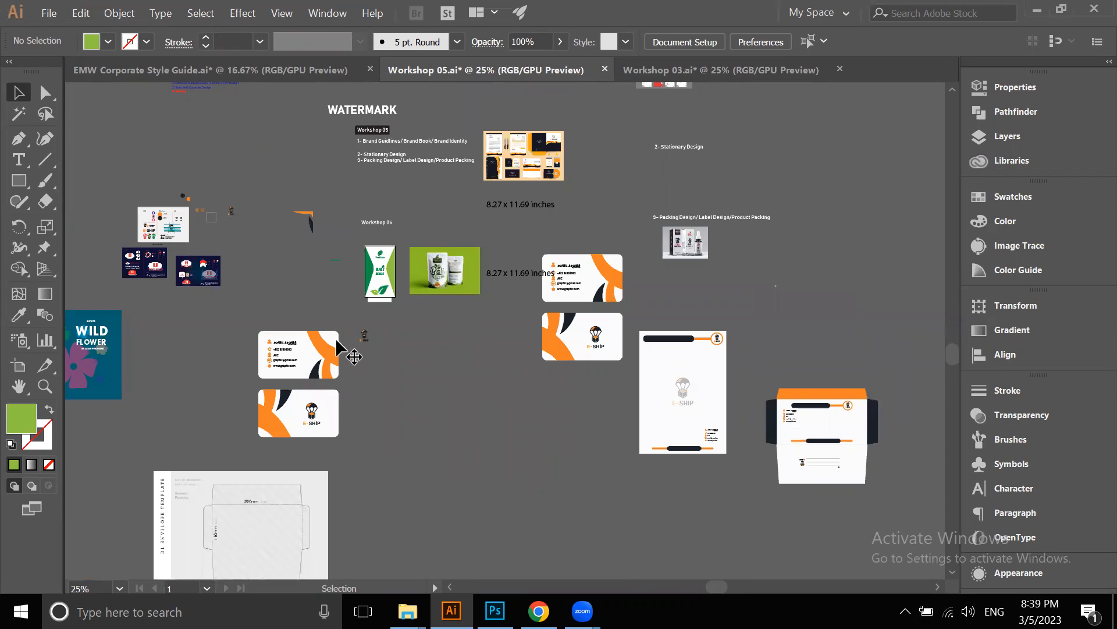
key("alt+Tab")
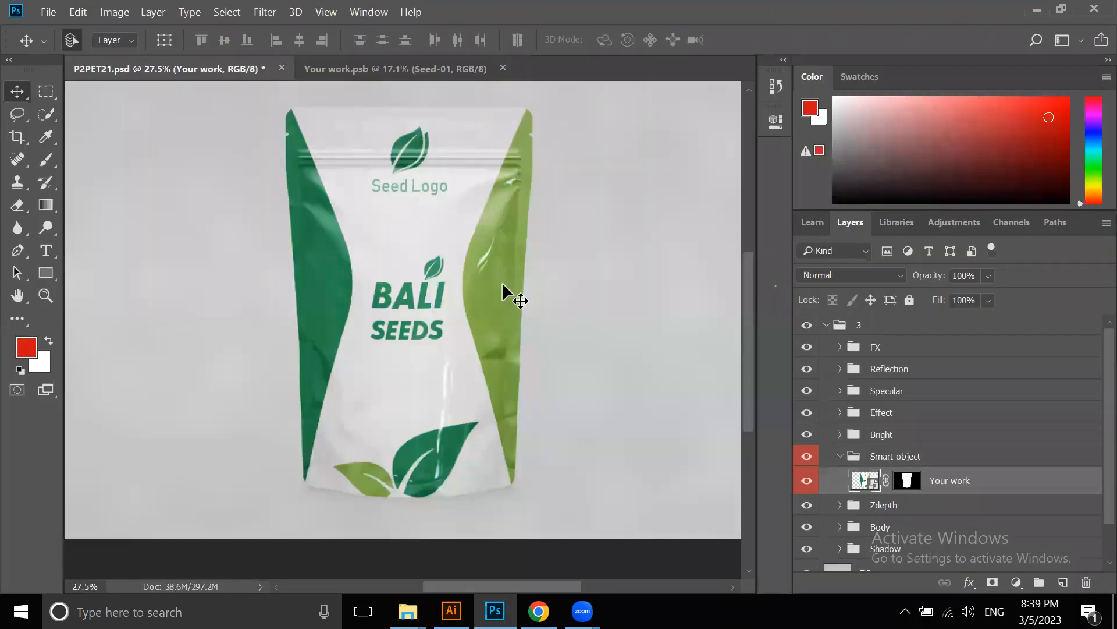
left_click(1037, 9)
scroll(373, 262, "up", 3)
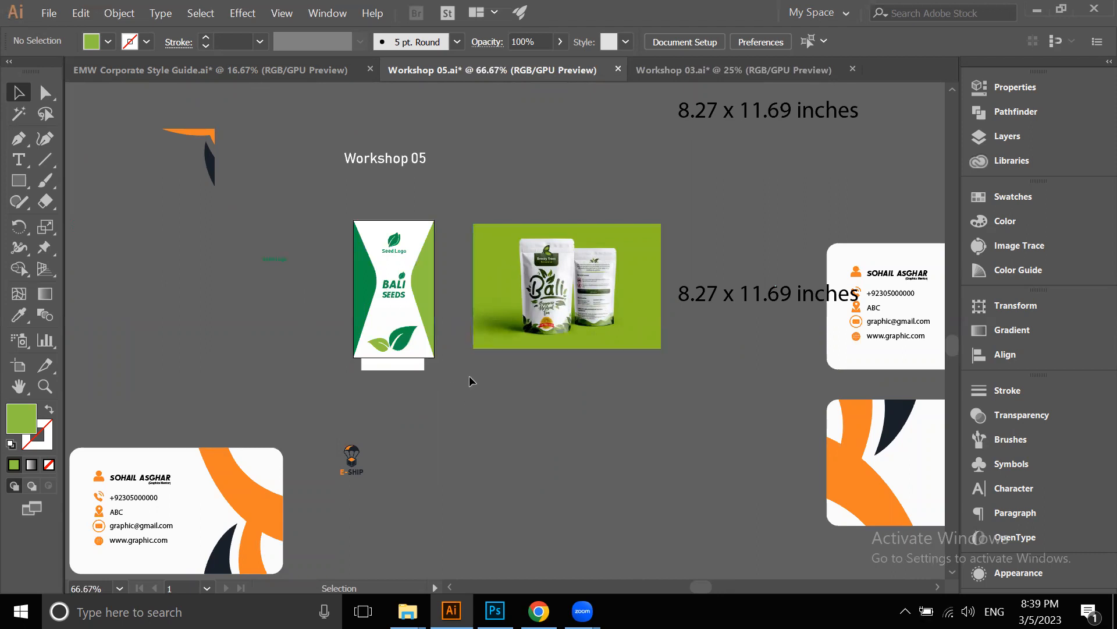
scroll(510, 359, "up", 3)
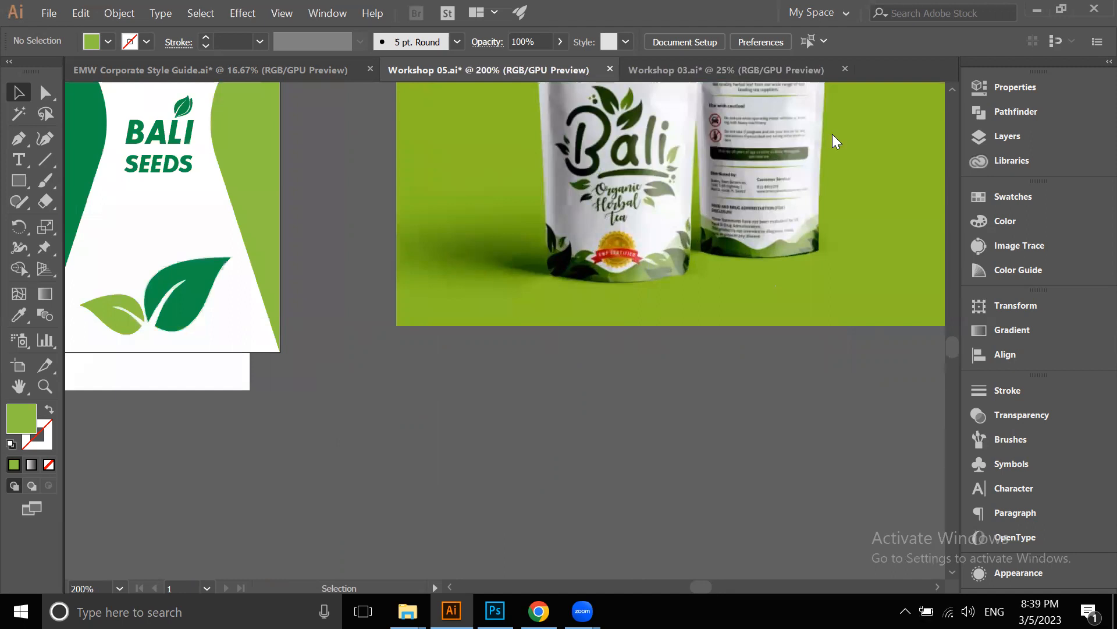
key("alt+Tab")
key("alt+Tab")
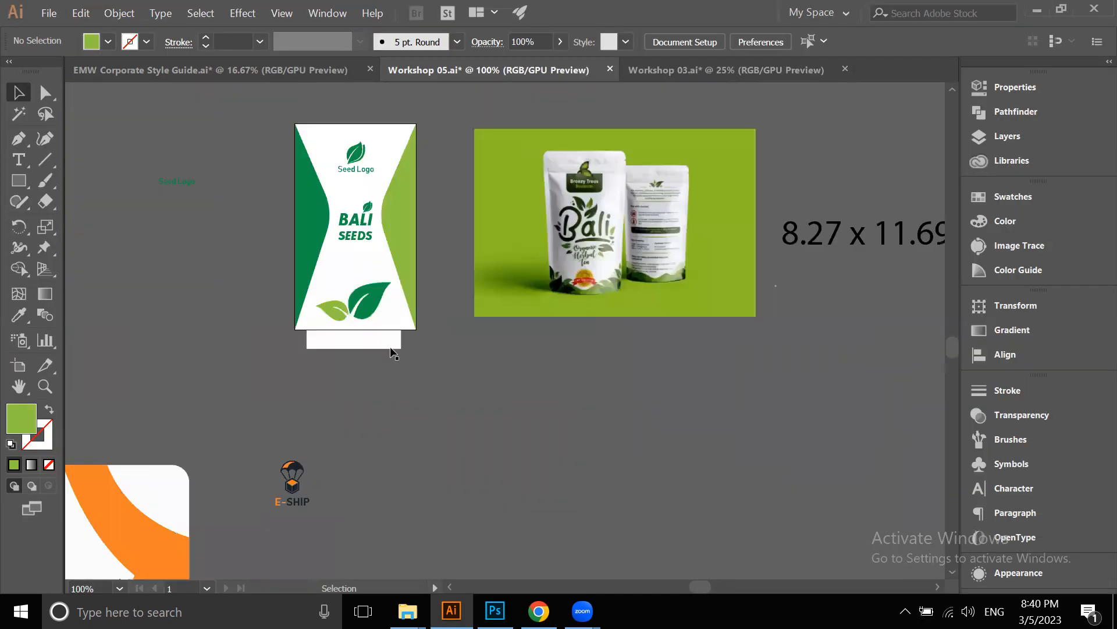
Review the Workshop 05 topic list and the stationery and packaging designs laid out around it
scroll(511, 370, "down", 2)
scroll(458, 205, "down", 2)
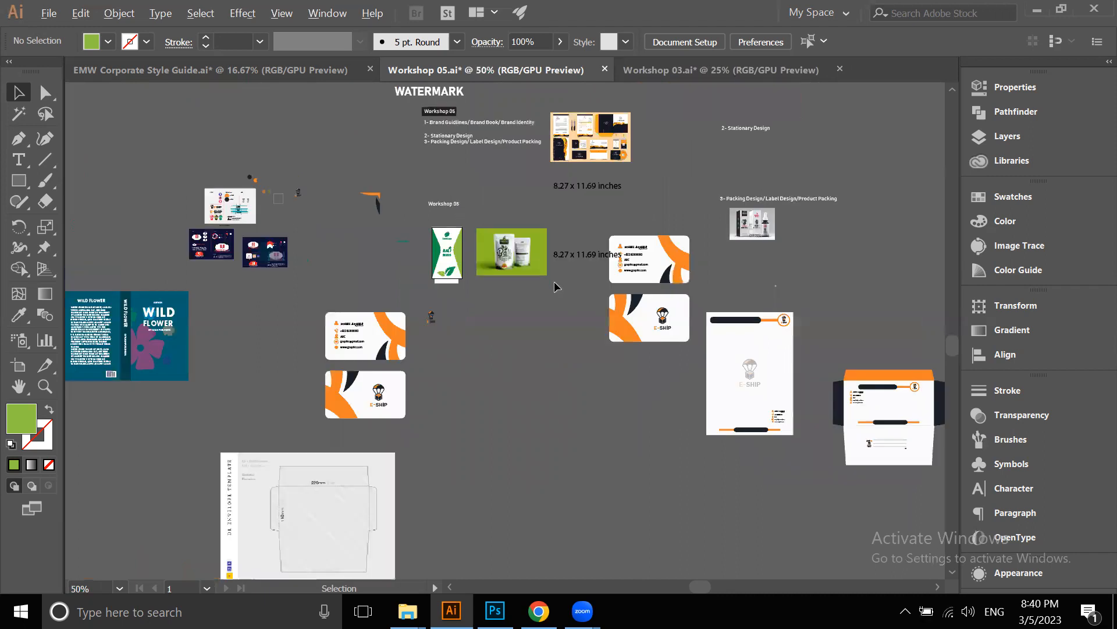
left_click_drag(475, 147, 445, 247)
scroll(445, 250, "up", 3)
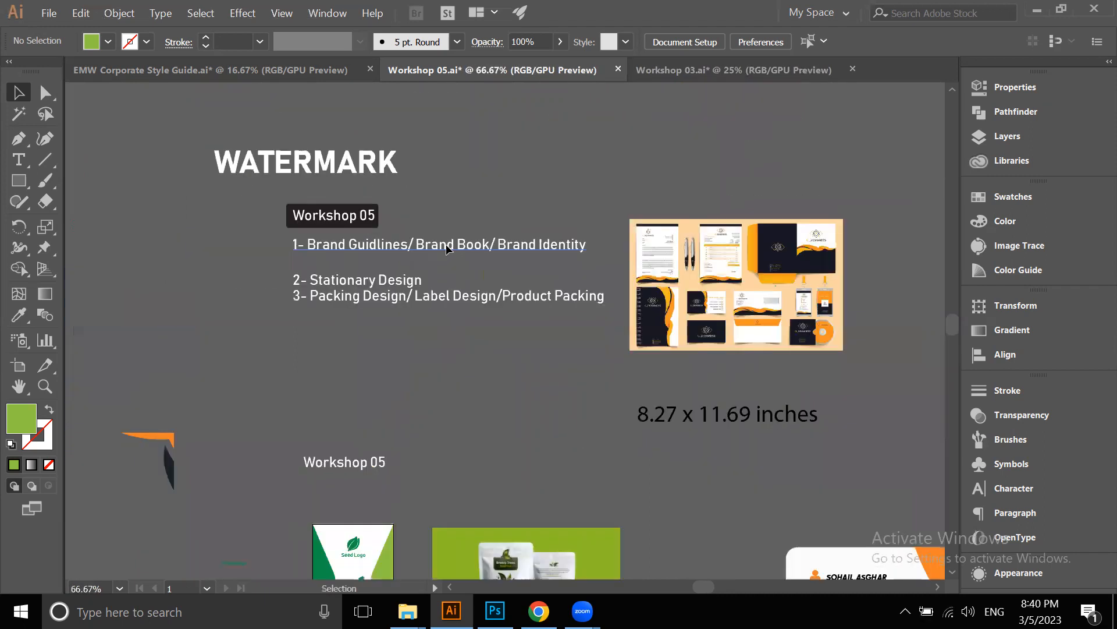
scroll(396, 360, "down", 2)
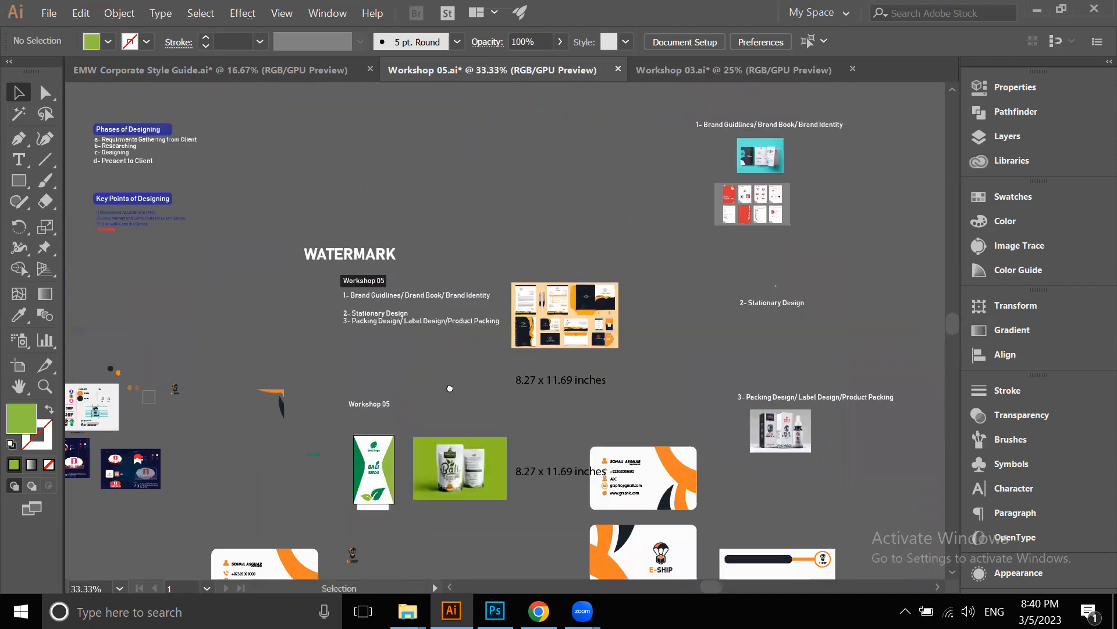
left_click_drag(450, 388, 380, 290)
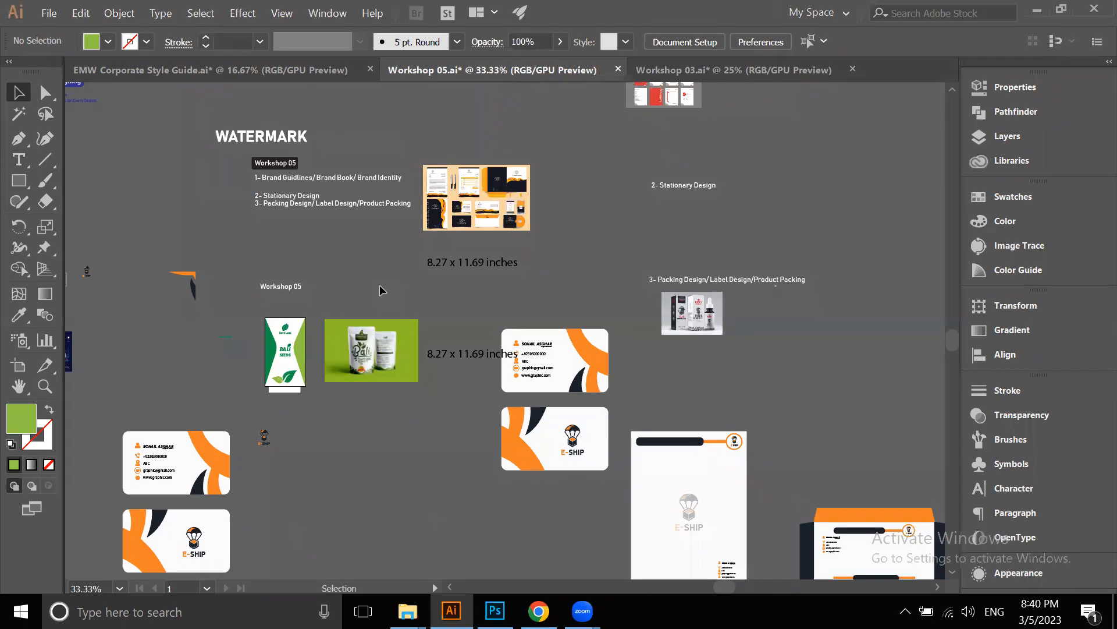